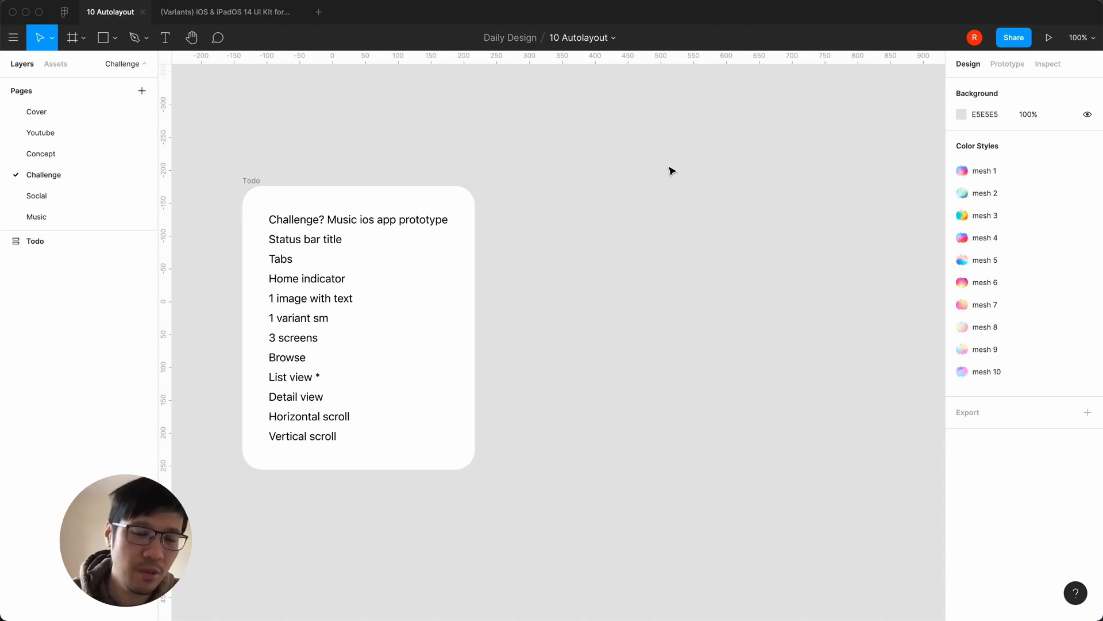
scroll(527, 385, left, 5)
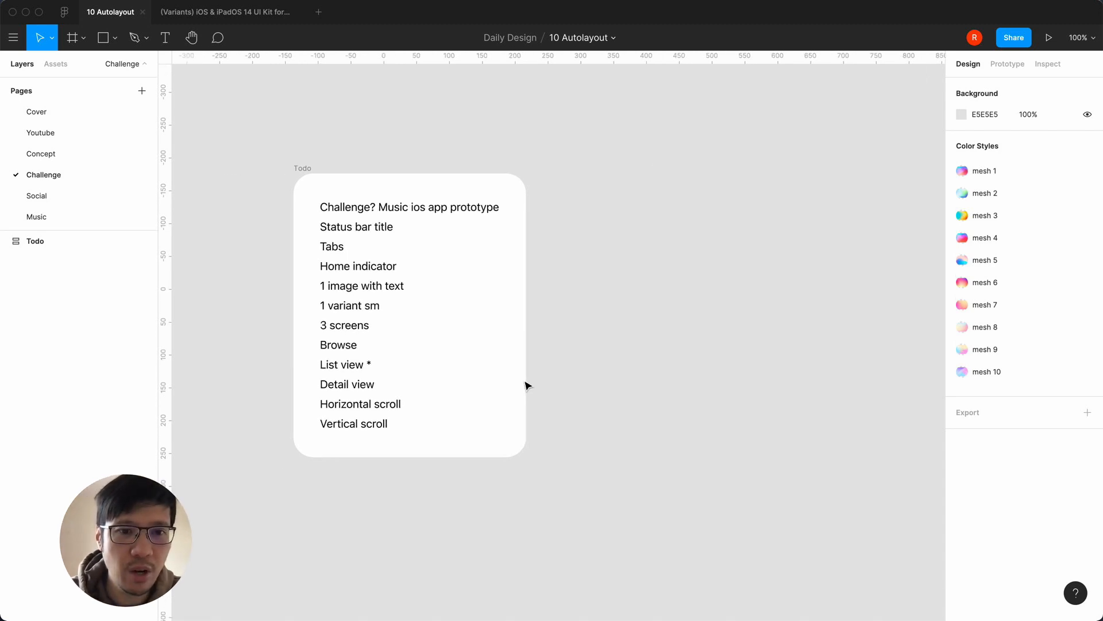
scroll(528, 385, left, 3)
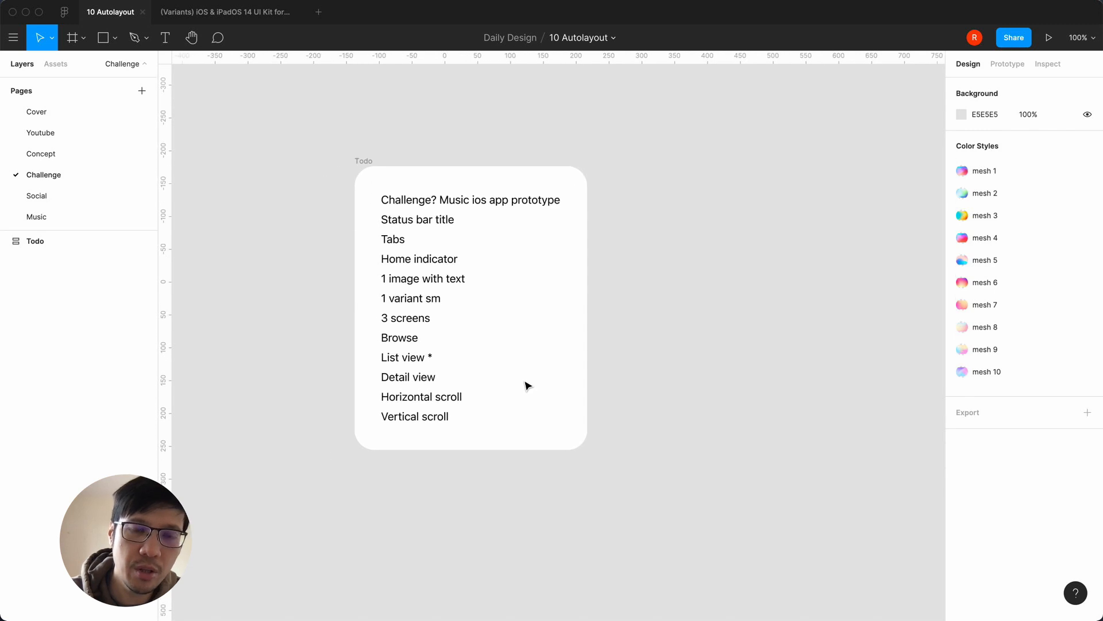
scroll(528, 385, right, 5)
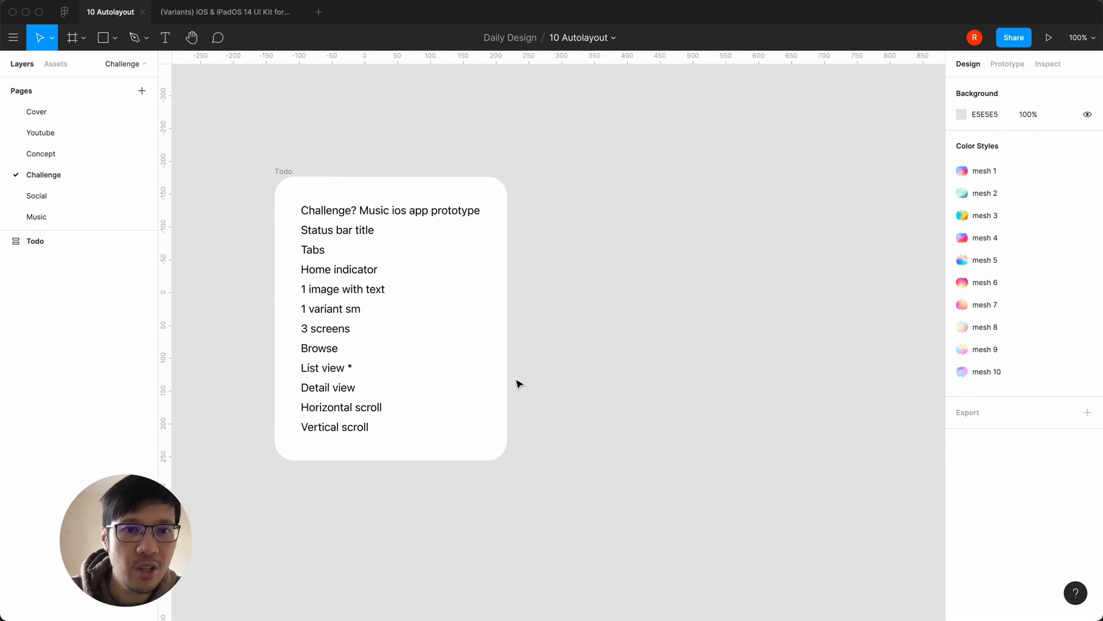
scroll(520, 382, right, 2)
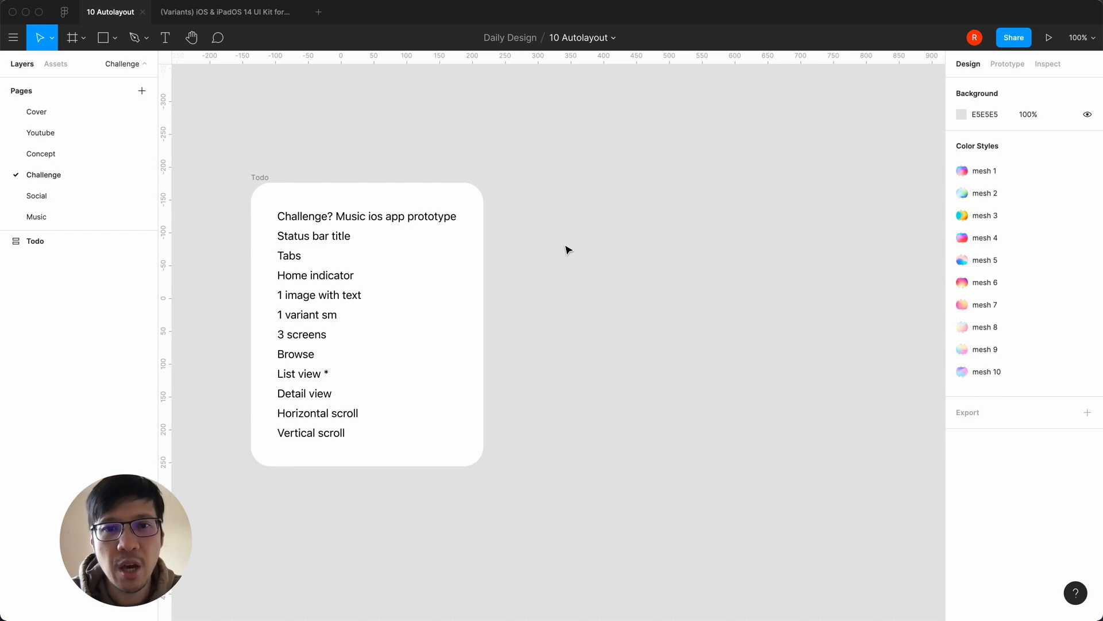
Add a phone frame to the Challenge page using the iPhone 8 preset, 375×667
key(f)
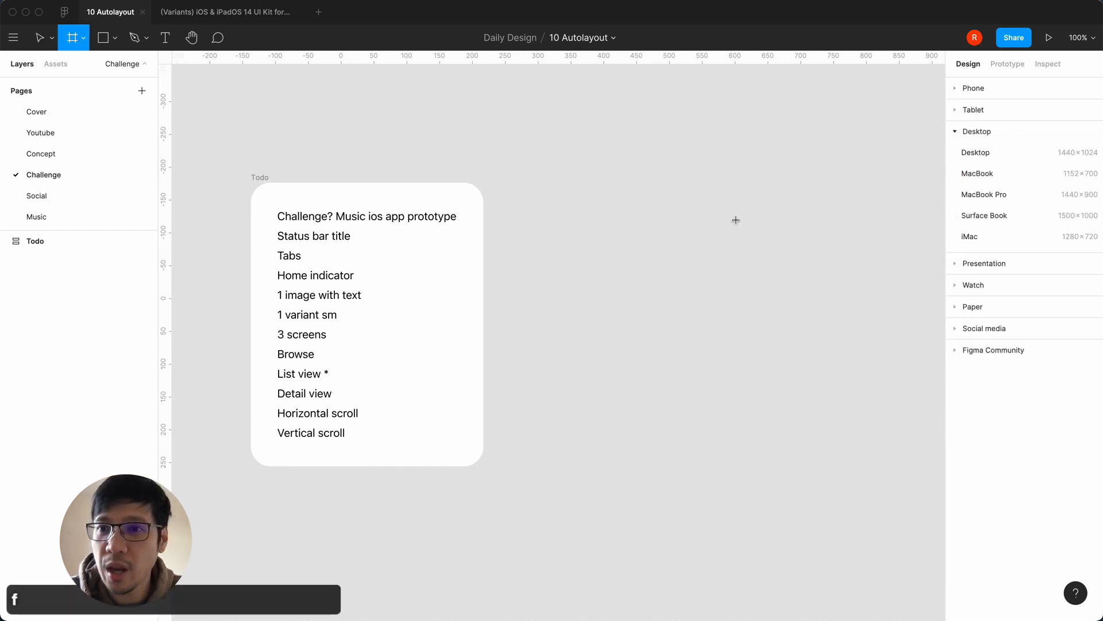
click(981, 86)
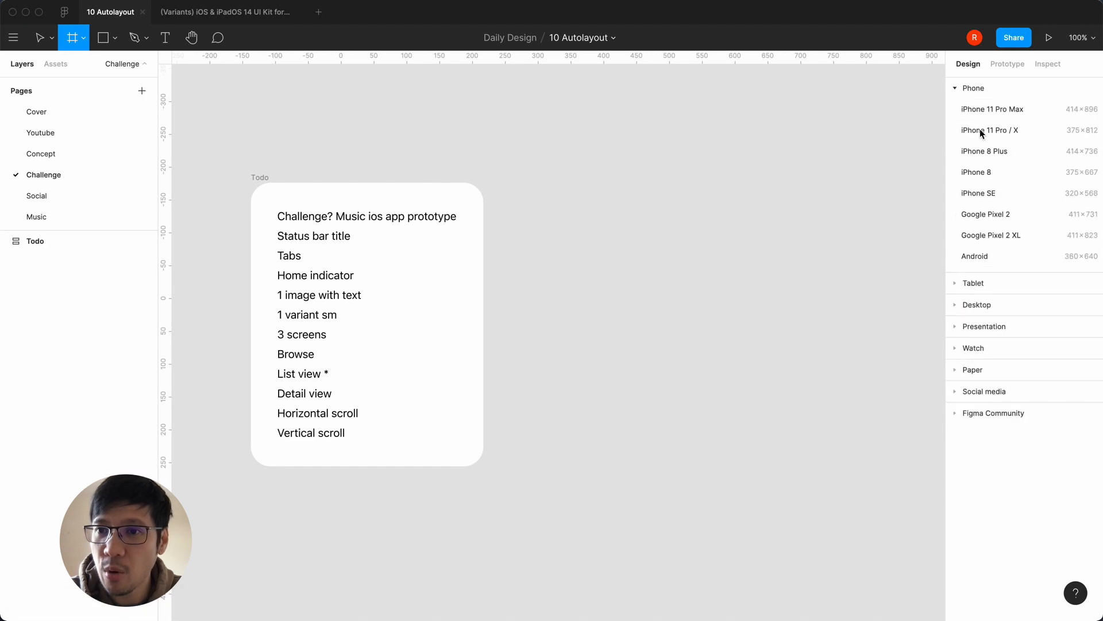
click(978, 171)
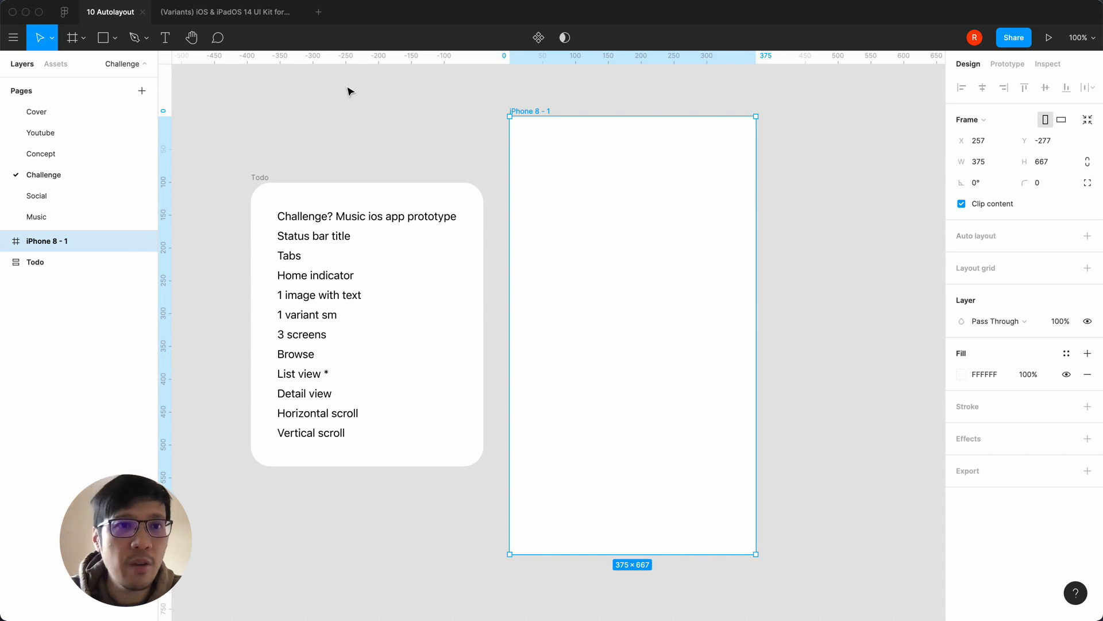
Check the team libraries list in the (Variants) iOS & iPadOS 14 UI Kit file, then return to the 10 Autolayout file
click(233, 12)
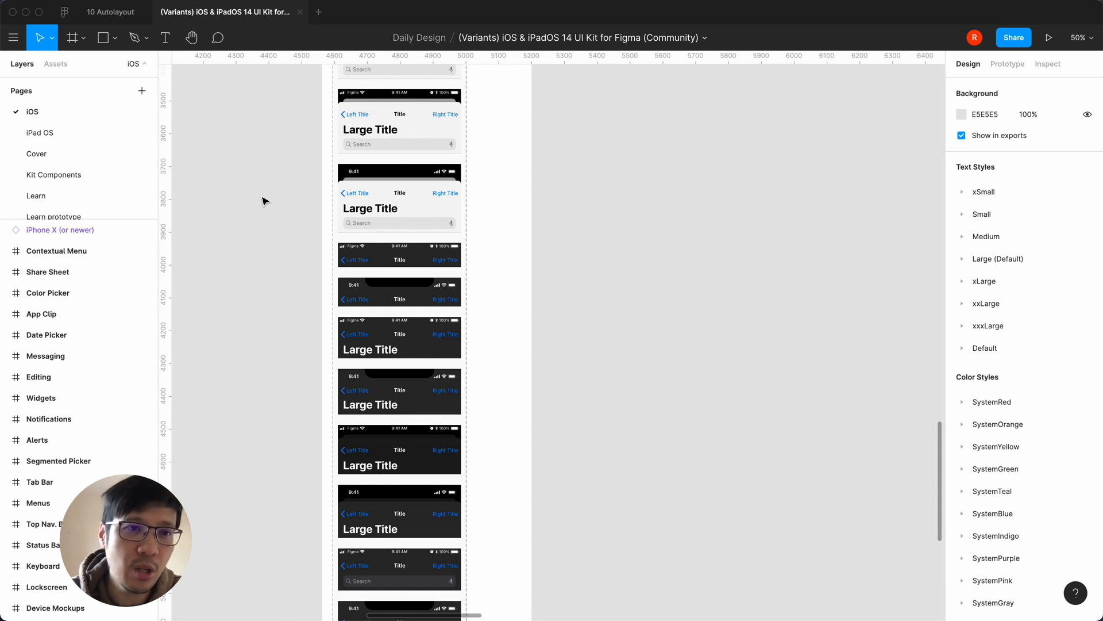
click(56, 64)
click(141, 90)
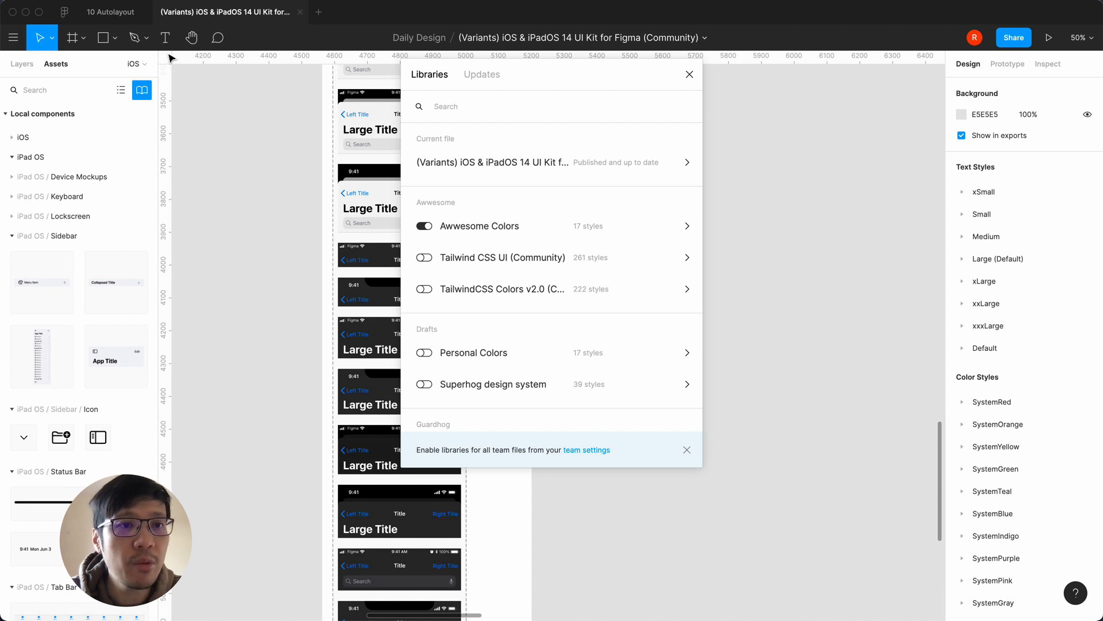
click(115, 13)
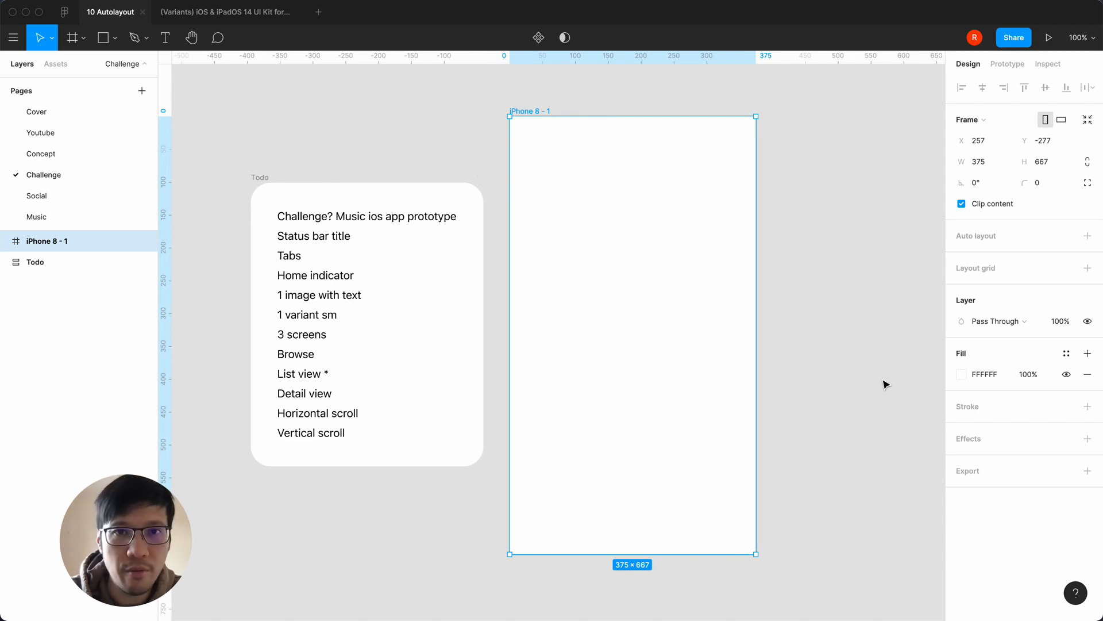
click(961, 376)
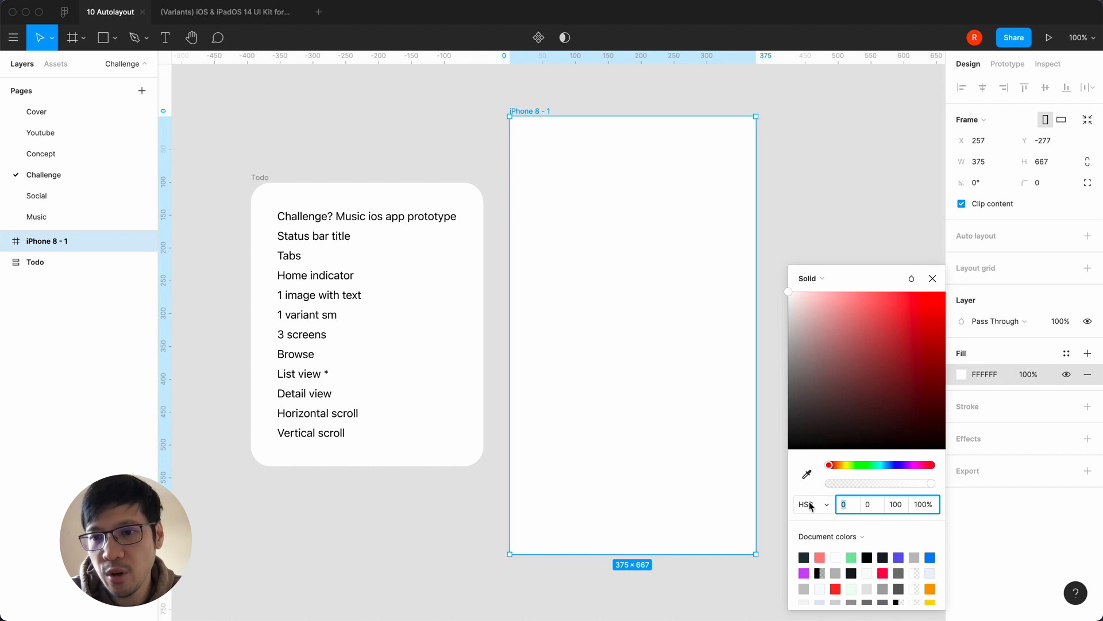
scroll(825, 549, down, 2)
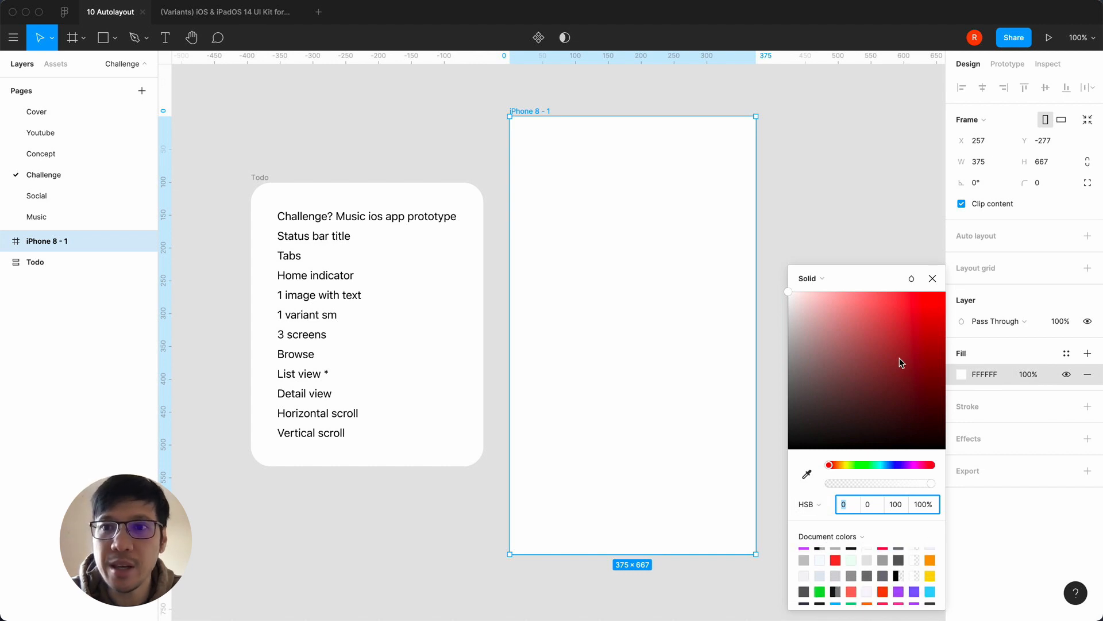
click(932, 279)
click(891, 192)
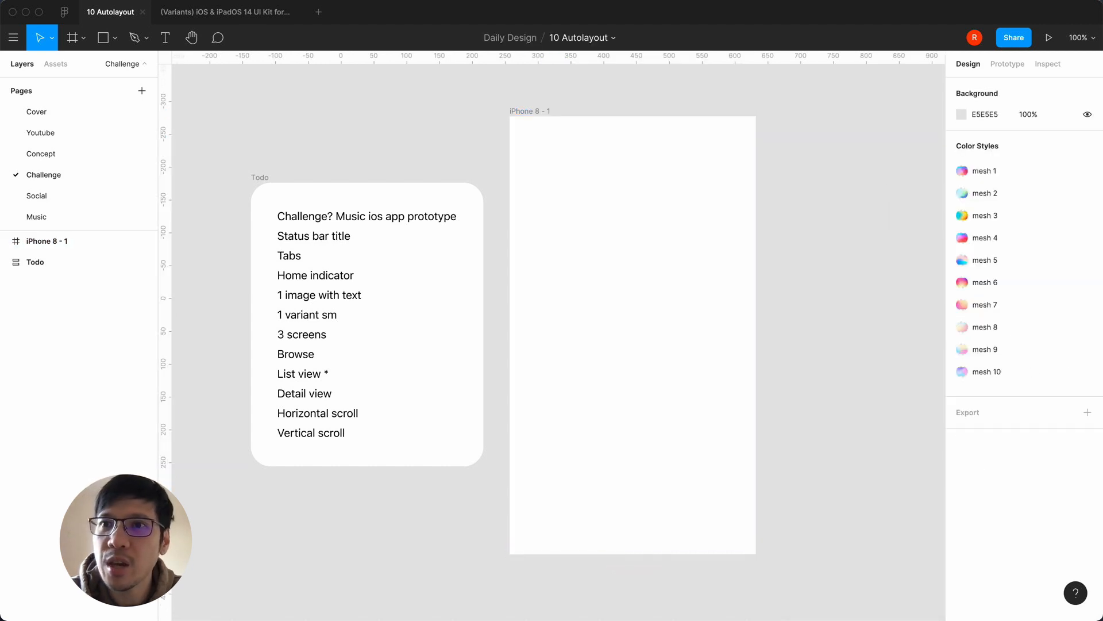
Search the system for "pomo", launch the Timer app it suggests, and dismiss its window to return to the design
key(super+space)
text(pomo)
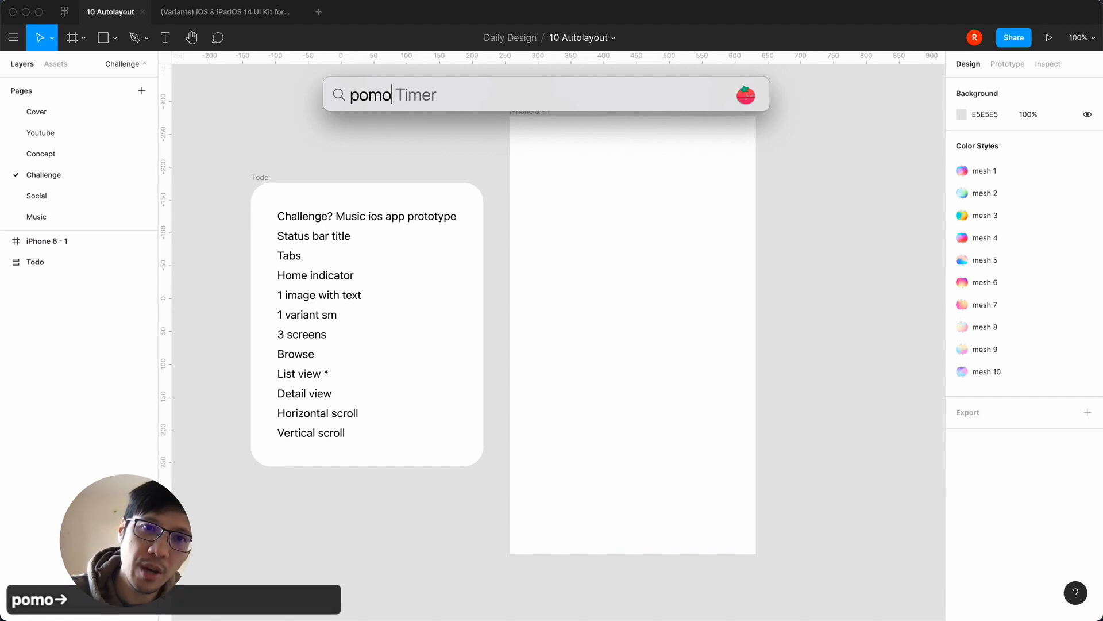
key(Right)
key(Return)
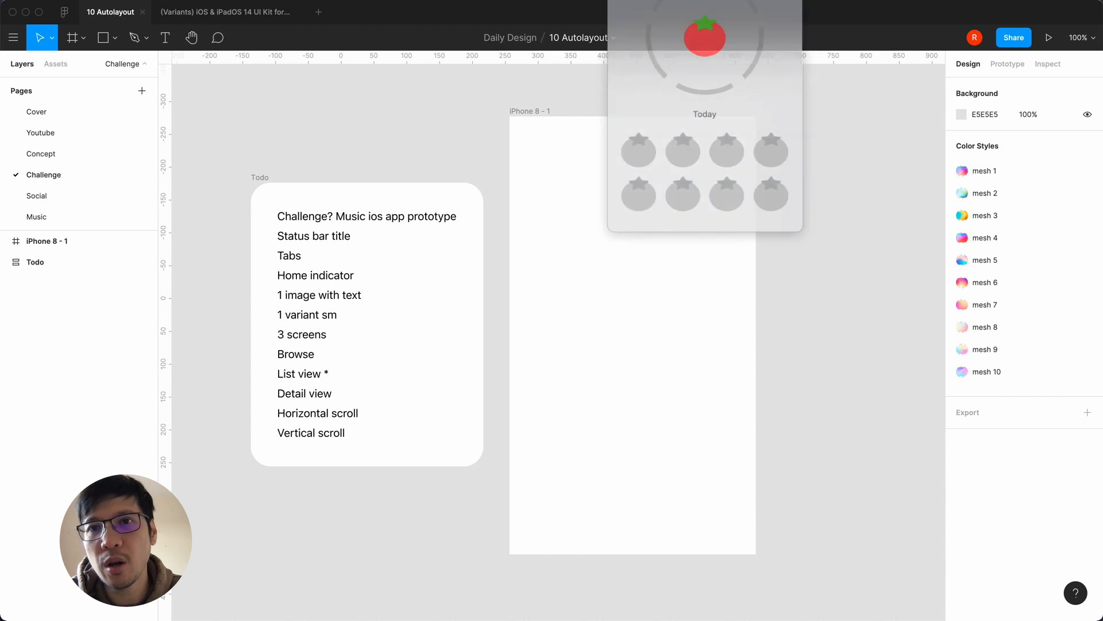
click(818, 273)
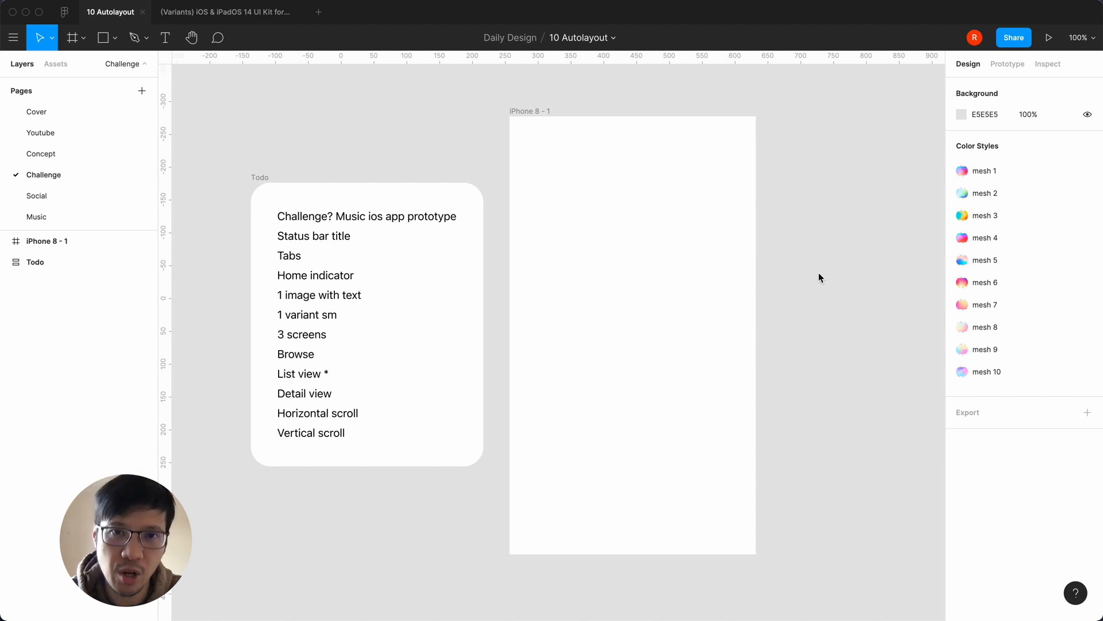
Fill the iPhone 8 - 1 frame with the black color style from the iOS & iPadOS 14 UI Kit library
click(534, 111)
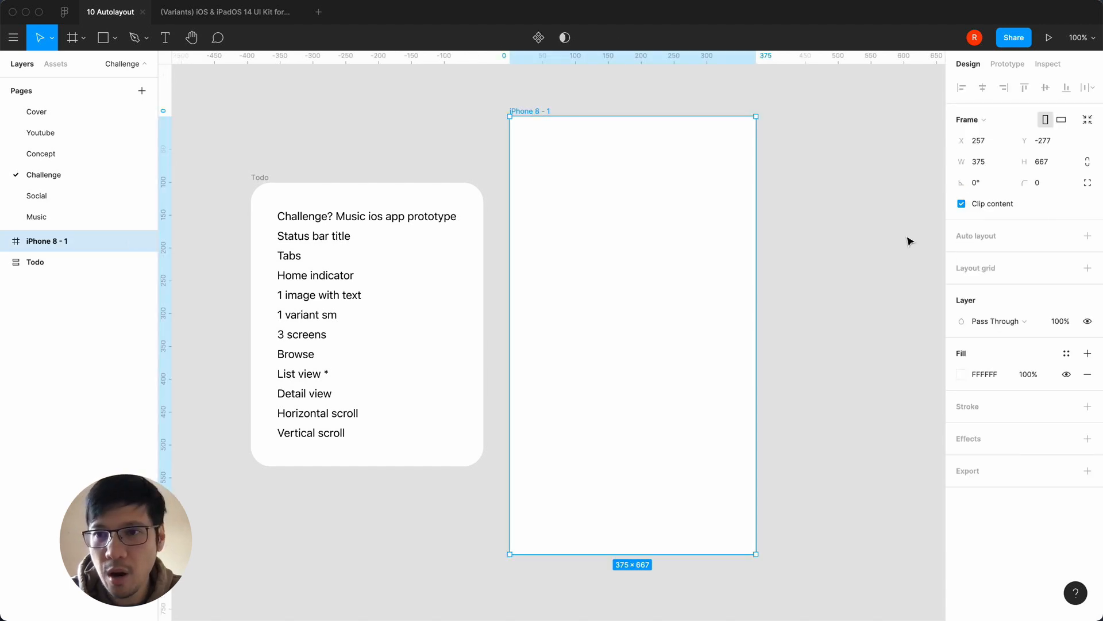
click(962, 374)
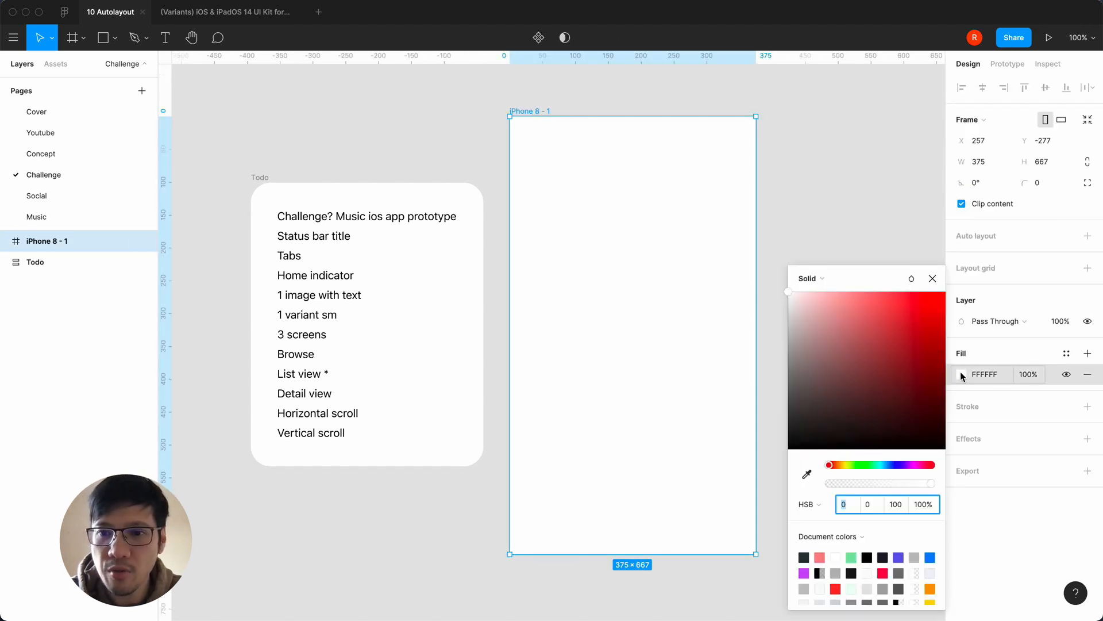
click(846, 539)
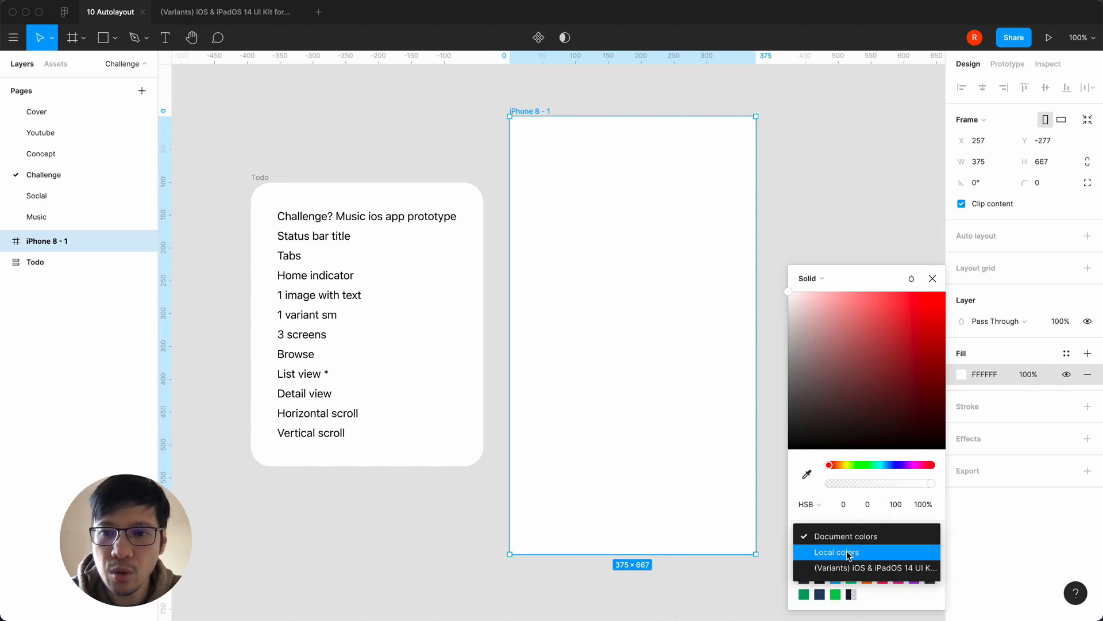
click(846, 569)
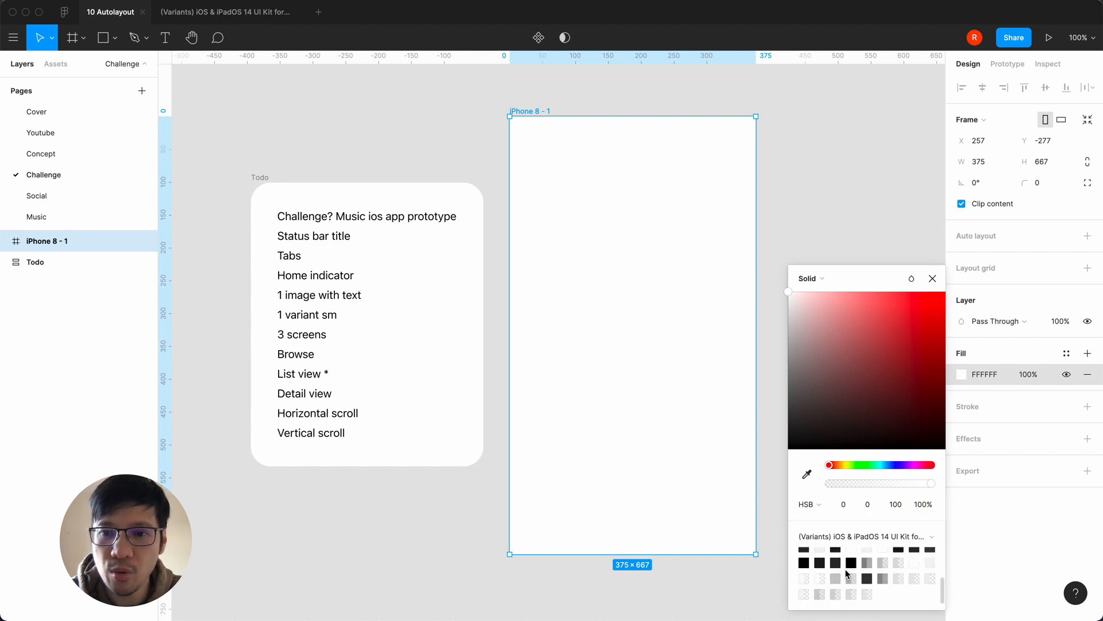
click(806, 561)
click(933, 278)
click(852, 290)
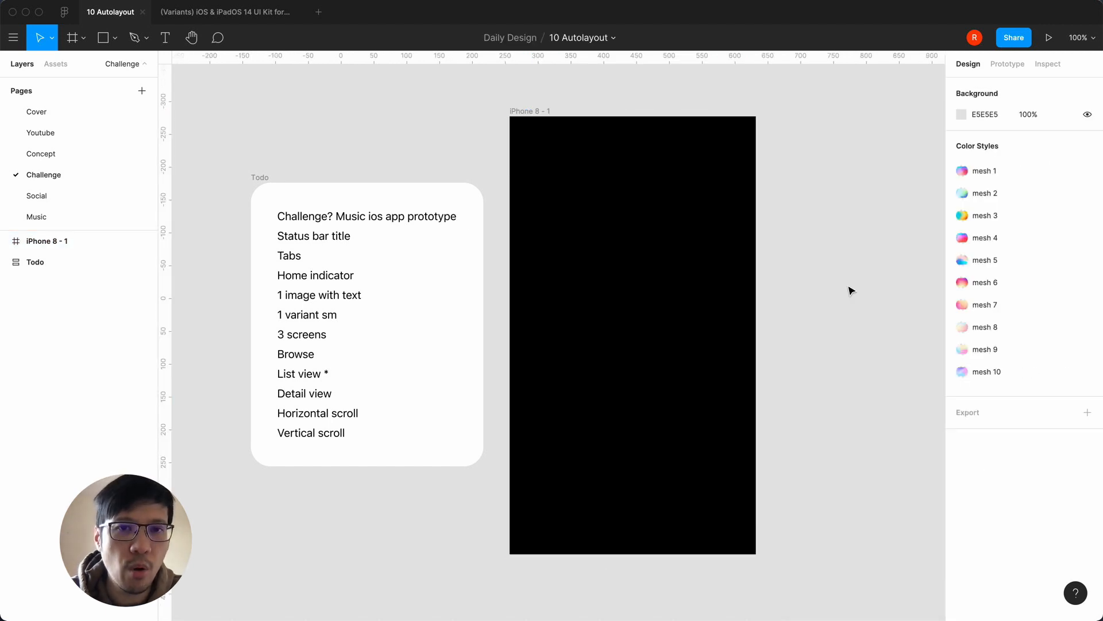
In the iOS & iPadOS 14 UI Kit file, copy the dark iPhone 6/7/8/SE top navigation bar of type Large Title Modal Stack
click(207, 22)
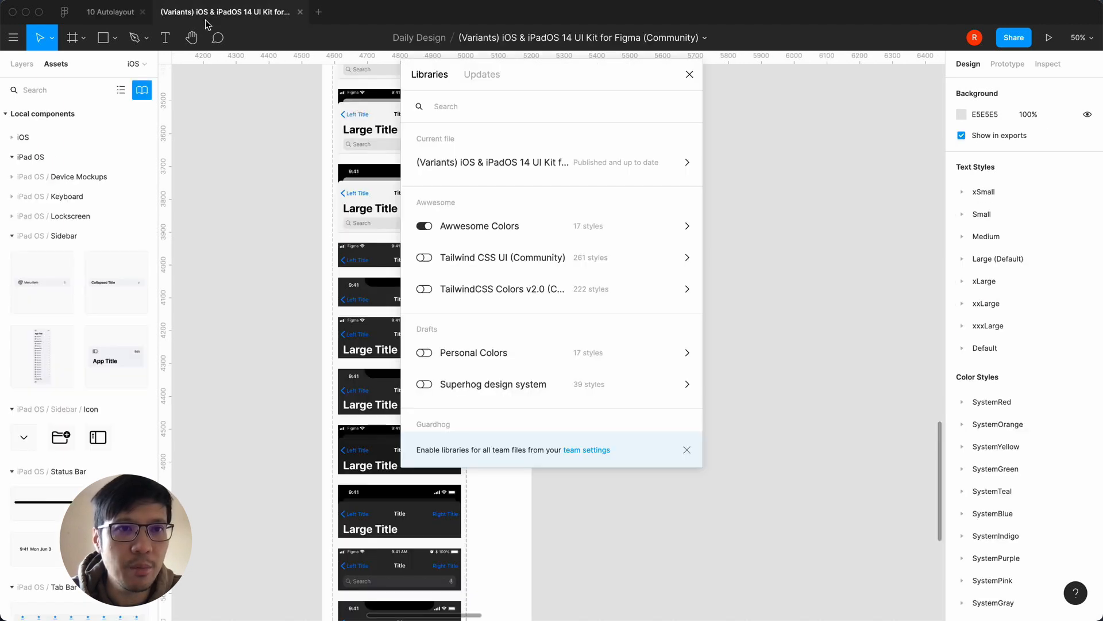
click(690, 75)
scroll(596, 348, down, 5)
scroll(596, 348, left, 4)
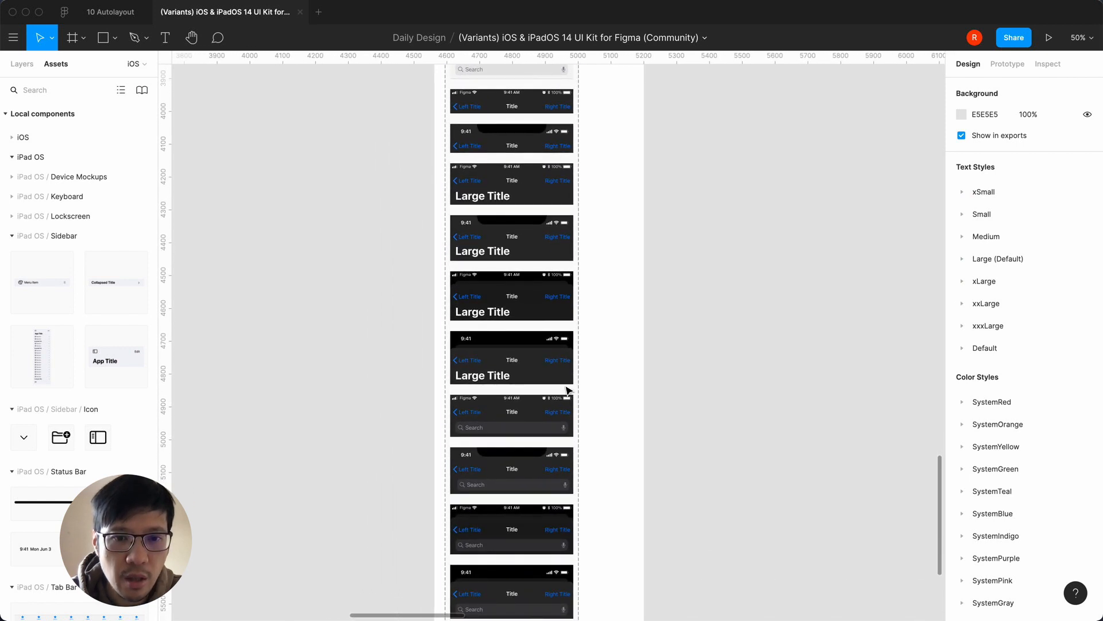
click(521, 305)
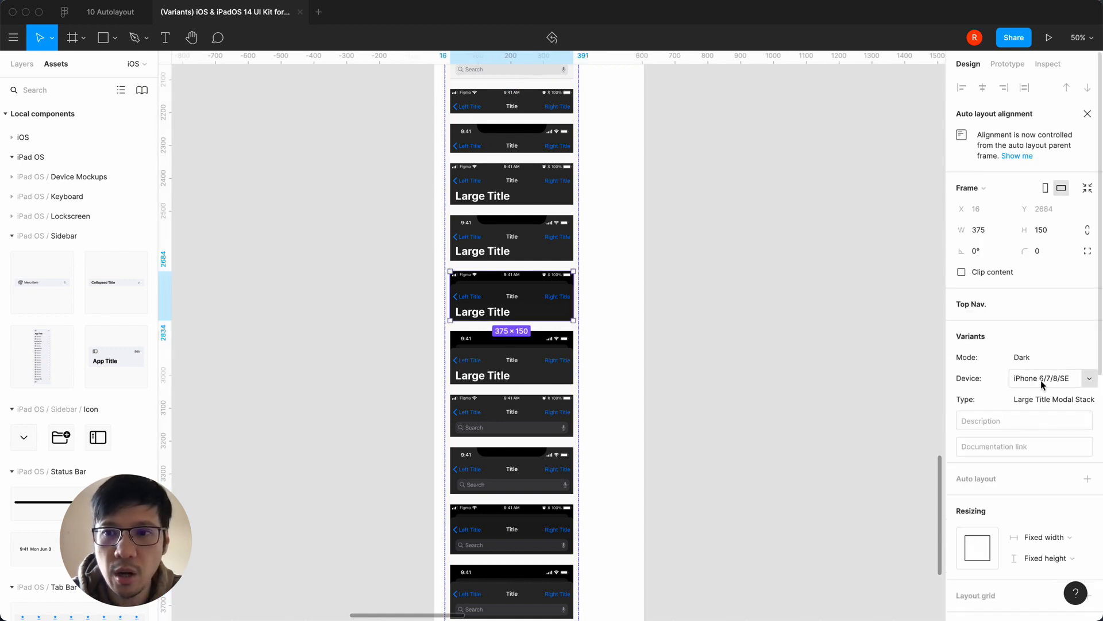
key(shift+0)
scroll(520, 322, up, 2)
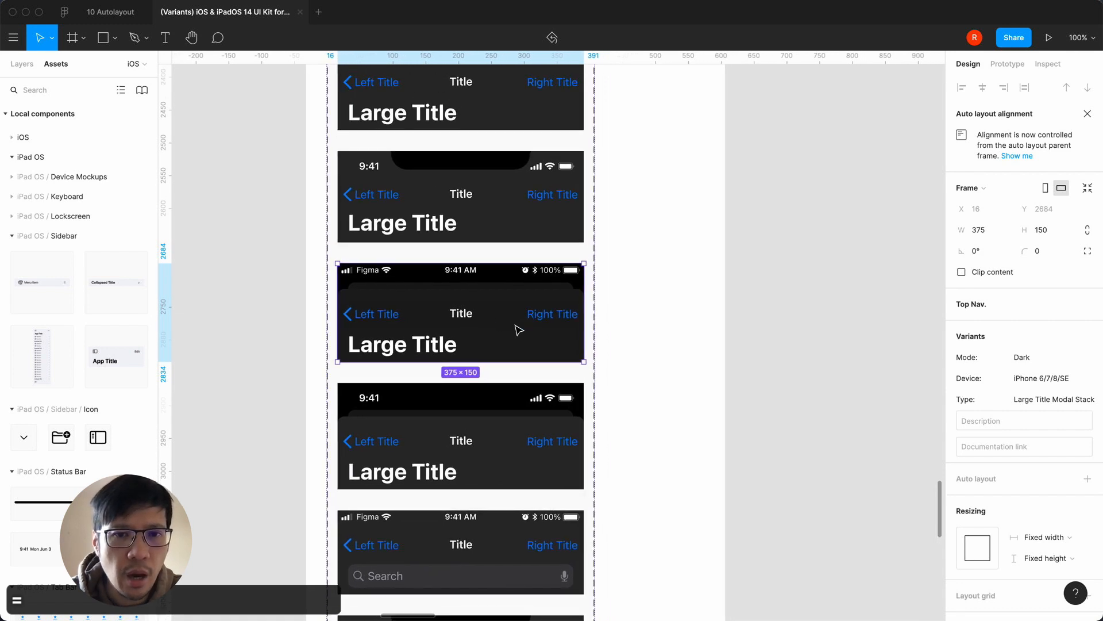
key(super+c)
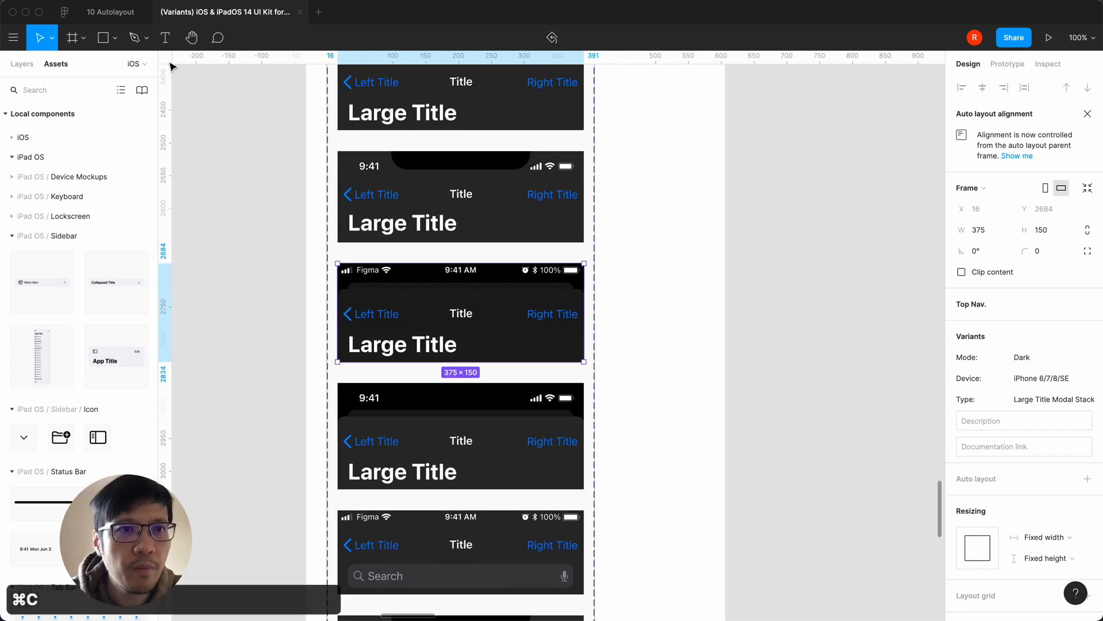
Paste the copied navigation bar into the 10 Autolayout file and place it above the iPhone 8 - 1 frame, aligned to its width
click(114, 14)
key(super+v)
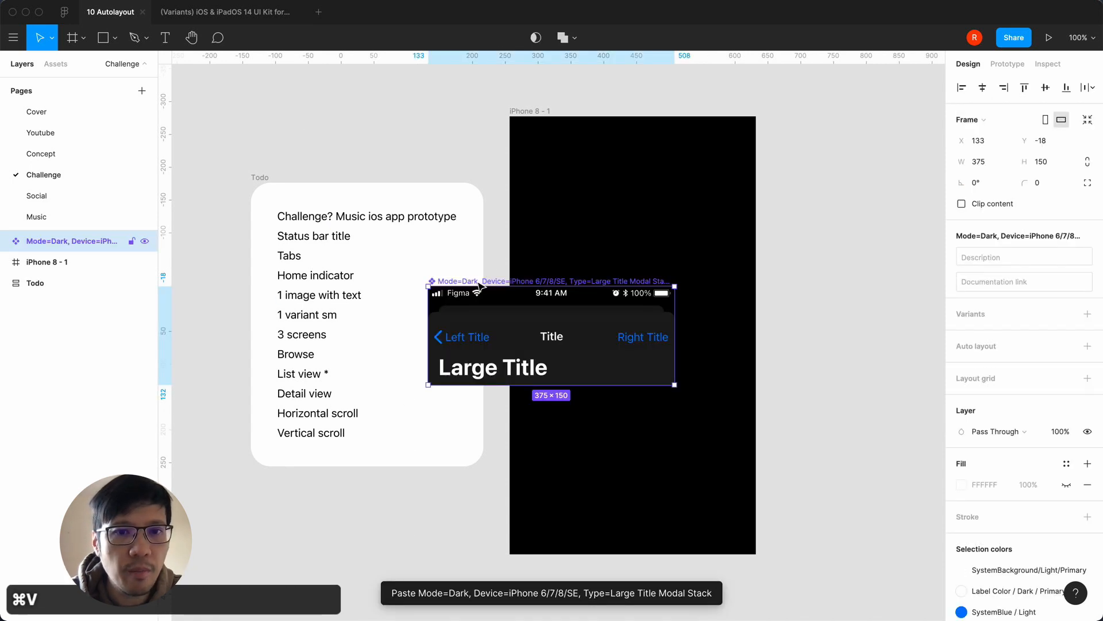
key(minus)
drag(557, 312, 596, 223)
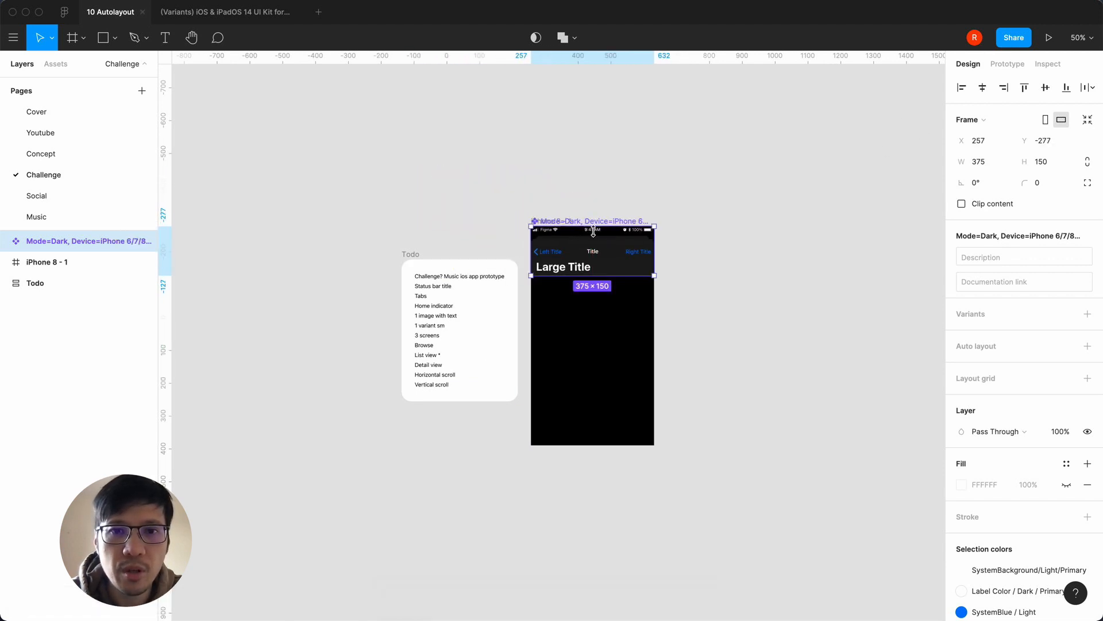
drag(600, 222, 598, 141)
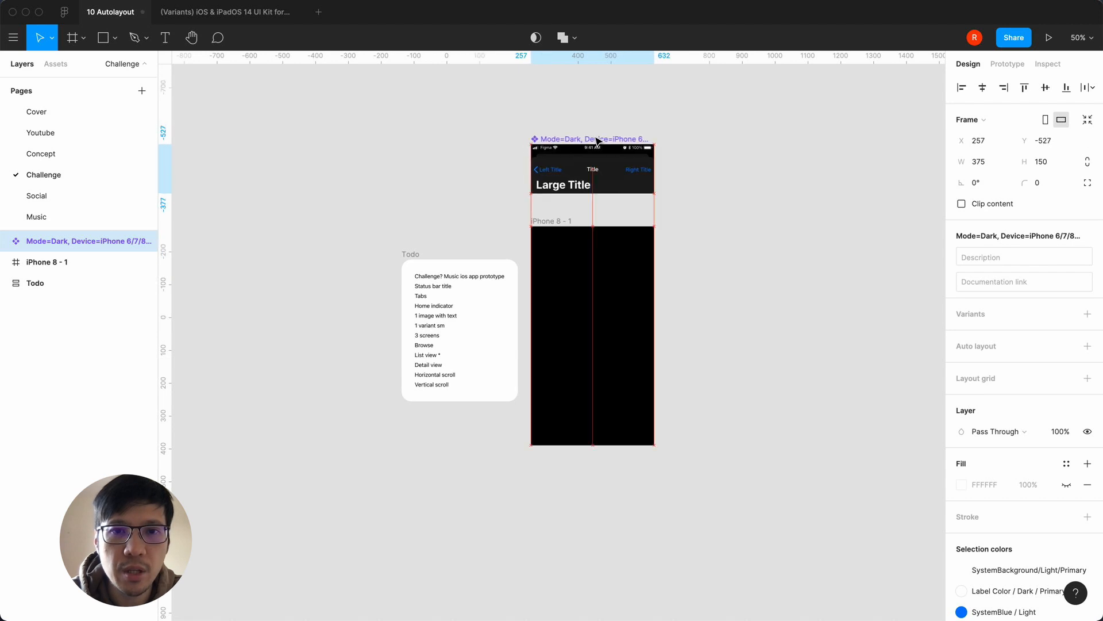
click(589, 205)
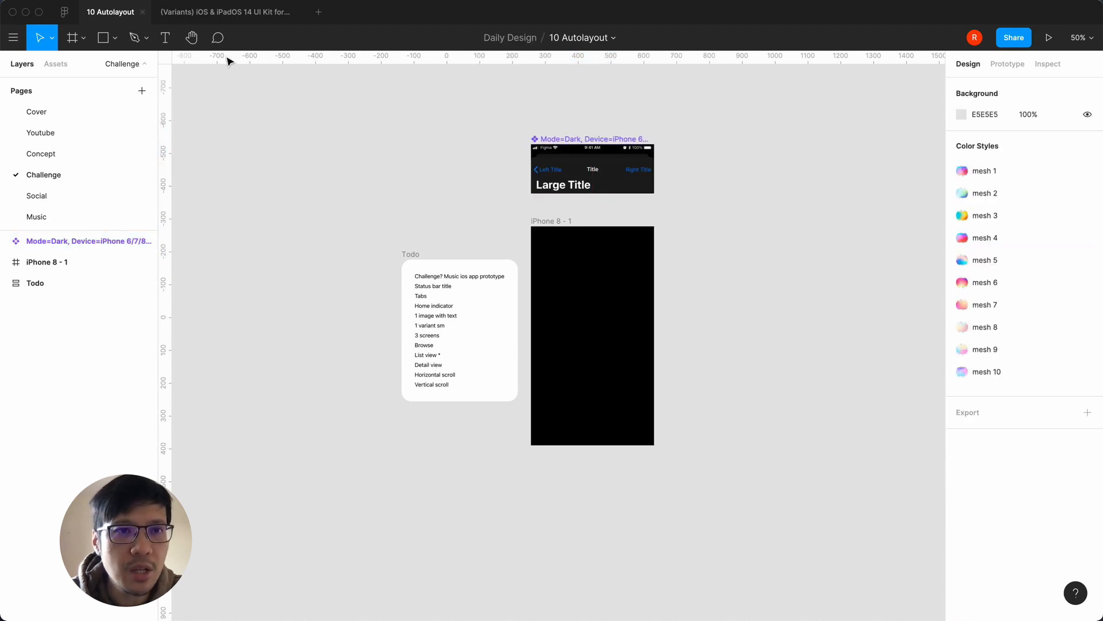
In the iOS & iPadOS 14 UI Kit file, copy the dark tab bar with 3 Tabs for iPhone 6/7/8/SE, the version without home indicator
click(232, 19)
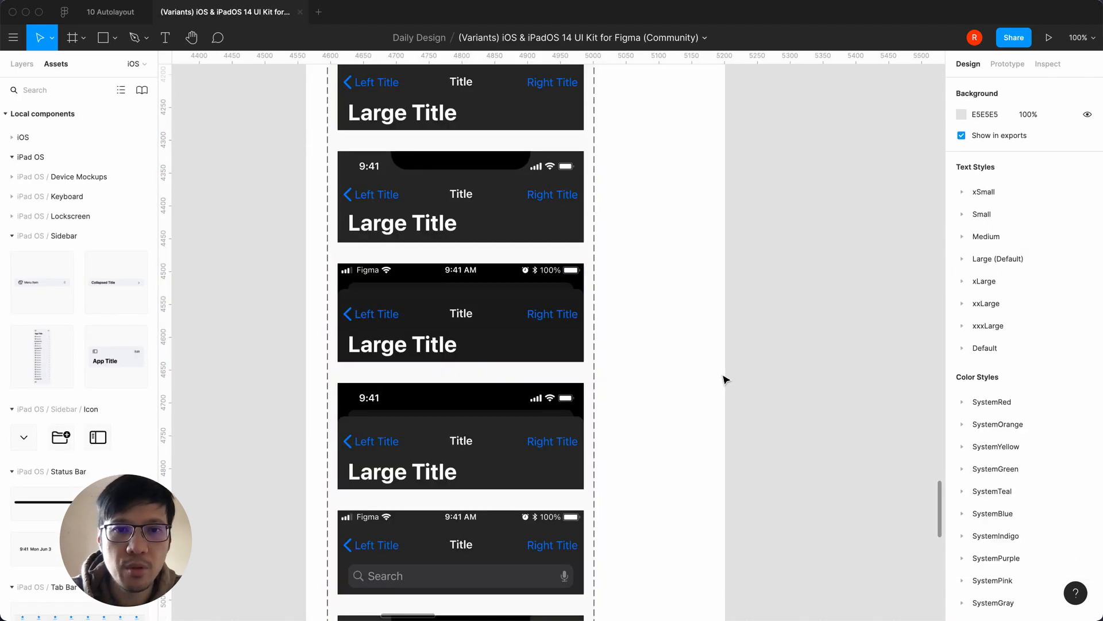
scroll(725, 379, down, 10)
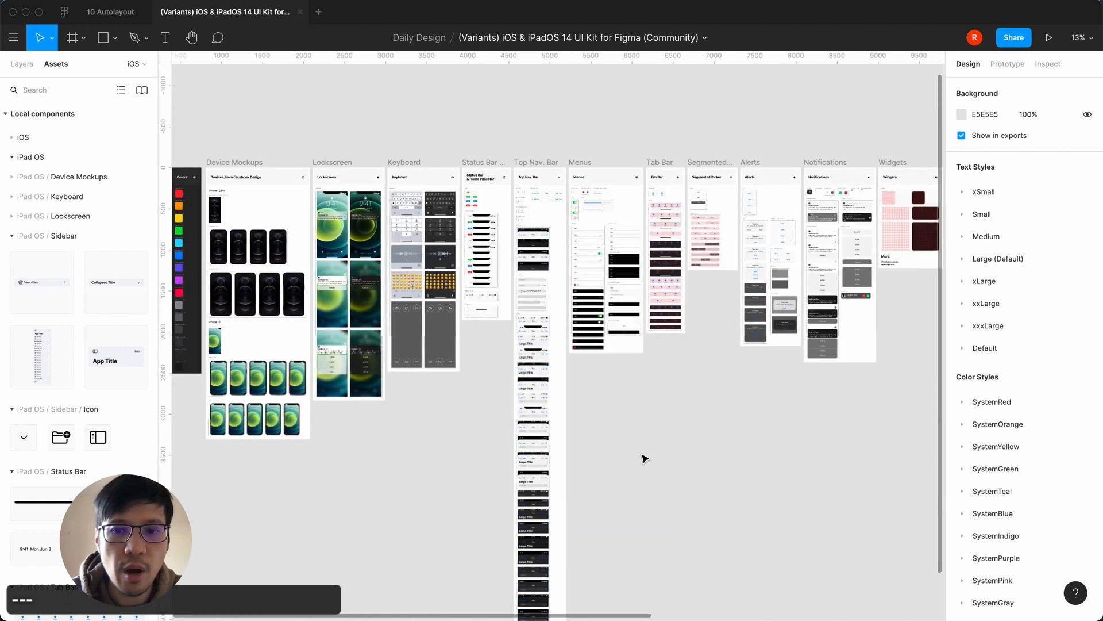
scroll(643, 456, up, 8)
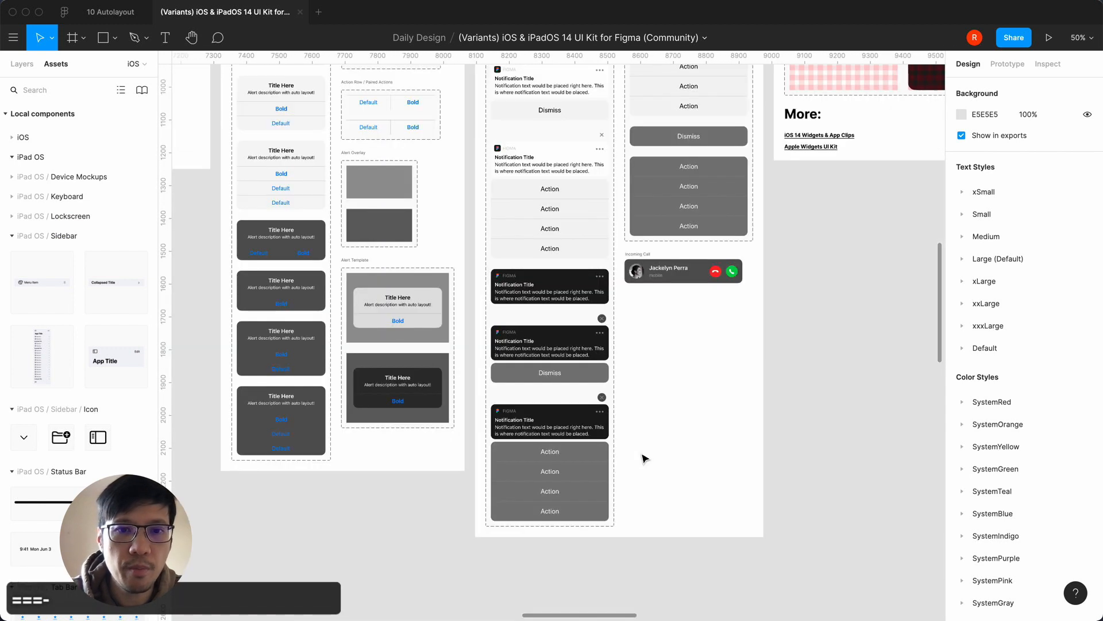
scroll(644, 456, left, 7)
scroll(644, 457, up, 3)
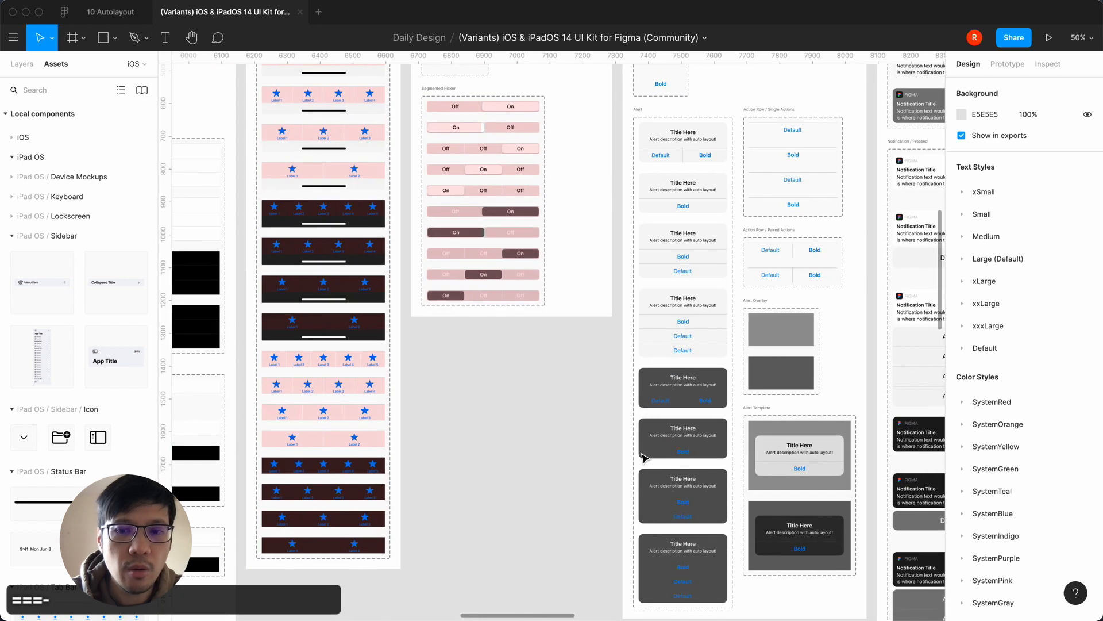
scroll(643, 457, up, 5)
scroll(643, 456, left, 8)
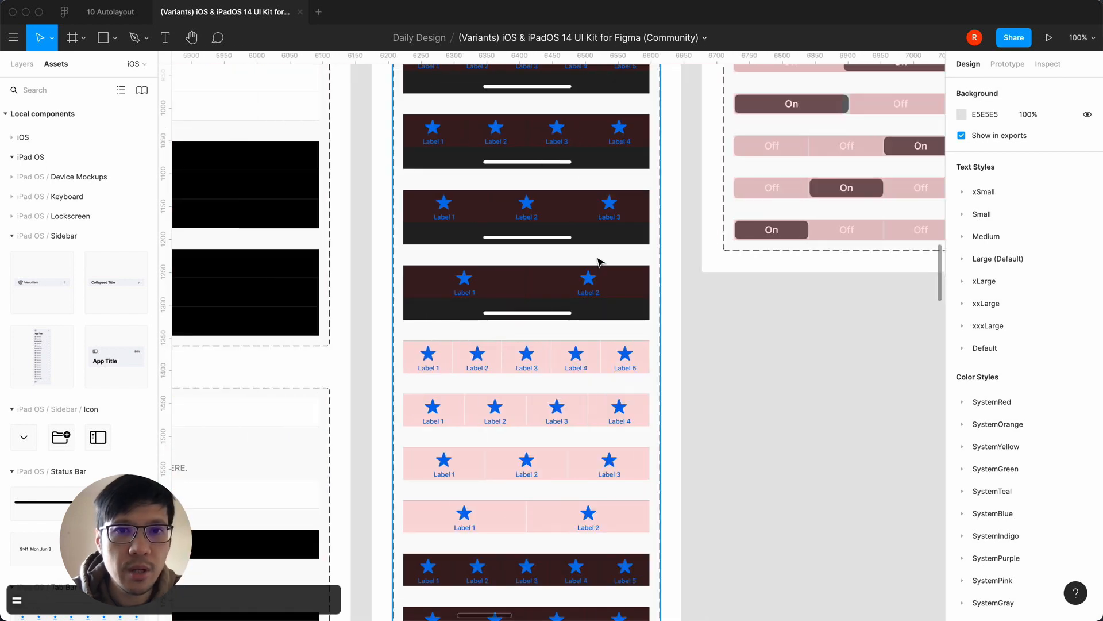
scroll(612, 450, down, 5)
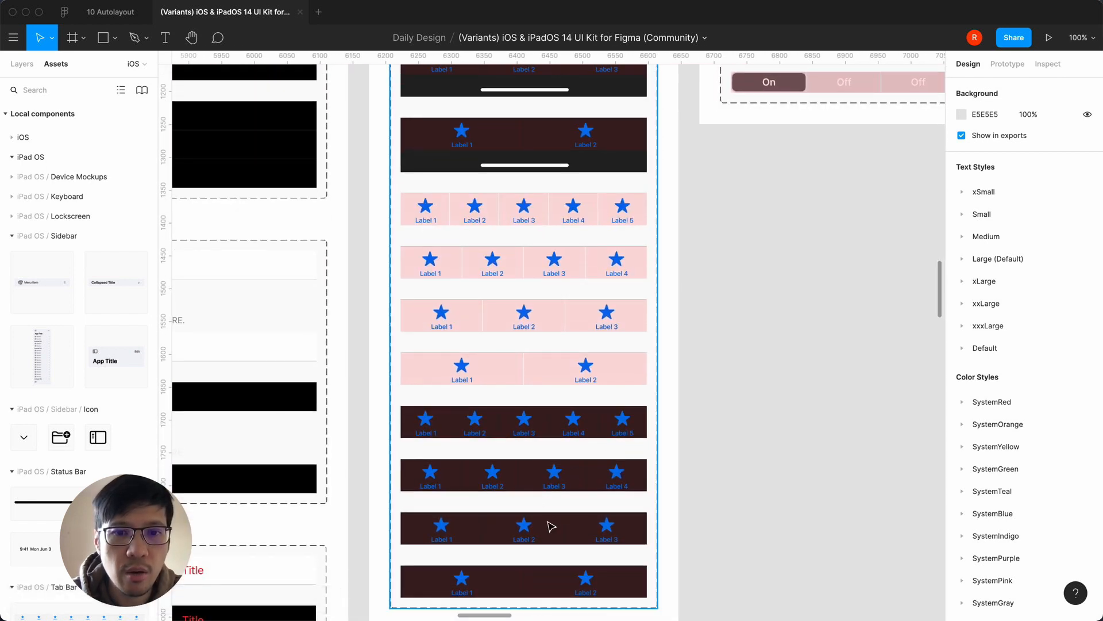
click(552, 530)
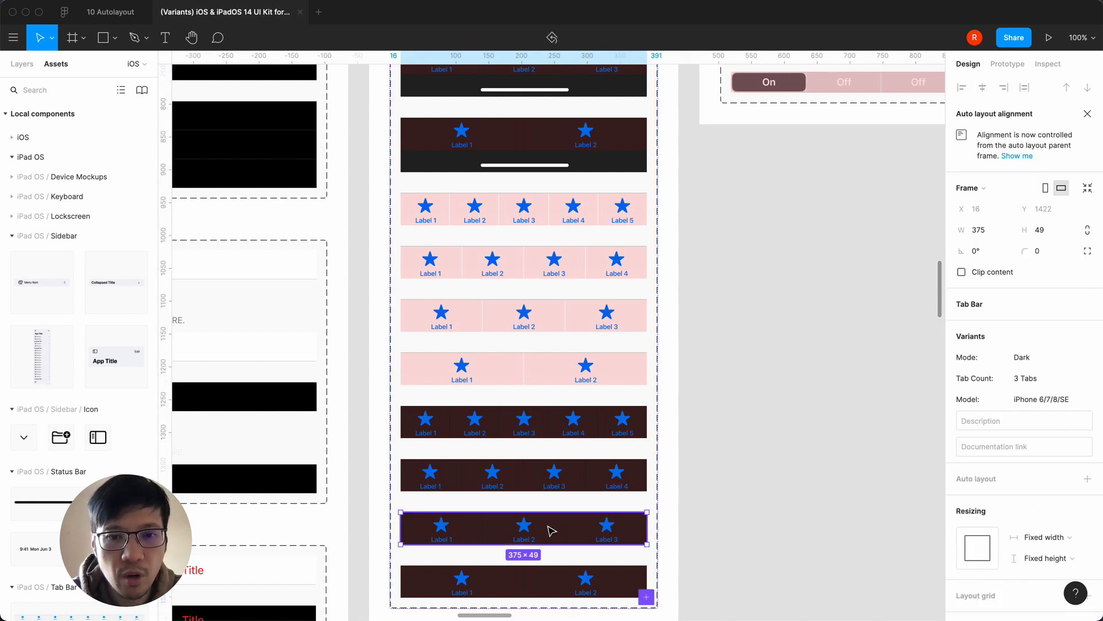
key(super+c)
Paste the copied tab bar into the 10 Autolayout file and stack it between the navigation bar and the iPhone 8 - 1 frame
click(128, 21)
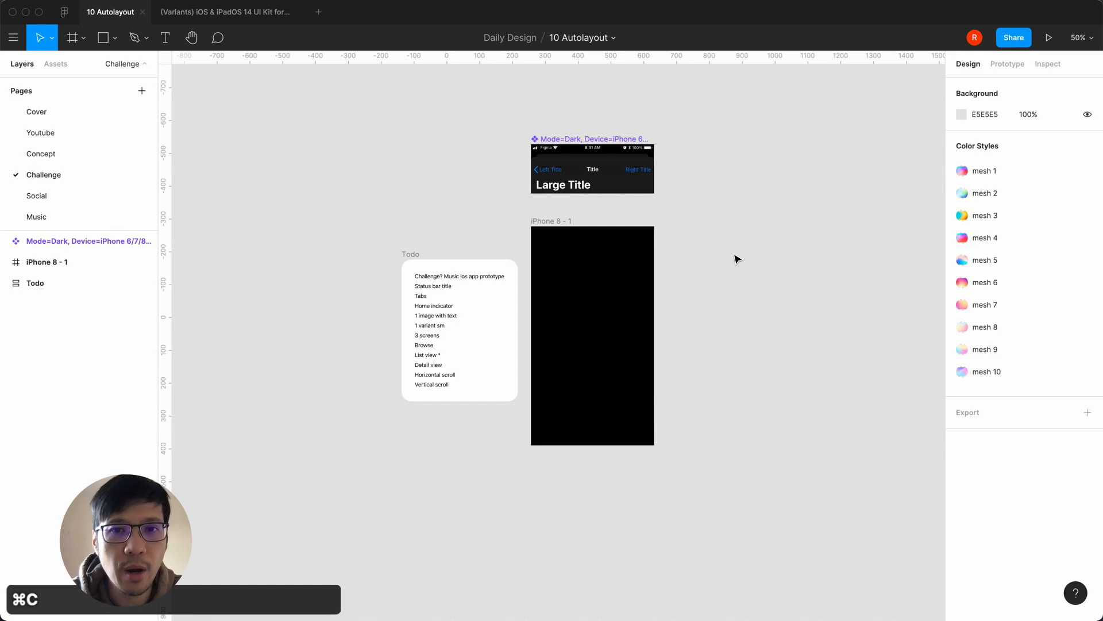
key(super+v)
drag(519, 326, 699, 174)
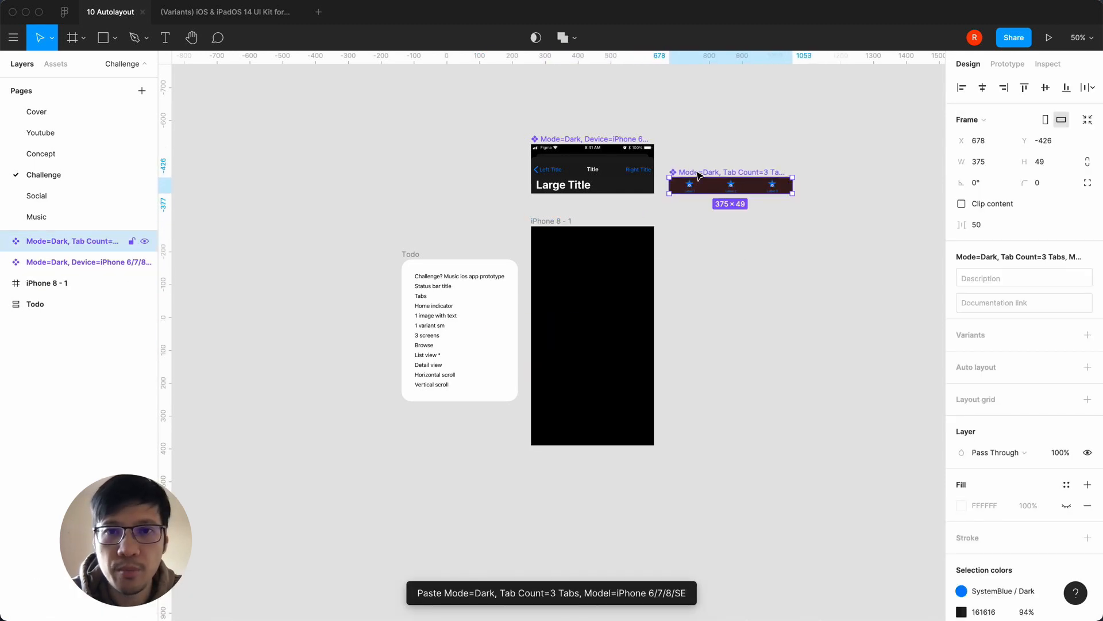
drag(549, 140, 550, 107)
drag(731, 174, 594, 175)
click(460, 194)
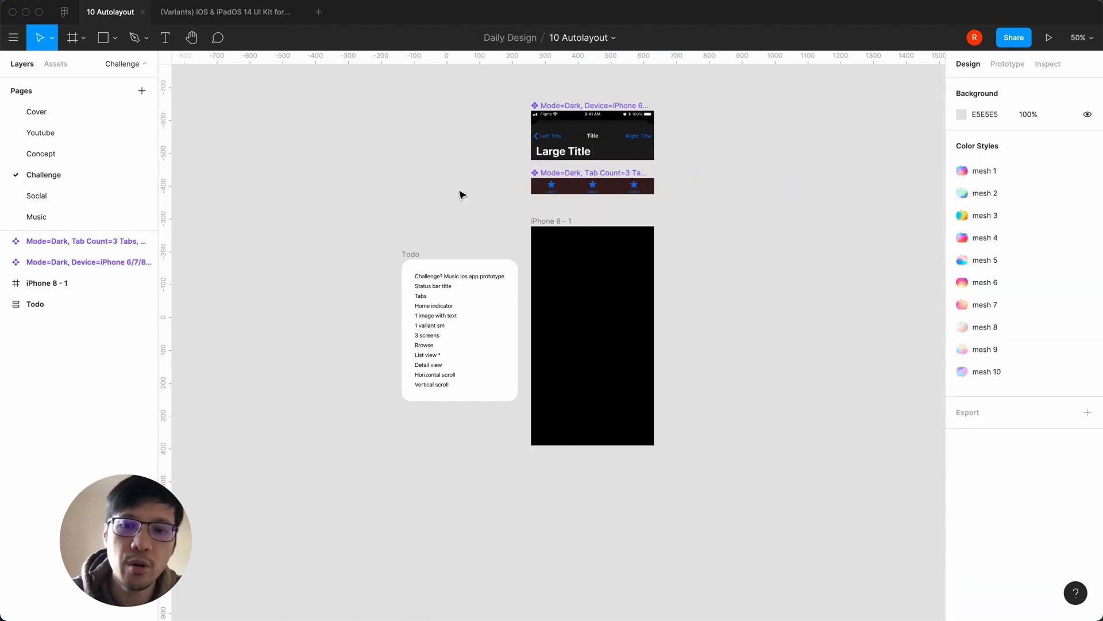
Hide the 3-column layout grid on the Tab Bar frame inside the pasted tab bar component
key(equal)
scroll(459, 194, up, 2)
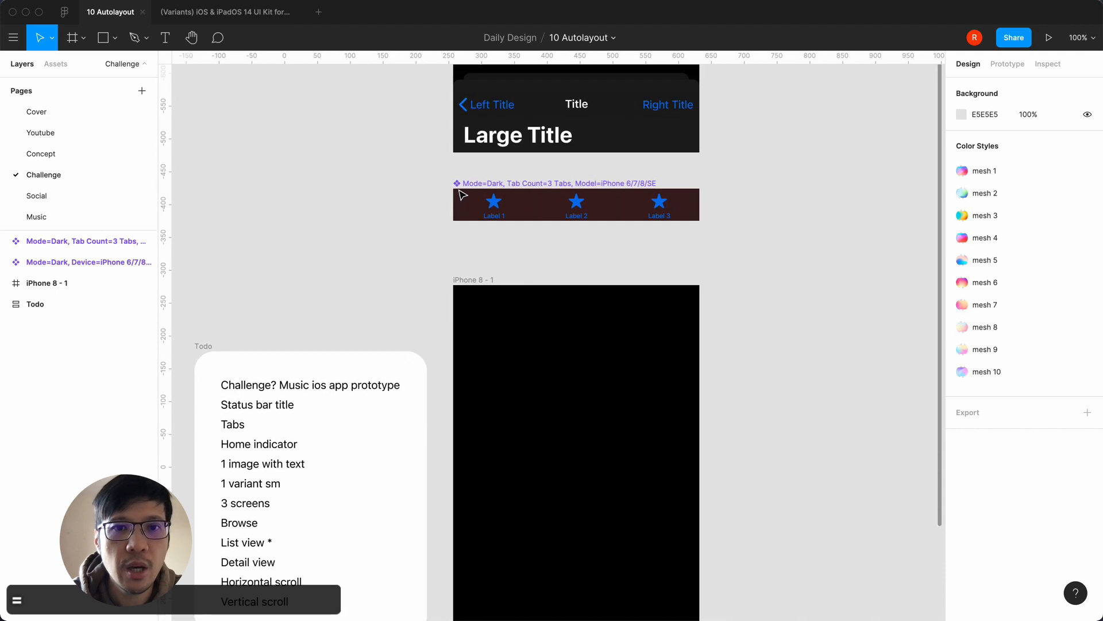
click(459, 194)
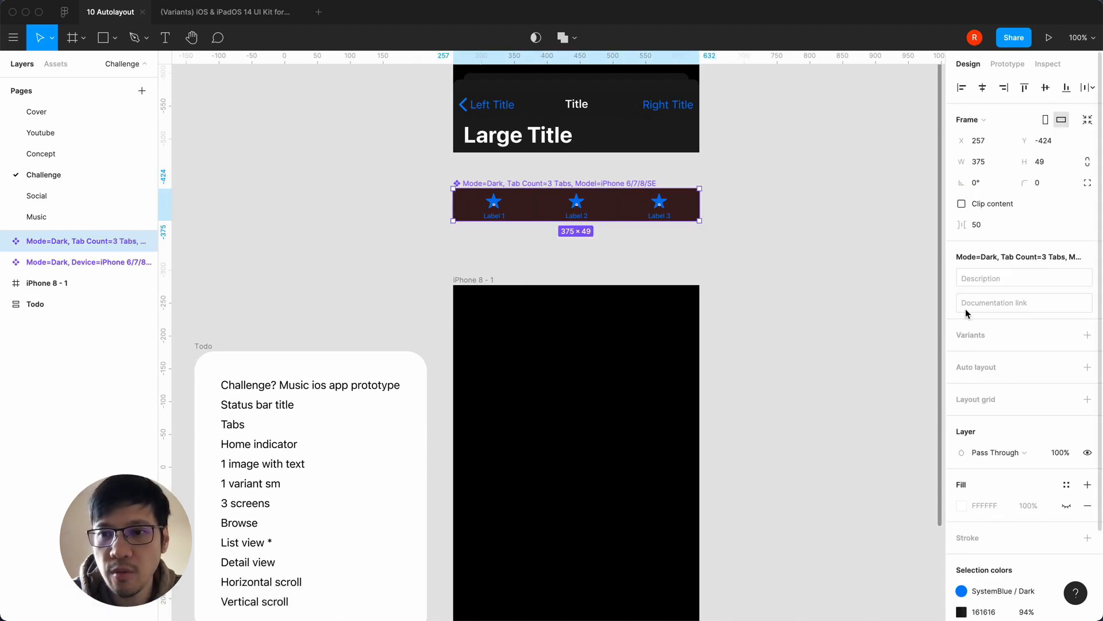
click(3, 243)
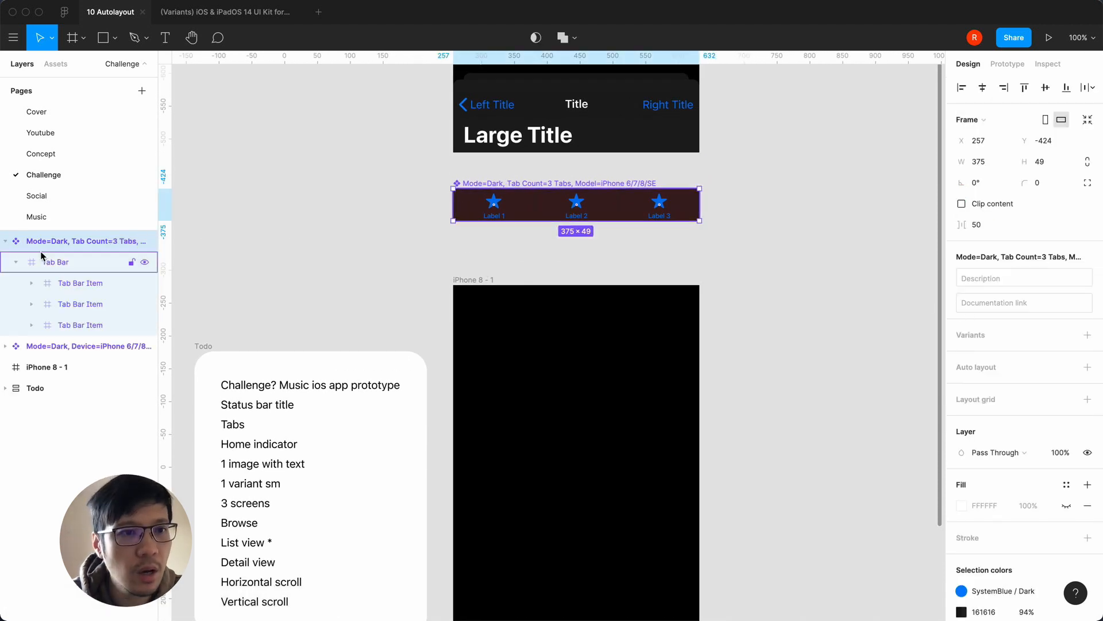
click(48, 262)
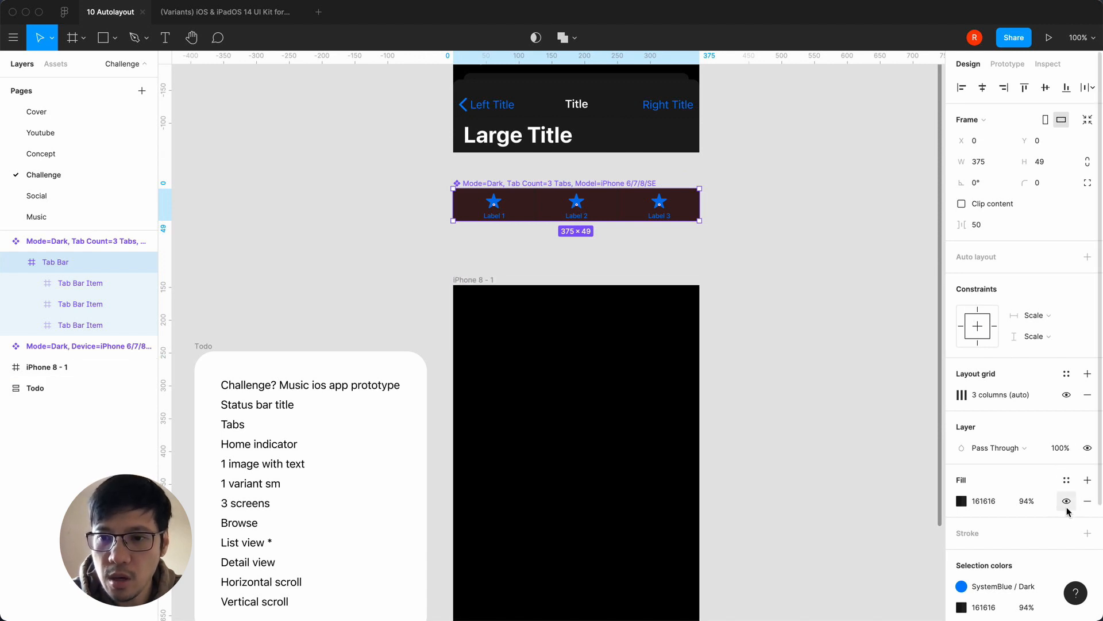
click(1066, 395)
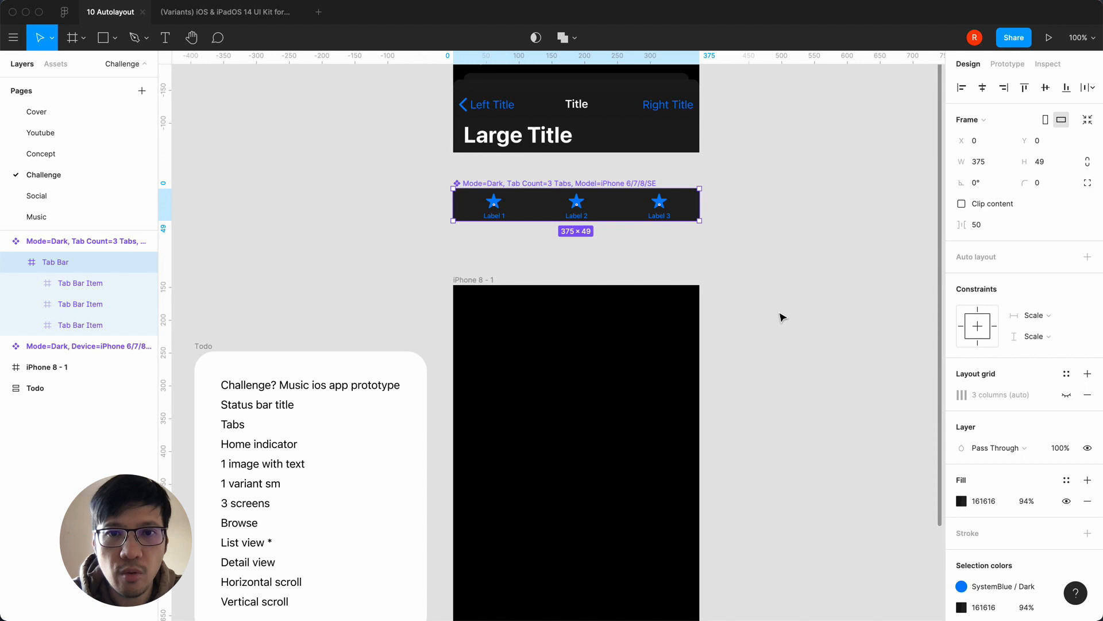
click(782, 316)
Replace the SystemBlue / Dark color of the tab bar's icons and labels with SystemGray / 01 / Dark
click(513, 203)
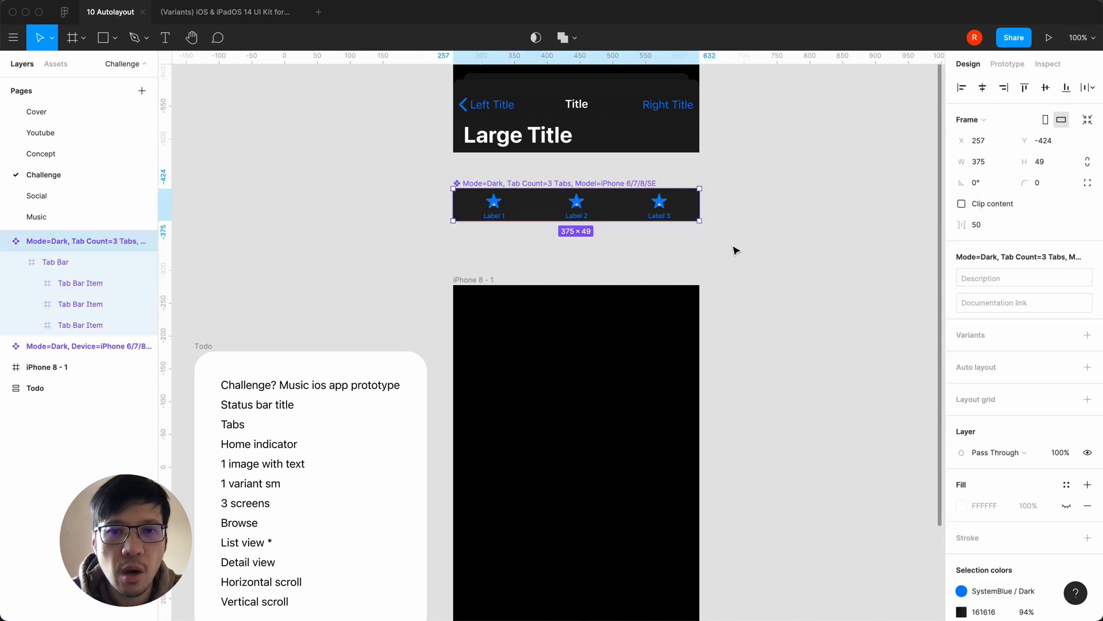
scroll(1007, 428, down, 4)
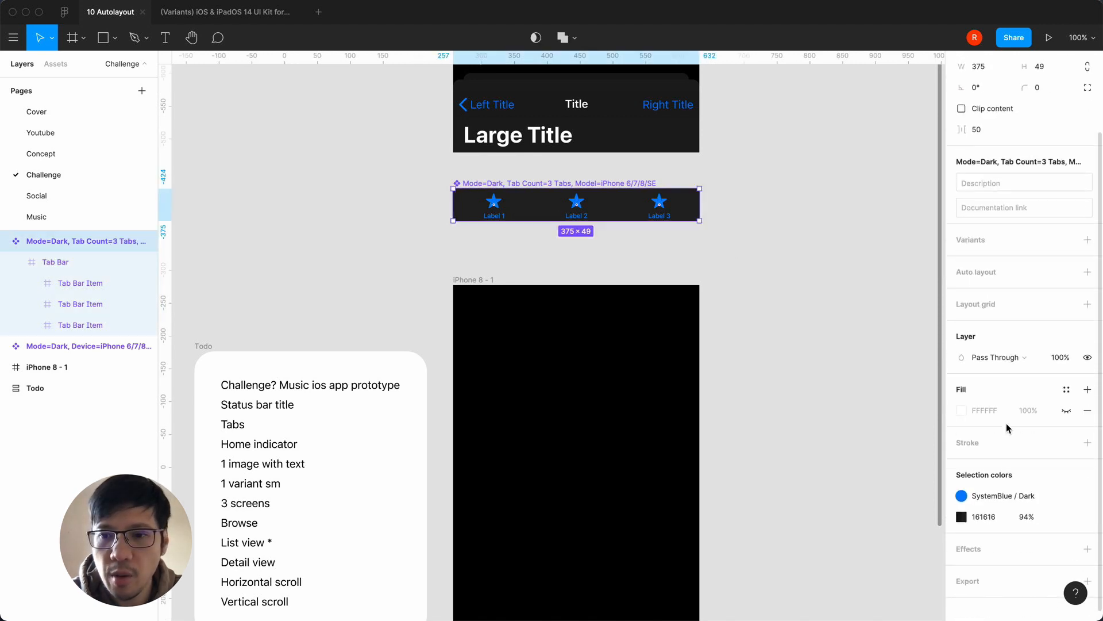
click(962, 486)
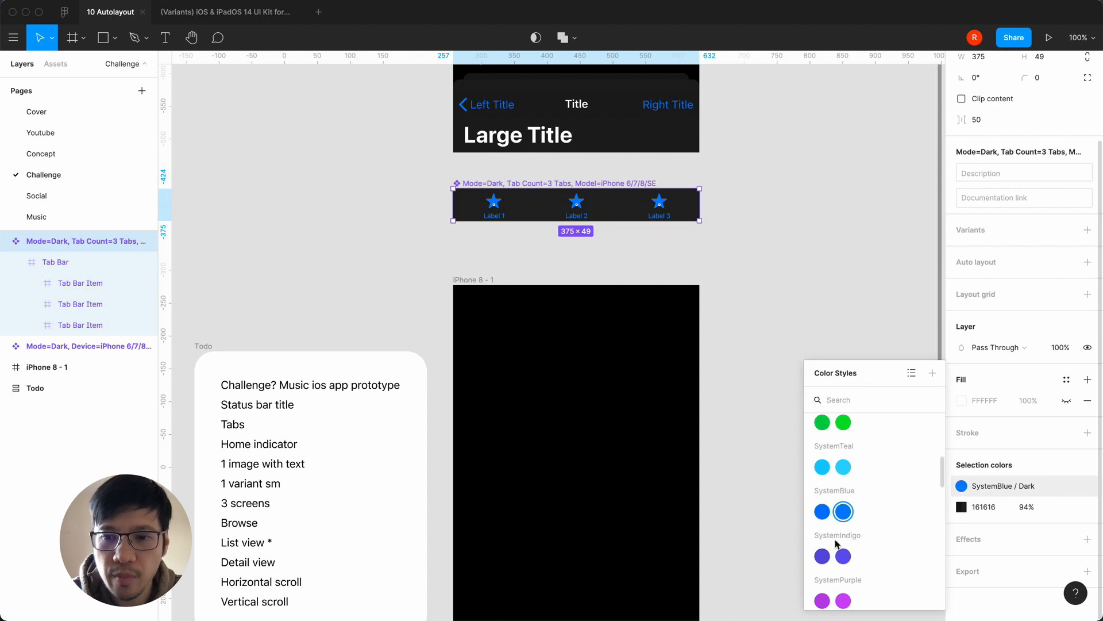
scroll(837, 544, down, 5)
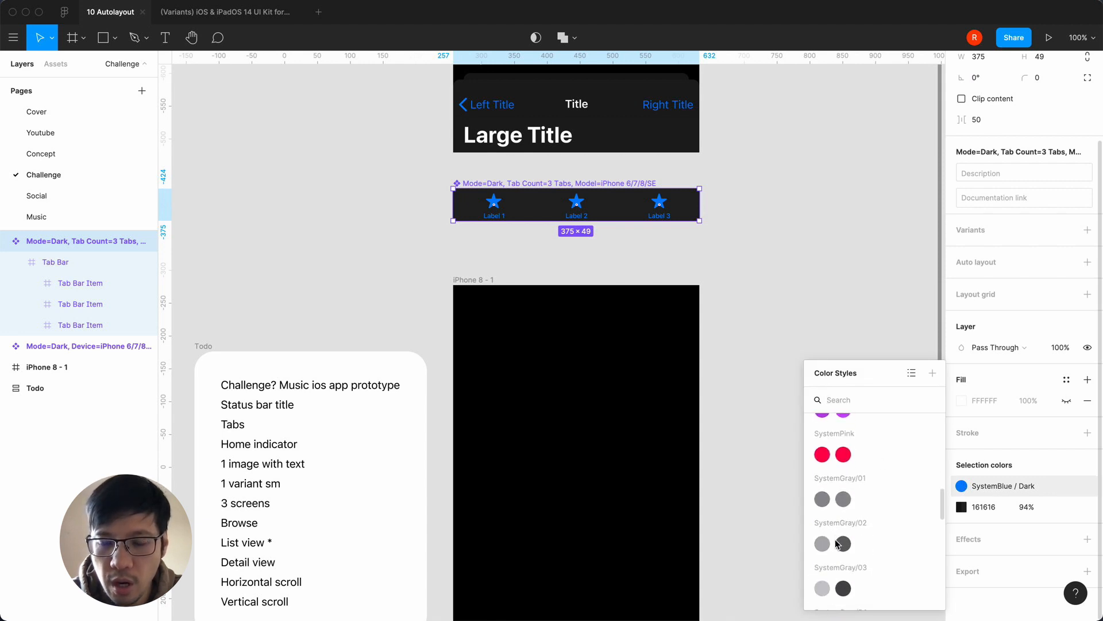
key(Escape)
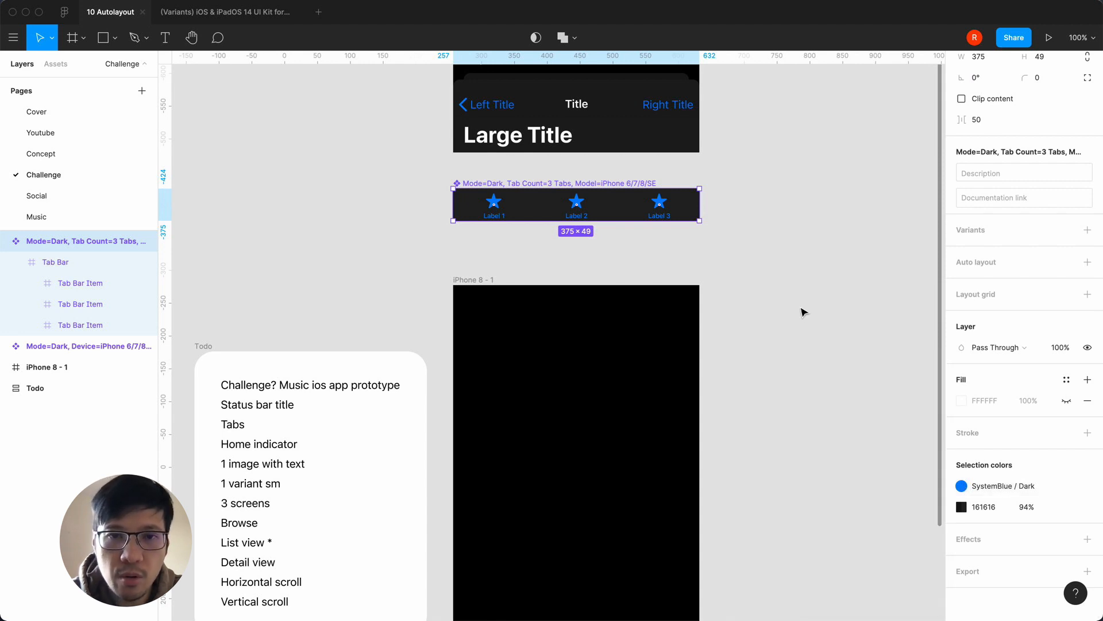
key(super+z)
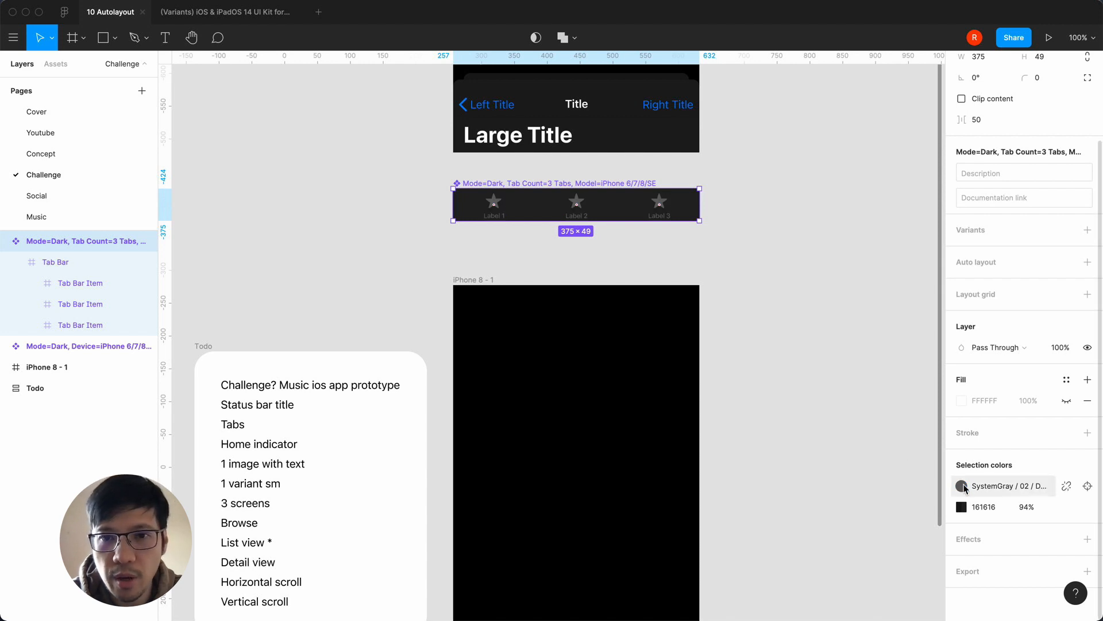
click(964, 484)
key(Escape)
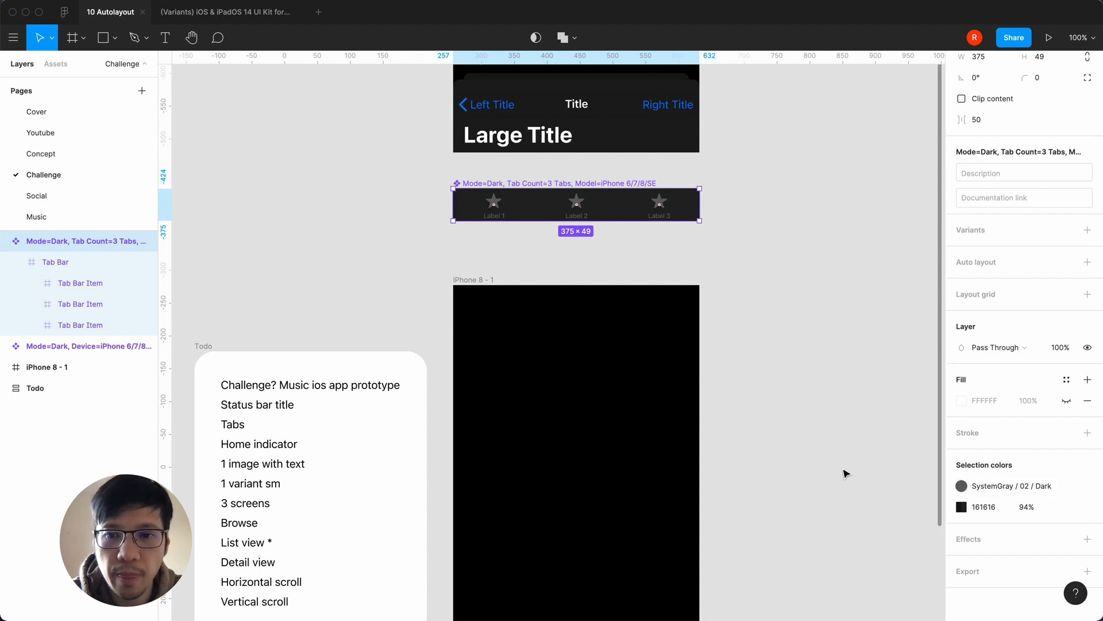
Replace the SystemBlue / Light color of the navigation bar's left and right titles with a white color style
scroll(727, 332, up, 3)
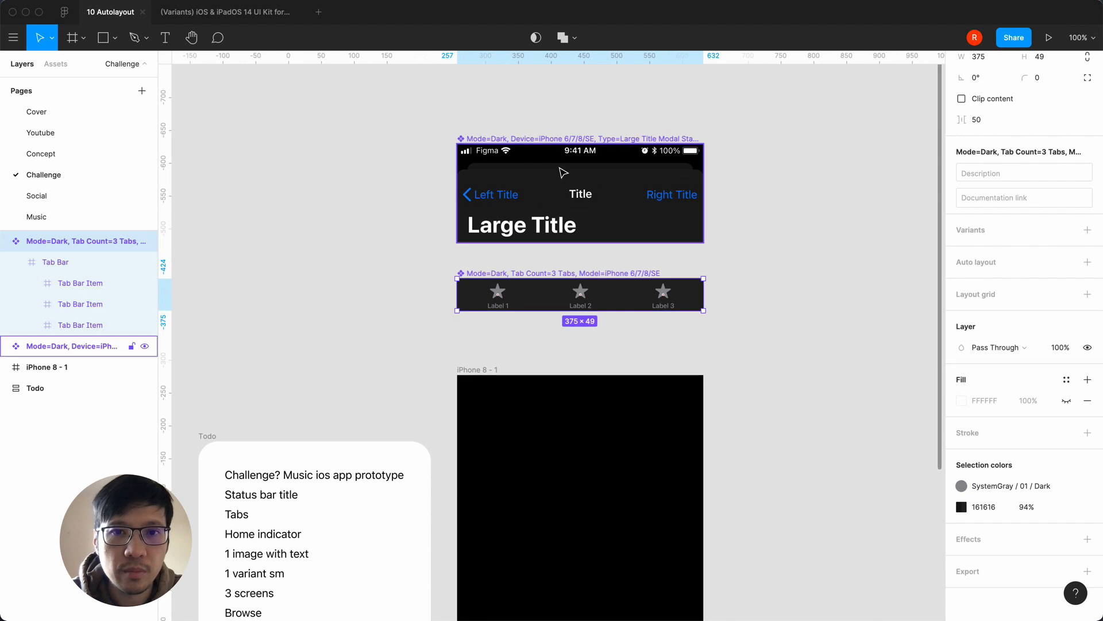
click(564, 171)
scroll(996, 494, down, 2)
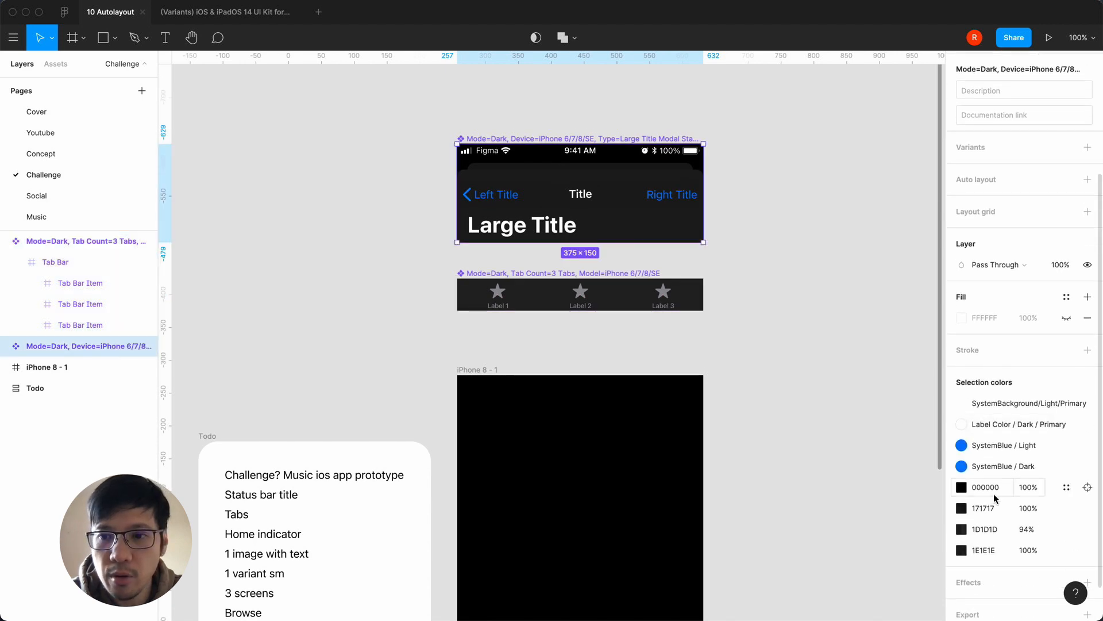
click(961, 446)
scroll(822, 517, down, 10)
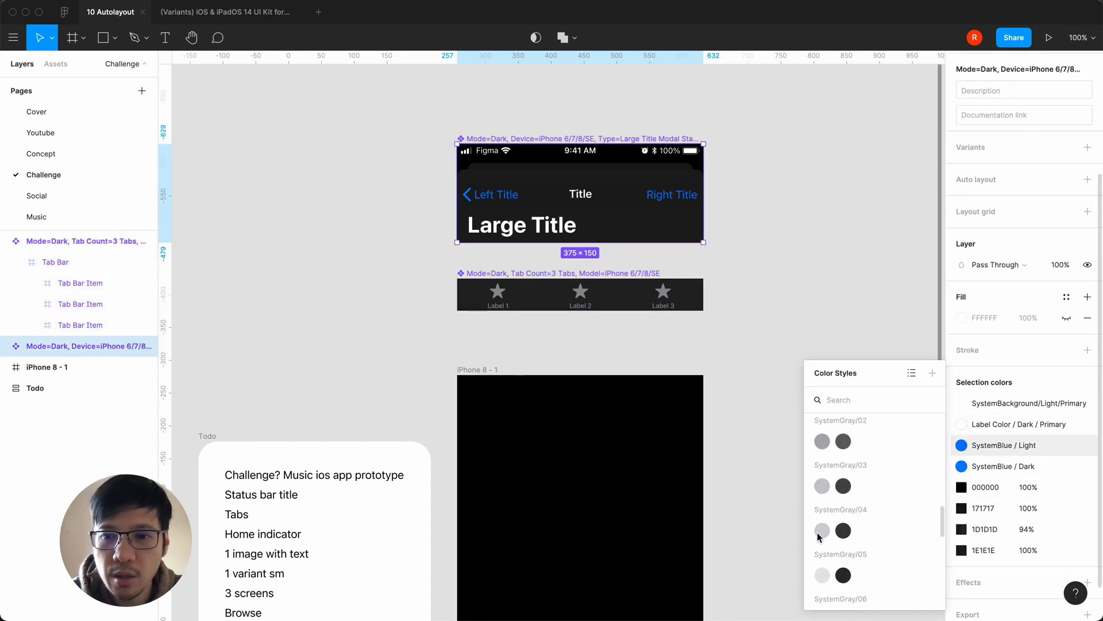
scroll(822, 540, down, 2)
scroll(823, 553, up, 3)
key(Escape)
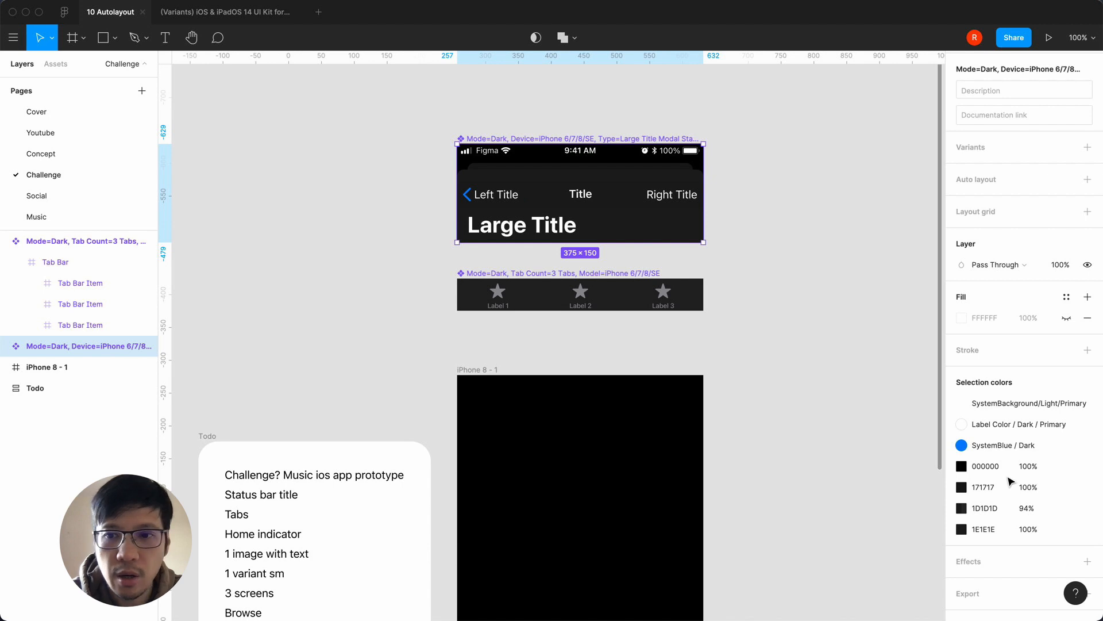
Replace the SystemBlue / Dark color of the navigation bar's back arrow with a white color style
click(975, 453)
scroll(839, 550, down, 5)
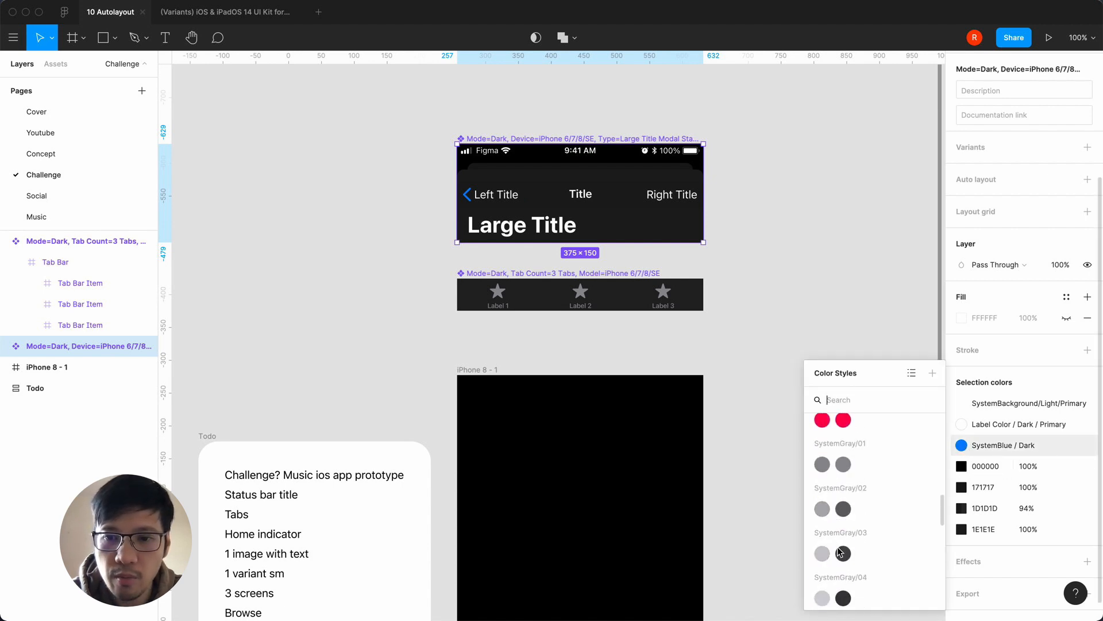
scroll(838, 551, down, 6)
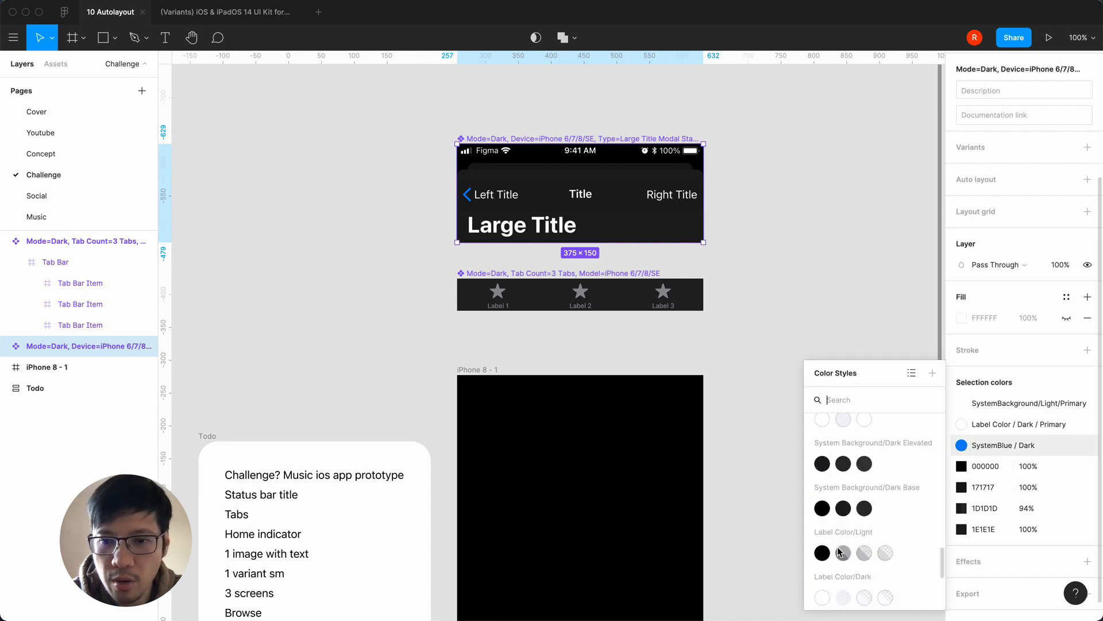
click(823, 538)
click(793, 320)
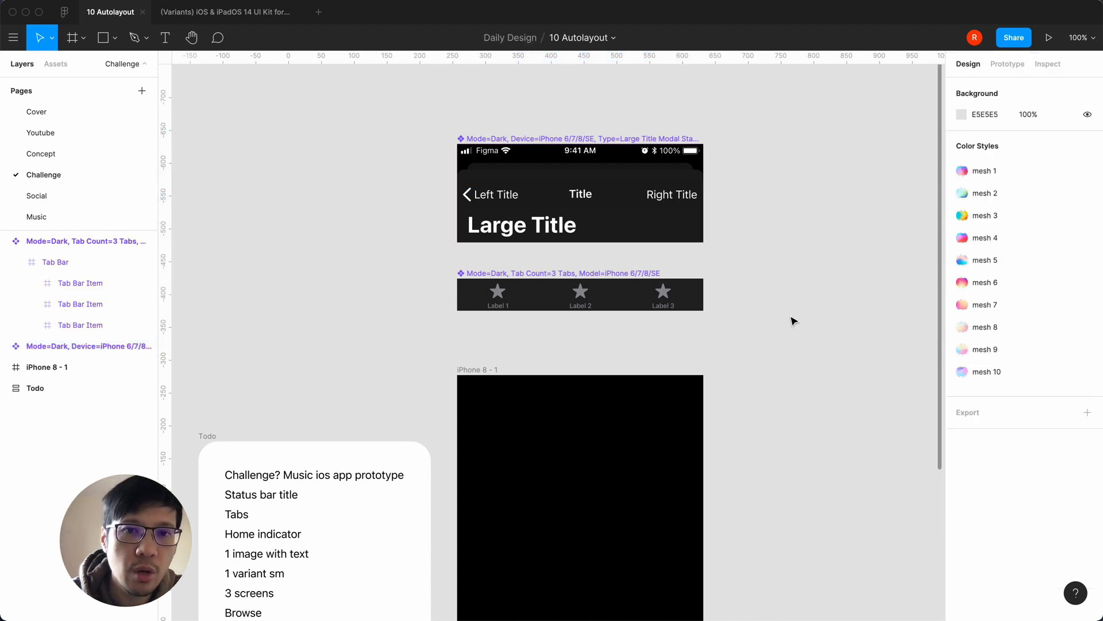
Move the tab bar component up so it sits closer beneath the navigation bar
scroll(793, 321, down, 3)
scroll(793, 320, left, 1)
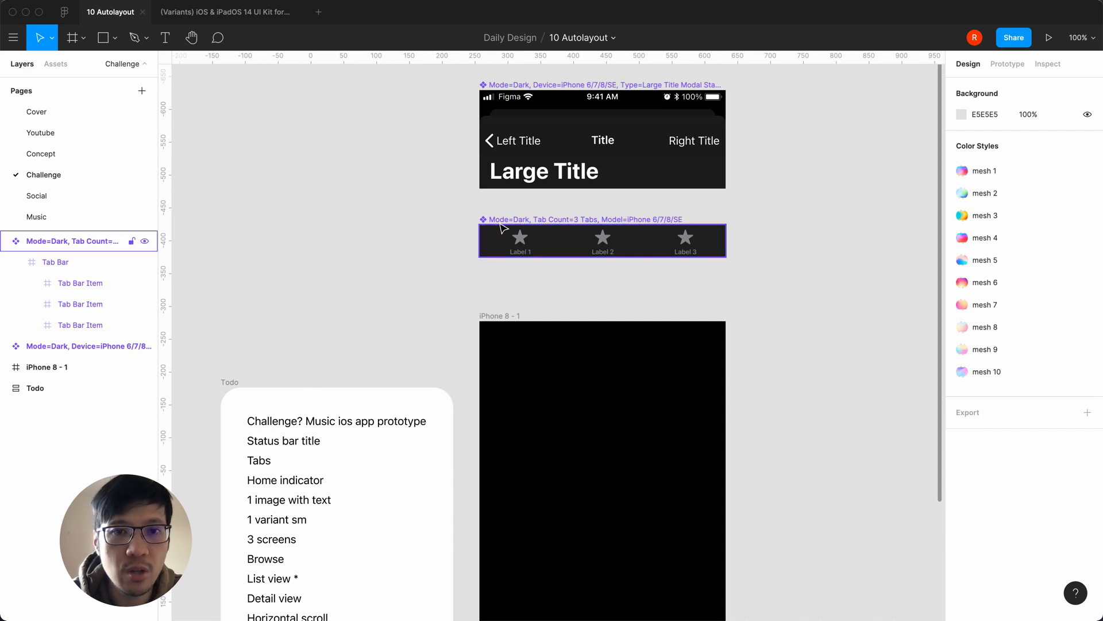
drag(507, 224, 507, 212)
click(410, 253)
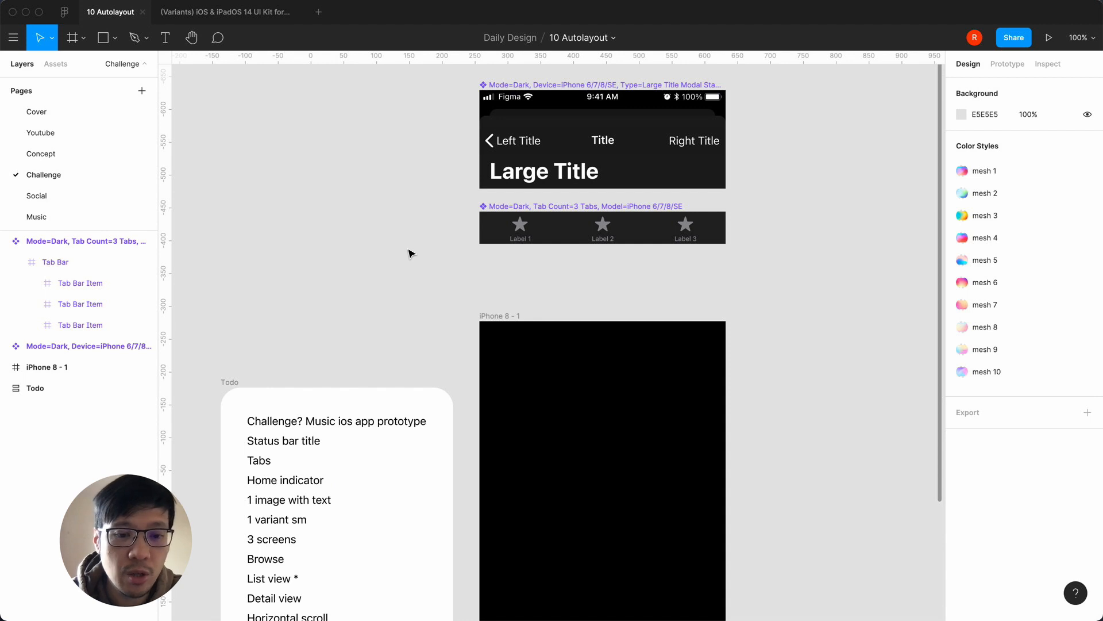
right_click(409, 253)
click(290, 226)
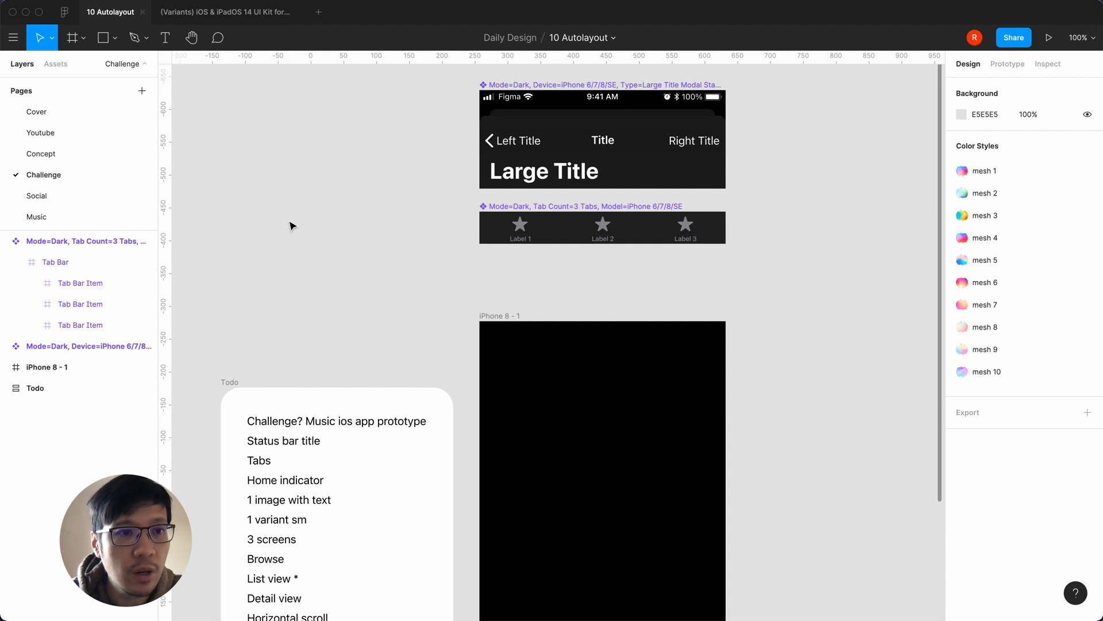
key(f)
click(479, 273)
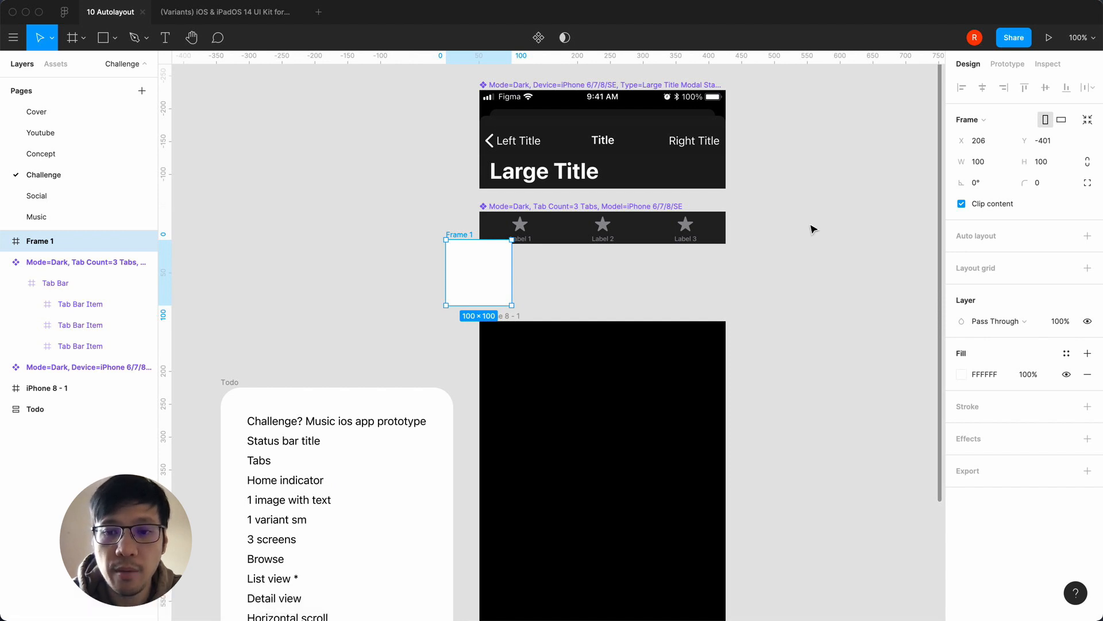
key(BackSpace)
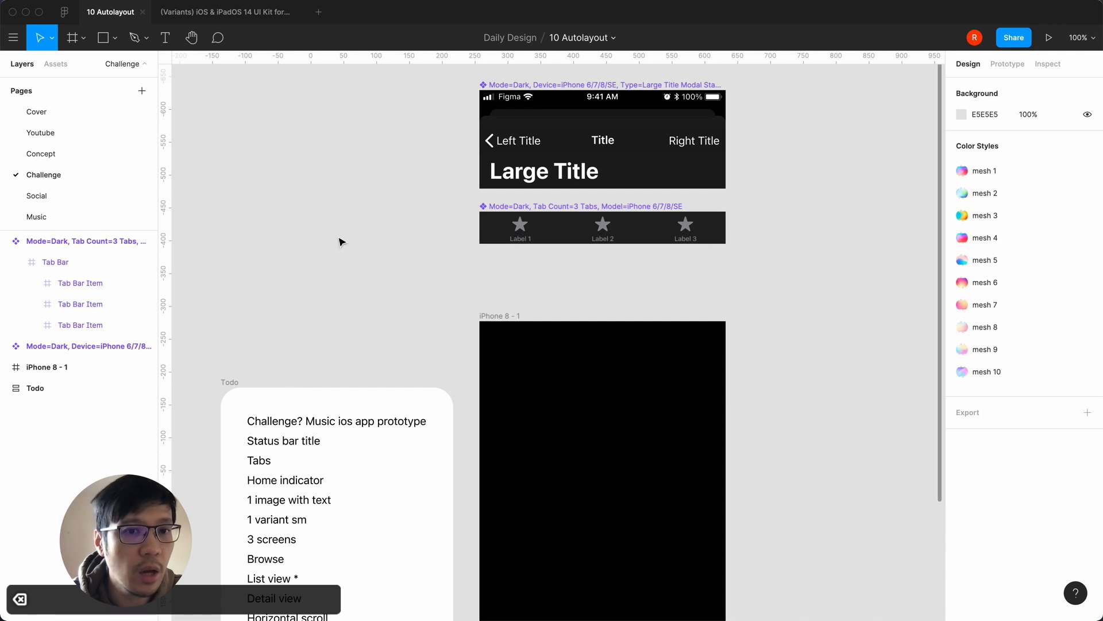
Create a 375 × 35 frame without a fill just below the tab bar component
key(f)
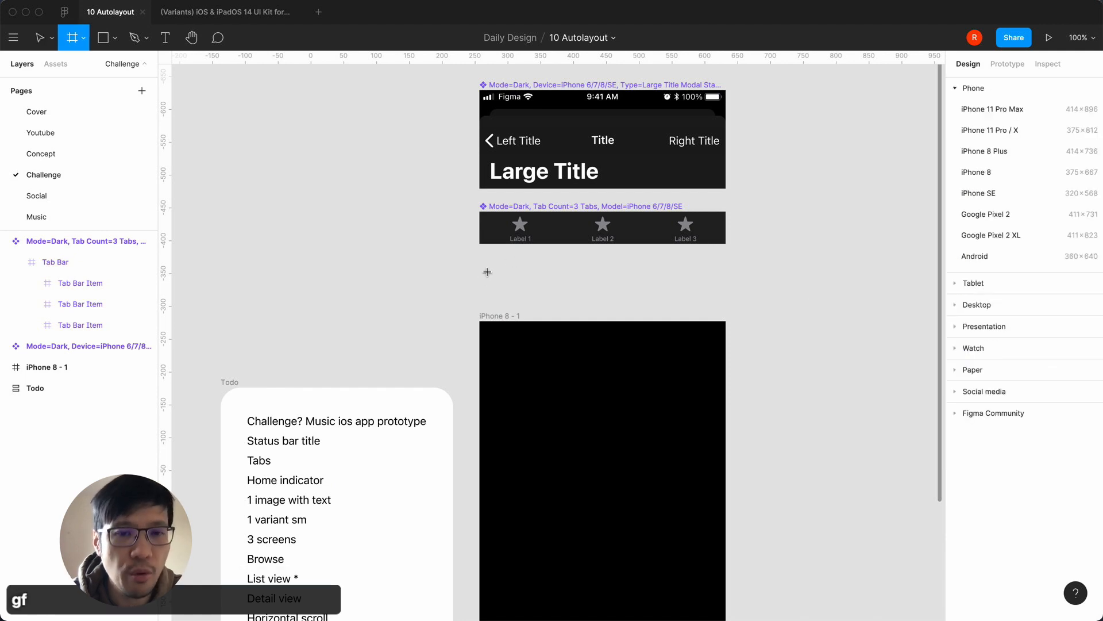
click(487, 272)
click(984, 163)
text(375)
key(Return)
click(1040, 161)
text(35)
key(Return)
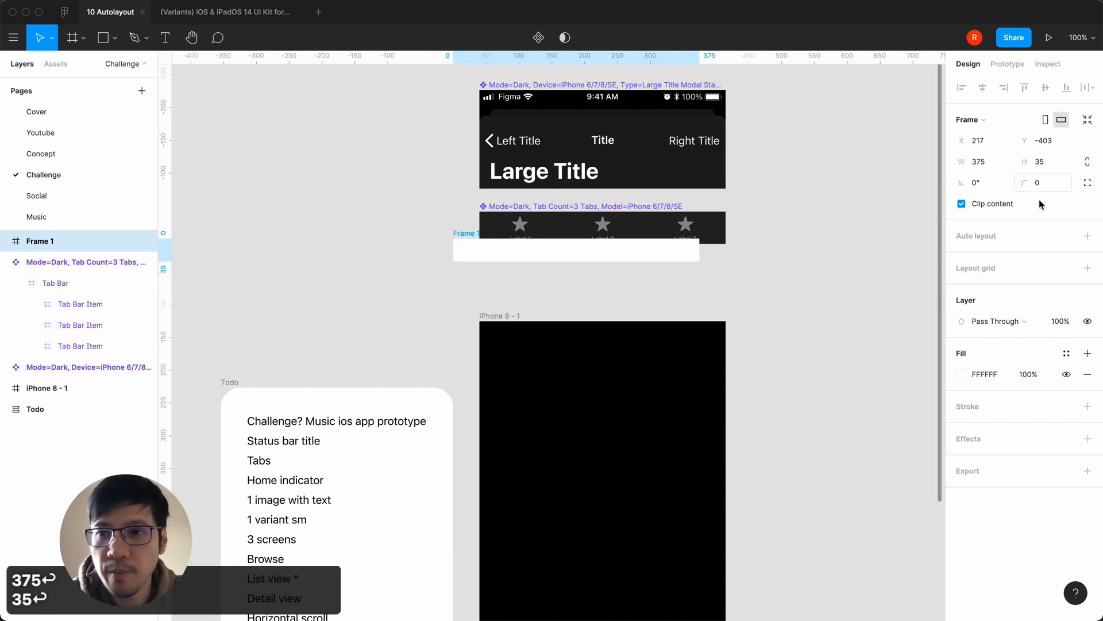
click(1088, 374)
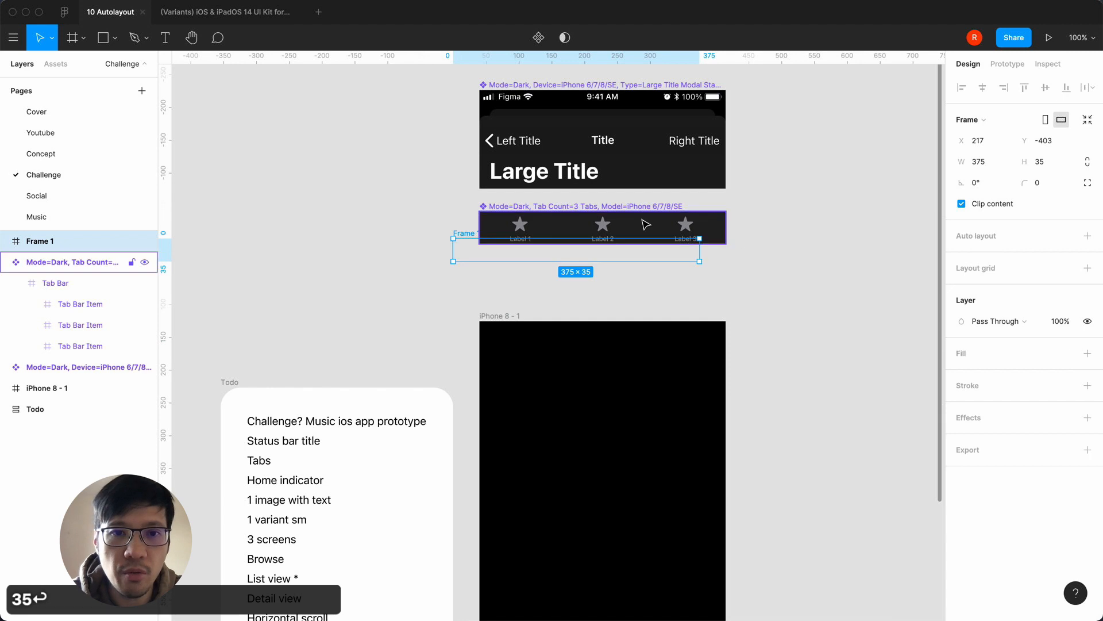
Align the unfilled frame with the iPhone 8 frame, in the gap beneath the tab bar, and rename it toggle
drag(460, 235, 487, 269)
double_click(49, 241)
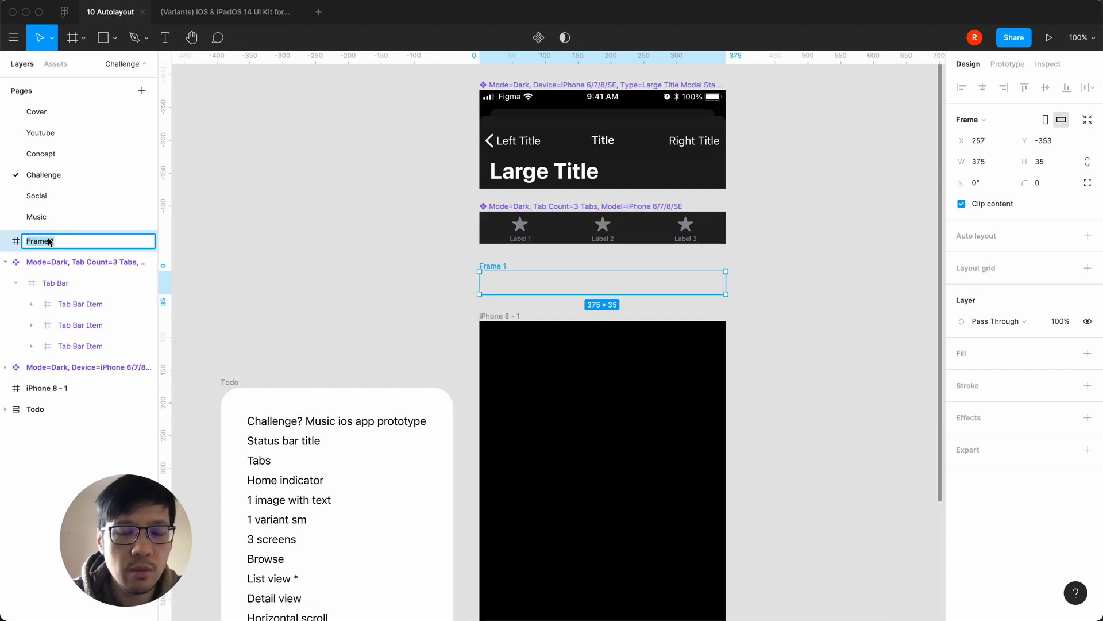
text(toggle)
key(Return)
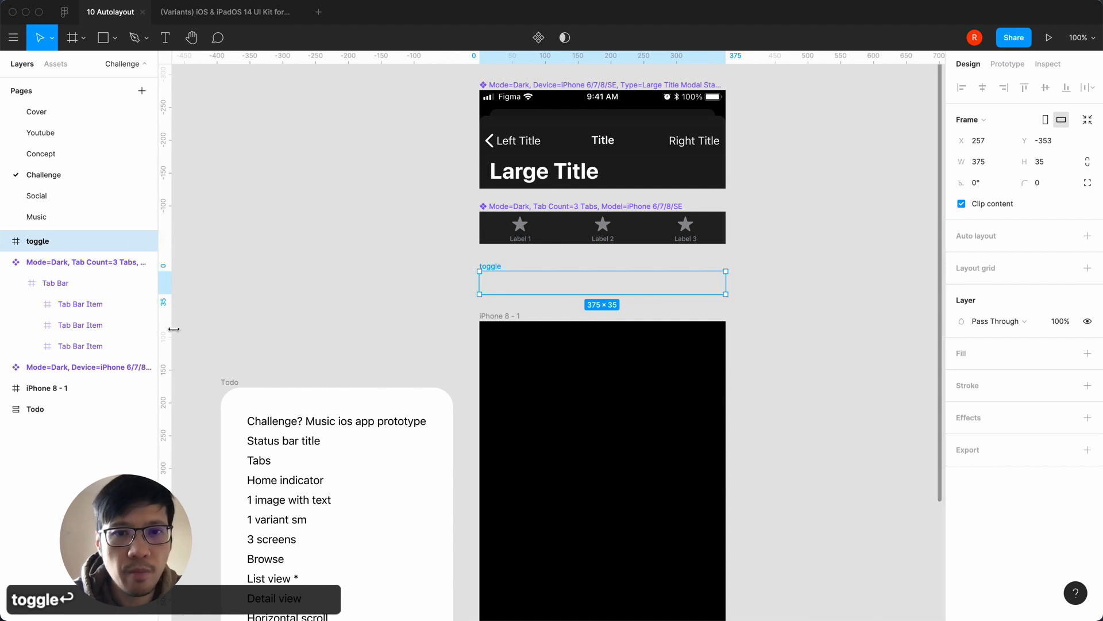
Draw a rectangle about 119 × 12 inside the toggle frame, near its center
click(219, 325)
key(equal)
click(470, 225)
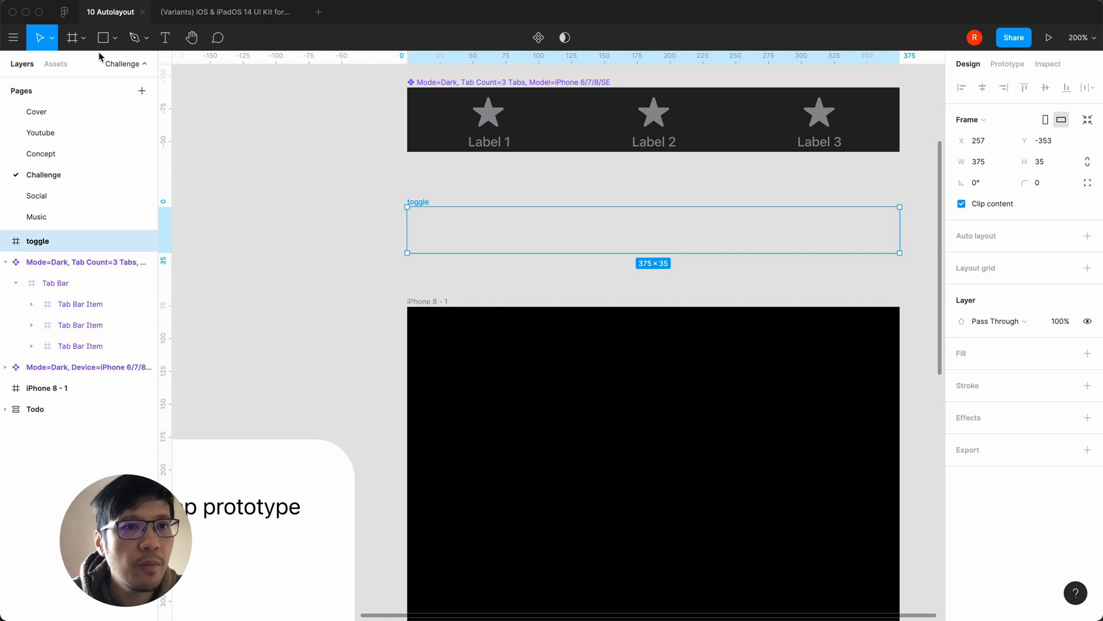
click(115, 38)
click(106, 67)
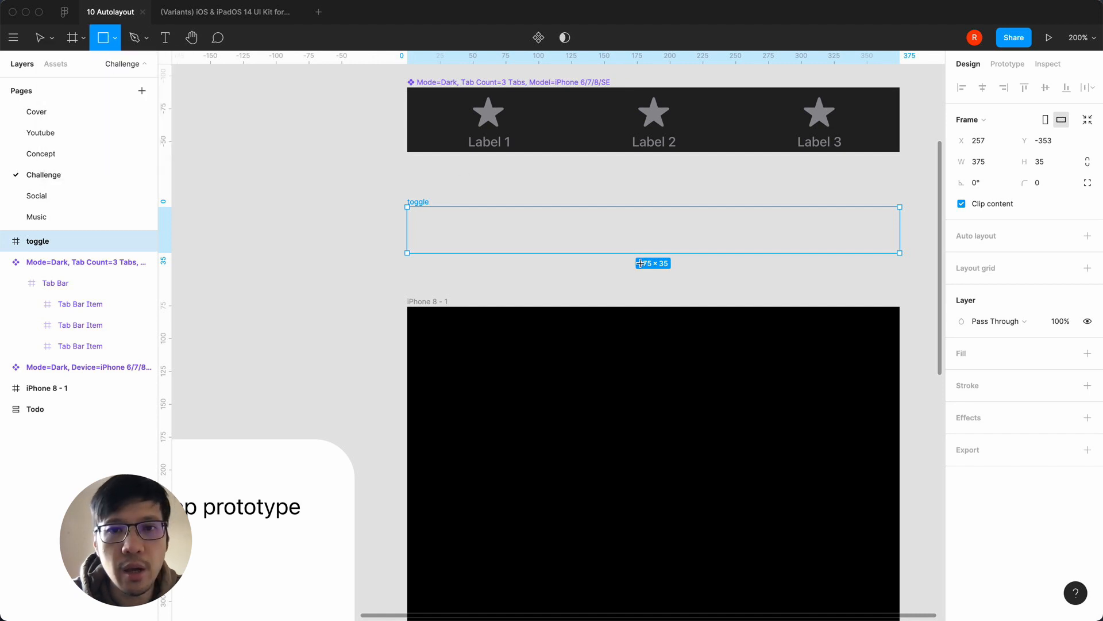
drag(591, 222, 748, 236)
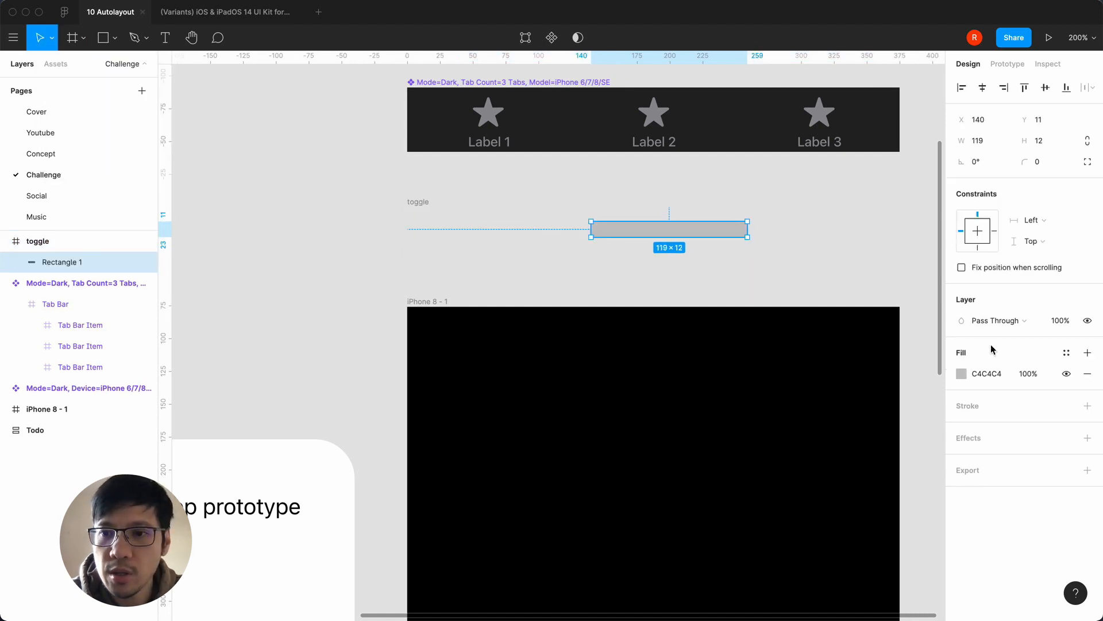
Set the rectangle's fill to white (FFFFFF) from the iOS & iPadOS 14 UI Kit colors
click(962, 374)
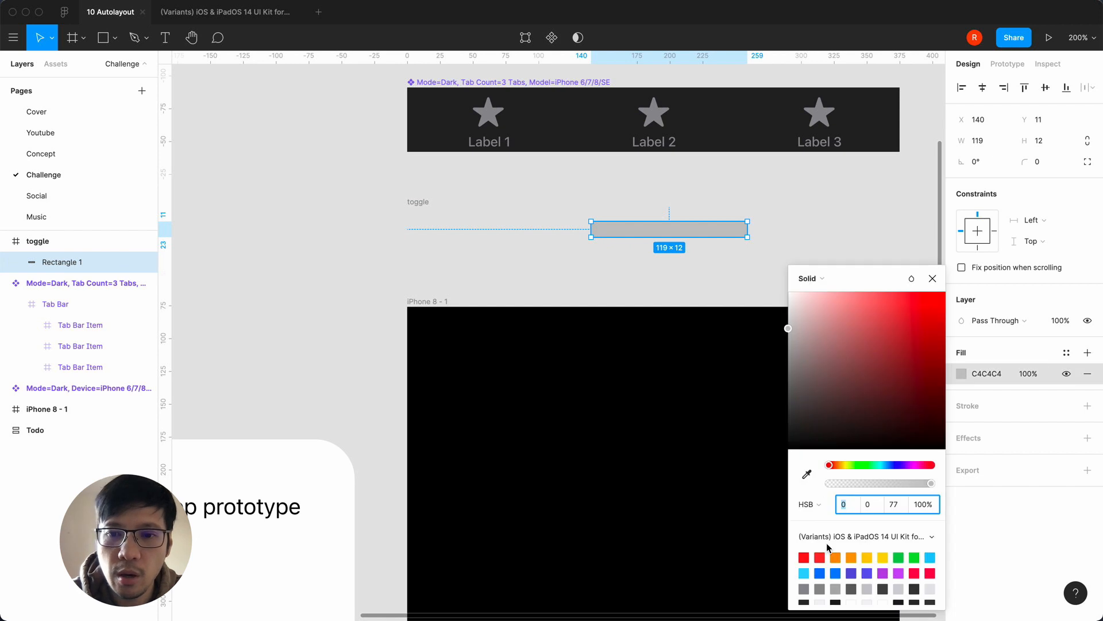
scroll(840, 580, up, 1)
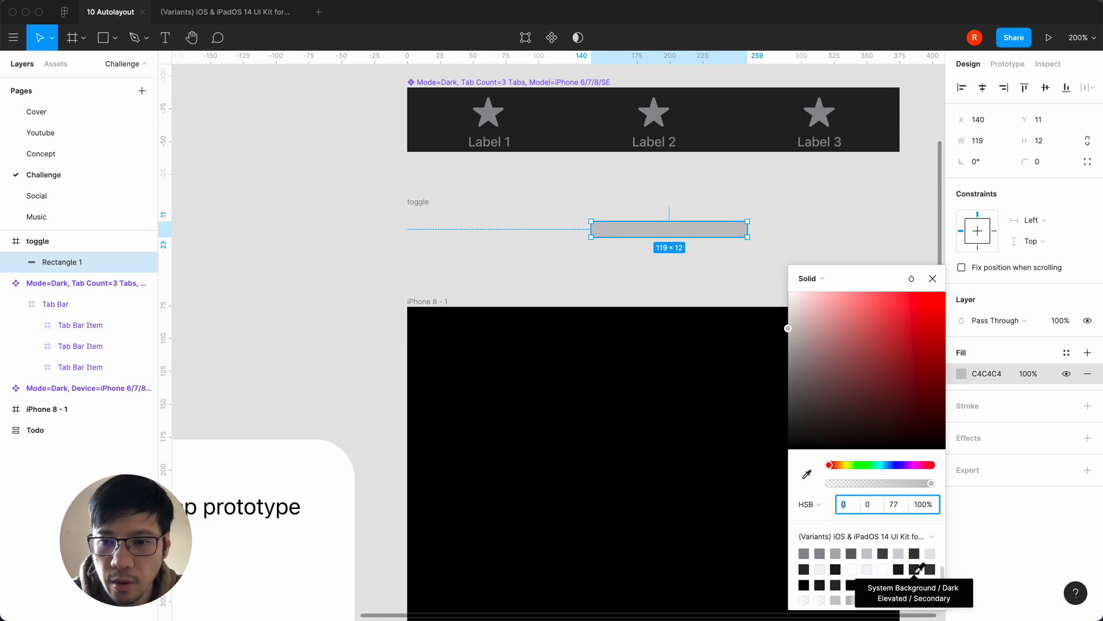
scroll(885, 564, down, 2)
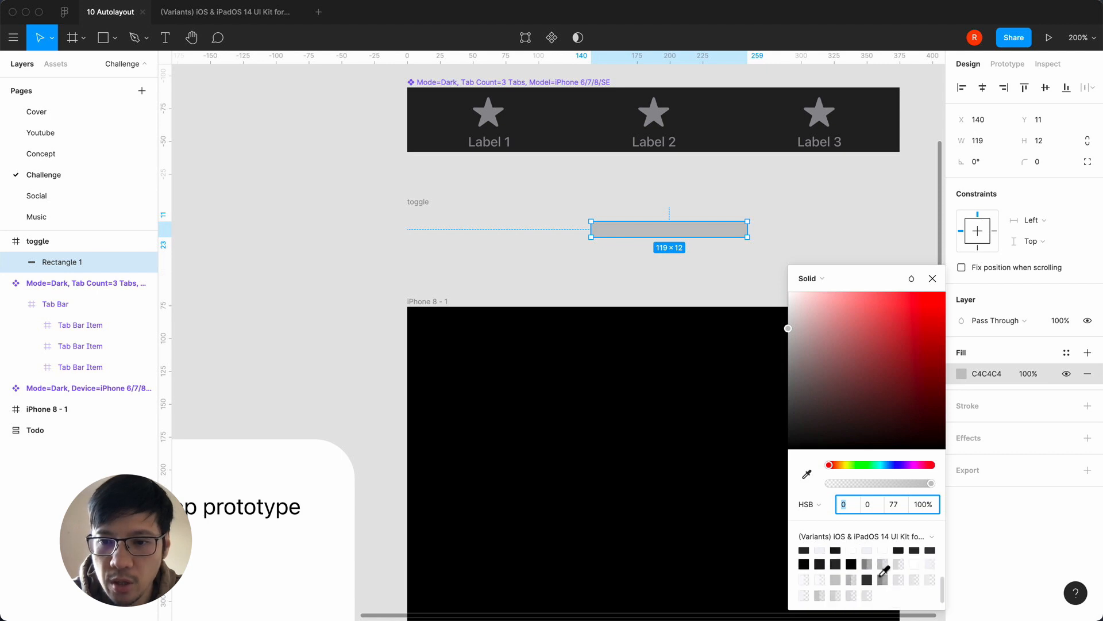
click(916, 563)
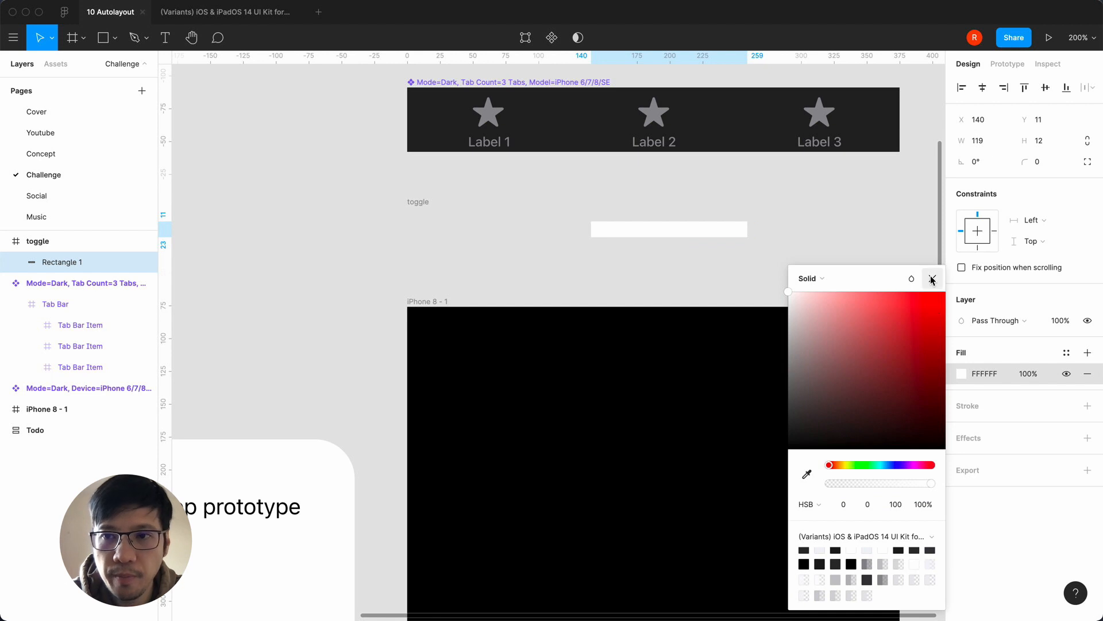
Shape the white rectangle into a slim rounded bar with height 5, corner radius 100 and width 96
click(1031, 133)
text(5)
key(Return)
click(1047, 164)
text(100)
key(Return)
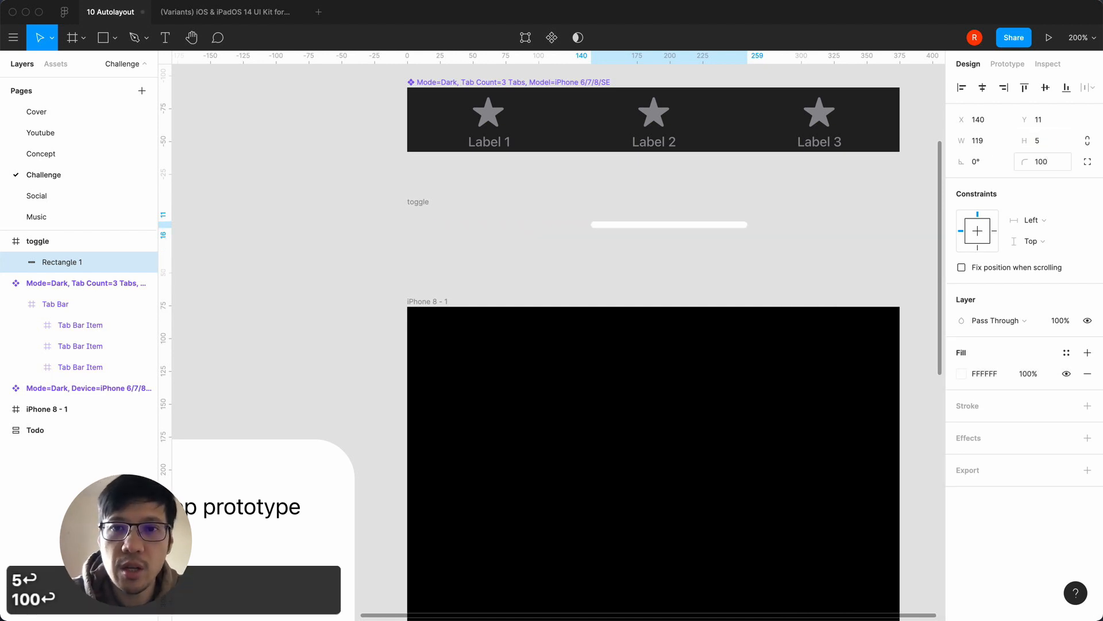
click(985, 143)
text(96)
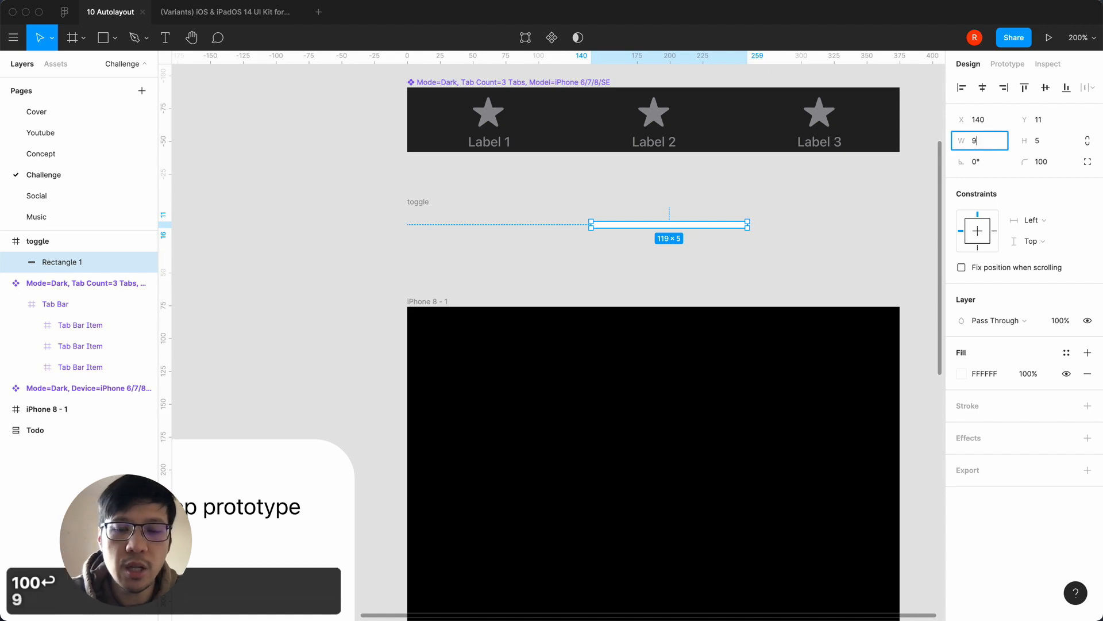
key(Return)
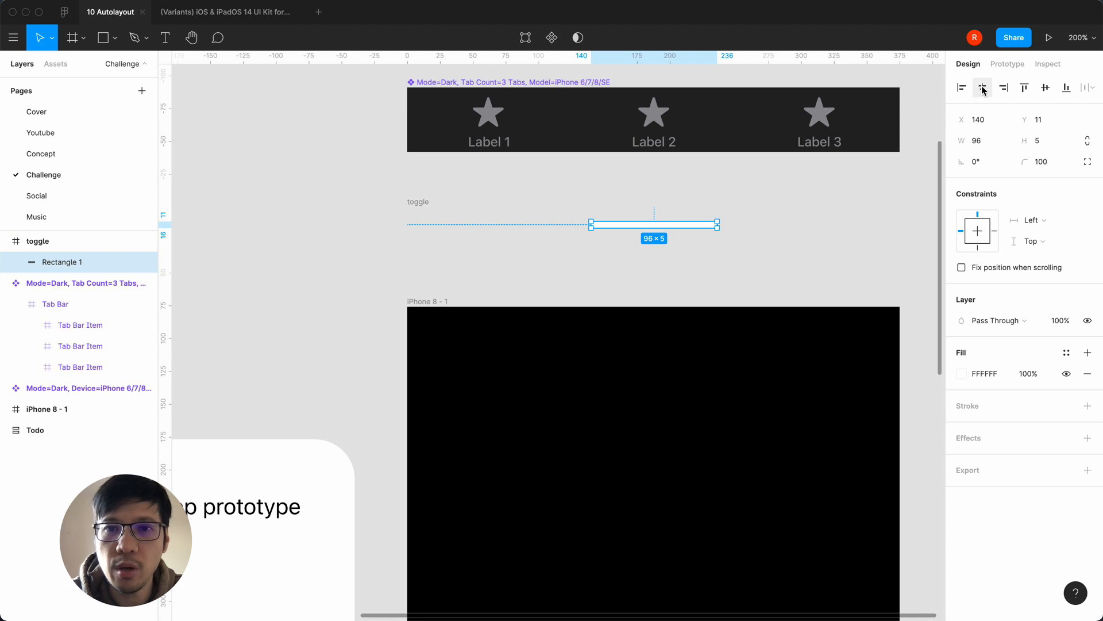
Center the white bar vertically within the toggle frame
click(1046, 87)
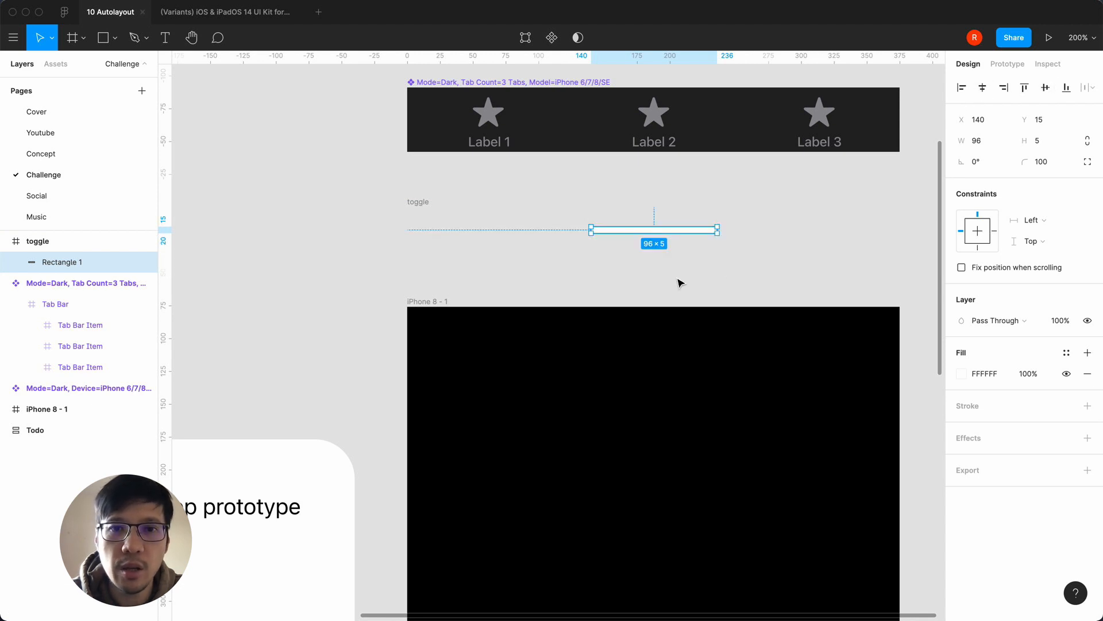
click(423, 202)
click(352, 224)
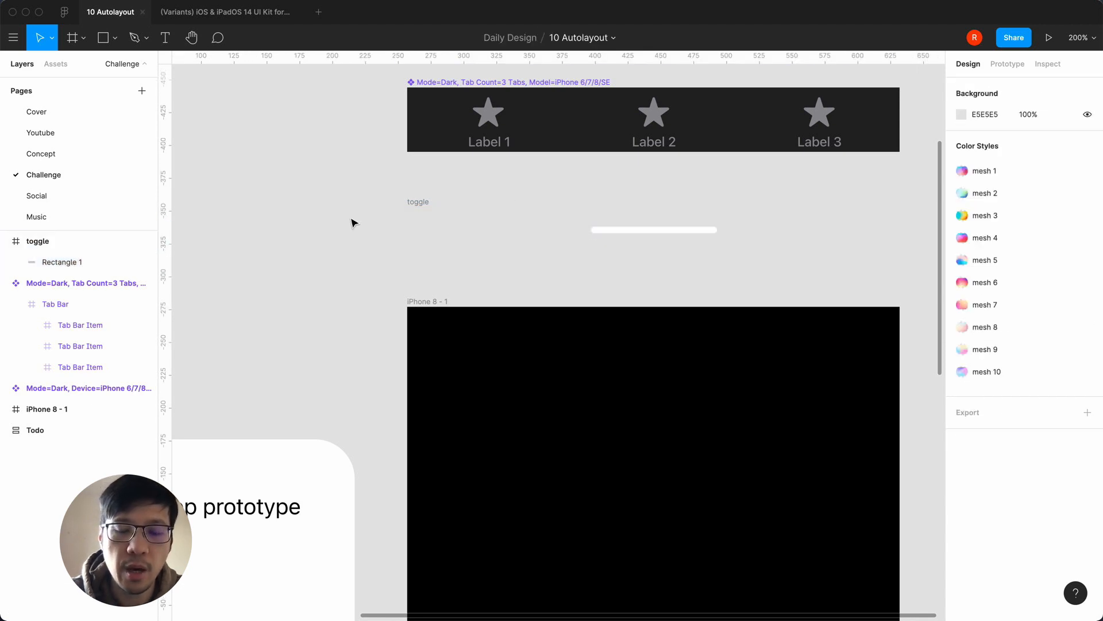
Turn the toggle frame into a component
key(minus)
key(minus)
key(equal)
key(minus)
click(531, 300)
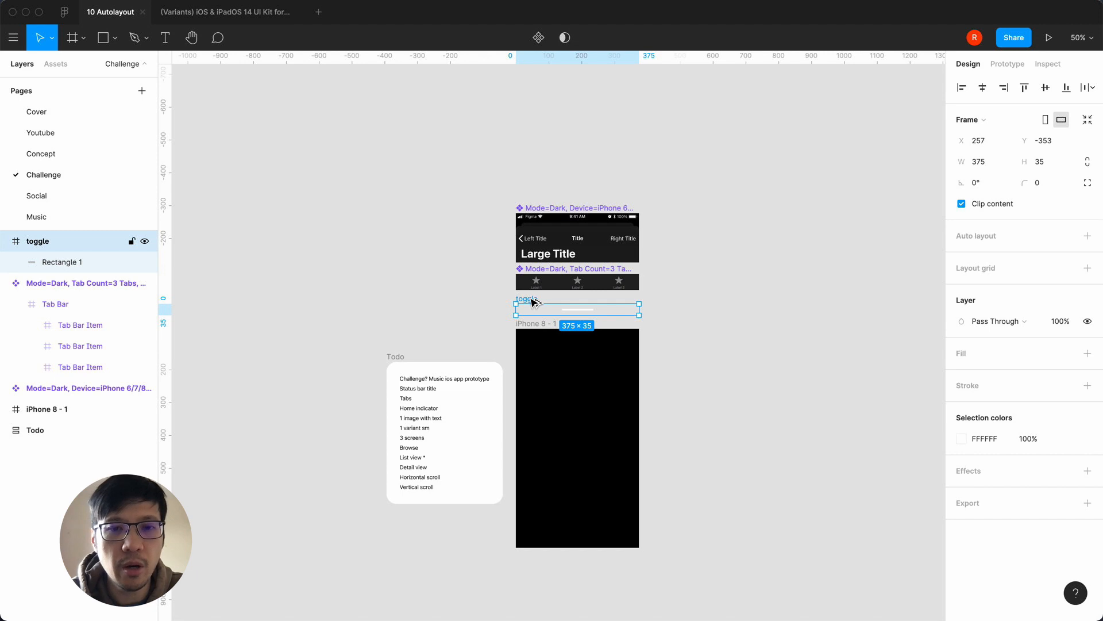
key(super+alt+k)
click(389, 292)
key(equal)
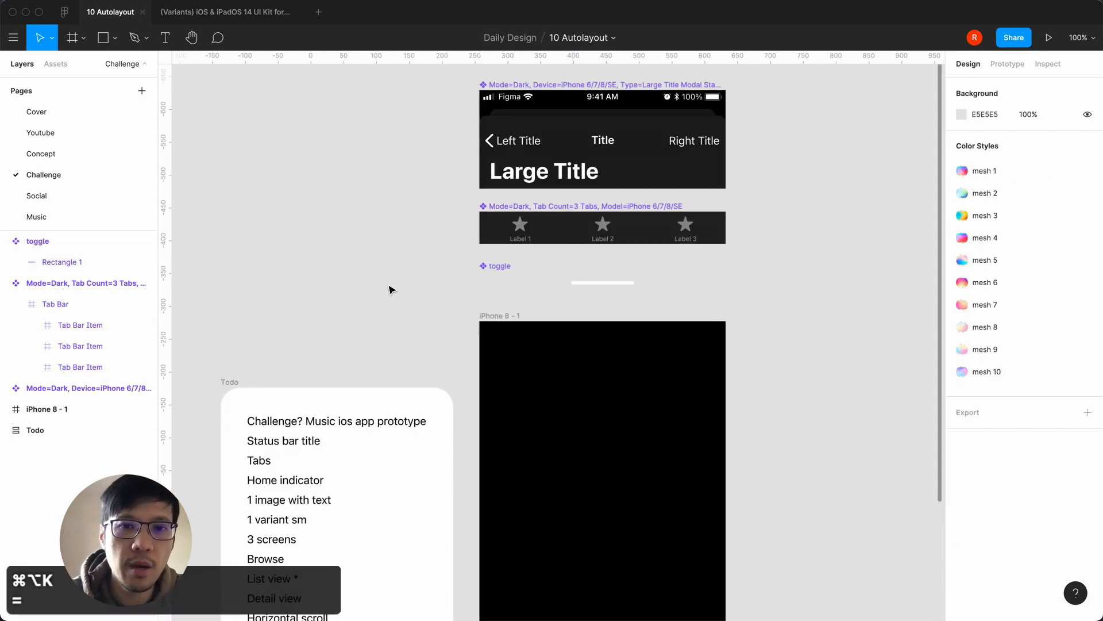
Examine the items in the Todo list and the empty iPhone 8 frame to decide what to build
scroll(390, 290, down, 4)
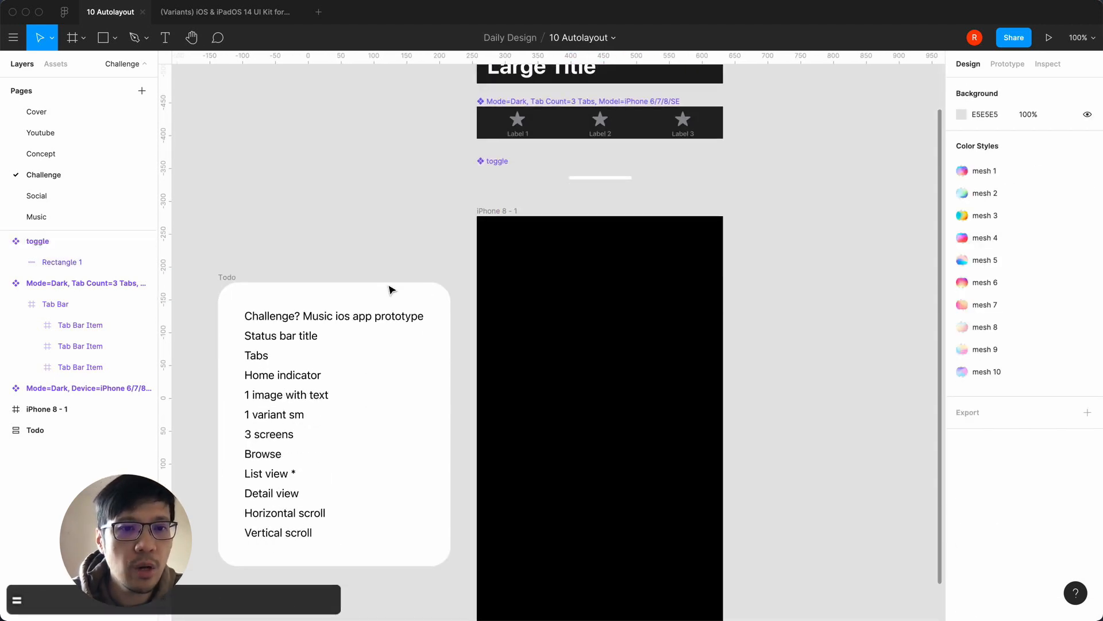
scroll(390, 289, down, 5)
scroll(390, 289, left, 3)
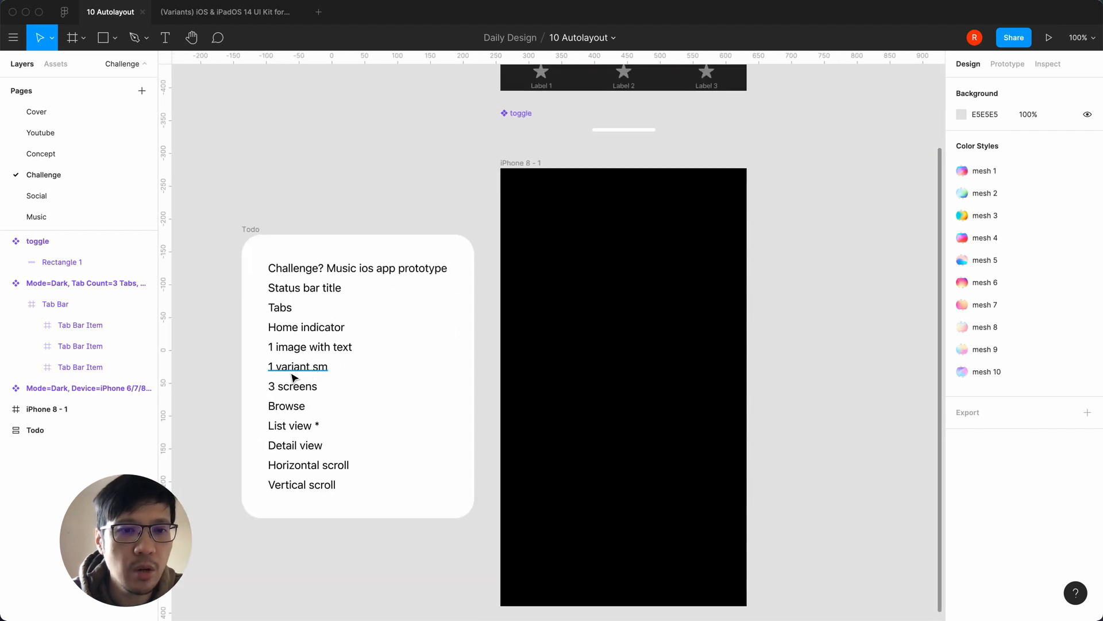
click(608, 379)
key(super+equal)
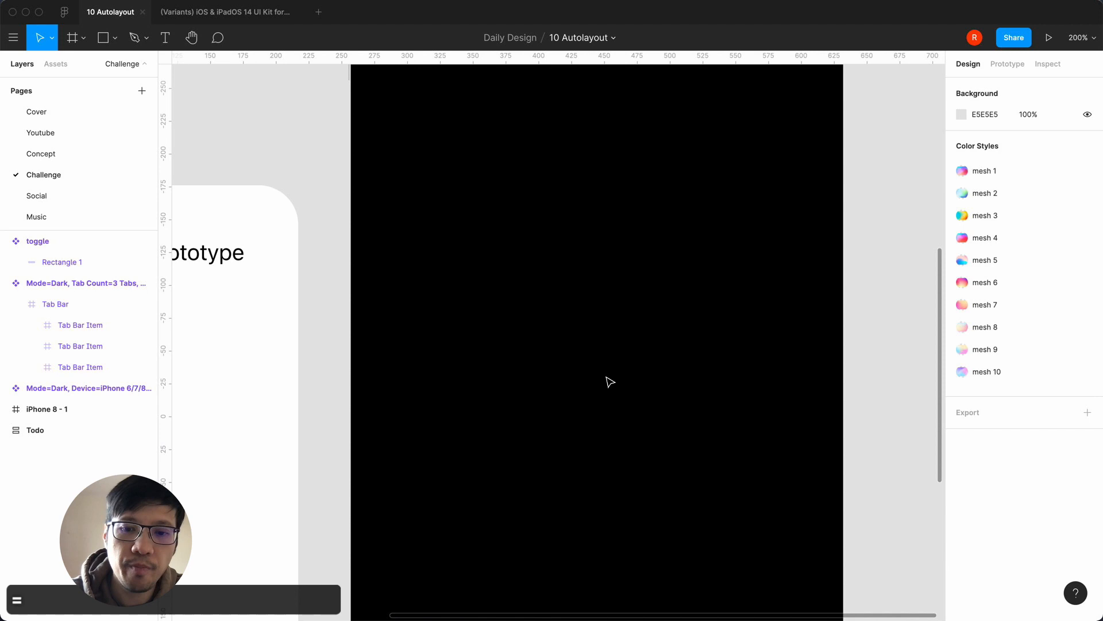
key(super+minus)
scroll(609, 381, down, 1)
scroll(609, 381, left, 1)
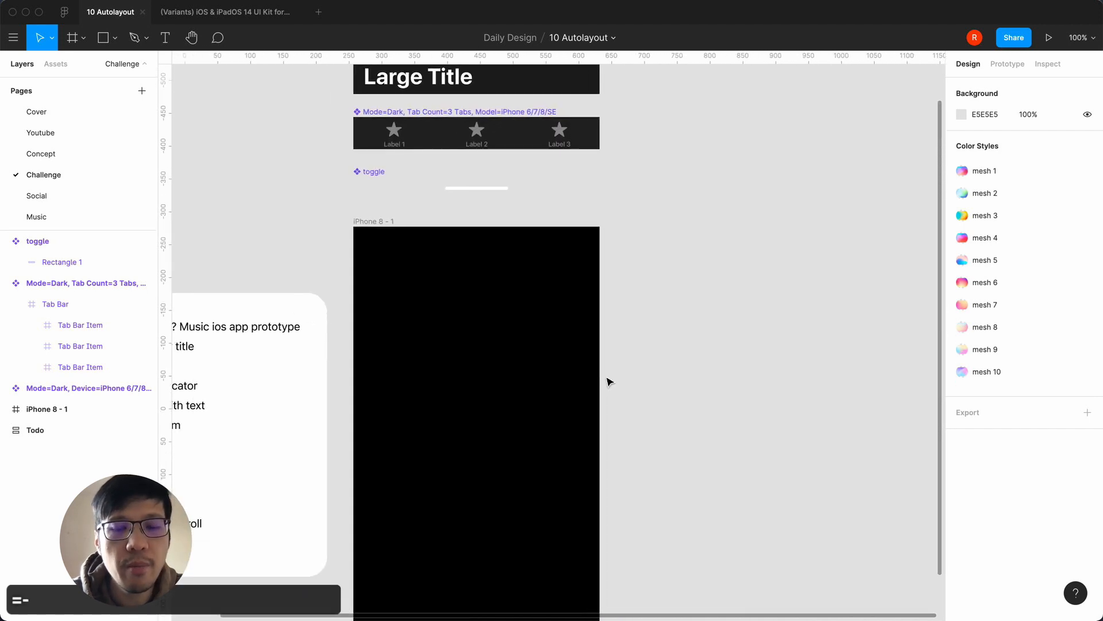
Add a square frame beside the iPhone 8 frame with constrained proportions and size it to 192 × 192
key(f)
click(659, 272)
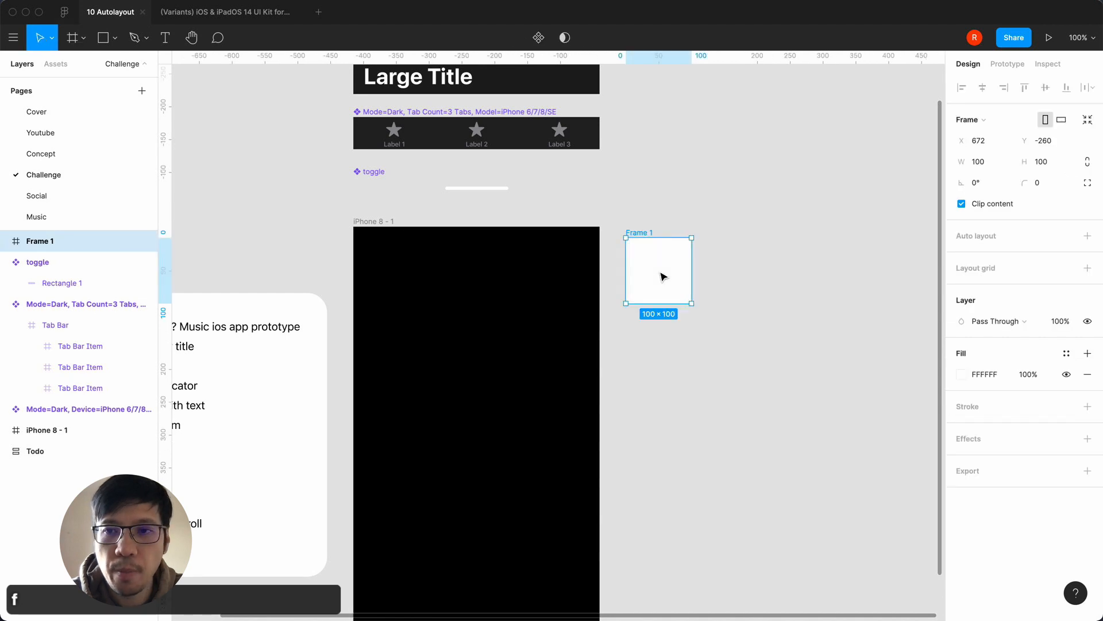
click(1087, 161)
click(1057, 166)
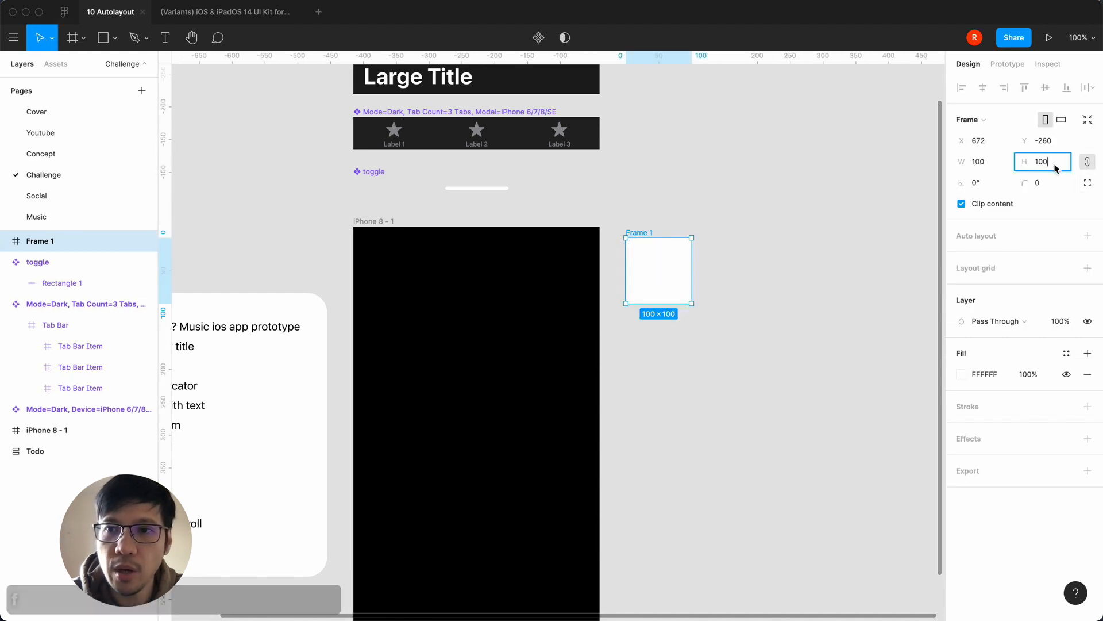
text(96)
key(Return)
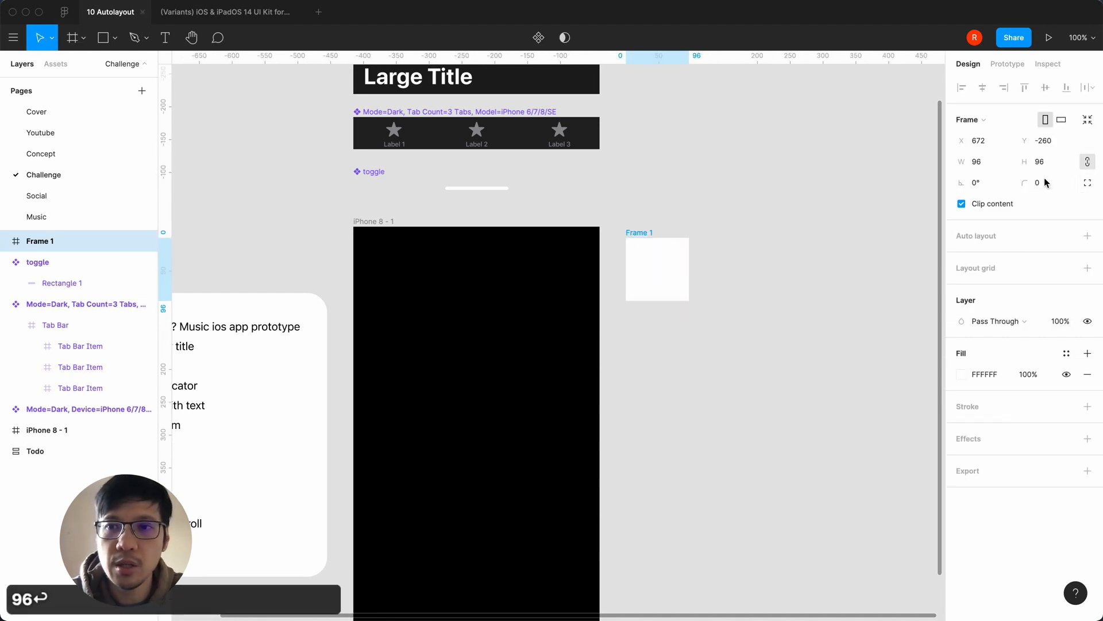
key(Right)
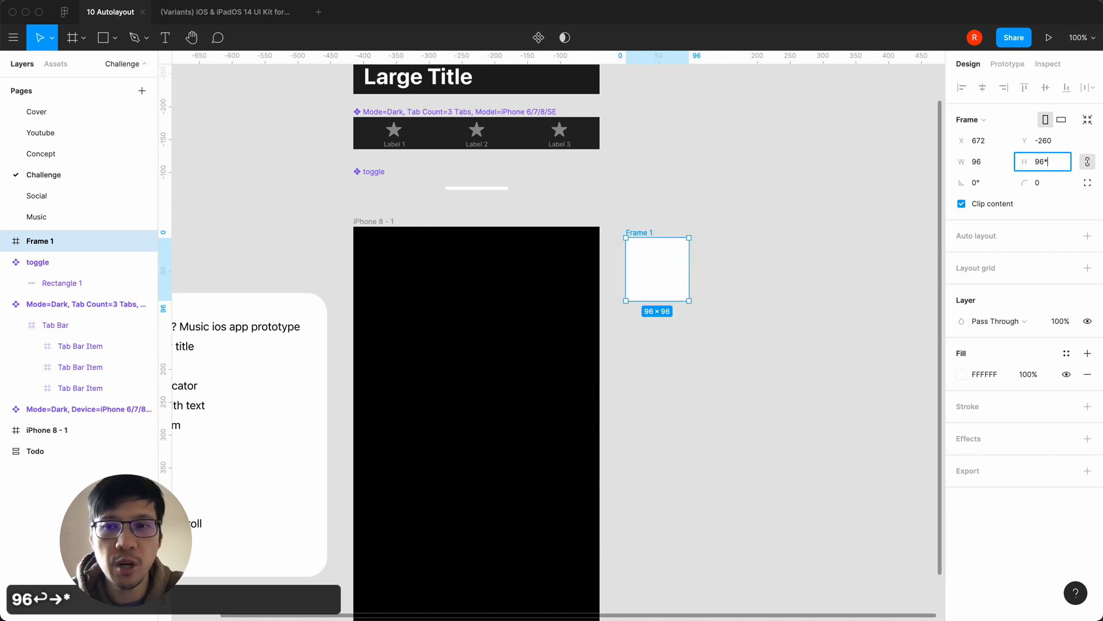
key(Return)
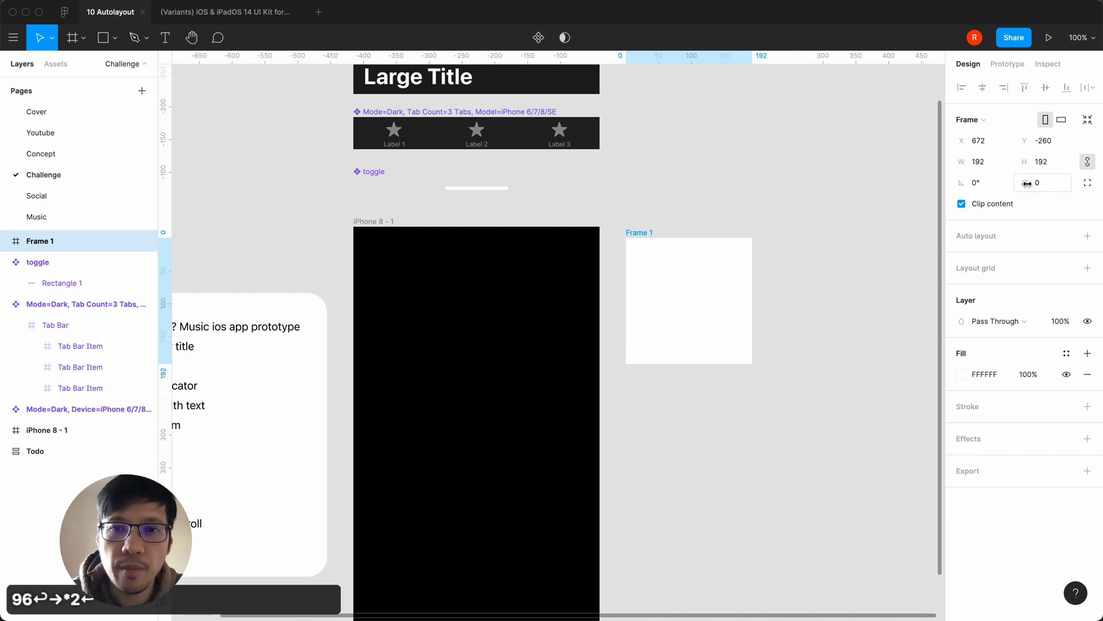
Align the square frame's top edge with the iPhone 8 frame and set its corner radius to 16
click(642, 221)
drag(640, 232, 643, 222)
click(1053, 184)
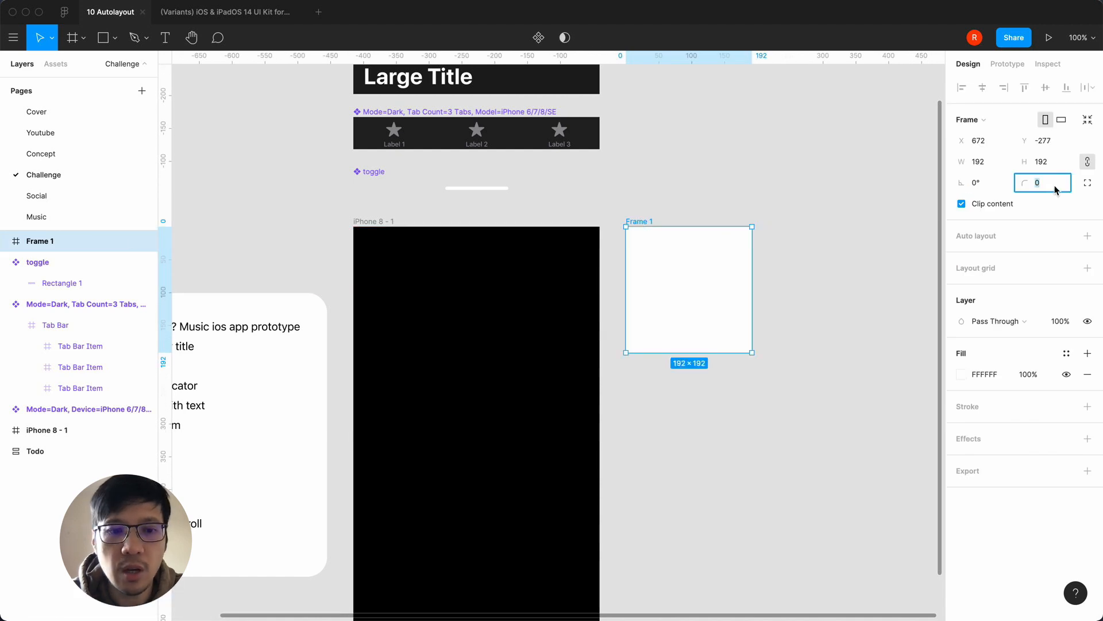
text(16)
key(Return)
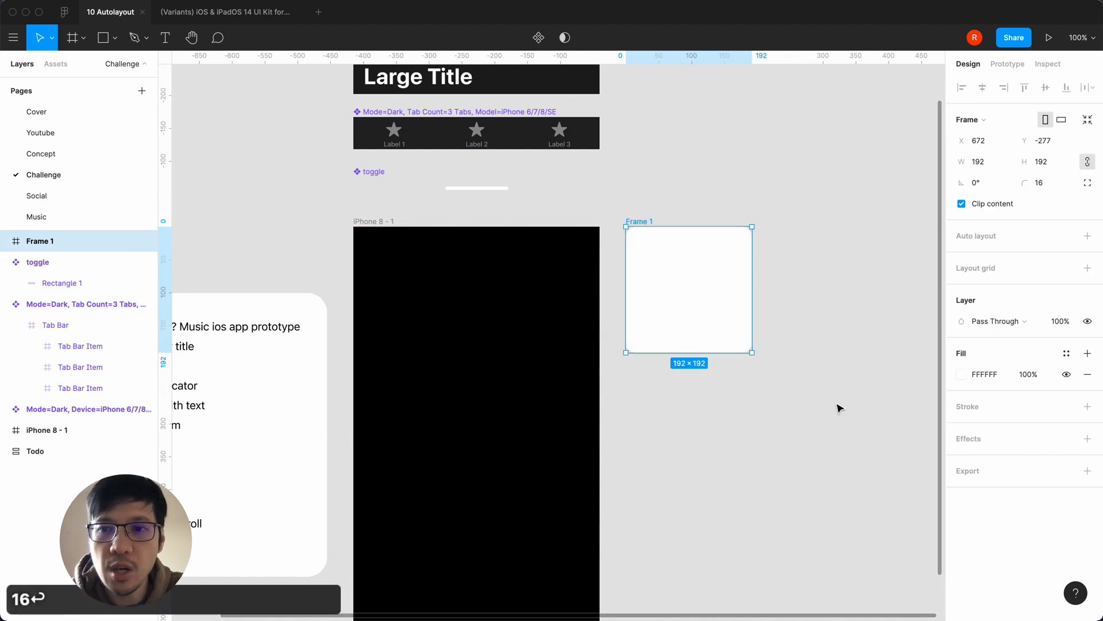
Change the square frame's fill from solid to a linear gradient
click(962, 375)
click(825, 278)
click(887, 268)
drag(875, 276, 874, 216)
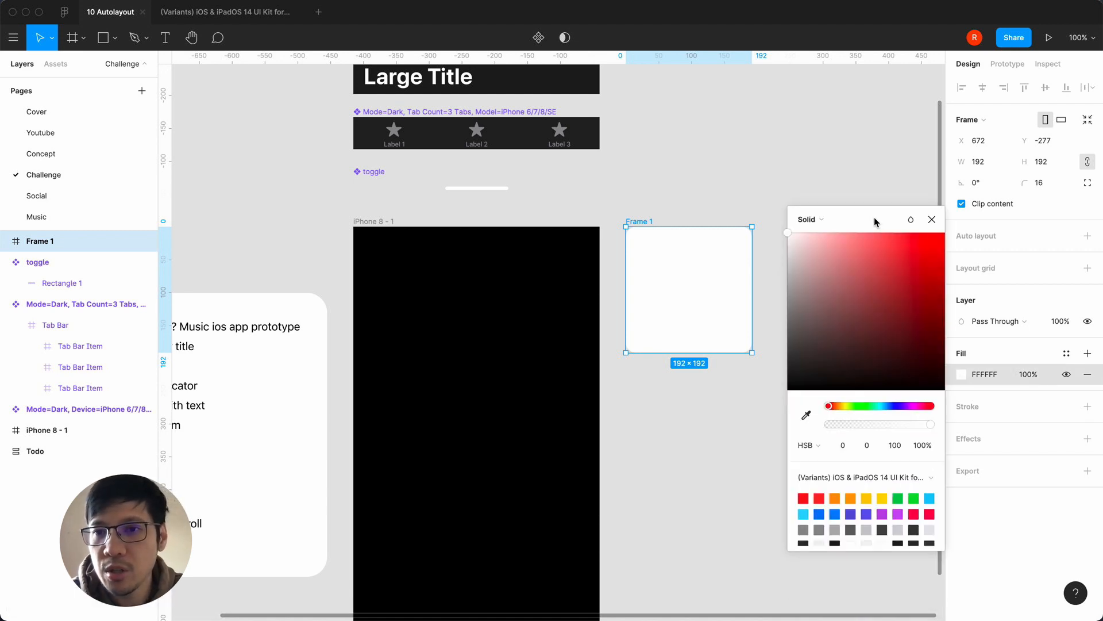
click(824, 219)
click(828, 238)
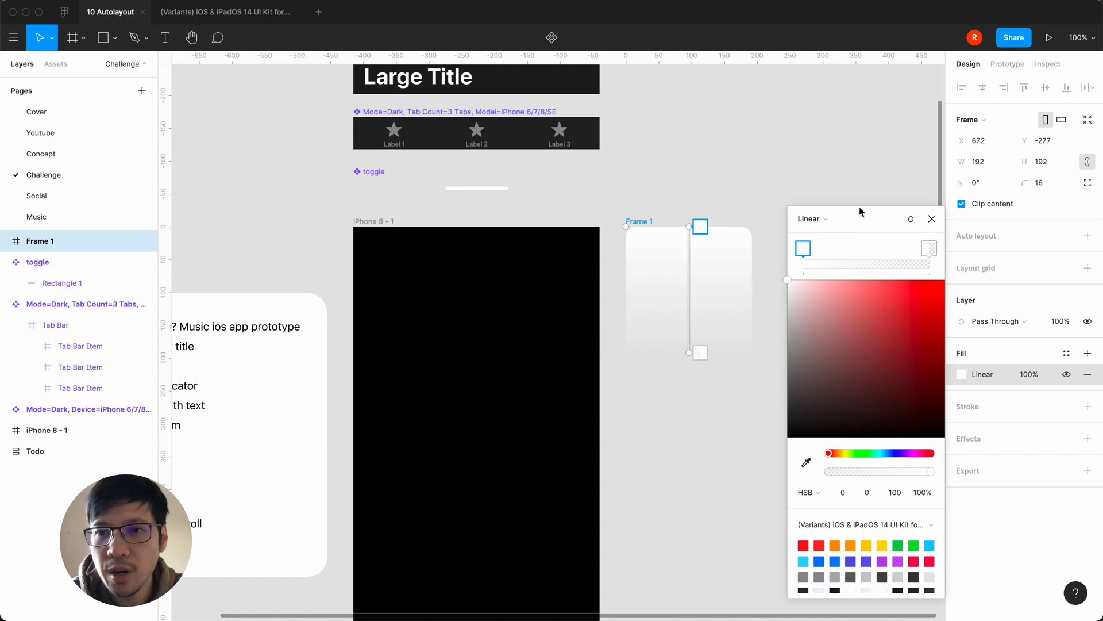
drag(872, 215, 871, 175)
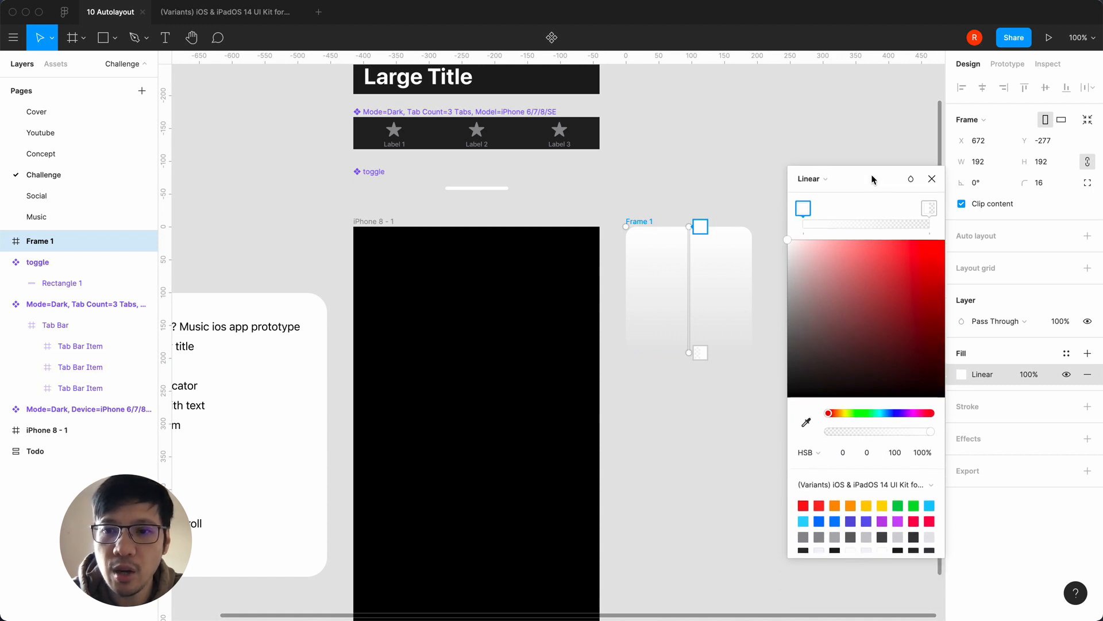
Color the gradient's start stop purple (HSB 280, 63, 95) and its end stop pink-red (HSB 349, 82, 100) at full opacity
click(899, 519)
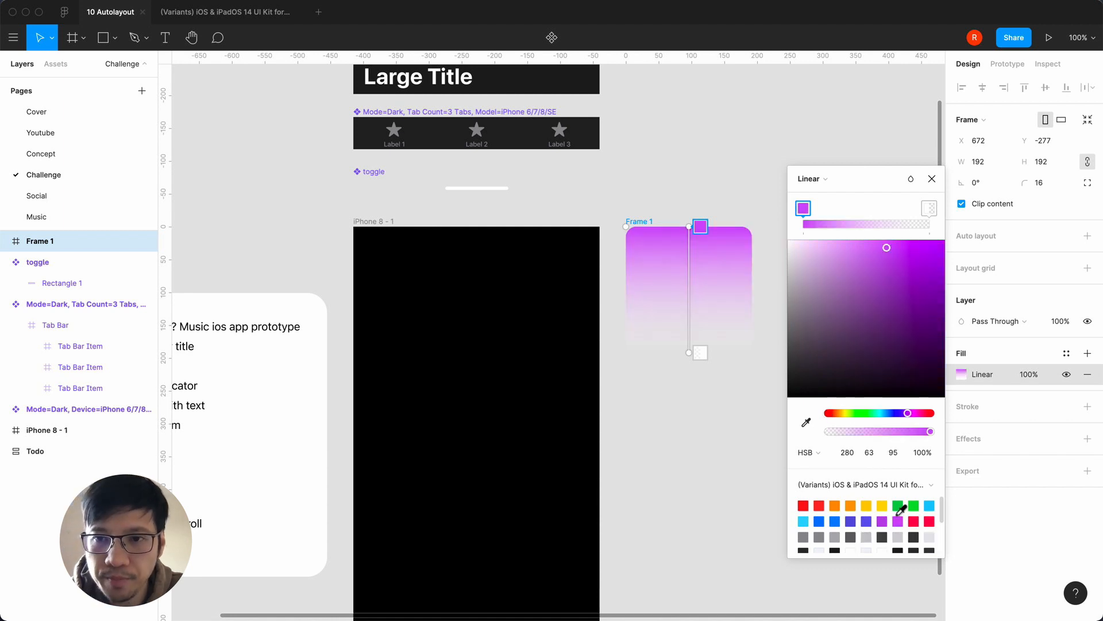
click(929, 208)
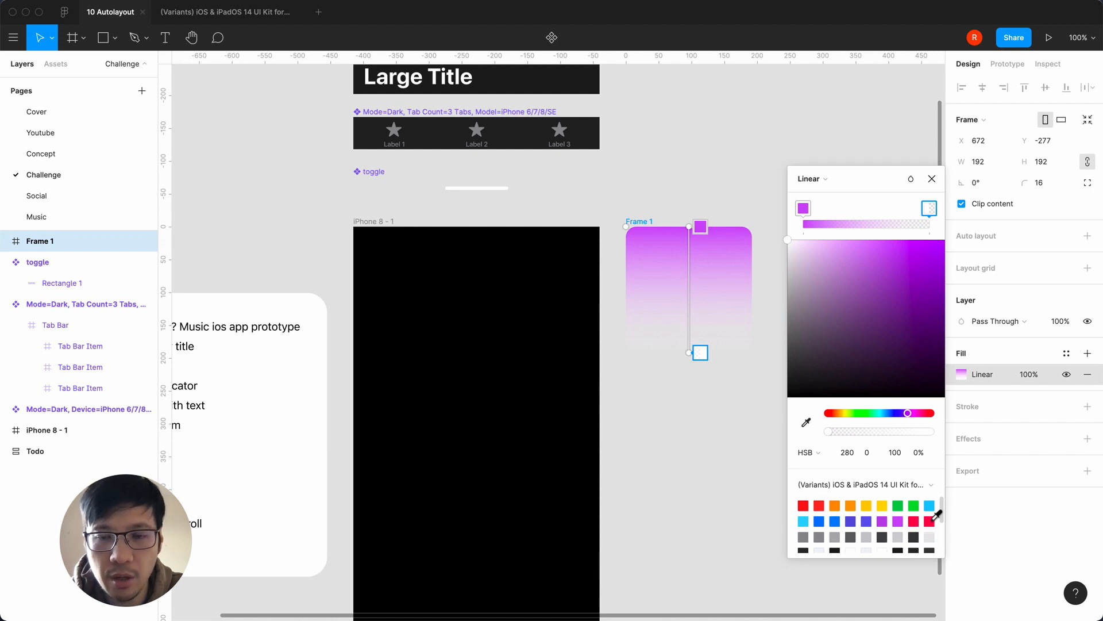
click(931, 519)
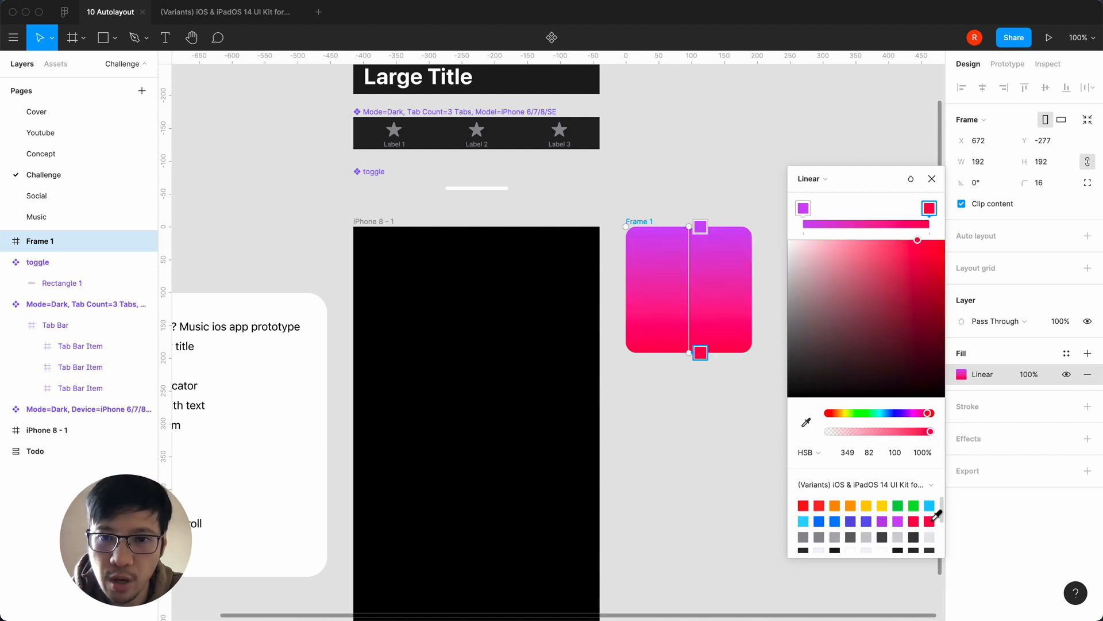
click(933, 178)
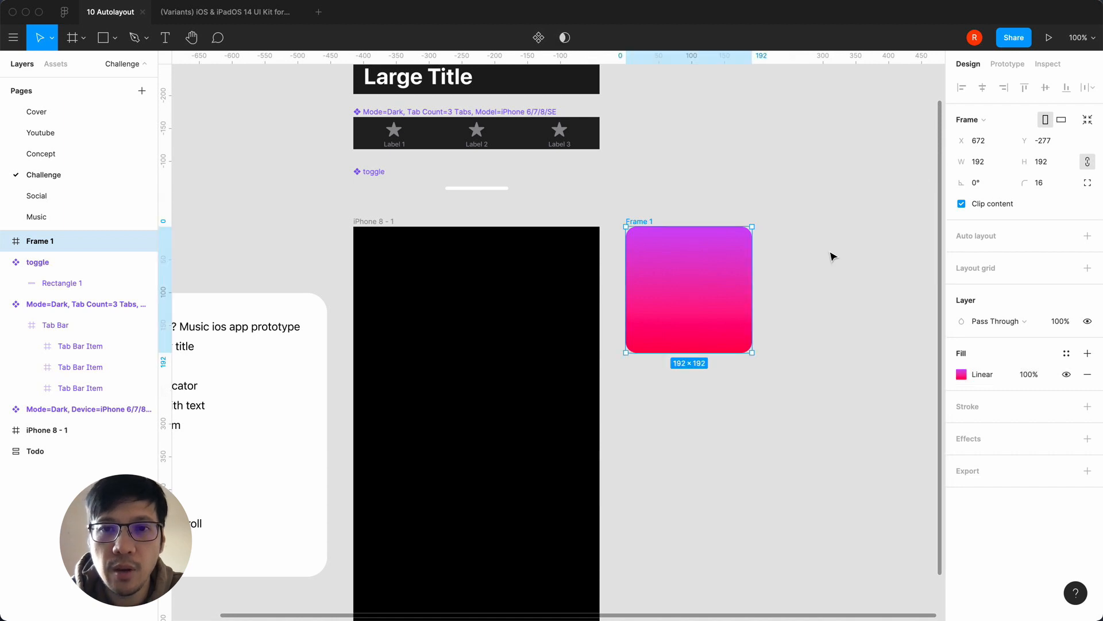
Turn the gradient square frame into a component and rename it Image
click(832, 254)
click(643, 221)
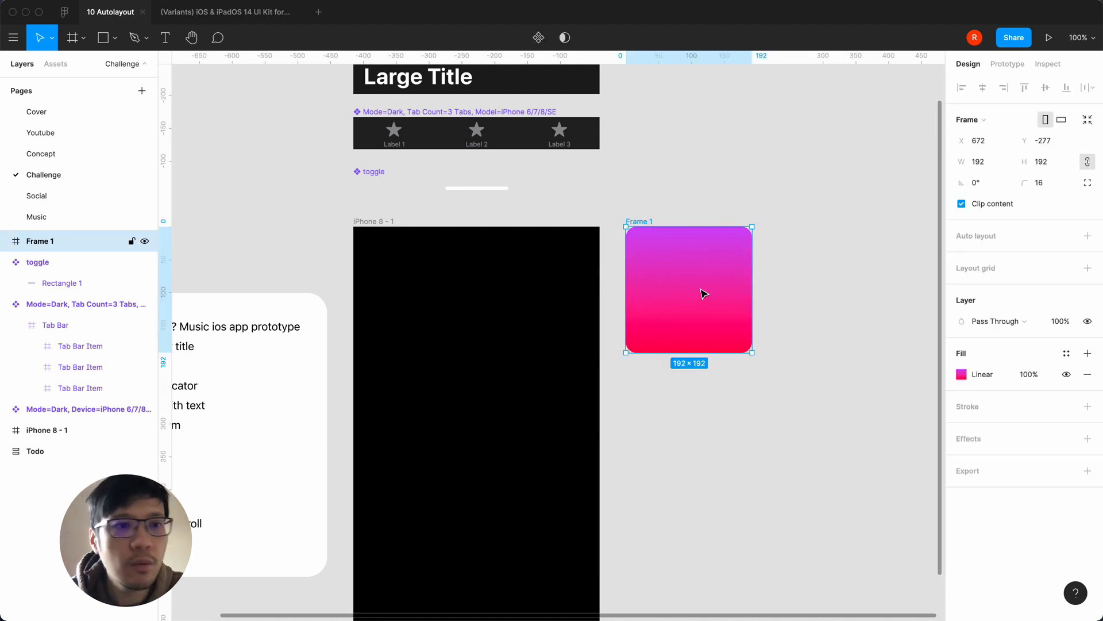
key(super+alt+k)
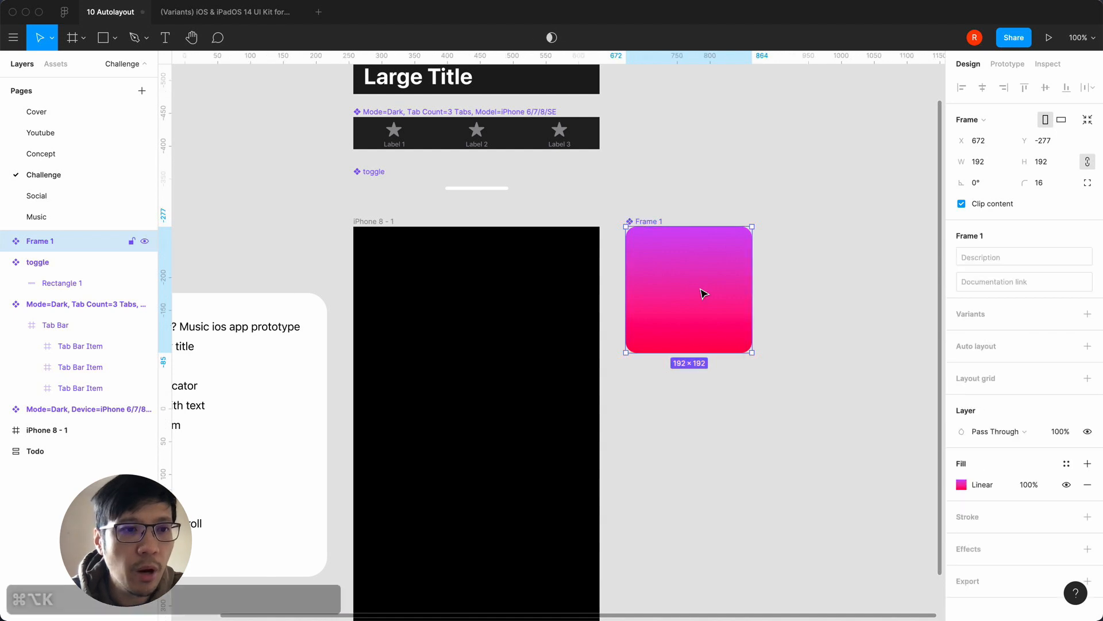
double_click(32, 241)
text(Image)
key(Return)
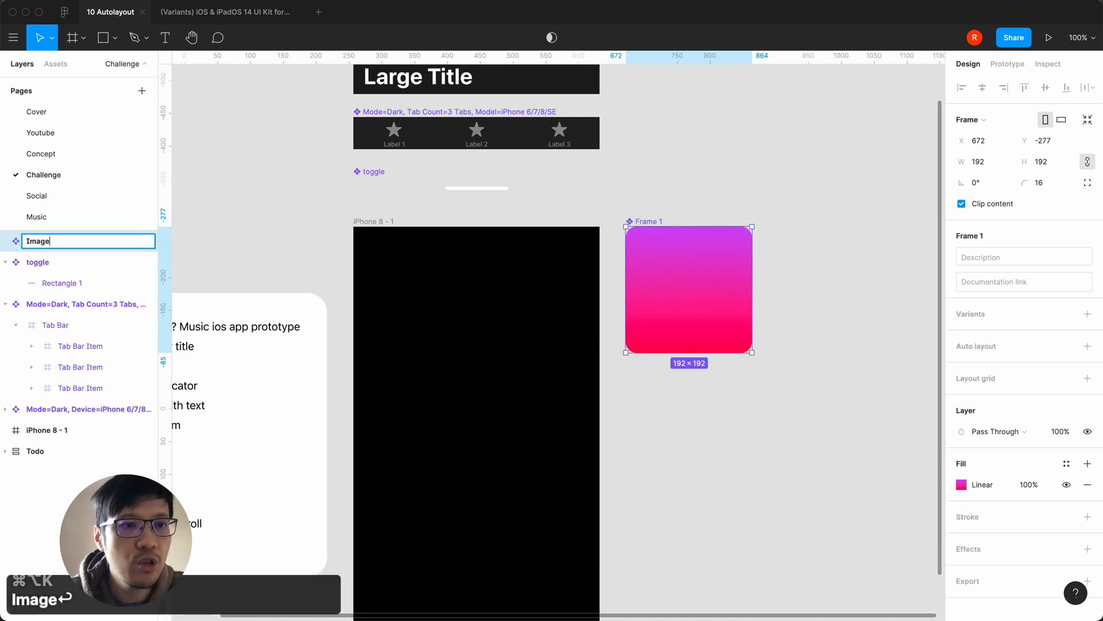
Rename the toggle component as Toggle with a capital T
double_click(33, 264)
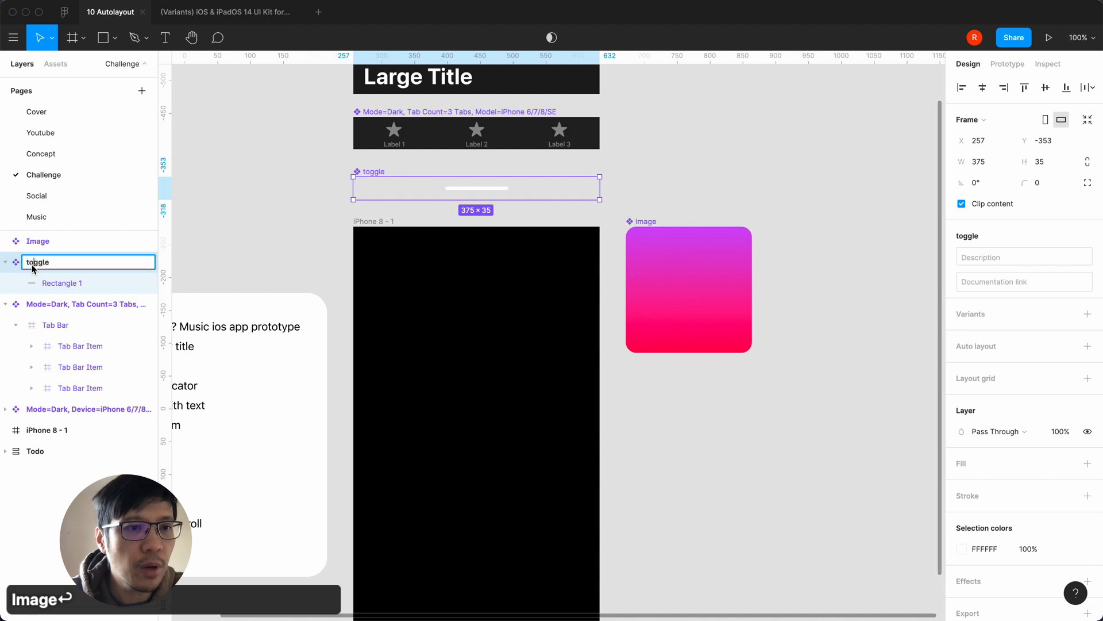
key(Left)
key(BackSpace)
text(T)
click(56, 240)
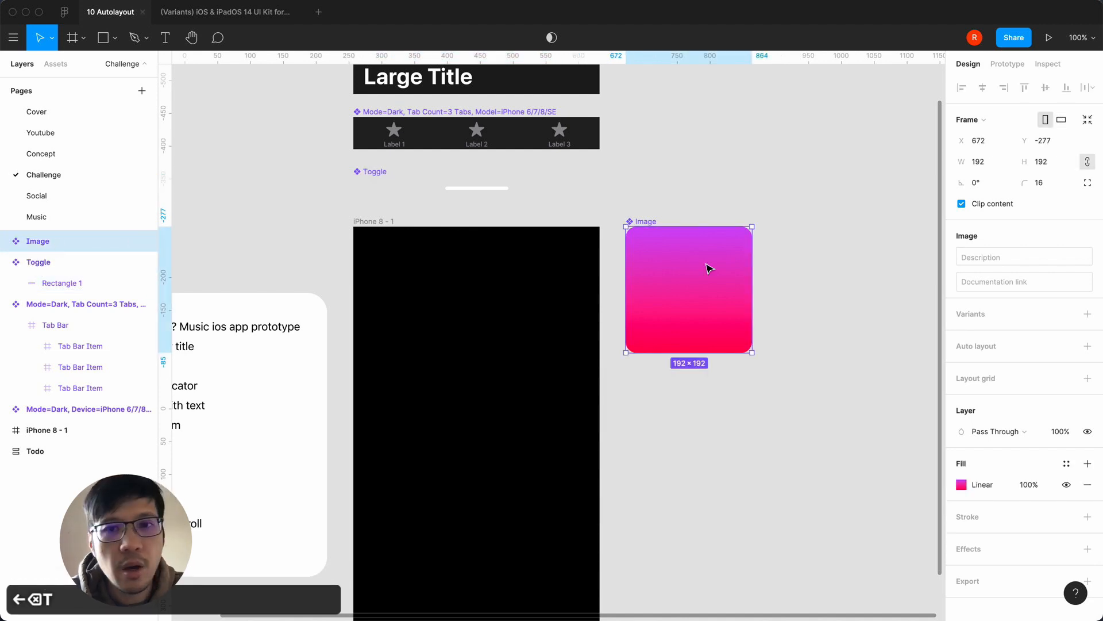
click(663, 197)
click(645, 222)
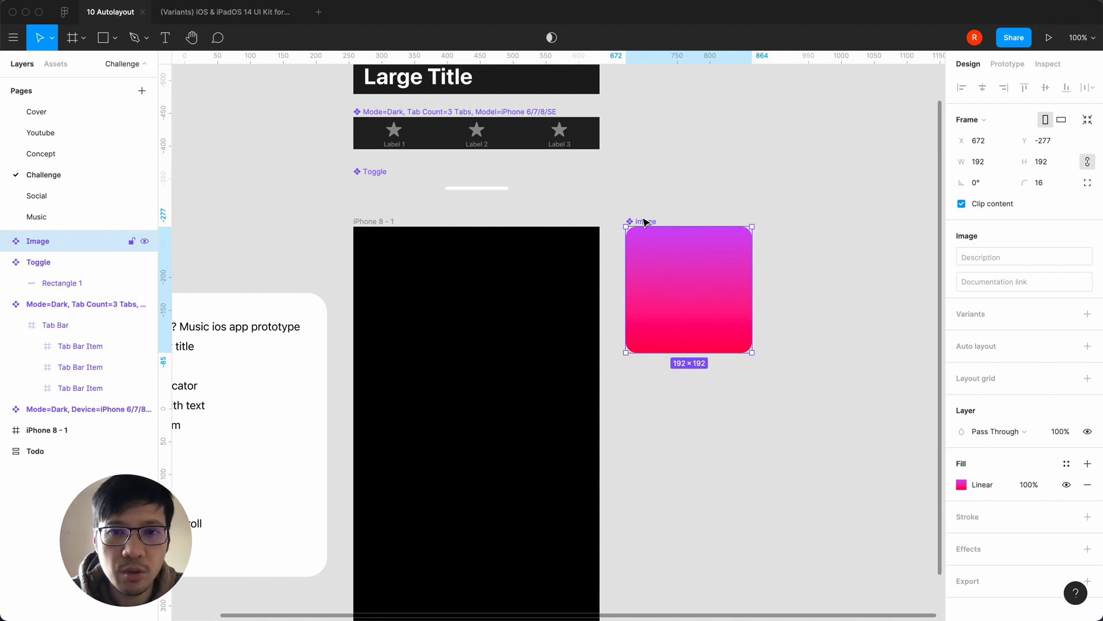
drag(660, 352, 660, 401)
key(super+z)
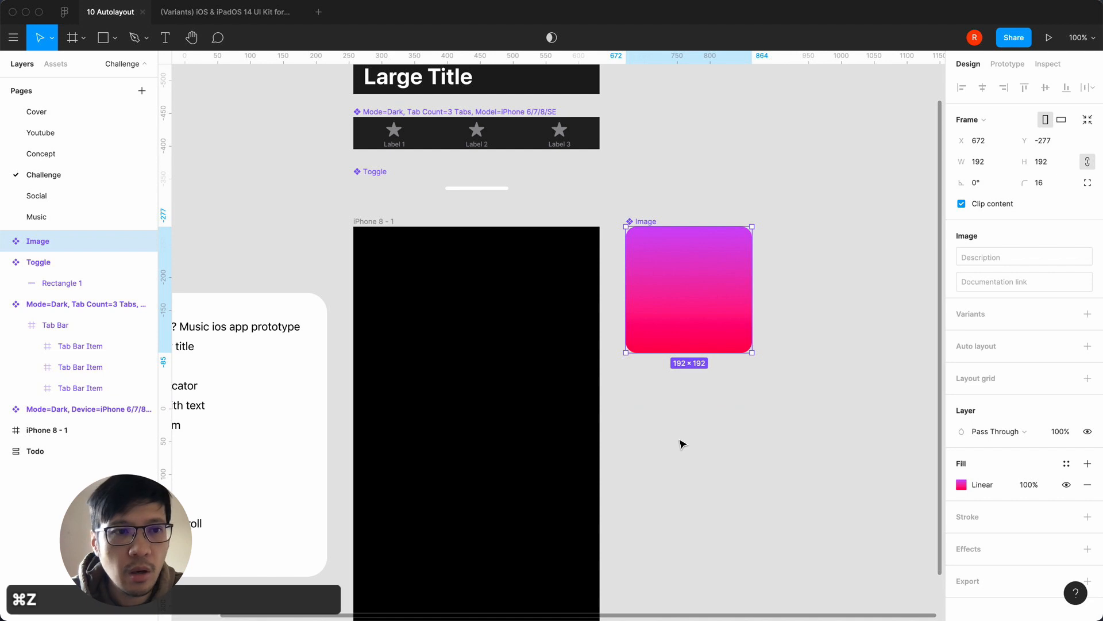
click(681, 444)
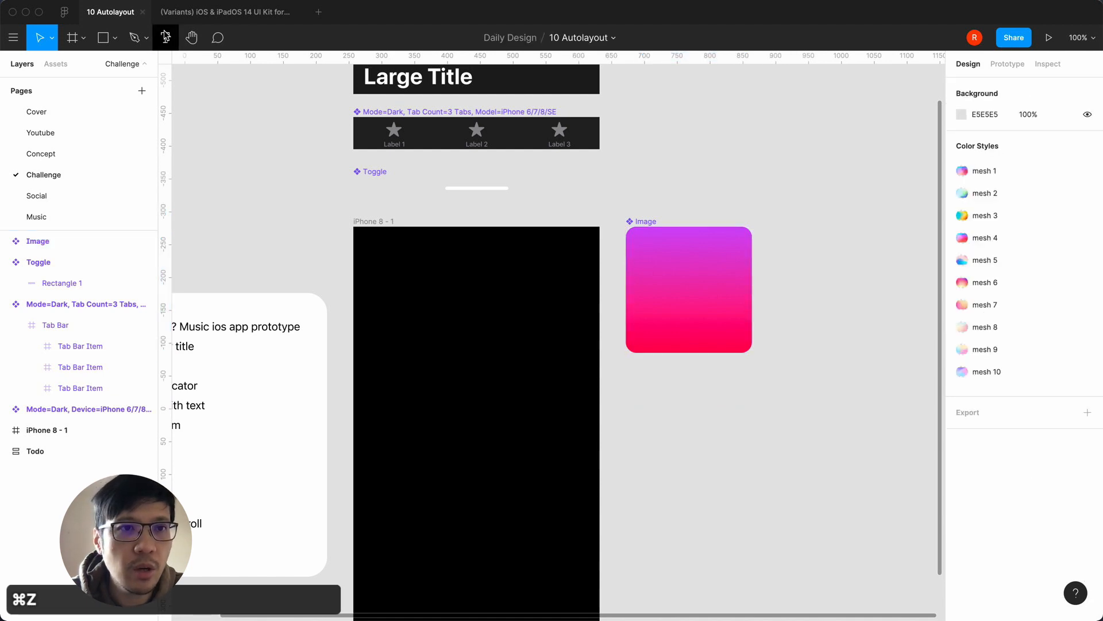
Add a text layer reading Title below the Image component
click(167, 36)
click(630, 375)
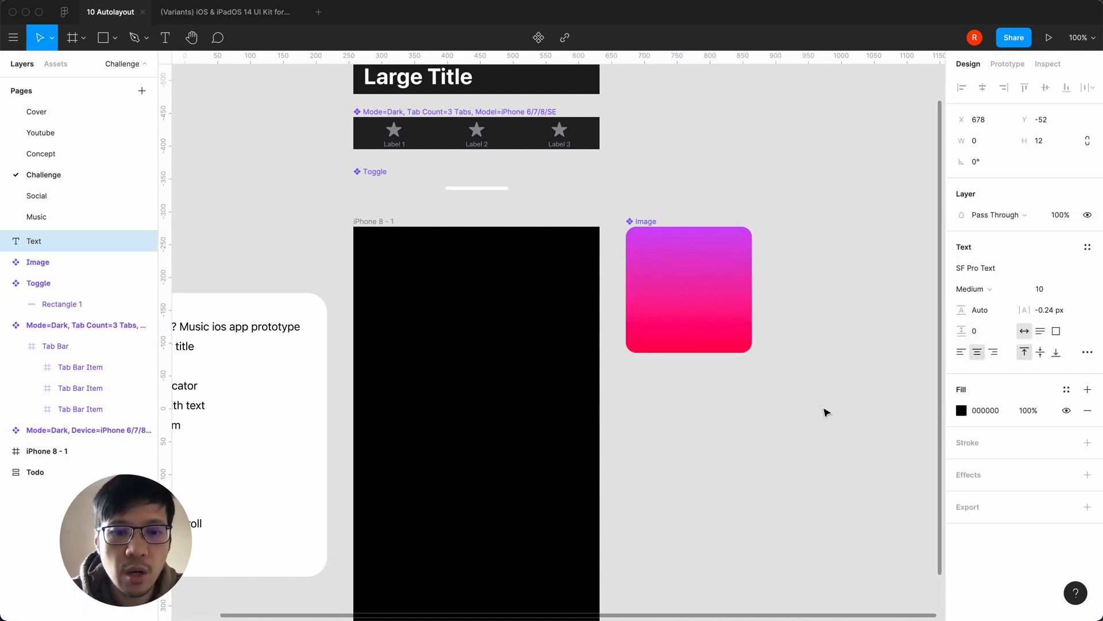
text(Title)
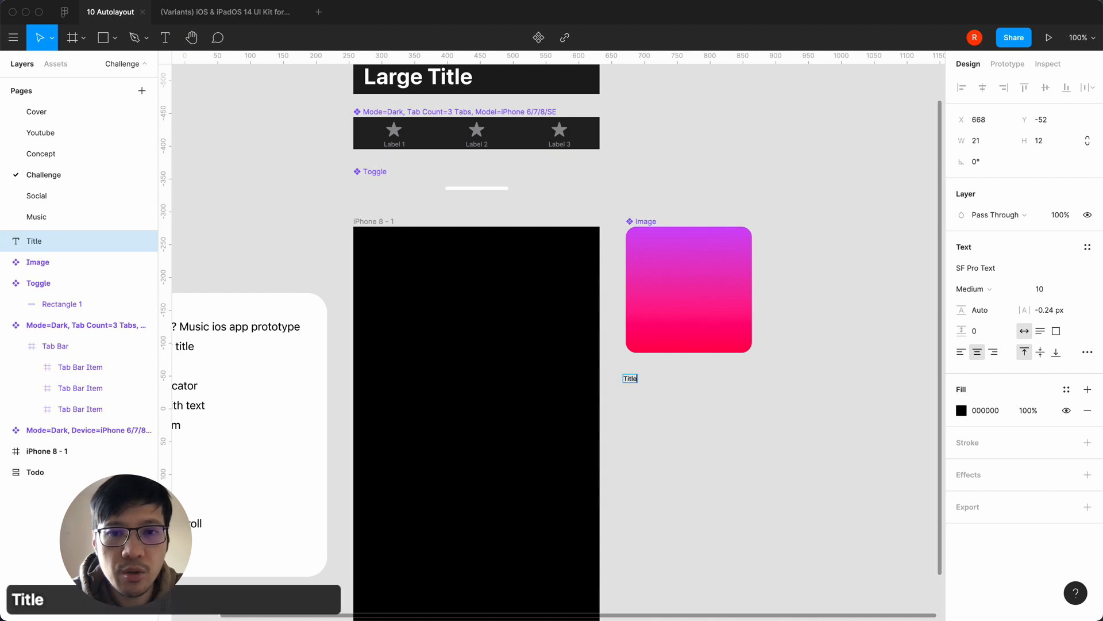
key(Escape)
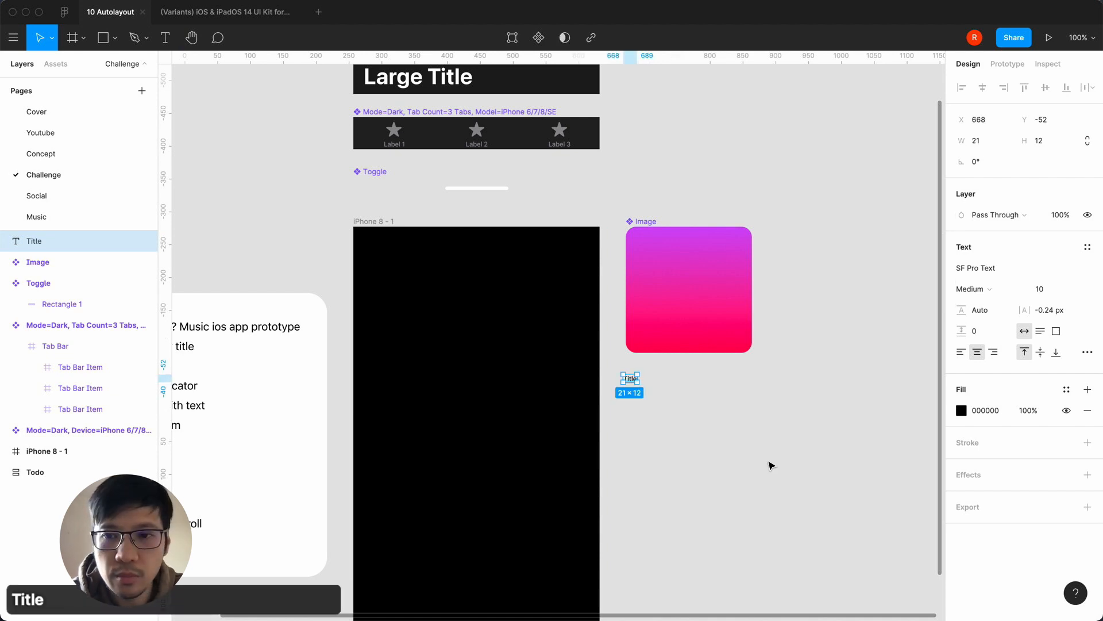
Apply the xSmall/Title 3 text style to the Title text
click(1088, 270)
key(Escape)
click(1087, 246)
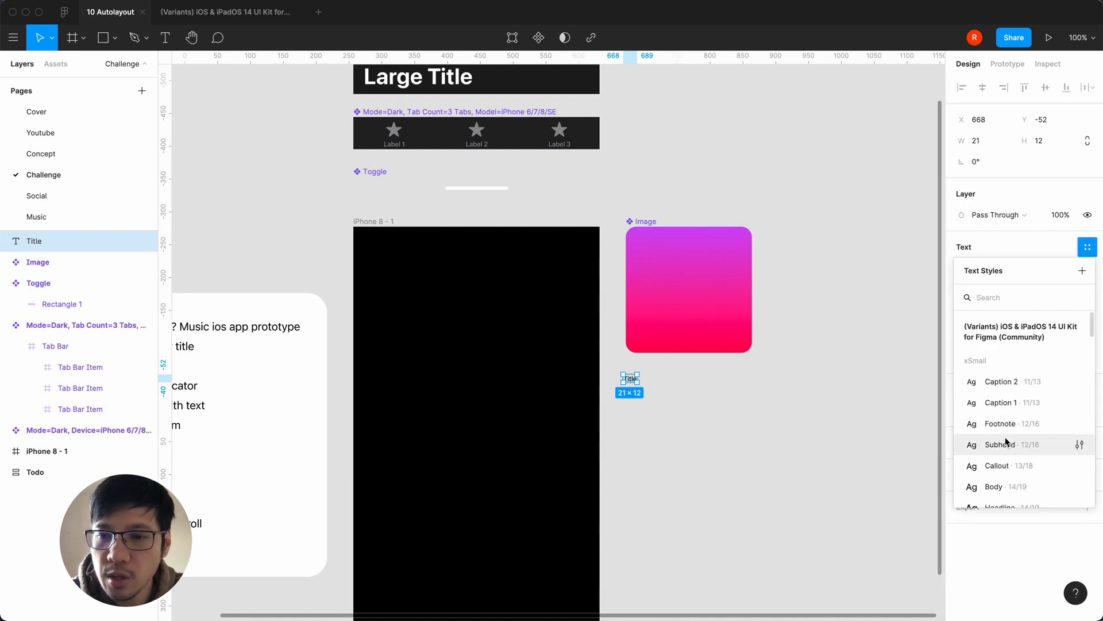
scroll(1005, 441, down, 2)
scroll(1005, 442, down, 1)
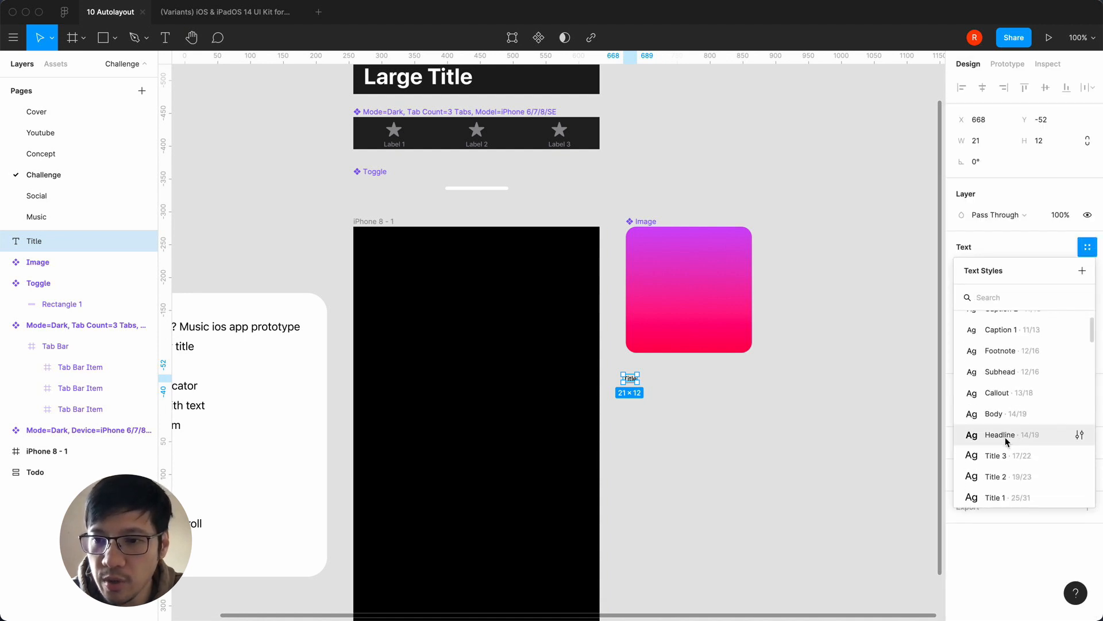
click(977, 458)
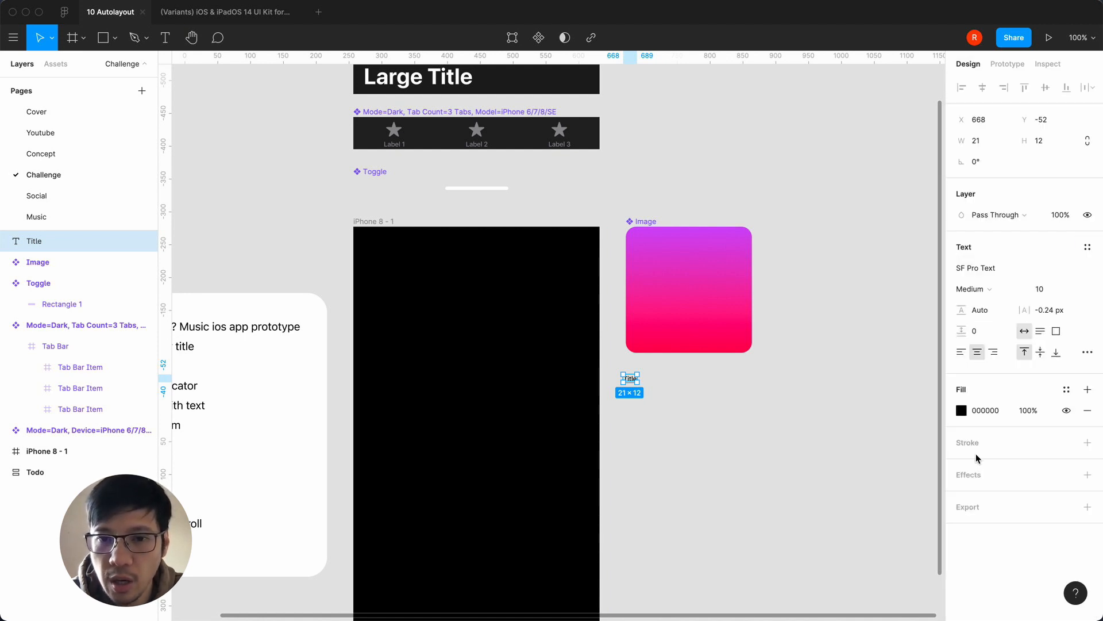
click(739, 422)
key(plus)
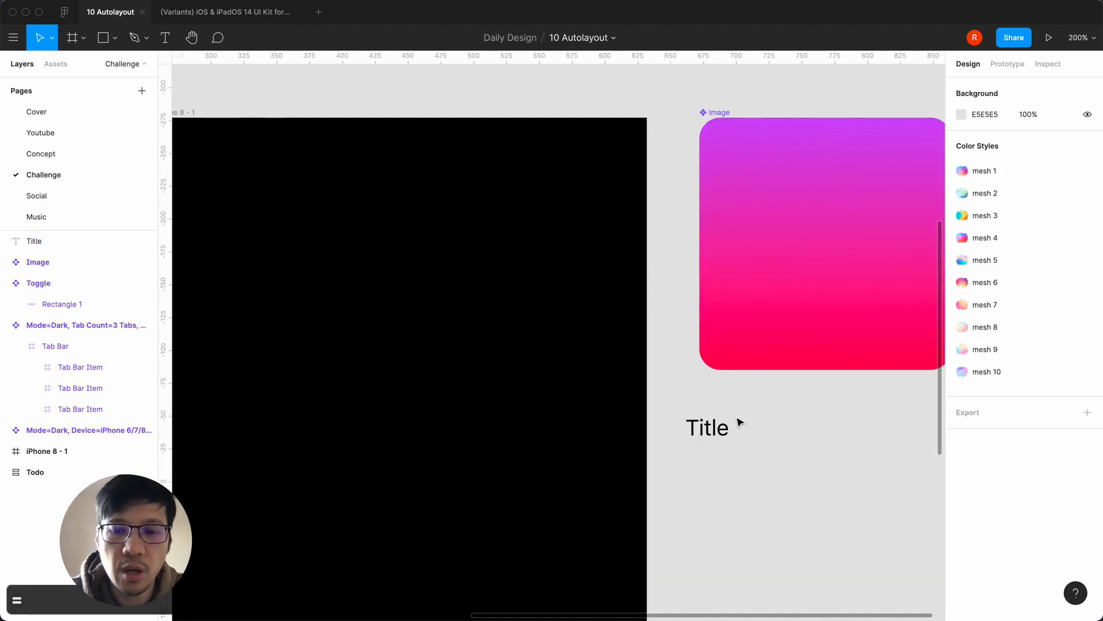
key(minus)
Move the Title text directly beneath the Image component, flush with its left edge
click(639, 369)
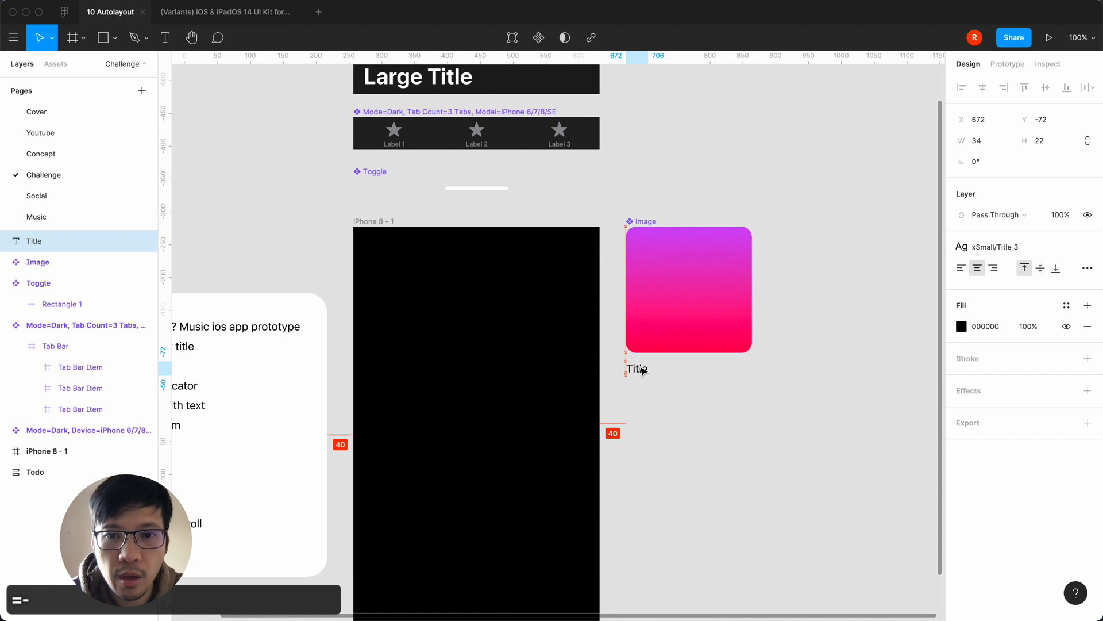
click(683, 399)
click(637, 368)
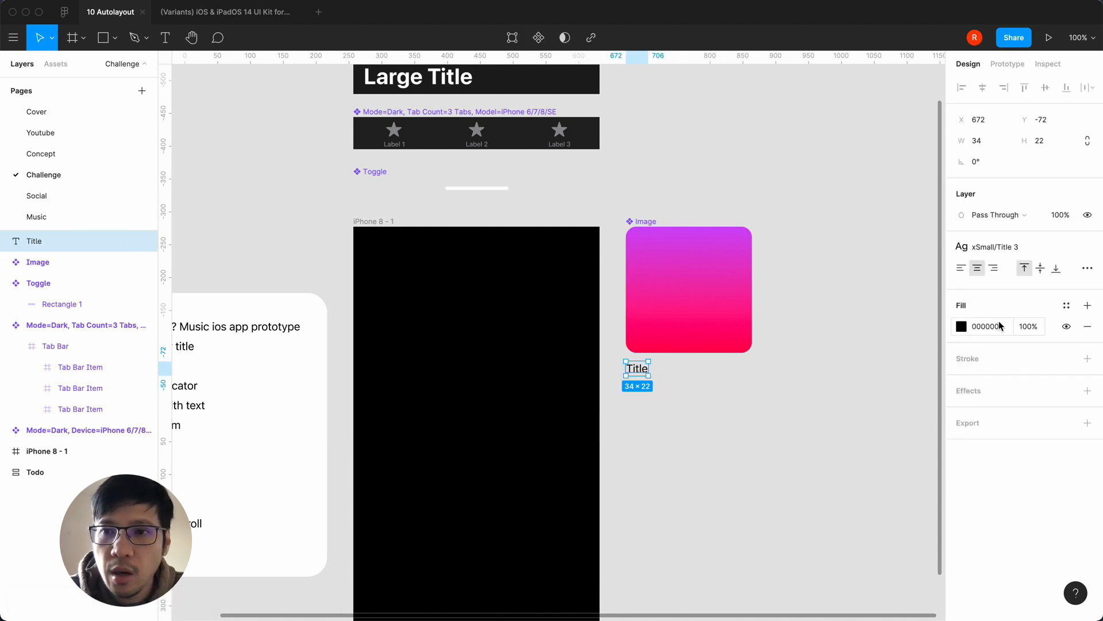
Switch the Title text to the Large (Default)/Subhead text style
click(1060, 246)
text(d)
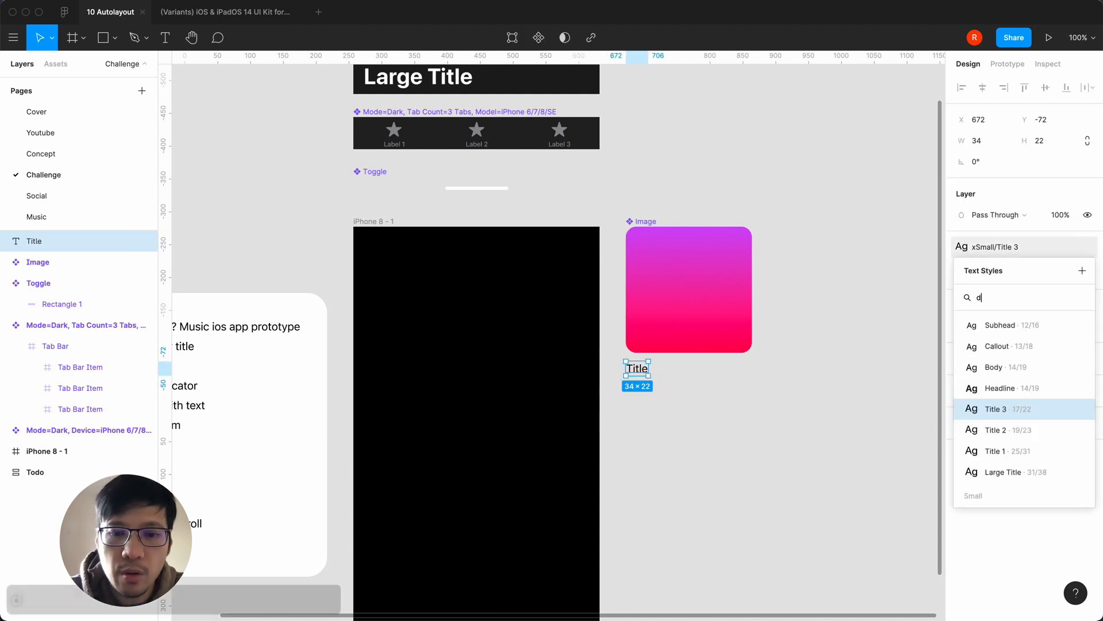
text(efau)
scroll(1012, 442, down, 3)
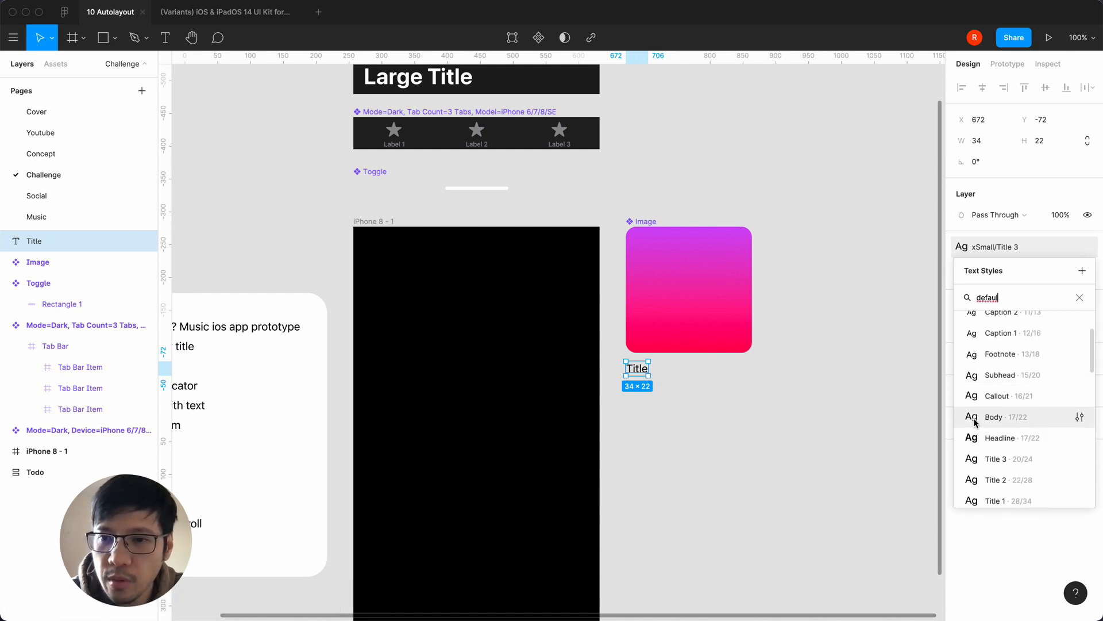
click(971, 384)
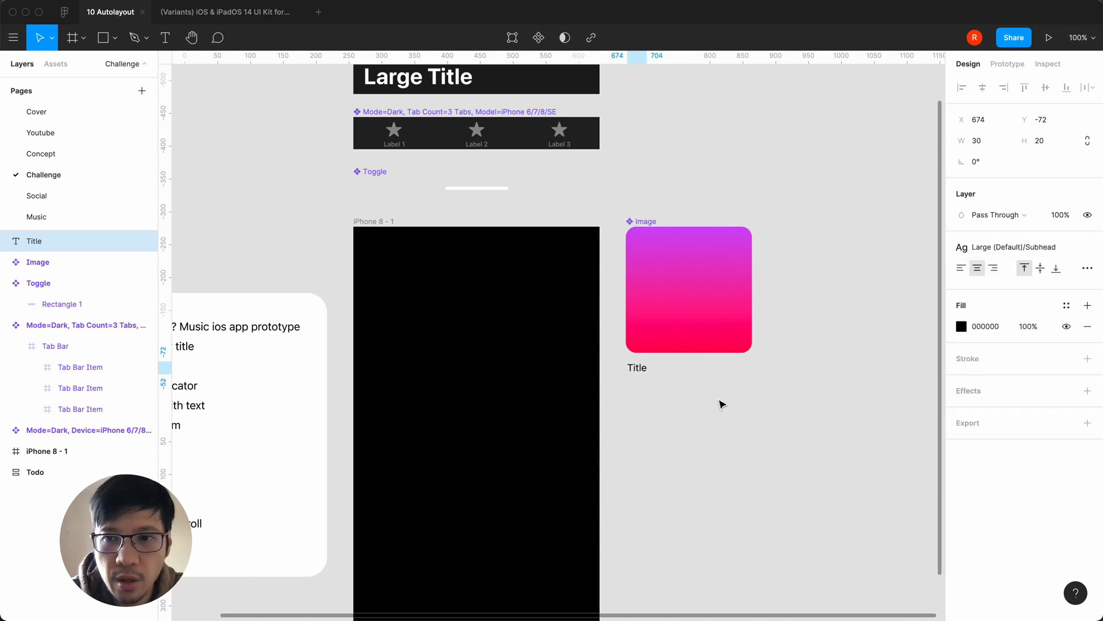
click(651, 392)
Duplicate the Title text, place the copy below the original and apply the Large (Default)/Footnote text style to it
click(644, 372)
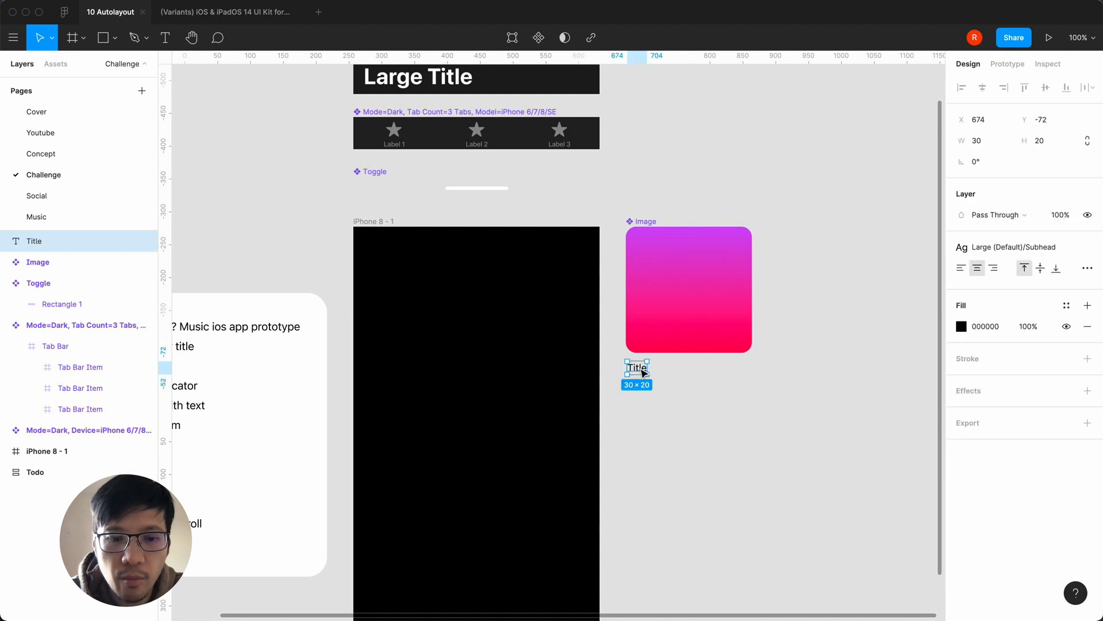
key(super+c)
key(super+v)
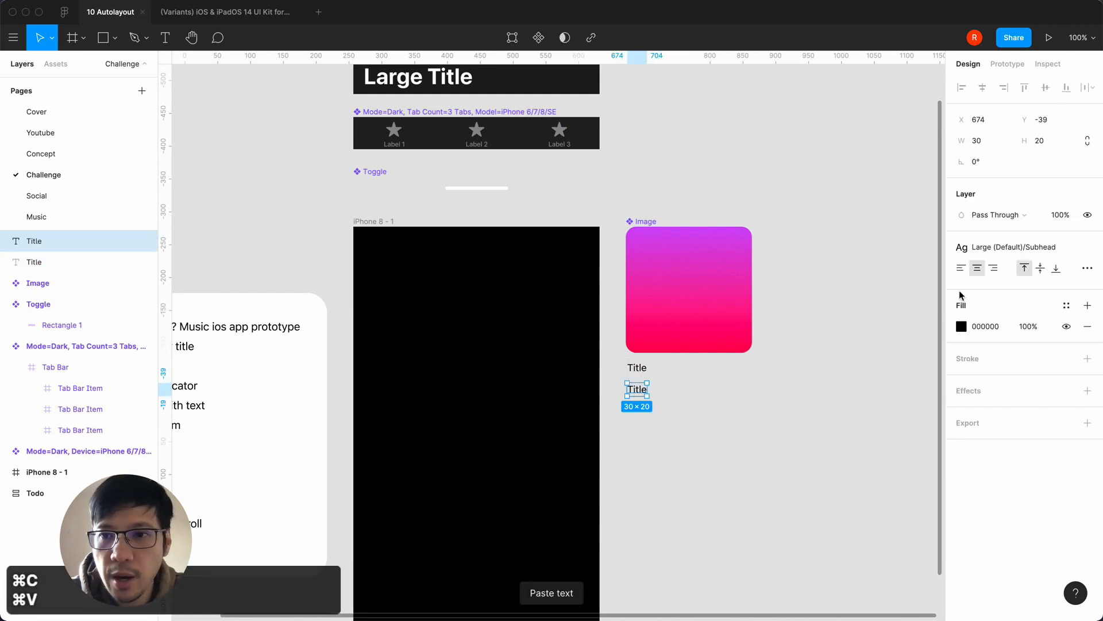
click(1002, 248)
scroll(998, 385, up, 1)
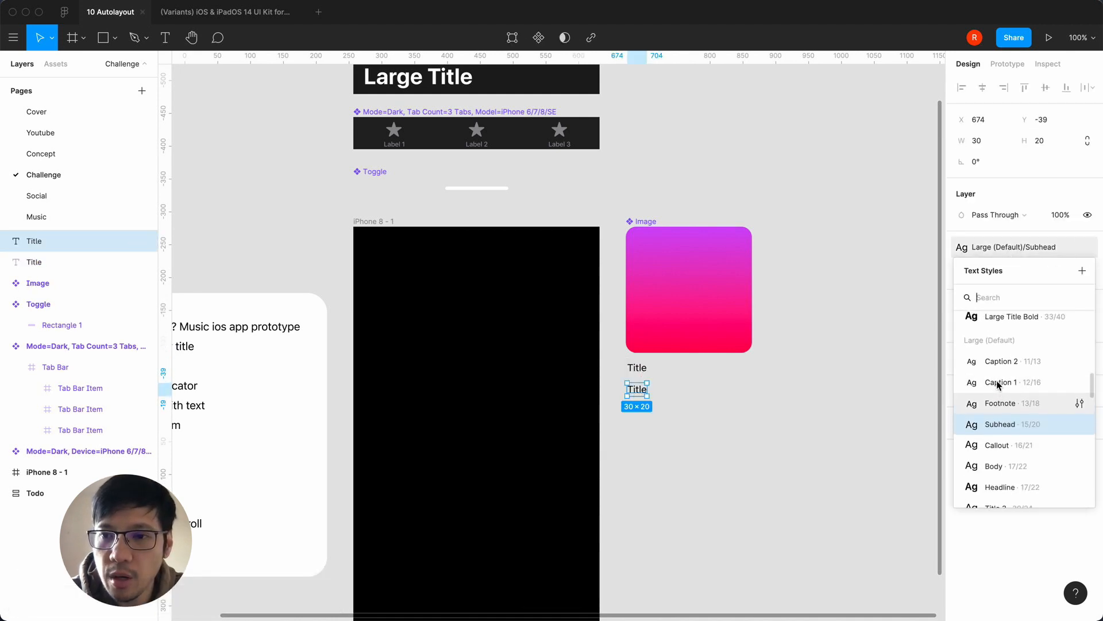
click(984, 406)
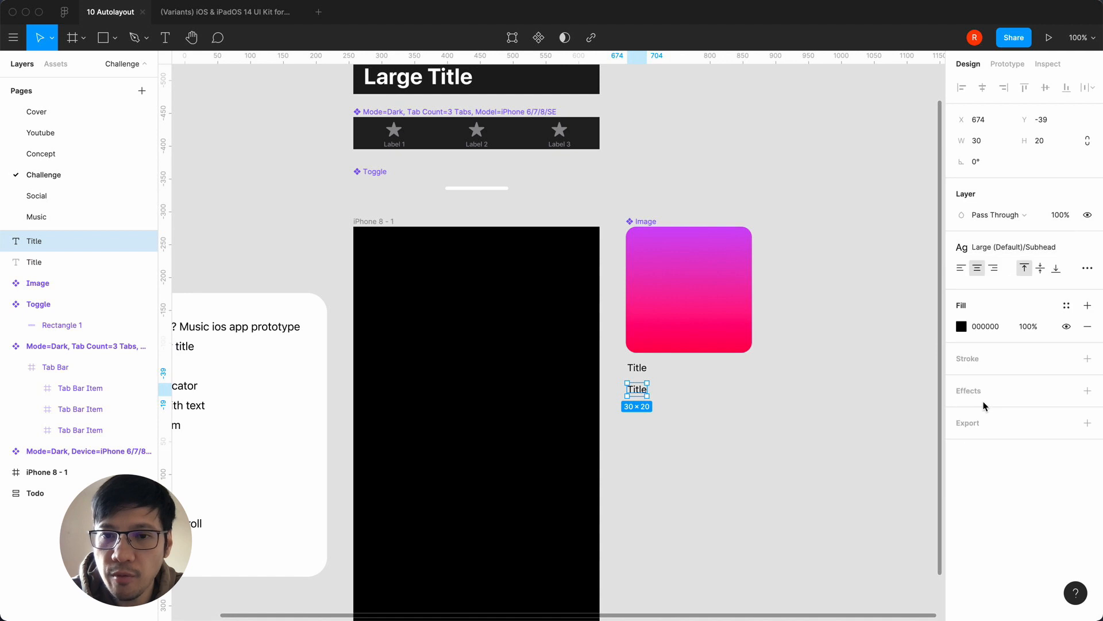
Change the copied text to Description and move it closer beneath the Title text
double_click(633, 390)
text(Descriptio)
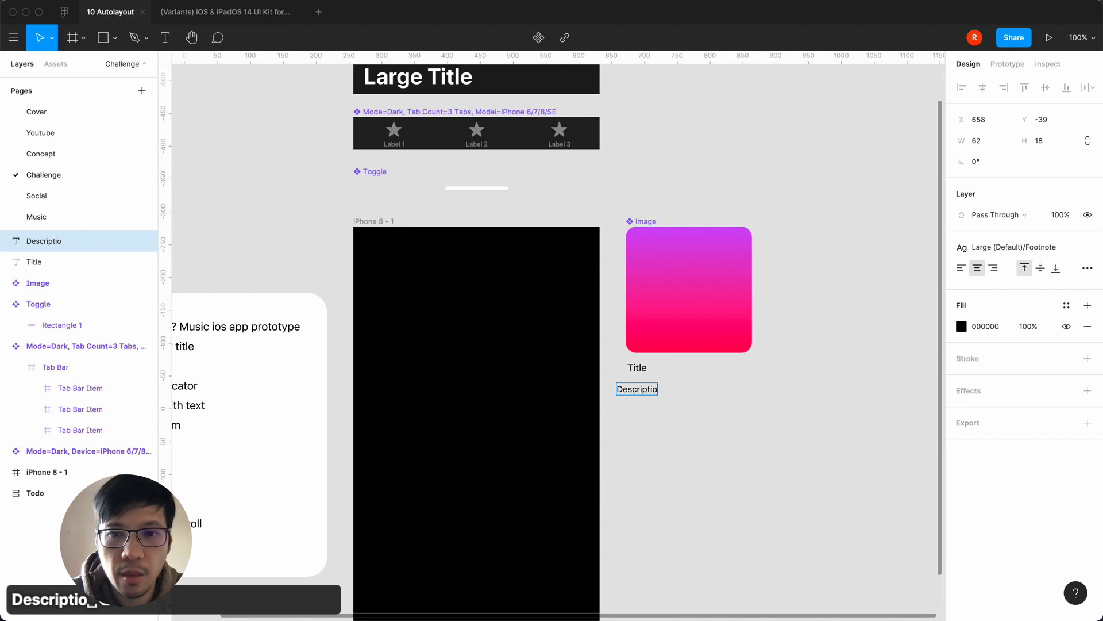
text(n)
key(Escape)
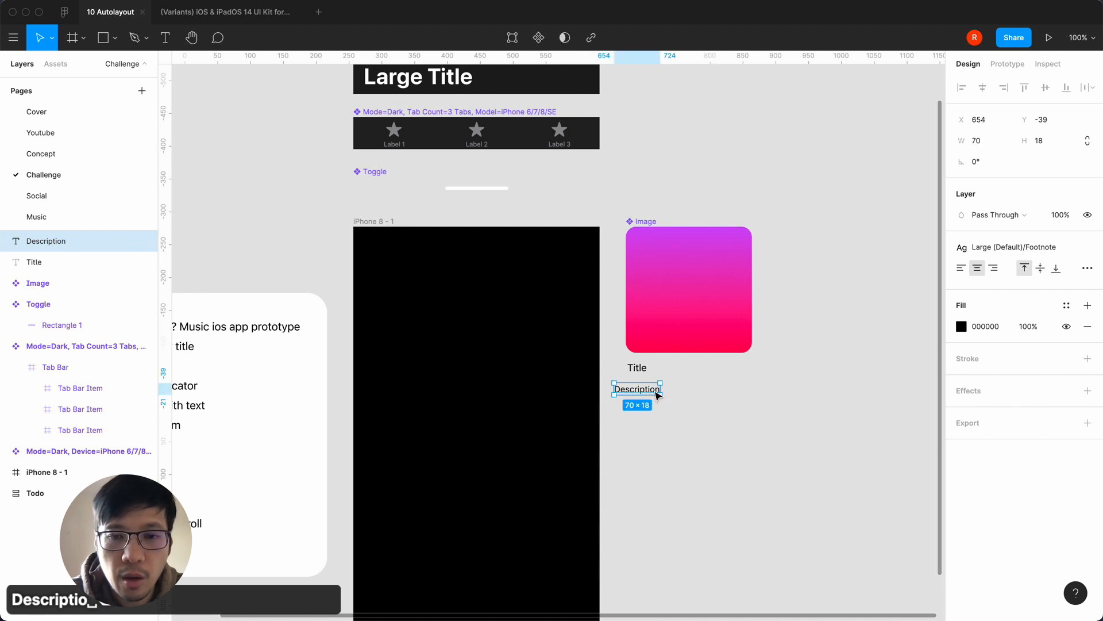
drag(654, 396, 665, 393)
click(658, 431)
Detach the Title text from its Subhead style and set its font weight to Semibold
click(637, 368)
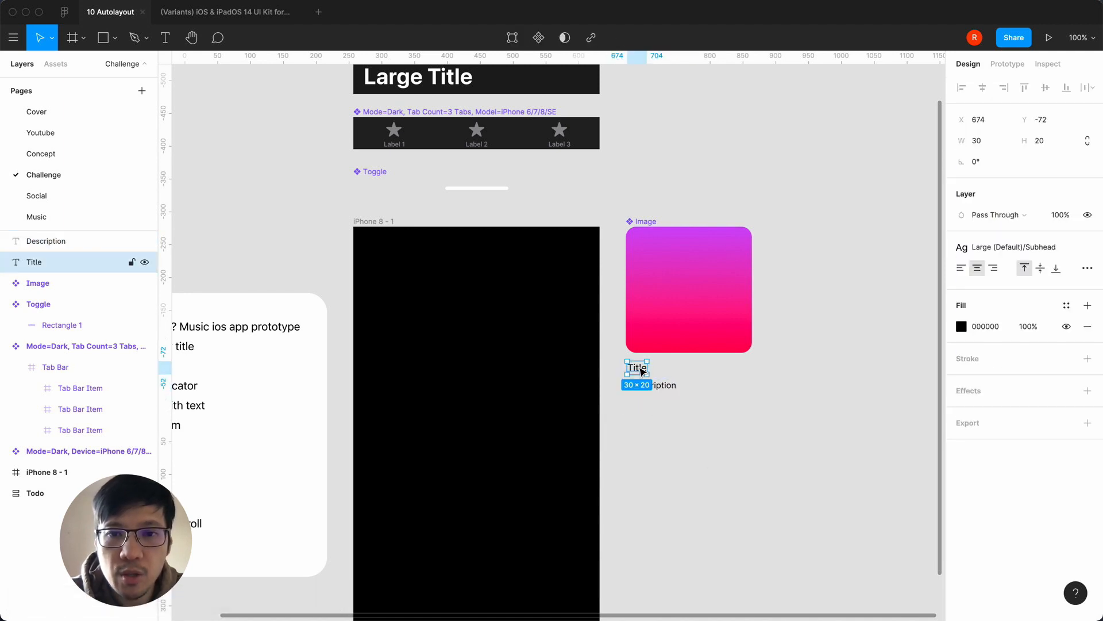
click(1088, 248)
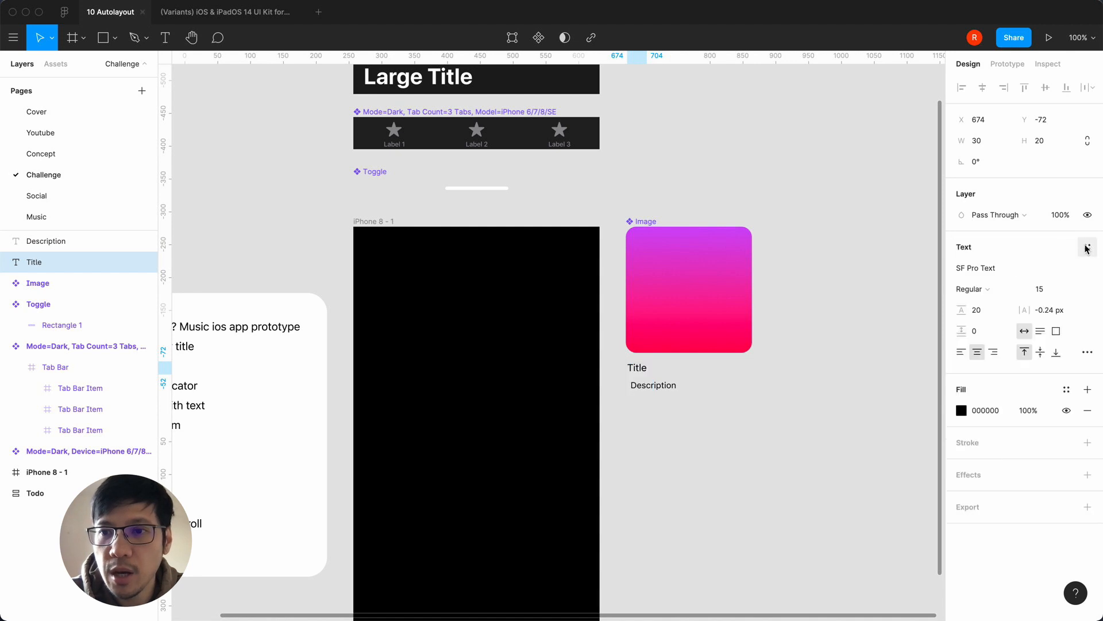
click(983, 295)
click(989, 320)
click(788, 414)
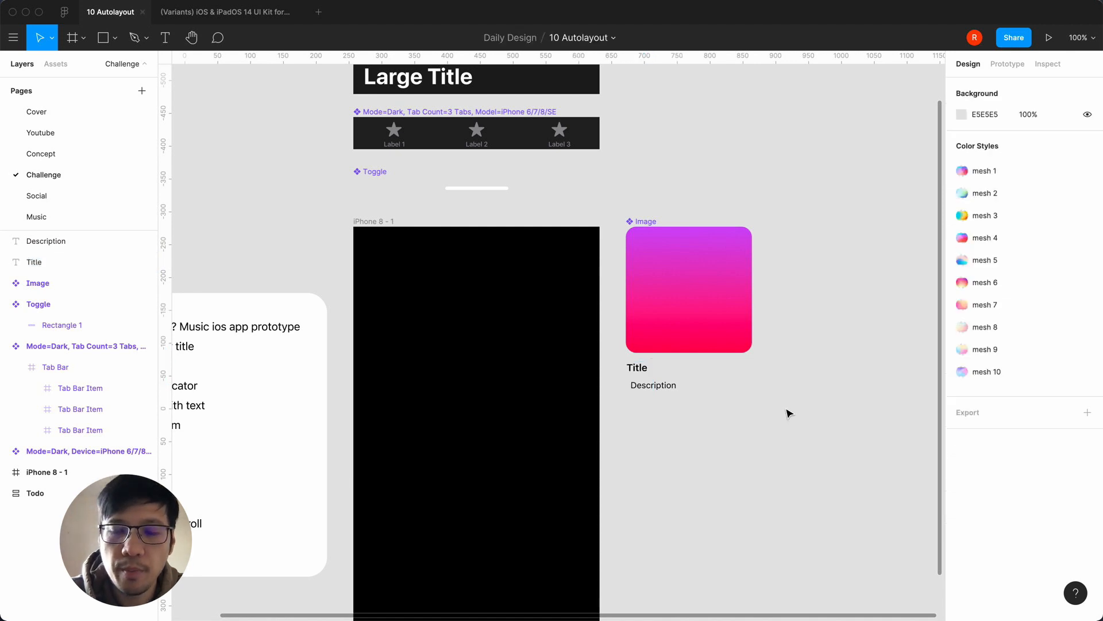
Fill the Description text with the UI kit's system gray, 8E8E93
key(super+equal)
click(756, 437)
scroll(862, 390, right, 3)
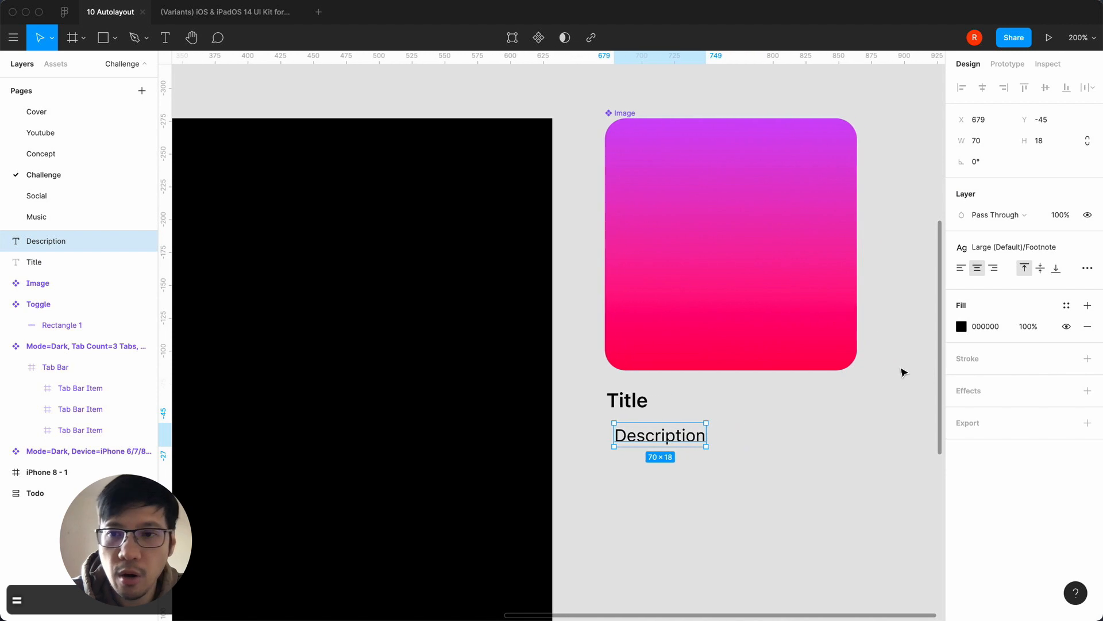
click(963, 326)
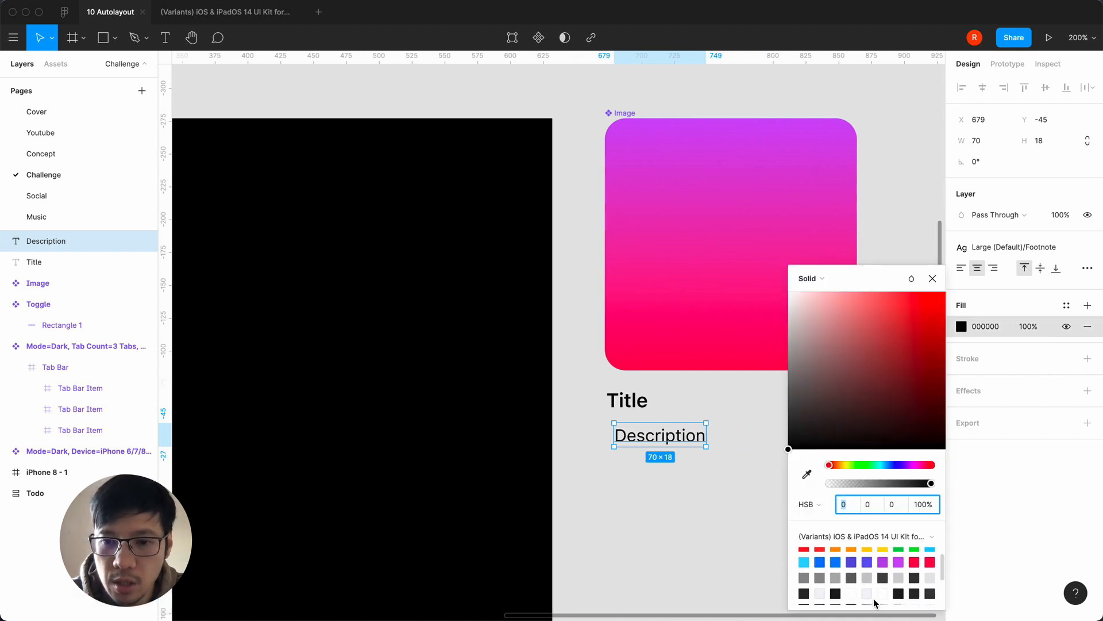
scroll(836, 577, down, 3)
scroll(852, 568, up, 3)
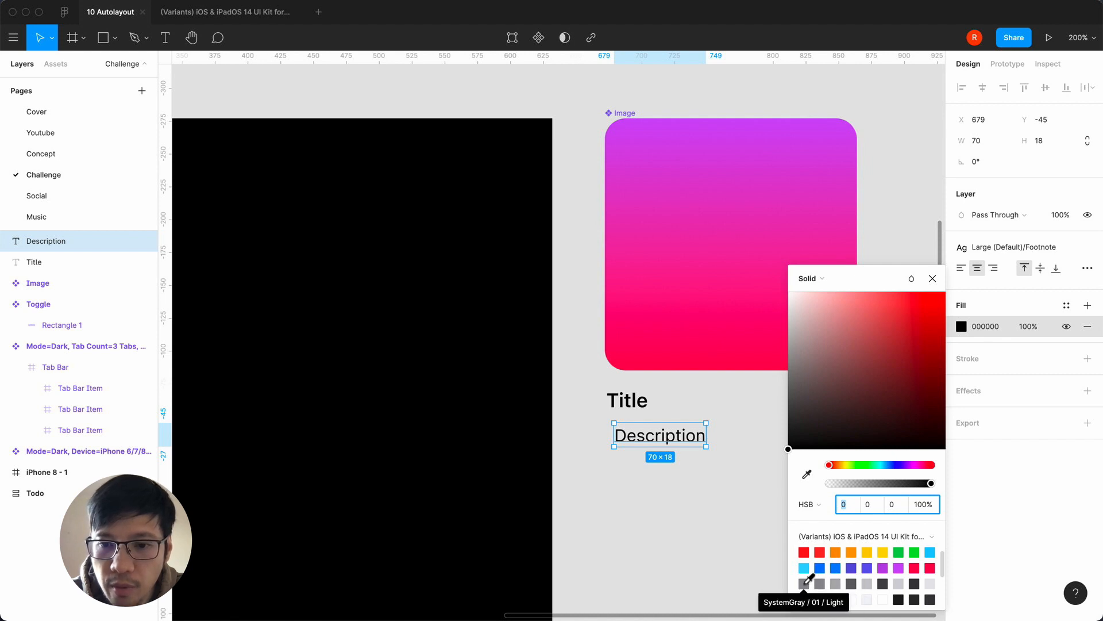
click(820, 584)
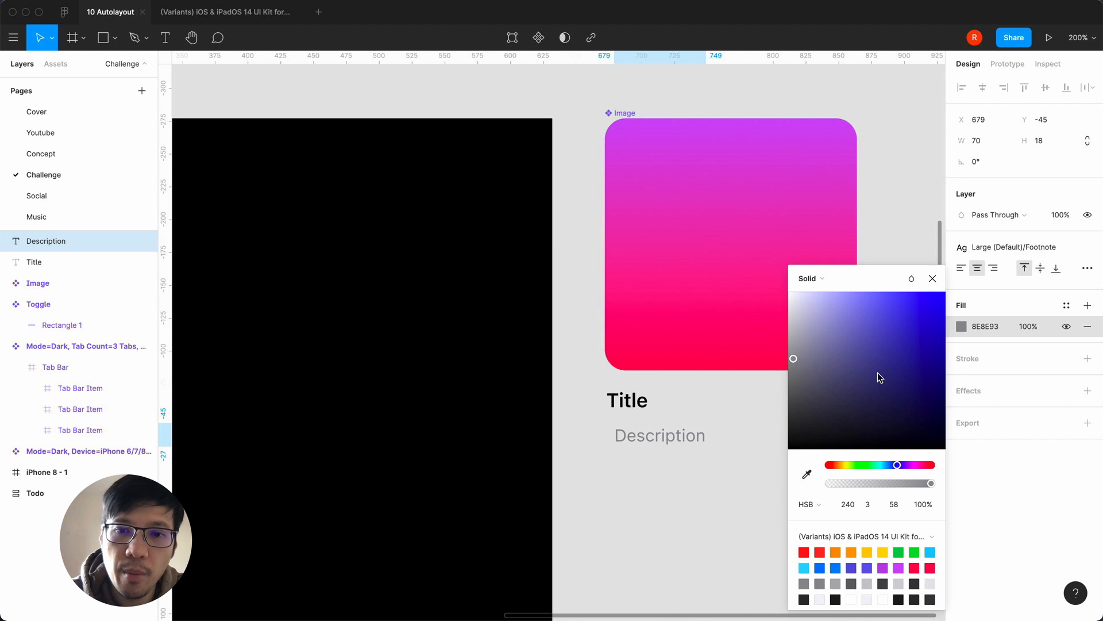
click(933, 278)
click(733, 472)
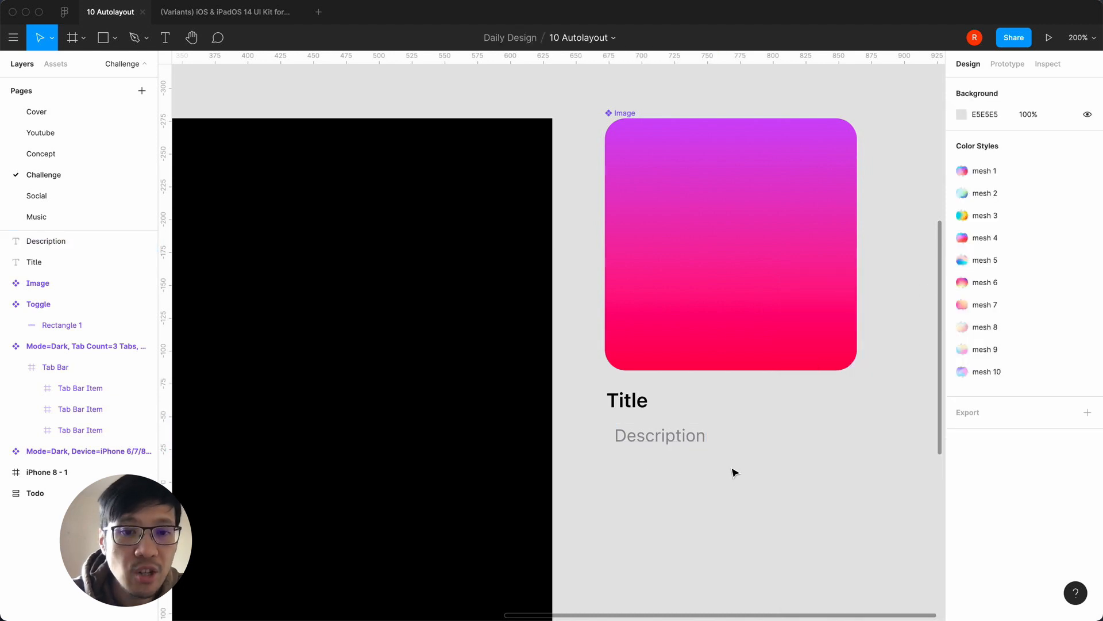
Fill the Title text with the UI kit's white colour style, FFFFFF
scroll(735, 473, left, 3)
click(684, 386)
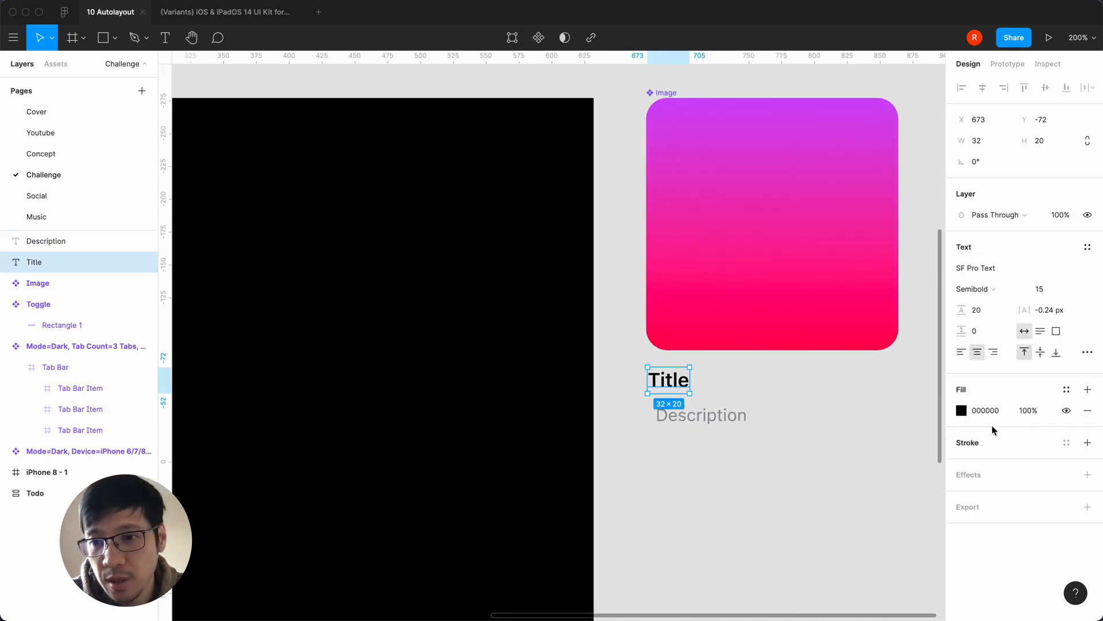
click(962, 410)
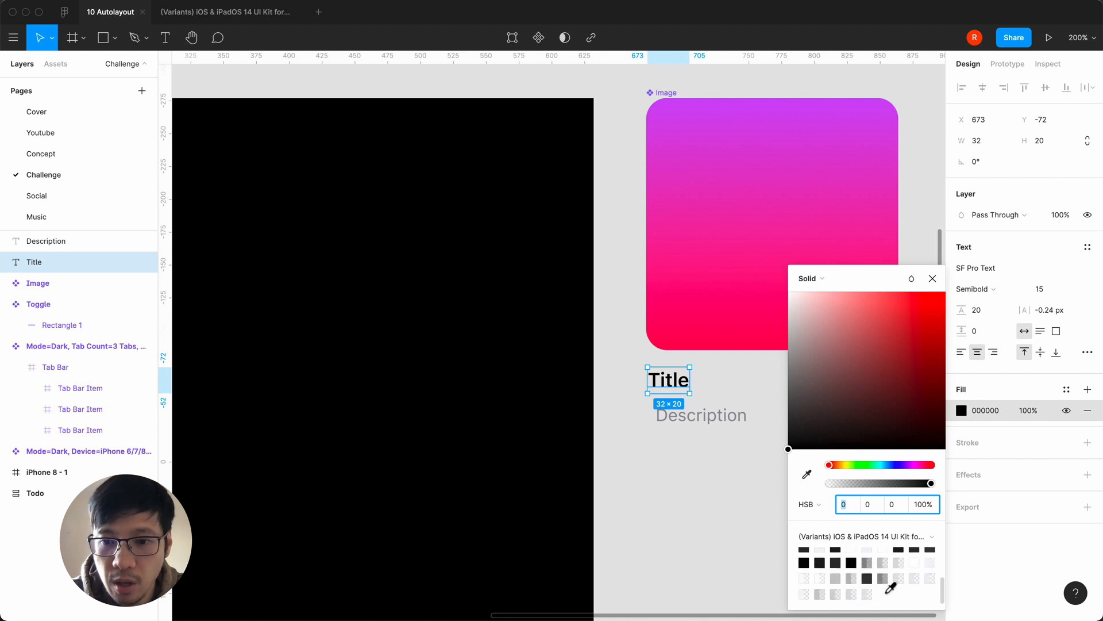
click(914, 562)
click(932, 278)
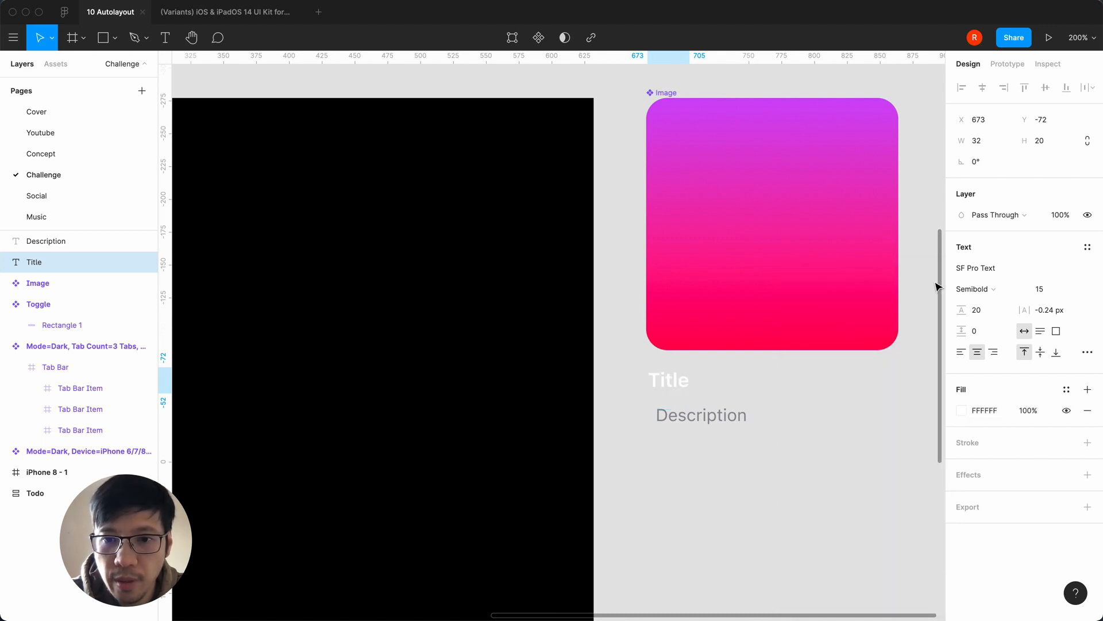
Apply the Label Color / Dark / Secondary style (EBEBF5 at 60%) to the Description text's fill
click(729, 416)
click(961, 327)
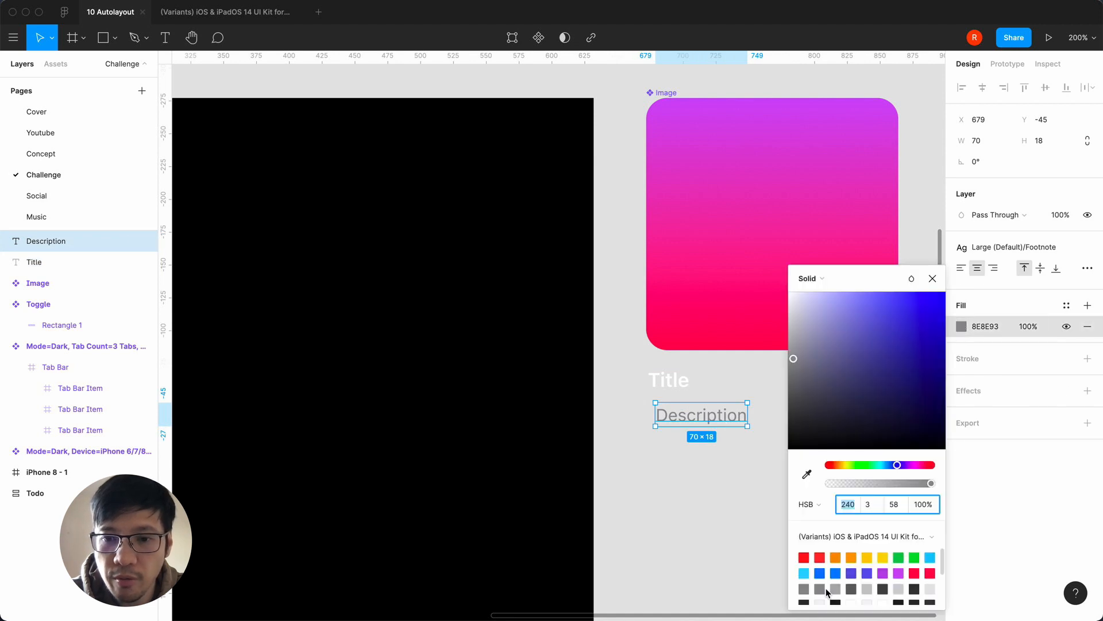
scroll(828, 591, down, 1)
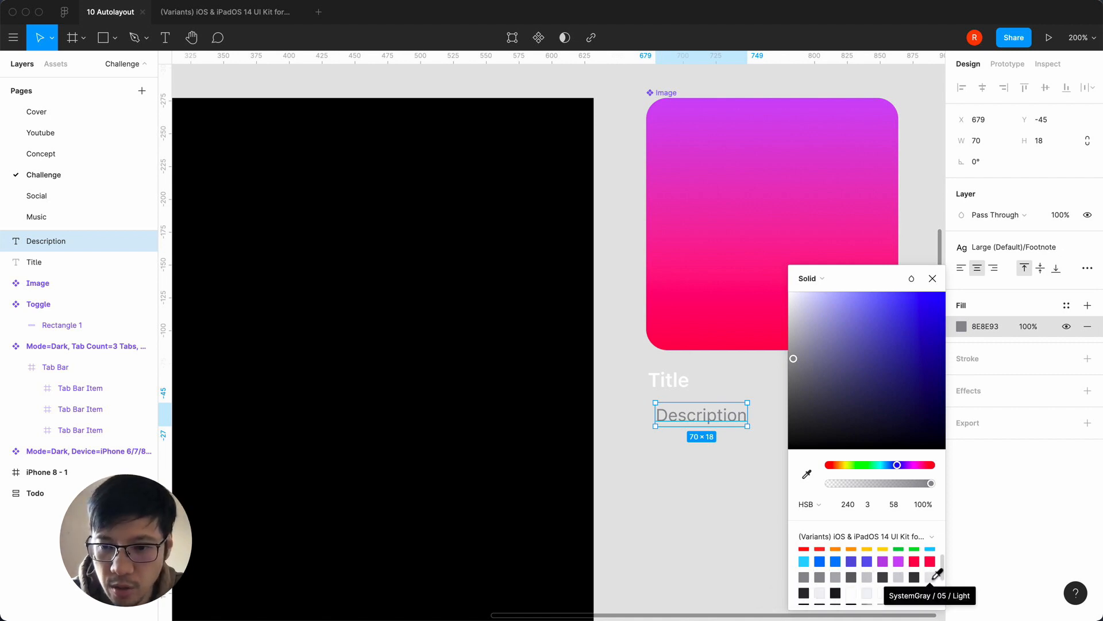
scroll(937, 573, down, 1)
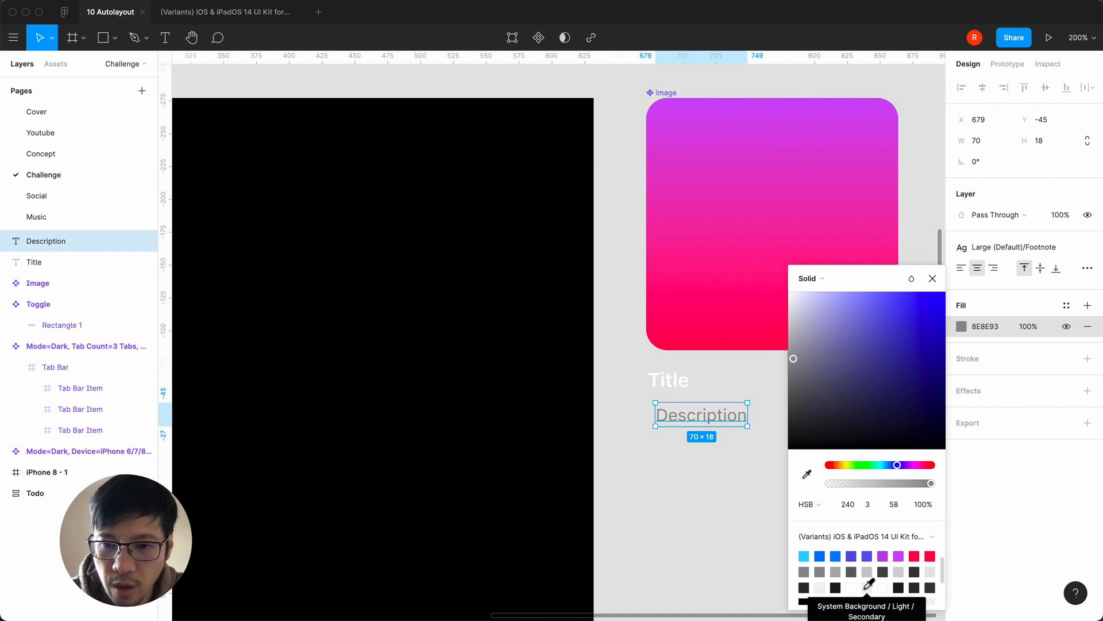
scroll(869, 584, down, 2)
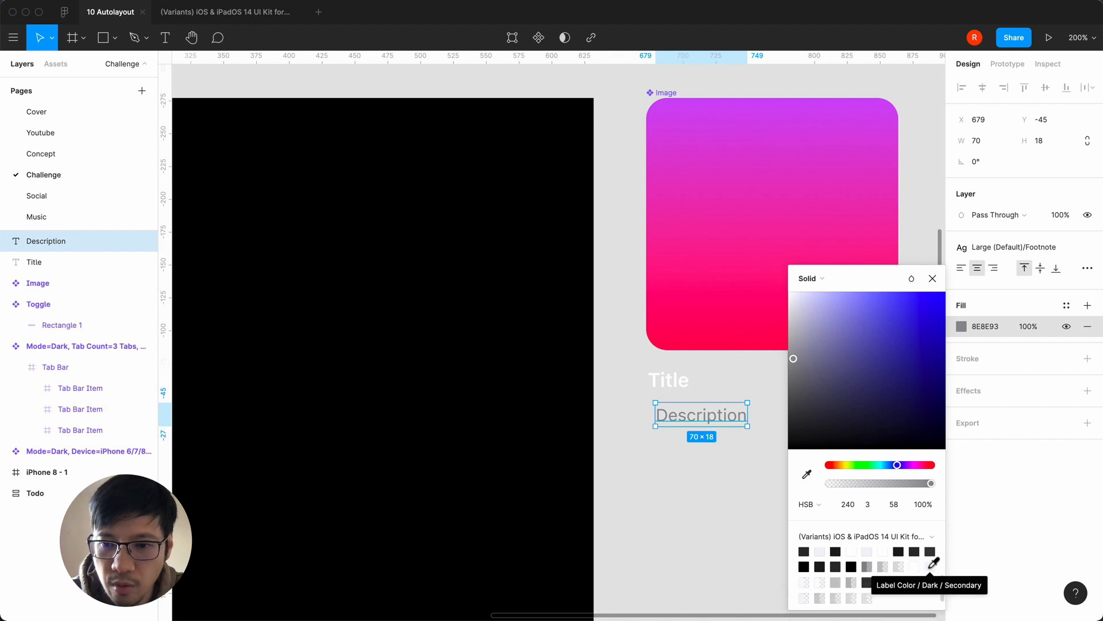
click(926, 553)
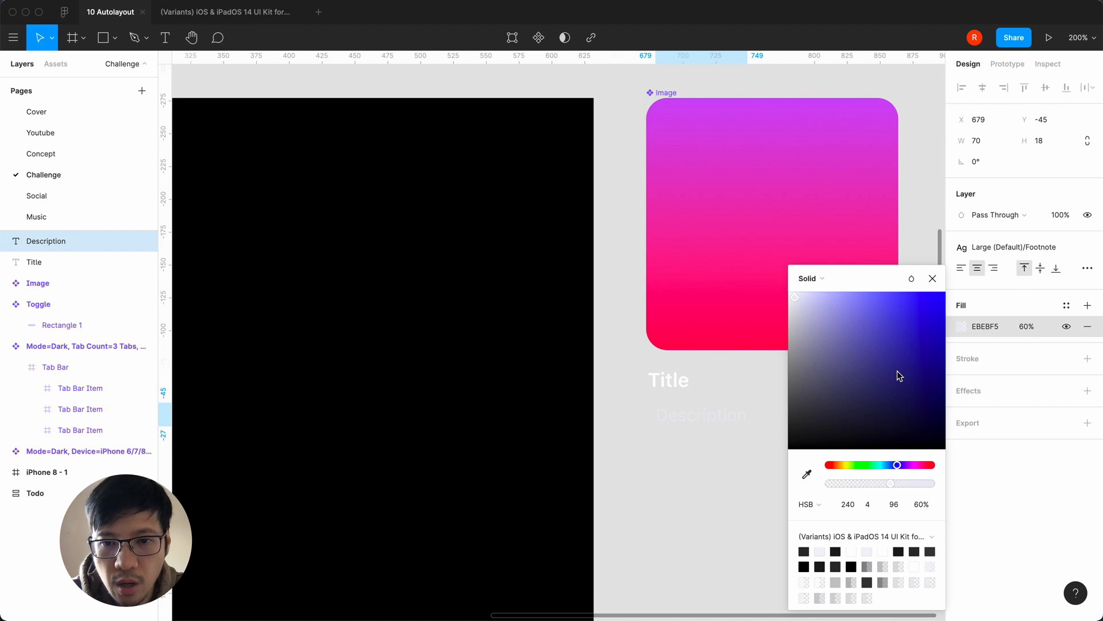
click(933, 278)
click(794, 488)
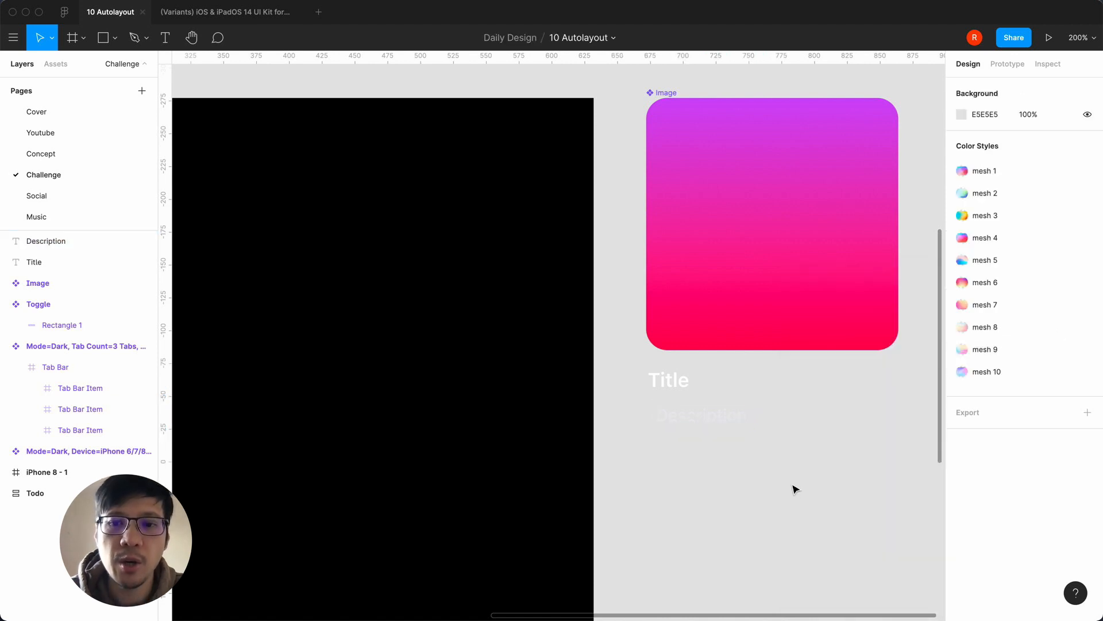
Move the Image component together with its Title and Description texts onto the black iPhone 8 frame
key(minus)
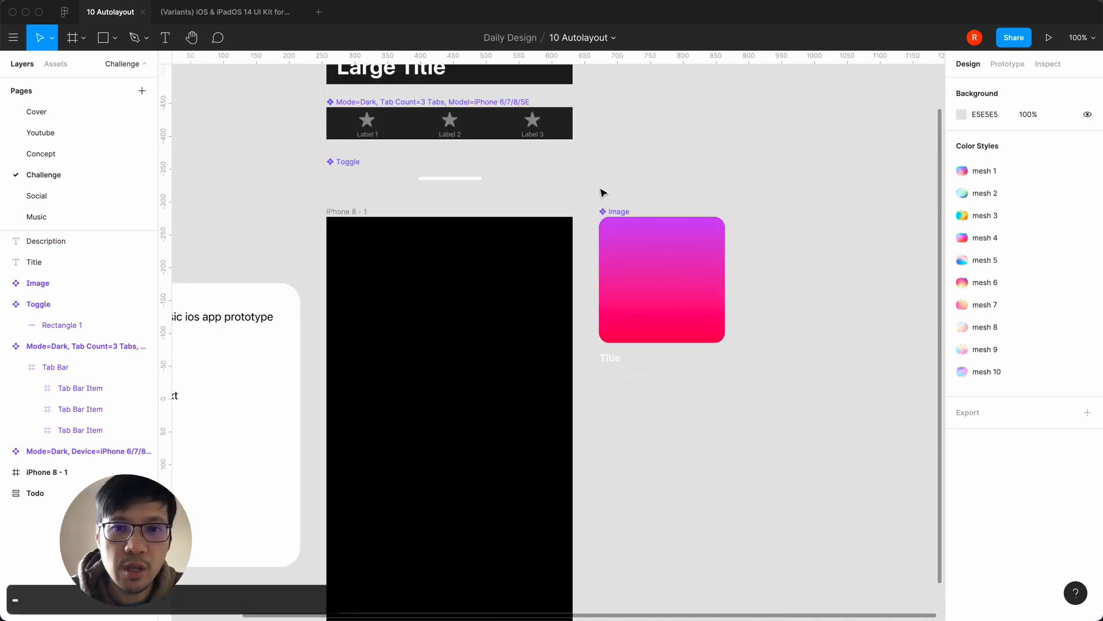
drag(603, 190, 677, 497)
drag(638, 239, 454, 312)
click(648, 384)
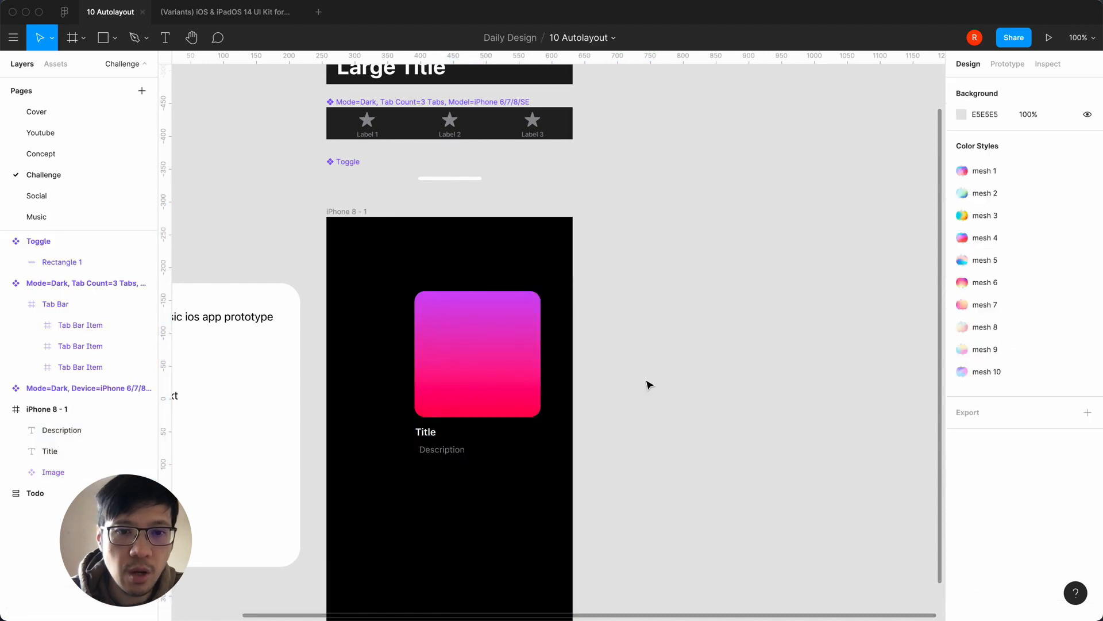
Wrap the Title and Description texts in a vertical auto layout frame with 0 spacing between items
key(plus)
scroll(648, 384, down, 4)
click(433, 436)
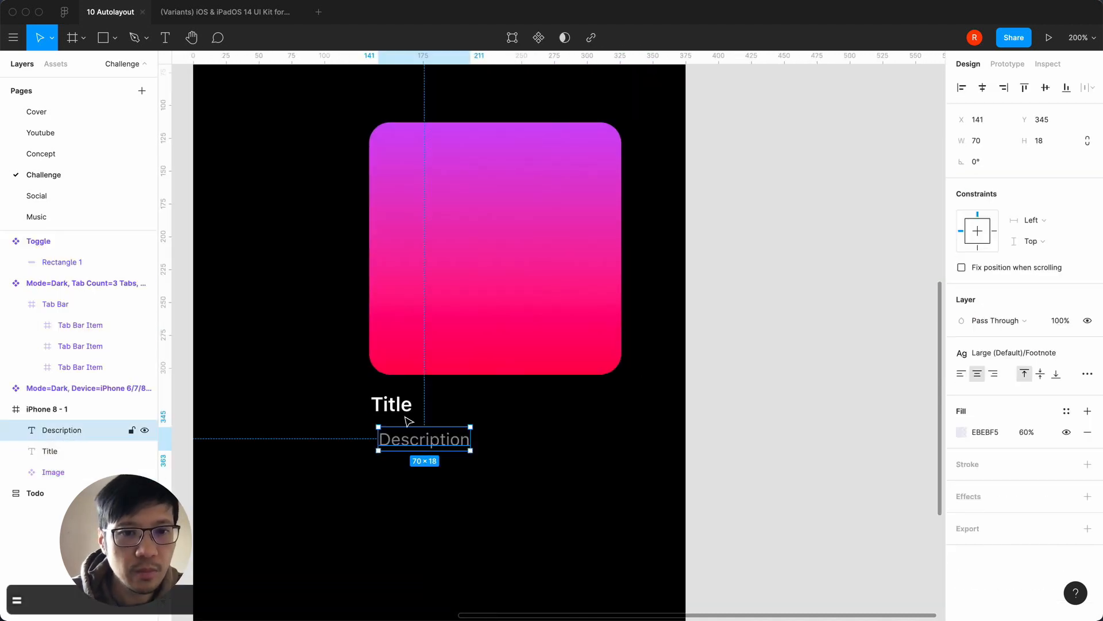
shift+click(419, 404)
key(shift+a)
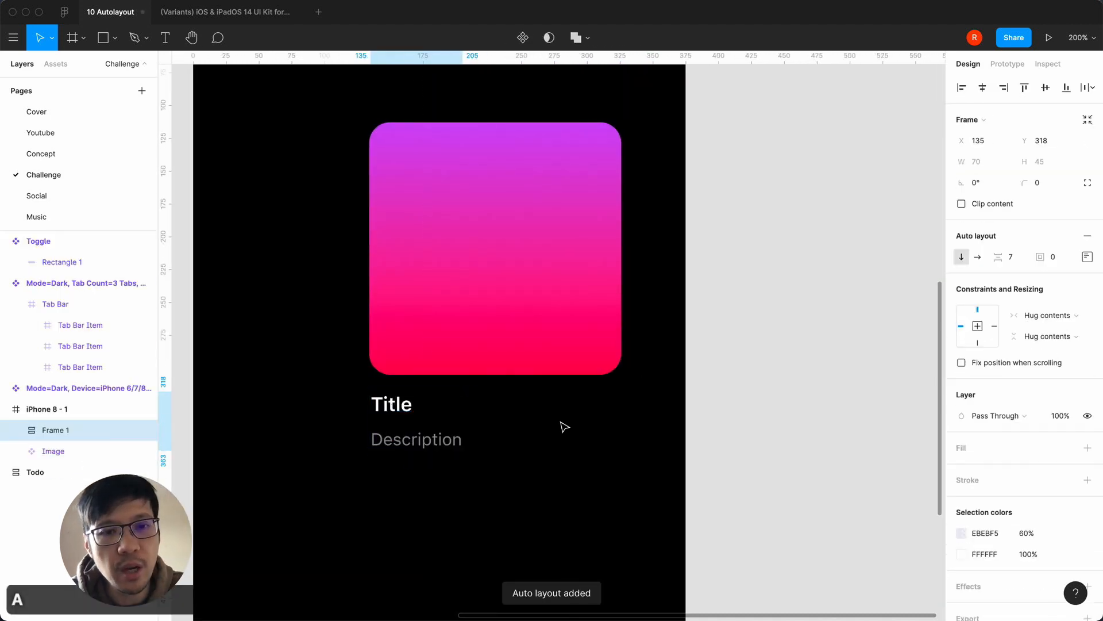
click(1015, 258)
text(0)
key(Return)
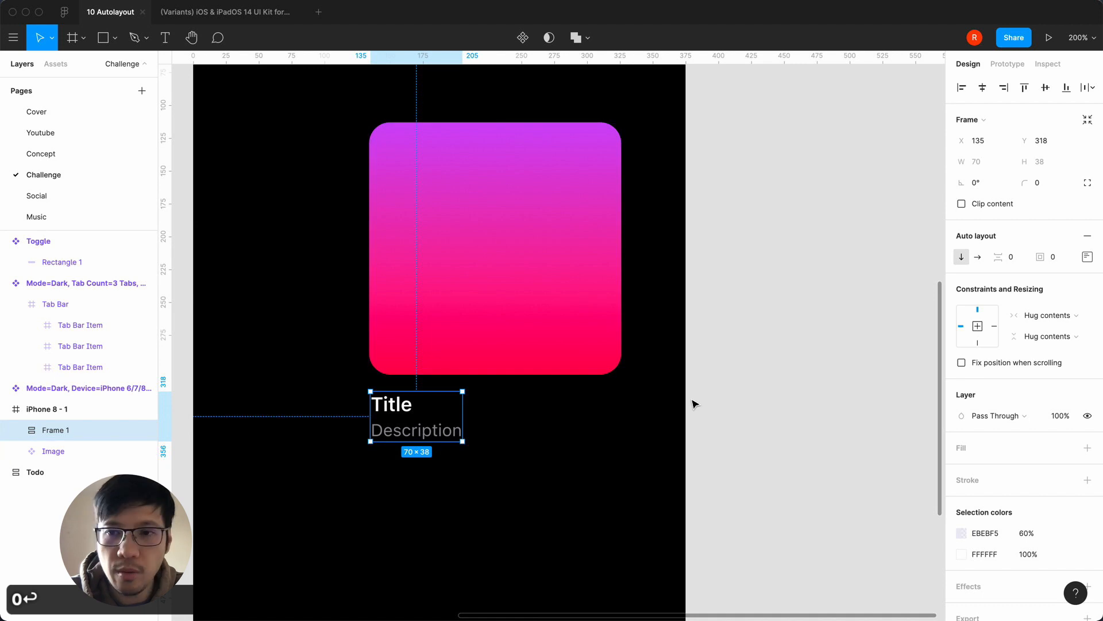
Try setting the Description text's horizontal resizing to Fill container, then undo it
click(1053, 315)
click(1050, 317)
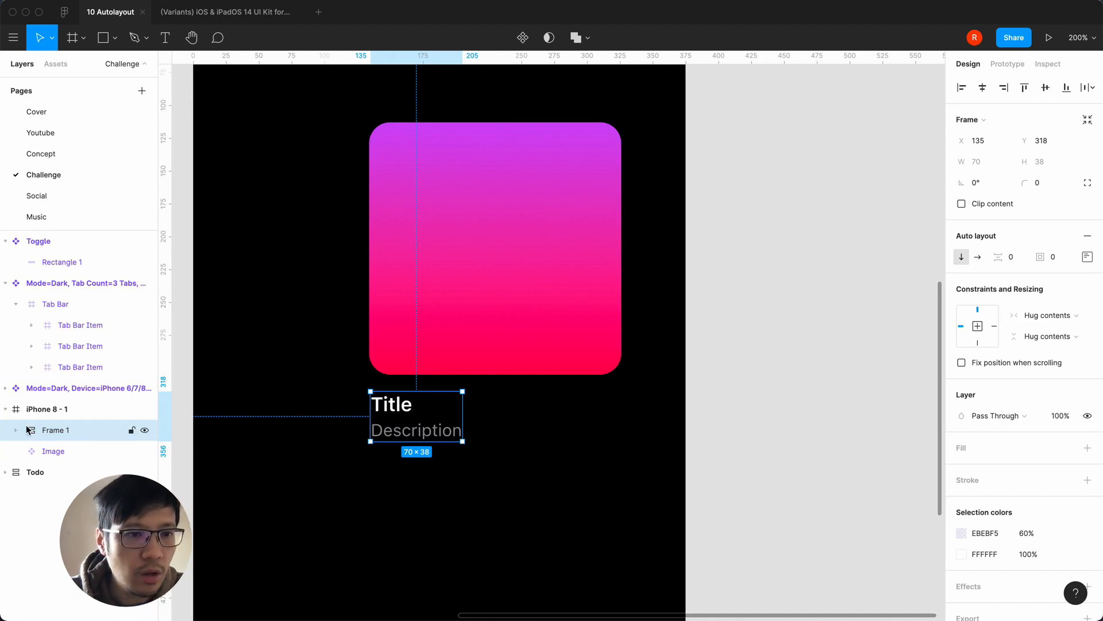
click(16, 430)
click(84, 449)
click(1037, 289)
click(1035, 303)
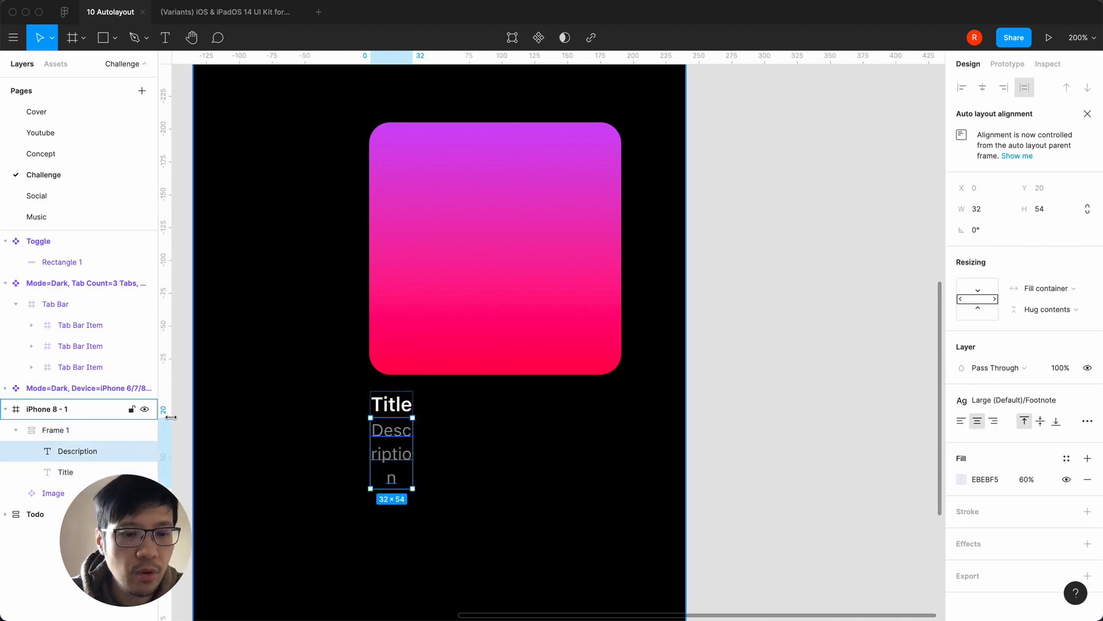
key(super+z)
Switch the caption auto layout frame's horizontal resizing from hugging its contents to a fixed width
click(56, 430)
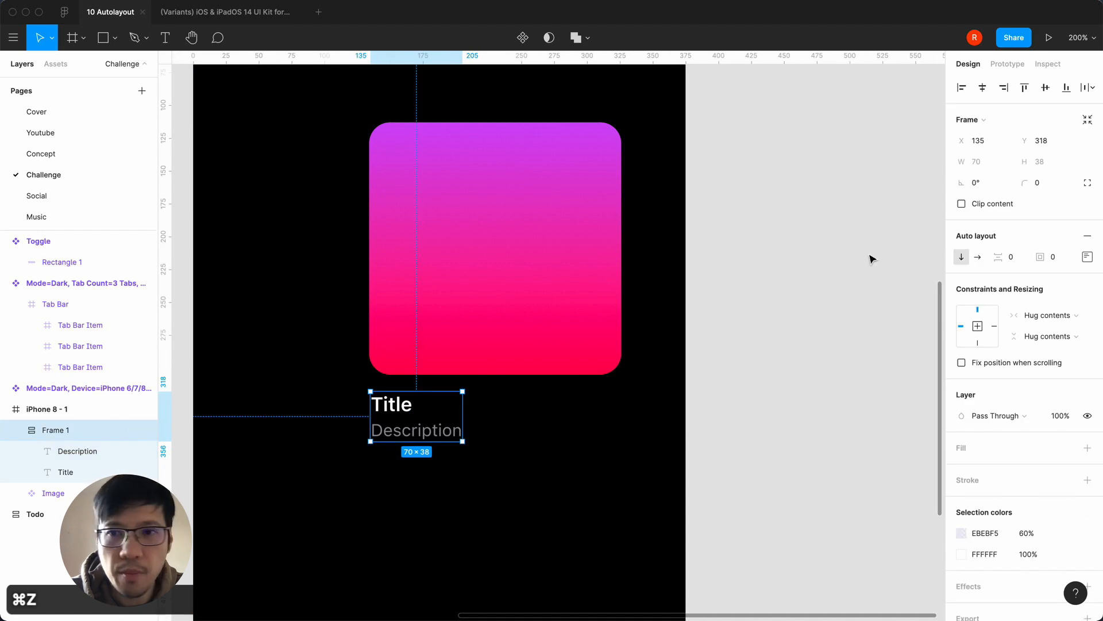
click(1044, 313)
click(1043, 301)
Try to set the caption frame's width to 375, then revert the change
click(988, 164)
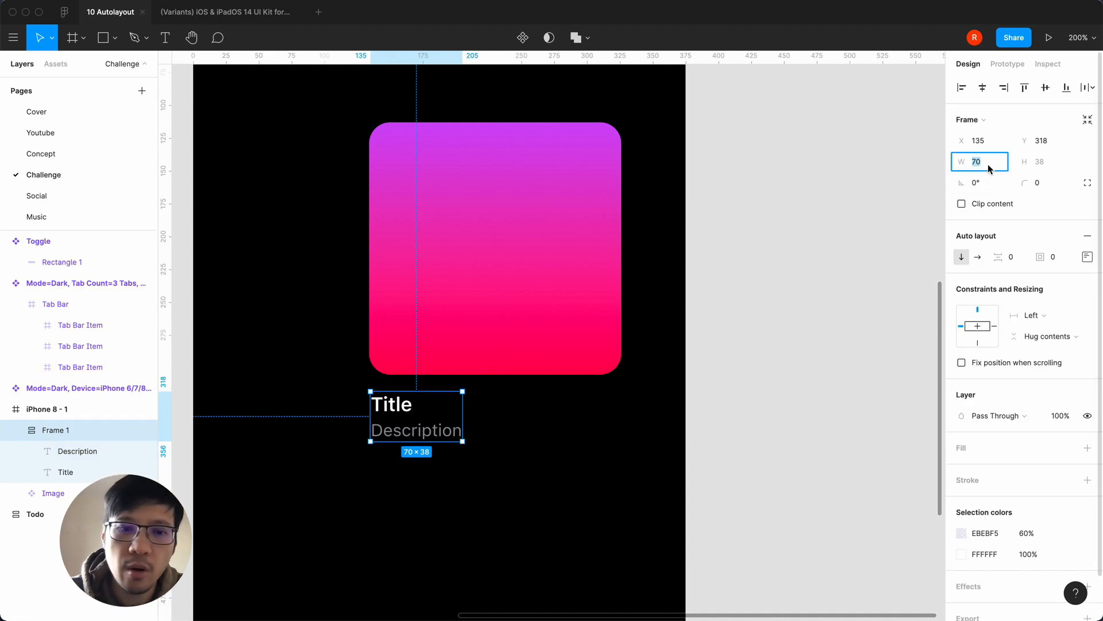
text(375)
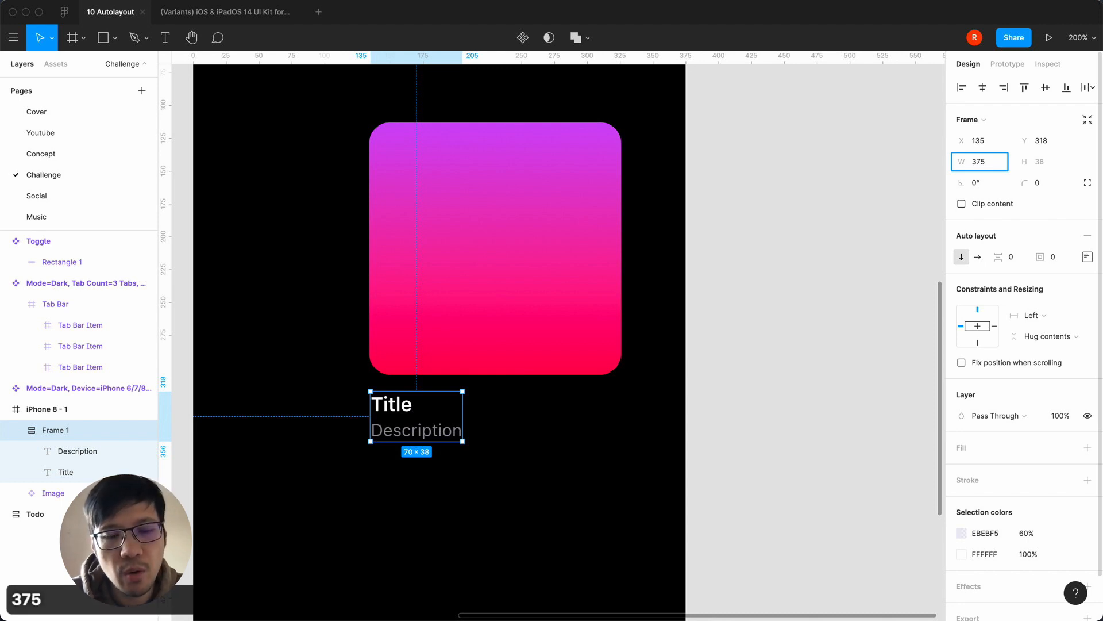
key(super+z)
click(874, 215)
click(423, 424)
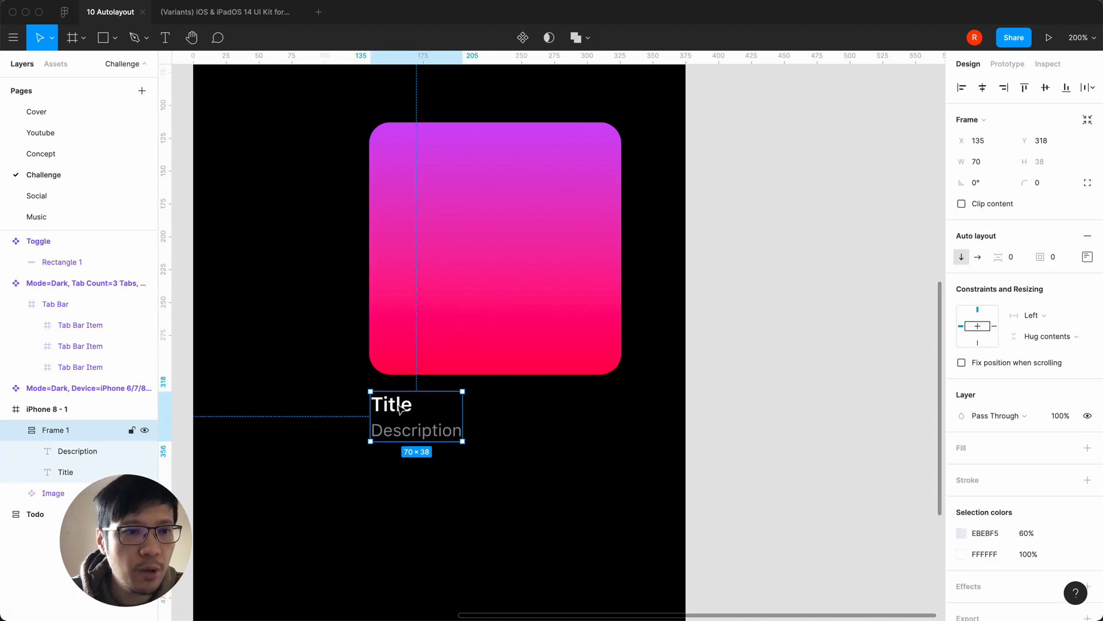
Try nesting the caption frame inside the Image component and resizing the component to fit, then undo these changes
drag(46, 434, 45, 493)
click(28, 449)
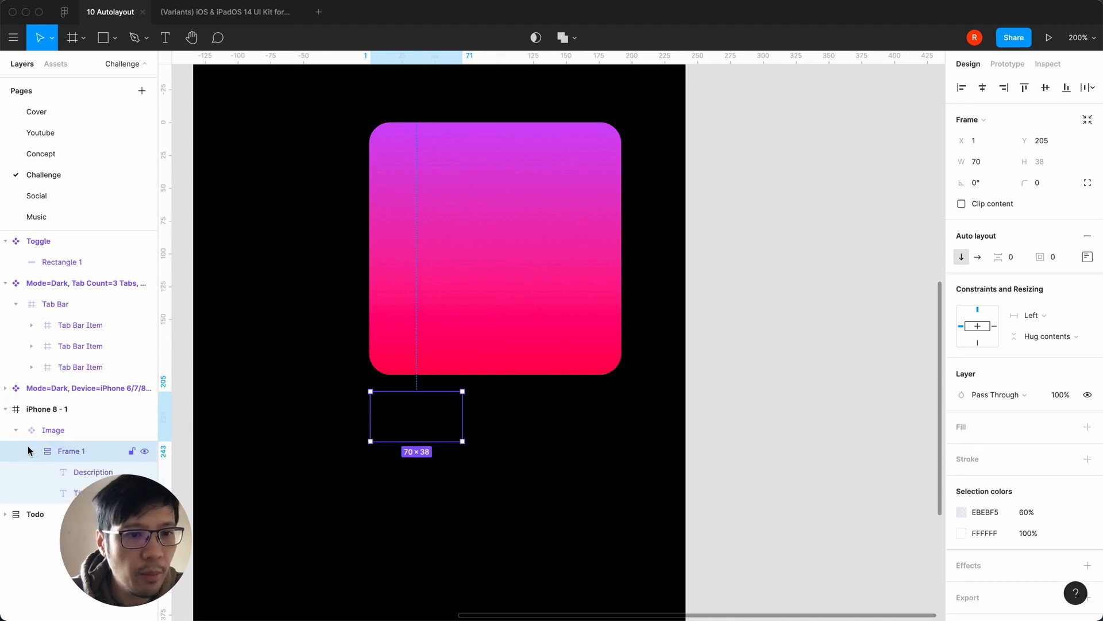
click(52, 429)
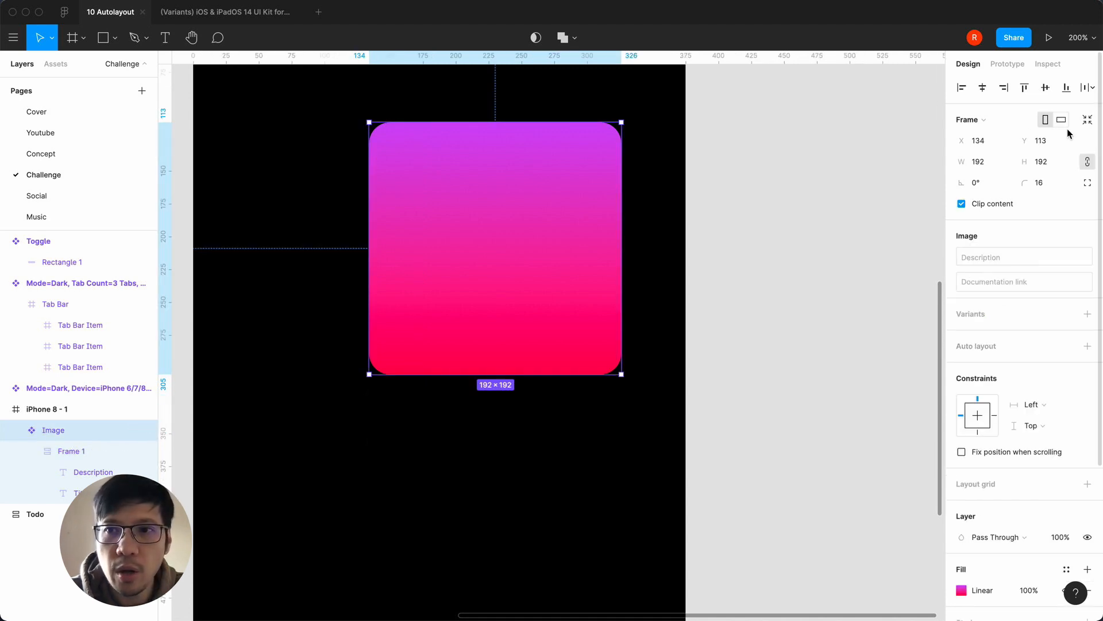
click(1090, 123)
key(super+z)
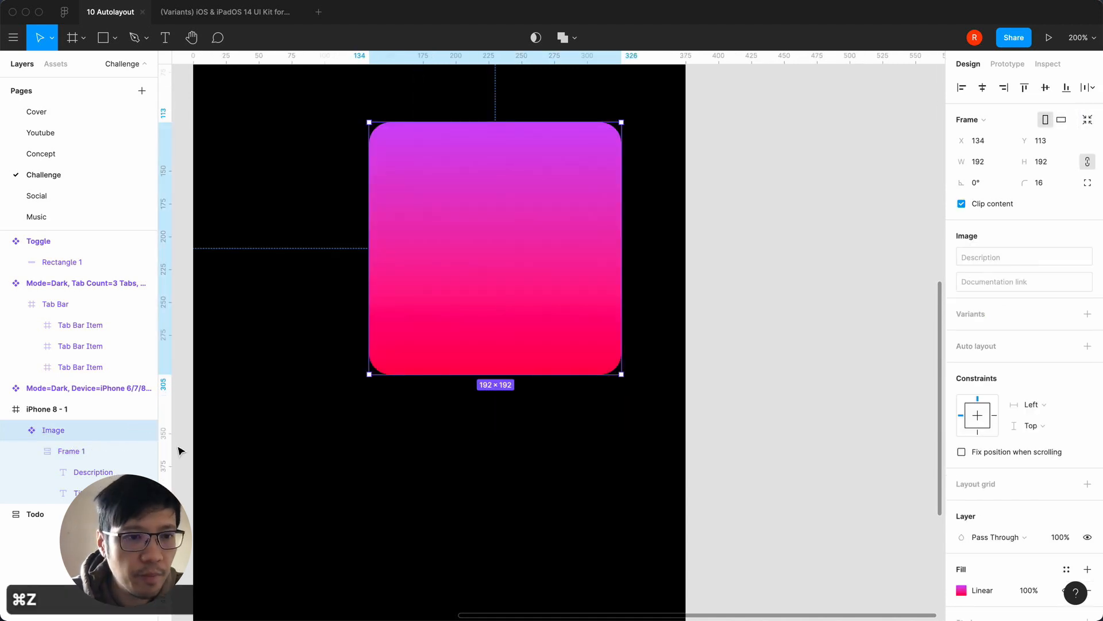
key(super+z)
key(super+z)
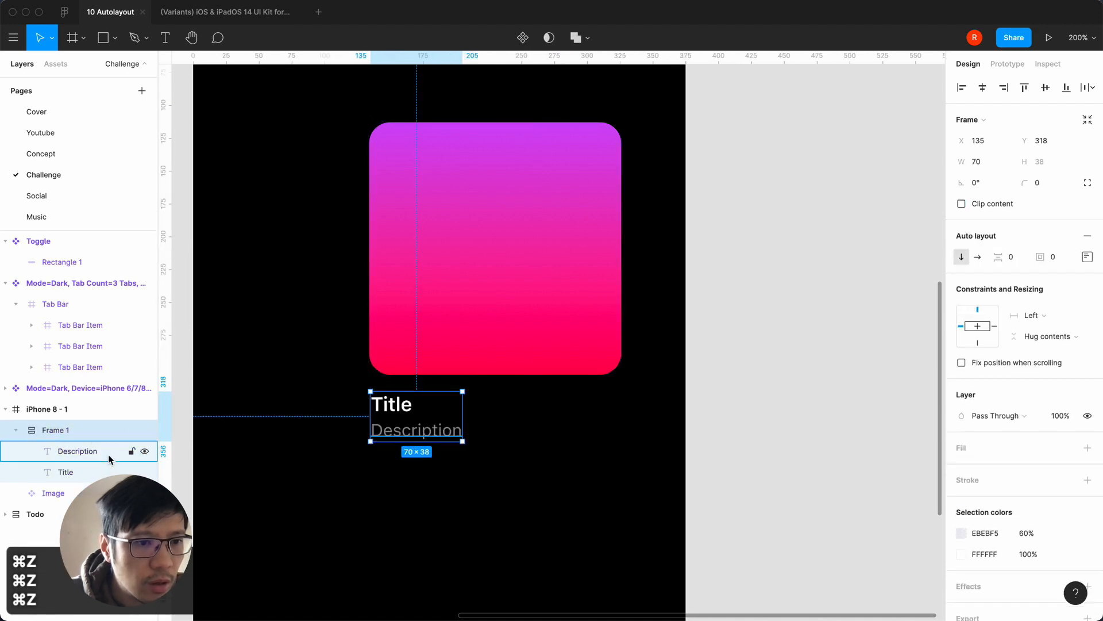
click(40, 499)
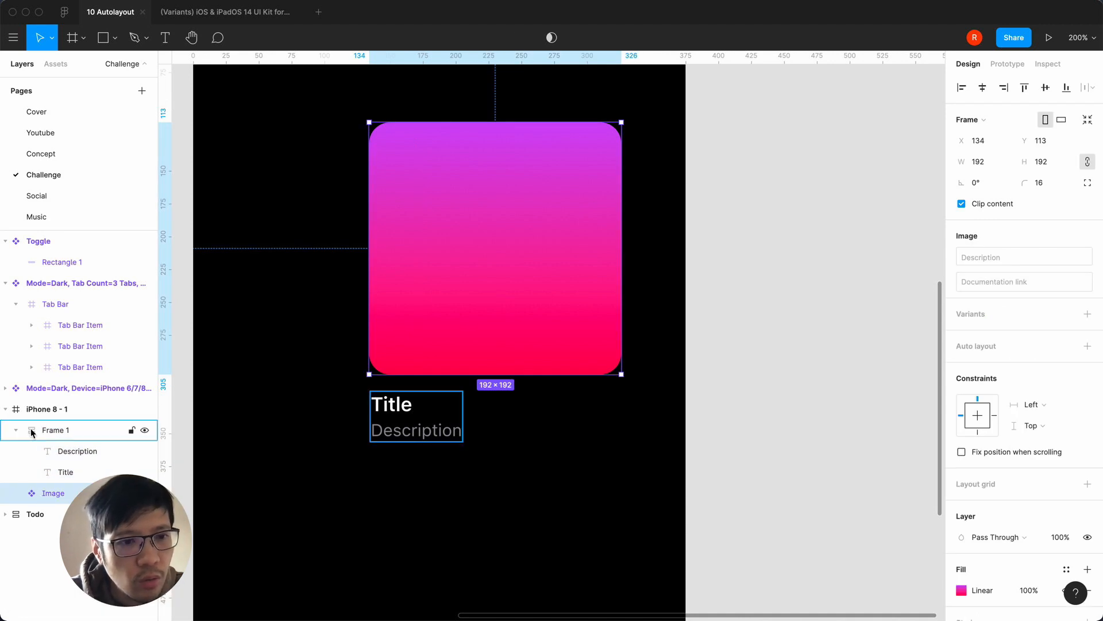
right_click(454, 292)
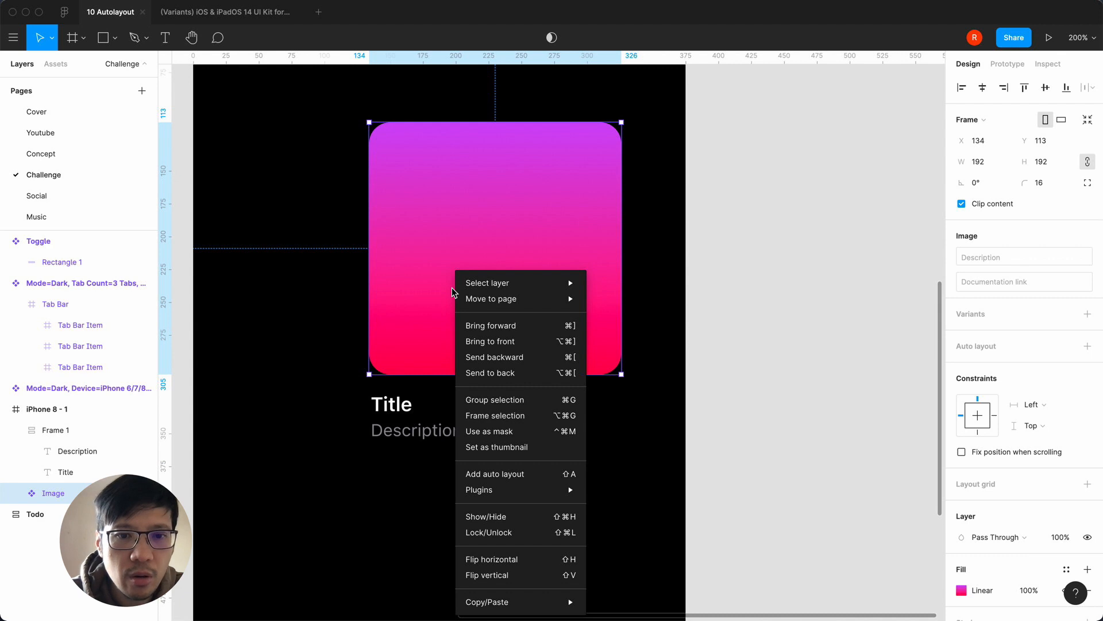
click(451, 287)
key(minus)
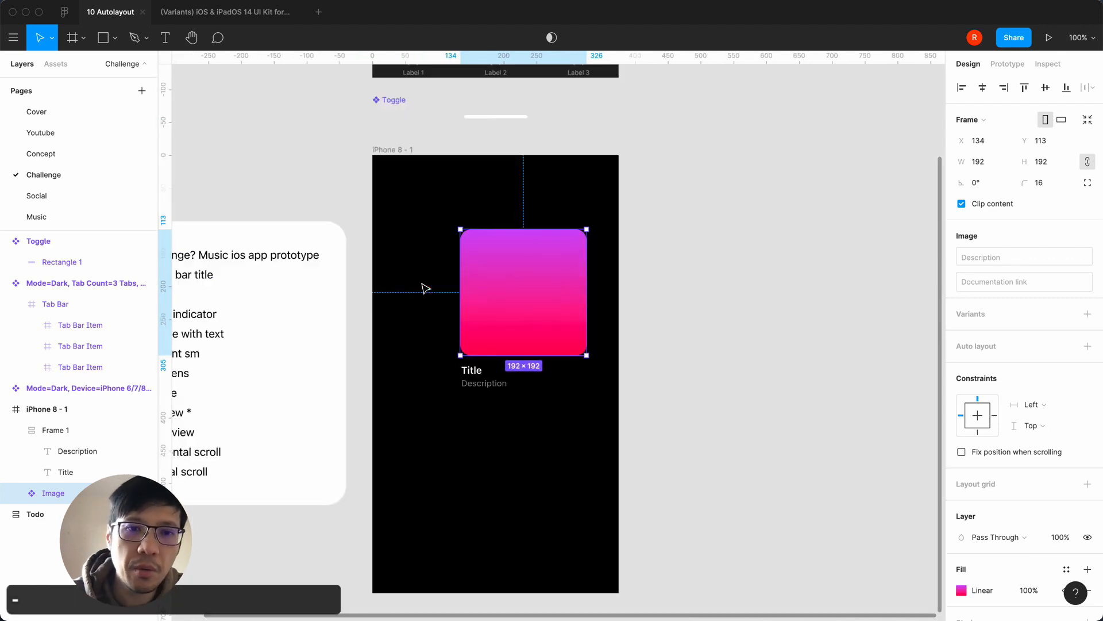
Paste a copy of the Image component beside the iPhone 8 frame and delete the original Image component from the phone
mouse_move(552, 303)
mouse_down()
mouse_move(689, 276)
mouse_move(485, 266)
mouse_move(542, 298)
mouse_up()
key(equal)
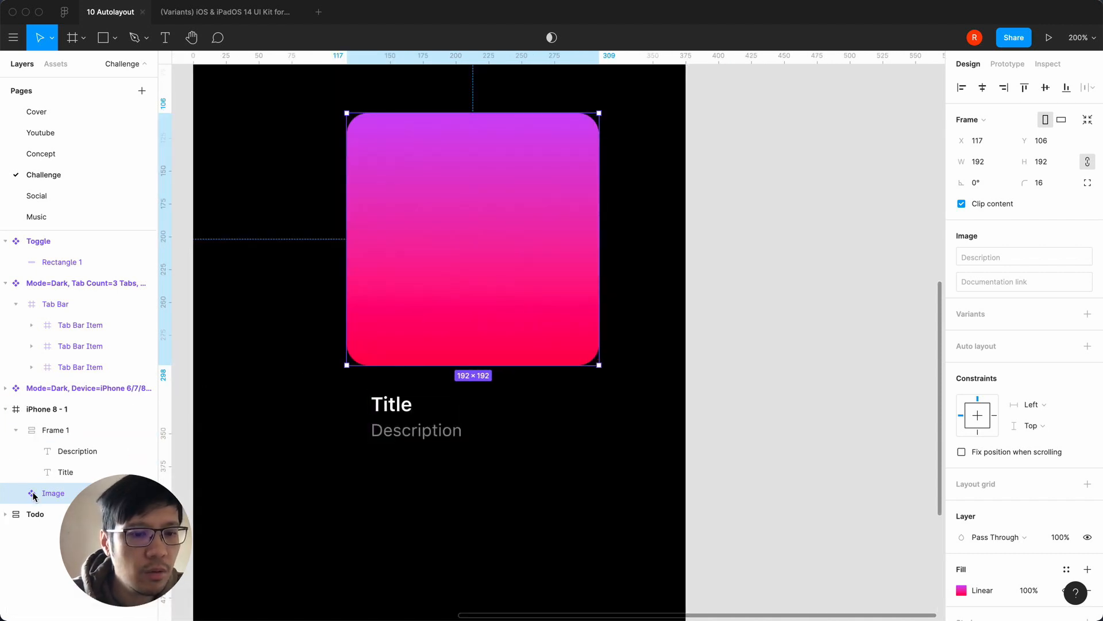
key(super+c)
key(super+v)
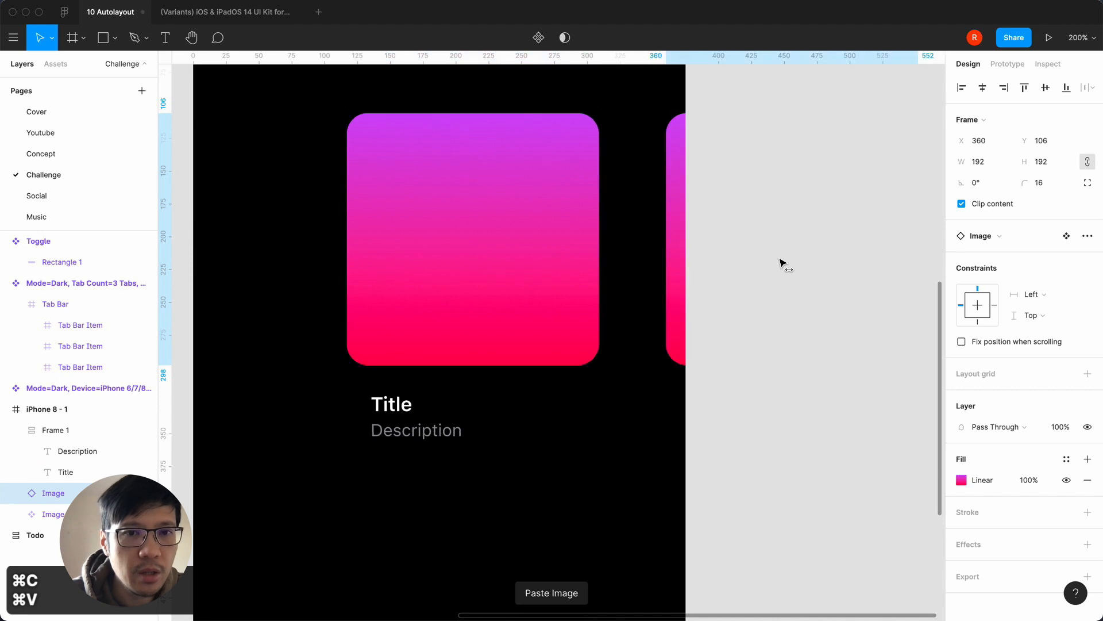
click(37, 516)
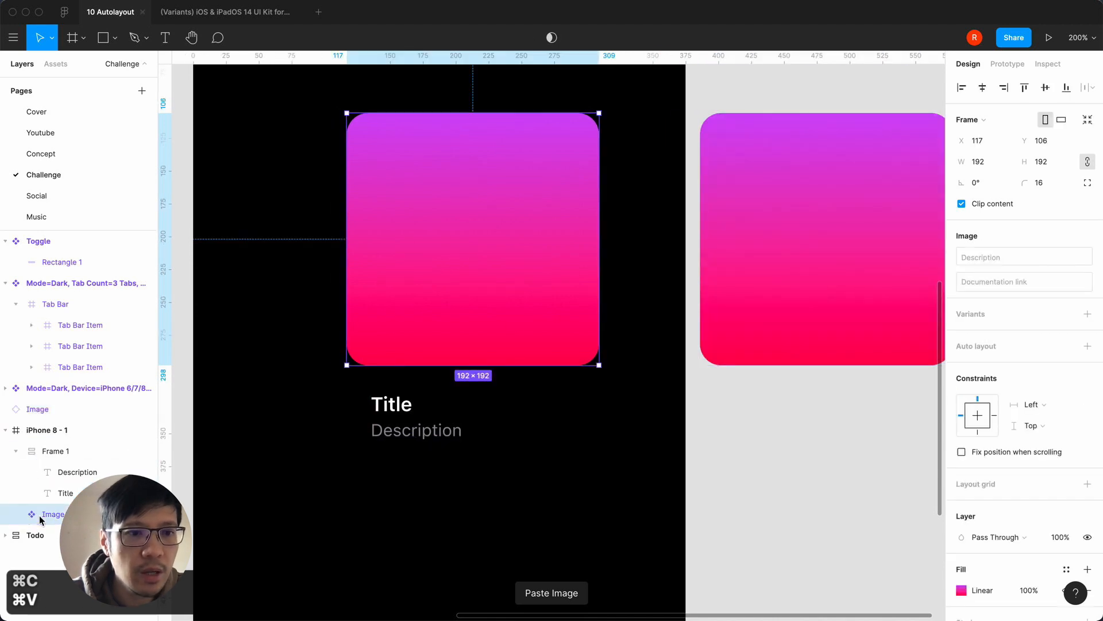
key(BackSpace)
click(813, 296)
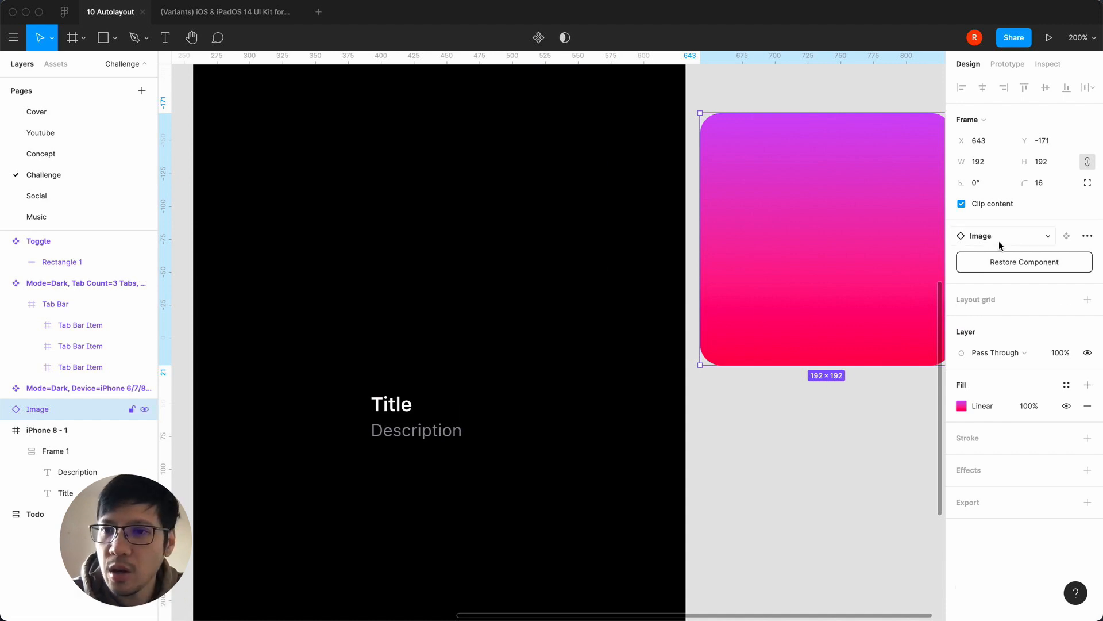
click(862, 444)
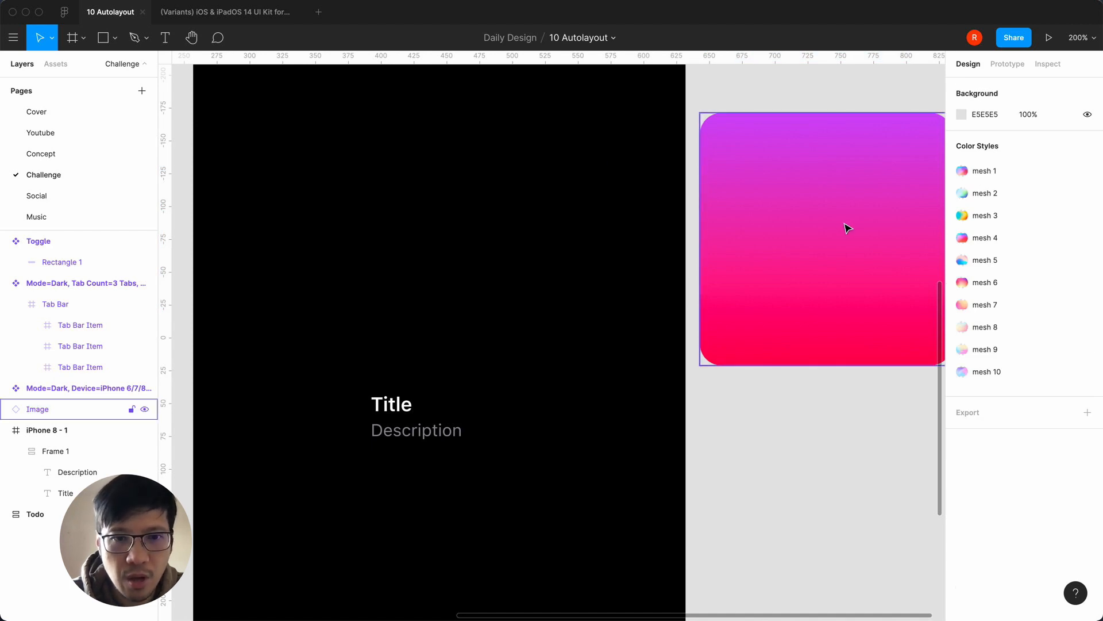
Place a new frame above the caption inside the iPhone 8 frame and size it 192 × 192 with constrained proportions
key(r)
key(f)
click(374, 197)
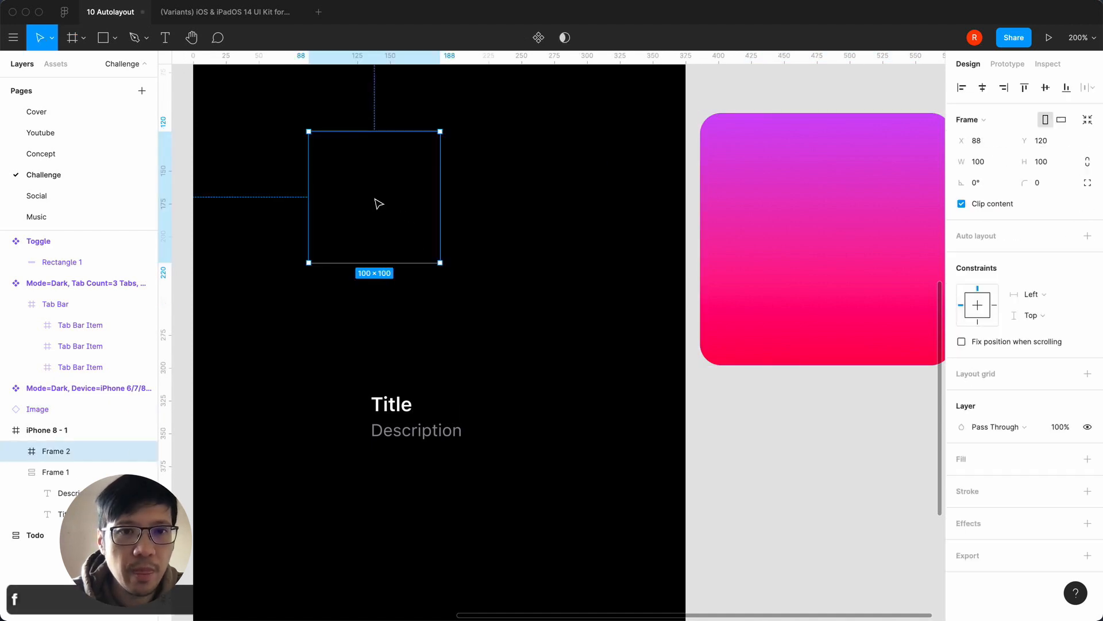
click(990, 162)
text(96*2)
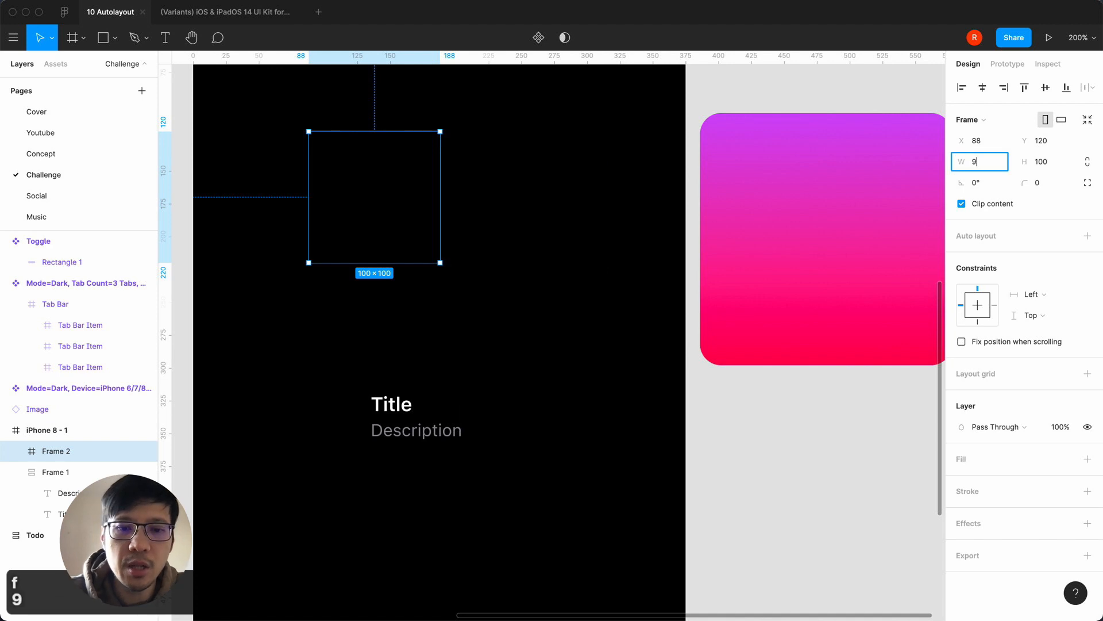
click(1087, 166)
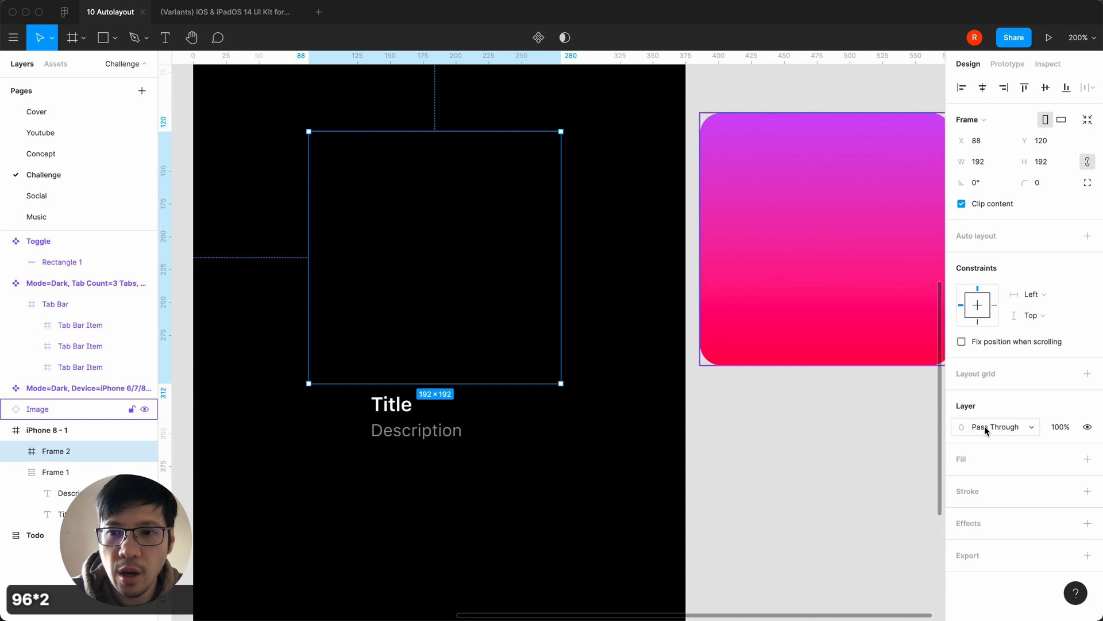
Fill the new square frame with a linear gradient from purple (HSB 280, 63, 95) to opaque pinkish red (HSB 349, 82, 100)
click(1086, 458)
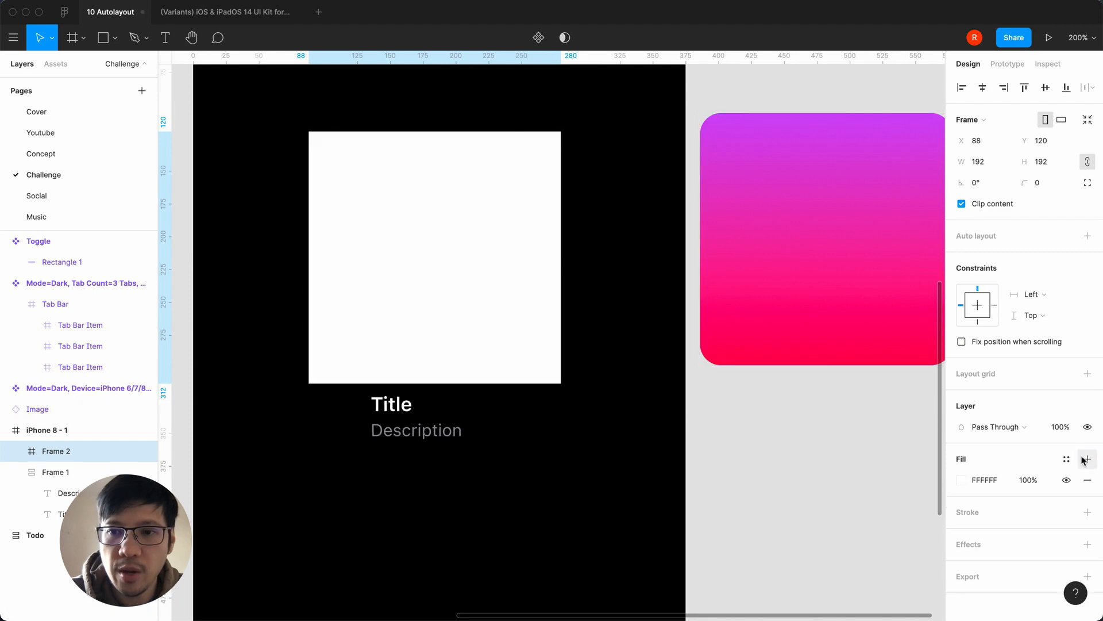
click(963, 480)
click(838, 284)
click(833, 292)
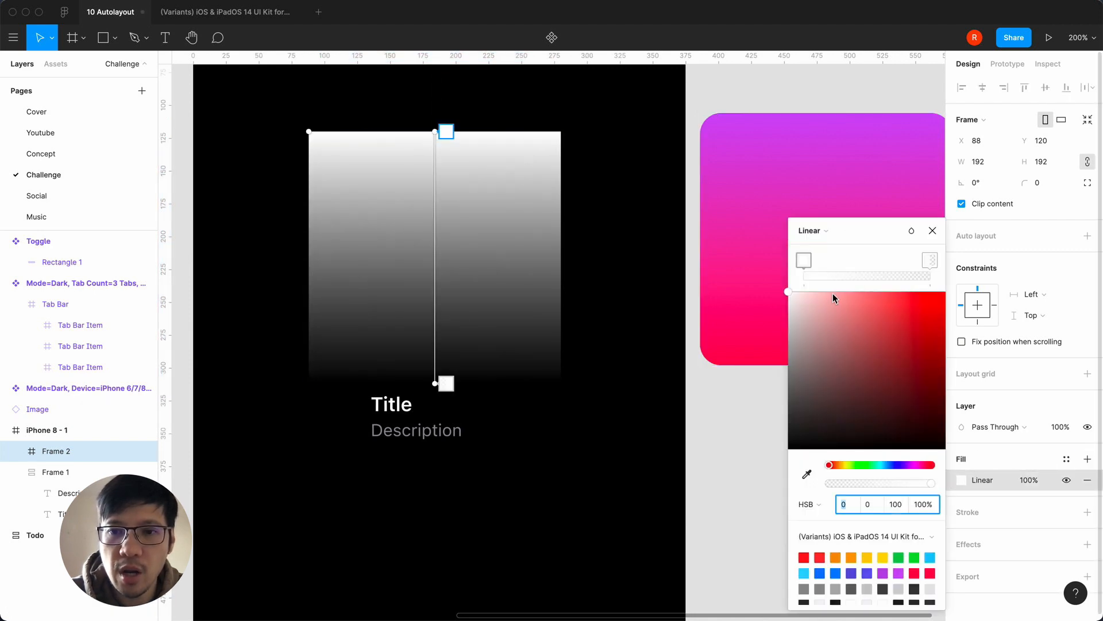
click(899, 572)
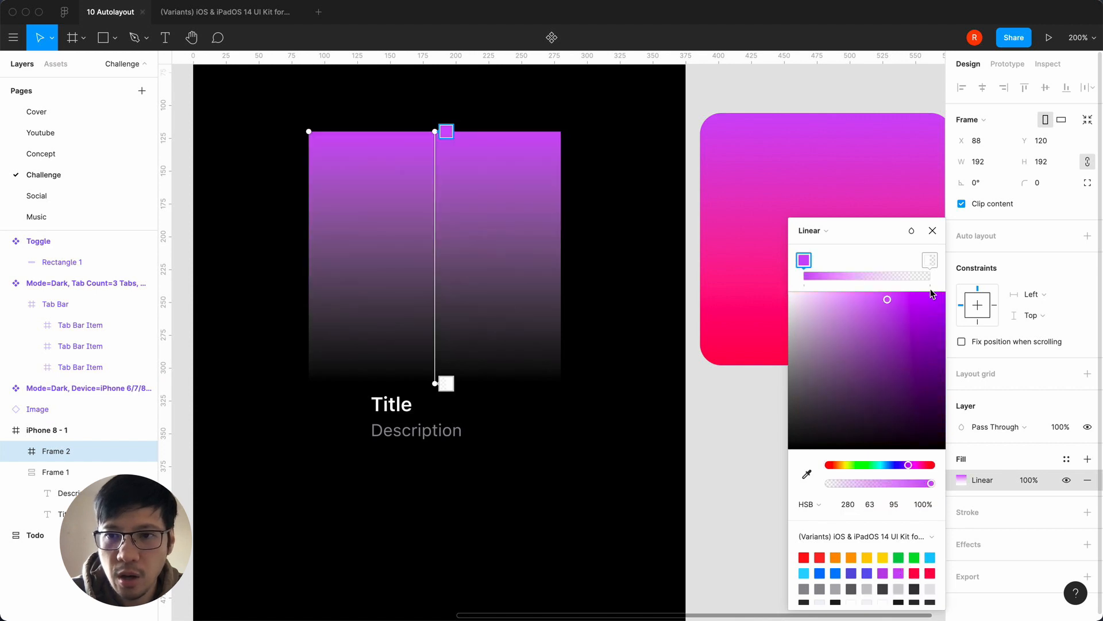
click(925, 266)
click(929, 572)
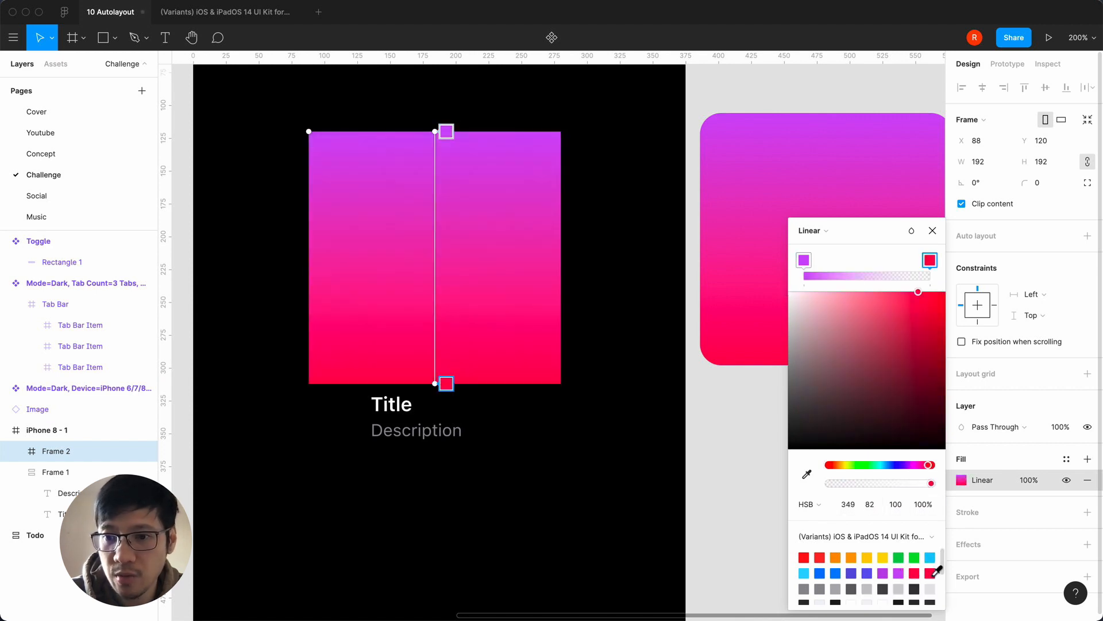
click(933, 230)
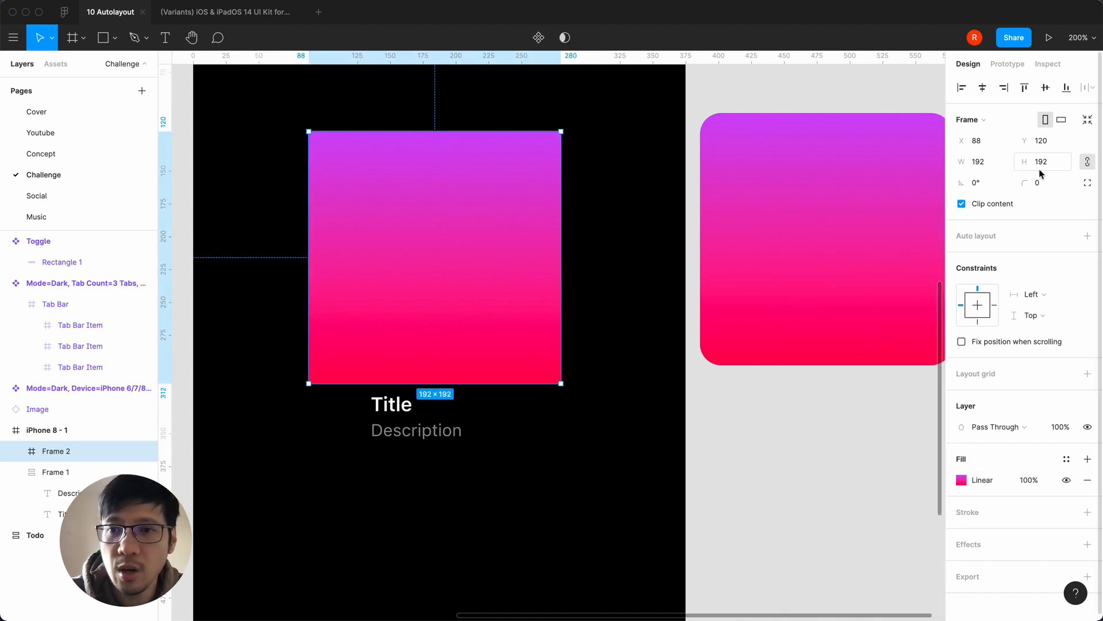
Try a corner radius of 24 on the gradient frame and compare it with the image copy beside the phone
click(1046, 183)
text(24)
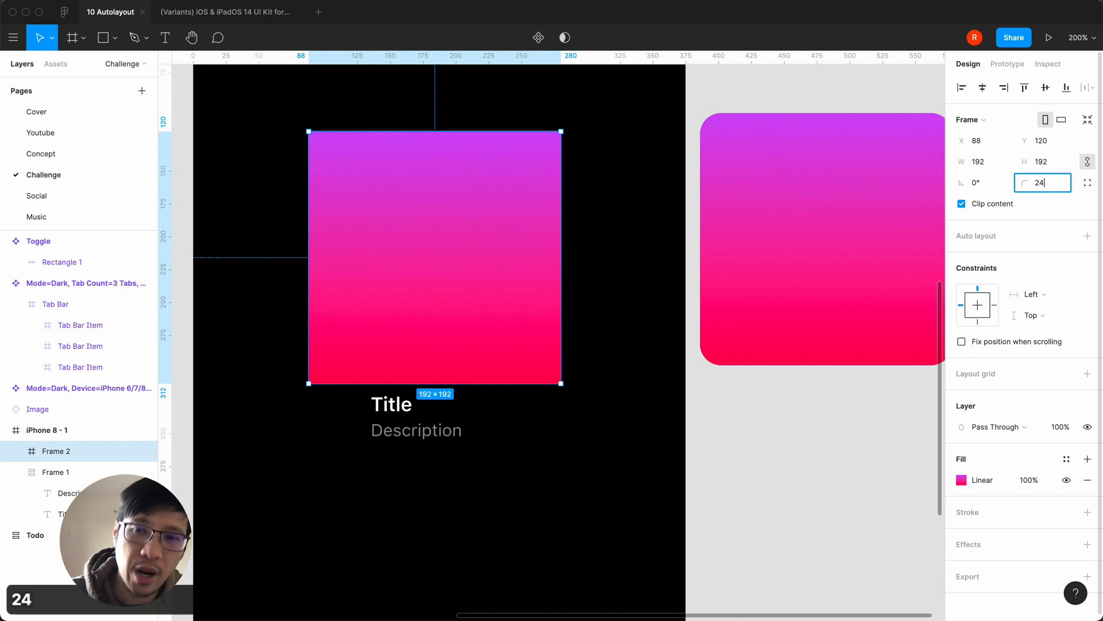
key(Return)
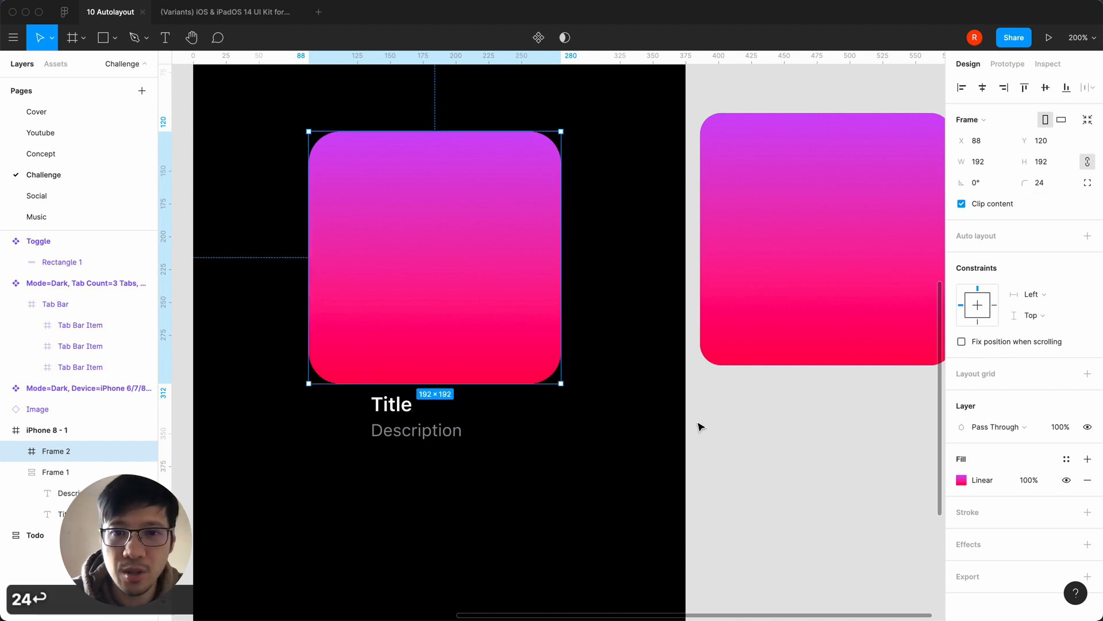
click(569, 355)
click(523, 322)
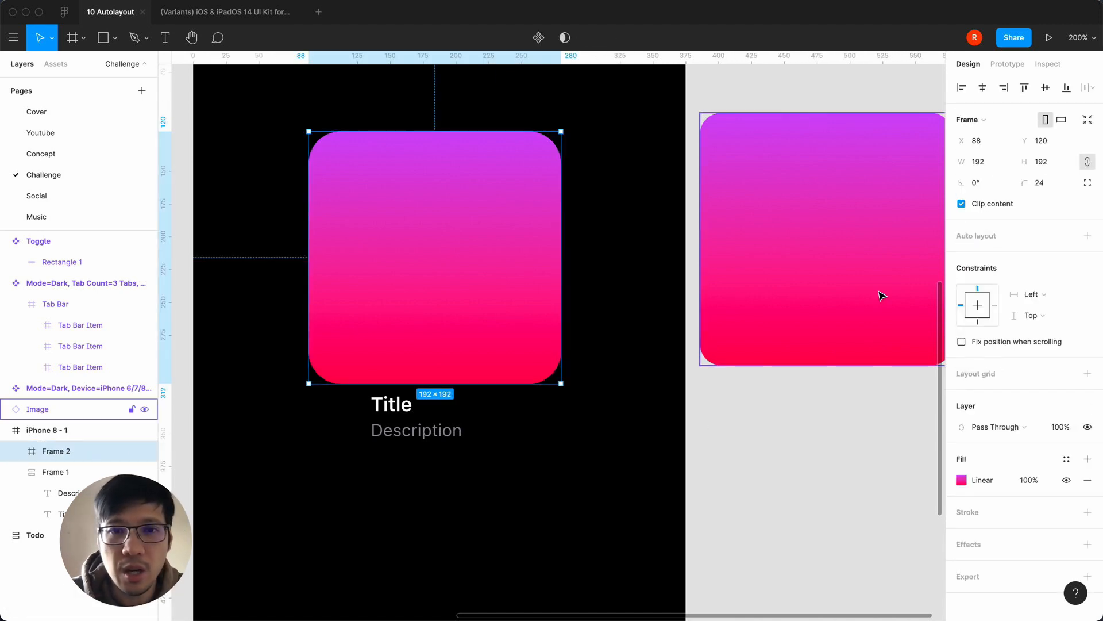
click(768, 401)
click(488, 303)
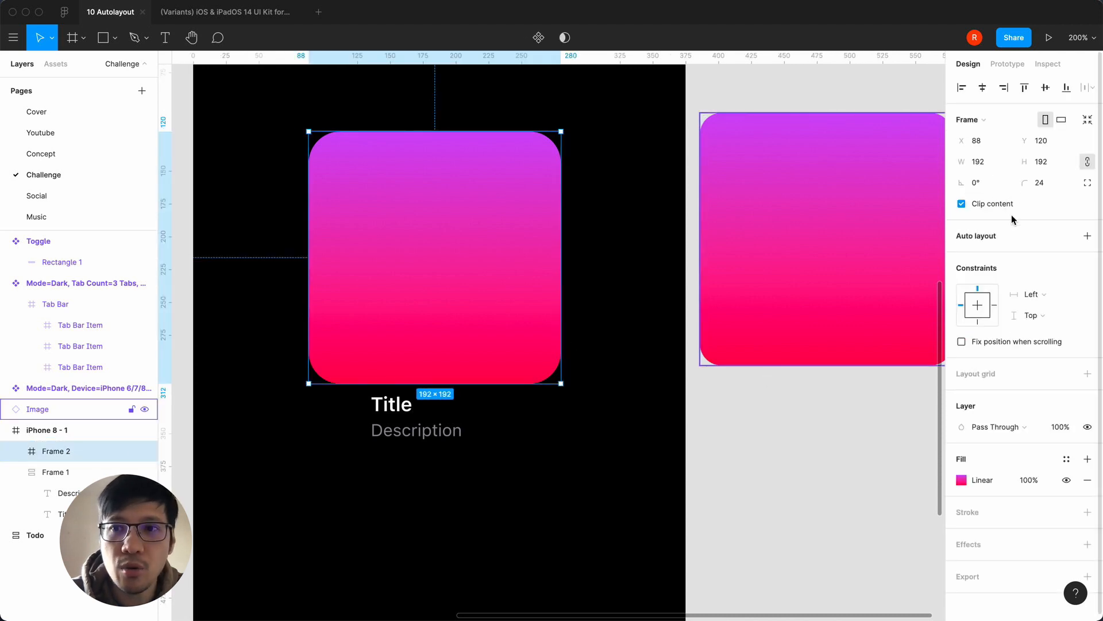
Set the gradient frame's corner radius to 16
click(1052, 182)
text(16)
key(Return)
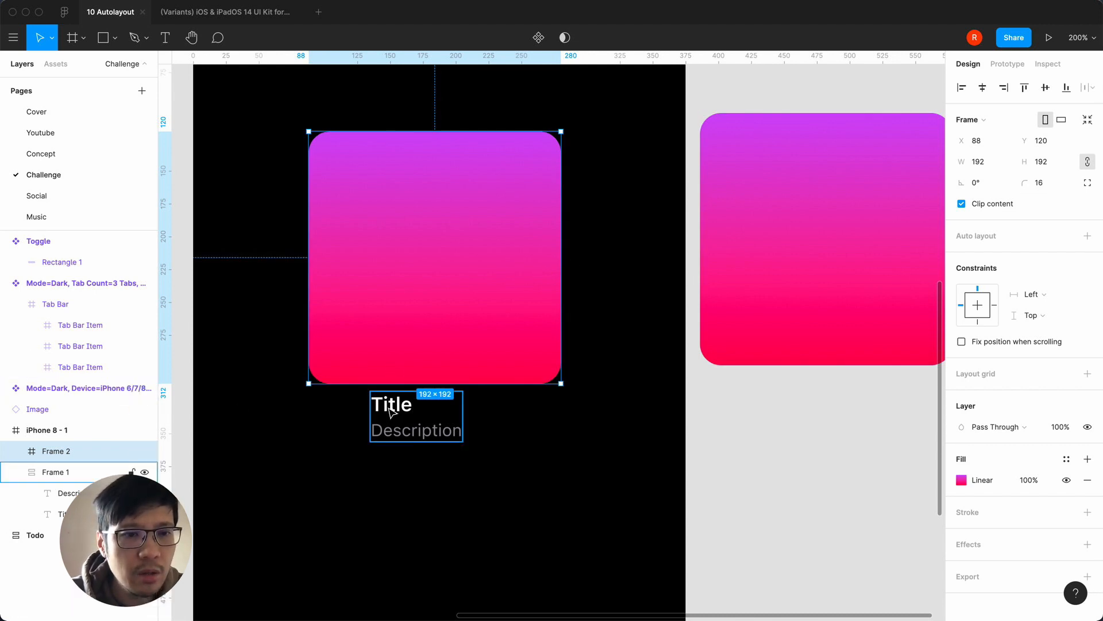
Wrap the gradient frame and the Title and Description caption frame in a vertical auto layout with 8 spacing between items
double_click(56, 472)
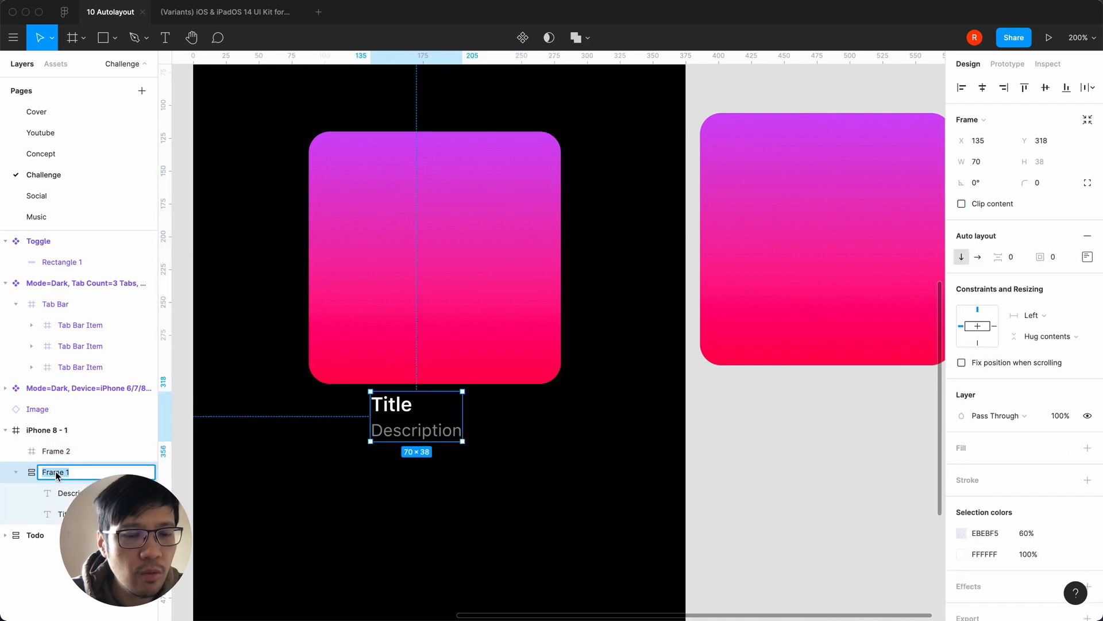
key(Escape)
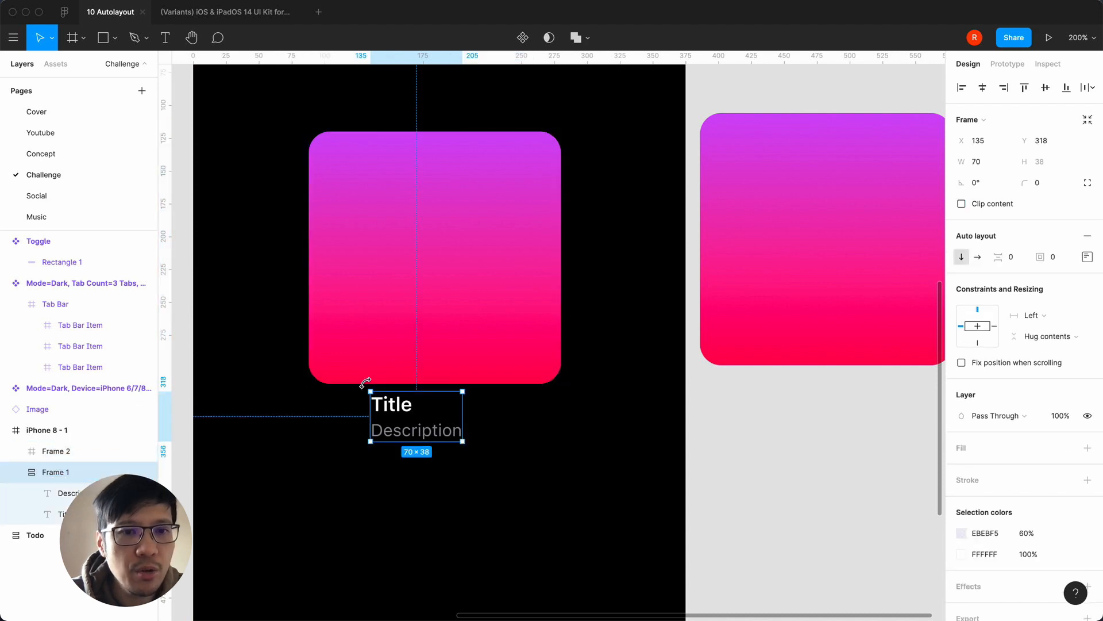
shift+click(420, 279)
key(shift+a)
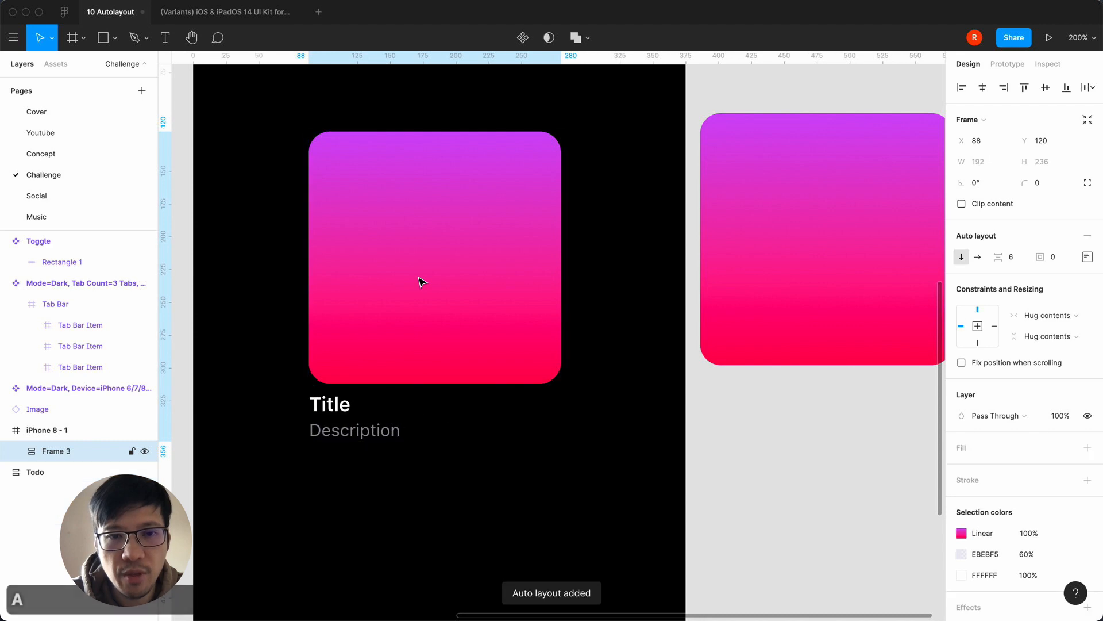
click(1013, 263)
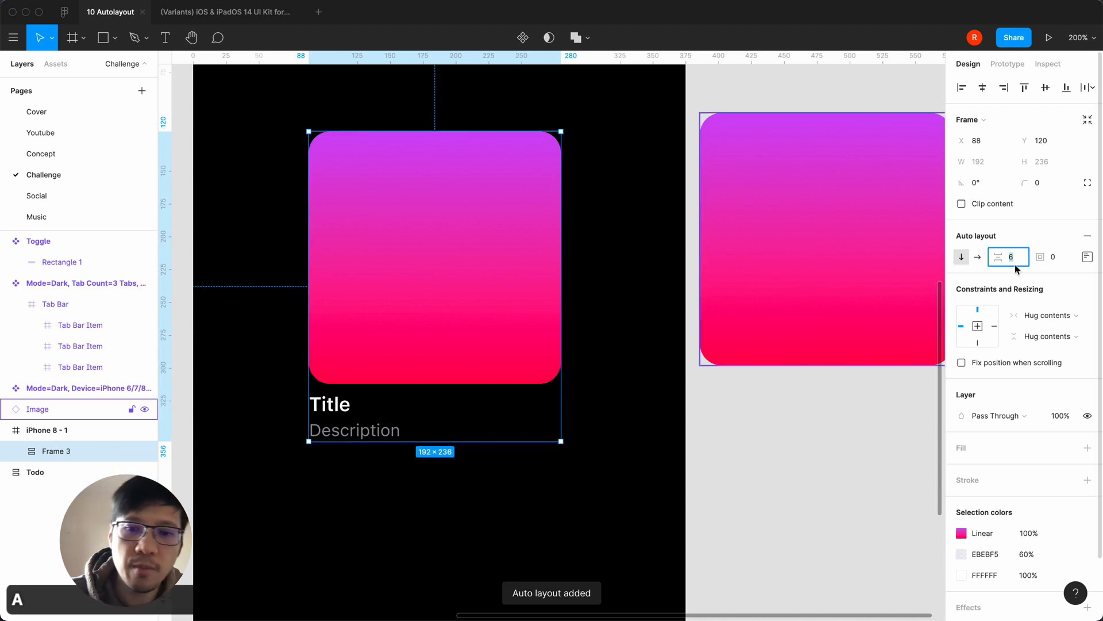
text(0)
key(Return)
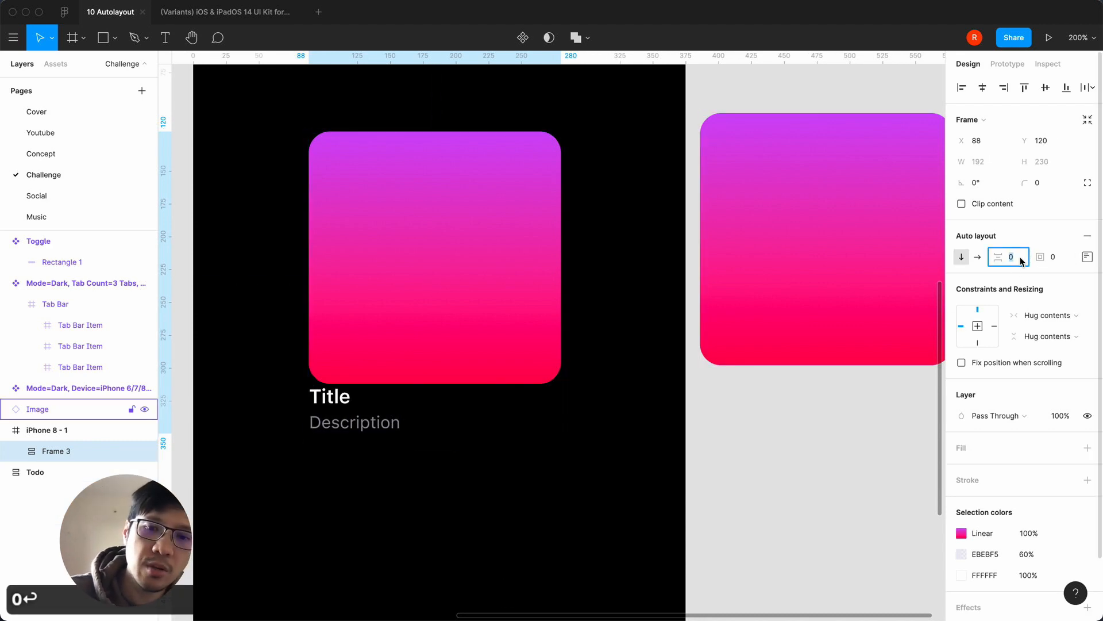
text(8)
key(Return)
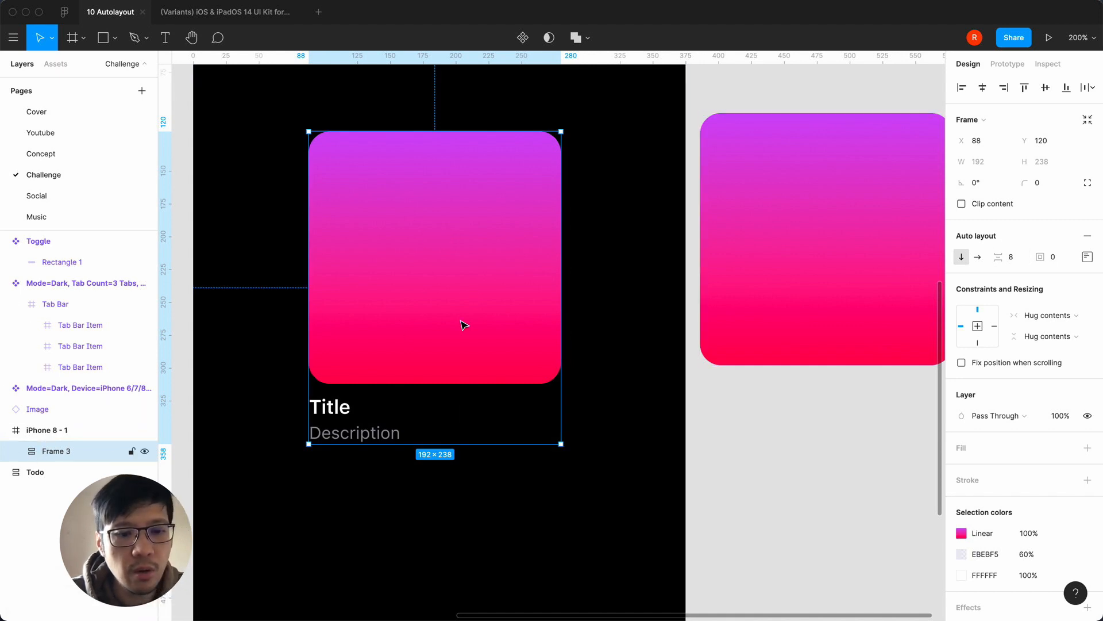
Convert the captioned auto layout frame into a component named Image and delete the old image copy beside the phone
key(super+alt+k)
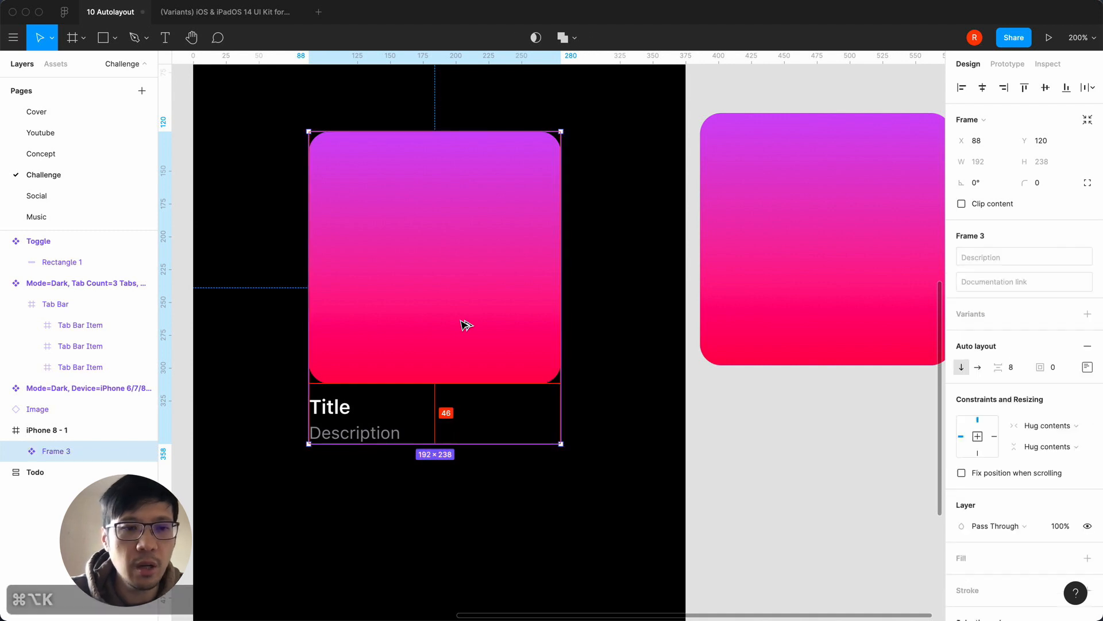
double_click(74, 451)
text(Image)
key(Return)
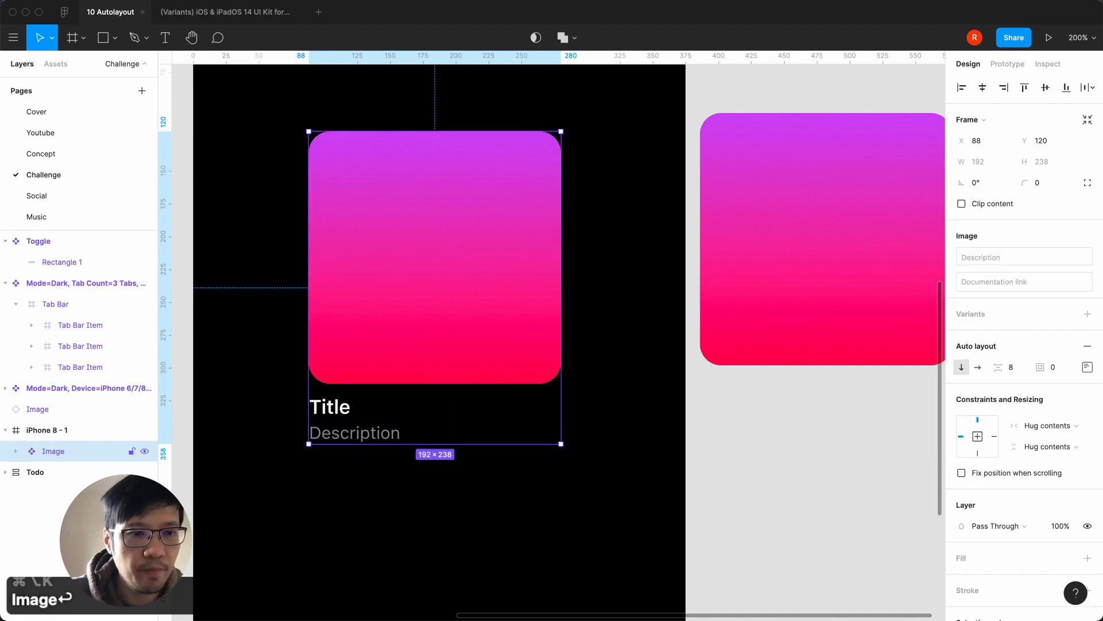
click(795, 224)
key(BackSpace)
Try moving the Image component out beside the iPhone 8 frame, then undo the move
click(404, 246)
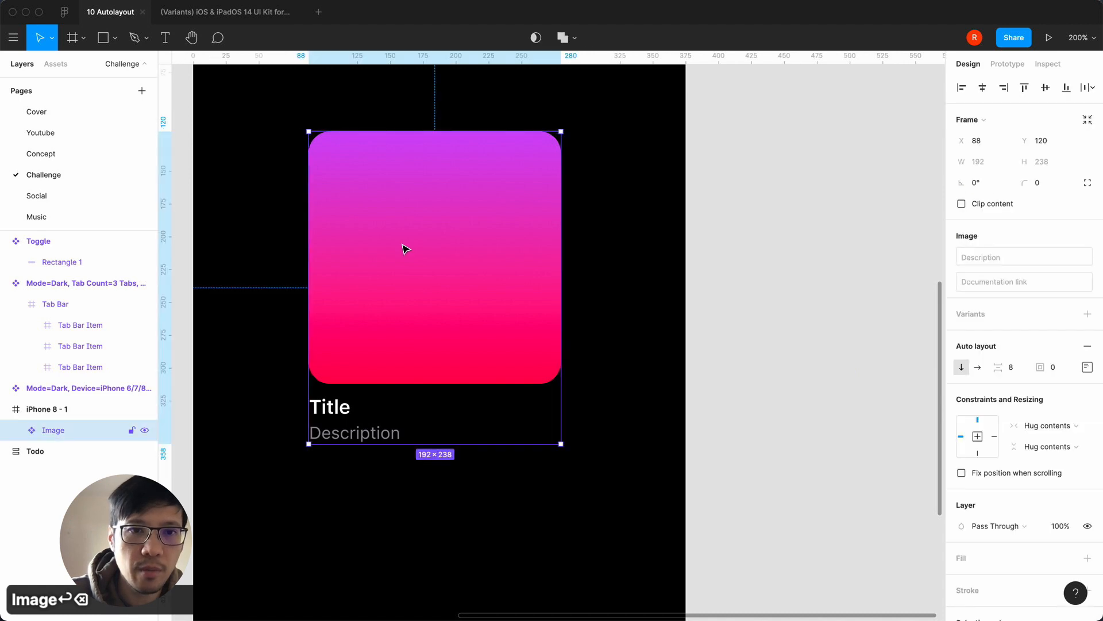
drag(404, 247, 805, 247)
key(super+z)
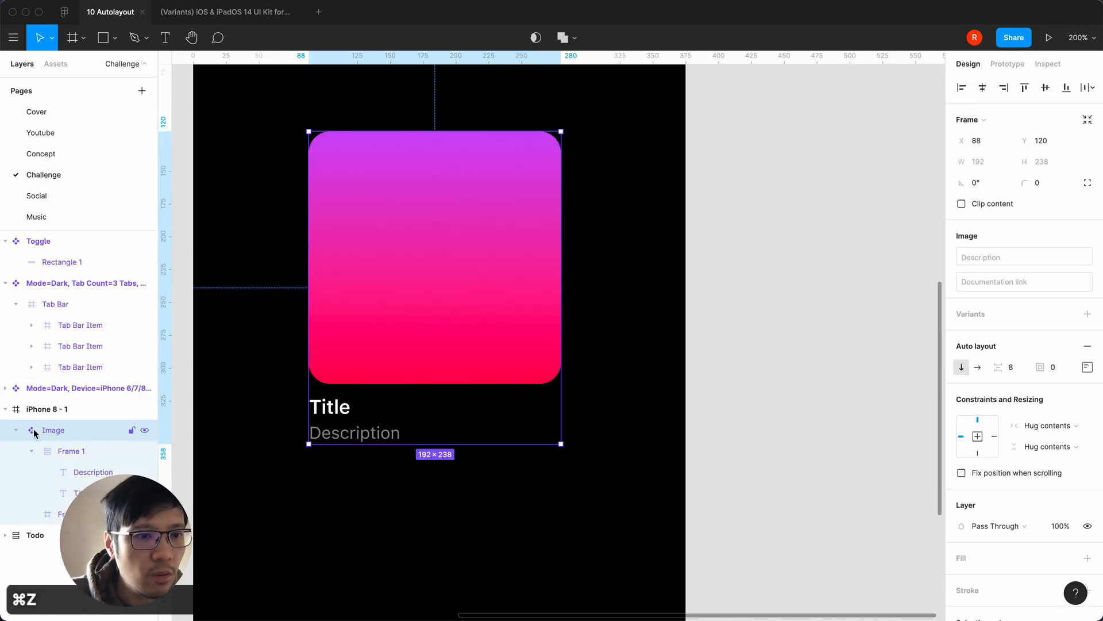
Move the Image component out of the iPhone 8 frame and back in near its upper-left corner, at about X 33, Y 26
drag(438, 222, 815, 227)
click(719, 381)
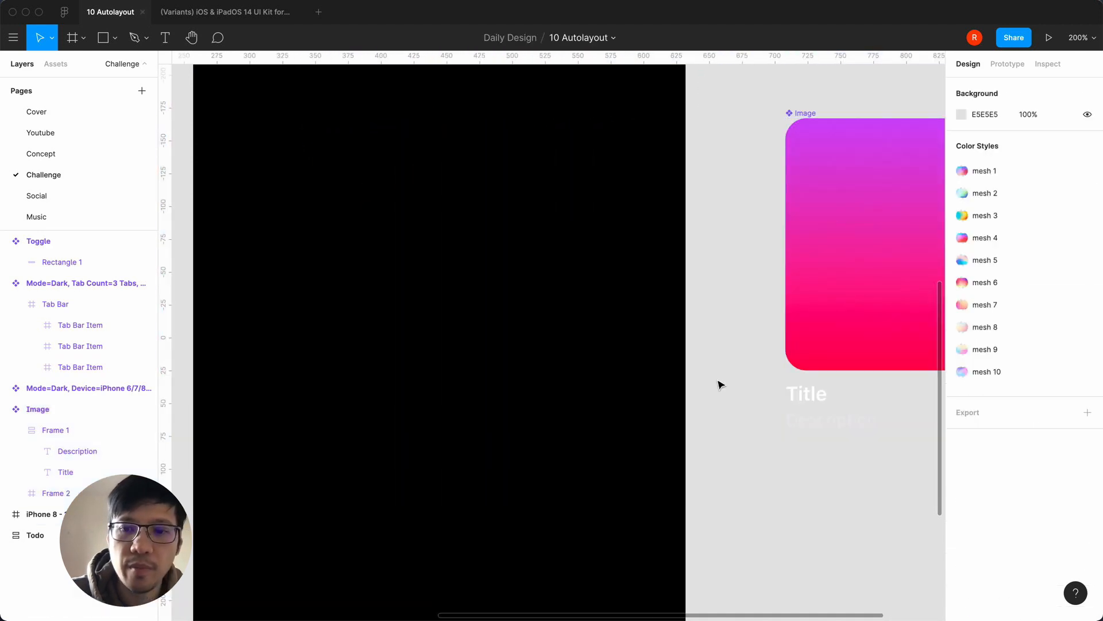
key(shift+0)
click(732, 232)
drag(719, 269, 446, 214)
click(663, 231)
Add a second variant to the captioned Image component
key(super+equal)
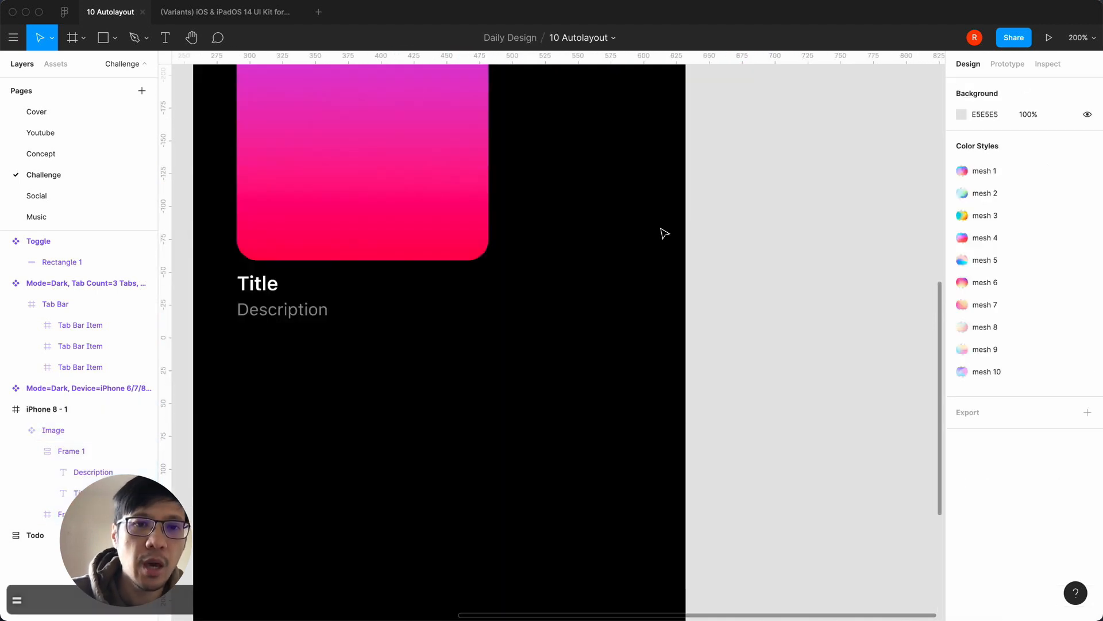
key(shift+0)
scroll(664, 233, left, 2)
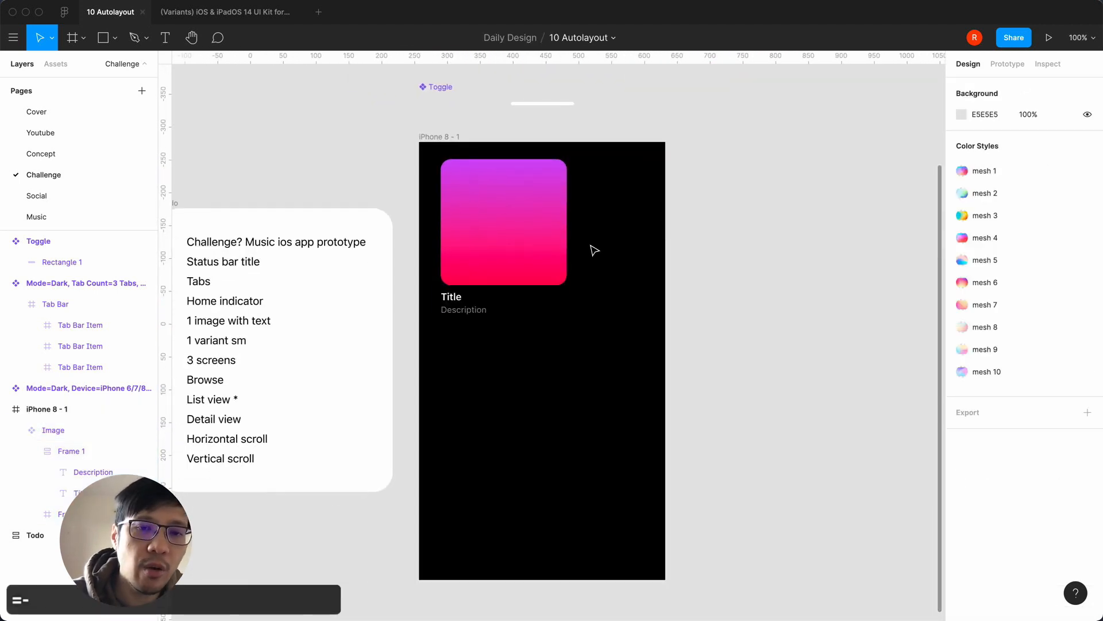
click(519, 250)
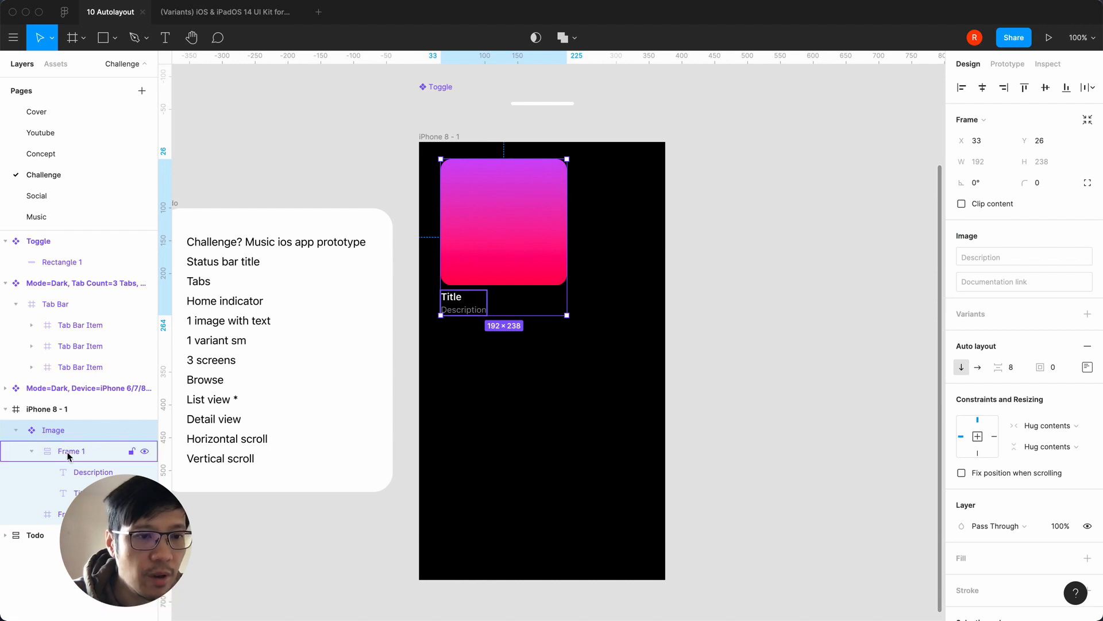
click(1087, 314)
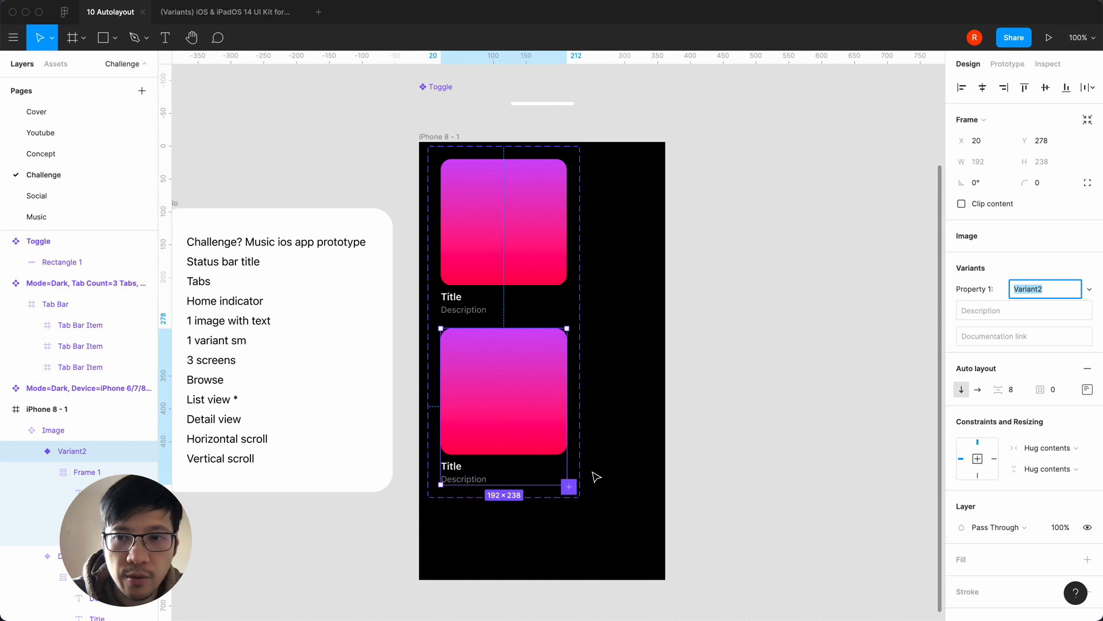
Resize the gradient image in the second Image variant to 48 × 48 and set its corner radius to 8
double_click(512, 416)
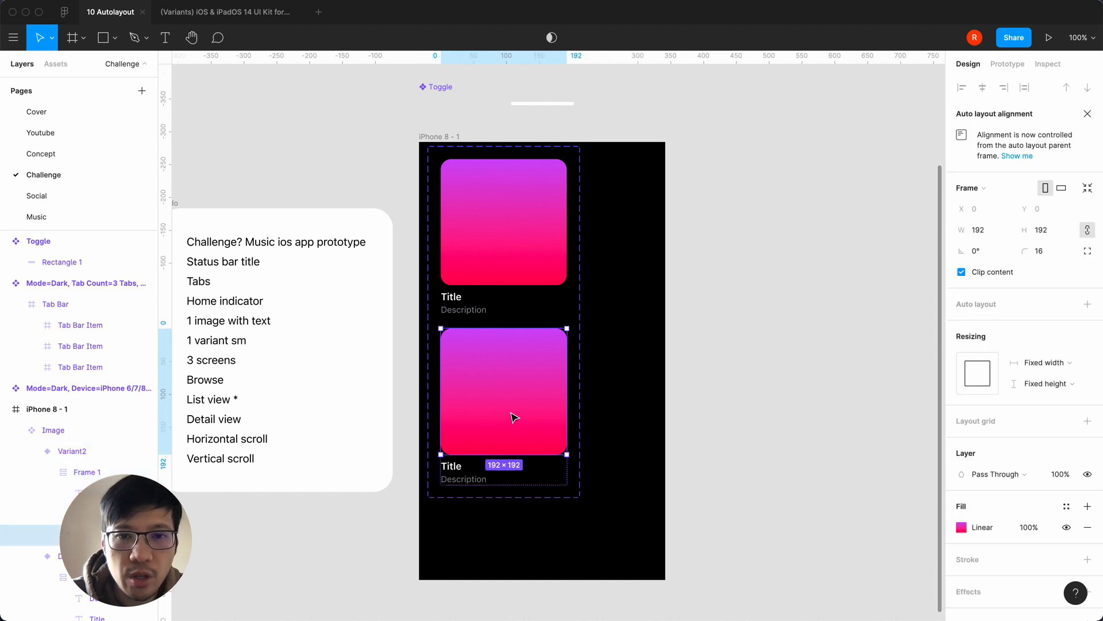
text(48)
key(Return)
click(1055, 246)
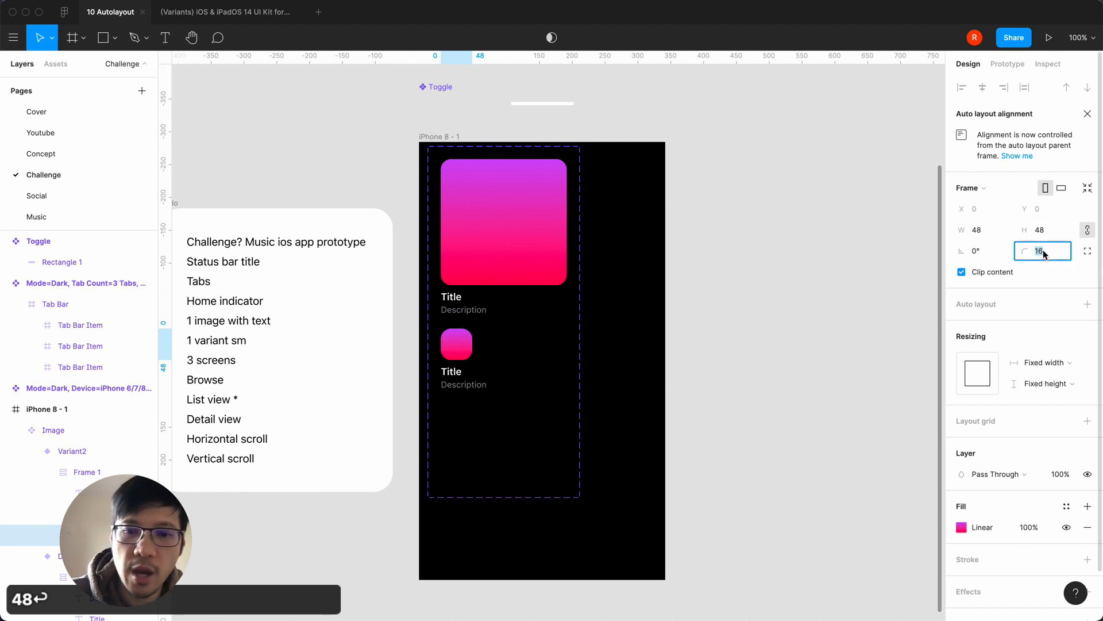
text(8)
key(Return)
click(839, 353)
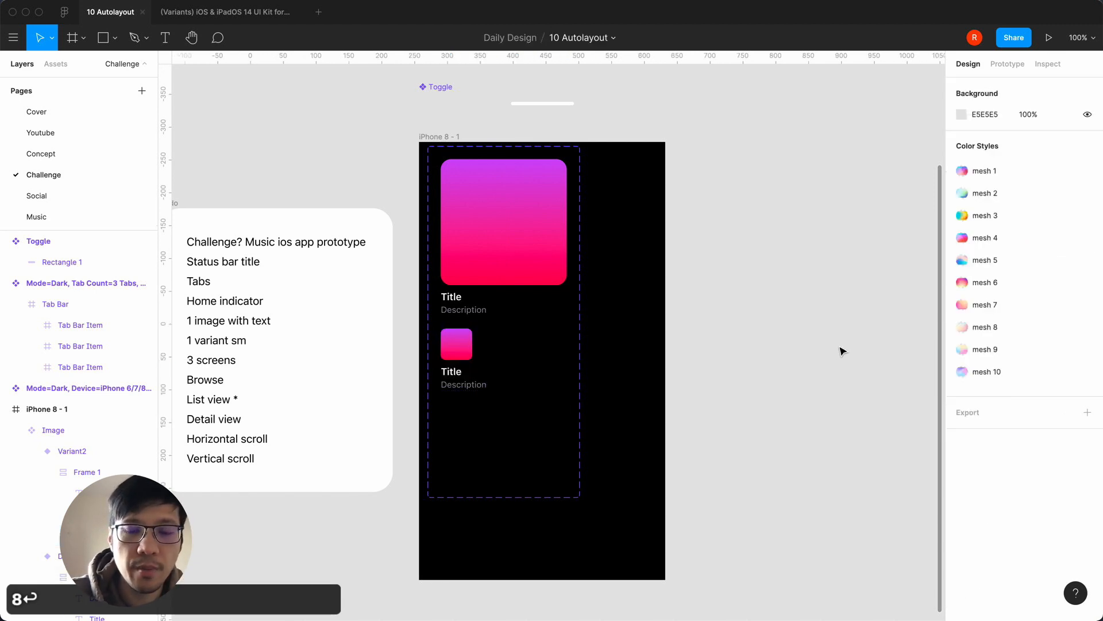
Switch the second Image variant to a horizontal auto layout with left, vertically centred alignment and 16 spacing between items
key(equal)
click(357, 426)
click(356, 426)
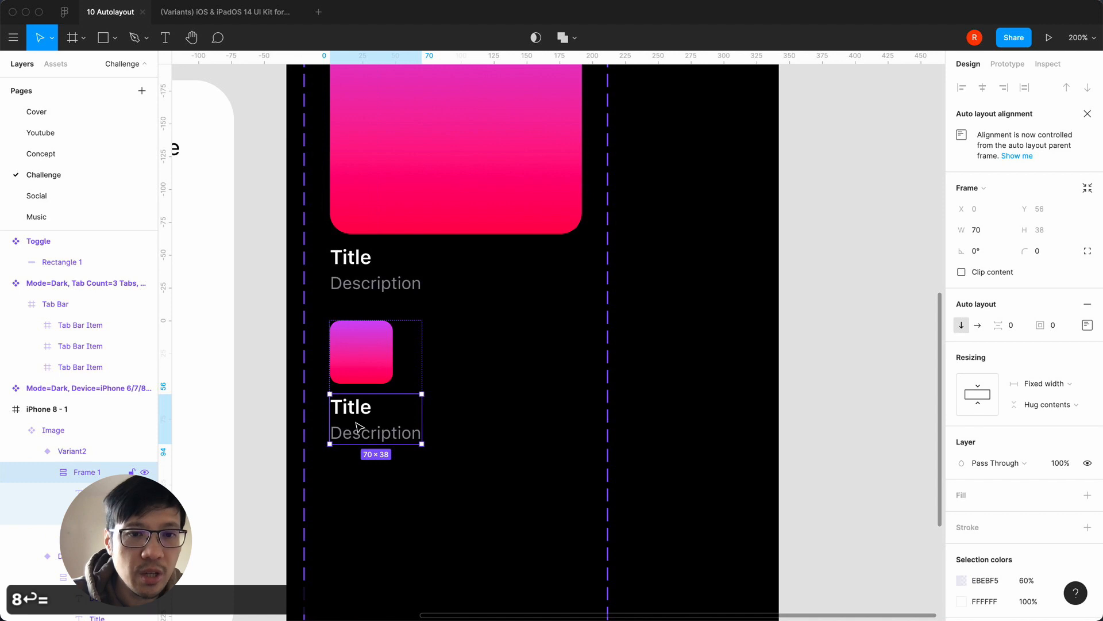
click(426, 364)
click(410, 368)
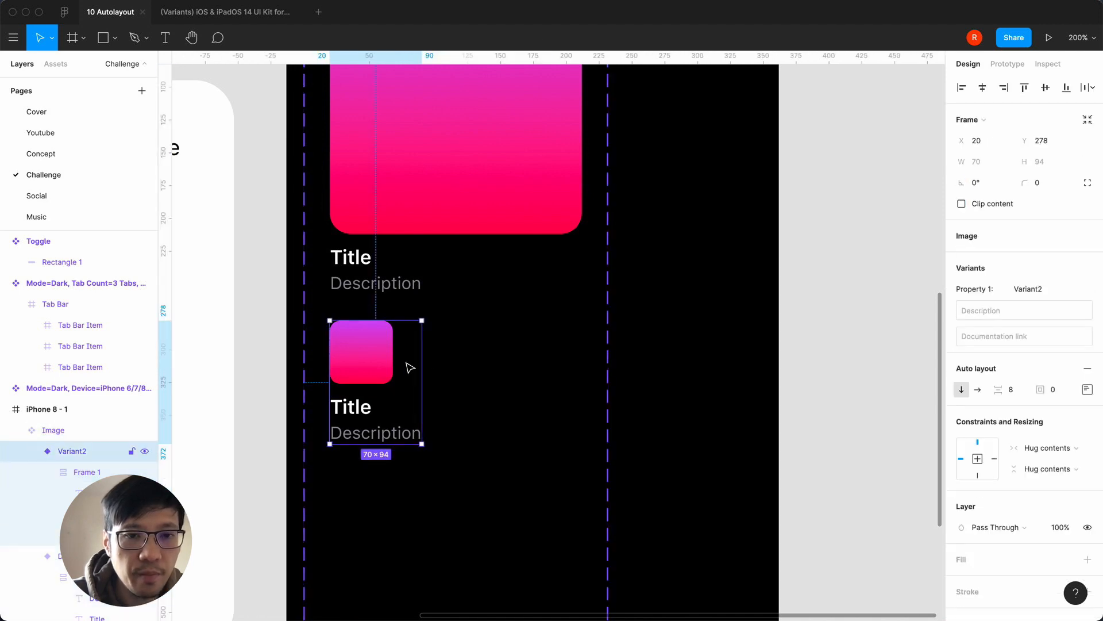
click(978, 390)
click(1084, 390)
click(1026, 450)
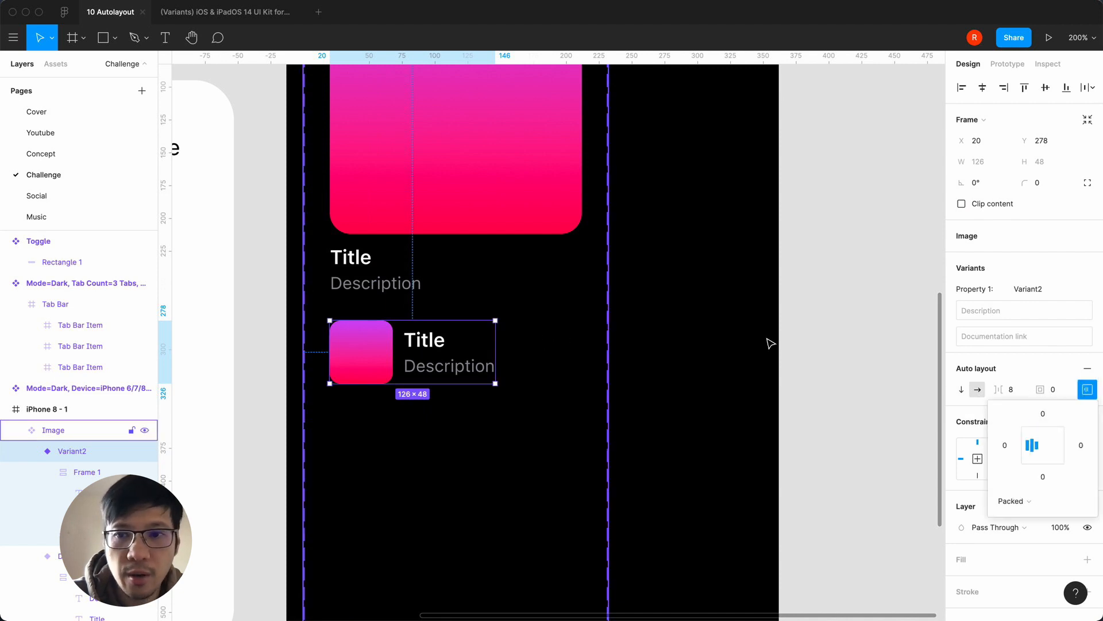
click(1012, 391)
text(16)
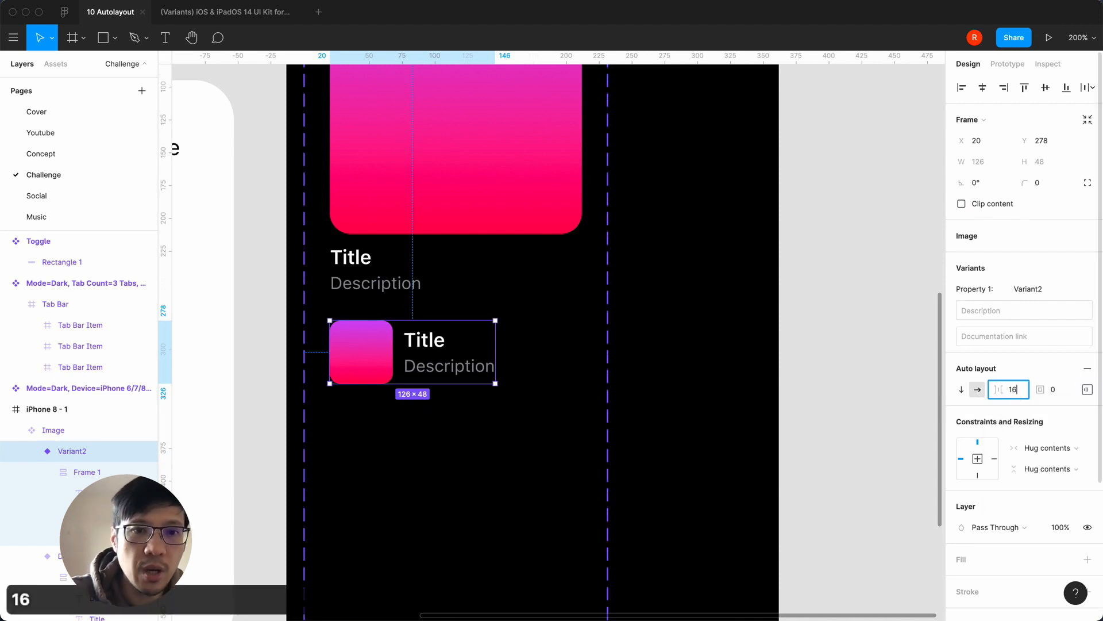
click(824, 405)
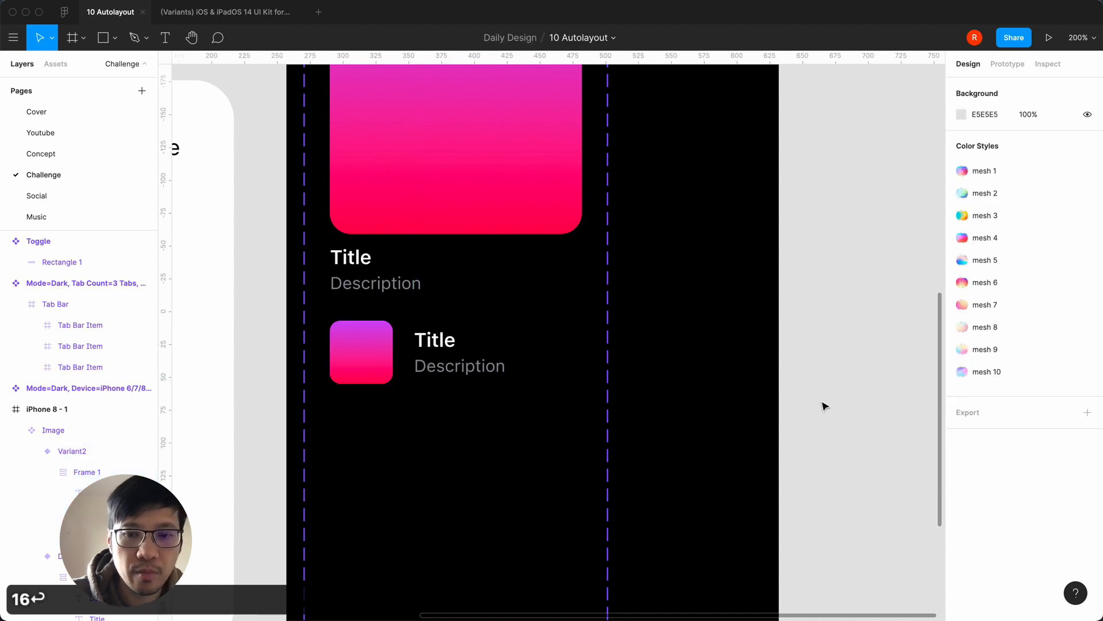
Give the second Image variant a fixed width of 375
click(414, 352)
click(402, 357)
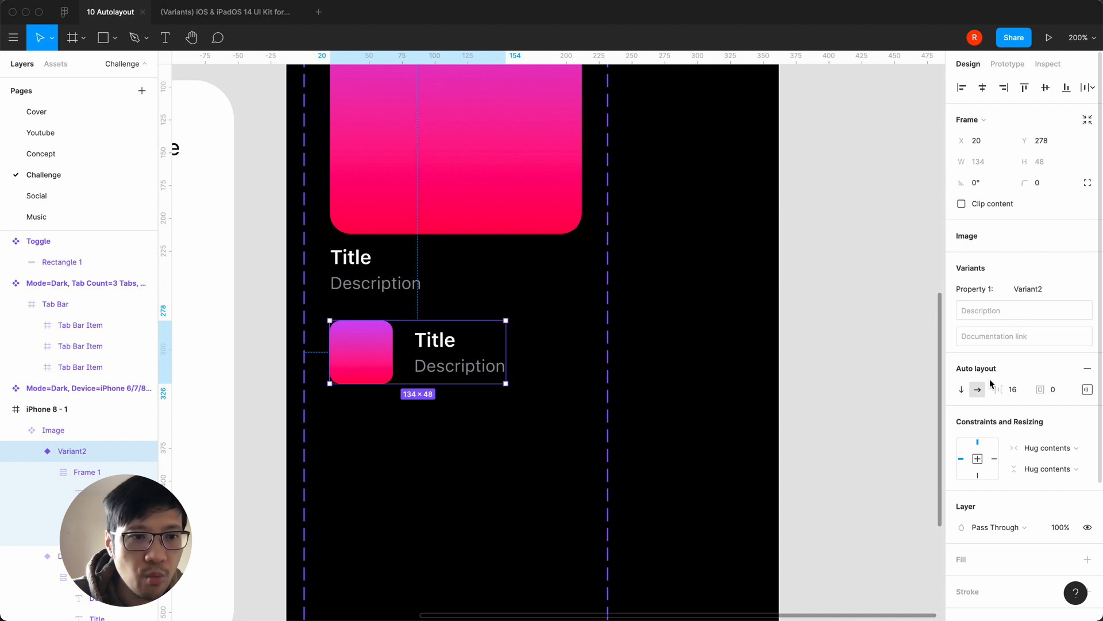
click(1052, 448)
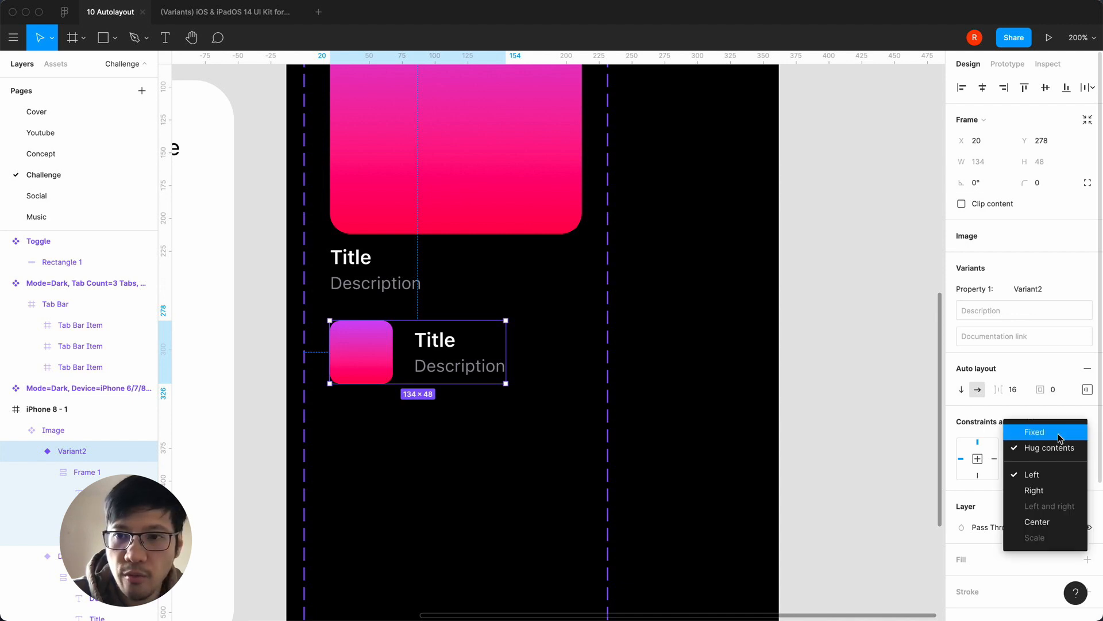
click(1038, 429)
click(987, 161)
text(375)
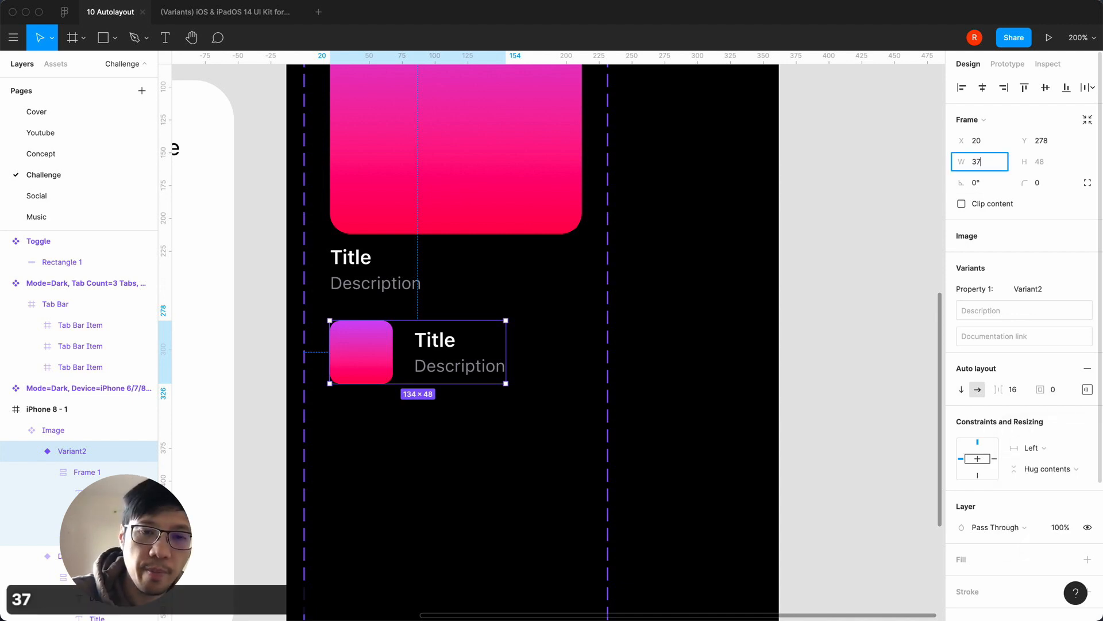
key(Return)
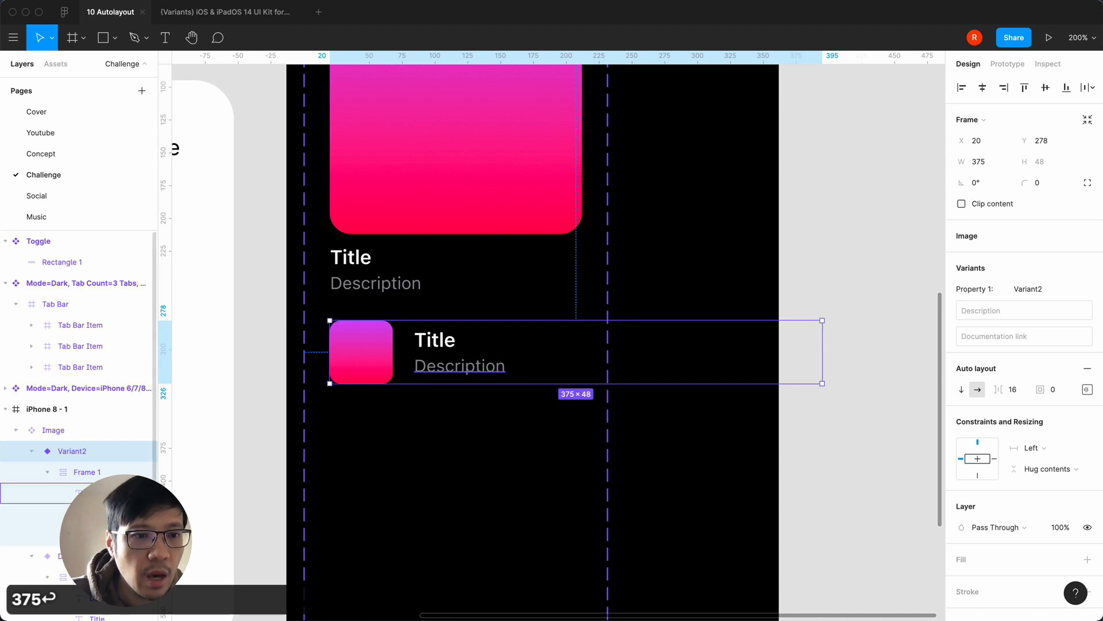
Make the title and description frame in the second variant fill its container horizontally
click(72, 471)
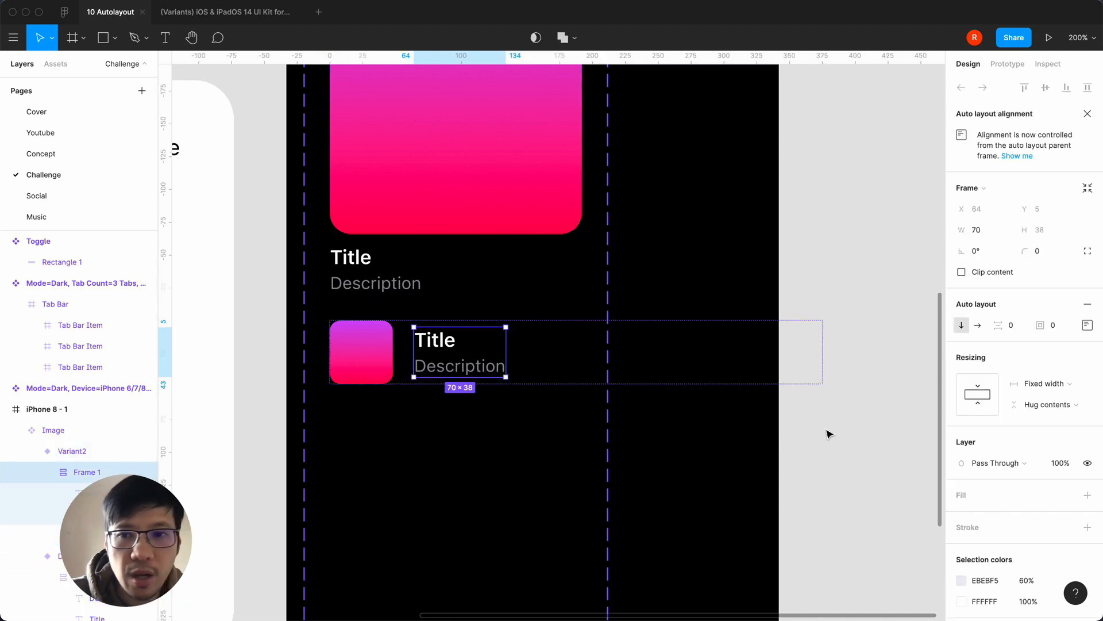
click(1042, 382)
click(1044, 414)
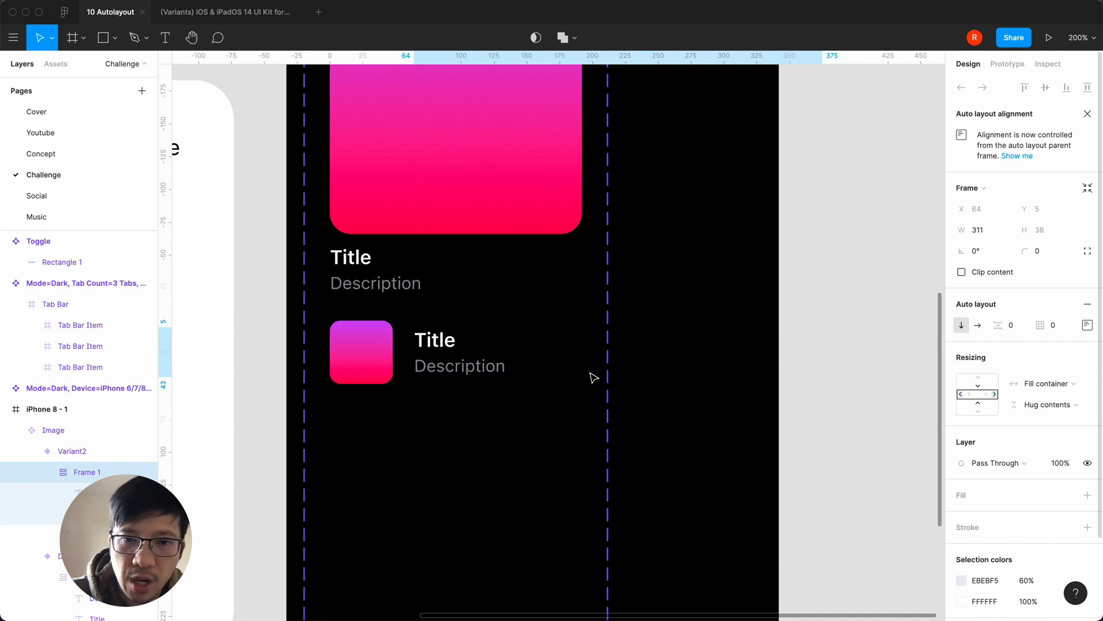
click(409, 372)
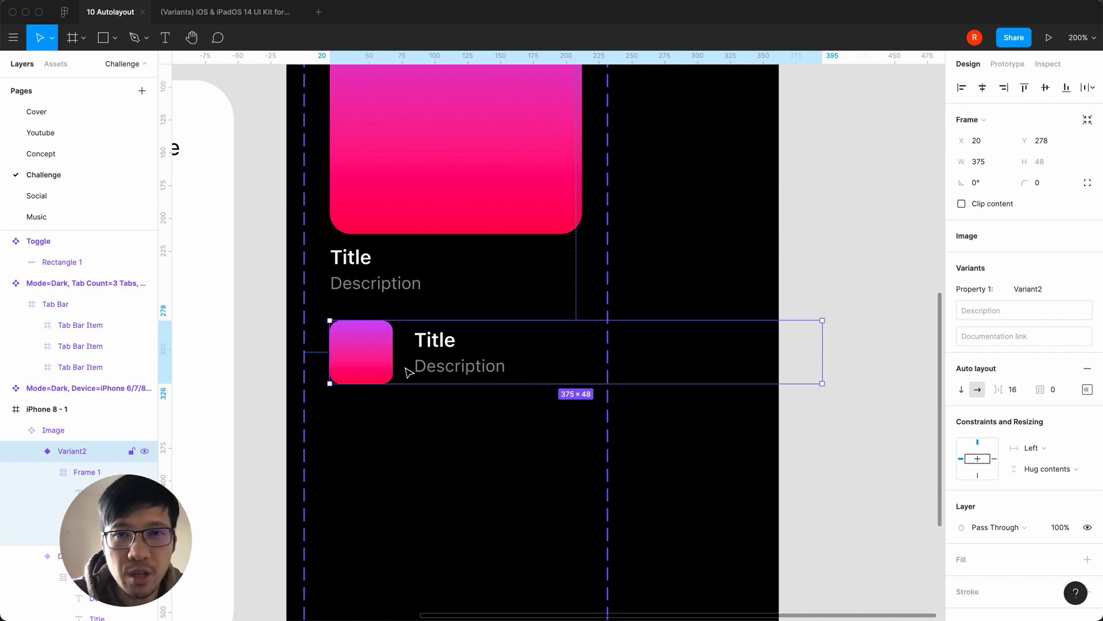
click(878, 333)
Set the auto layout padding of the second Image variant to 16 on all sides
key(minus)
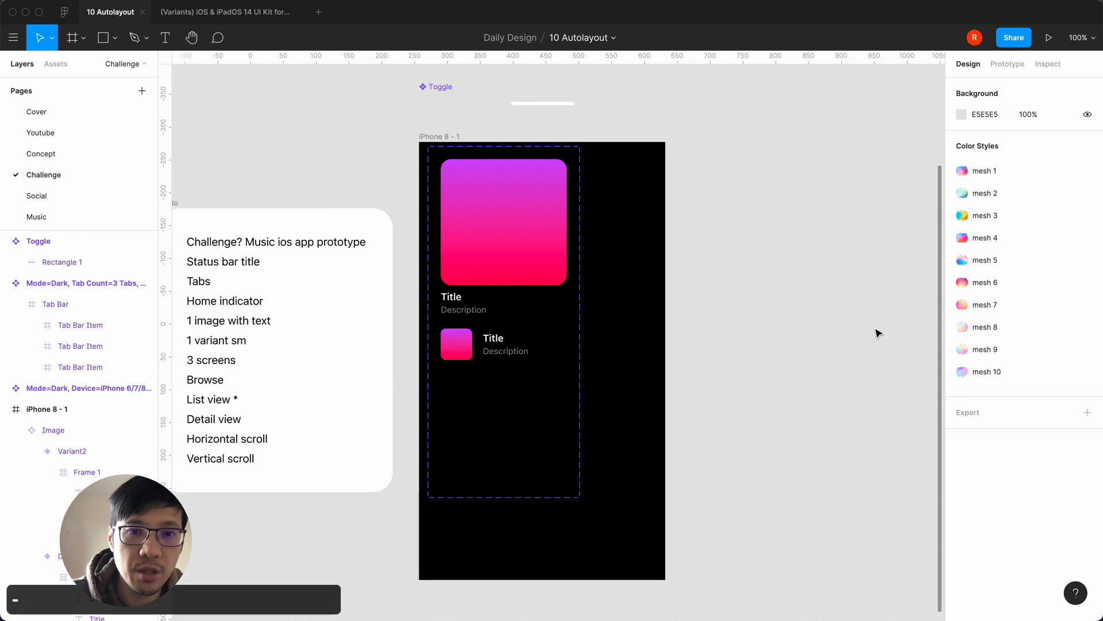
click(571, 313)
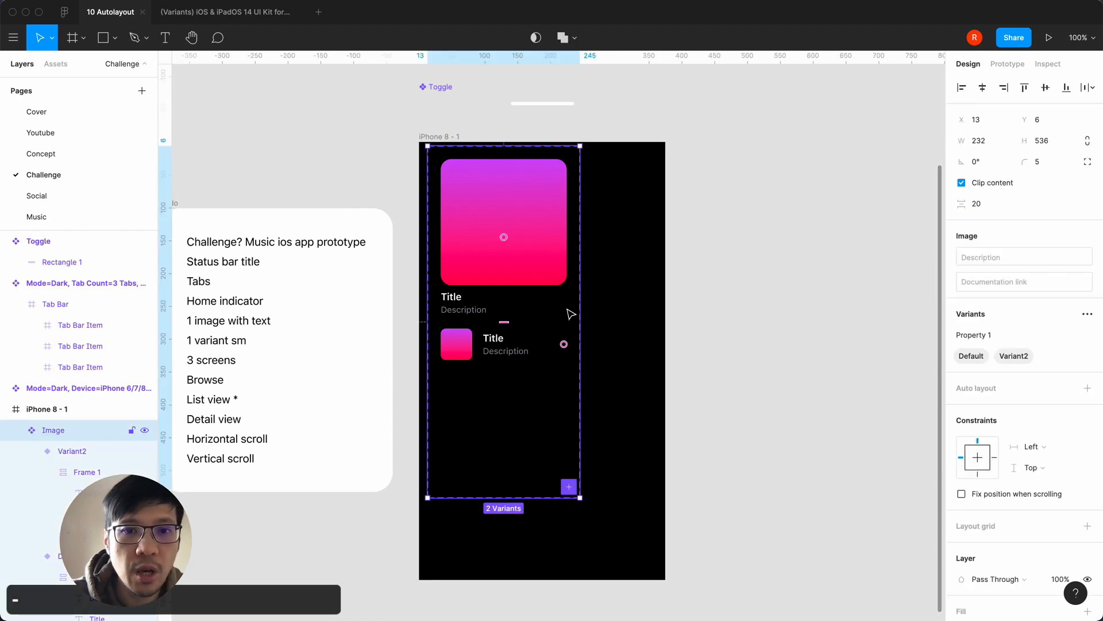
click(495, 346)
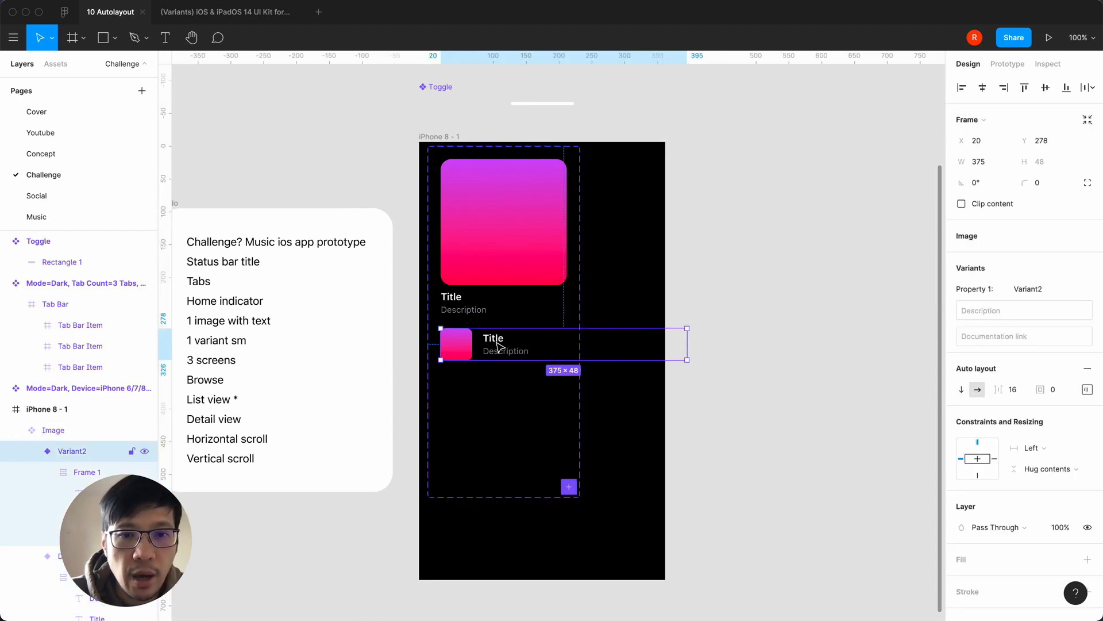
click(1087, 389)
text(16)
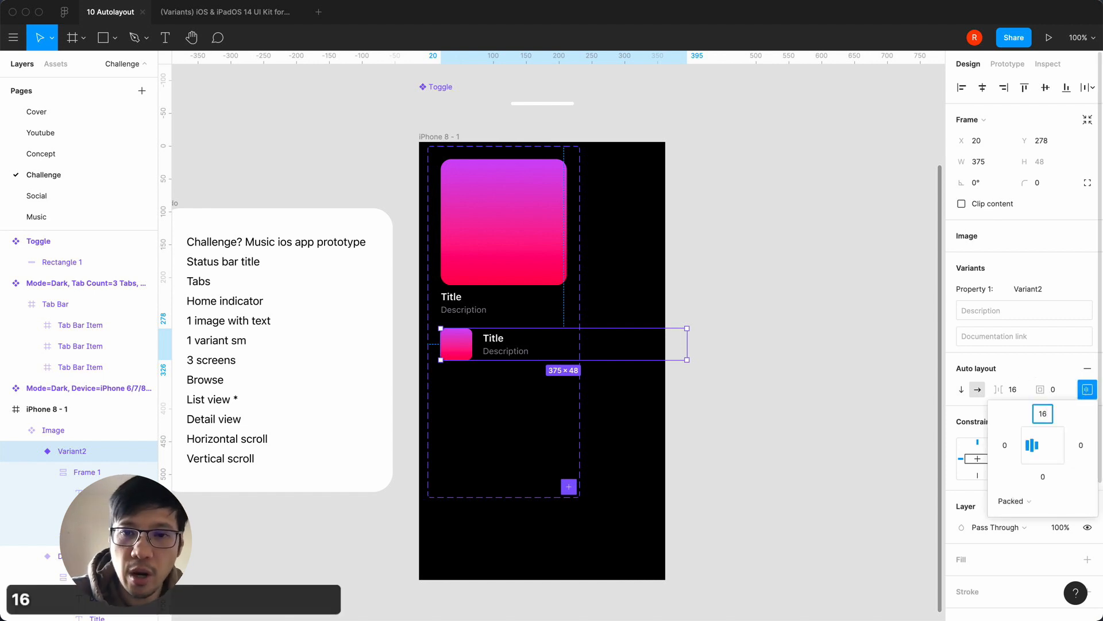
key(Return)
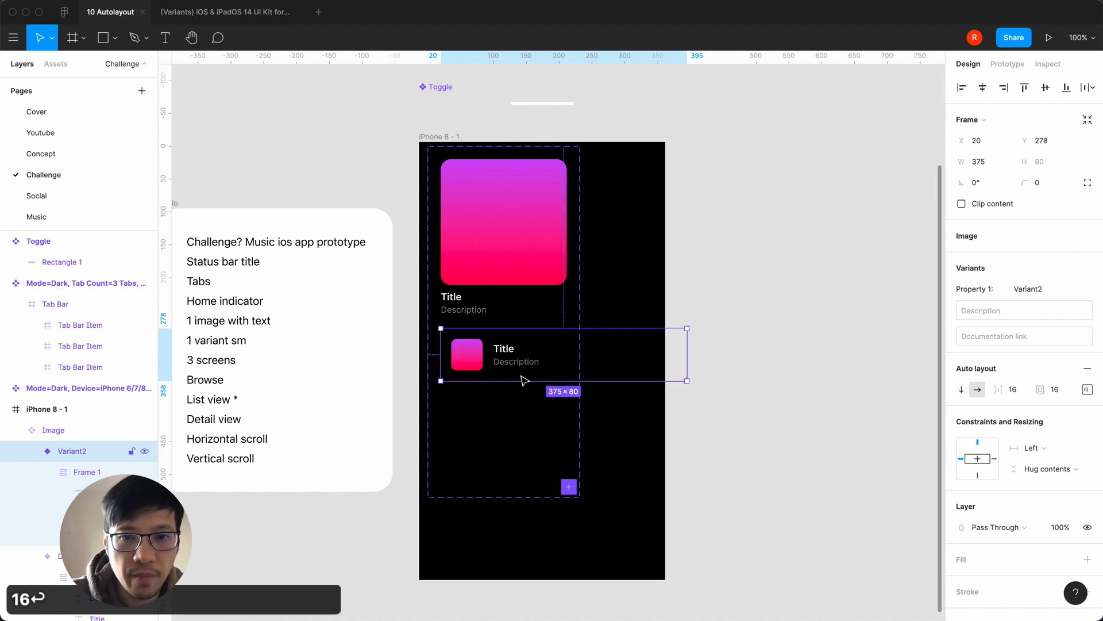
click(749, 344)
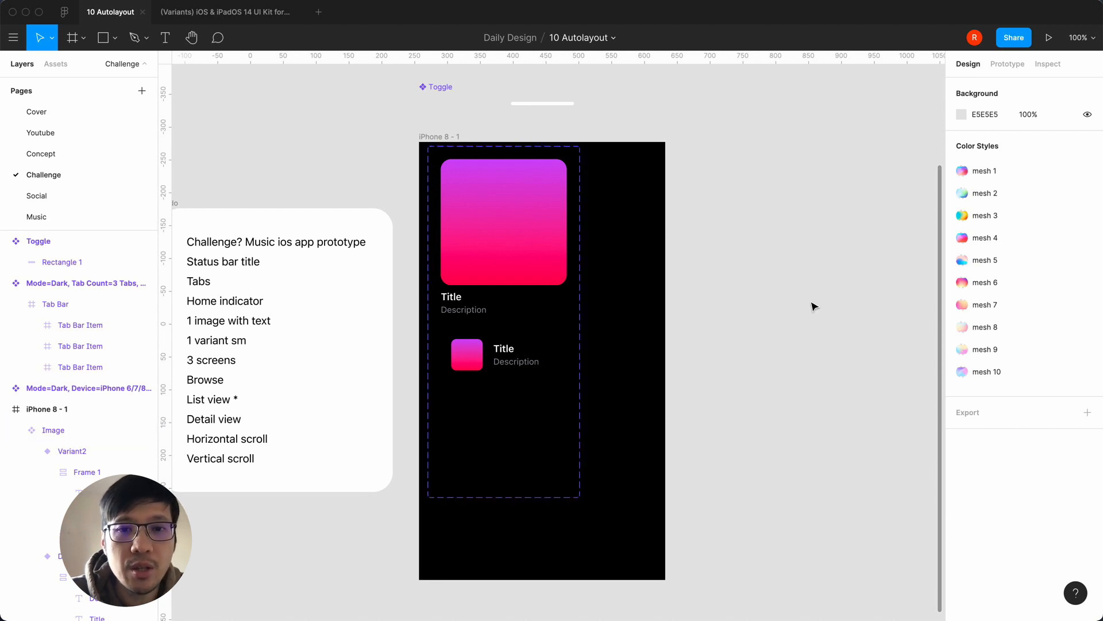
Add a second iPhone 8 frame and align its upper edge with the first phone frame at Y -277
scroll(812, 305, up, 3)
scroll(812, 305, up, 2)
scroll(812, 305, down, 3)
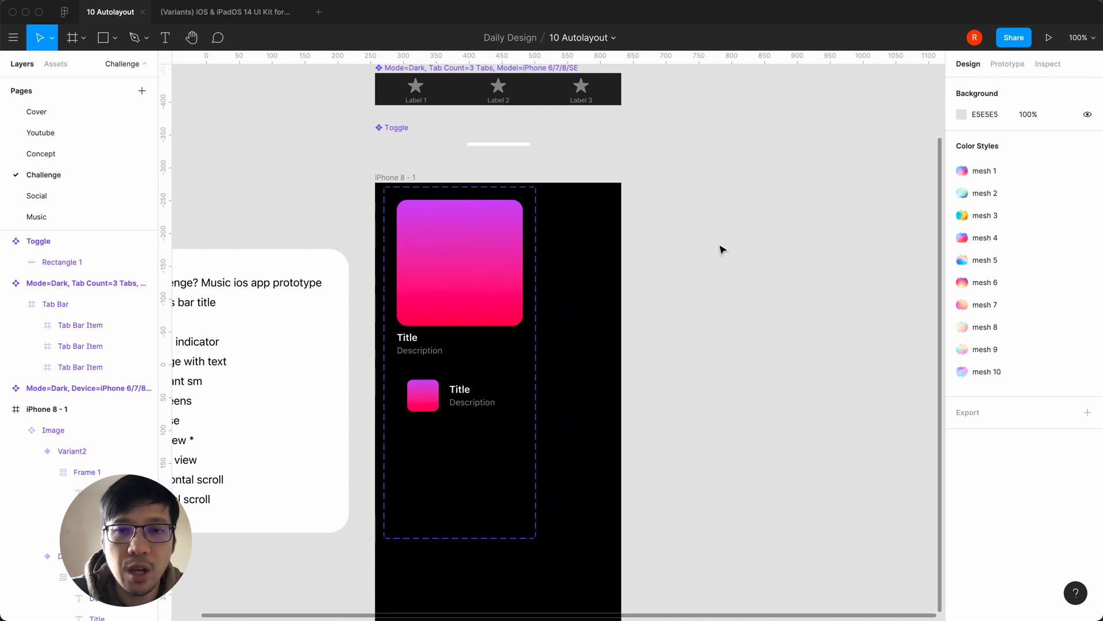
key(f)
click(965, 174)
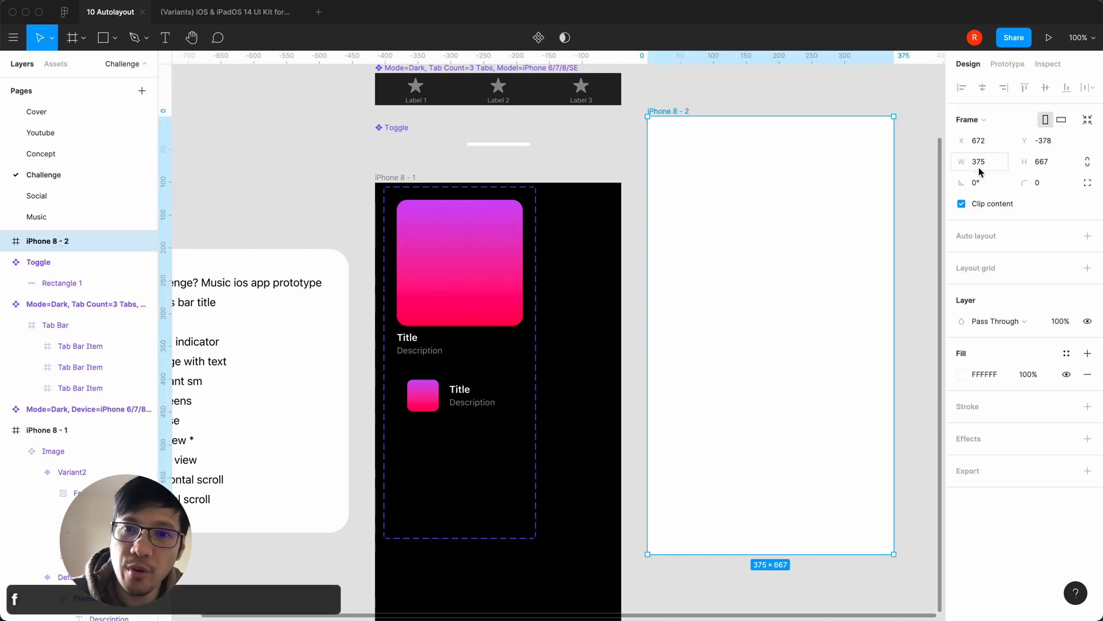
drag(746, 266, 745, 334)
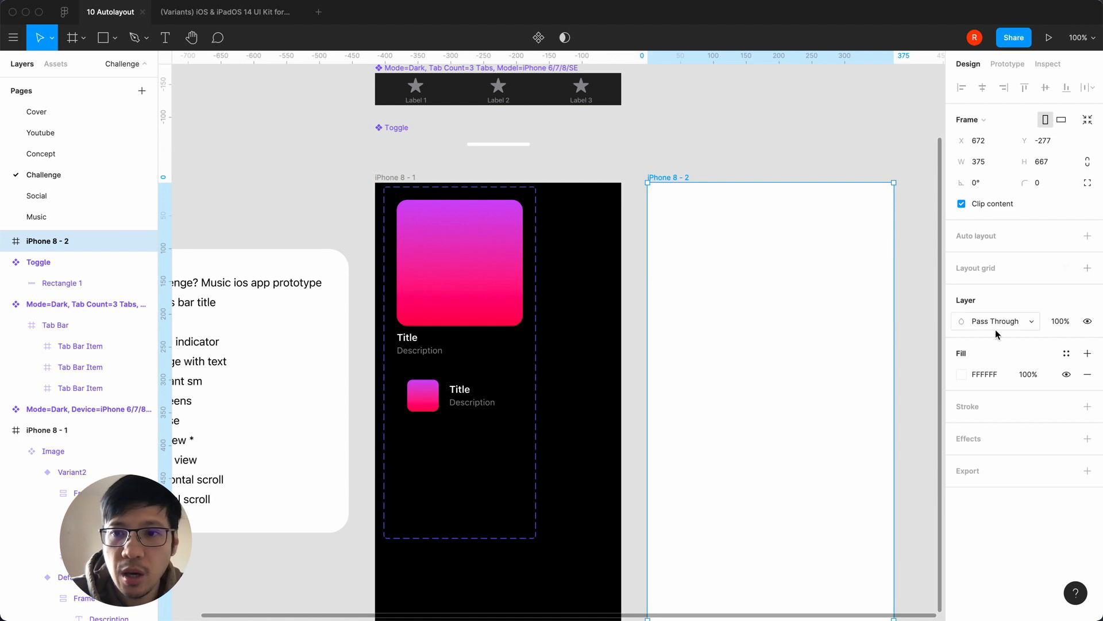
Fill the new iPhone 8 frame with the black sampled from the first phone frame
click(962, 374)
click(806, 474)
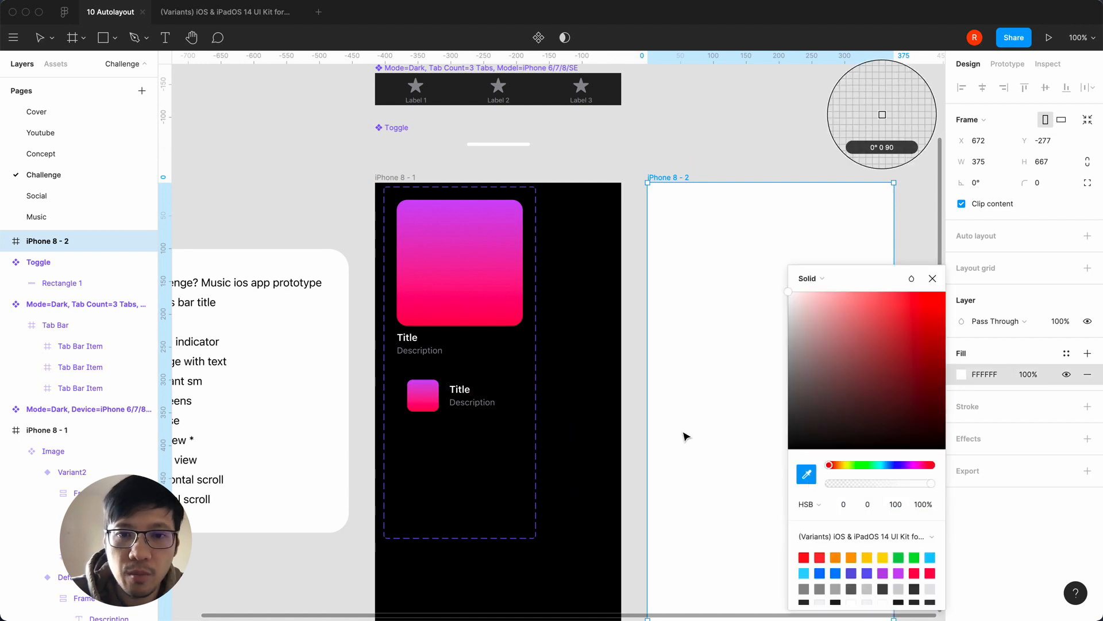
click(604, 405)
click(932, 278)
click(706, 139)
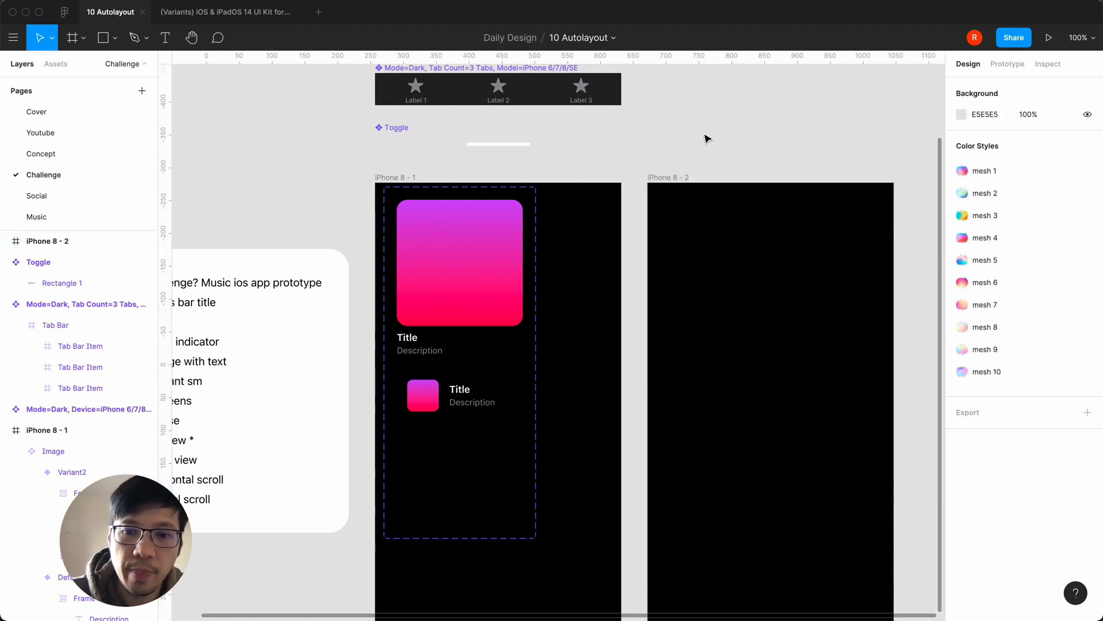
Place an instance of the dark Large Title navigation bar from the Challenge components near the upper edge of iPhone 8 - 2
key(minus)
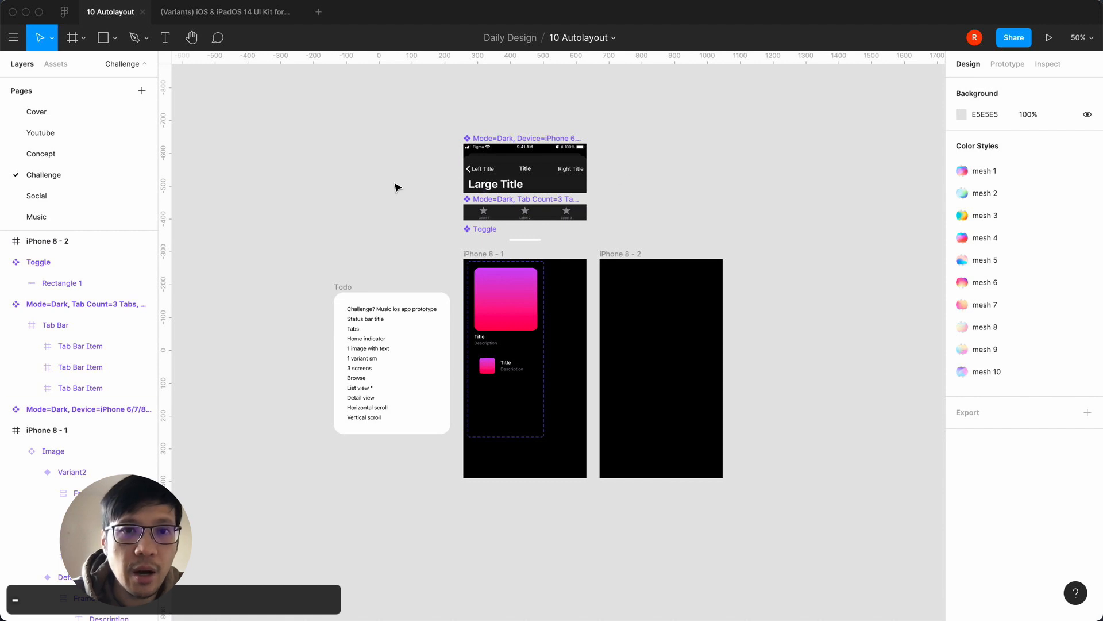
click(60, 64)
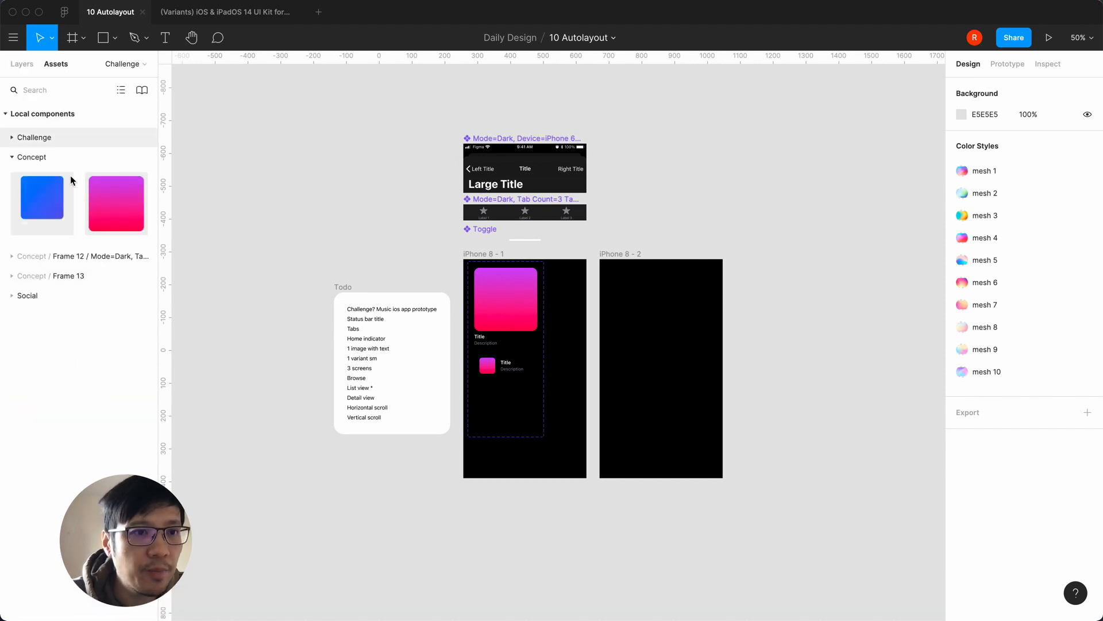
click(26, 157)
click(27, 137)
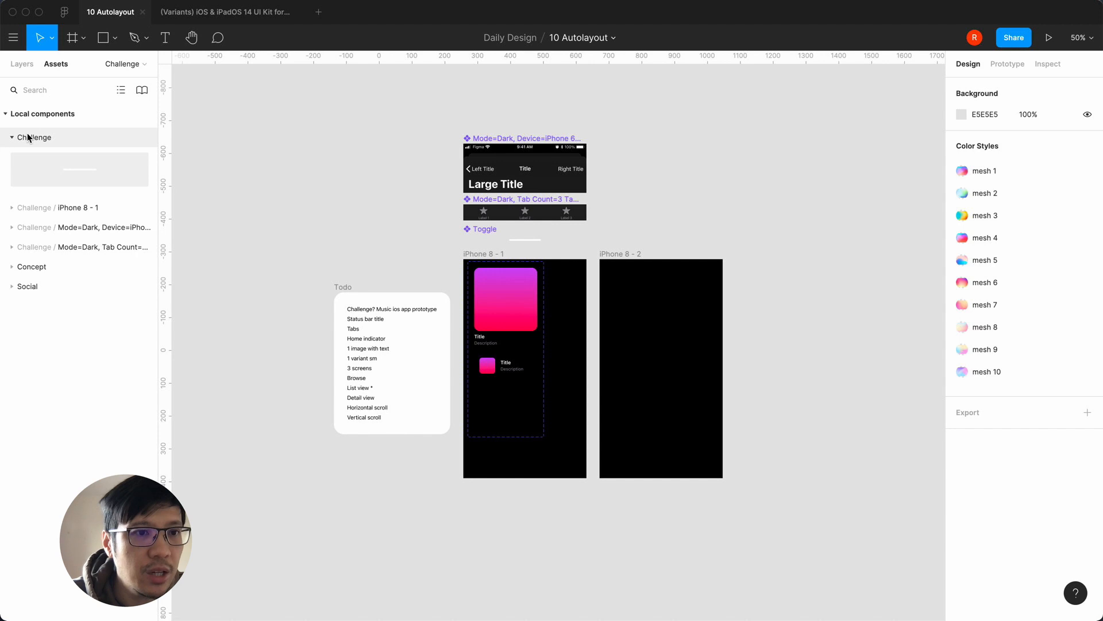
click(27, 134)
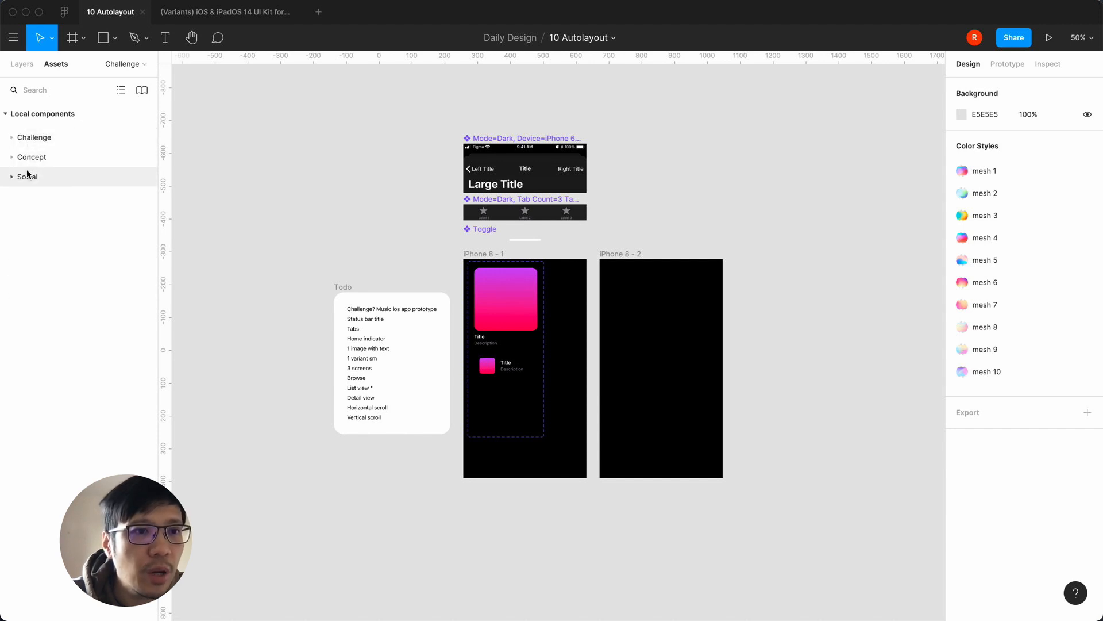
click(25, 174)
click(29, 136)
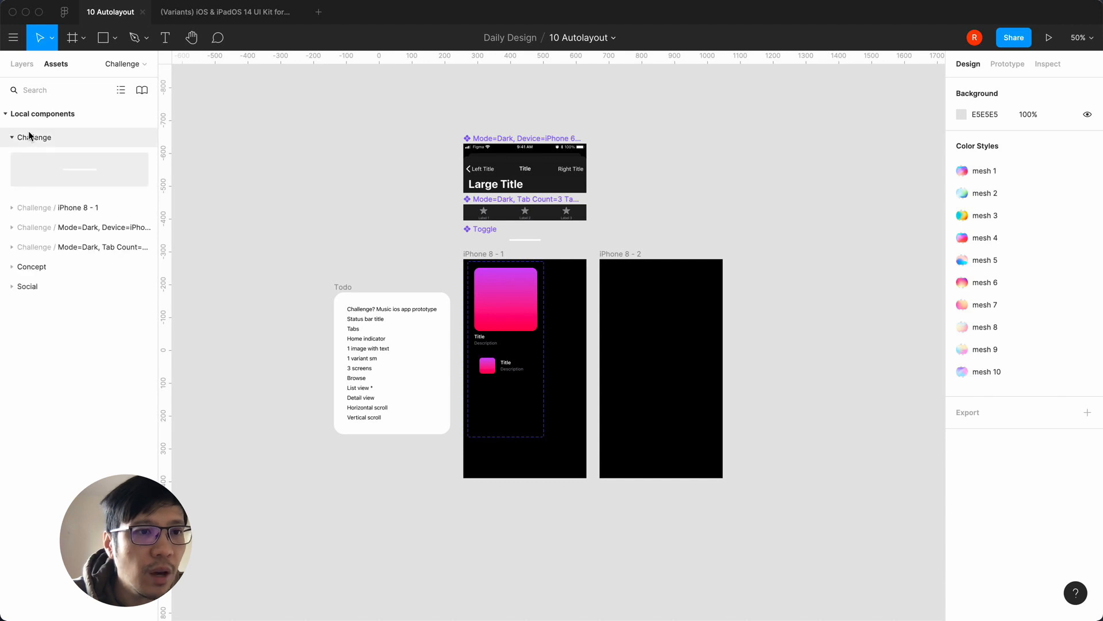
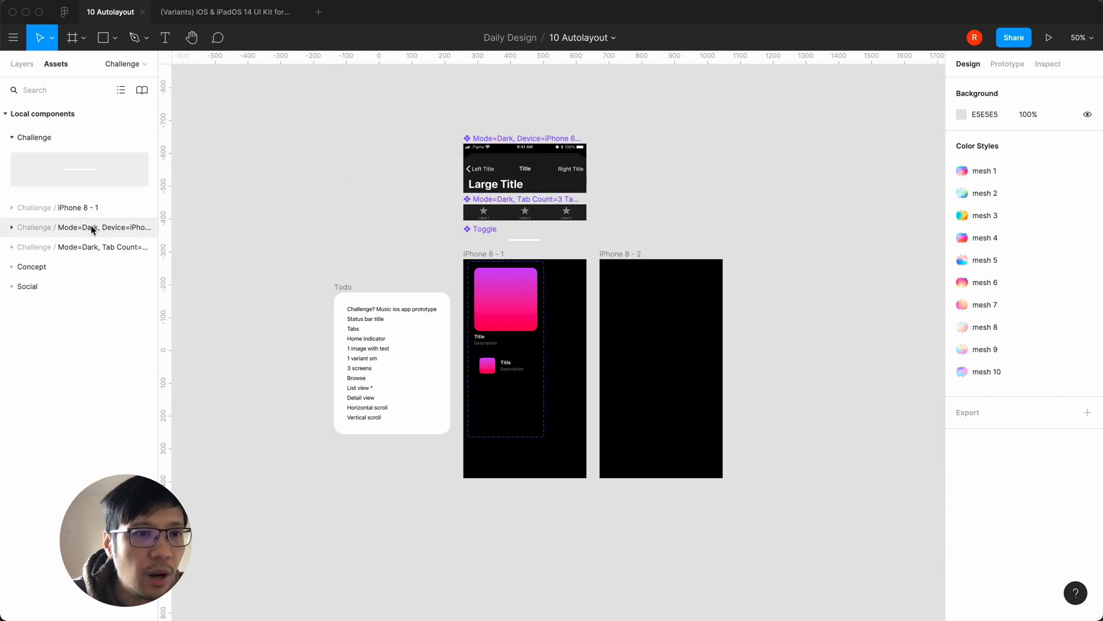
click(12, 228)
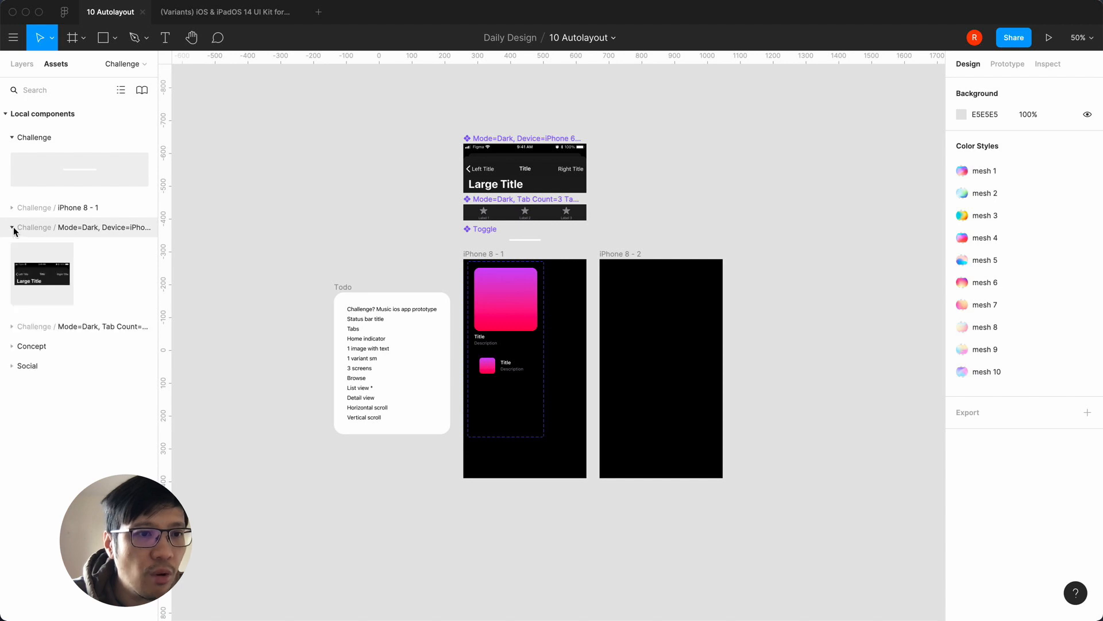
drag(28, 254, 649, 301)
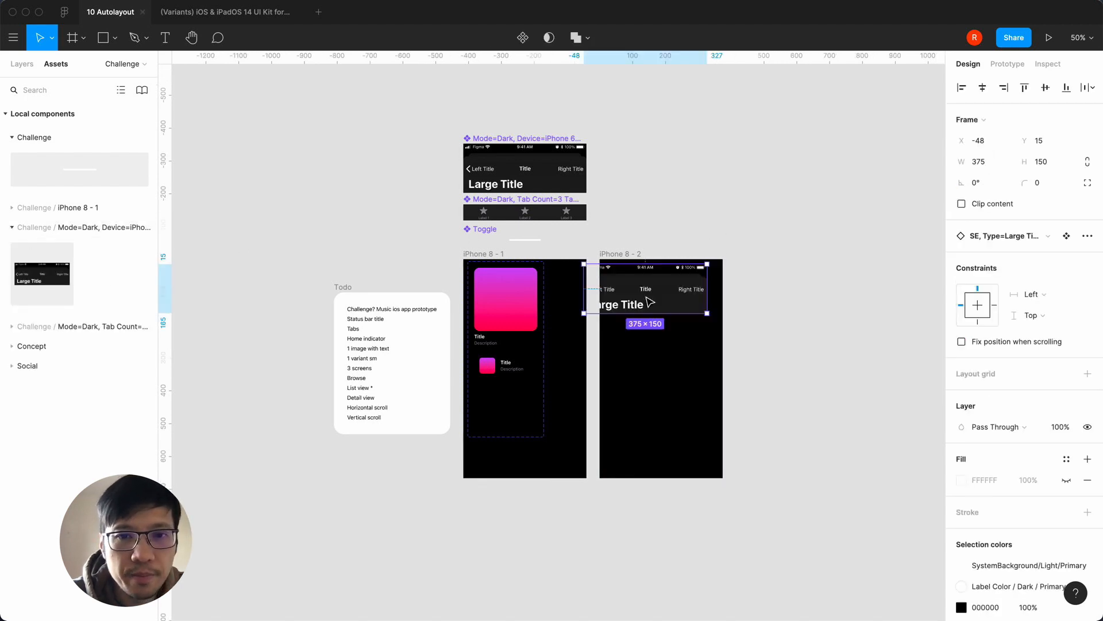
Place an instance of the dark three-tab tab bar component in the lower part of iPhone 8 - 2
click(12, 327)
drag(23, 347, 675, 426)
click(815, 285)
key(shift+0)
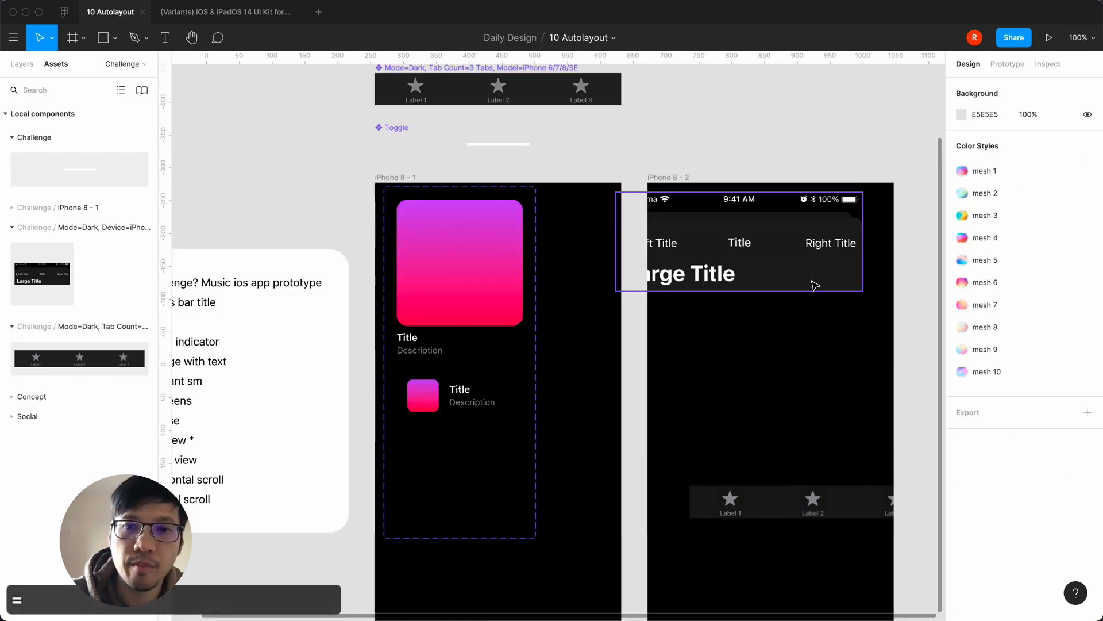
Delete the Large Title Modal Stack navigation bar instance from iPhone 8 - 2 and its main component above the phone frames
scroll(815, 285, right, 2)
click(802, 288)
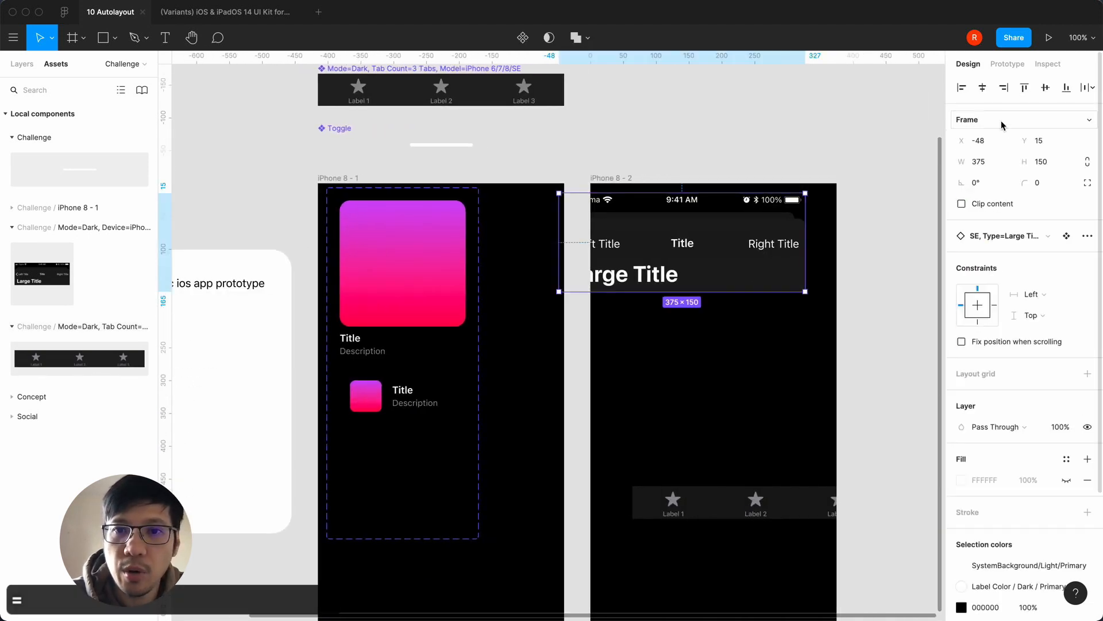
click(1016, 241)
click(885, 227)
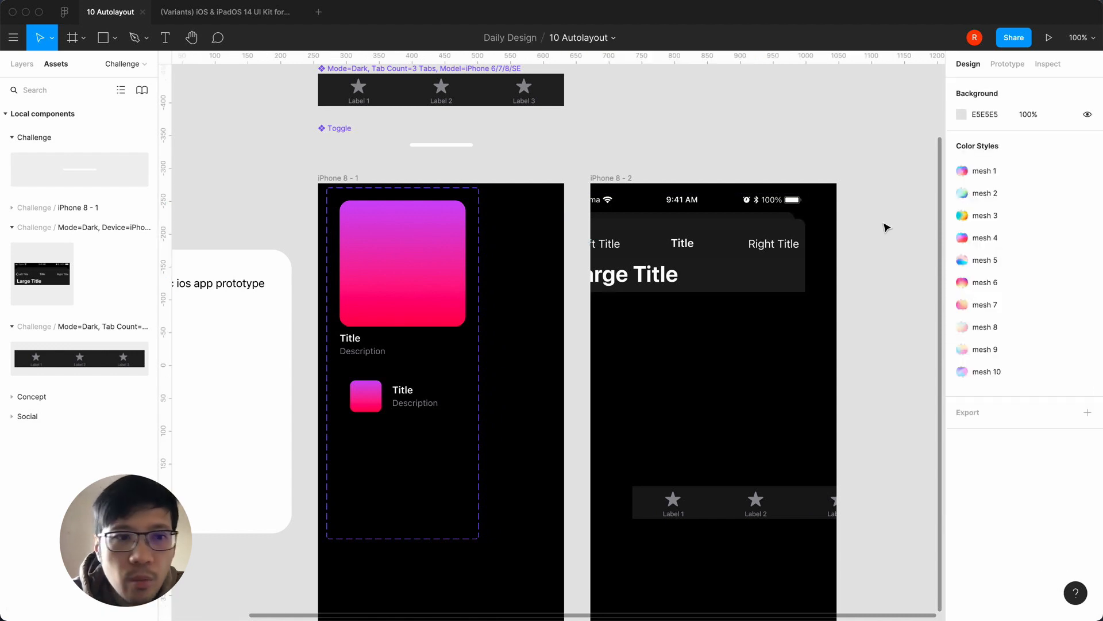
scroll(724, 268, up, 5)
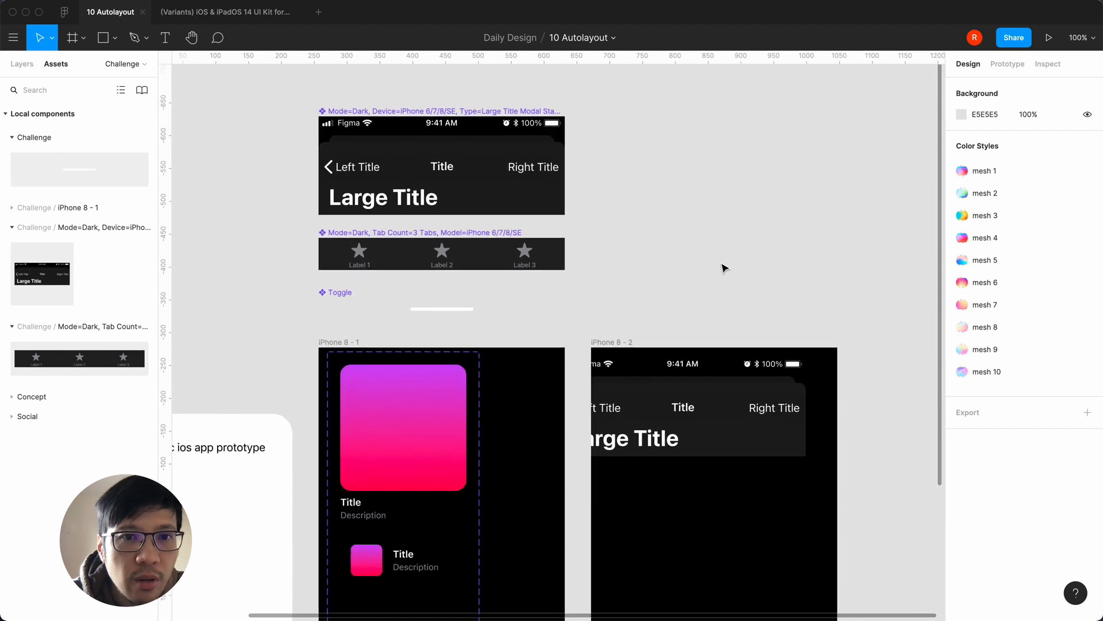
click(742, 407)
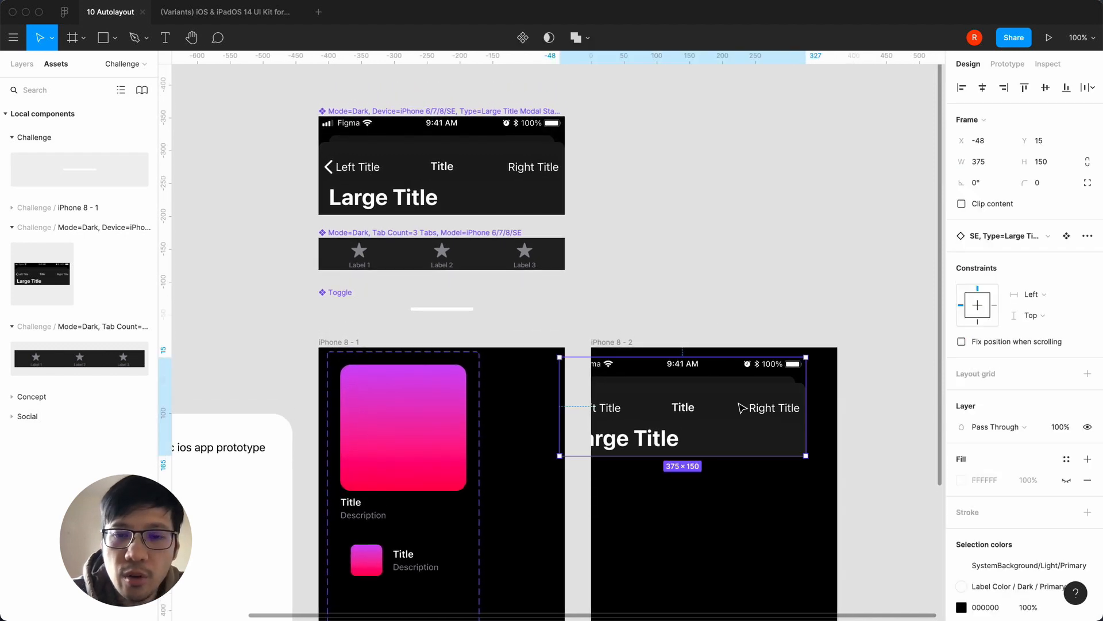
key(BackSpace)
click(447, 151)
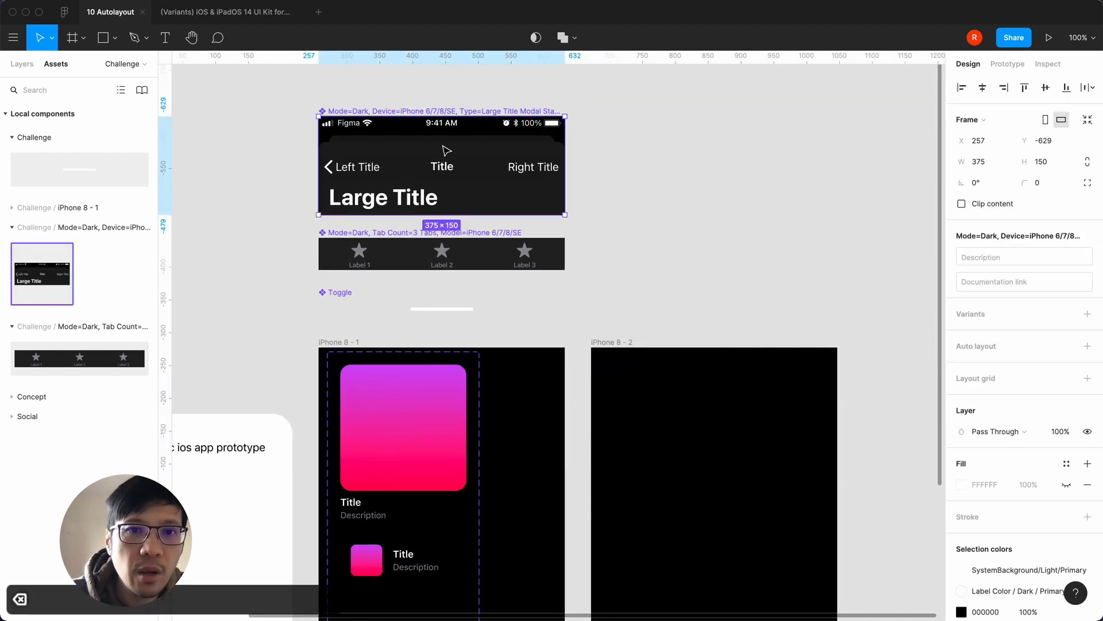
key(BackSpace)
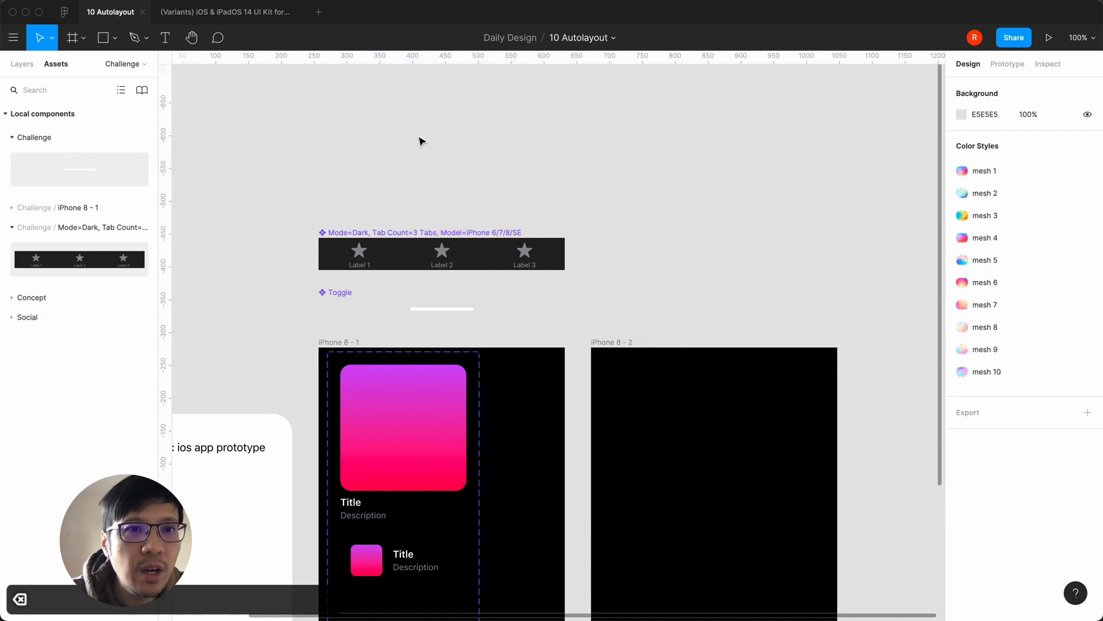
Look through the iOS & iPadOS 14 UI Kit file for a dark navigation bar to replace the deleted one
click(224, 11)
scroll(430, 414, left, 10)
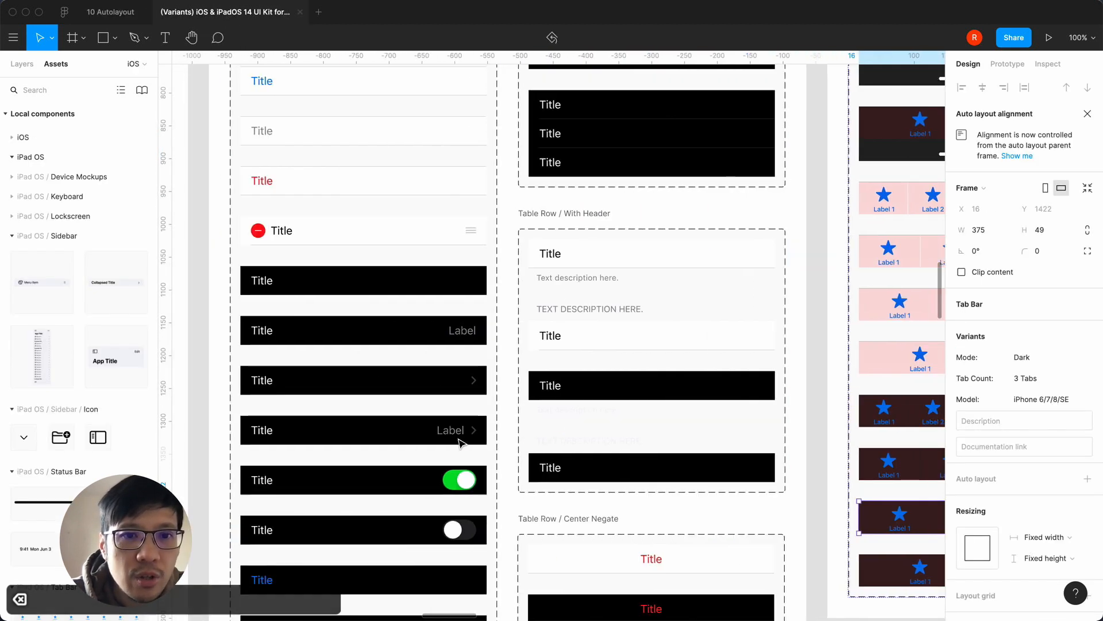
scroll(460, 443, left, 15)
scroll(460, 442, up, 6)
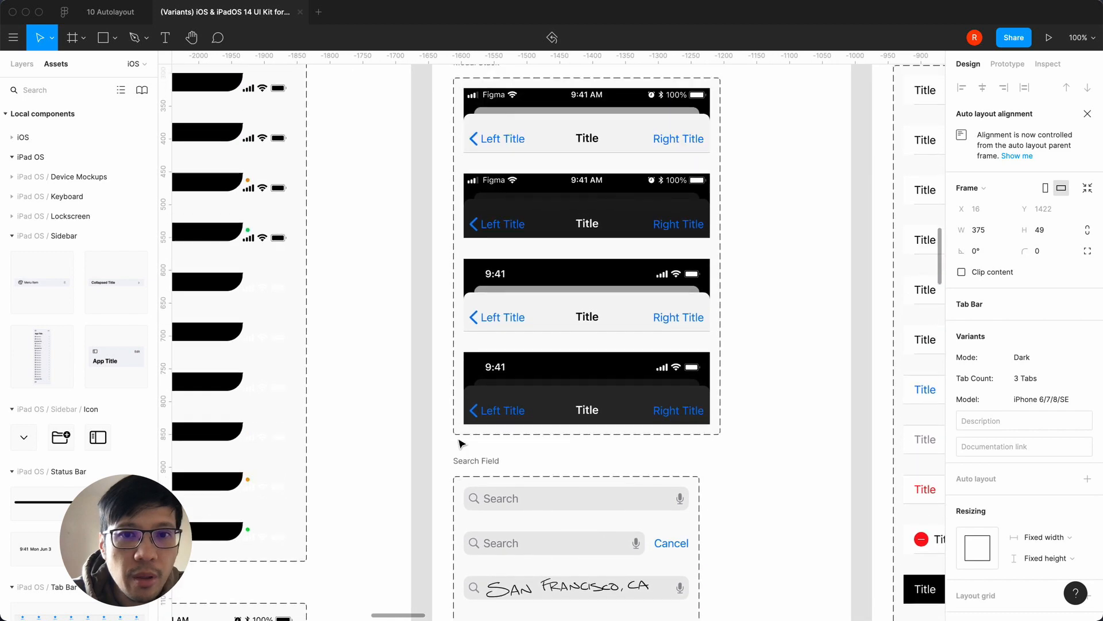
scroll(462, 443, up, 2)
scroll(461, 443, right, 2)
scroll(462, 444, up, 5)
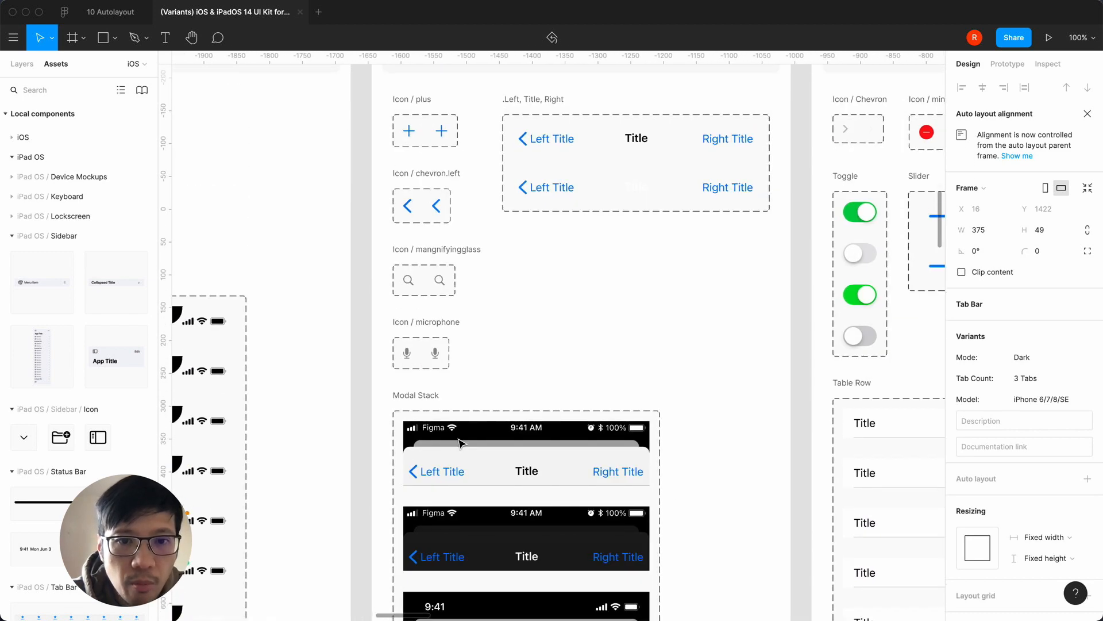
key(minus)
scroll(462, 444, left, 2)
scroll(460, 443, left, 10)
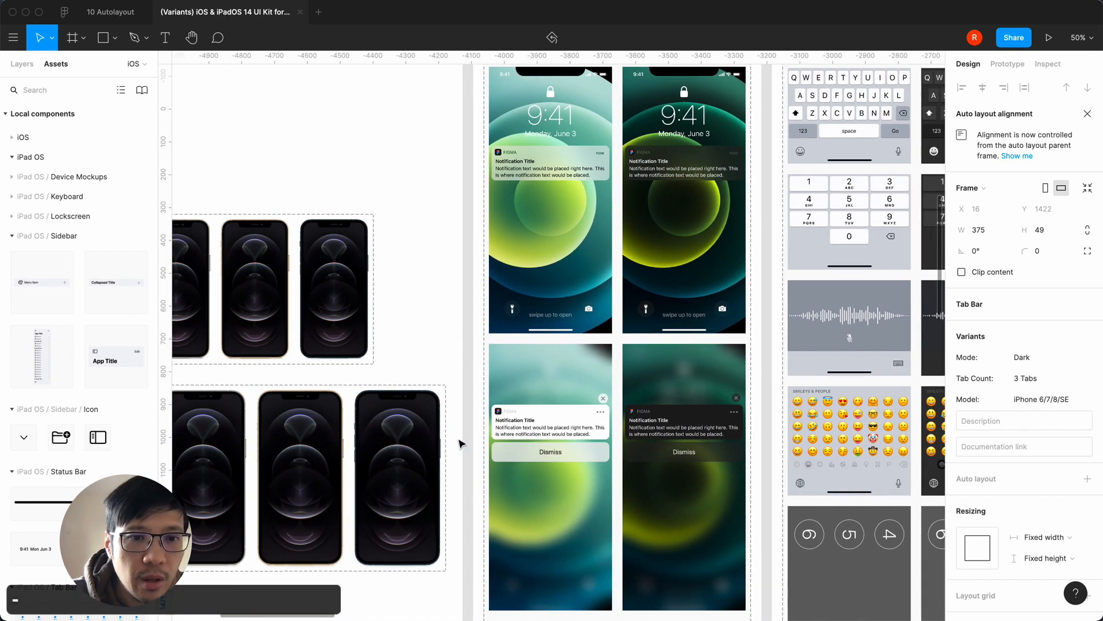
scroll(460, 443, right, 15)
scroll(460, 443, down, 4)
scroll(460, 443, right, 10)
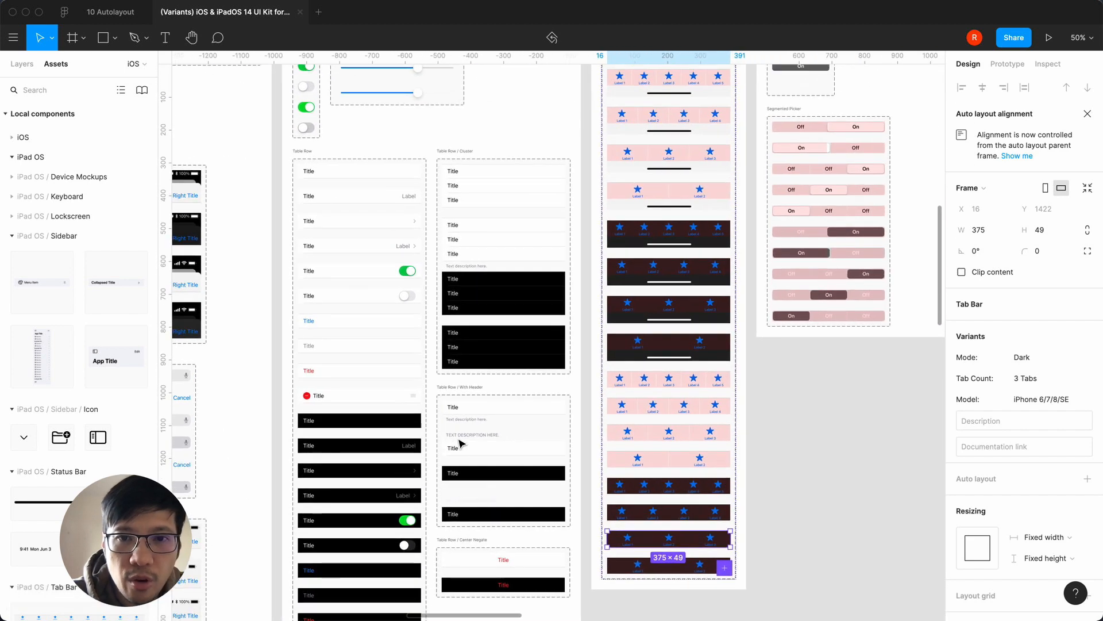
scroll(460, 443, up, 5)
key(minus)
key(minus)
scroll(460, 443, left, 4)
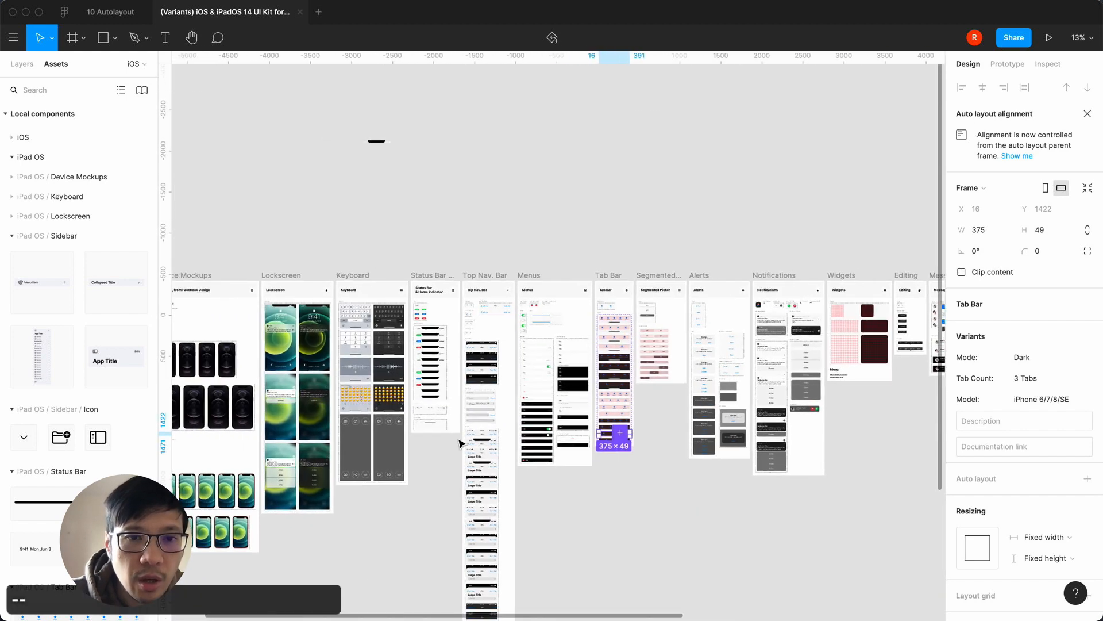
Copy the dark iPhone 6/7/8/SE Large Title variant from the kit's Top Nav components
key(equal)
key(equal)
scroll(462, 444, right, 6)
scroll(462, 444, down, 15)
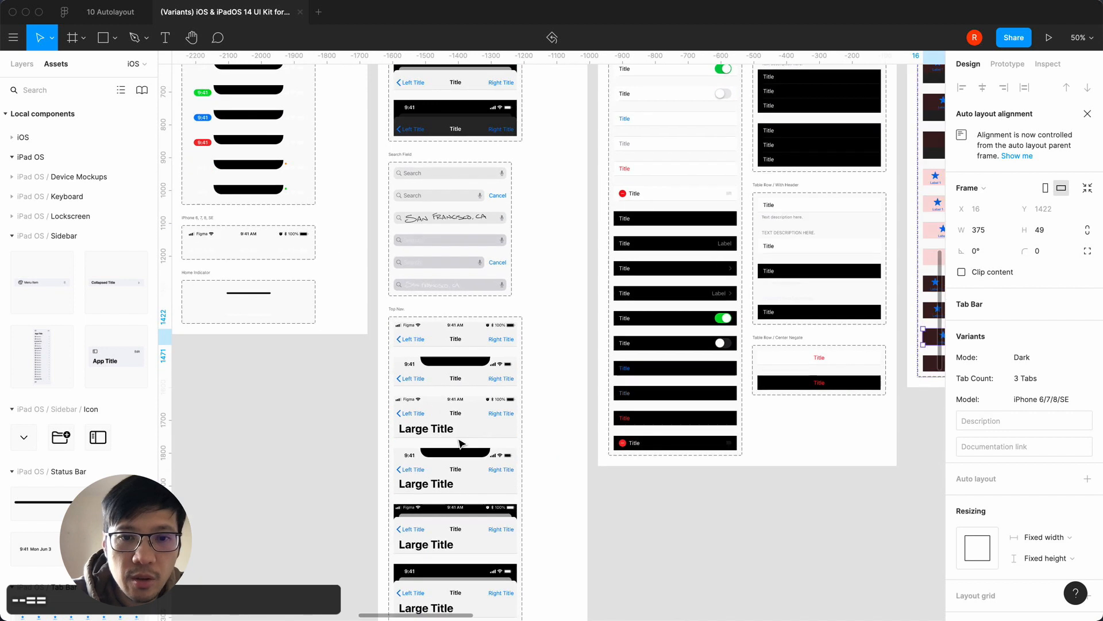
key(equal)
scroll(459, 443, left, 4)
scroll(460, 443, down, 10)
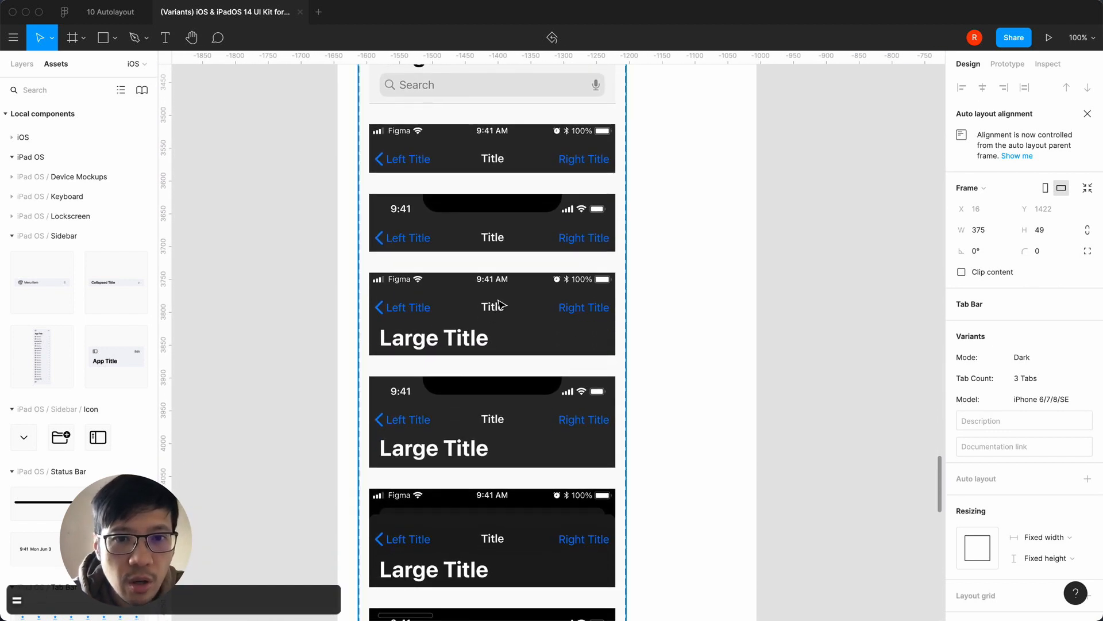
click(499, 305)
click(499, 305)
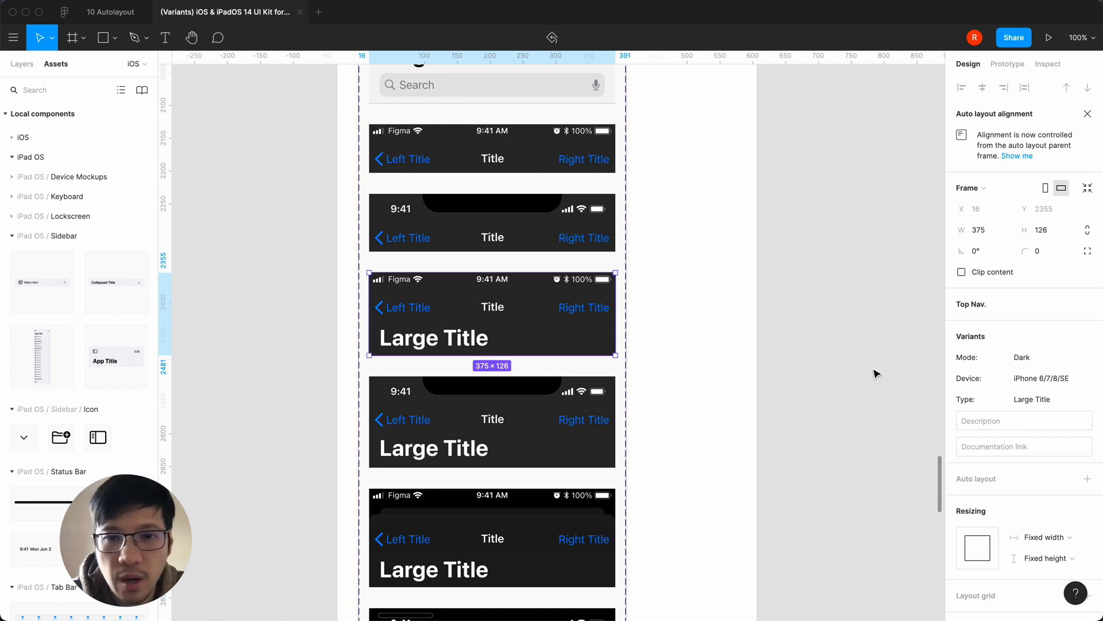
key(super+c)
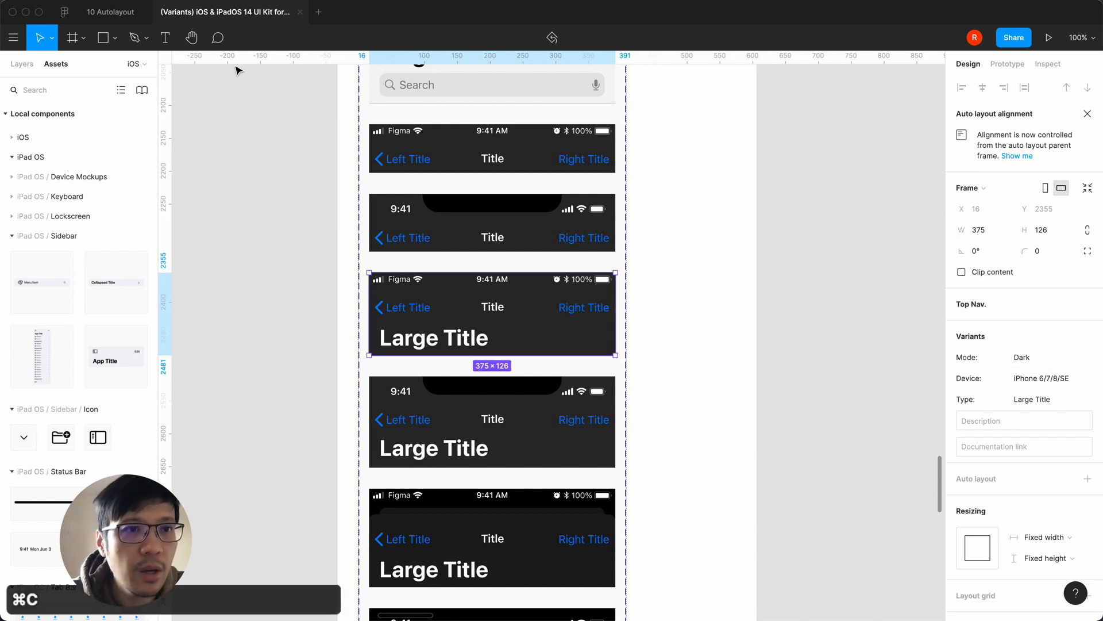
Switch back to the 10 Autolayout file and paste the Large Title navigation bar directly above the tab bar component
click(111, 17)
key(super+v)
drag(542, 316, 433, 150)
click(429, 106)
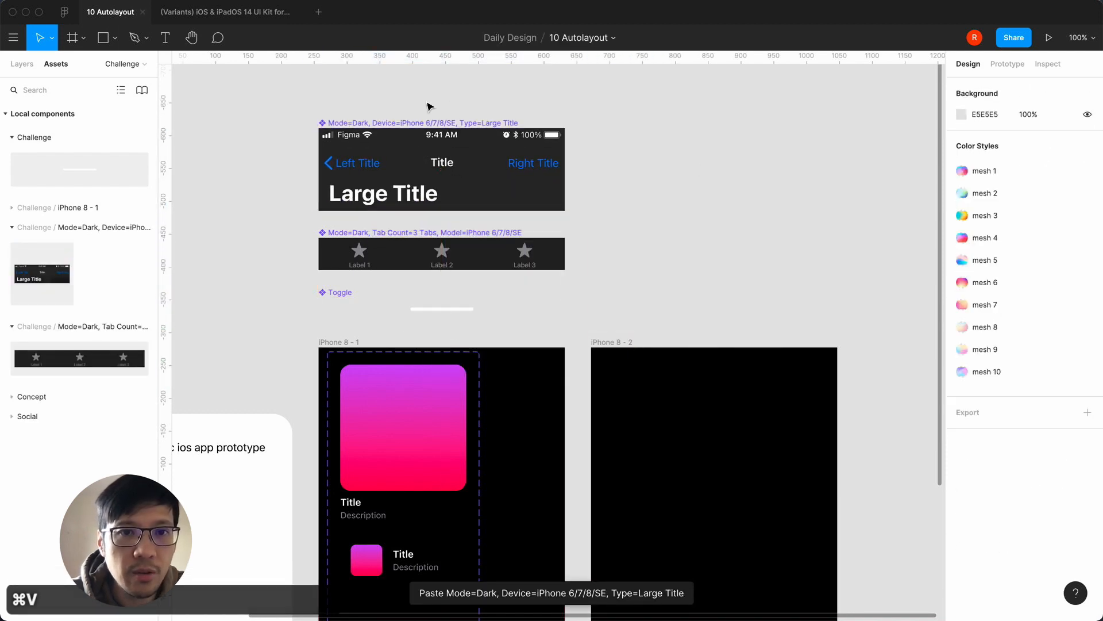
Duplicate the Large Title navigation bar component as an instance and undo the accidental move of the main component
click(415, 125)
key(super+d)
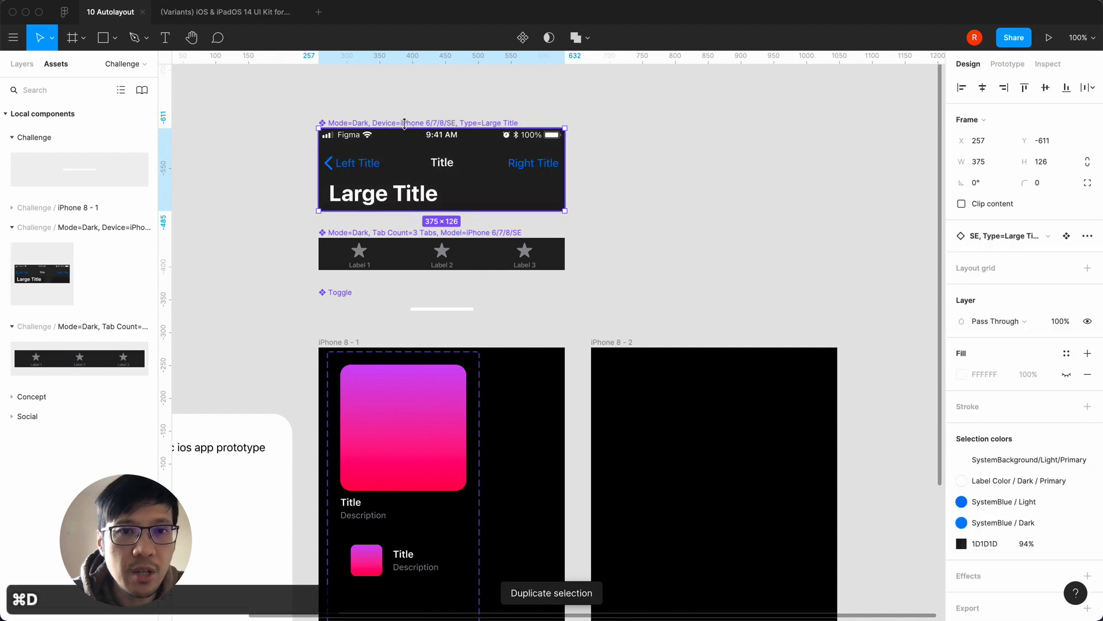
drag(370, 124, 632, 152)
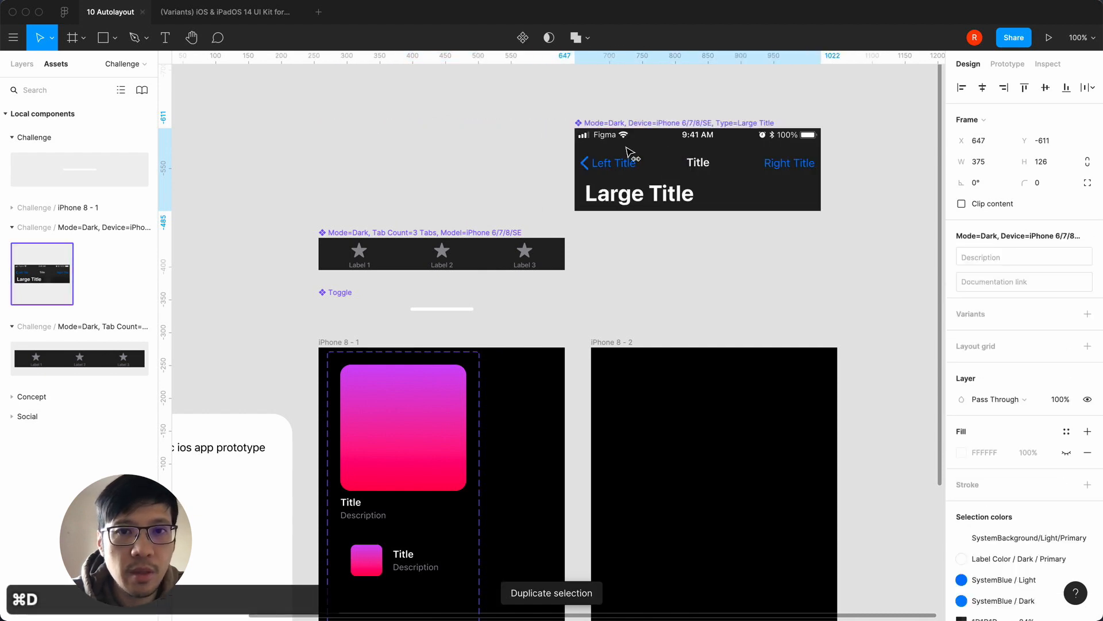
key(super+z)
click(415, 110)
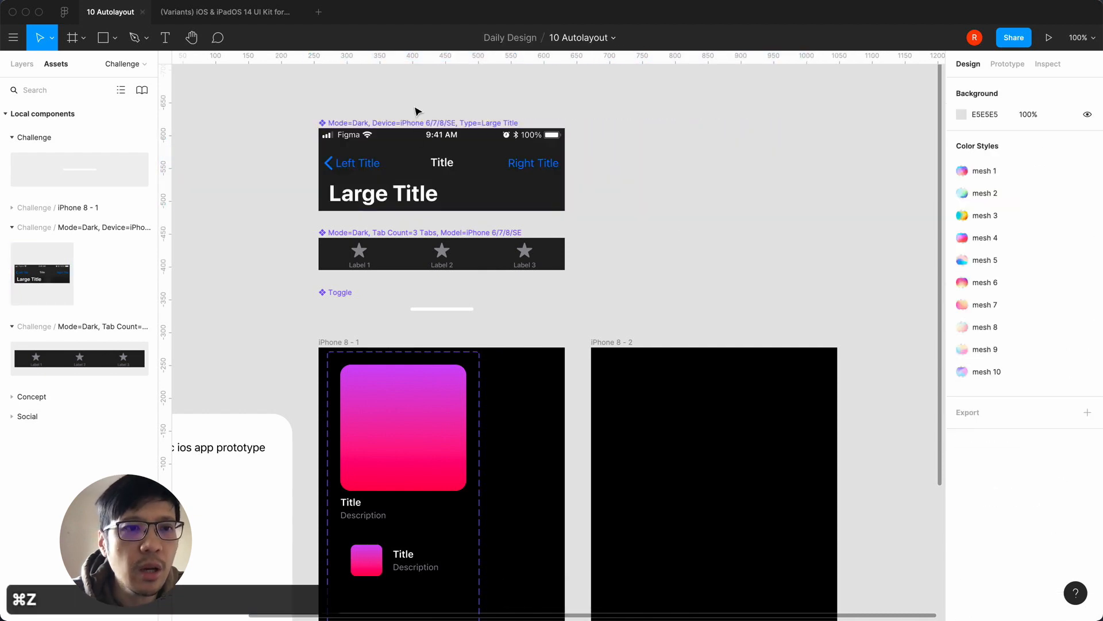
click(364, 126)
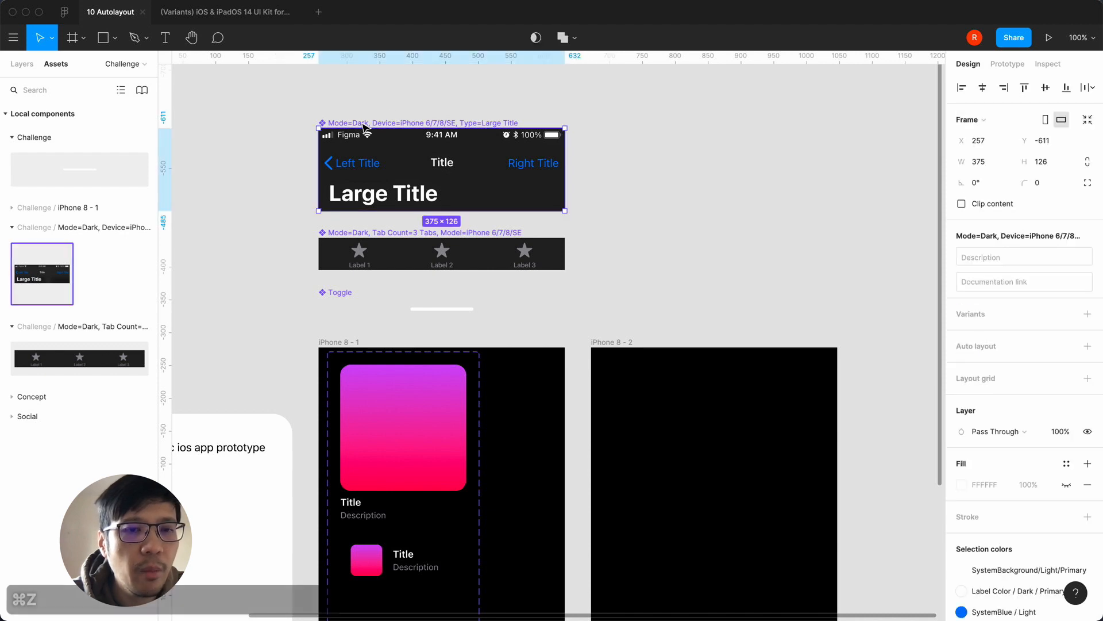
key(super+d)
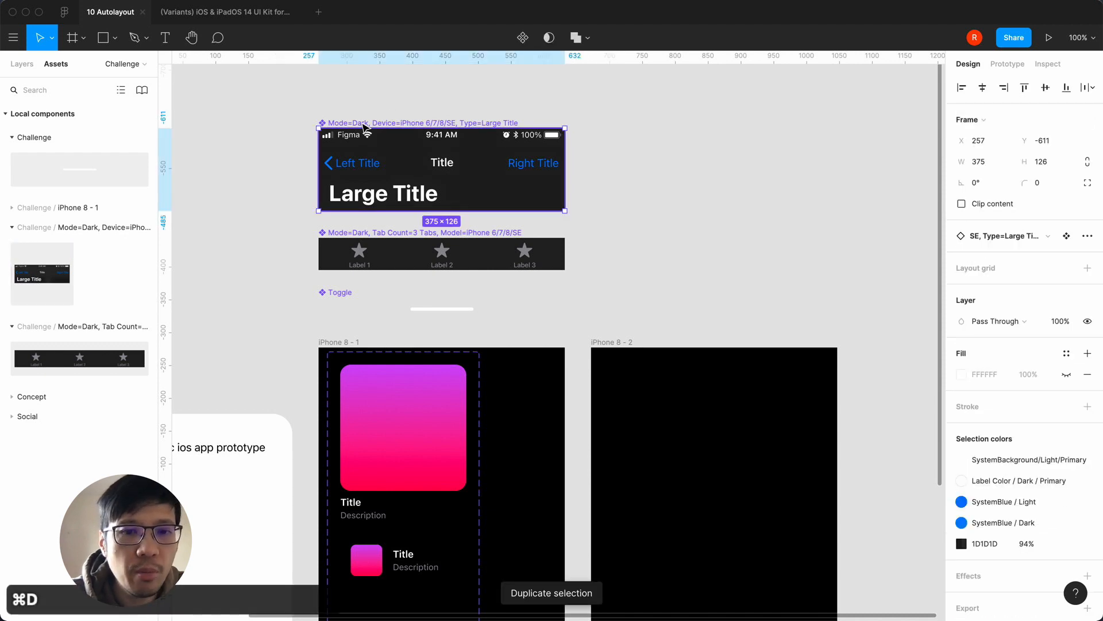
key(minus)
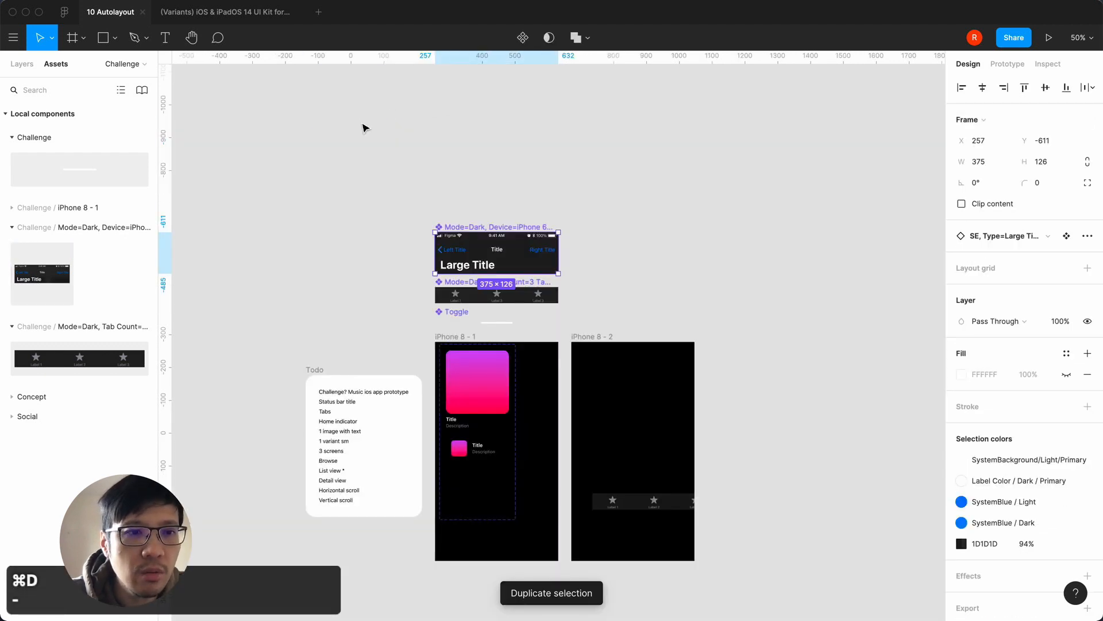
click(23, 65)
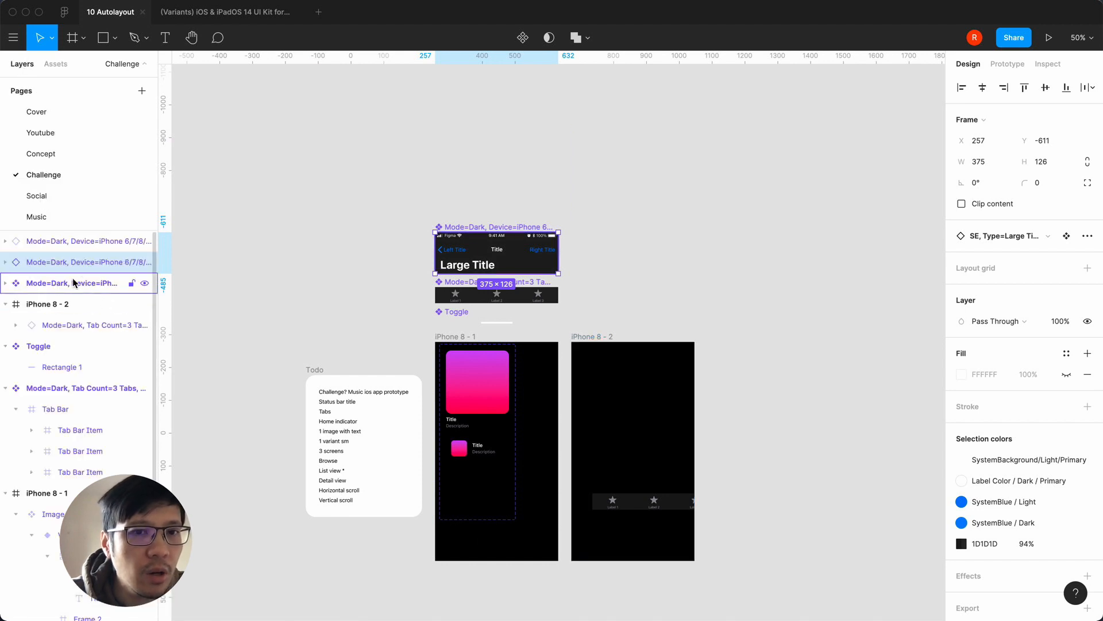
key(BackSpace)
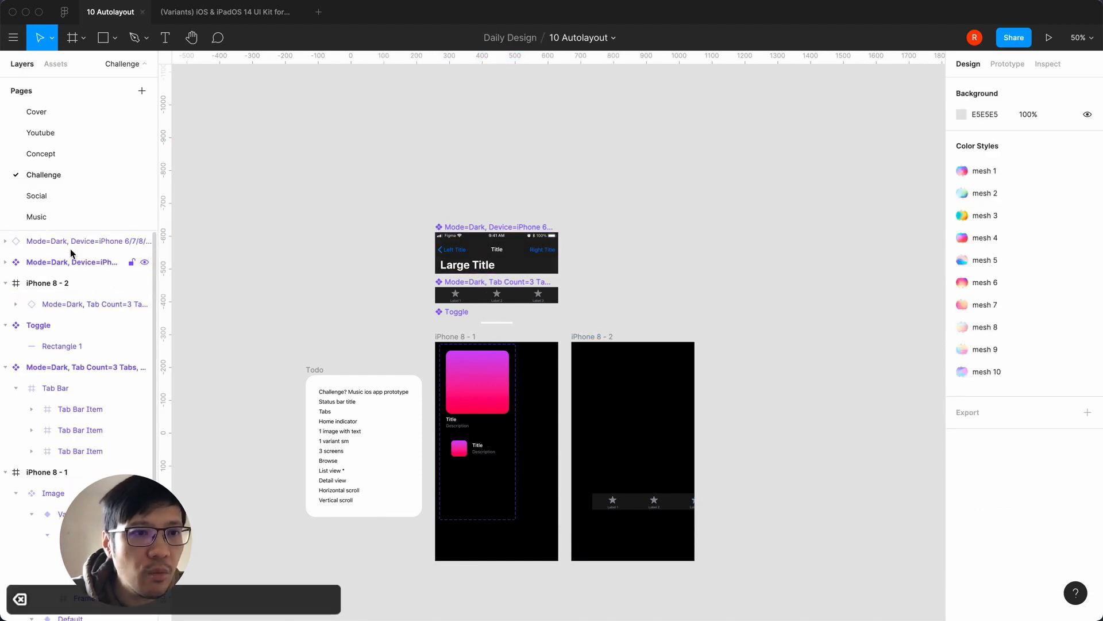
Move the Large Title navigation bar instance into iPhone 8 - 2 and align it to the frame's left and top edges
click(498, 247)
drag(497, 247, 657, 263)
key(shift+0)
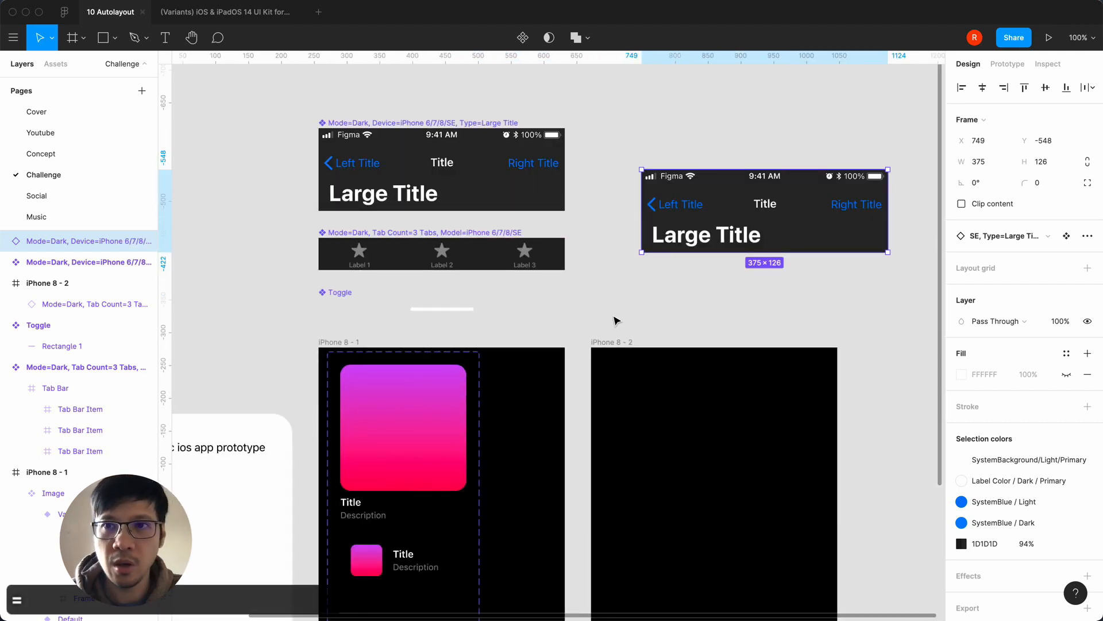
drag(722, 185, 672, 382)
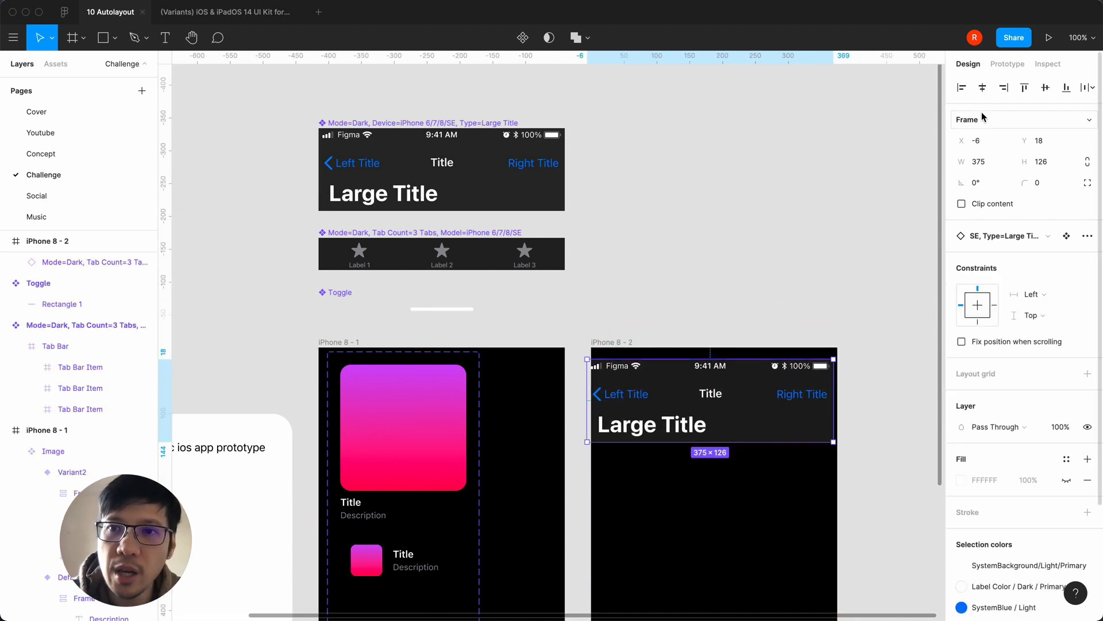
click(962, 88)
click(1024, 87)
click(772, 249)
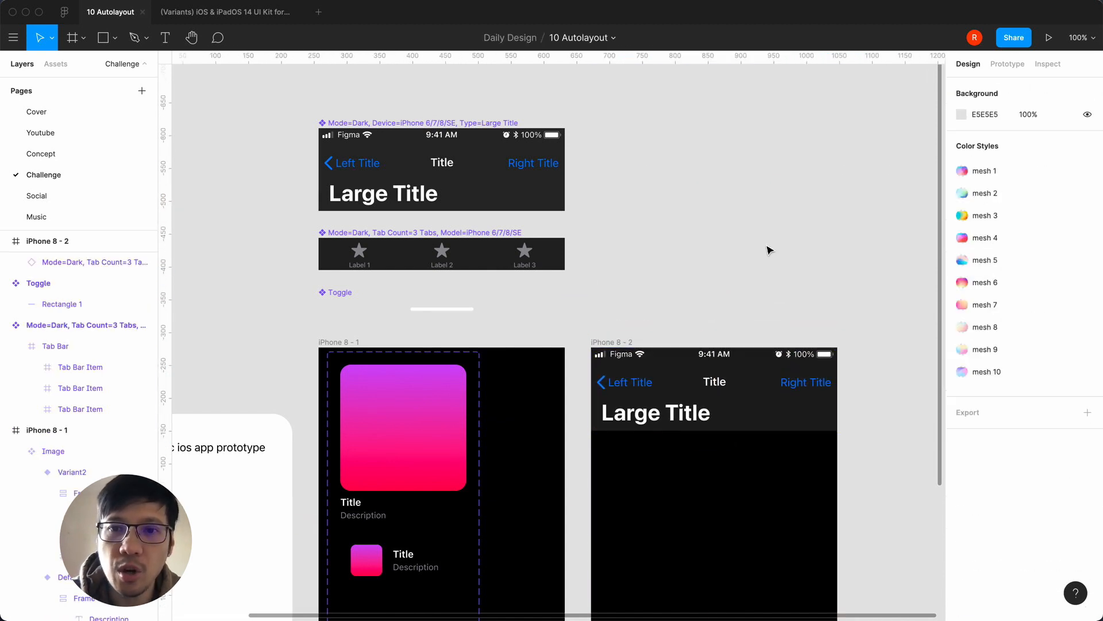
Align the three-tab tab bar to the left and bottom edges of the iPhone 8 - 2 frame
scroll(770, 250, down, 5)
click(629, 511)
click(962, 88)
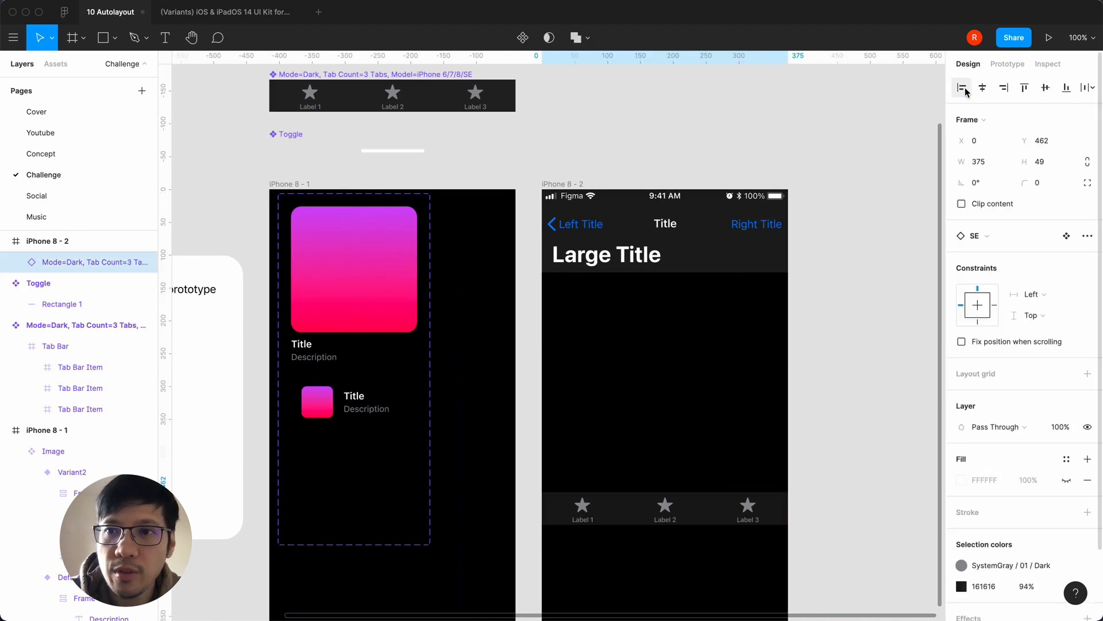
click(1066, 87)
scroll(899, 270, down, 3)
scroll(899, 270, down, 1)
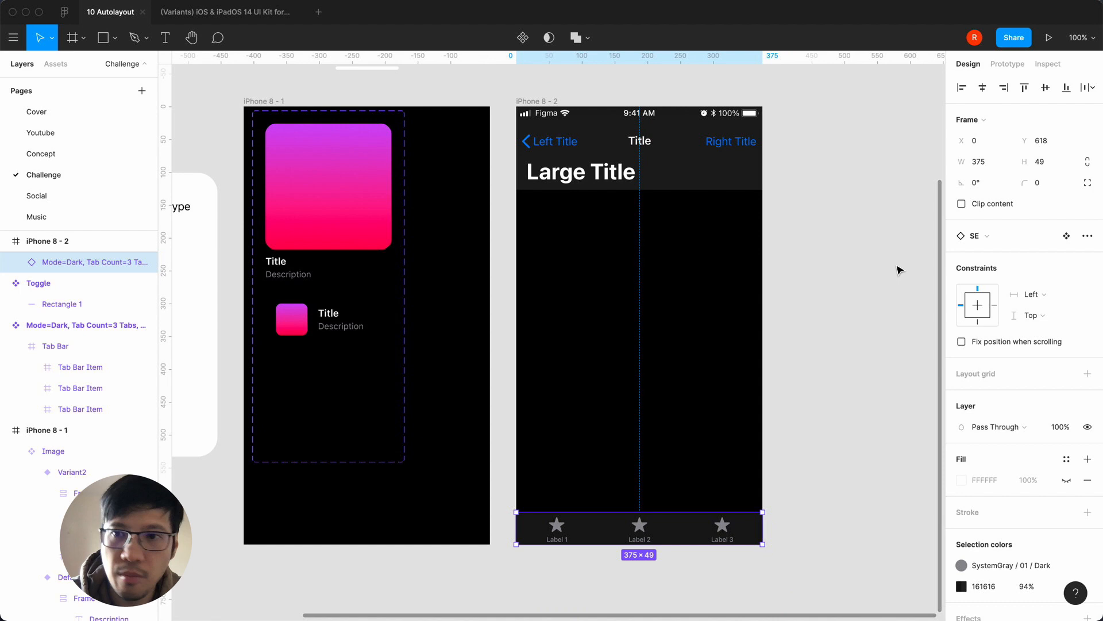
click(899, 270)
Rename the iPhone 8 - 2 frame as Browse
scroll(791, 315, up, 5)
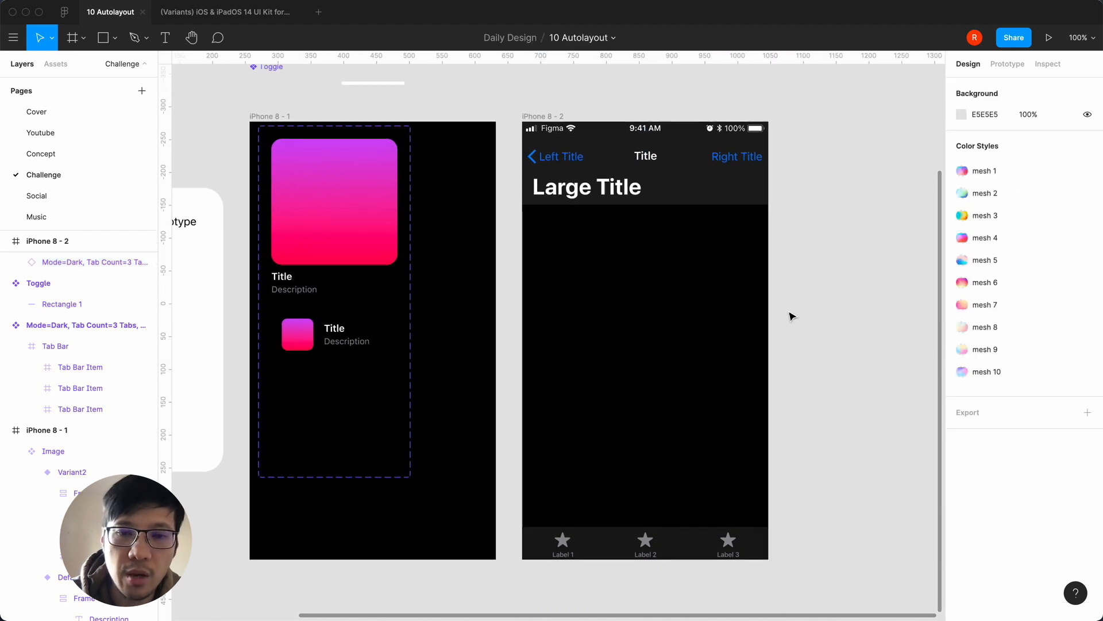
key(minus)
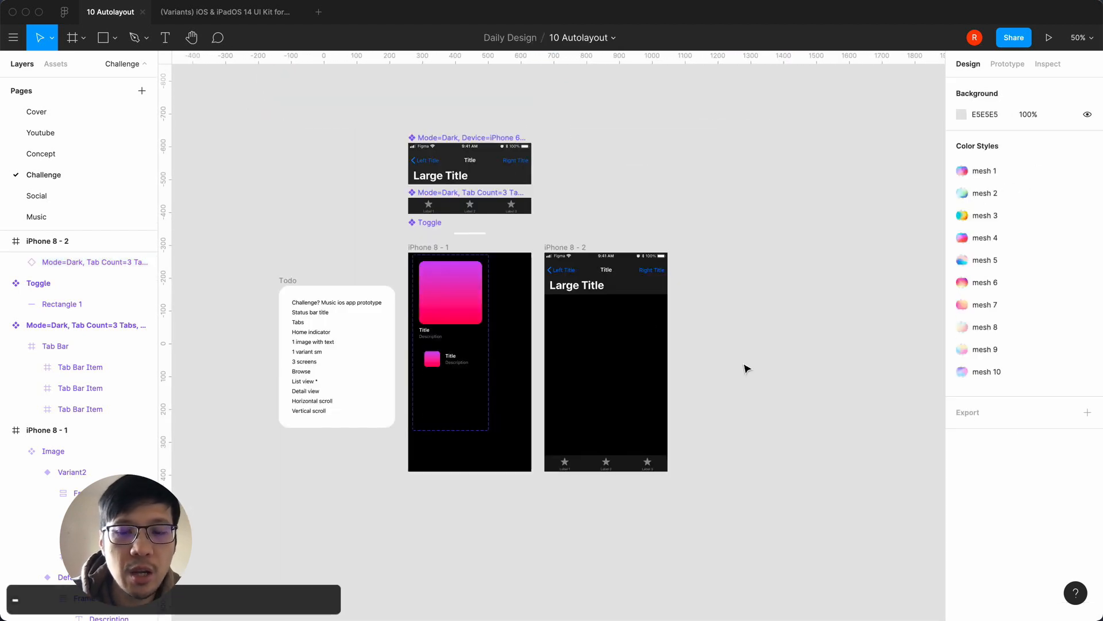
key(equal)
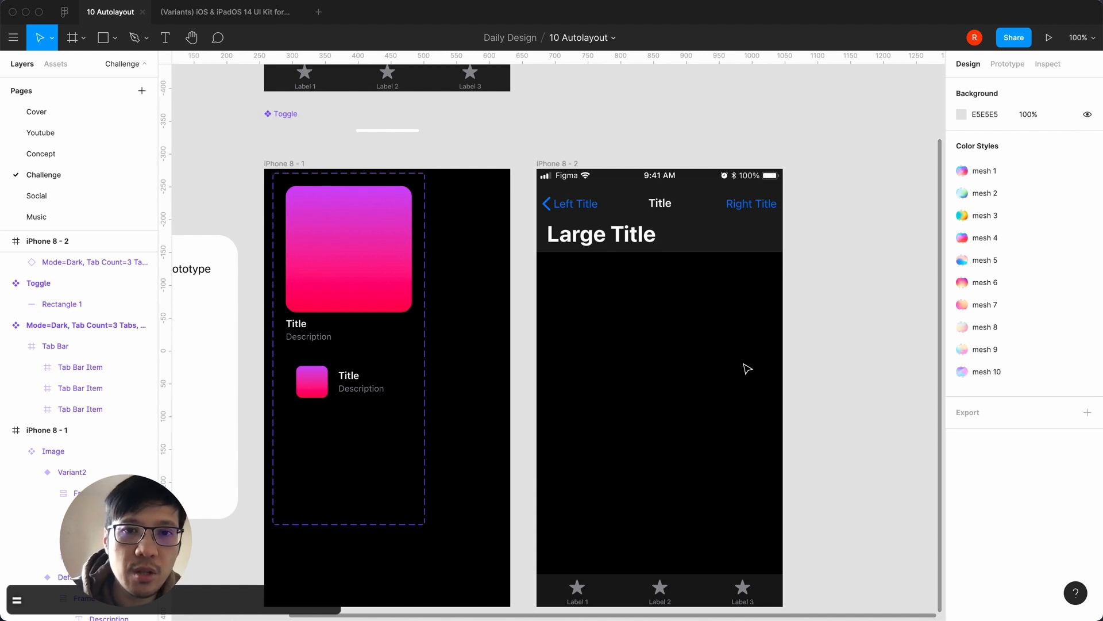
click(553, 164)
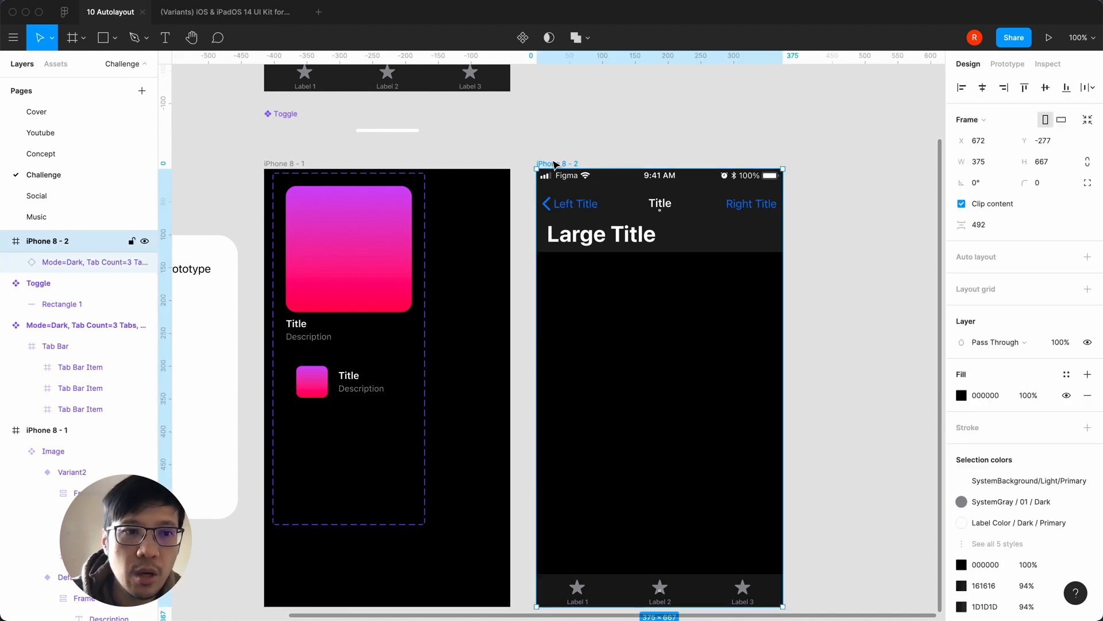
double_click(51, 246)
text(Browse)
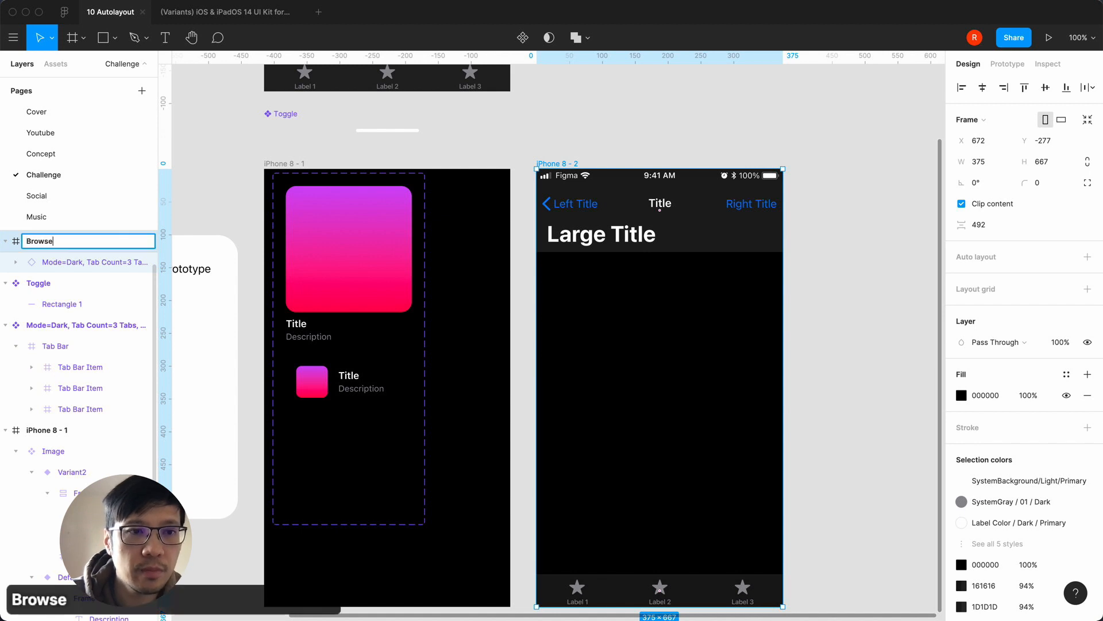
key(Return)
click(773, 143)
Try placing the pink gradient component from the Concept page in the Browse frame, and delete it
key(minus)
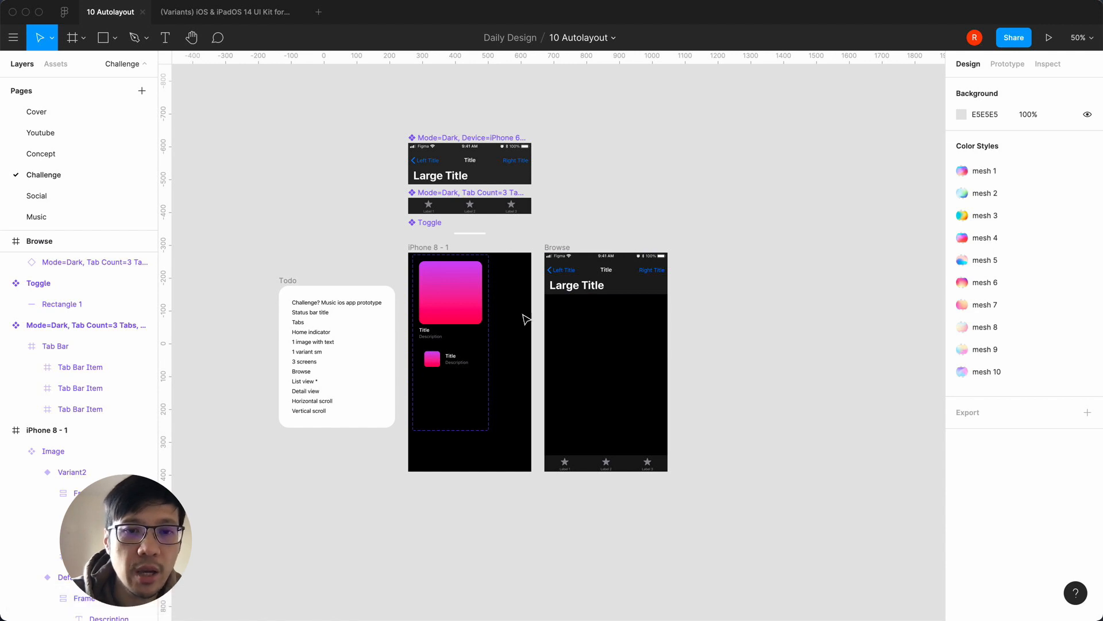
click(56, 65)
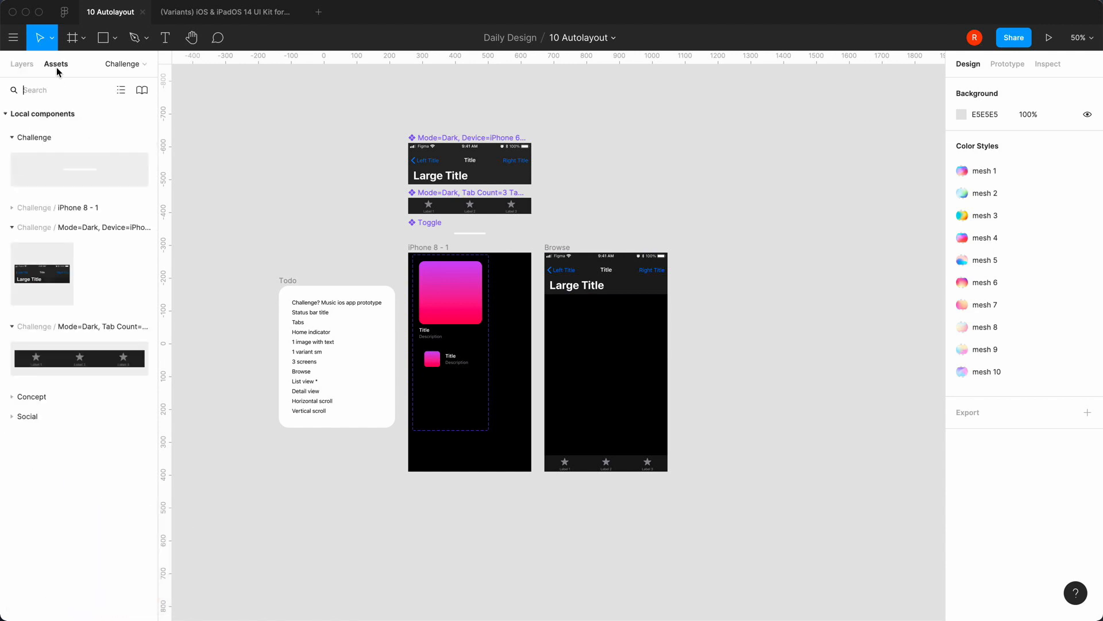
click(32, 138)
click(31, 156)
drag(106, 198, 585, 349)
click(743, 328)
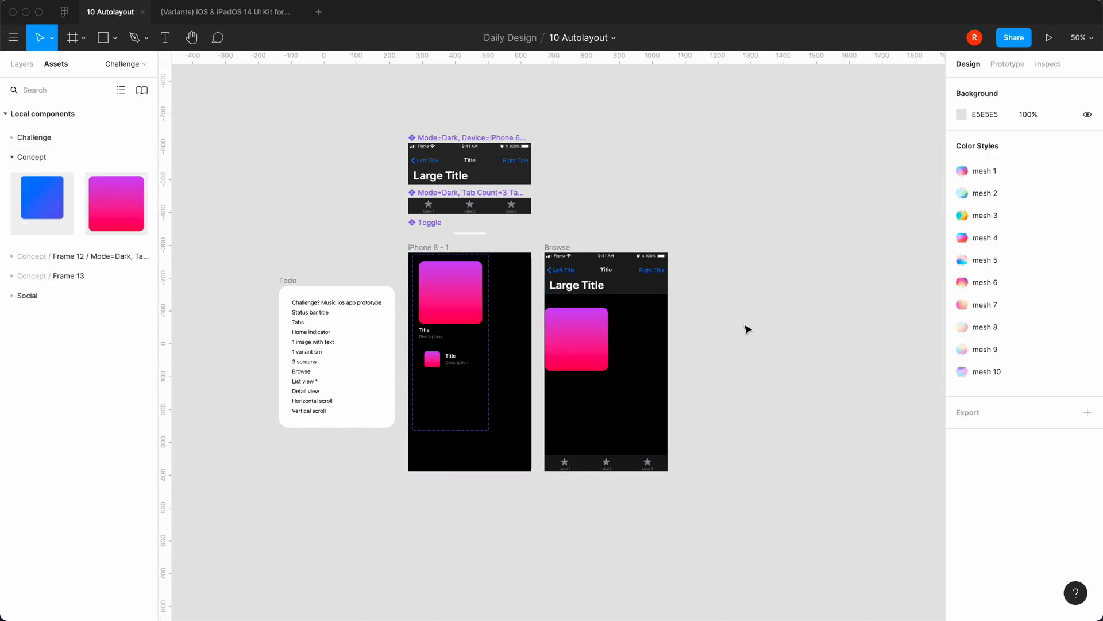
key(equal)
click(616, 345)
key(BackSpace)
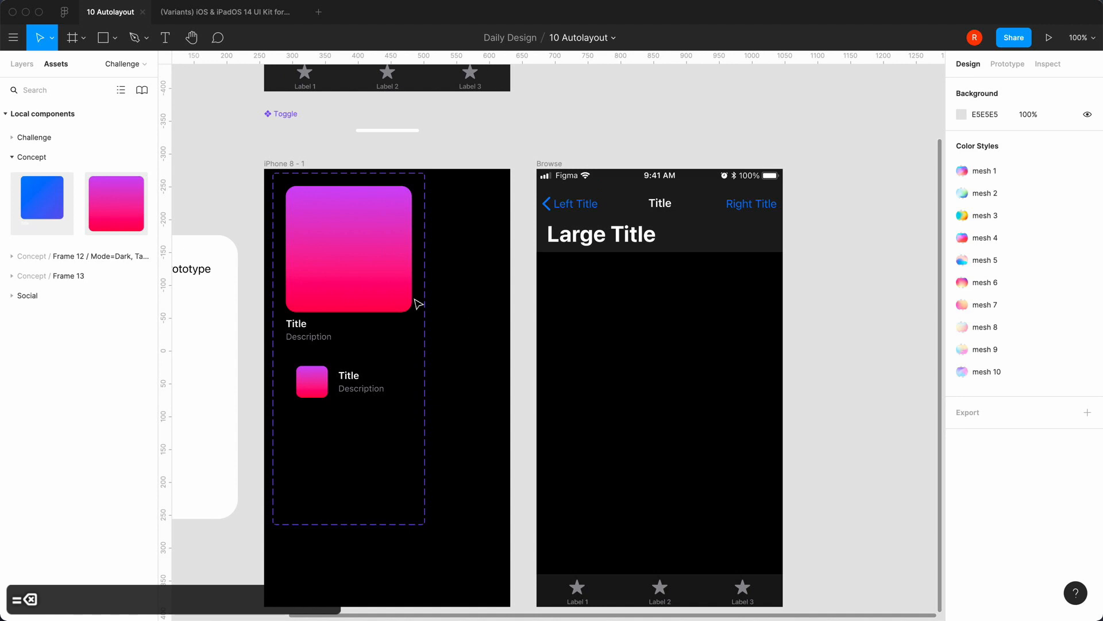
Place a Default variant of the Challenge page's local Image component in the Browse frame, below the navigation bar
click(389, 293)
click(388, 293)
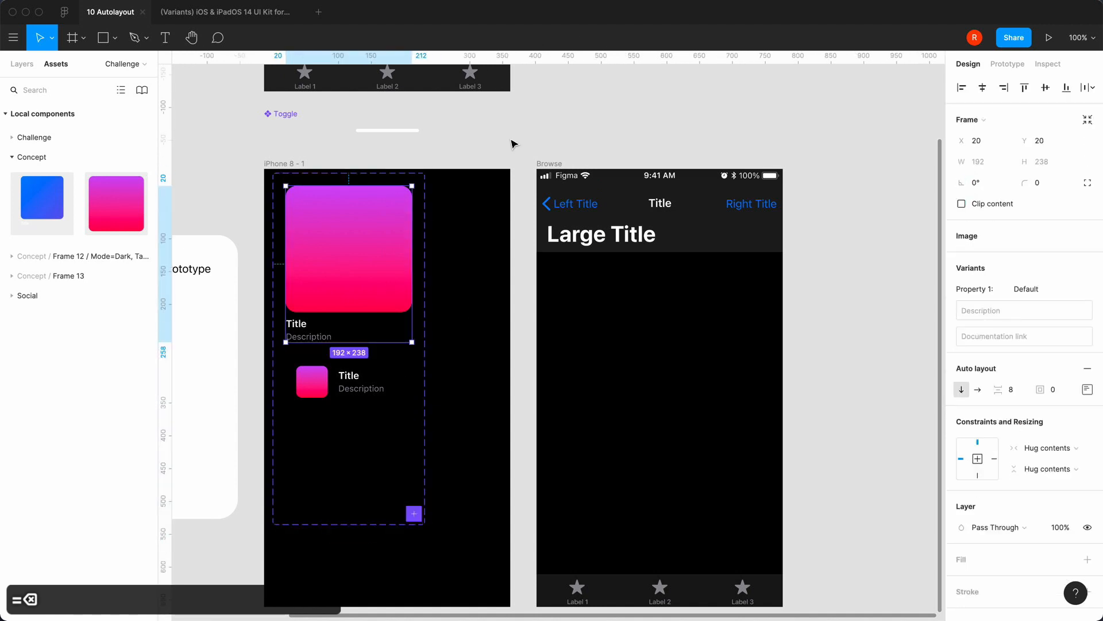
click(532, 128)
click(547, 164)
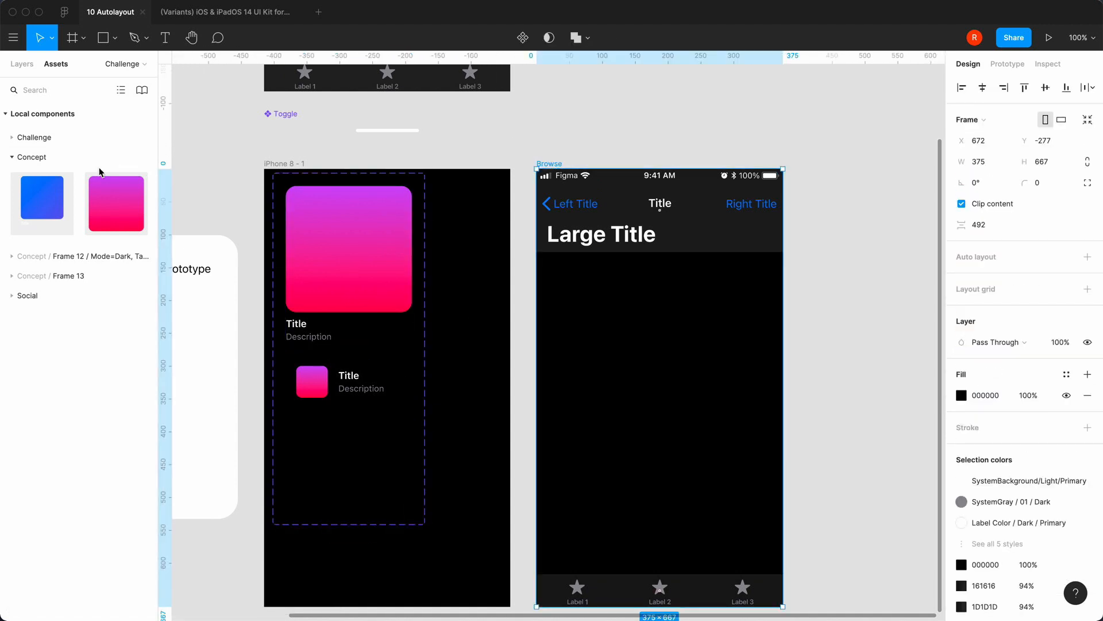
key(Escape)
click(46, 140)
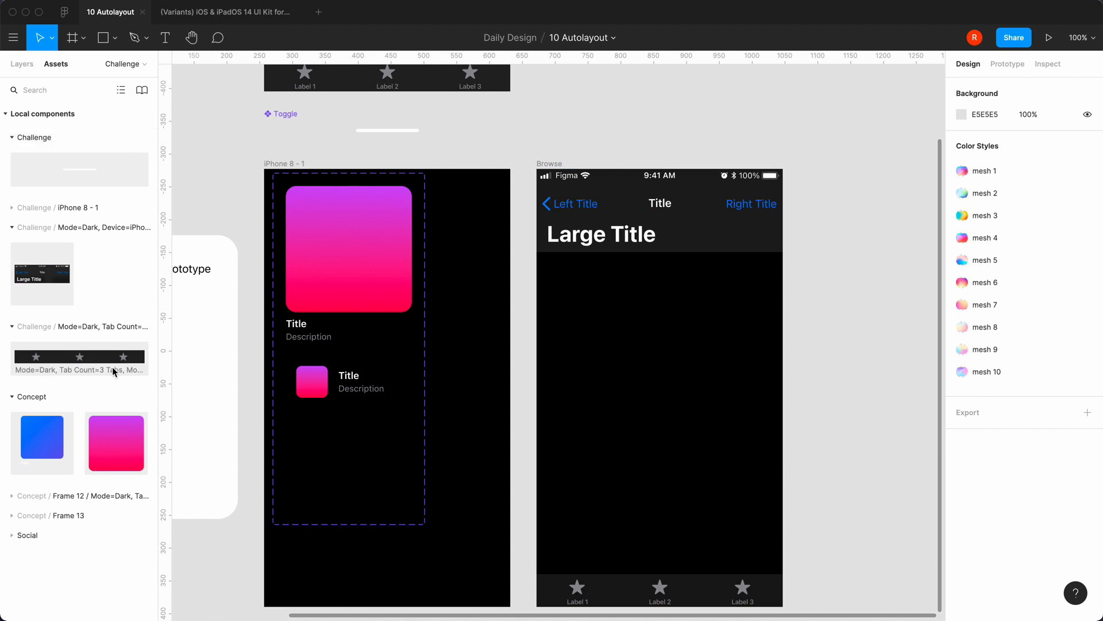
click(36, 207)
drag(48, 269, 650, 402)
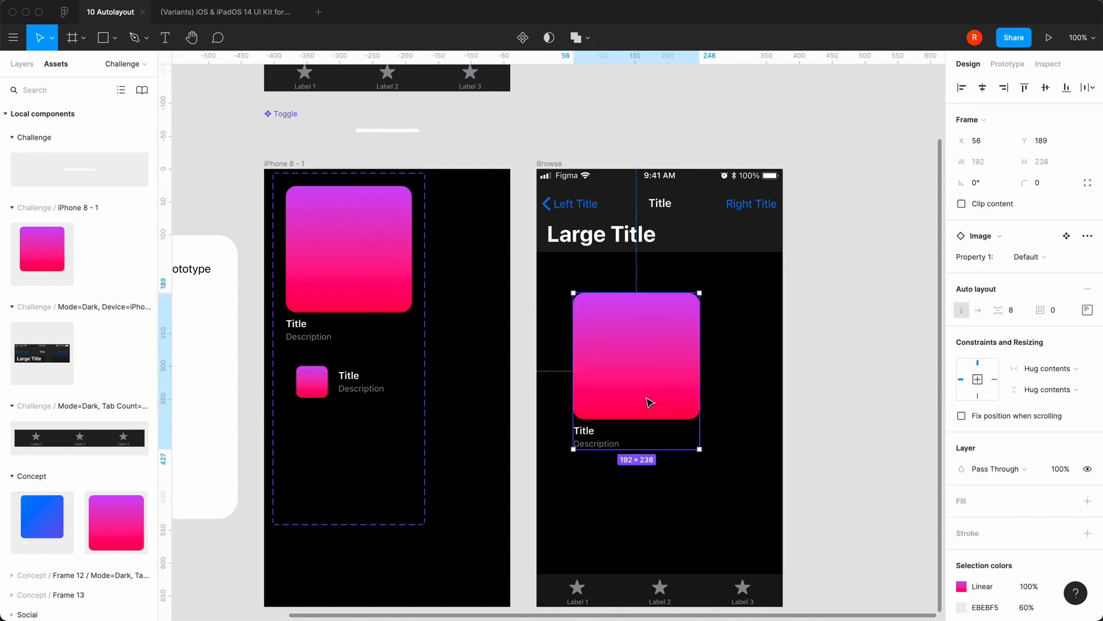
Set the Image instance's X position to 16 and its vertical spacing from the Large Title navigation bar to 16
click(984, 143)
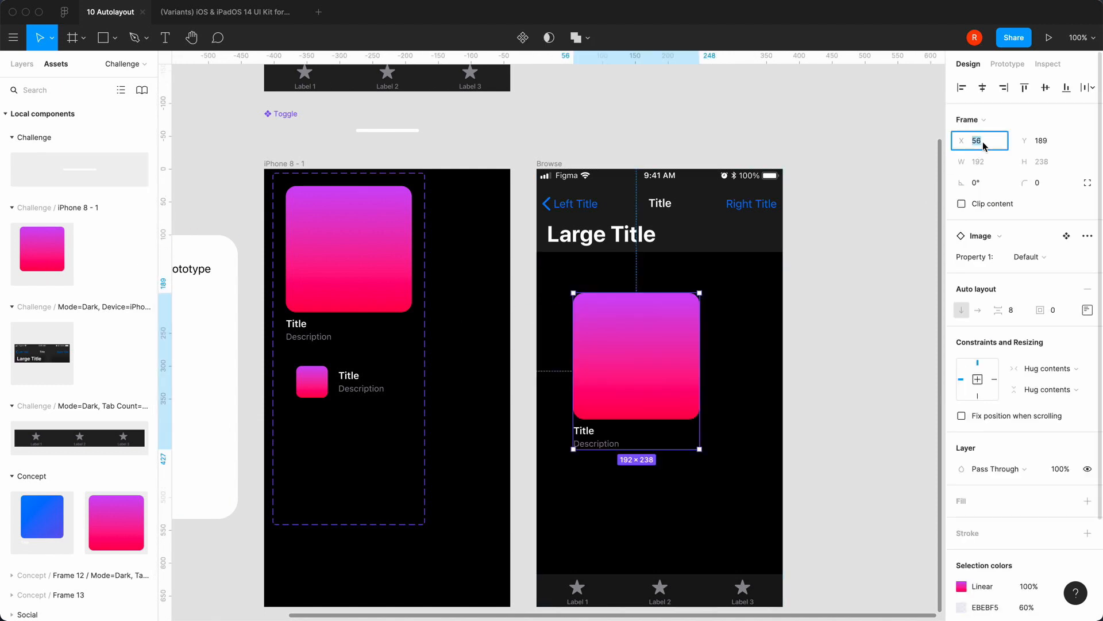
text(16)
key(Return)
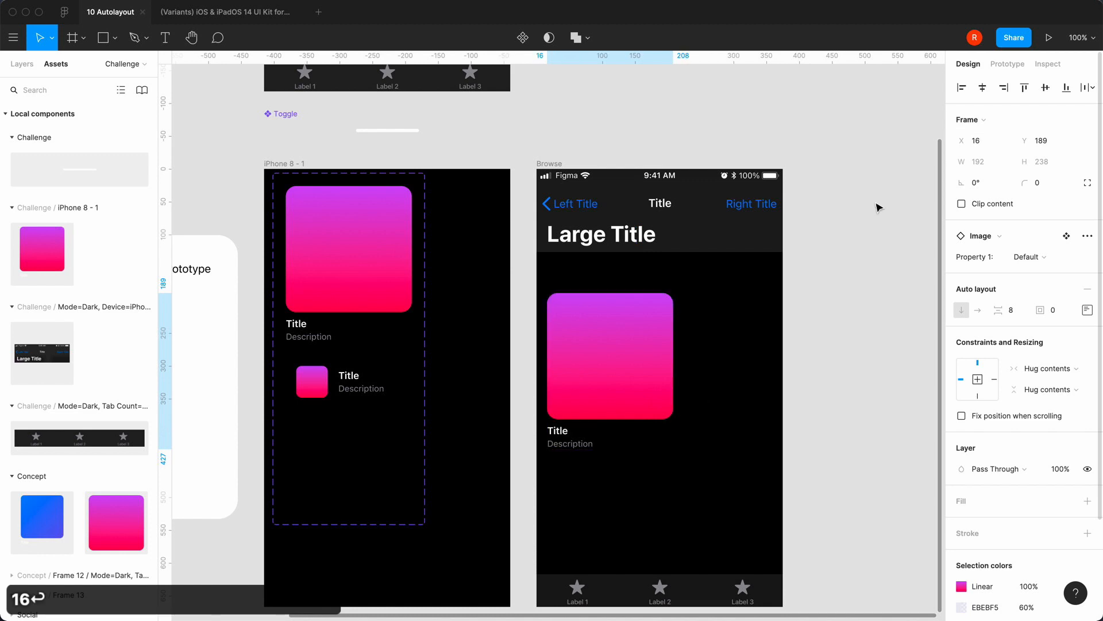
shift+click(693, 244)
click(989, 224)
text(16)
key(Return)
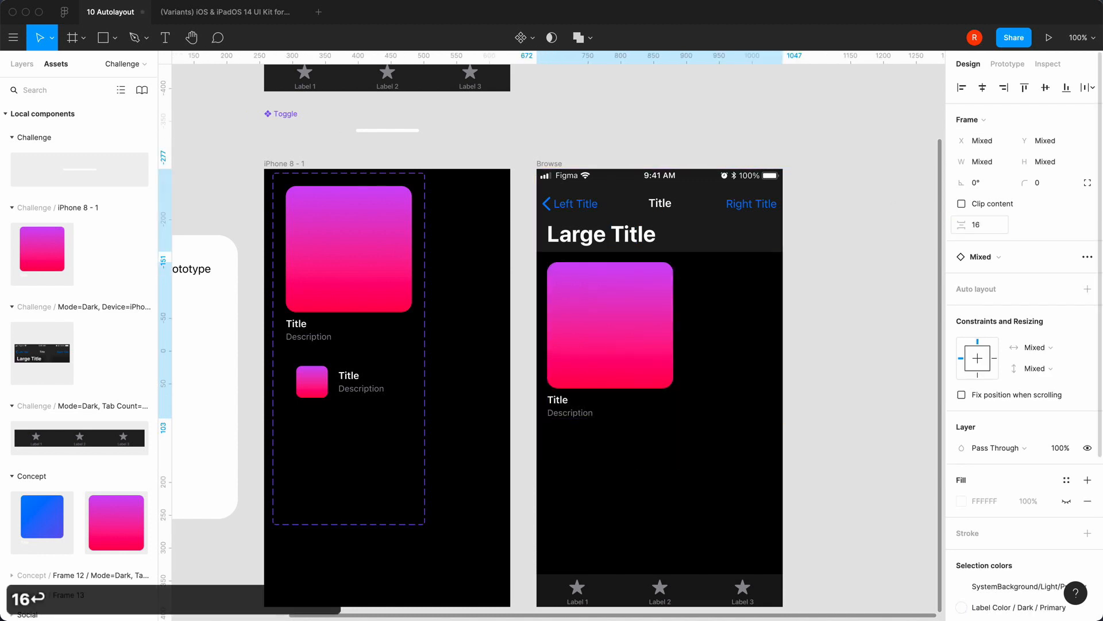
click(869, 299)
Duplicate the Browse frame to create a further screen beside it
key(plus)
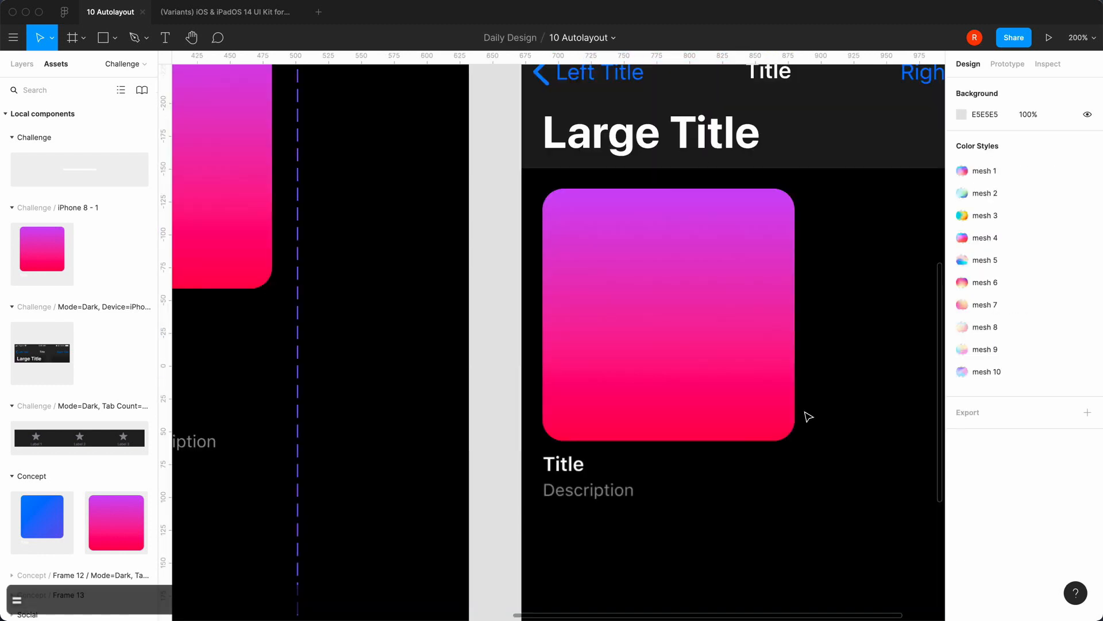
key(minus)
key(minus)
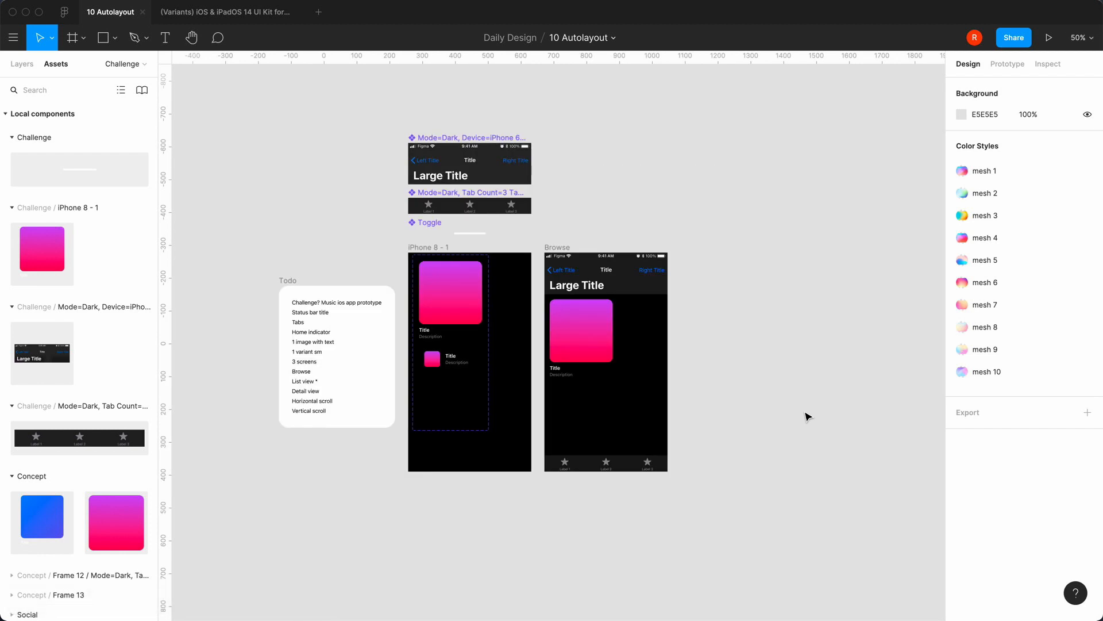
scroll(808, 416, right, 2)
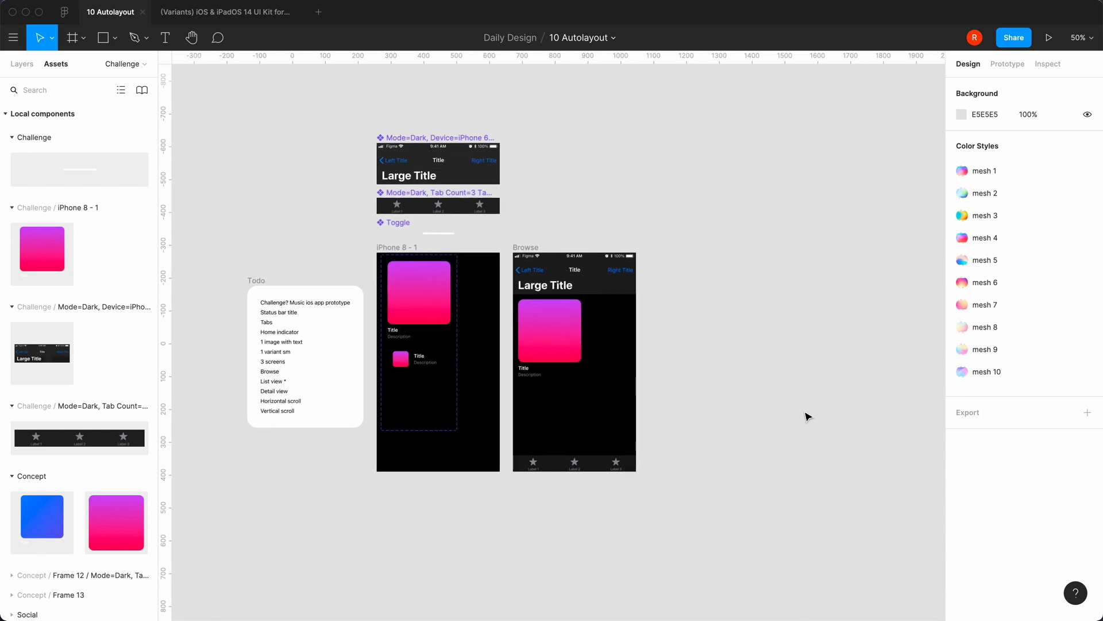
click(528, 241)
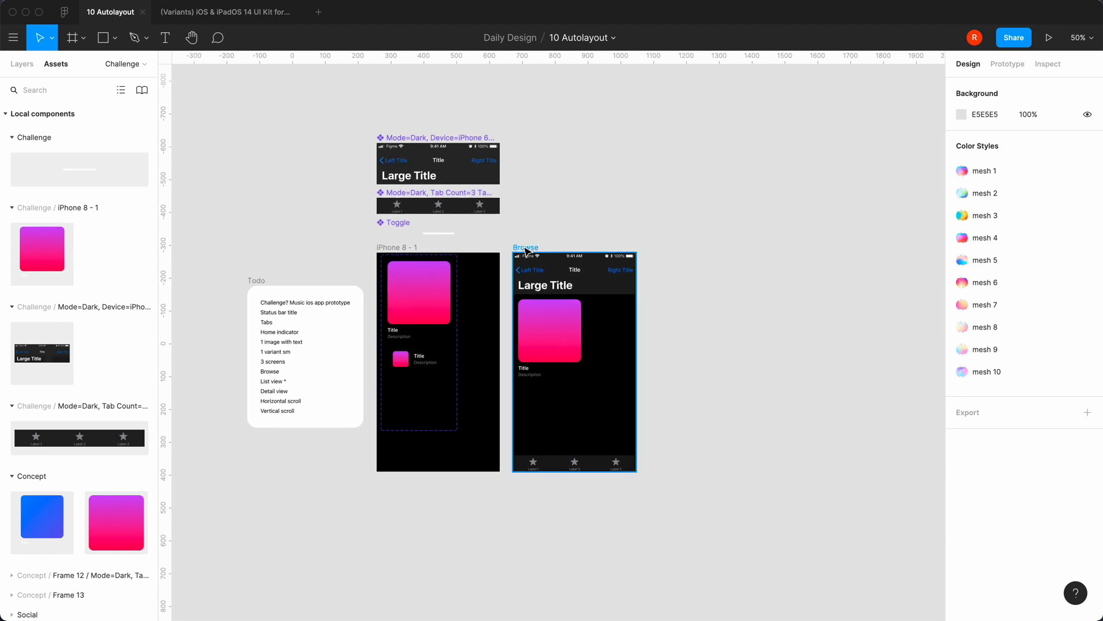
key(super+c)
key(super+d)
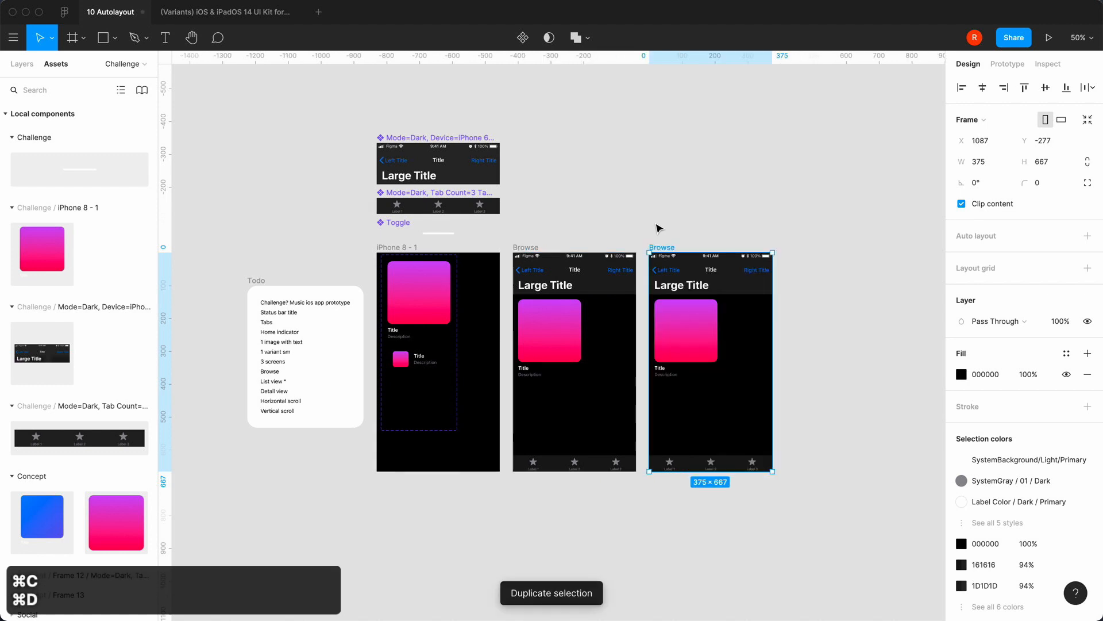
Rename the duplicated Browse frame as List
click(699, 224)
click(663, 247)
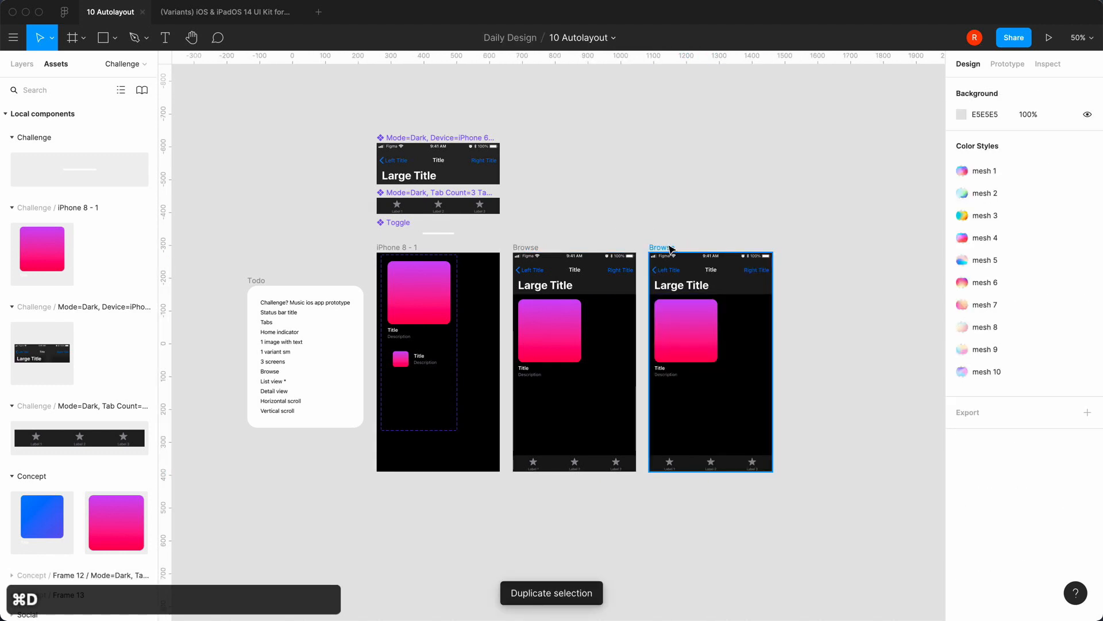
click(22, 63)
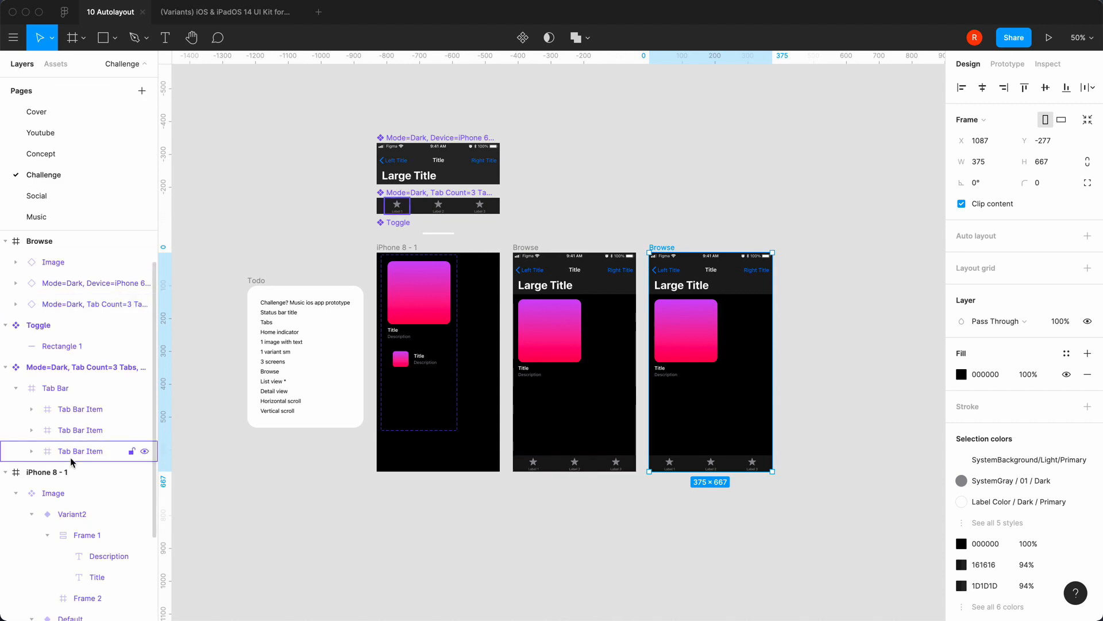
scroll(70, 461, down, 3)
scroll(71, 461, up, 5)
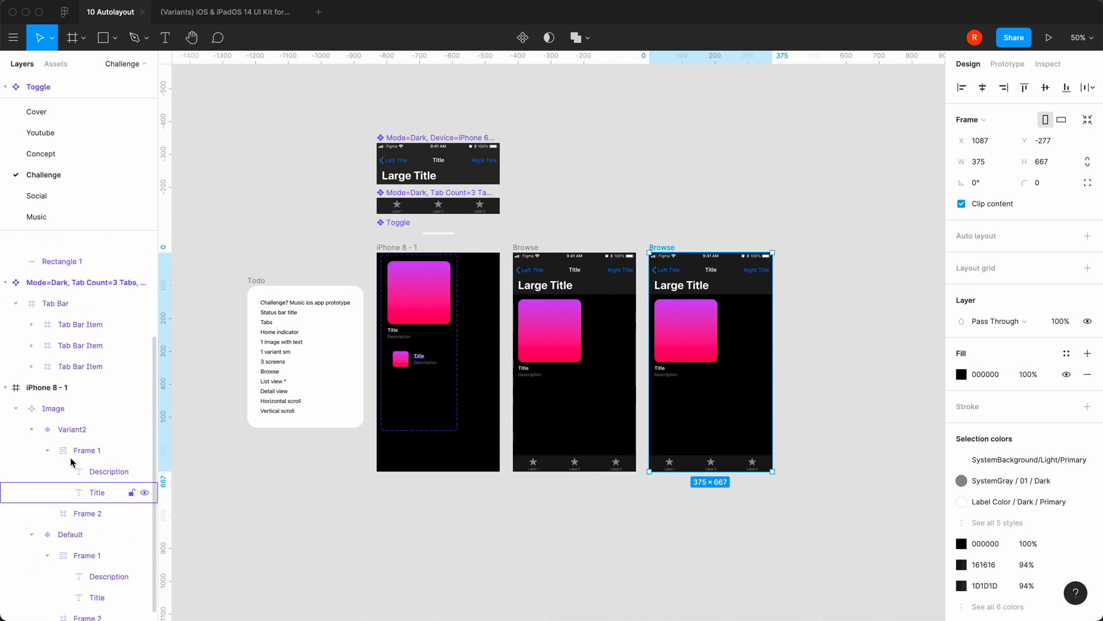
double_click(39, 262)
text(List)
key(Return)
click(702, 172)
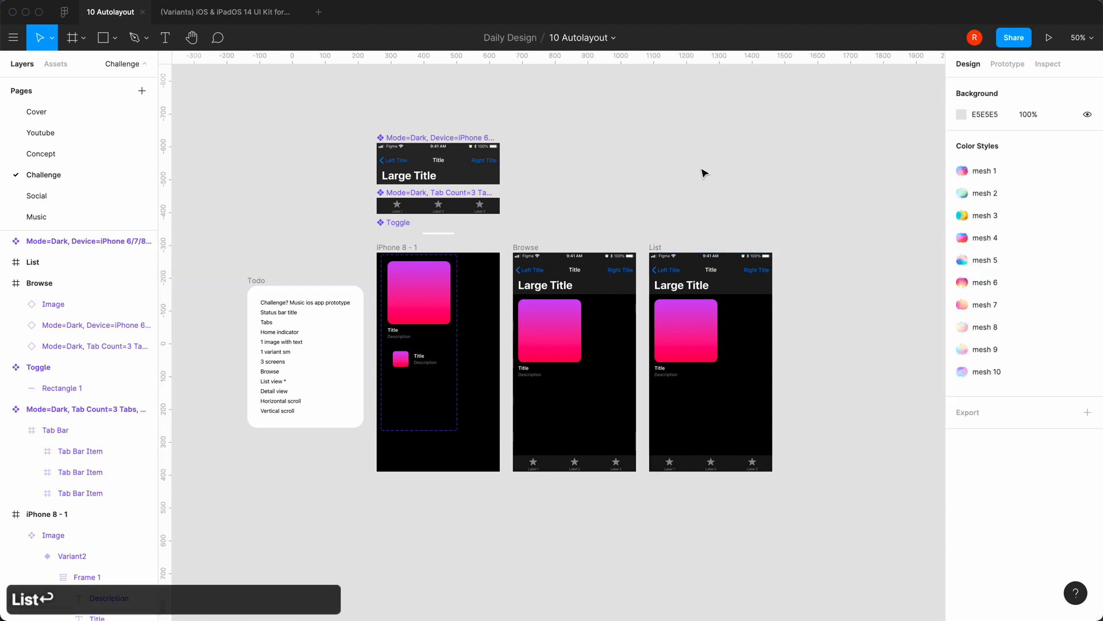
Set the opacity of the 1D1D1D background color in the List frame's navigation bar to 0%
key(equal)
scroll(701, 173, right, 5)
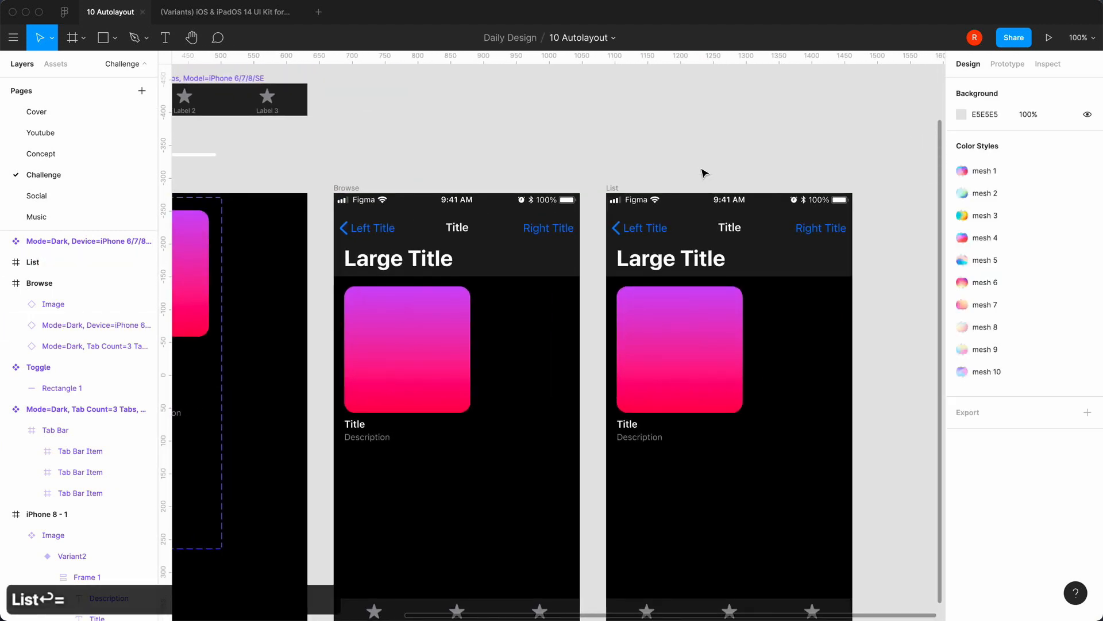
scroll(704, 173, down, 3)
scroll(703, 173, right, 3)
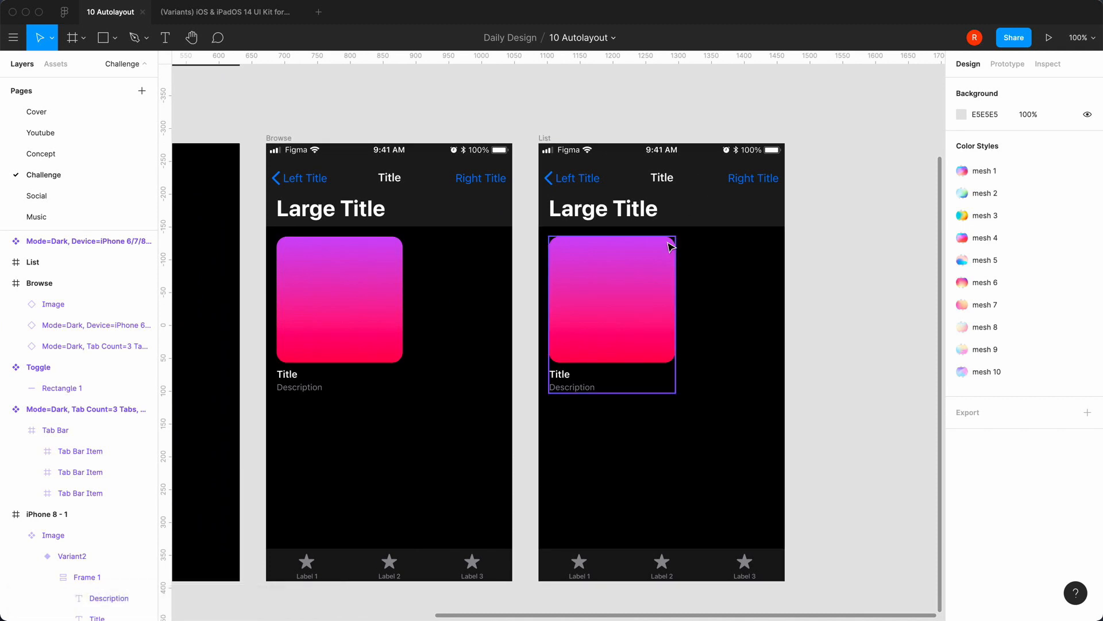
click(712, 219)
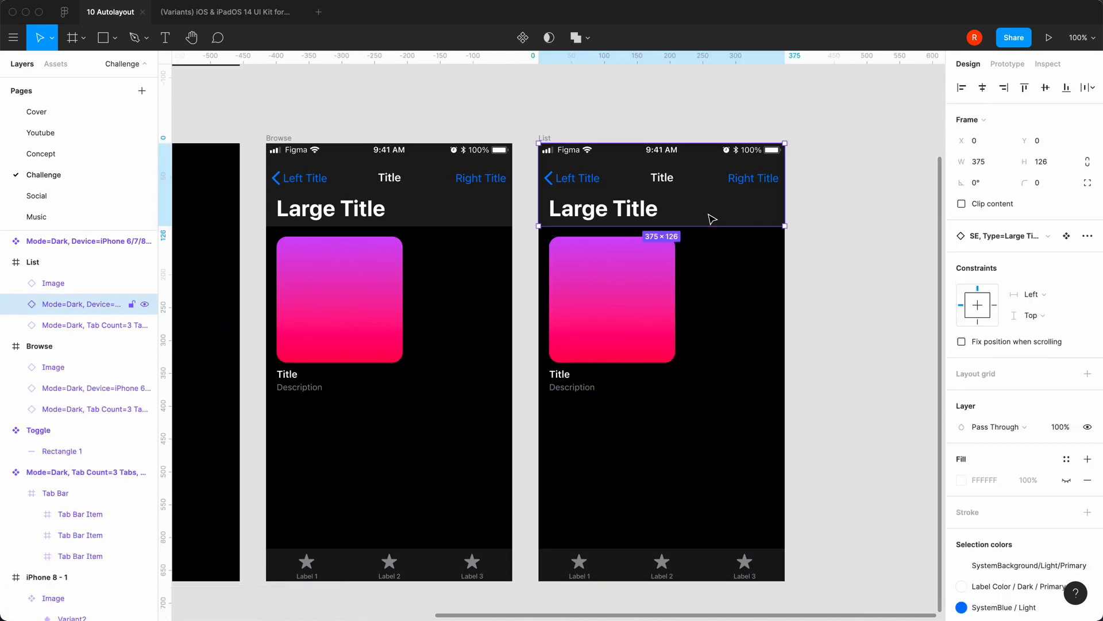
scroll(1022, 442, down, 5)
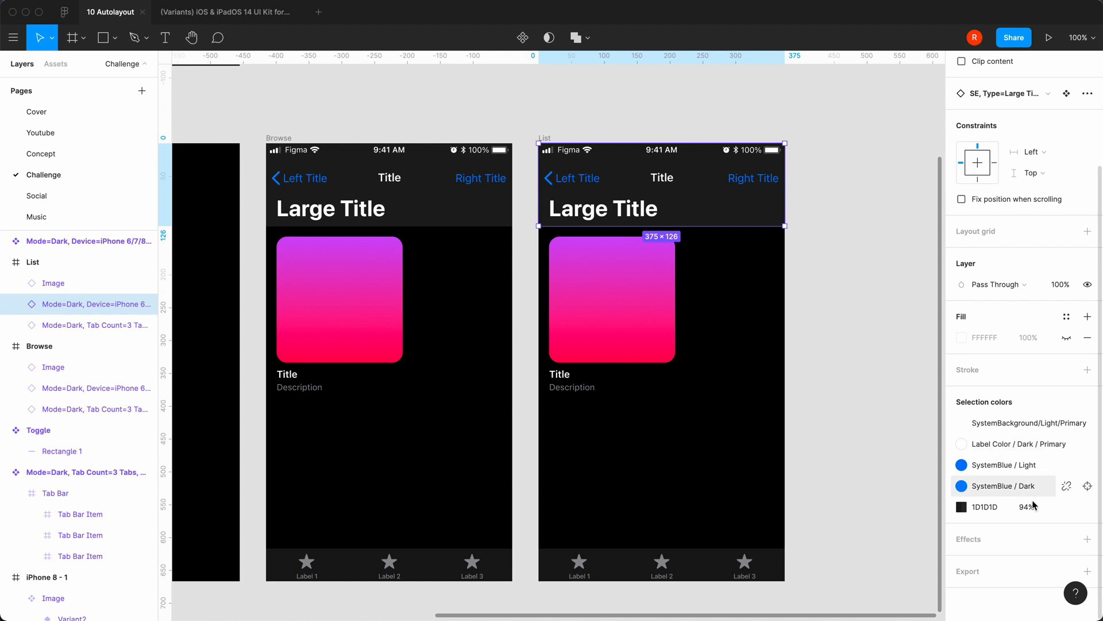
text(0)
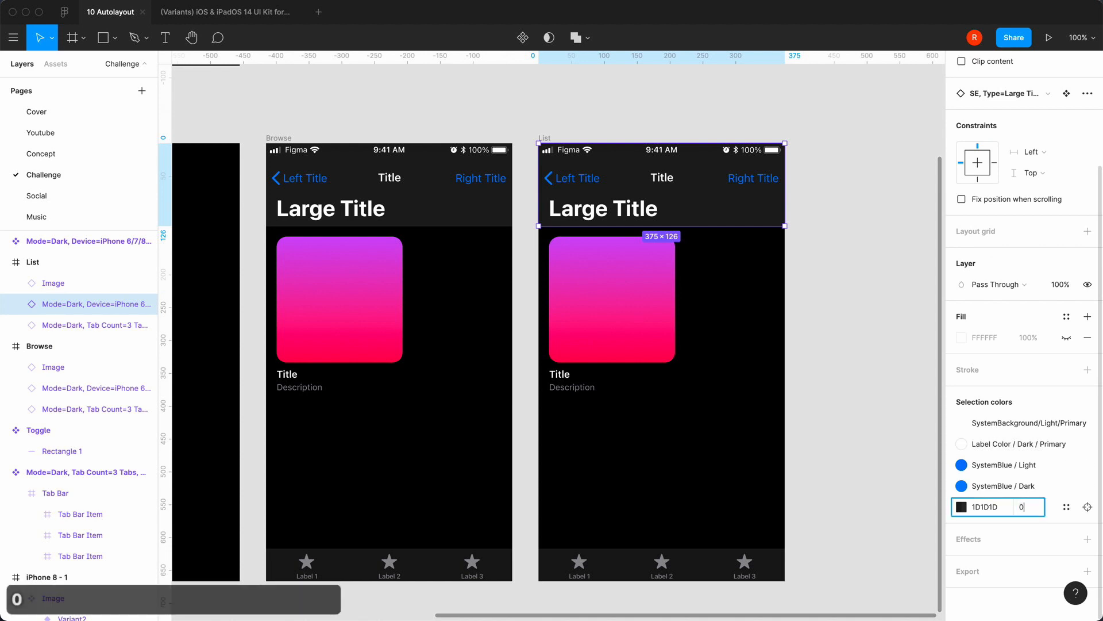
key(Return)
click(896, 352)
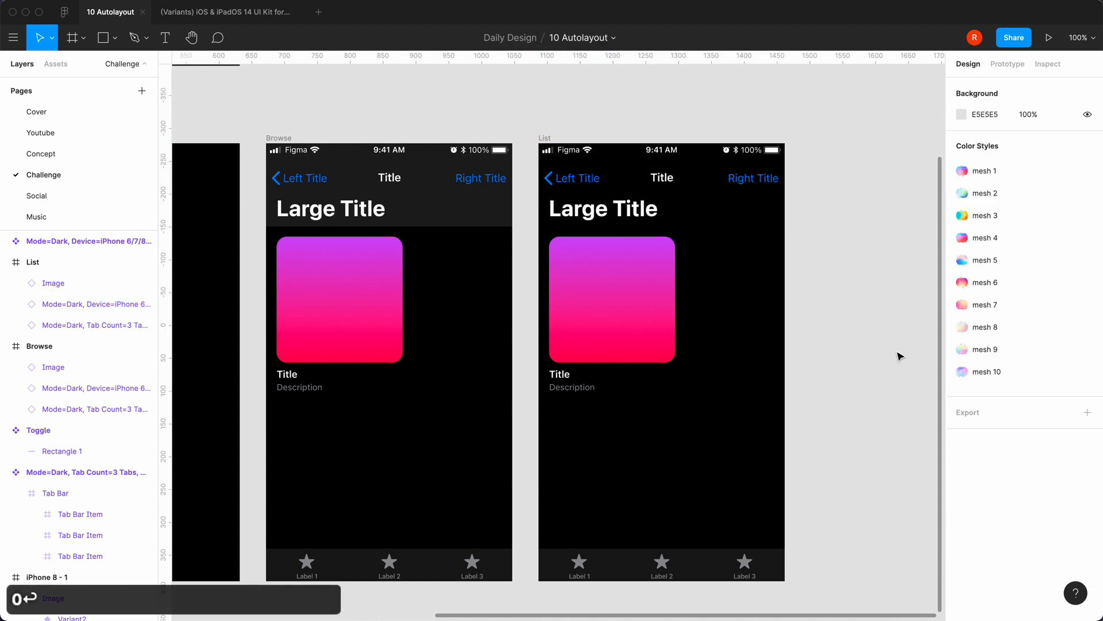
Replace the SystemBlue / Light color in the Browse frame's navigation bar with the Label Color / Dark / Primary style
click(438, 207)
scroll(1032, 504, down, 5)
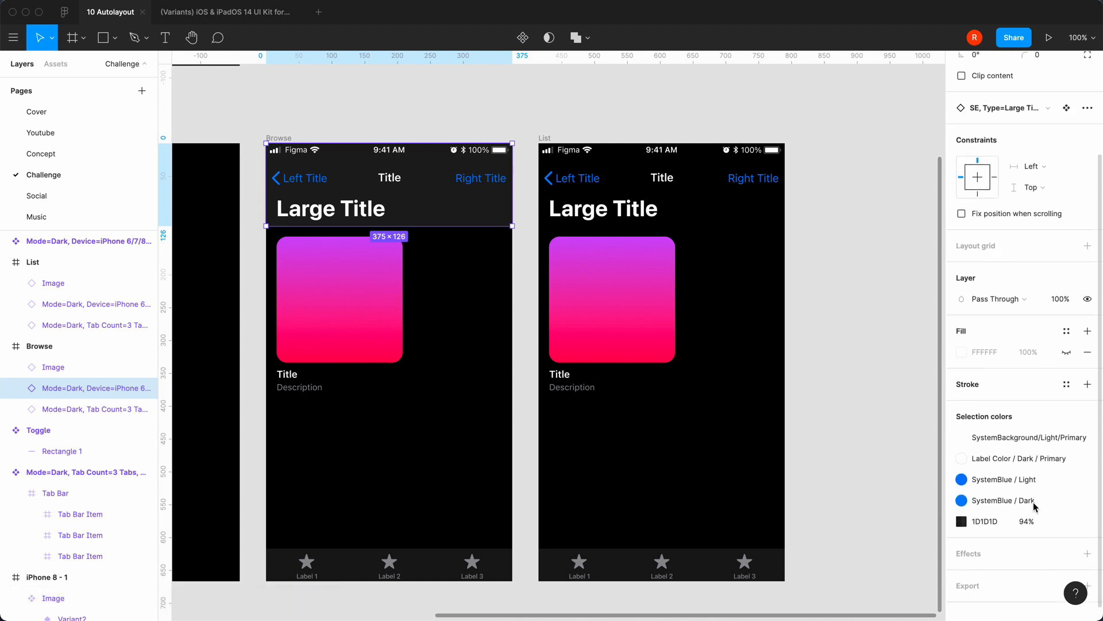
click(962, 465)
scroll(827, 527, down, 10)
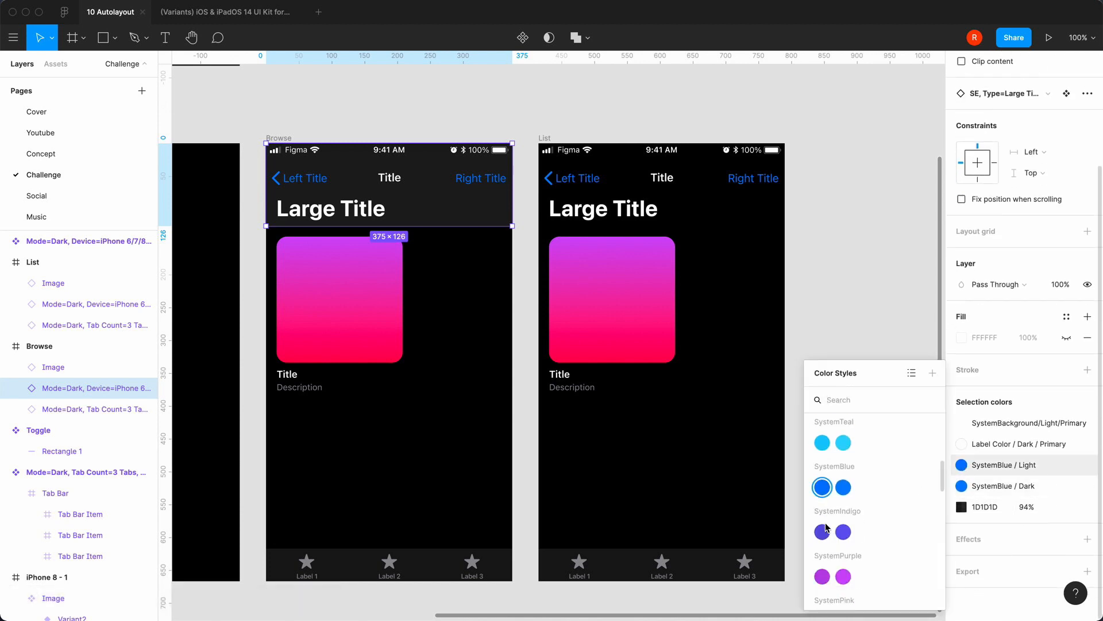
scroll(827, 527, down, 5)
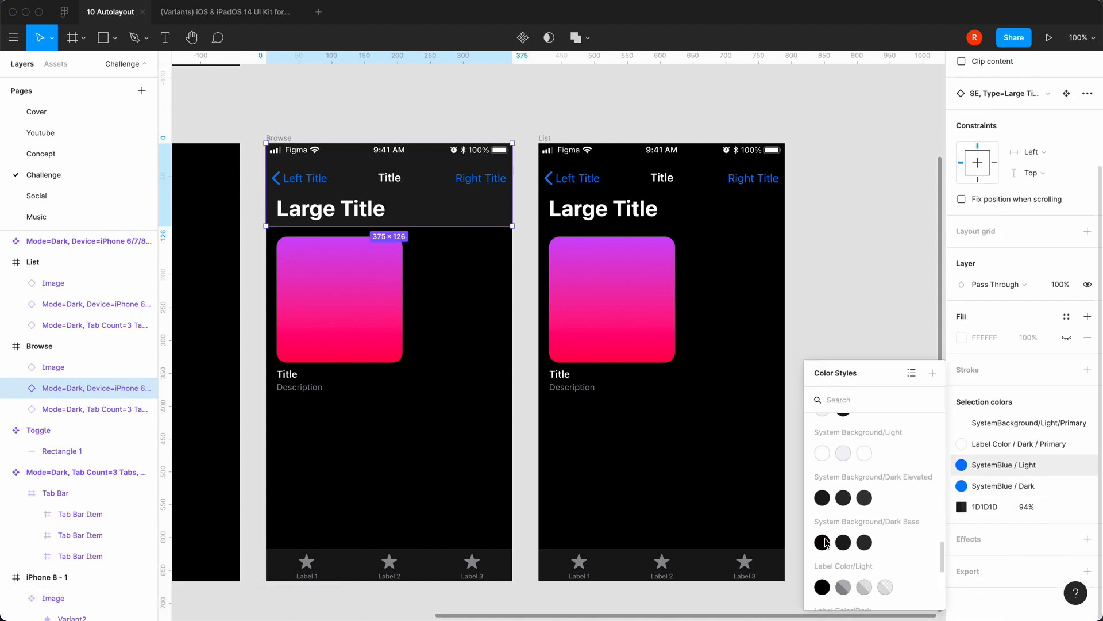
click(823, 576)
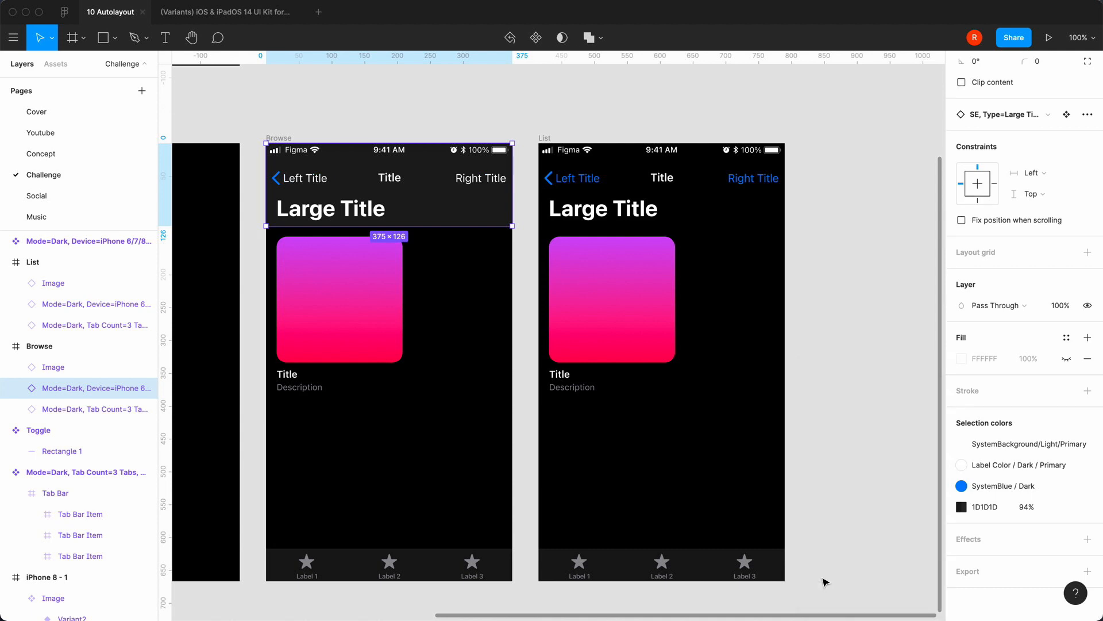
Replace the SystemBlue / Dark color in the Browse frame's navigation bar with the Label Color / Dark / Primary style
click(962, 486)
scroll(830, 550, down, 8)
scroll(829, 550, down, 4)
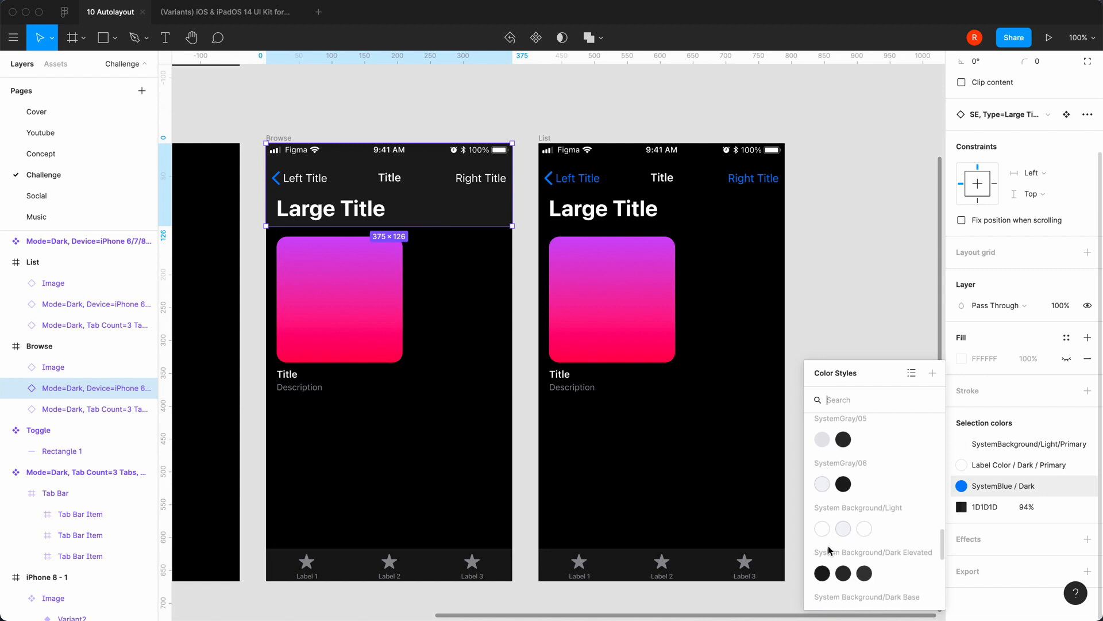
click(822, 529)
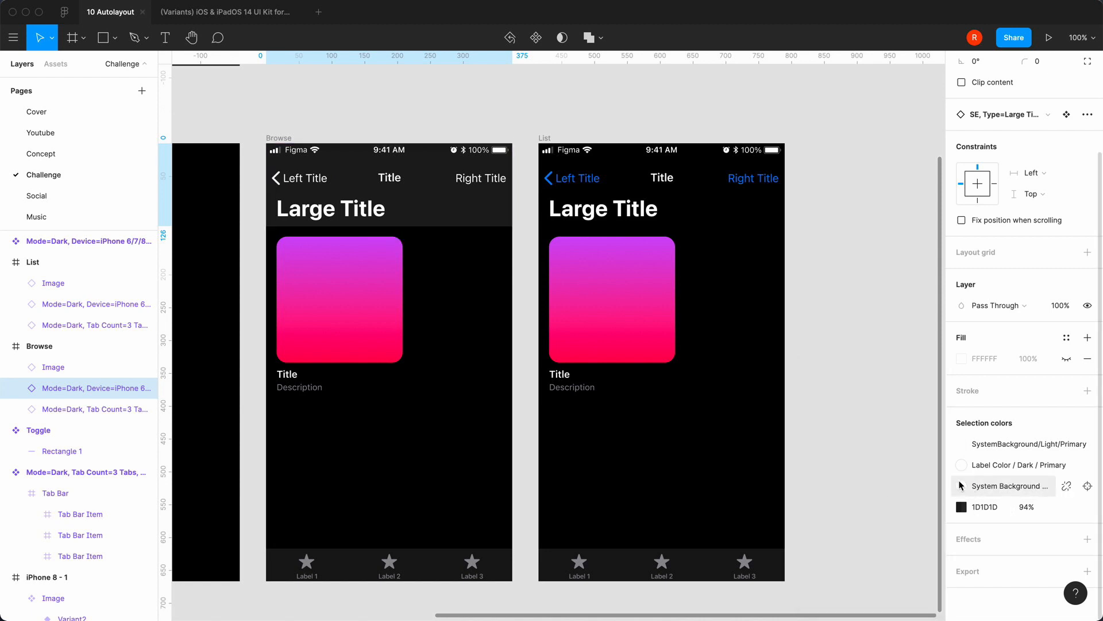
click(961, 486)
scroll(846, 558, down, 3)
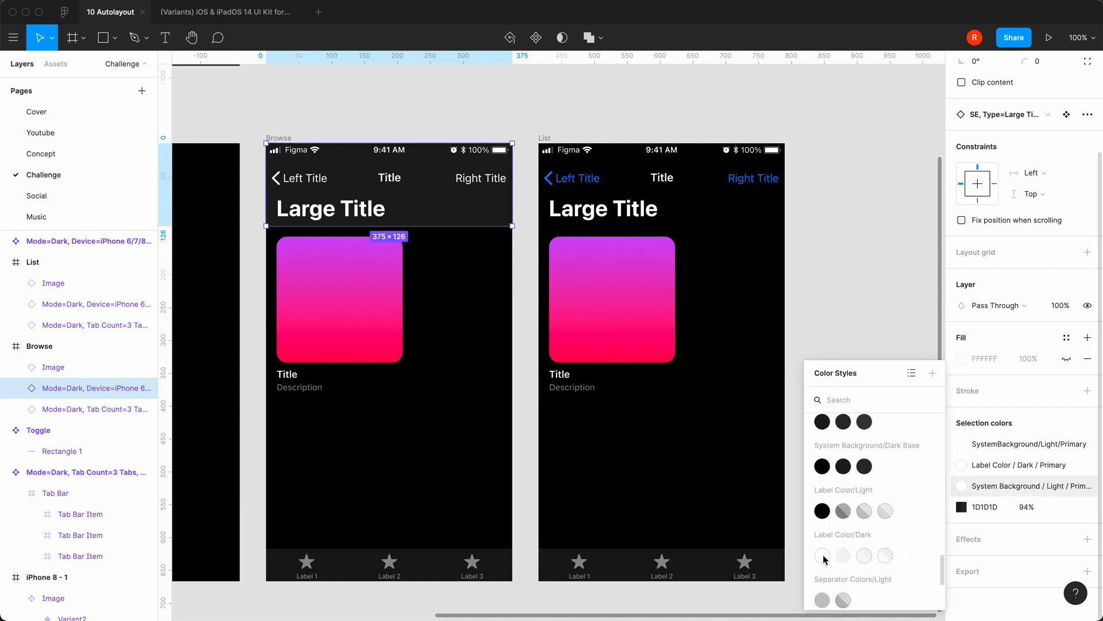
click(822, 556)
Replace the SystemBlue / Light color in the List frame's navigation bar with the Label Color / Dark / Primary style
click(684, 187)
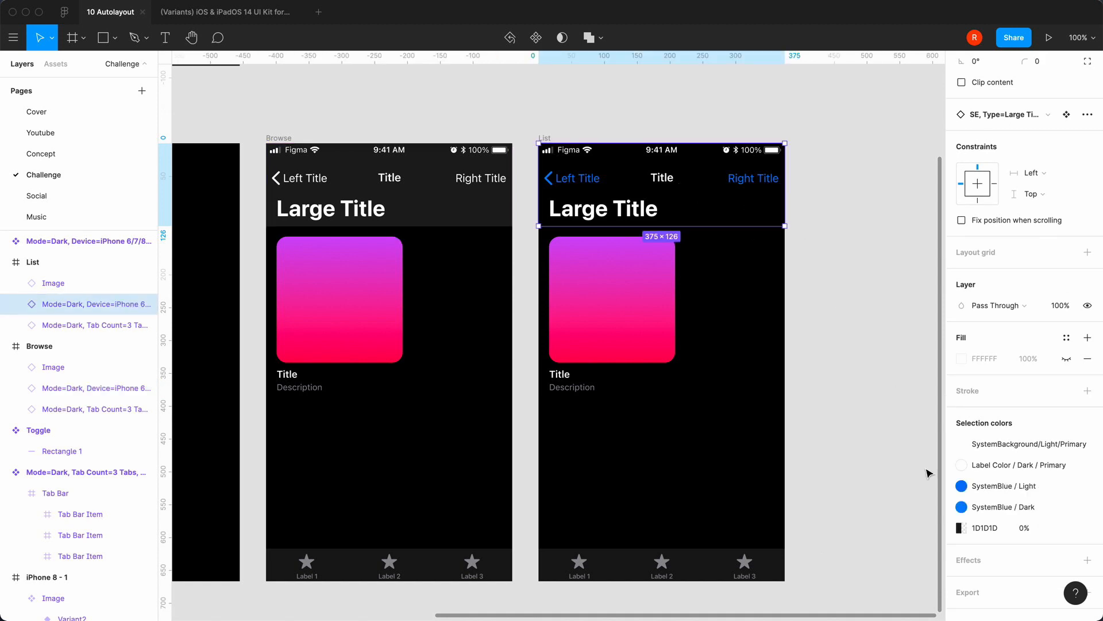
click(961, 486)
scroll(810, 563, down, 5)
scroll(811, 563, up, 1)
scroll(810, 564, down, 2)
click(822, 568)
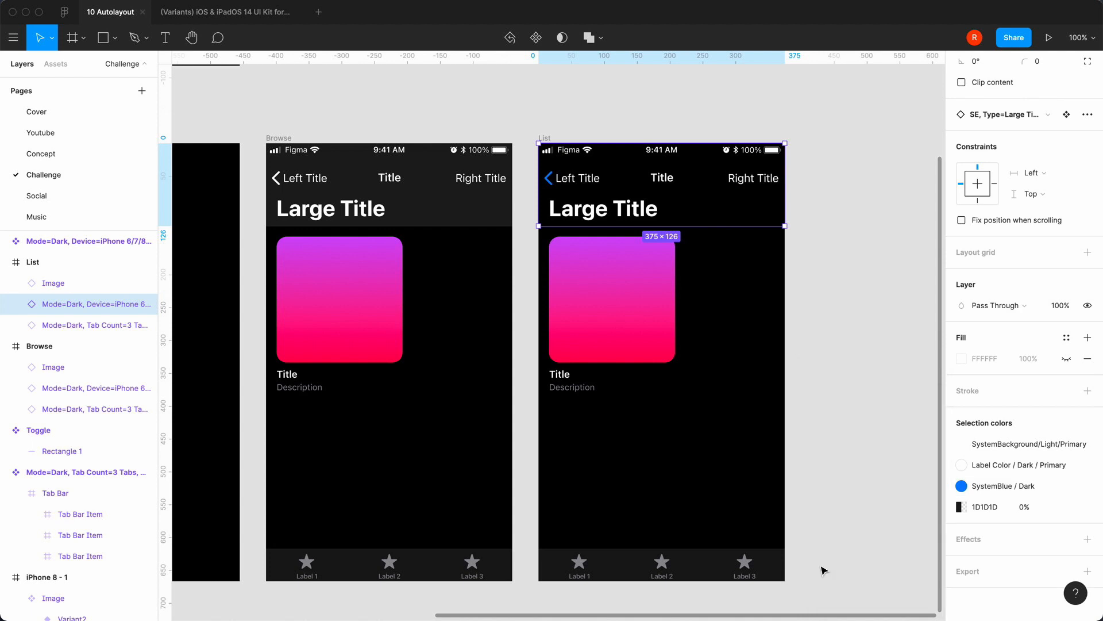
Replace the SystemBlue / Dark color in the List frame's navigation bar with the Label Color / Dark / Primary style
click(962, 485)
scroll(860, 544, down, 10)
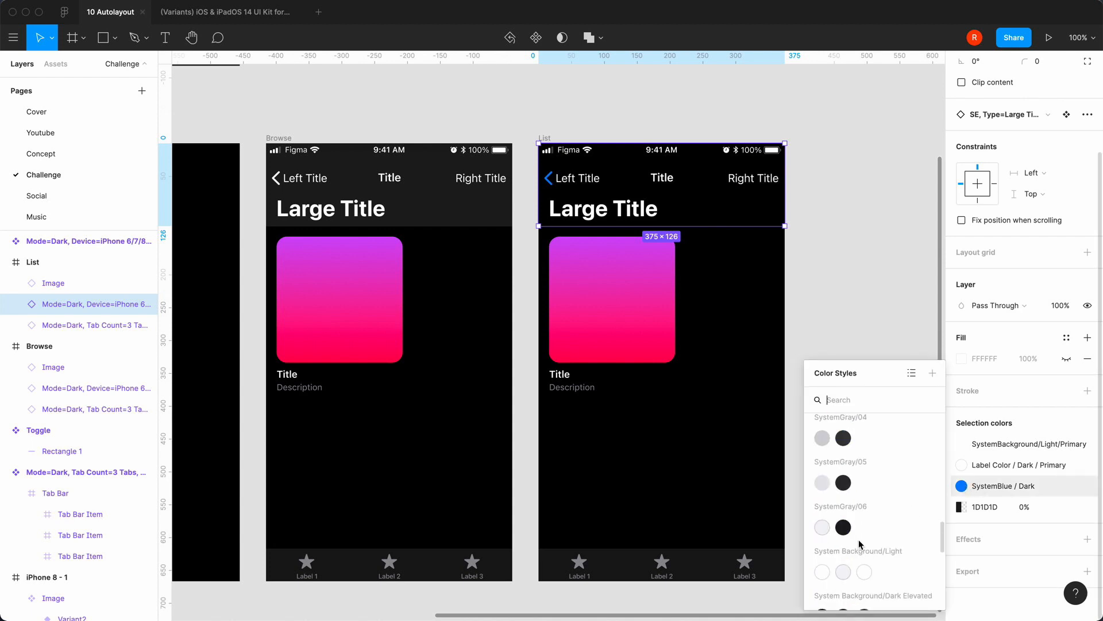
scroll(830, 569, up, 2)
scroll(830, 569, down, 3)
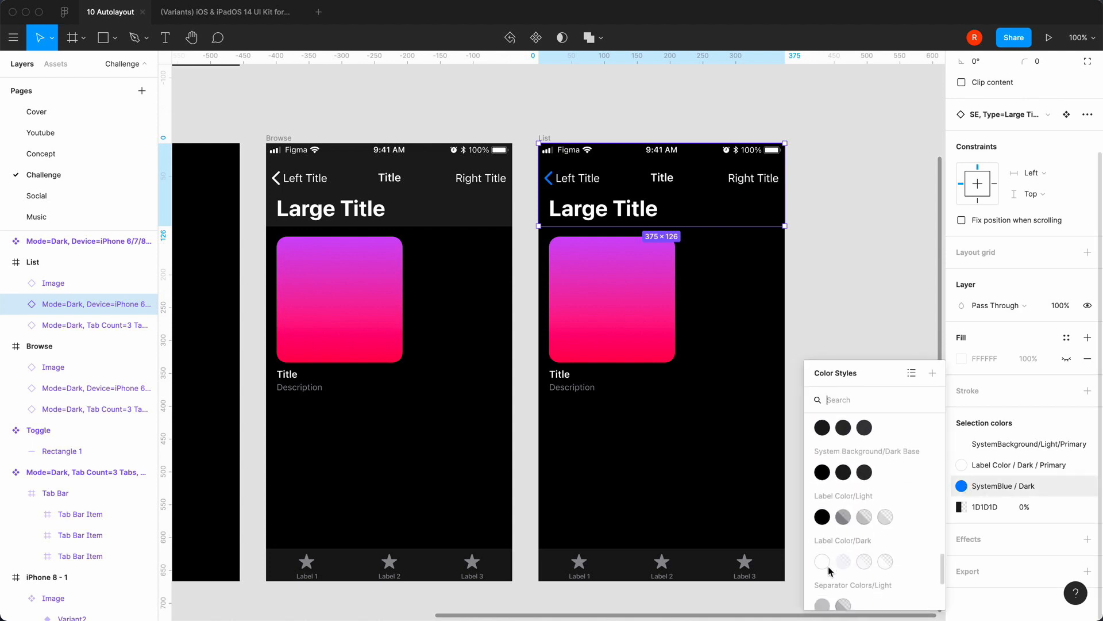
click(830, 568)
click(855, 369)
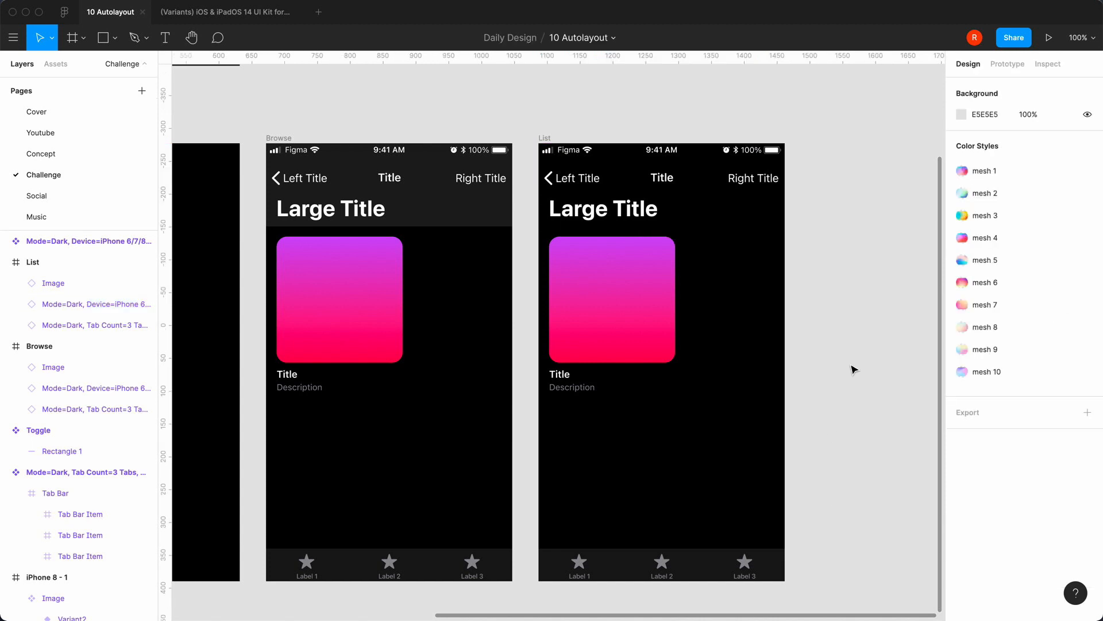
Examine the variant options of the List frame's Image instance and the size settings of its nested gradient frame
click(591, 316)
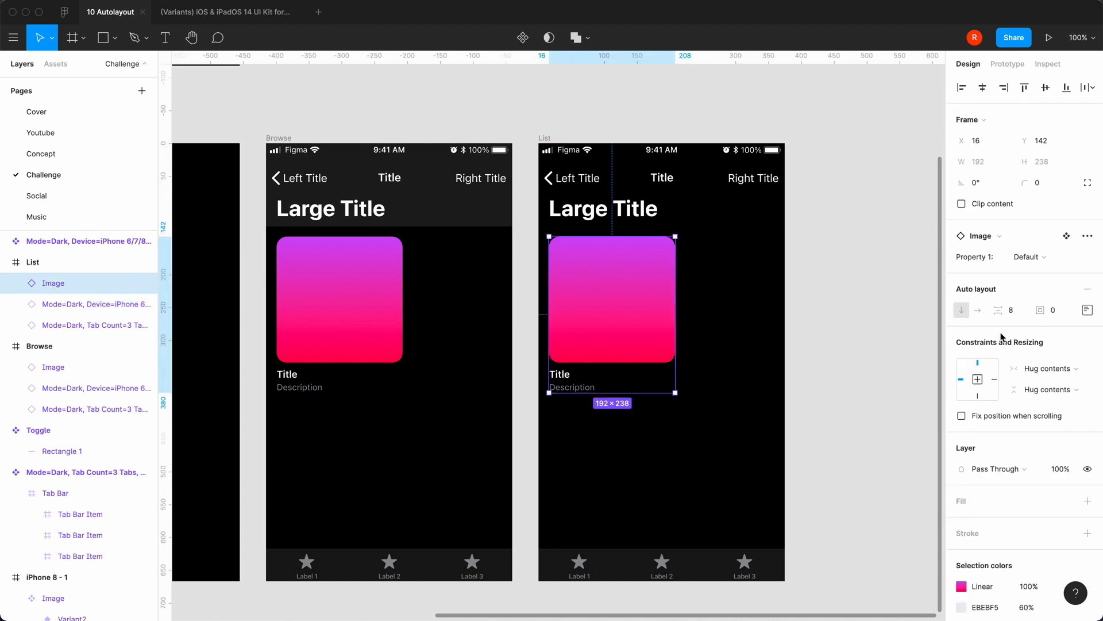
click(1041, 263)
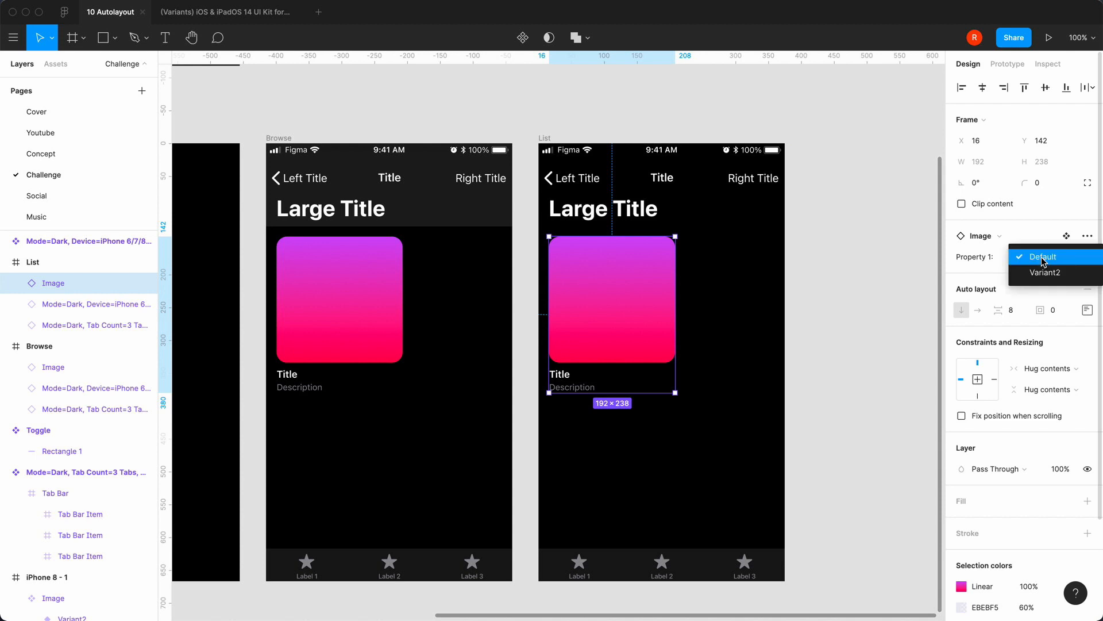
click(871, 225)
click(872, 229)
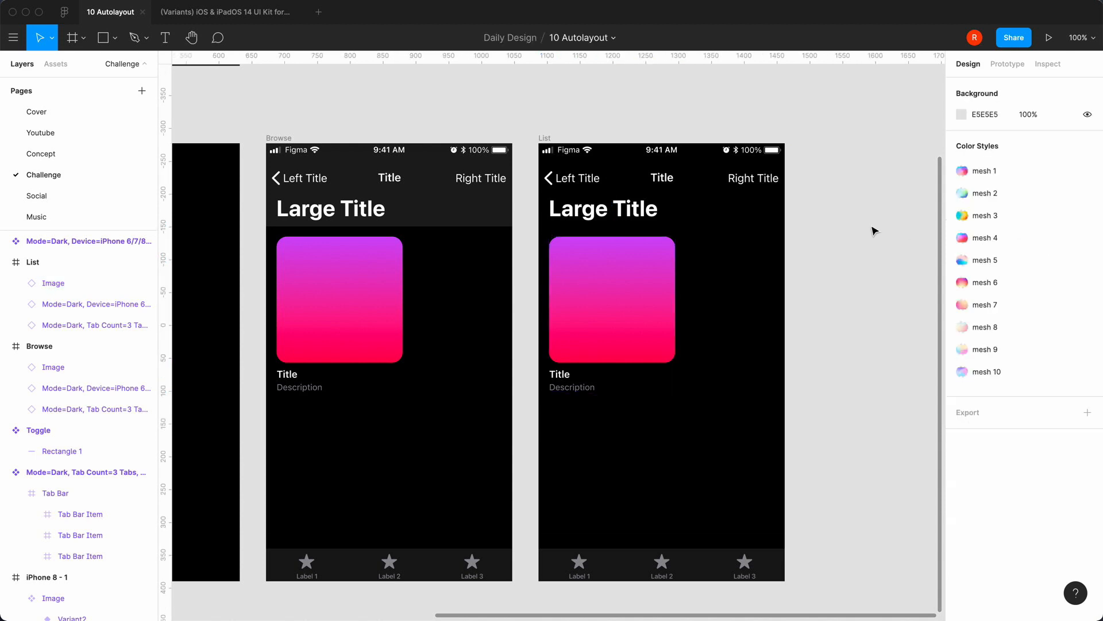
click(617, 294)
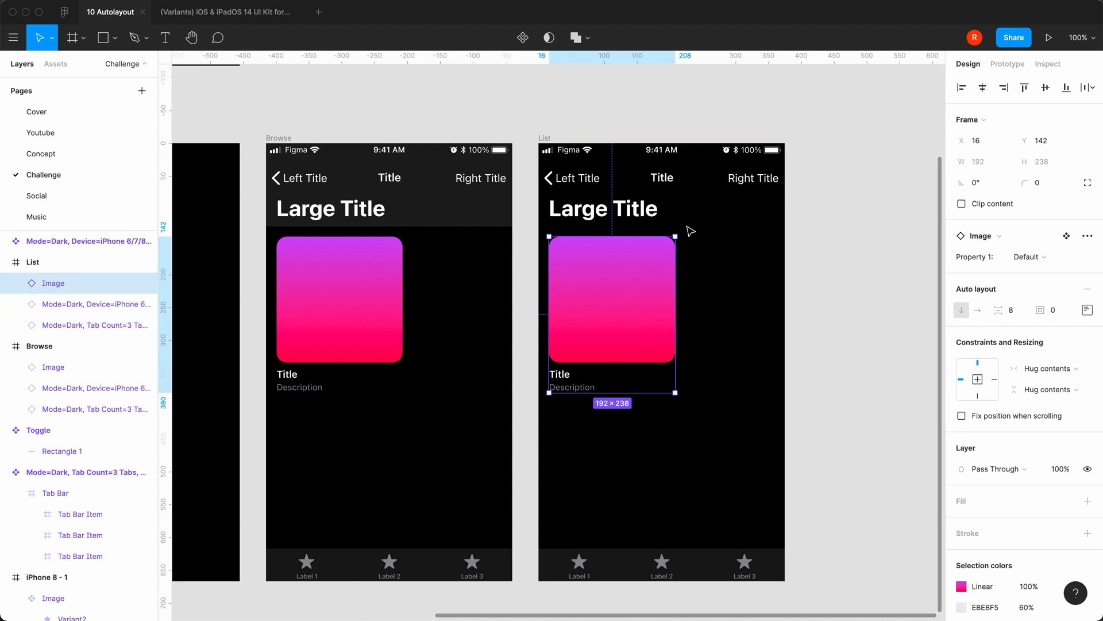
double_click(581, 298)
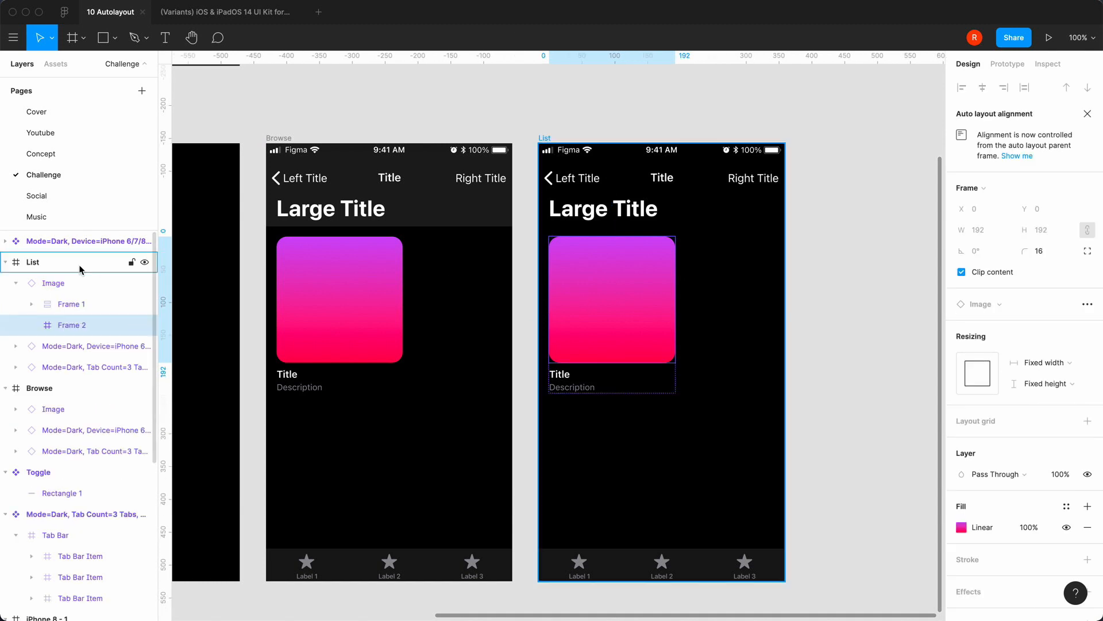
click(49, 285)
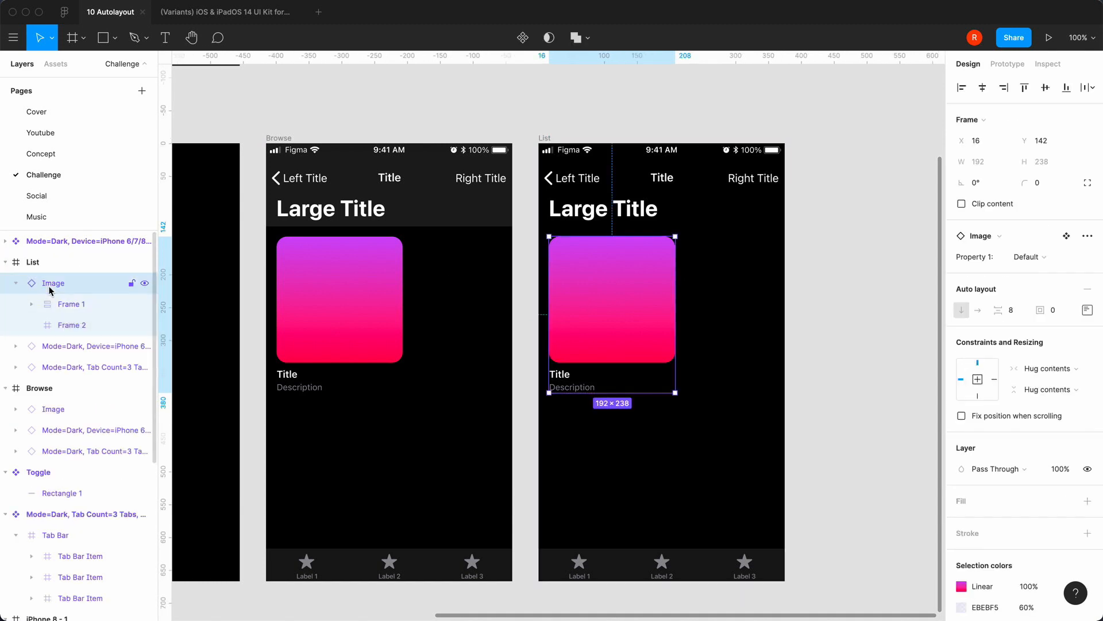
double_click(624, 338)
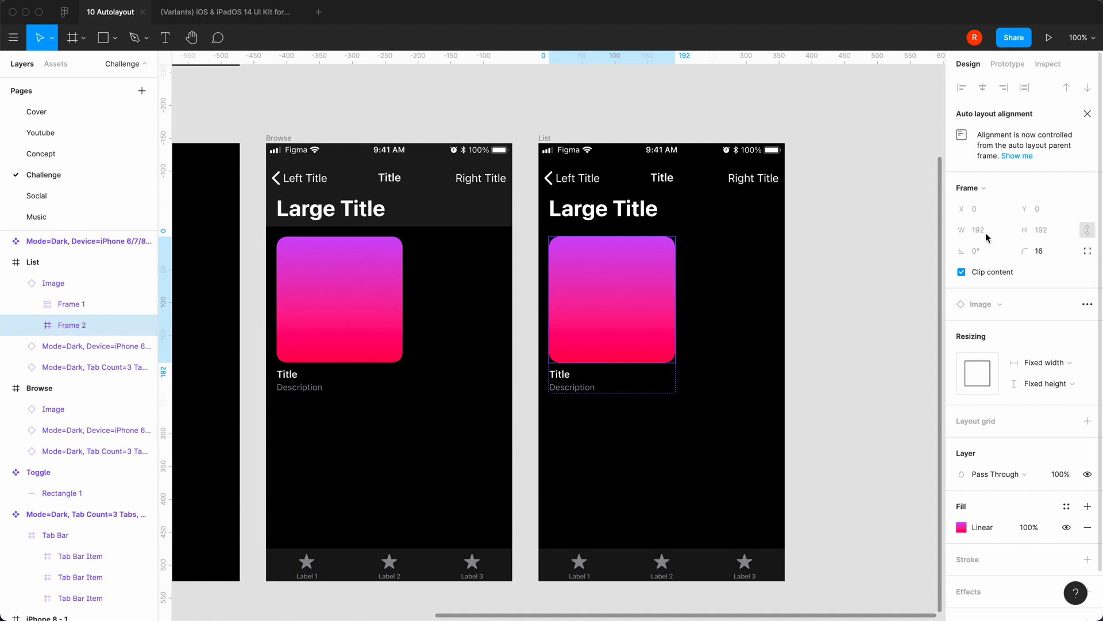
click(841, 270)
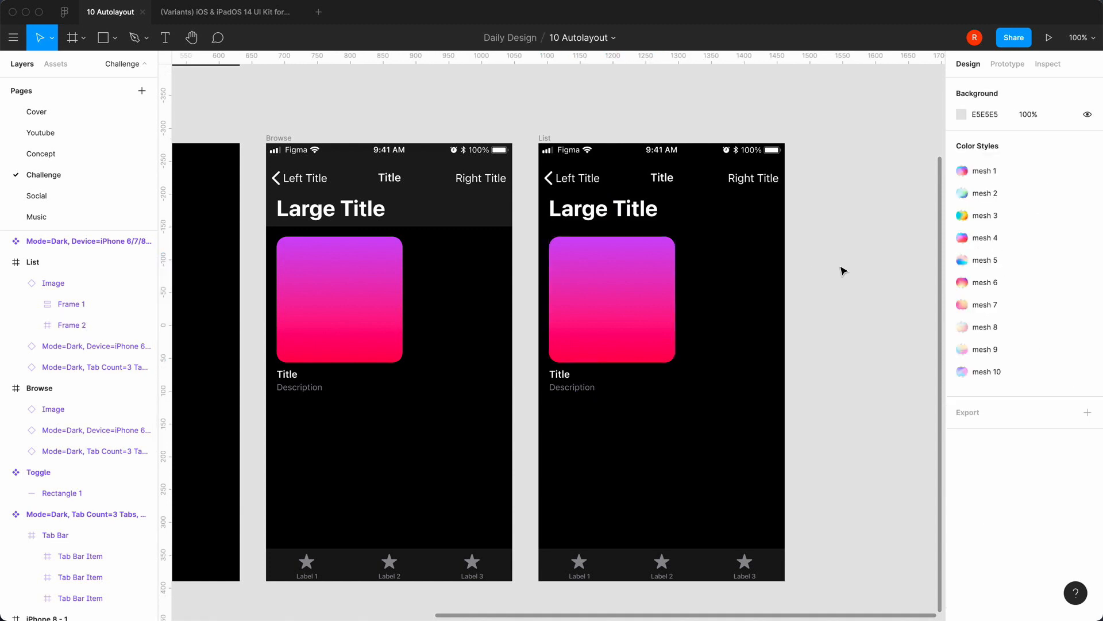
Detach the List frame's Image instance from its component and select the gradient frame inside it
click(669, 364)
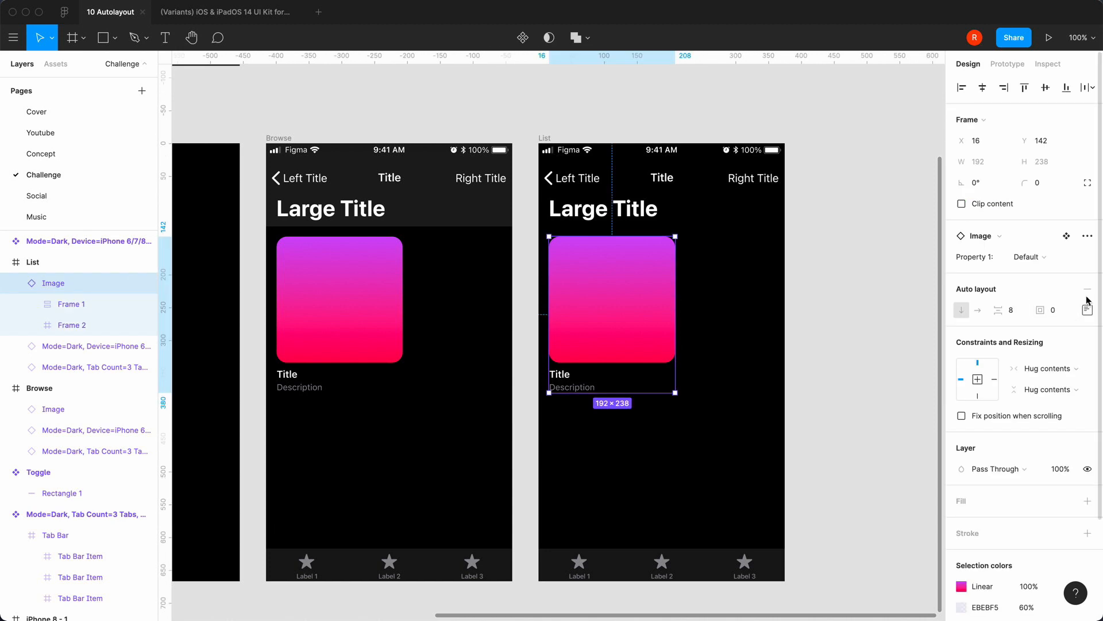
right_click(596, 302)
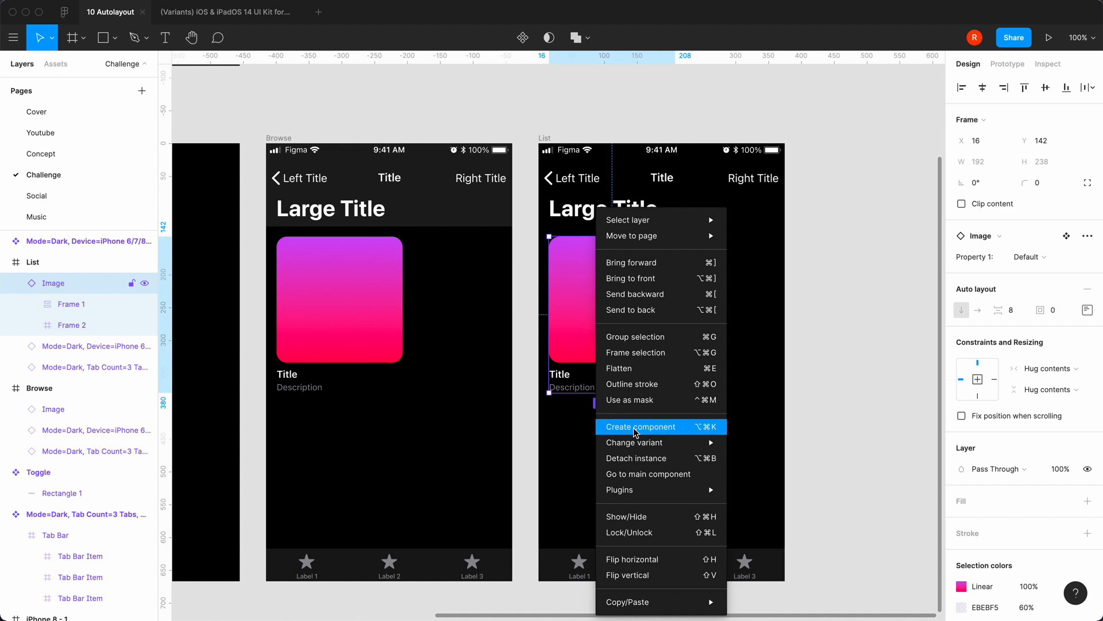
click(637, 459)
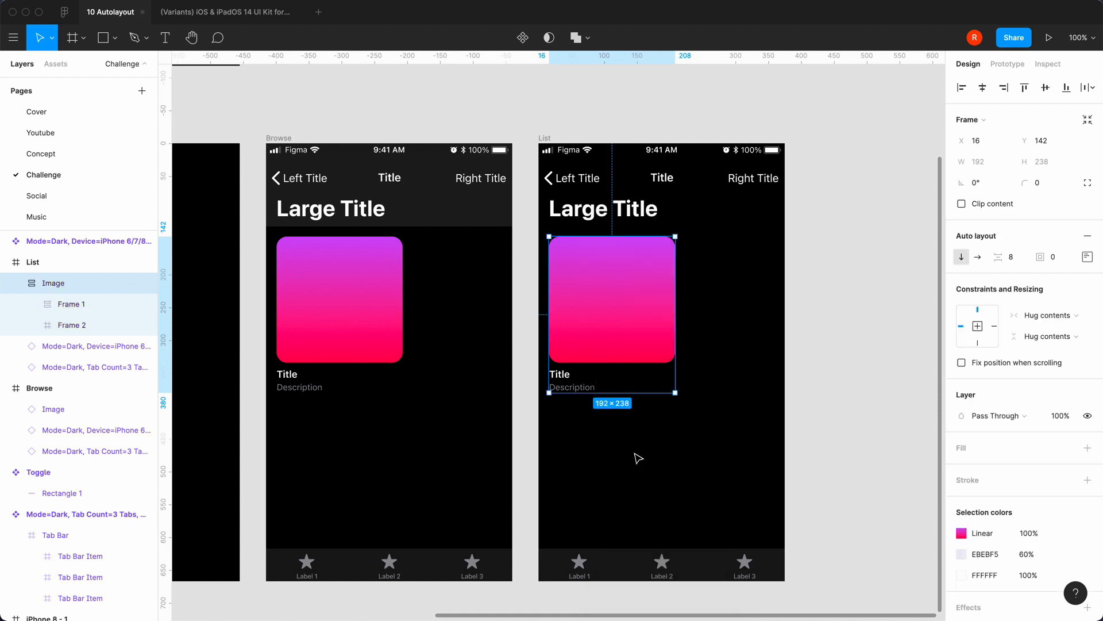
double_click(632, 310)
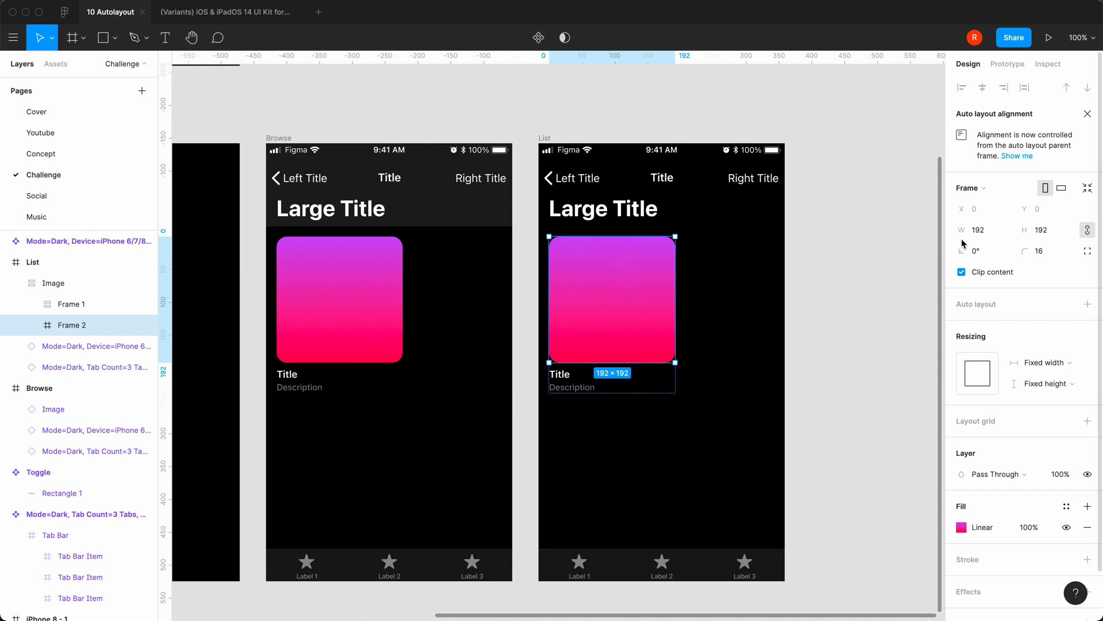
Try to set the gradient frame's width to 375 with its proportions constrained
text(375)
key(Return)
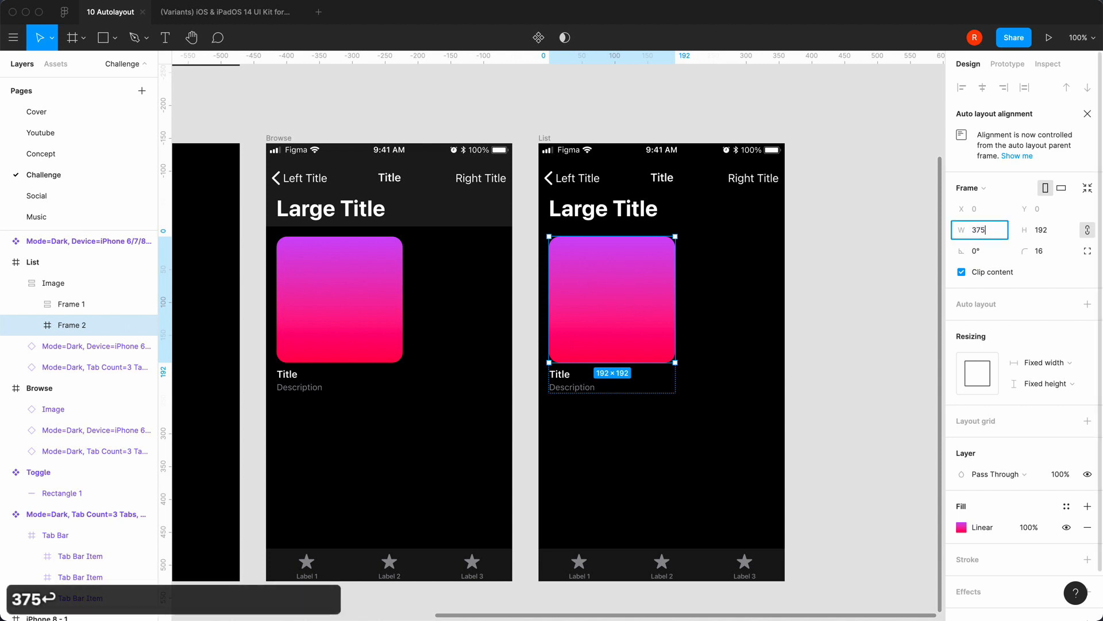
key(super+z)
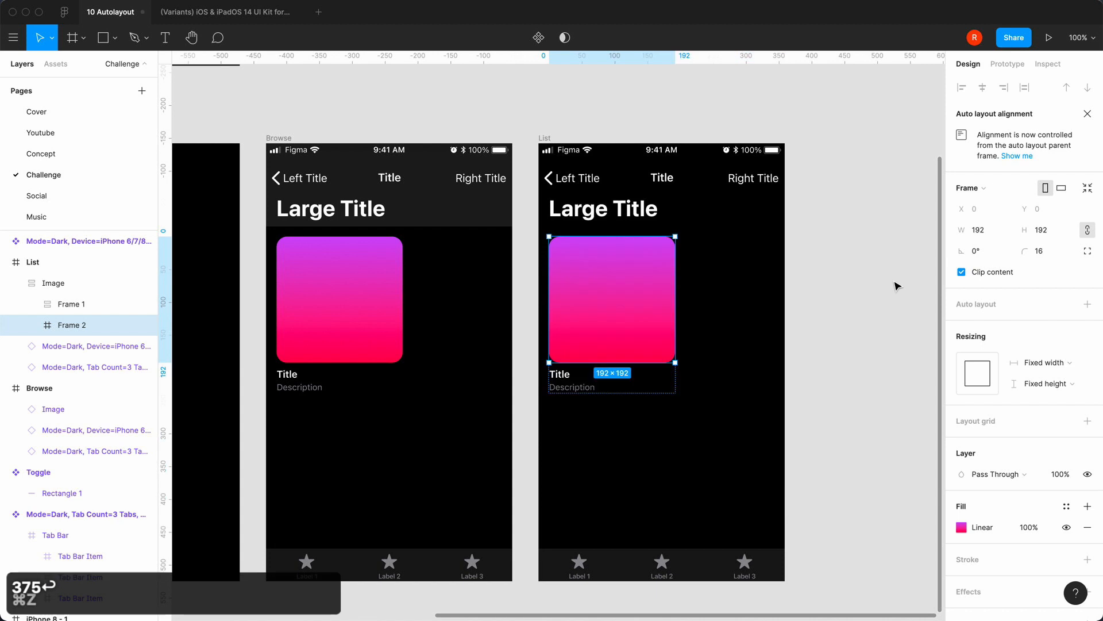
Set the gradient frame's width to 375 with its proportions unconstrained
click(990, 230)
text(375)
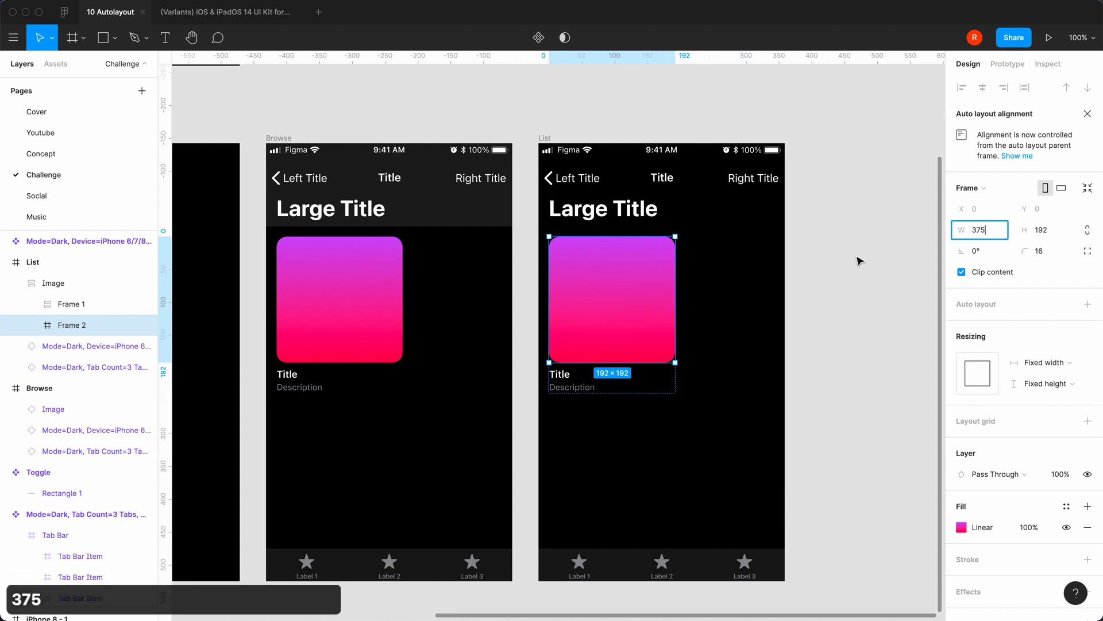
key(Return)
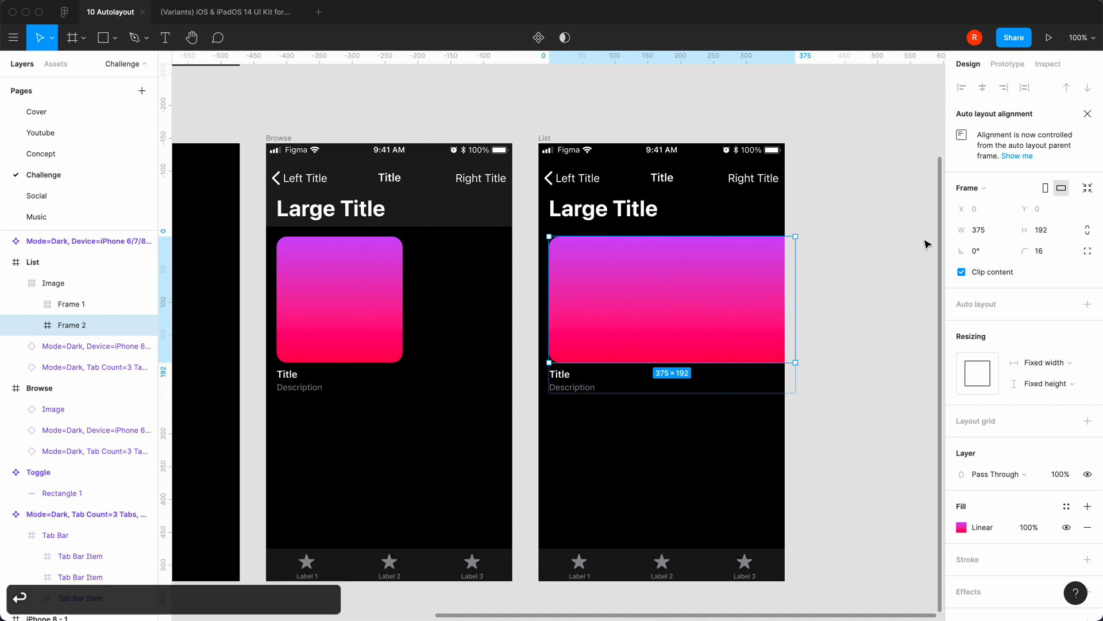
Give the gradient frame independent corners, setting the top-left and top-right radii to 0
click(1088, 251)
click(980, 274)
text(0)
key(Tab)
text(0)
key(Return)
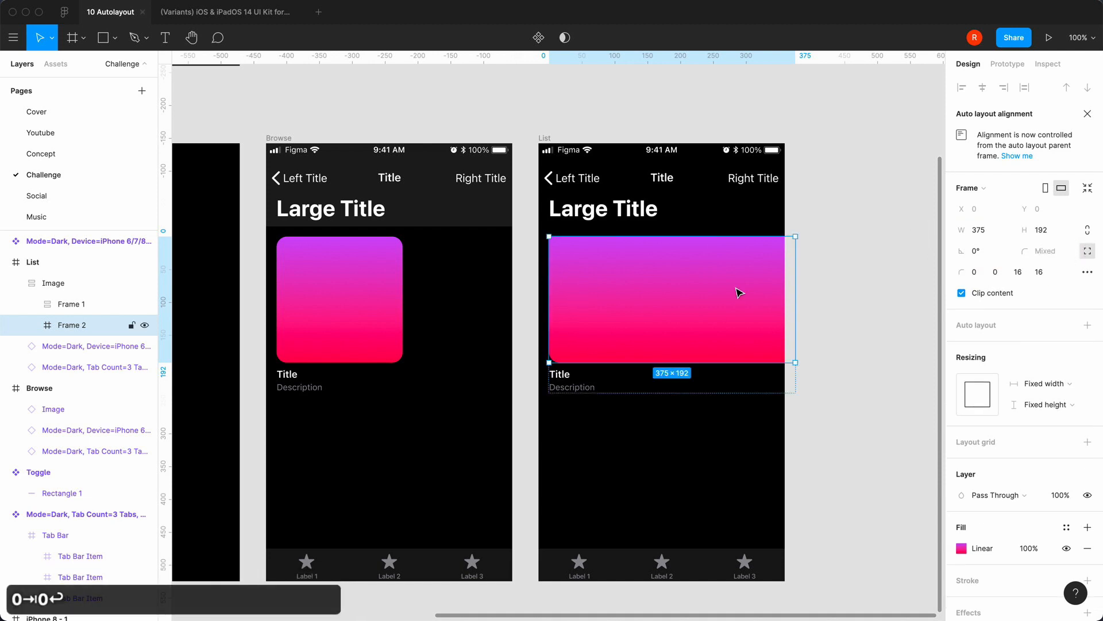
click(883, 182)
Align the detached Image frame to the left and top edges of the List frame and send it to the back
click(713, 350)
click(961, 88)
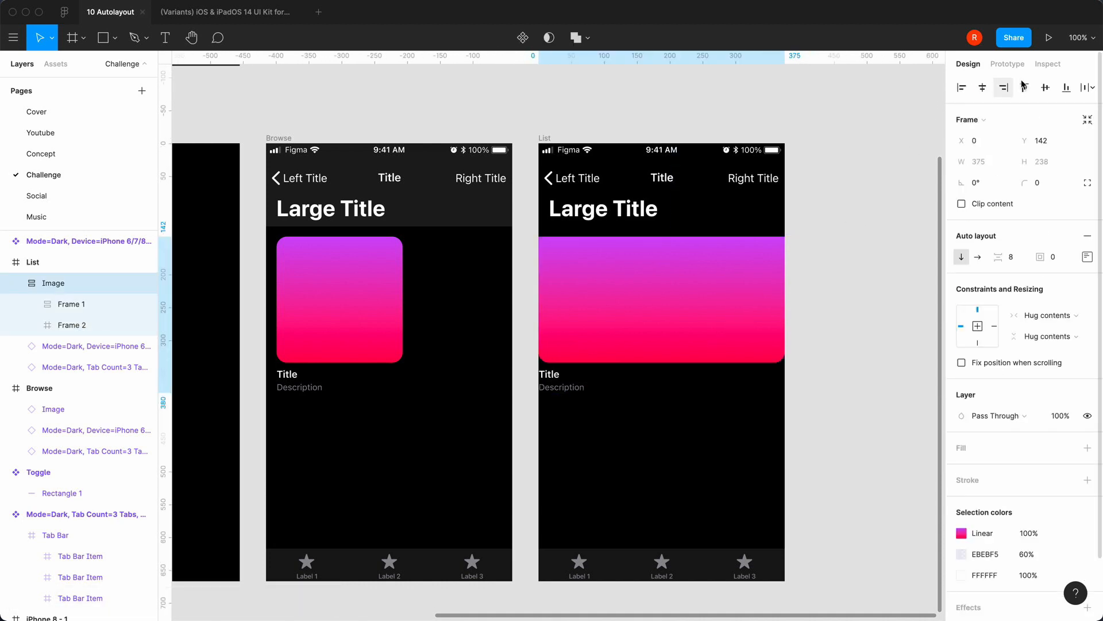
click(1023, 86)
right_click(714, 245)
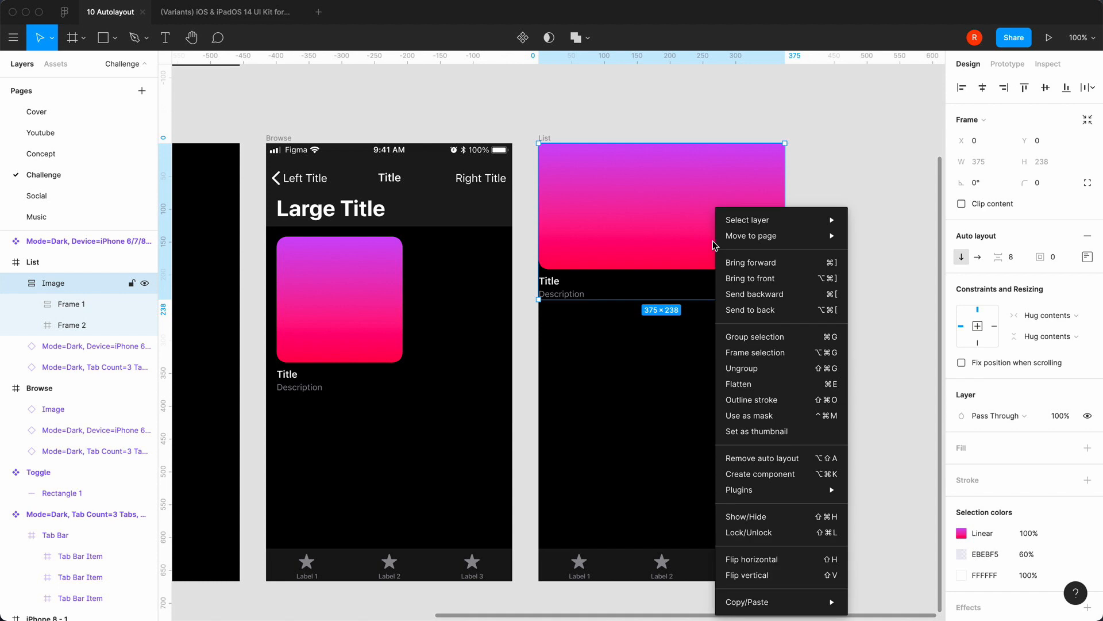
click(752, 310)
click(826, 286)
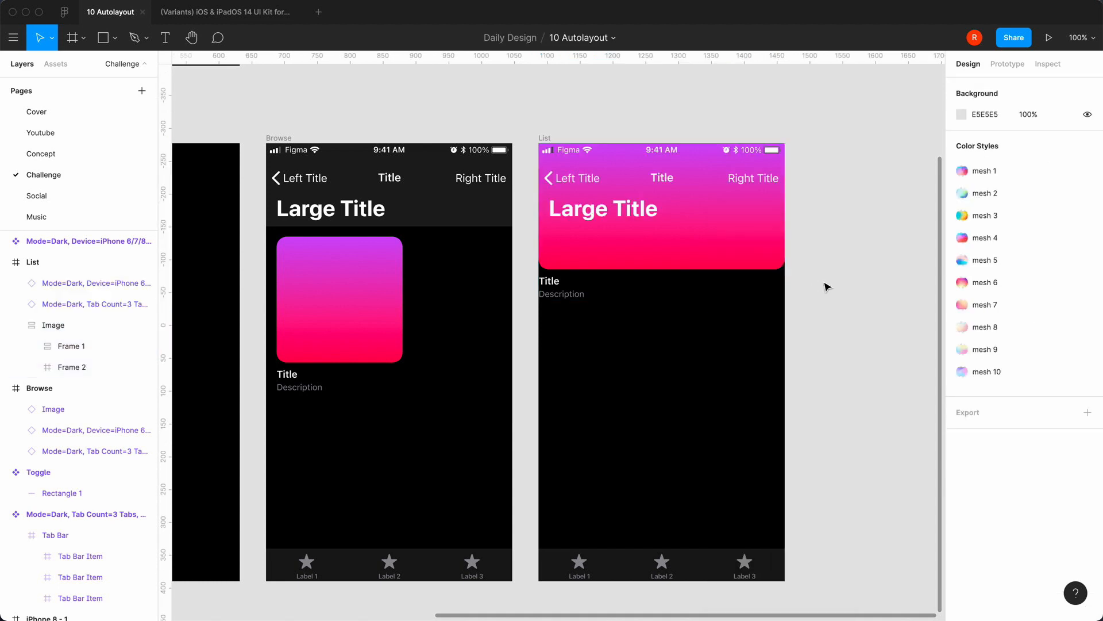
Set the auto layout item spacing of the List screen's Image frame to 16
click(557, 289)
click(1020, 261)
text(16)
key(Return)
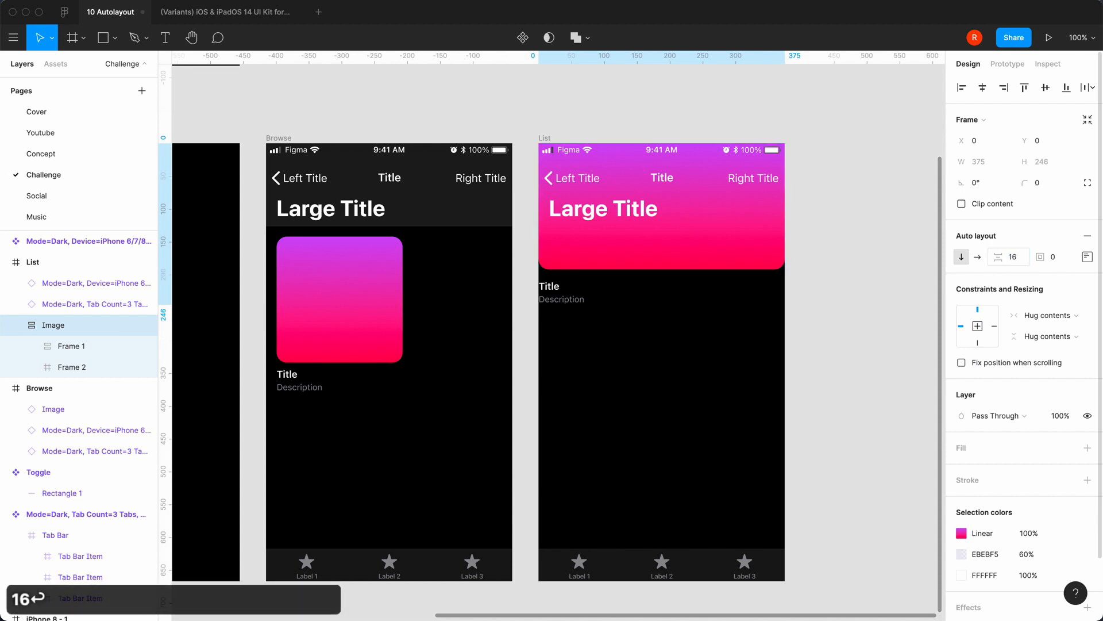
click(852, 285)
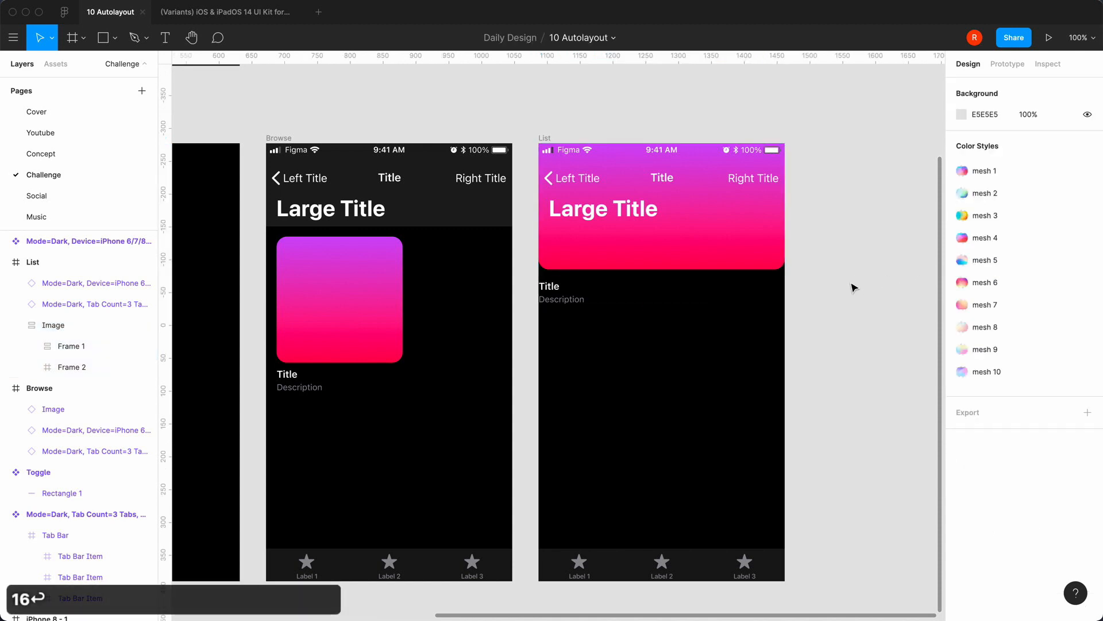
Set the left auto layout padding of the Title and Description text frame in the List screen to 16
double_click(565, 289)
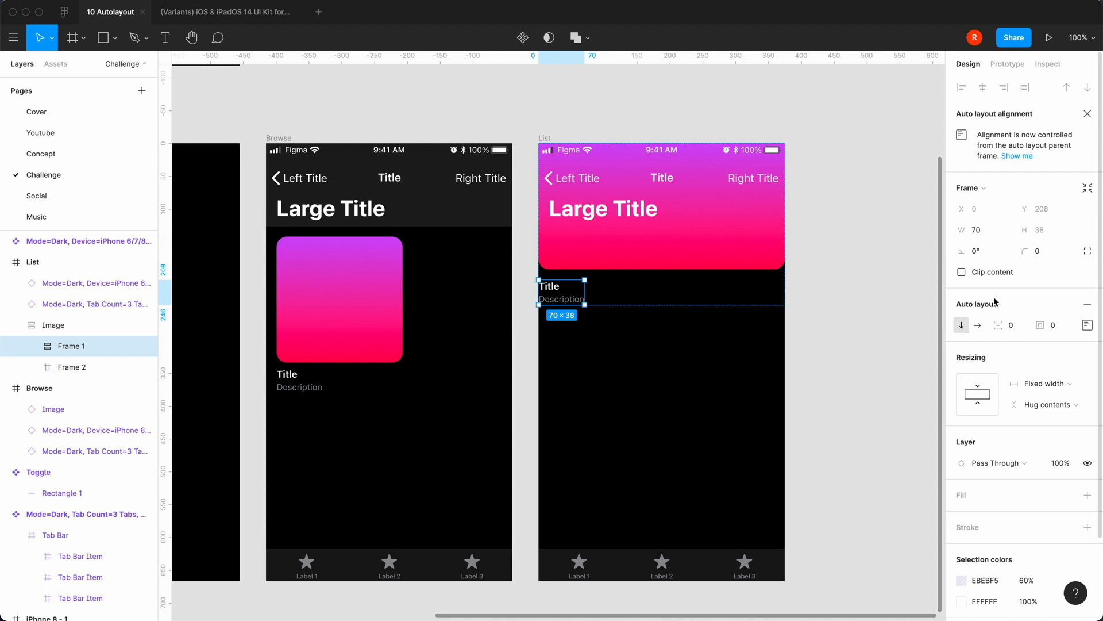
click(1088, 325)
click(1007, 381)
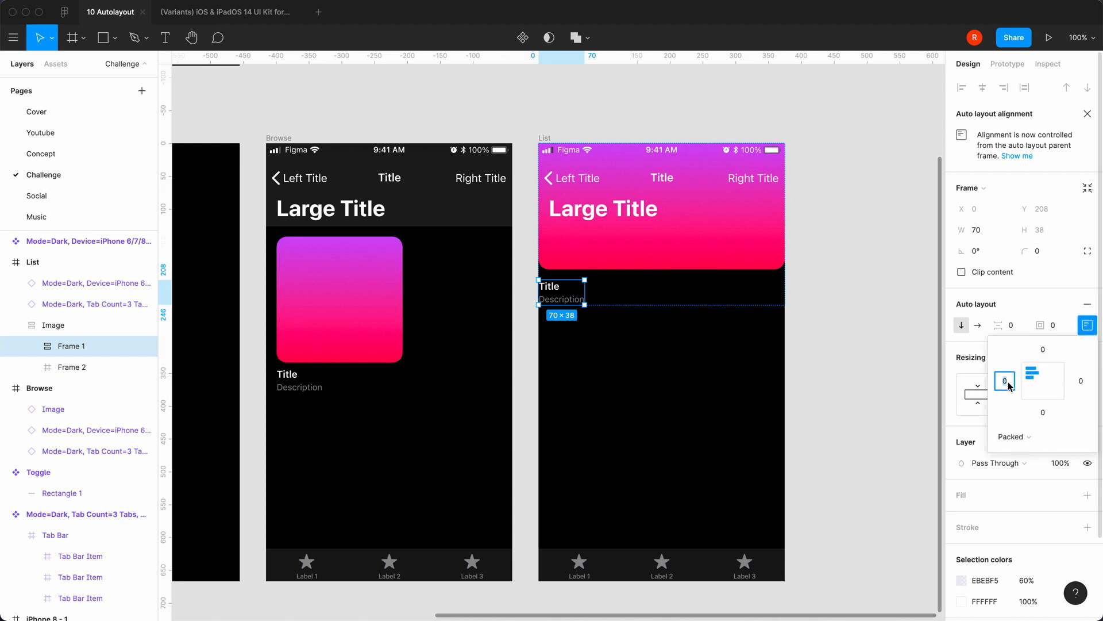
text(16)
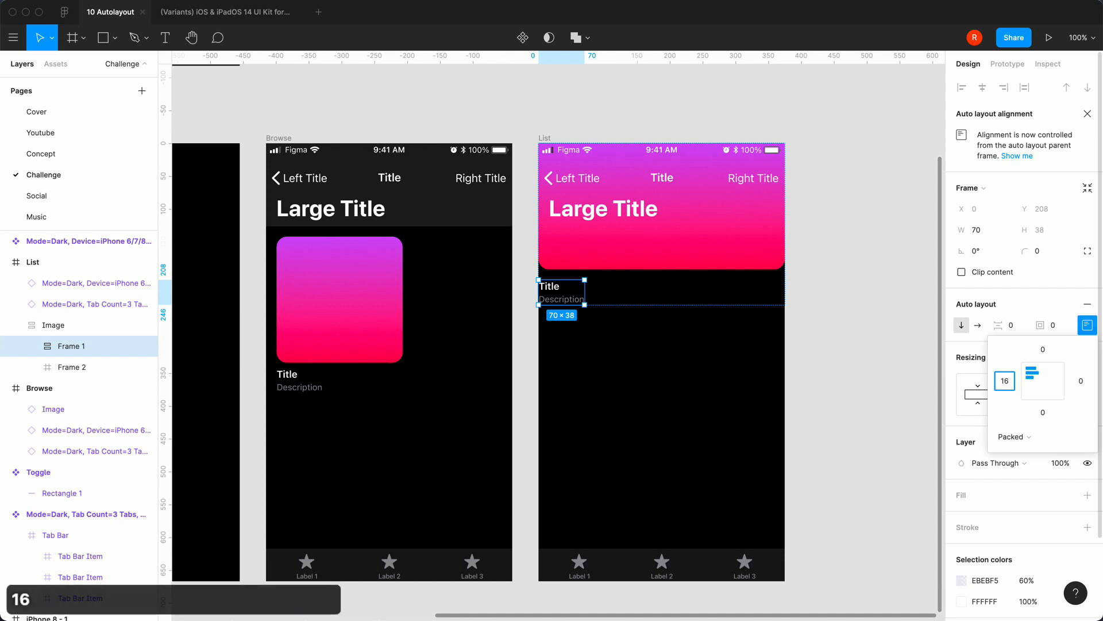
key(Tab)
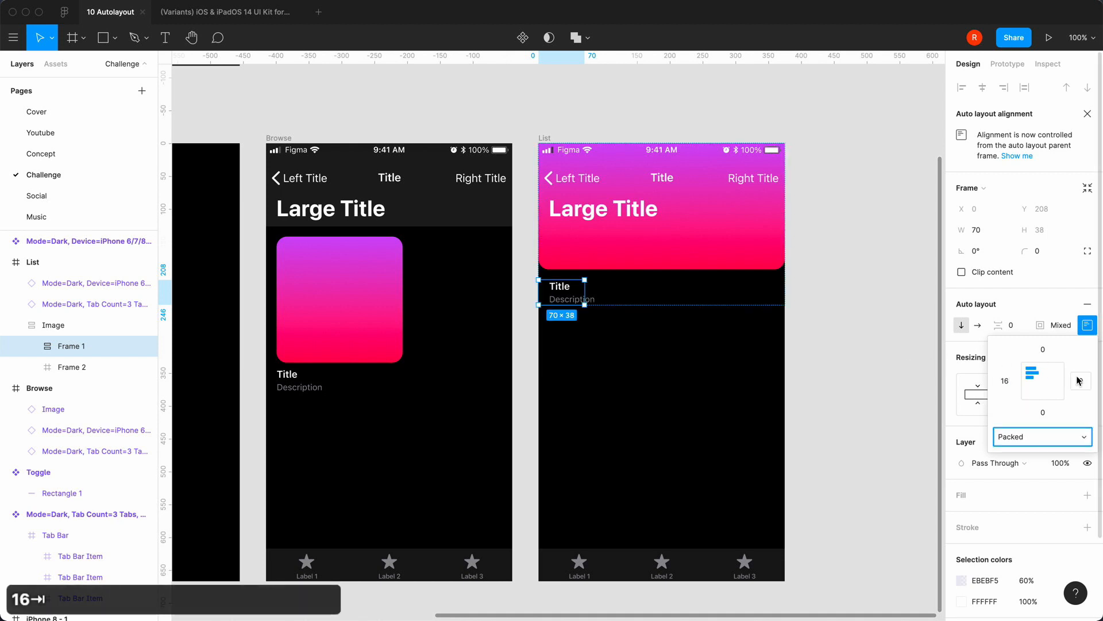
click(865, 340)
click(693, 260)
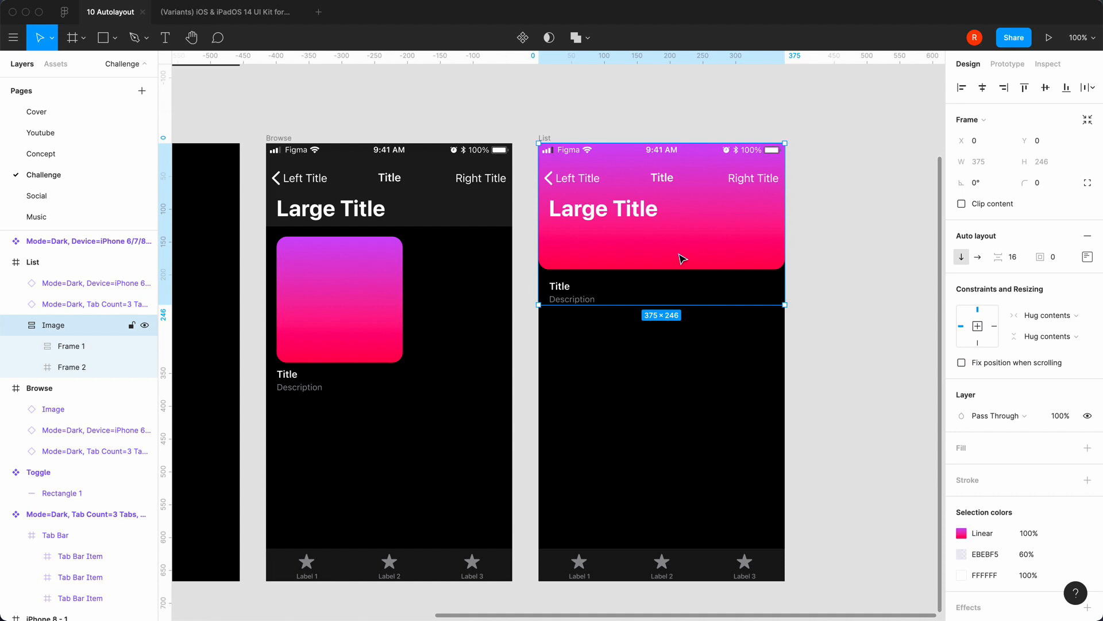
Hide the Large Title text in the List screen's navigation bar
double_click(637, 213)
double_click(637, 212)
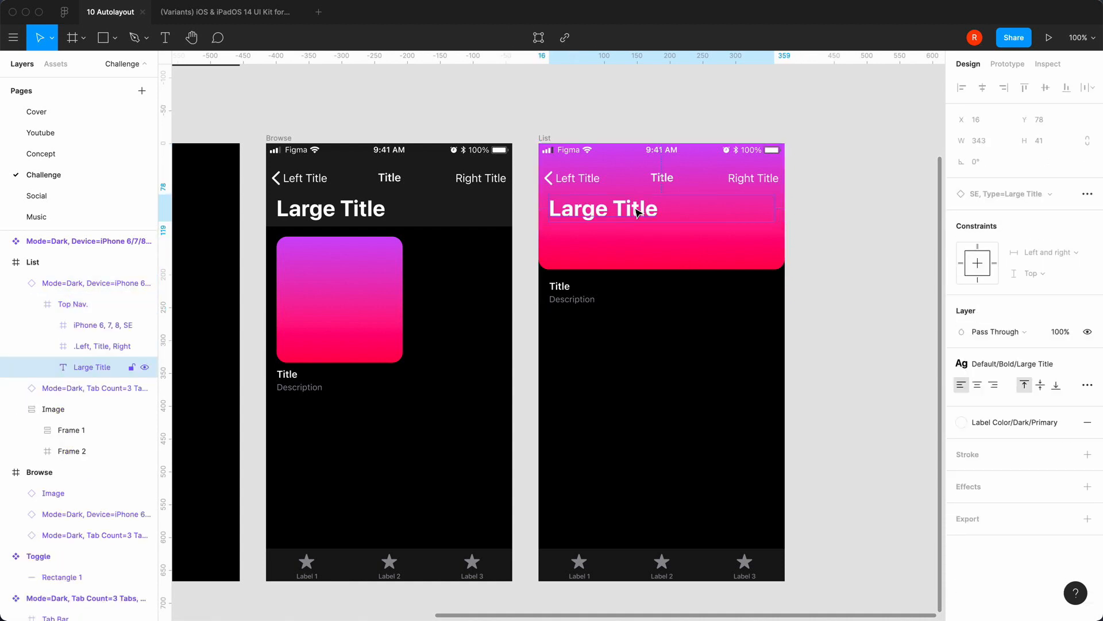
click(144, 369)
Hide the centred Title and the Right Title accessory in the List screen's navigation bar
click(680, 180)
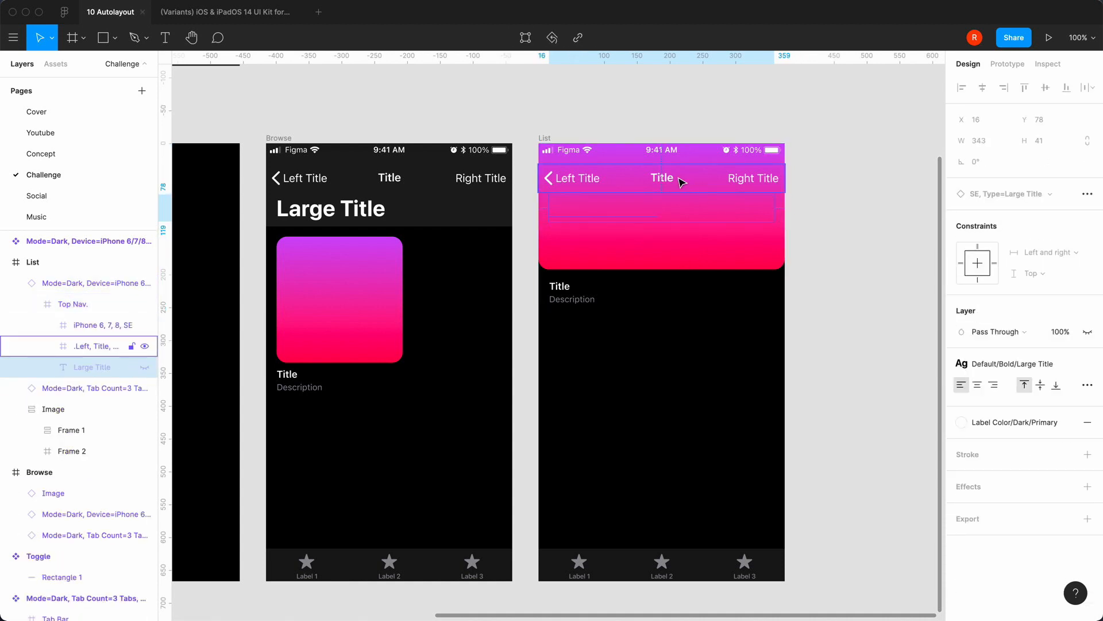
double_click(670, 180)
double_click(669, 182)
double_click(670, 181)
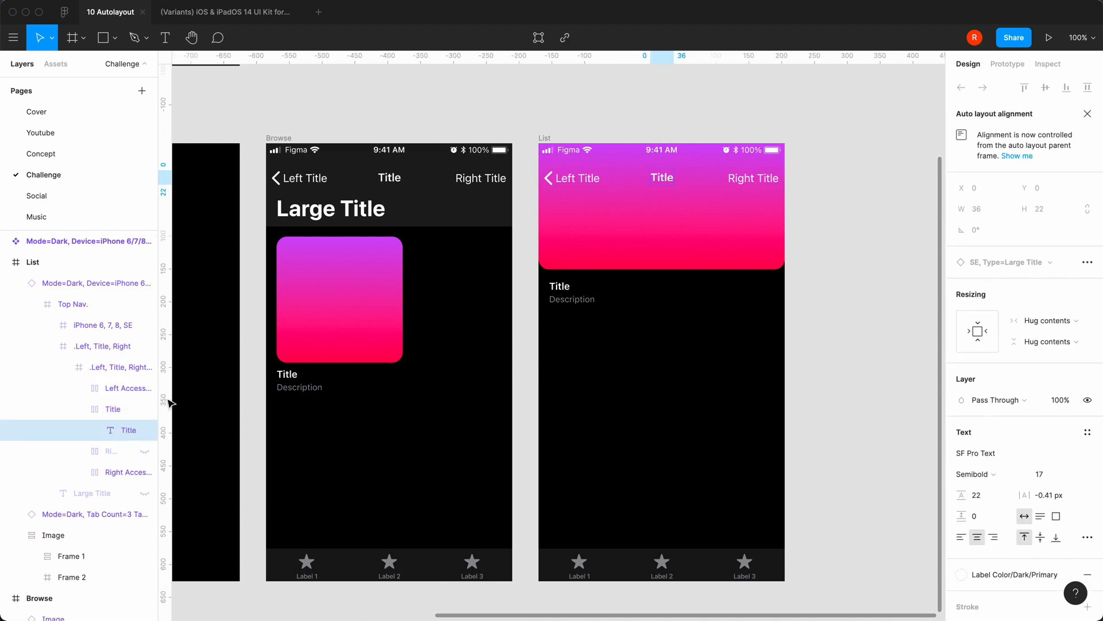
click(145, 411)
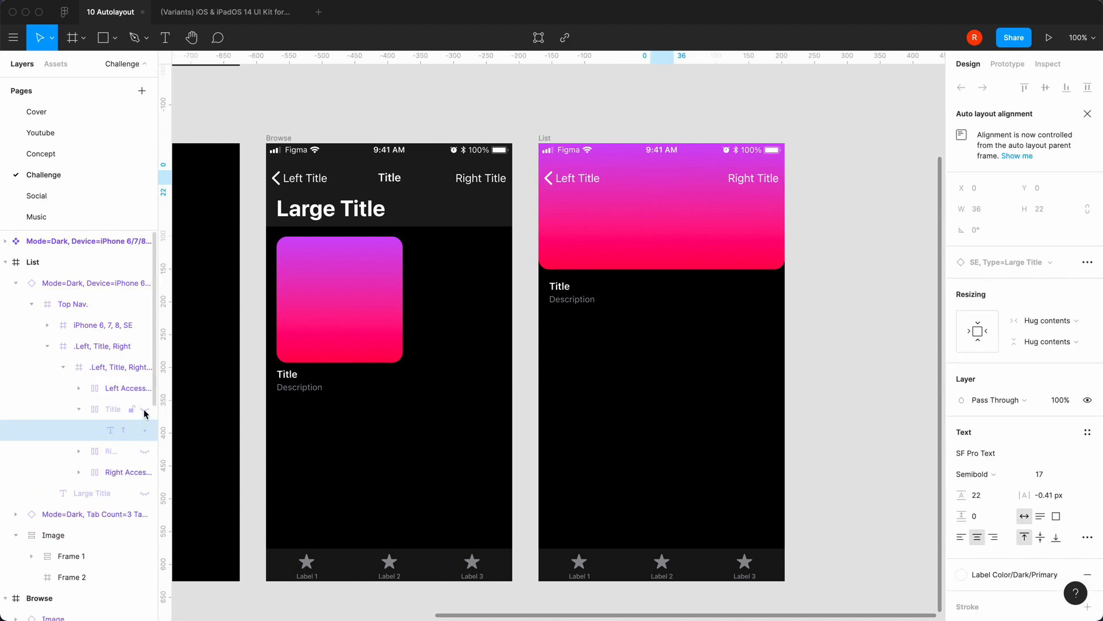
click(751, 180)
click(144, 472)
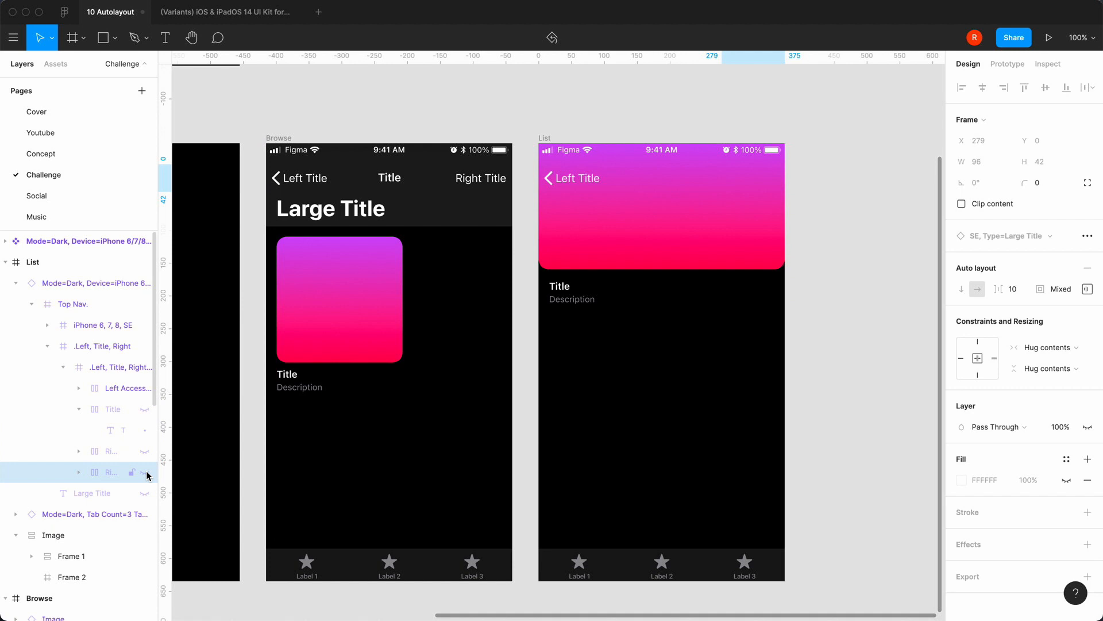
Change the Left Title back label in the List screen's navigation bar to "Explore"
click(588, 183)
double_click(583, 179)
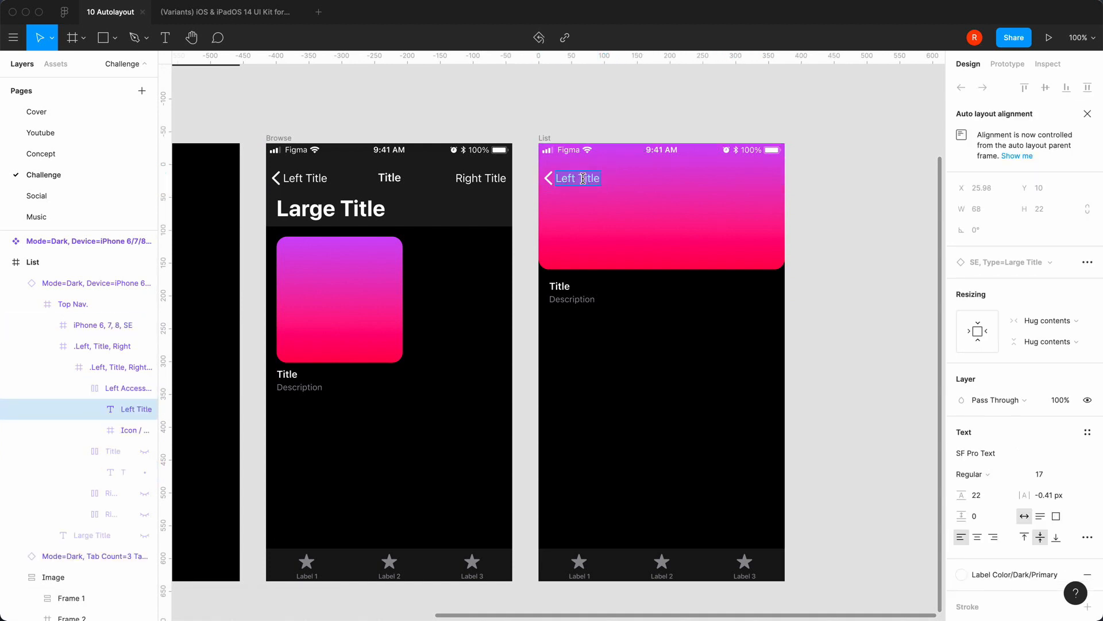
text(Explore)
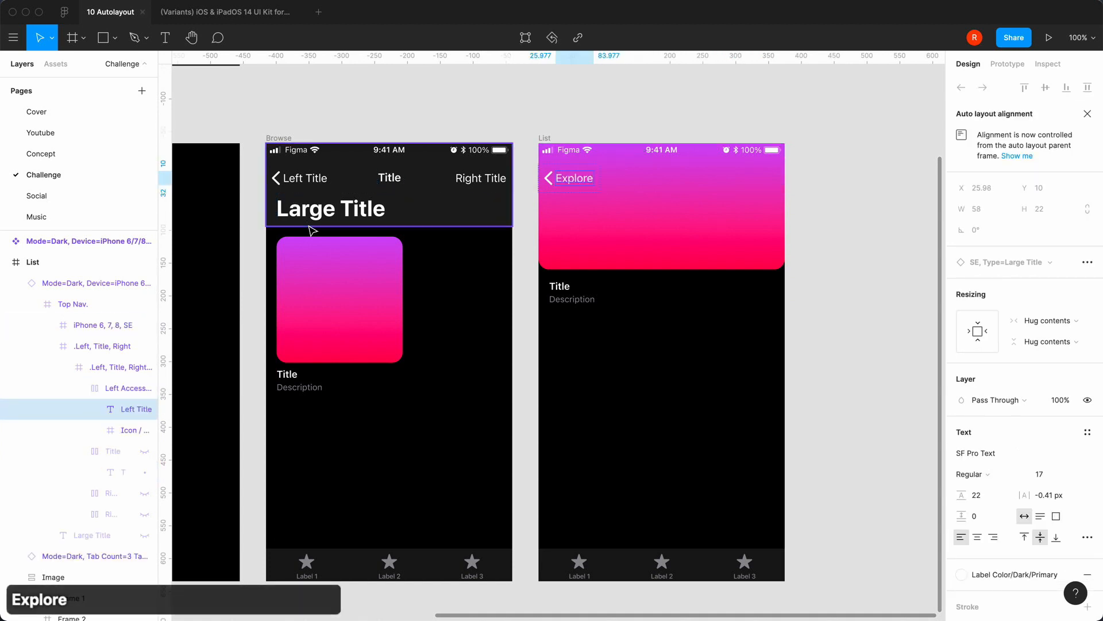
Change the Large Title text on the Browse screen to "Explore"
click(320, 208)
double_click(321, 208)
key(super+a)
text(Exploire)
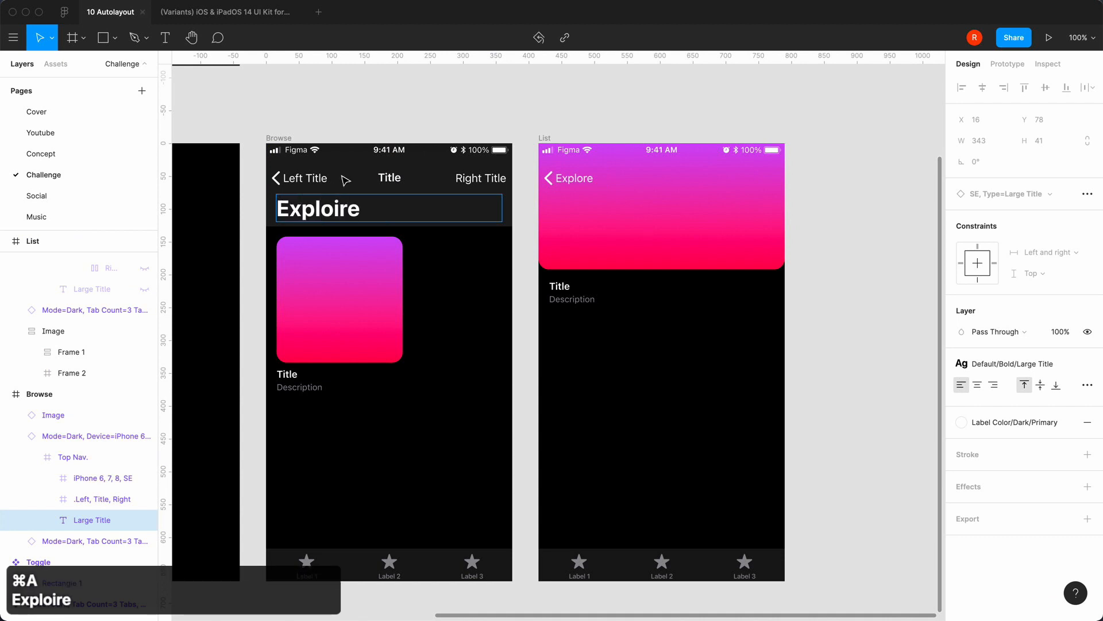
key(BackSpace)
key(BackSpace)
key(BackSpace)
text(re)
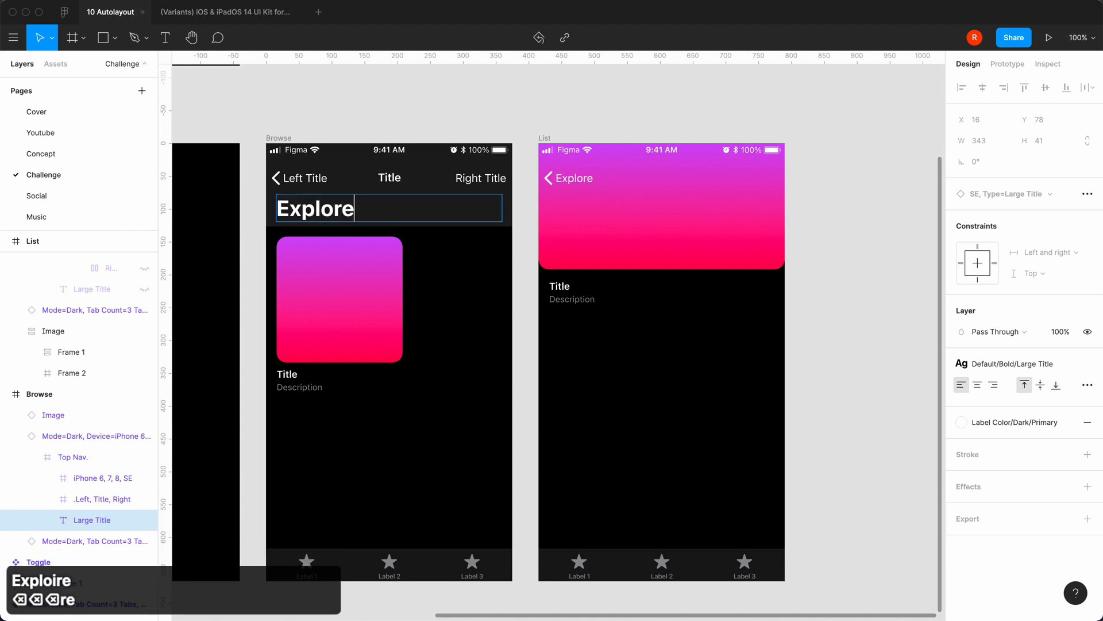
click(374, 105)
Hide the Left, Title, Right row in the Browse screen's navigation bar
click(320, 180)
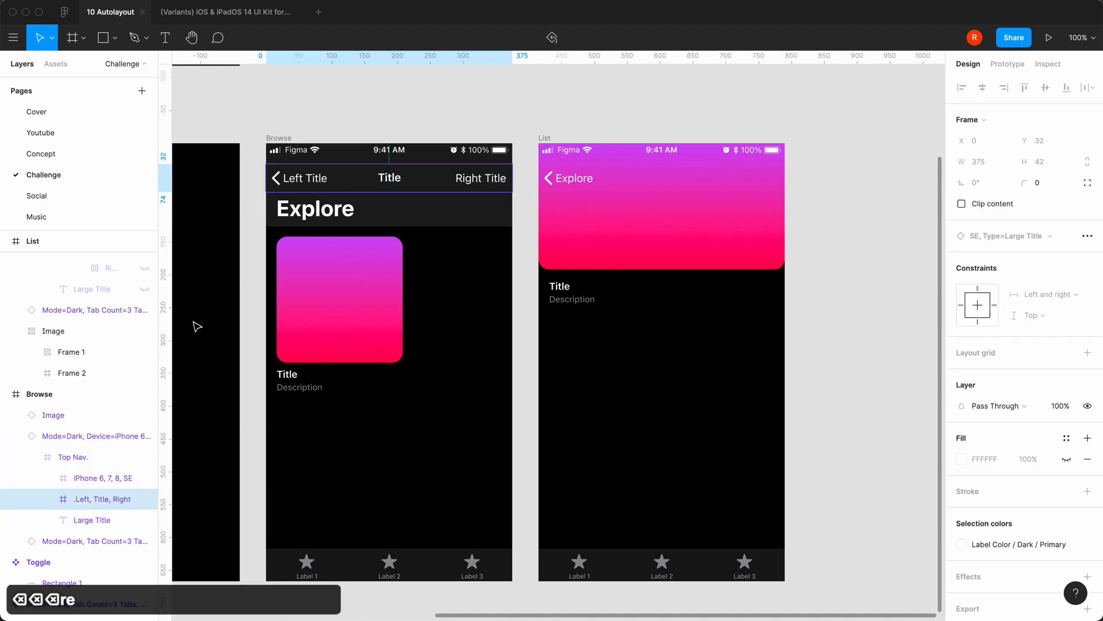
click(145, 499)
click(371, 113)
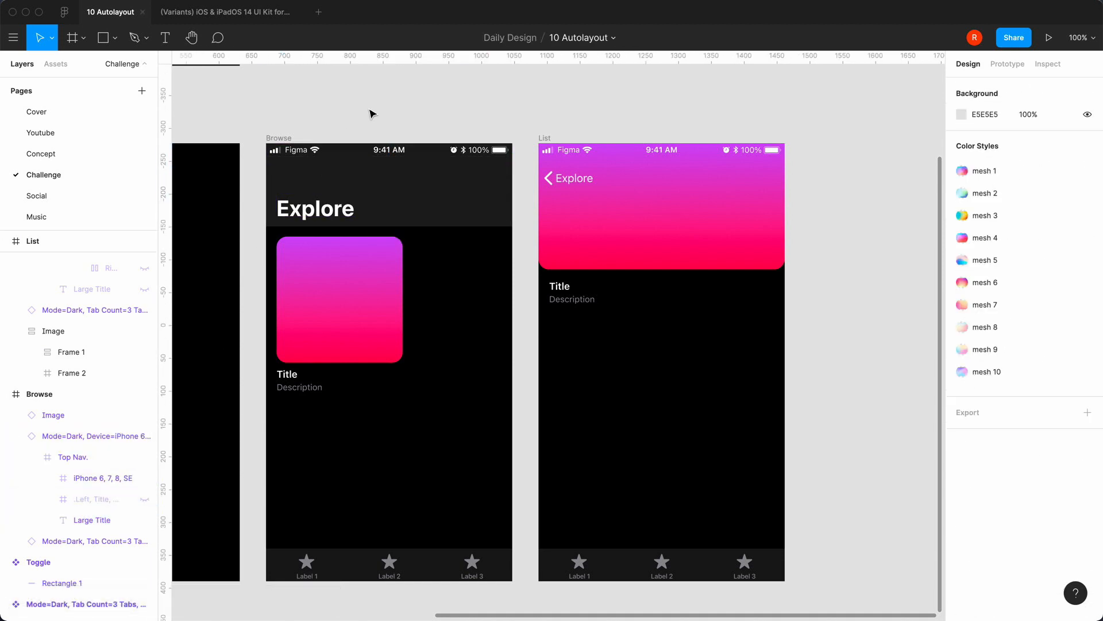
Set the opacity of the 1D1D1D background colour in the Browse screen's navigation bar to 0%
scroll(371, 114, left, 3)
click(512, 194)
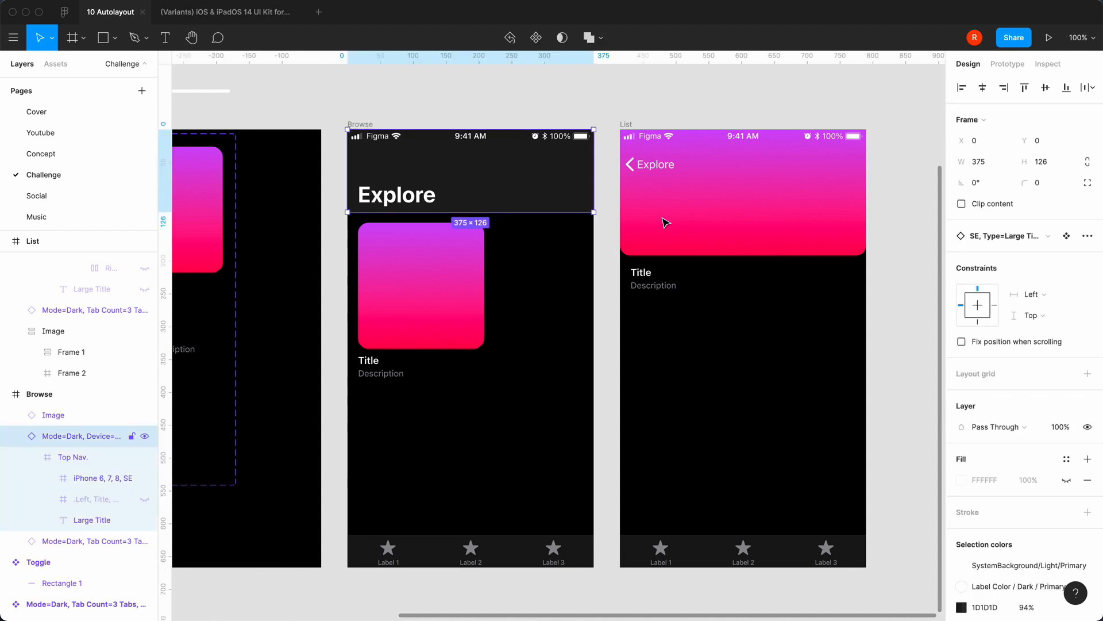
scroll(994, 406, down, 3)
click(1023, 509)
text(0)
key(Return)
click(885, 416)
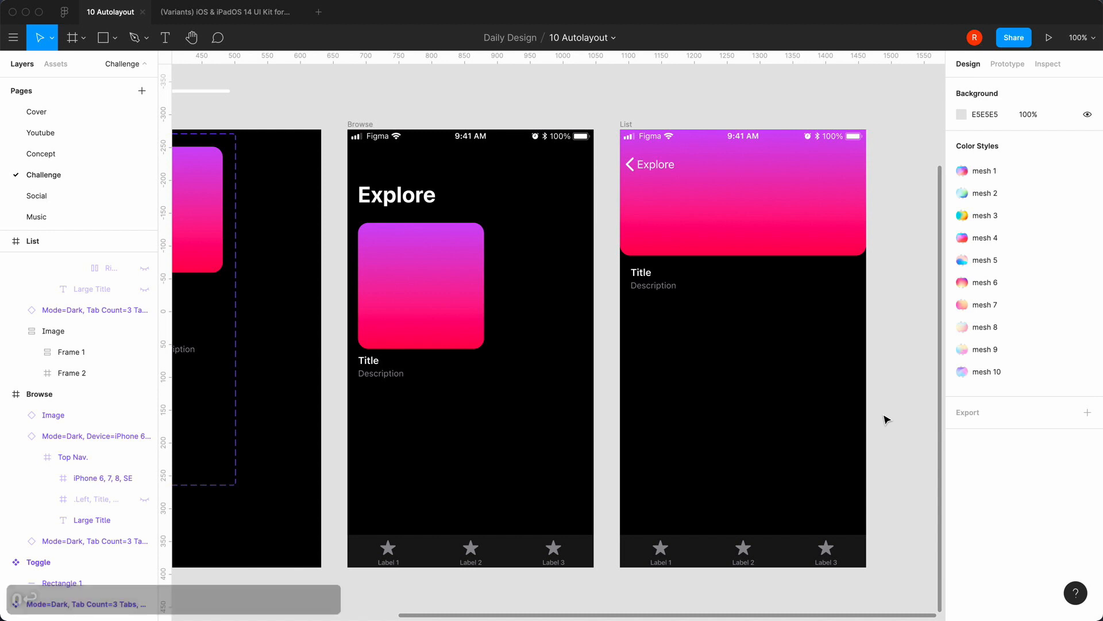
Add an Image component instance below the List screen's description, switch it to Variant2 and align it to the frame's left edge
scroll(885, 419, right, 2)
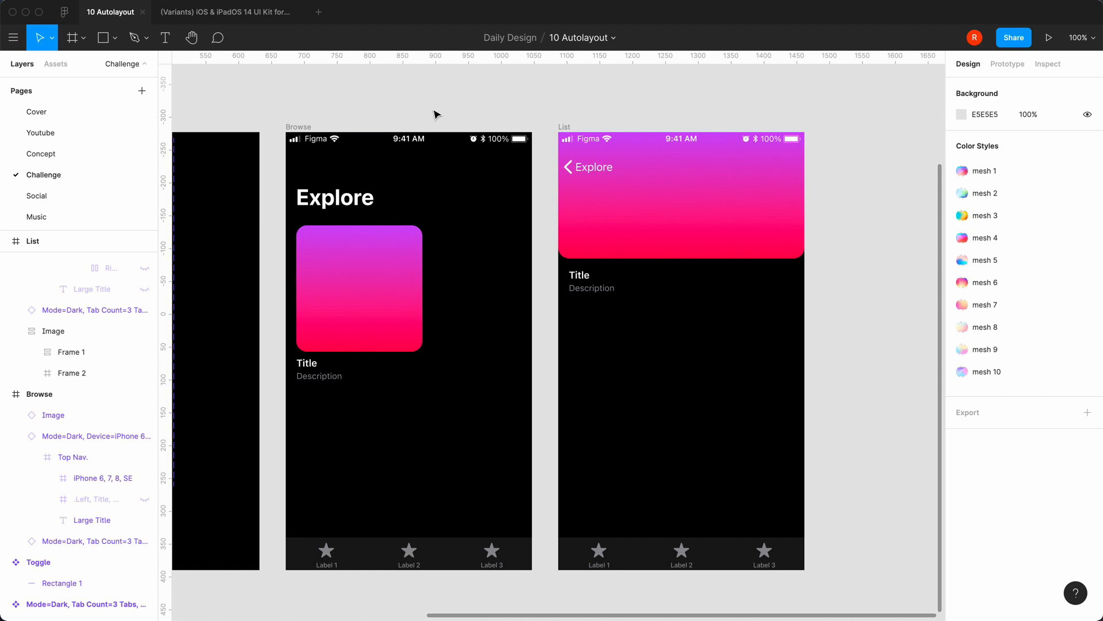
click(56, 64)
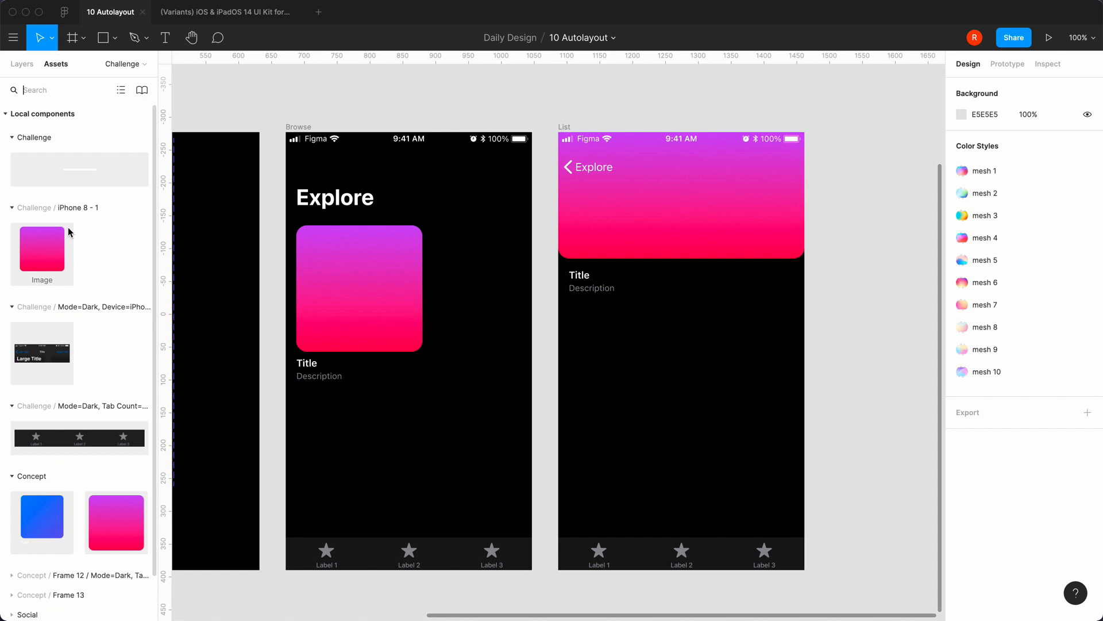
drag(47, 256, 618, 374)
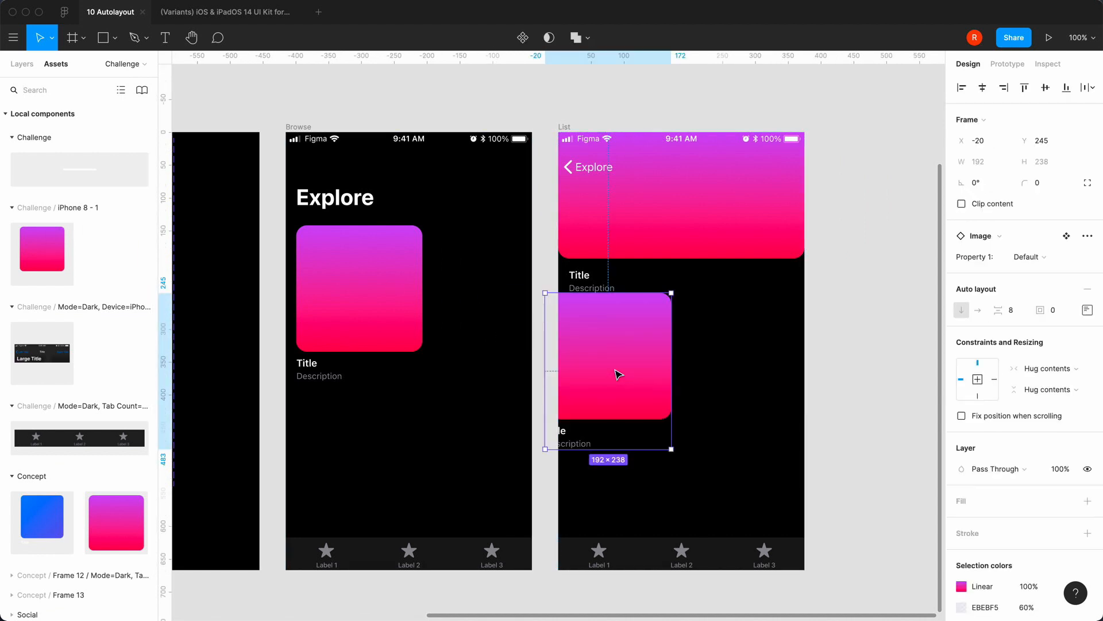
click(1038, 257)
click(1037, 271)
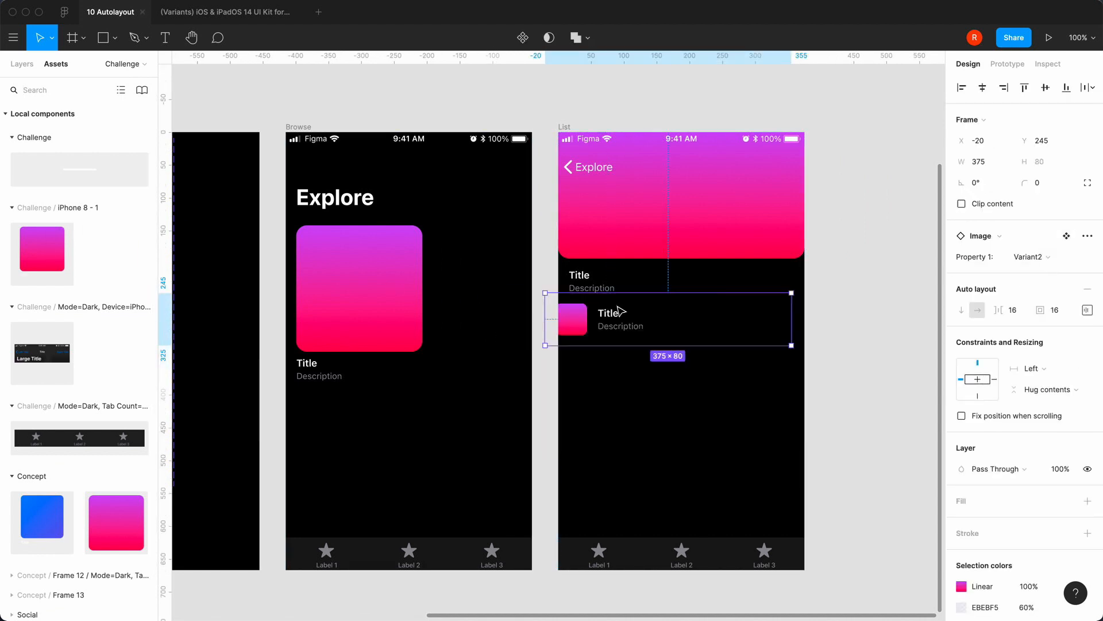
click(960, 88)
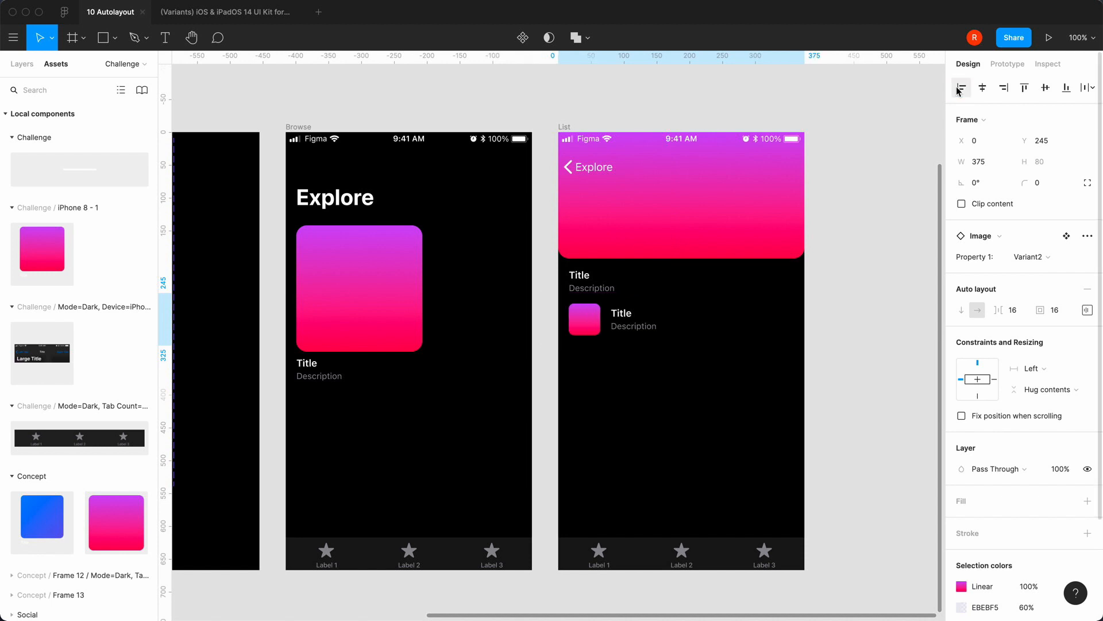
Set the vertical spacing between the List screen's header Image frame and the row instance to 0
shift+click(684, 281)
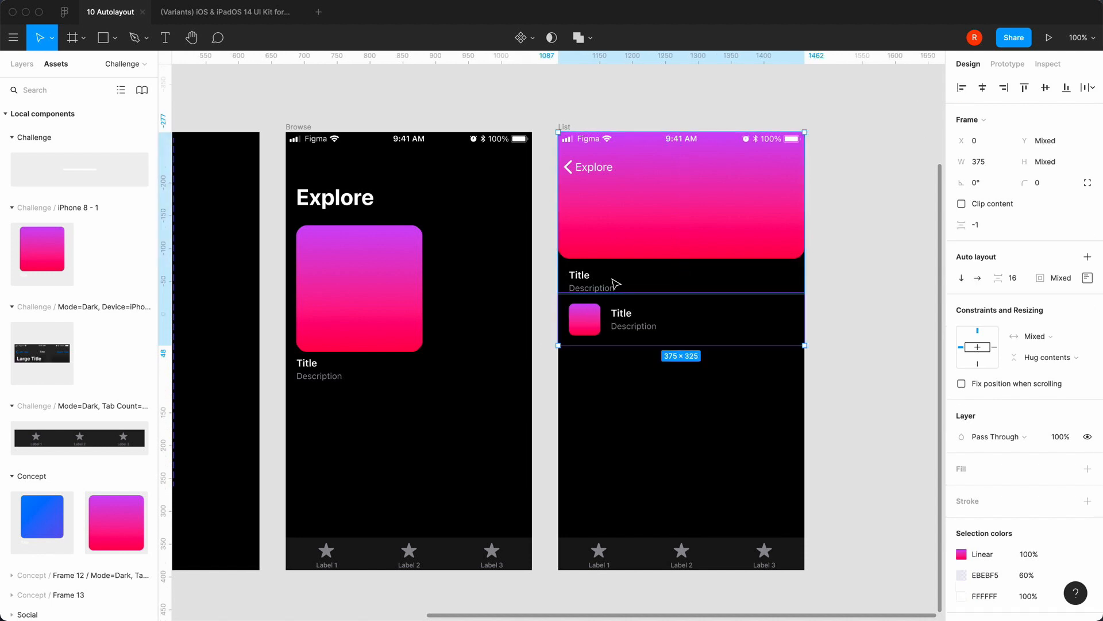
click(987, 230)
text(0)
key(Return)
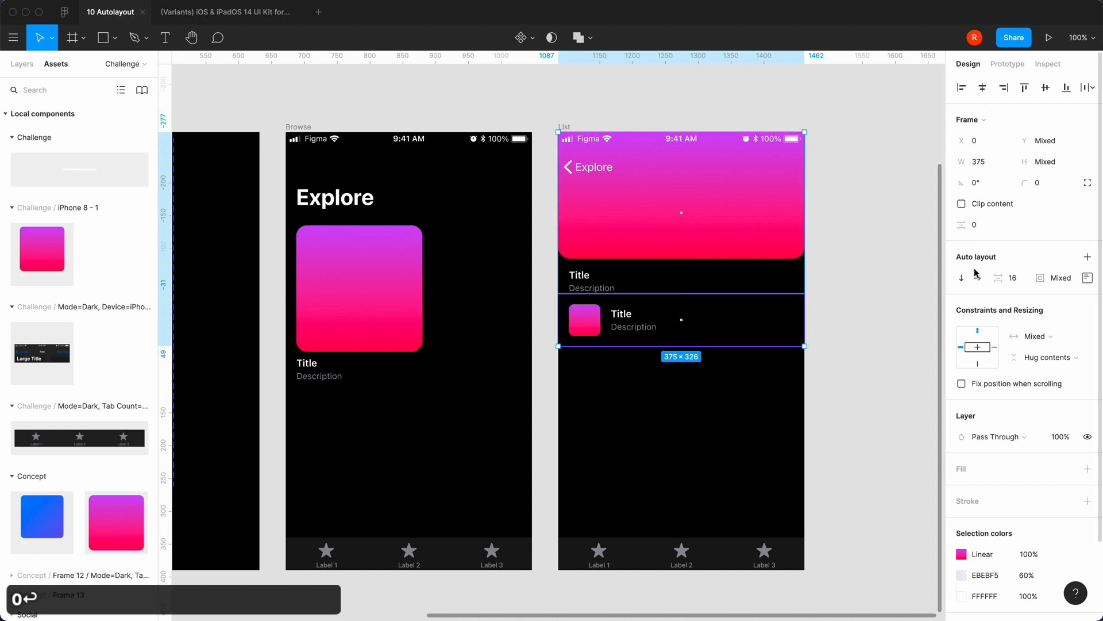
Try an auto layout item spacing of 24 on the header Image frame and the row instance, and undo it
click(1023, 281)
text(24)
key(Return)
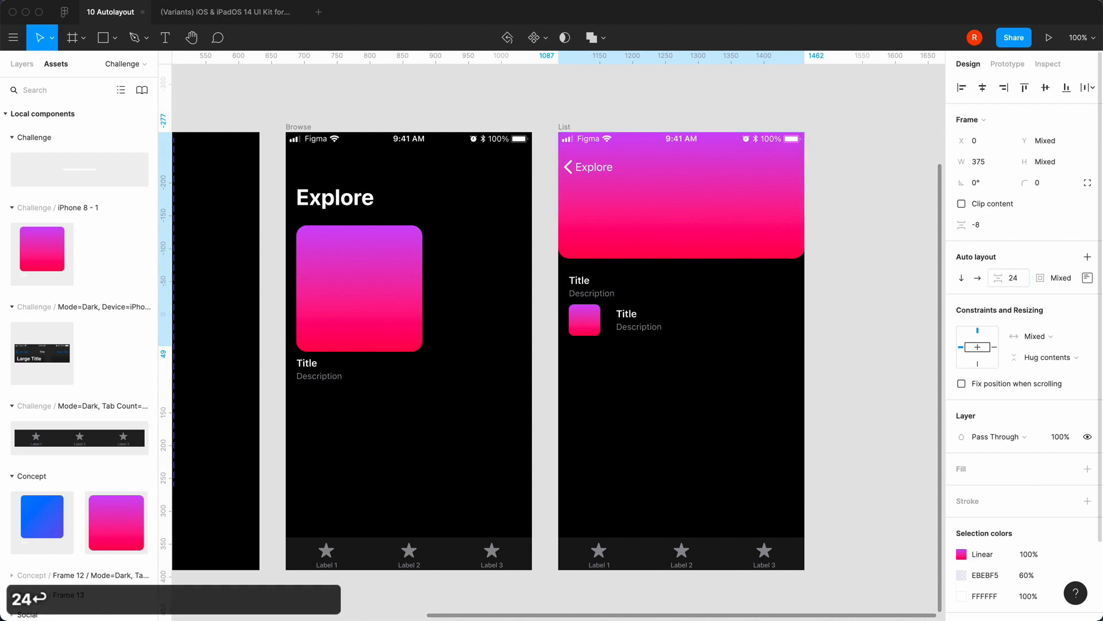
key(super+z)
click(907, 328)
click(709, 305)
shift+click(713, 254)
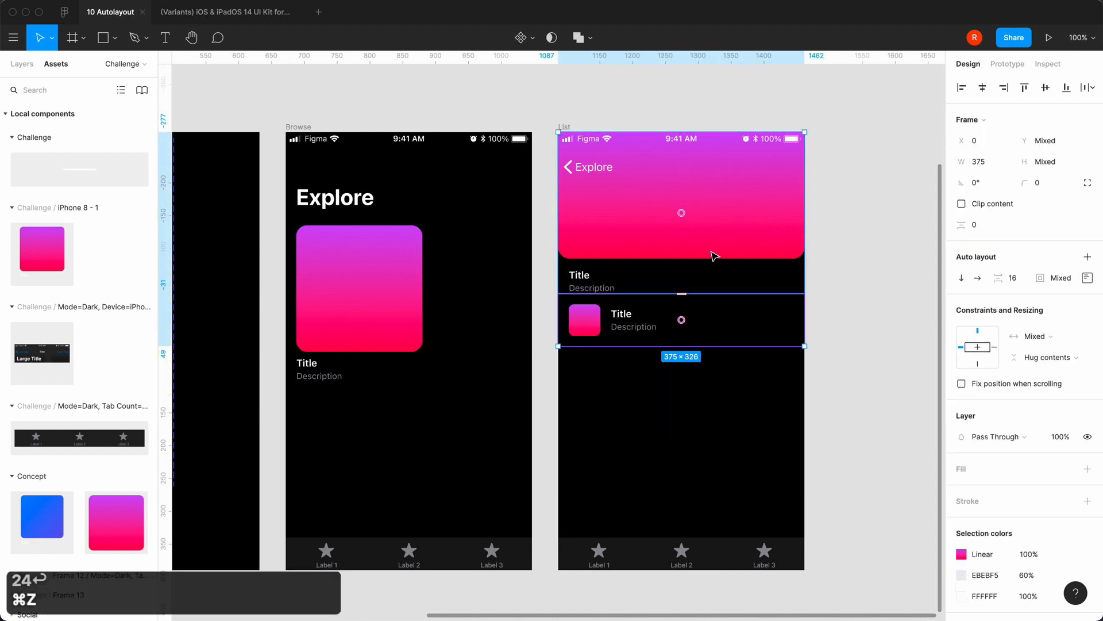
click(1012, 278)
text(24)
key(Return)
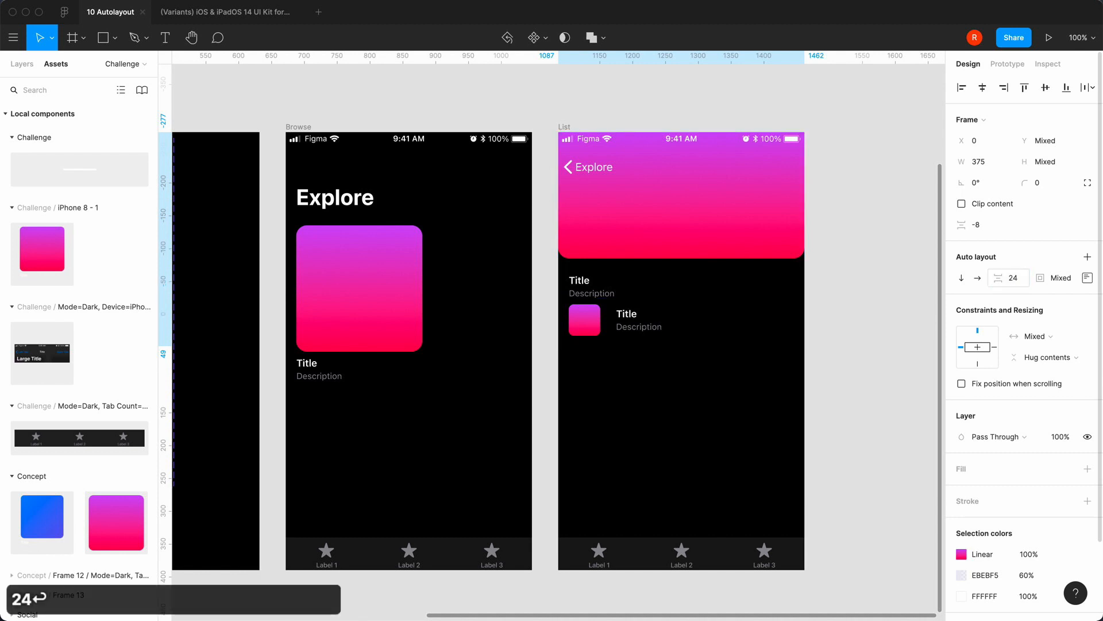
key(super+z)
click(909, 295)
Set the vertical spacing between the List screen's header Image frame and the row instance to 24
click(691, 297)
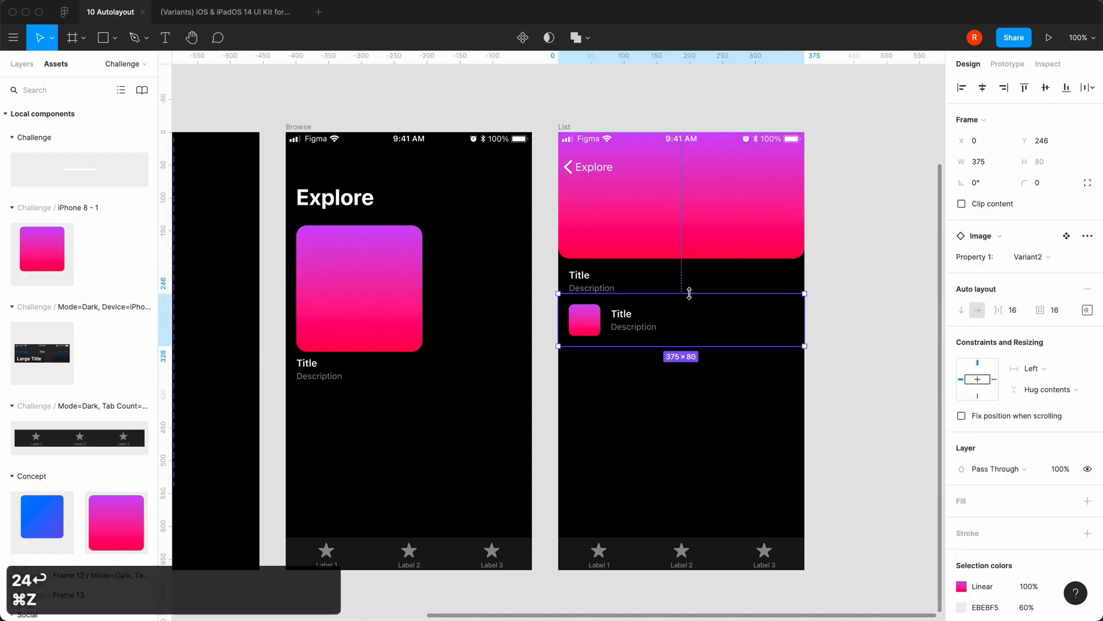
shift+click(689, 254)
click(980, 225)
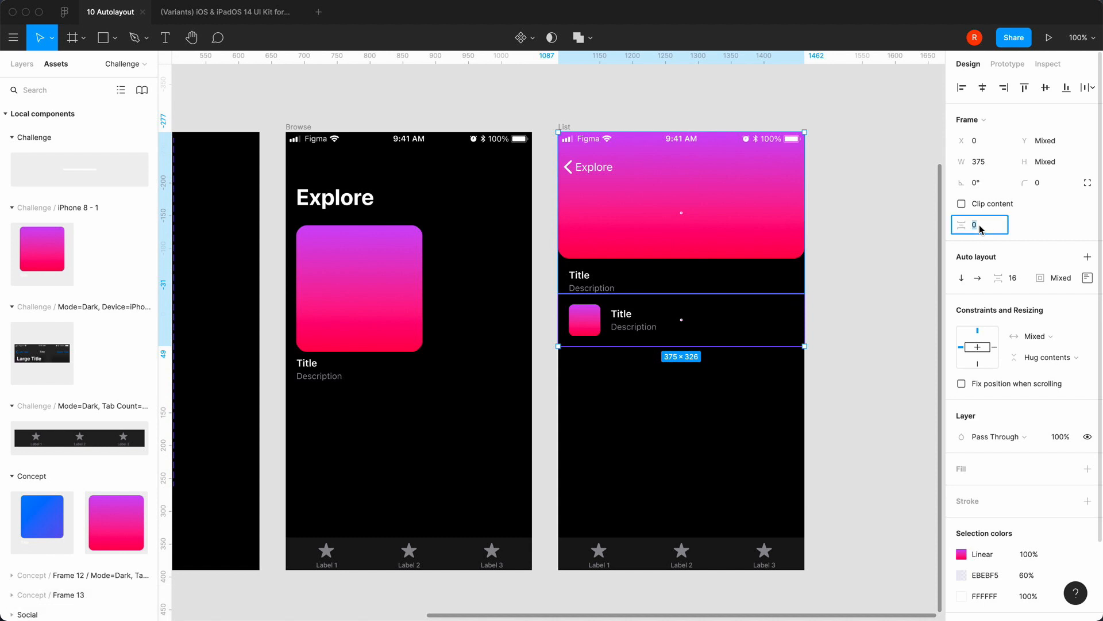
text(24)
key(Return)
click(853, 326)
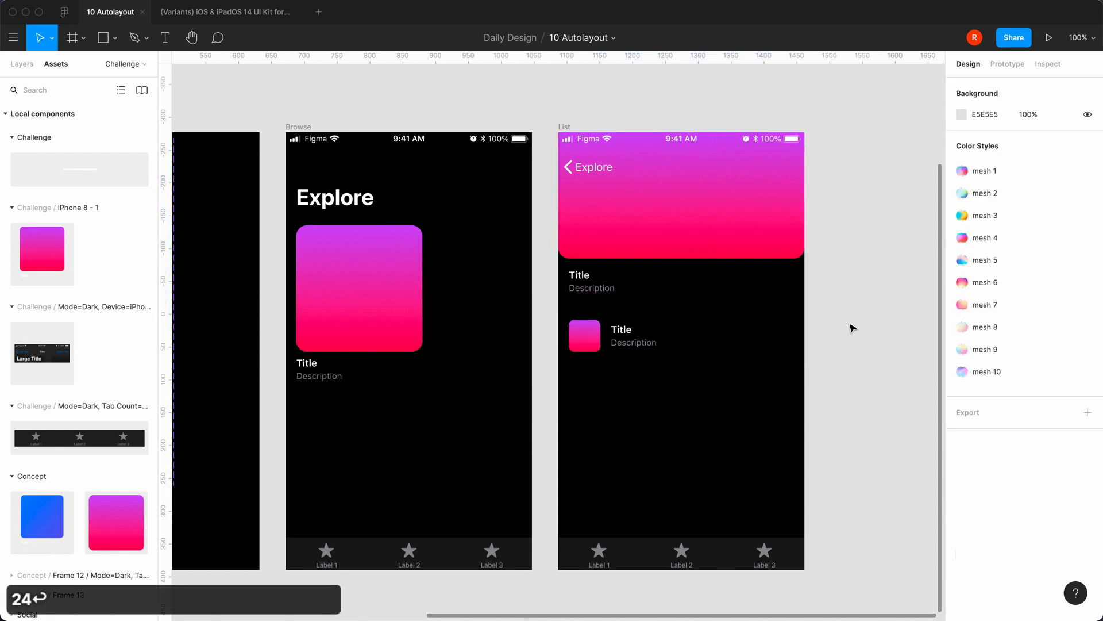
Duplicate the Image row instance on the List screen seven times
click(656, 332)
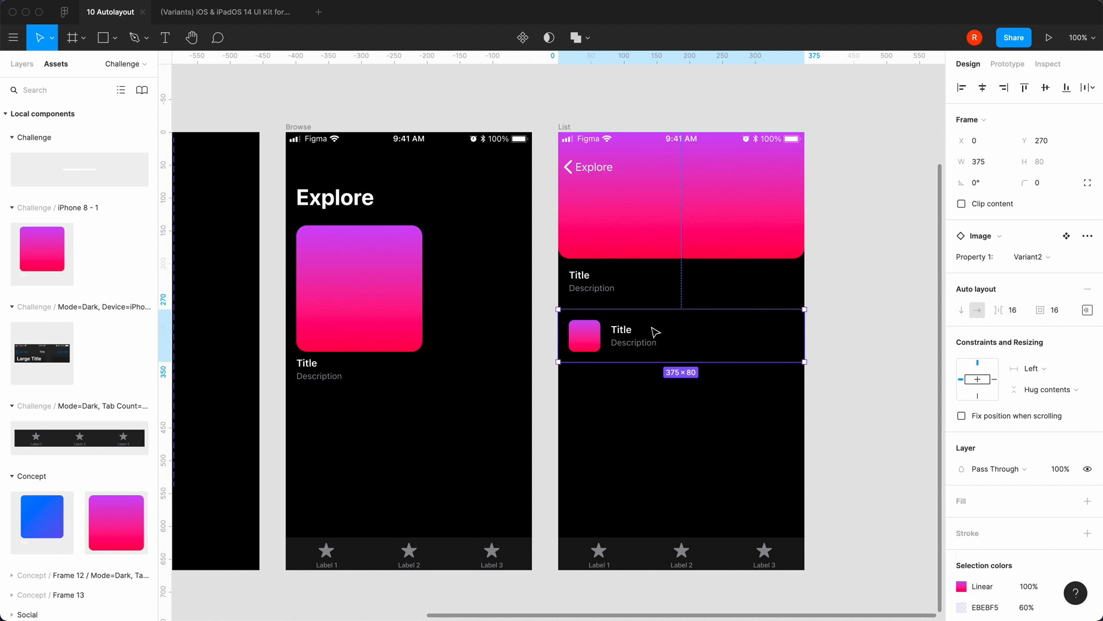
key(alt+1)
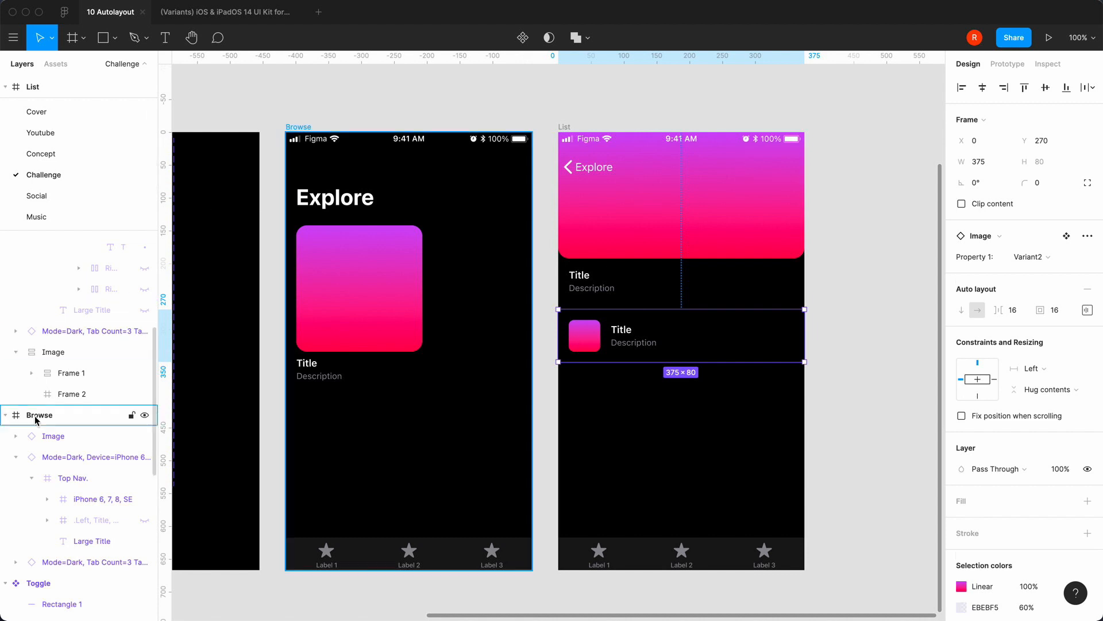
click(7, 416)
scroll(9, 418, up, 5)
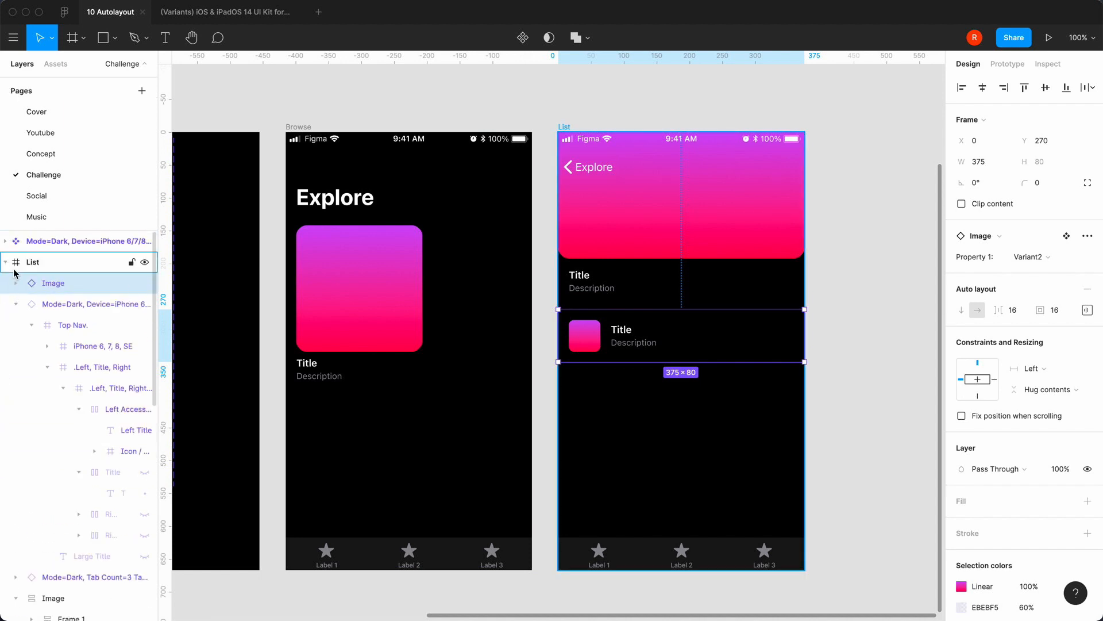
key(super+d)
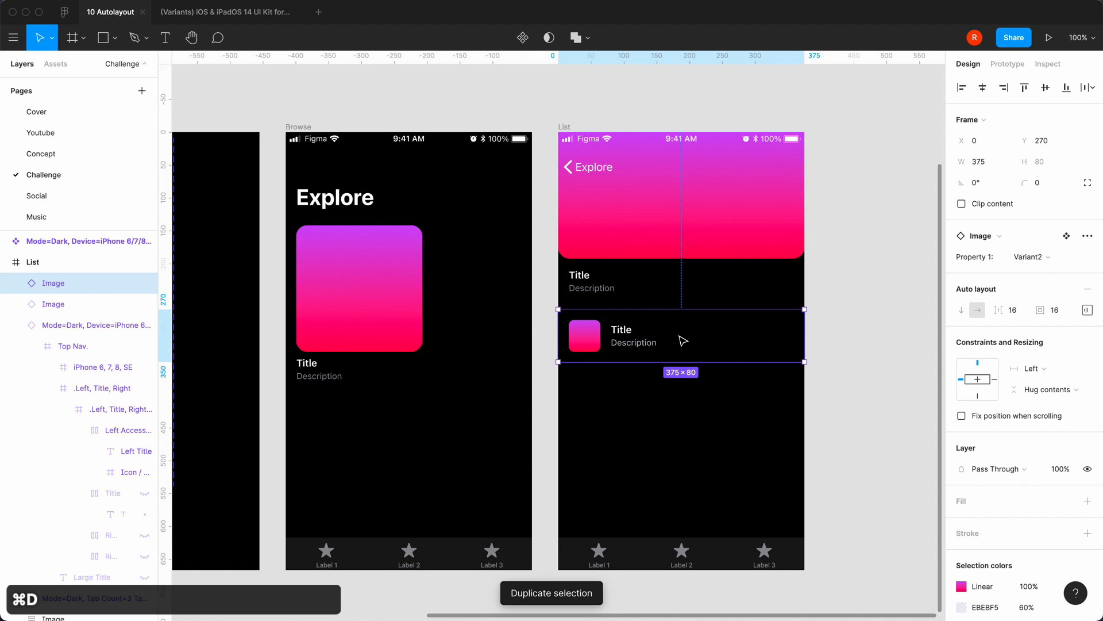
key(super+d)
key(super+d)
key(super+d)
key(super+d)
key(super+d)
key(super+d)
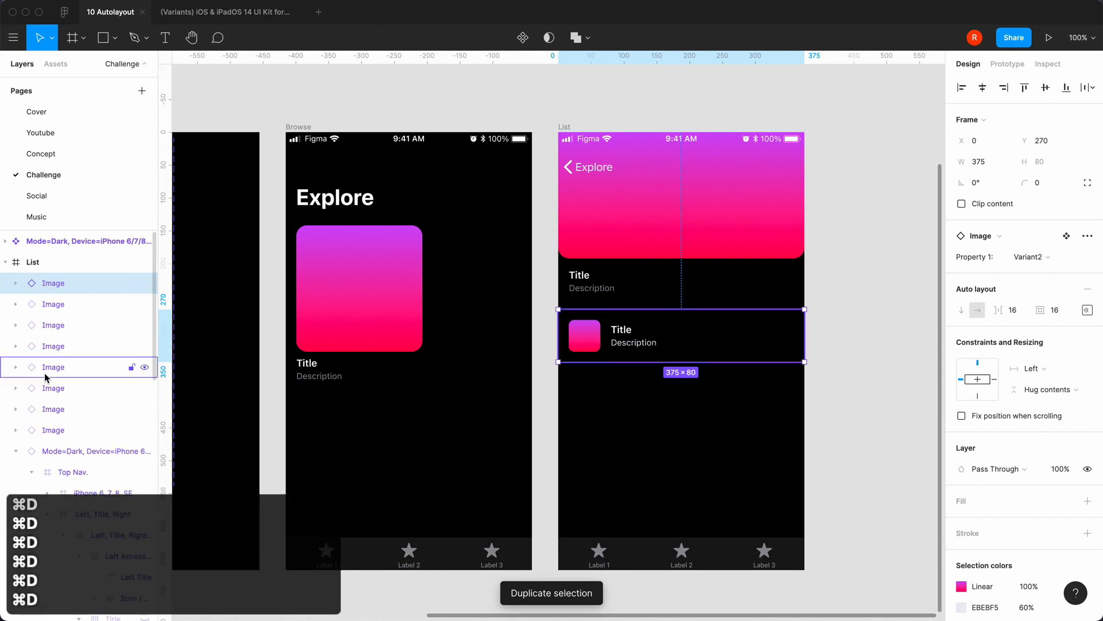
Wrap all eight Image row instances on the List screen in a vertical auto layout frame
click(46, 431)
shift+click(92, 284)
key(shift+a)
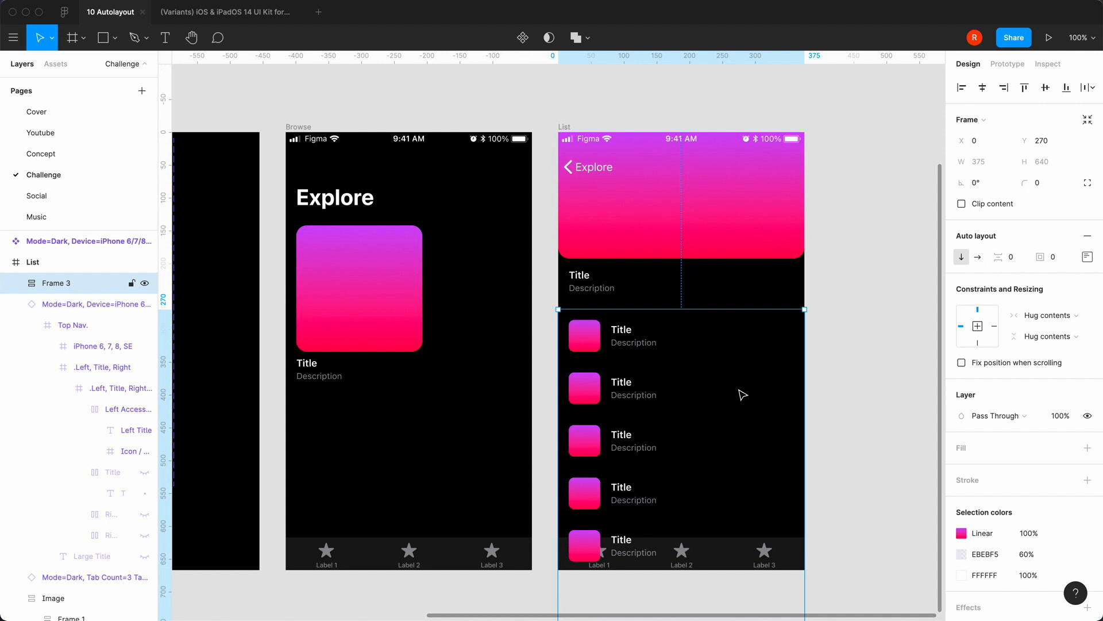
Send the auto layout frame of rows to the back of the List screen, behind the tab bar
right_click(742, 395)
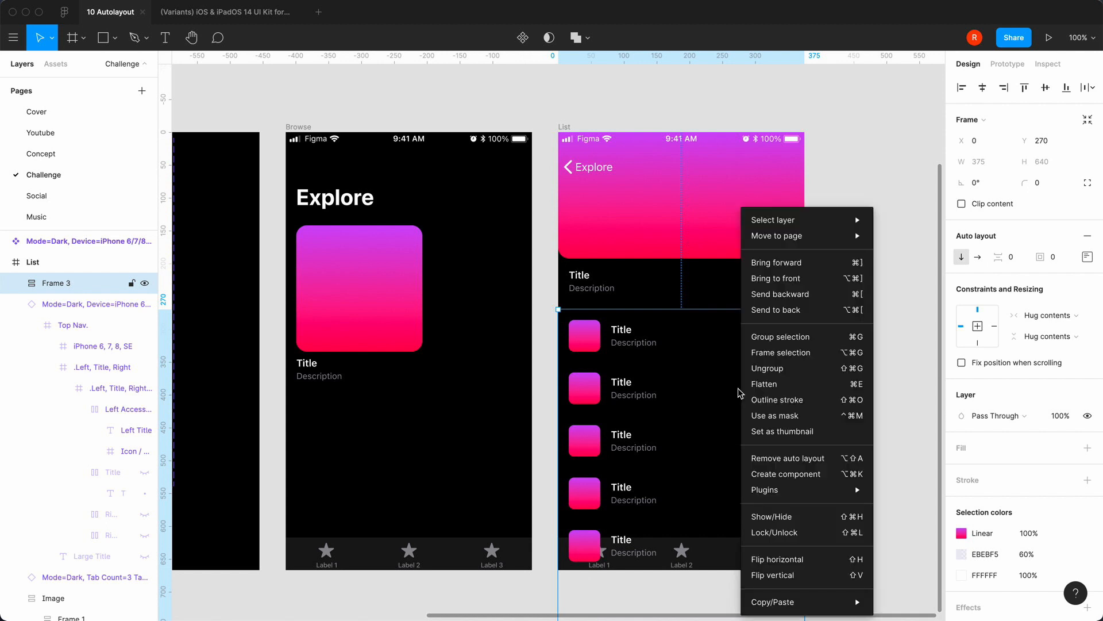
click(802, 310)
click(837, 439)
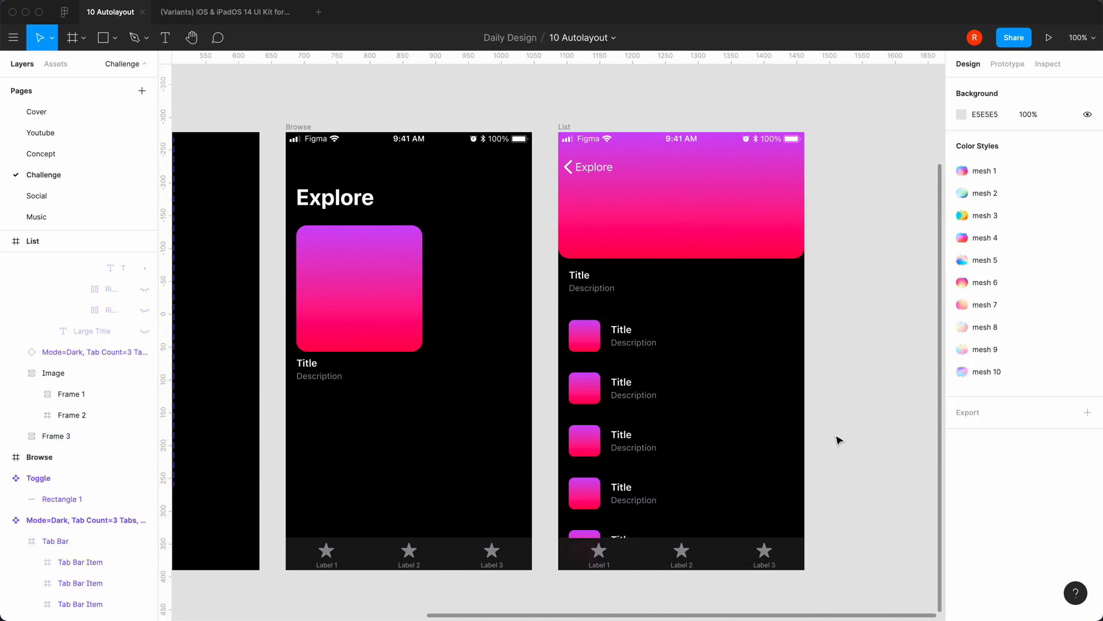
Set the 161616 background color of the List screen's tab bar to 50% opacity
click(731, 550)
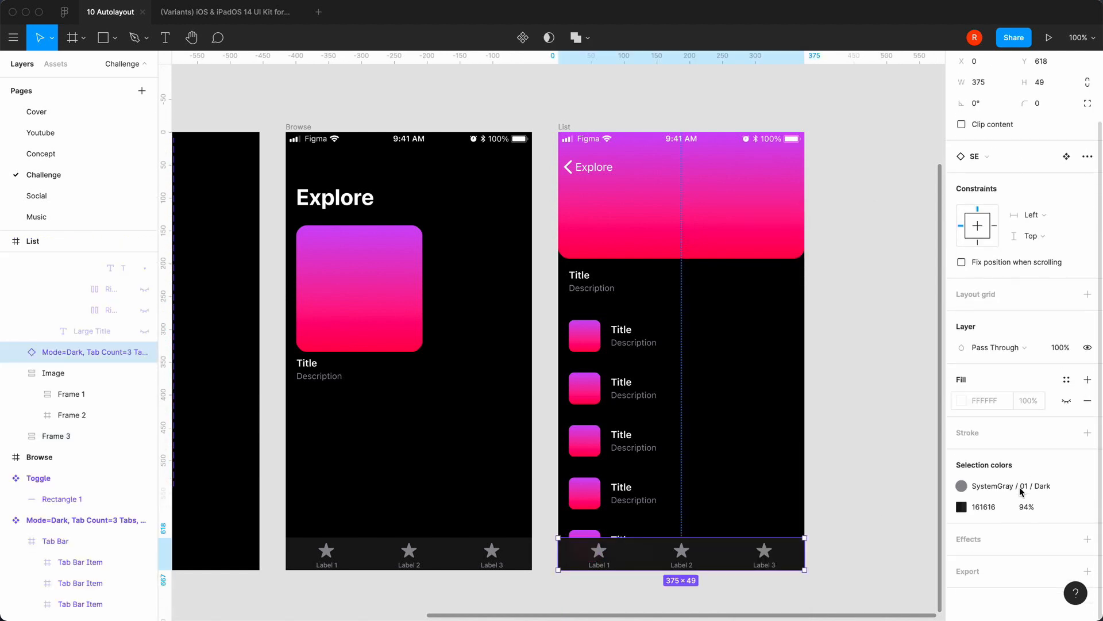
click(1027, 506)
text(50)
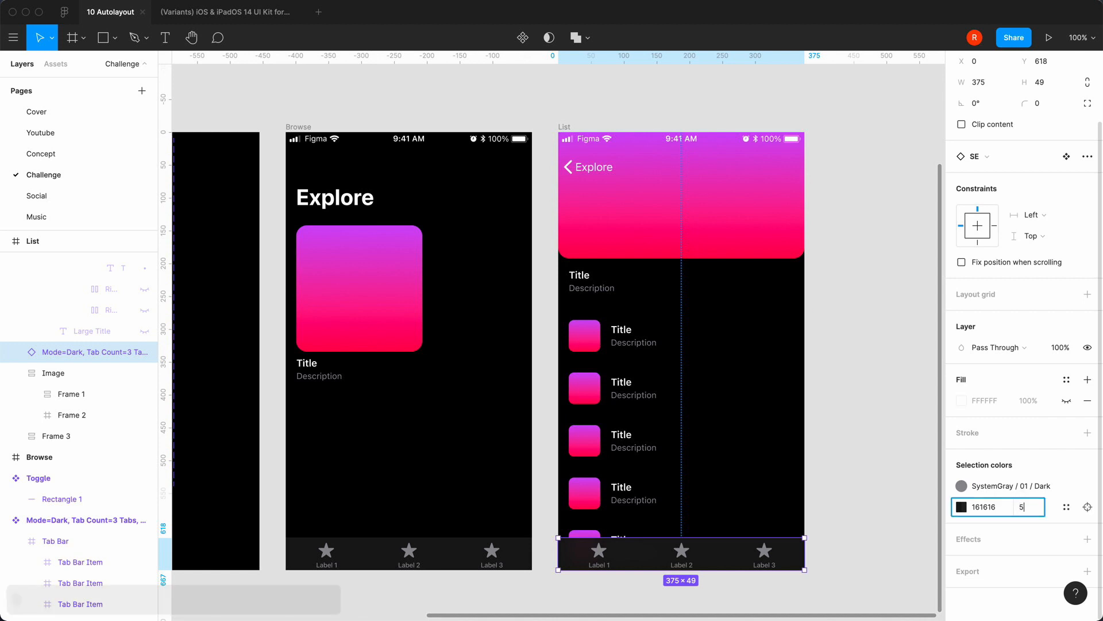
key(Return)
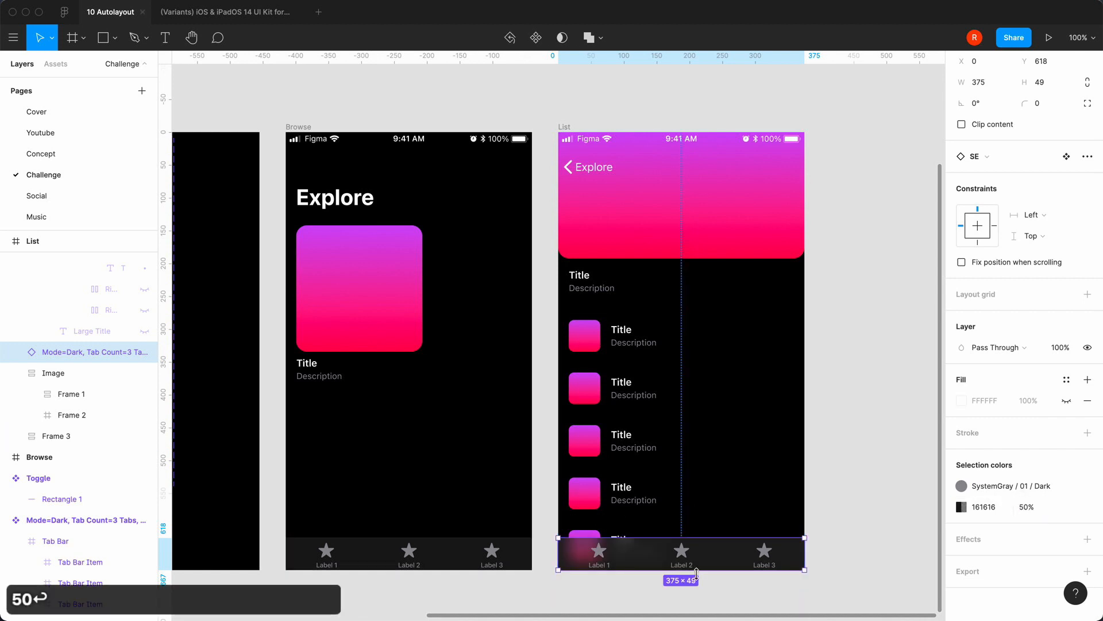
click(862, 535)
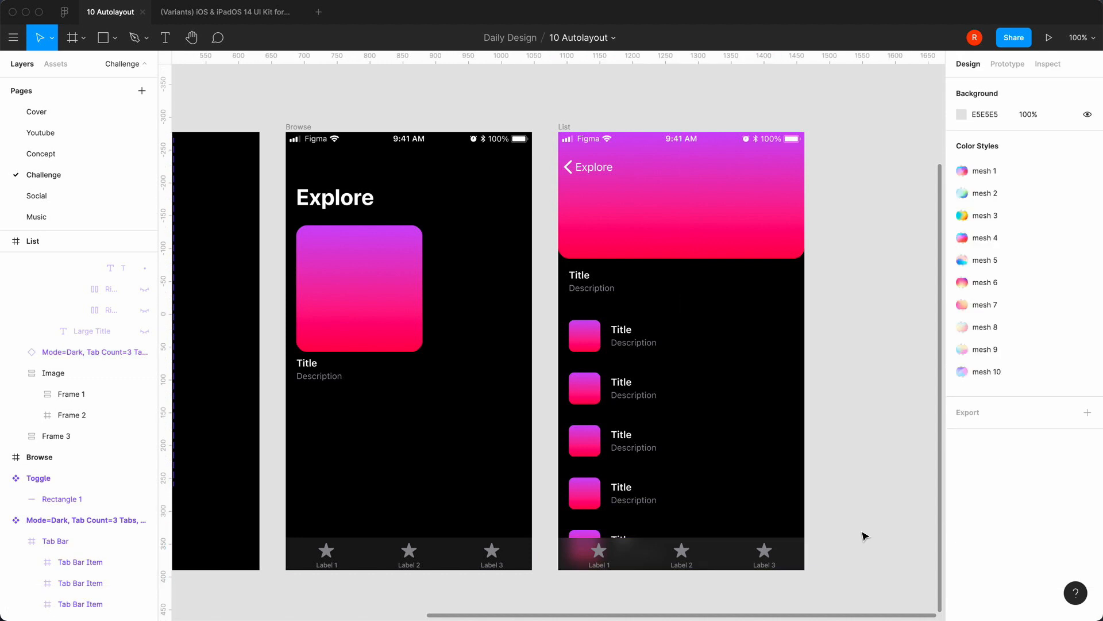
click(734, 552)
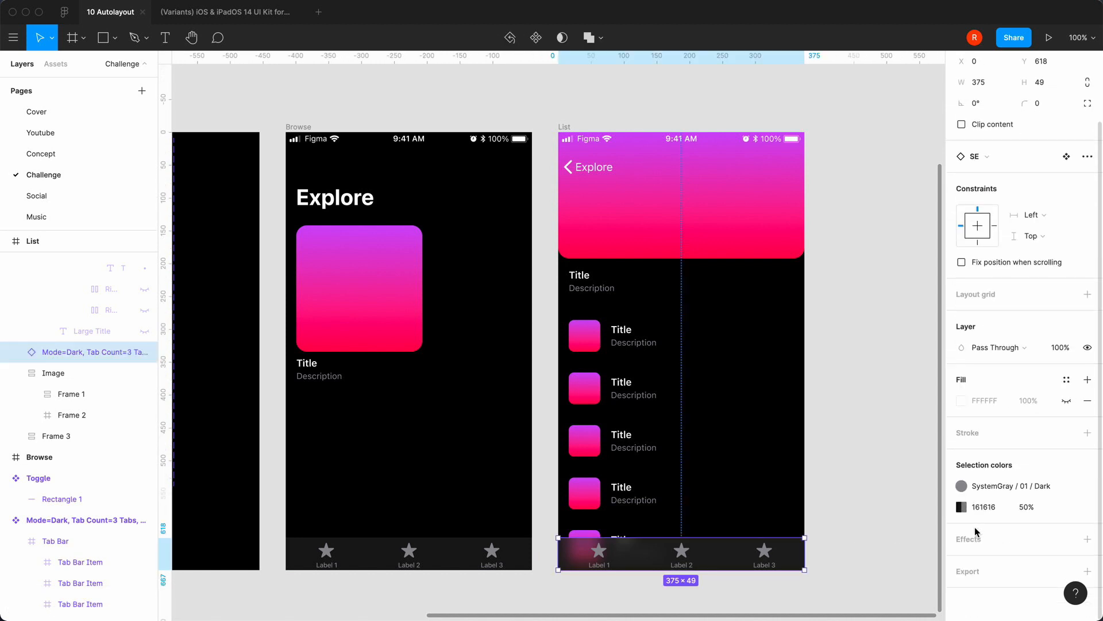
click(862, 506)
Set the 161616 background color of the Browse screen's tab bar to 50% opacity
click(635, 545)
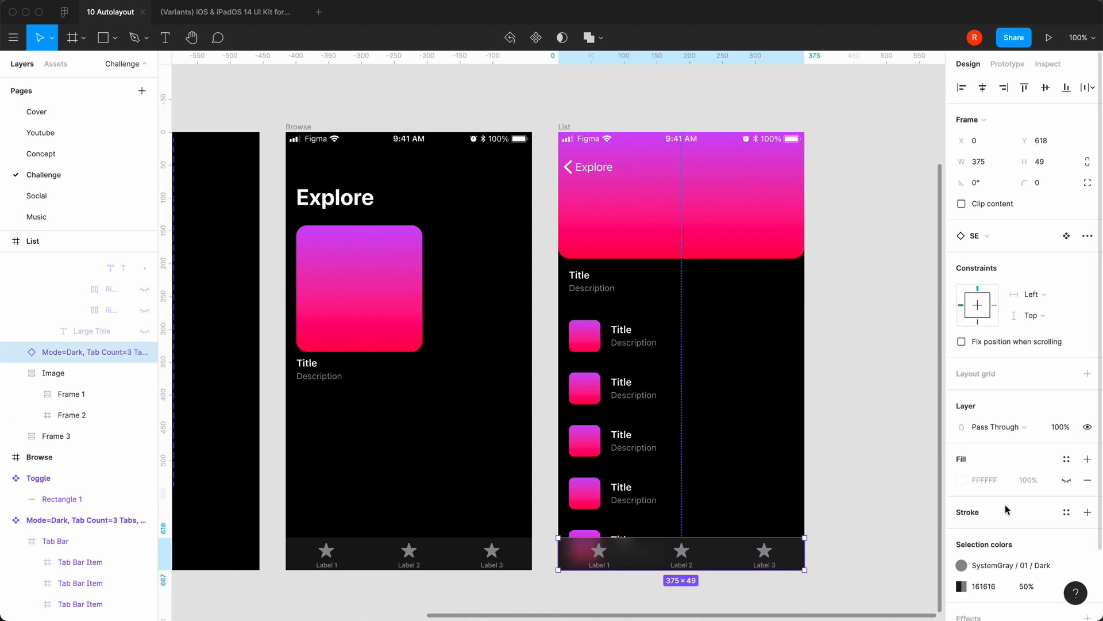
scroll(1006, 509, down, 3)
click(509, 559)
click(1017, 507)
text(50)
key(Return)
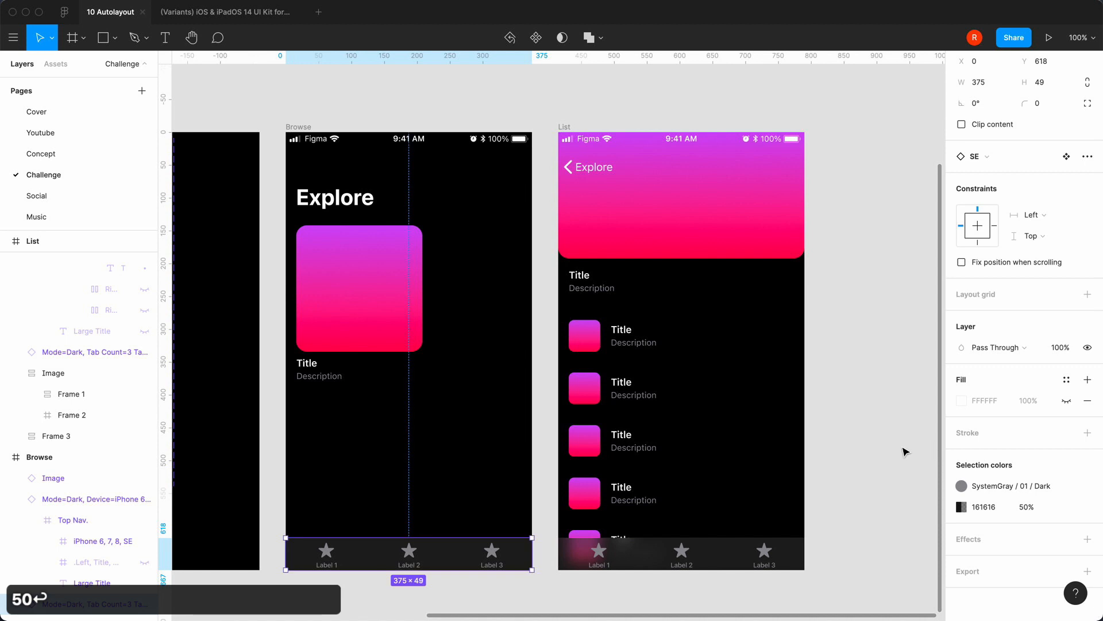
click(905, 451)
Extend the List screen's frame downward to a height of about 1083 so all eight rows fit inside
click(621, 367)
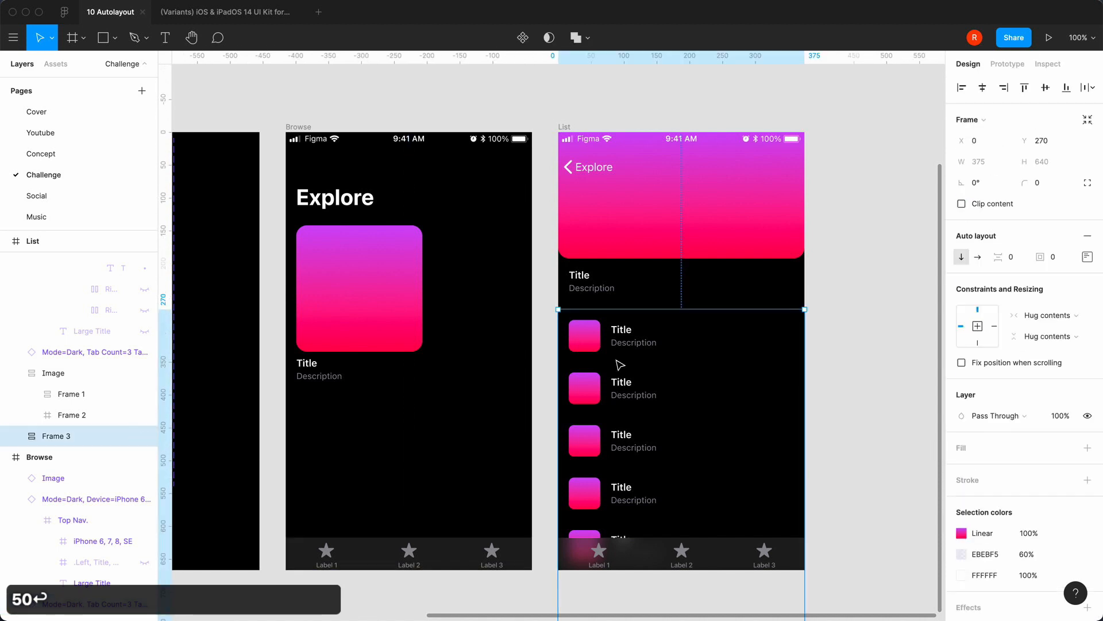
click(863, 330)
click(664, 374)
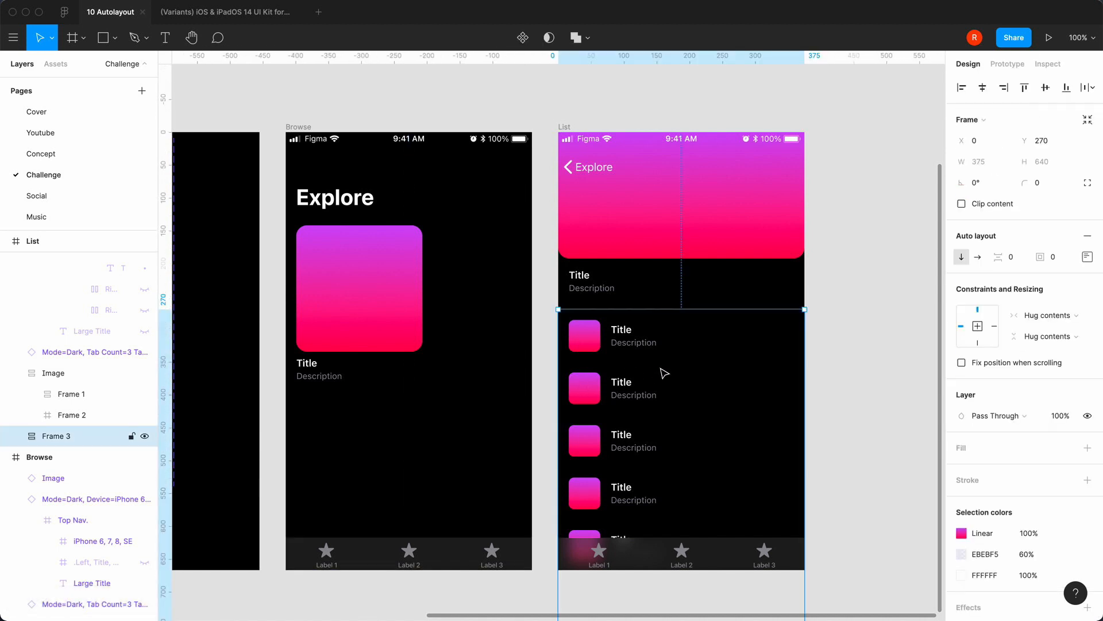
scroll(661, 372, down, 4)
click(817, 313)
key(minus)
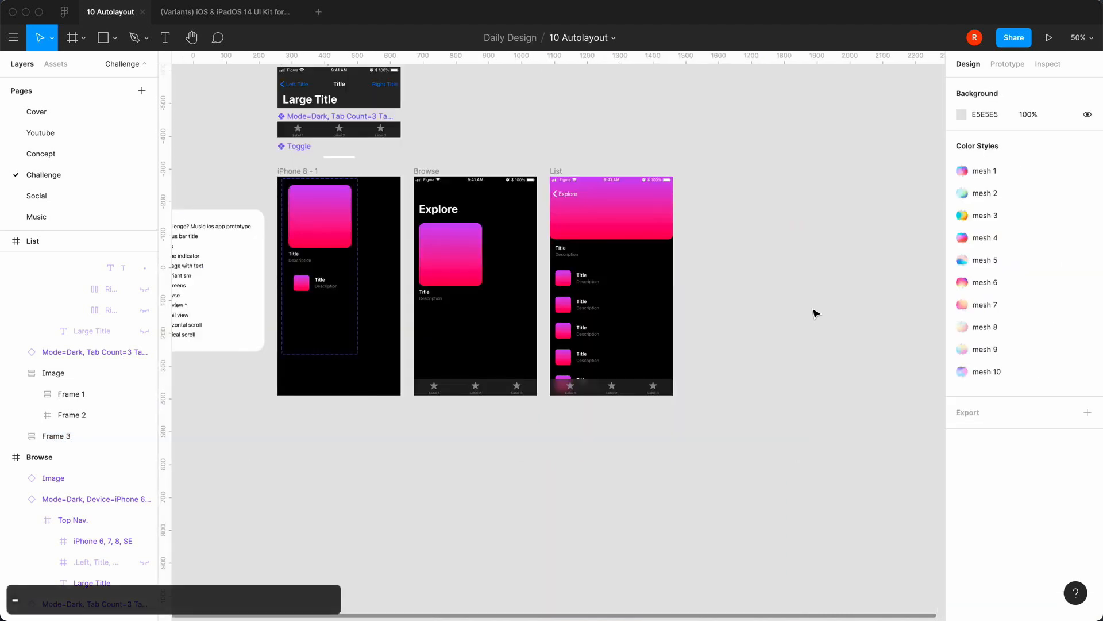
click(557, 172)
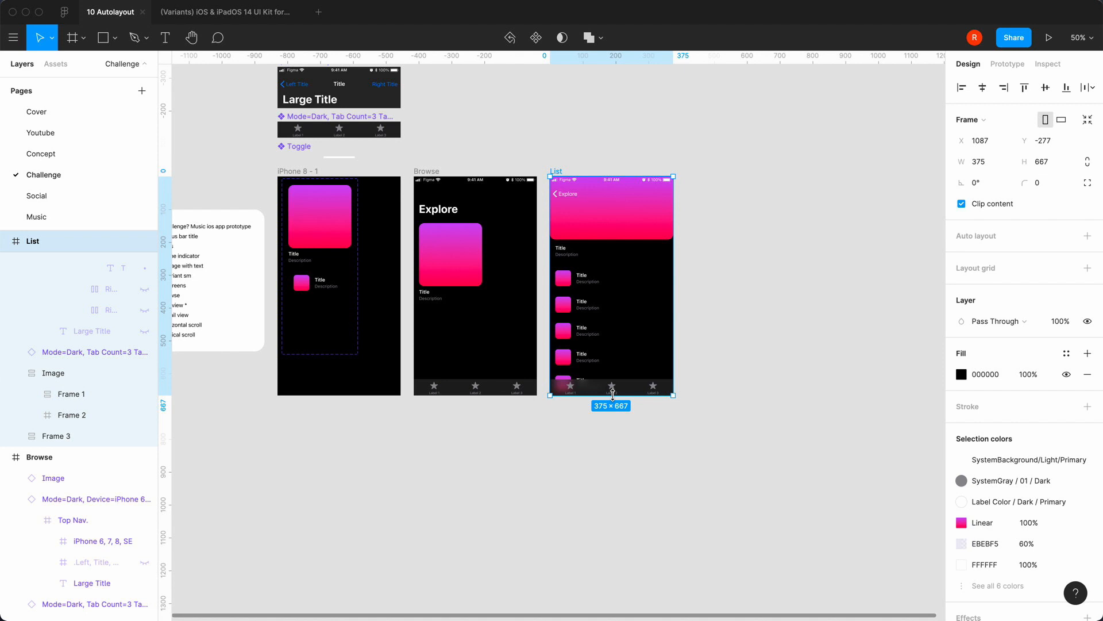
drag(613, 395, 620, 531)
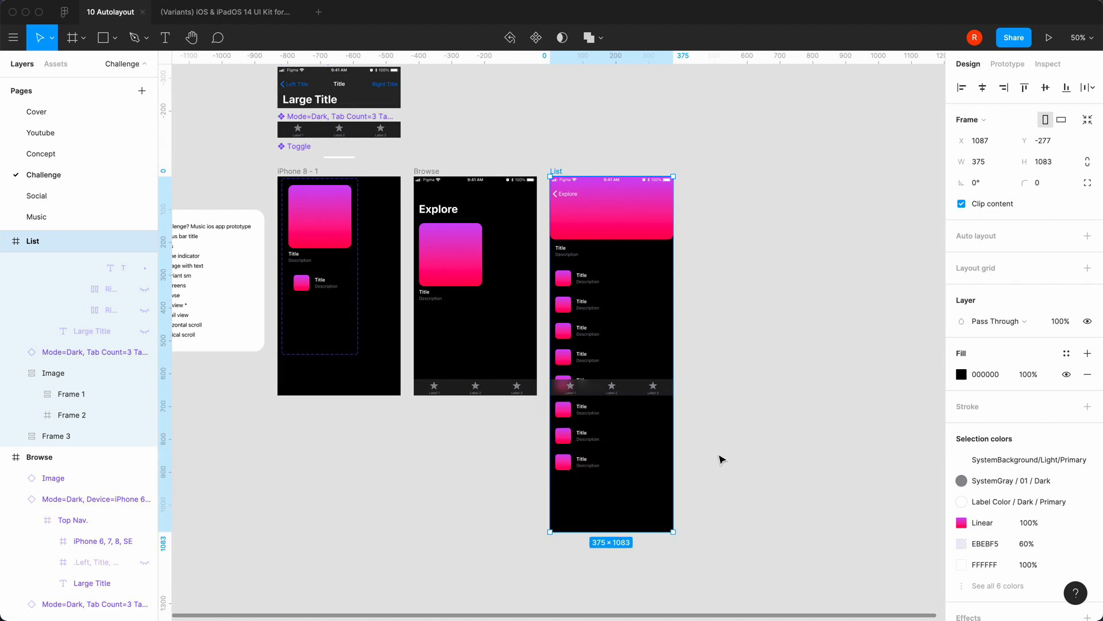
click(723, 458)
Recolor the second List row's image with a linear gradient from red to orange using the iOS library swatches
key(shift+0)
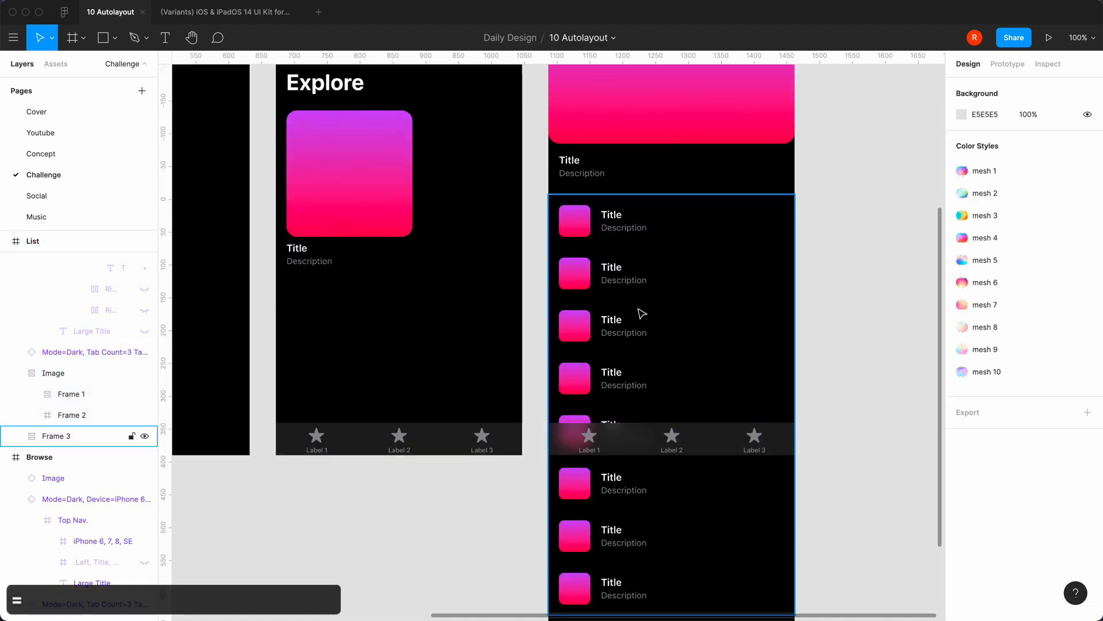
super+click(577, 281)
click(962, 527)
click(822, 556)
click(931, 259)
click(857, 556)
Recolor the third List row's image with a linear gradient from orange to yellow
super+click(583, 334)
click(961, 527)
click(853, 557)
click(931, 260)
click(883, 556)
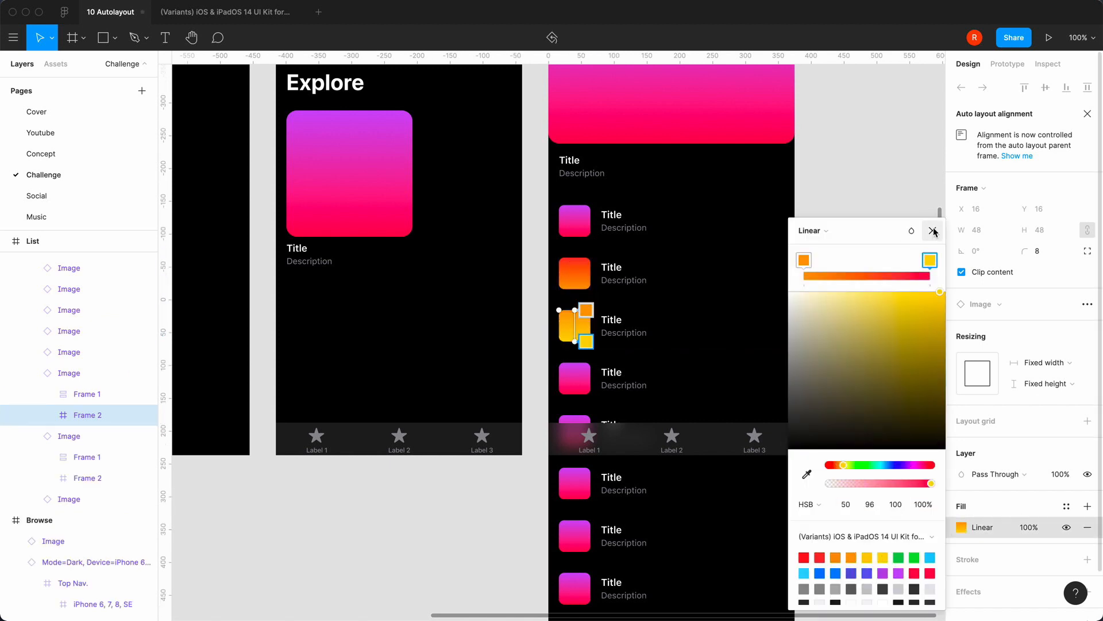
click(935, 231)
Recolor the fourth List row's image with a linear gradient from yellow to green
super+click(578, 380)
super+click(578, 329)
click(962, 527)
click(934, 231)
super+click(578, 380)
click(962, 527)
click(883, 556)
click(930, 259)
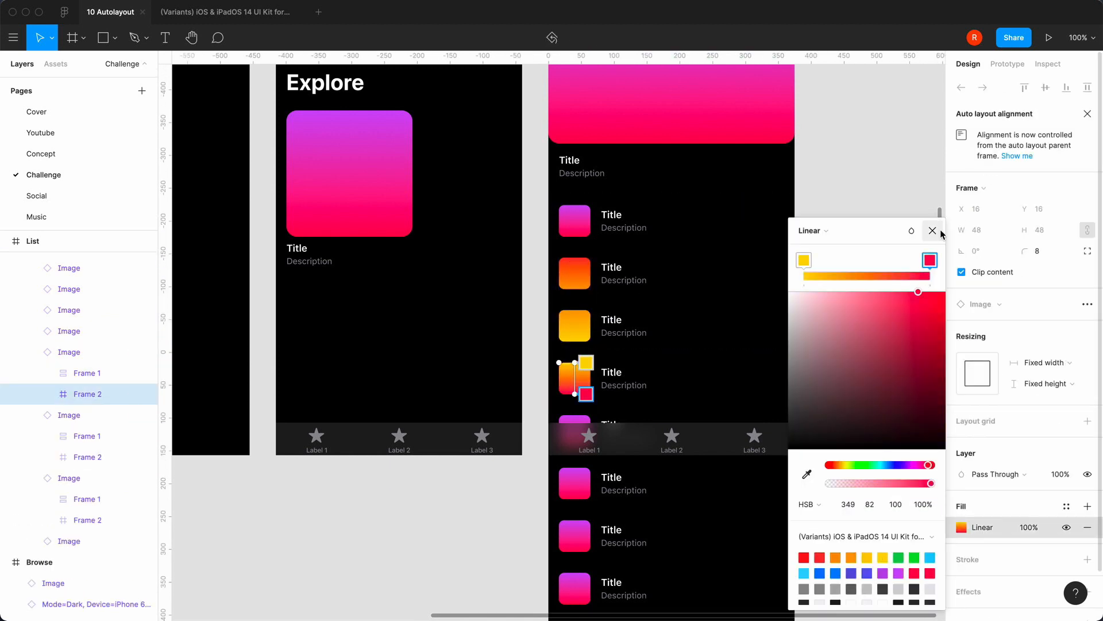
click(915, 557)
Recolor the fifth List row's image with a linear gradient from green to light blue
drag(584, 360, 549, 473)
click(962, 527)
click(898, 557)
click(930, 260)
click(804, 573)
click(933, 231)
Recolor the sixth List row's image with a linear gradient from blue to indigo
double_click(586, 411)
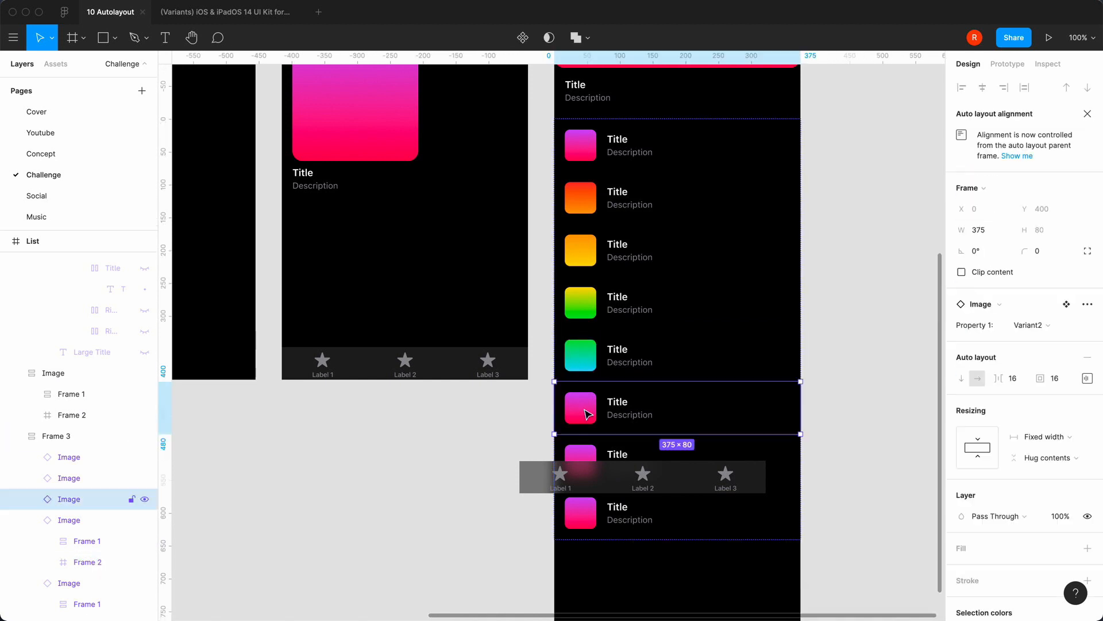
click(961, 527)
click(836, 573)
click(930, 260)
key(super+plus)
Recolor the seventh List row's image with a linear gradient from indigo to purple
double_click(581, 323)
click(962, 527)
click(867, 573)
click(931, 260)
click(899, 573)
click(933, 231)
Set the List screen's frame height to 667 to match the Browse screen
click(443, 283)
click(516, 110)
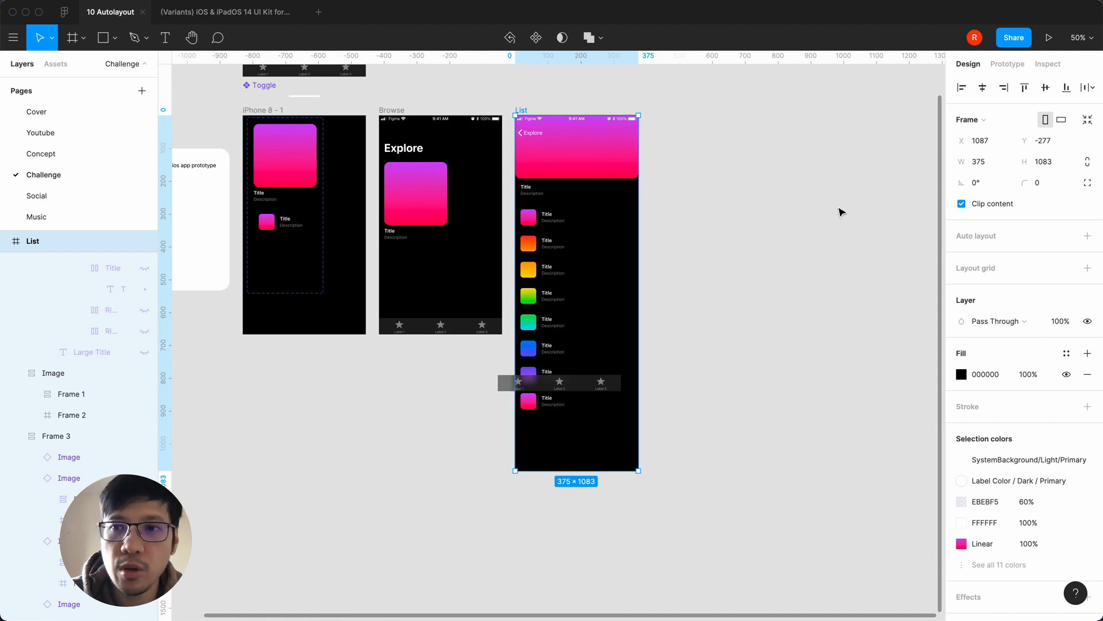
click(385, 111)
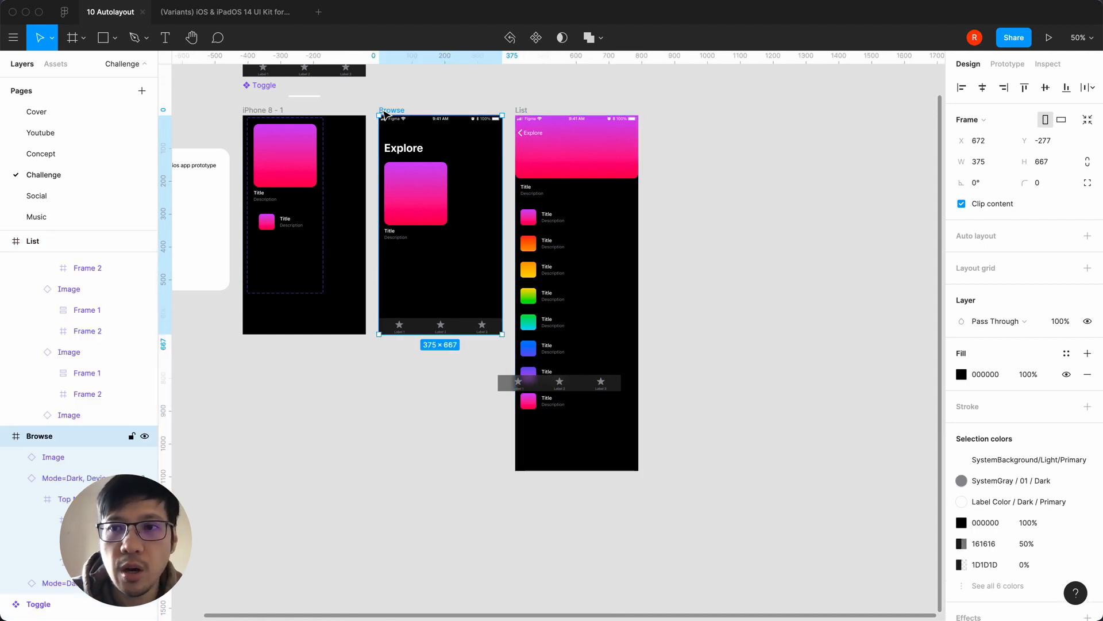
click(532, 113)
click(1043, 161)
text(667)
key(Return)
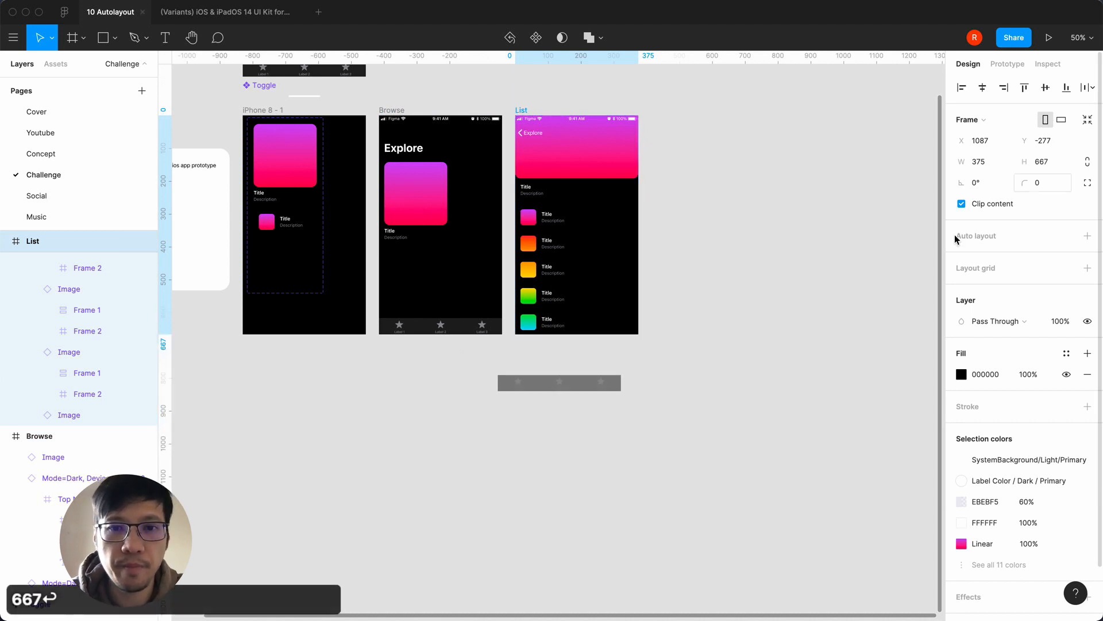
Try to move the stray tab bar back to the bottom of the List screen
click(575, 376)
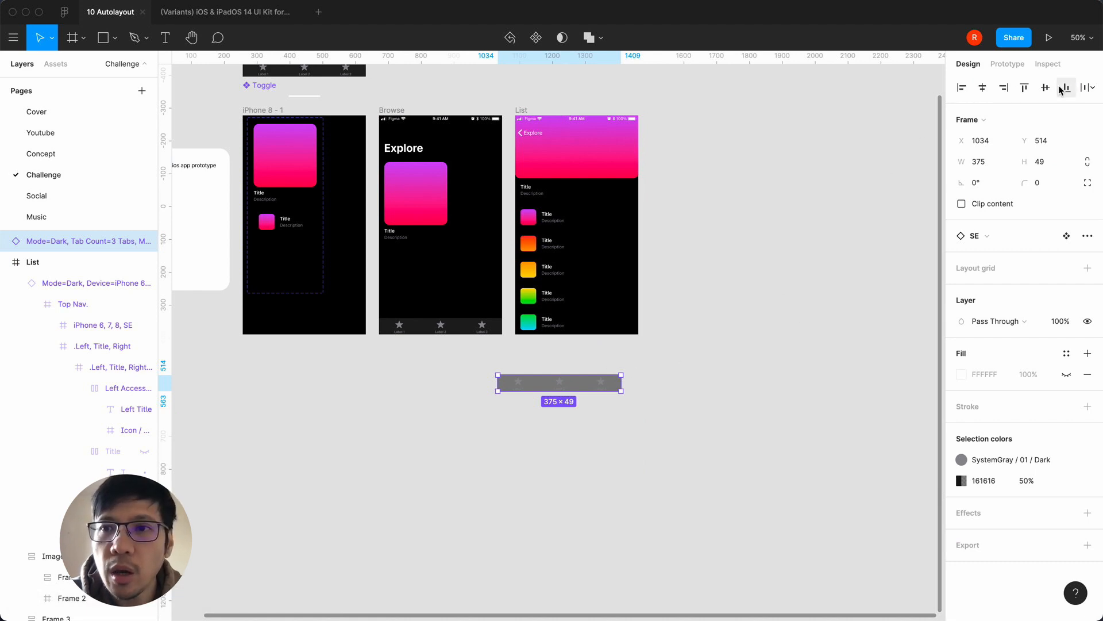
drag(572, 383, 594, 318)
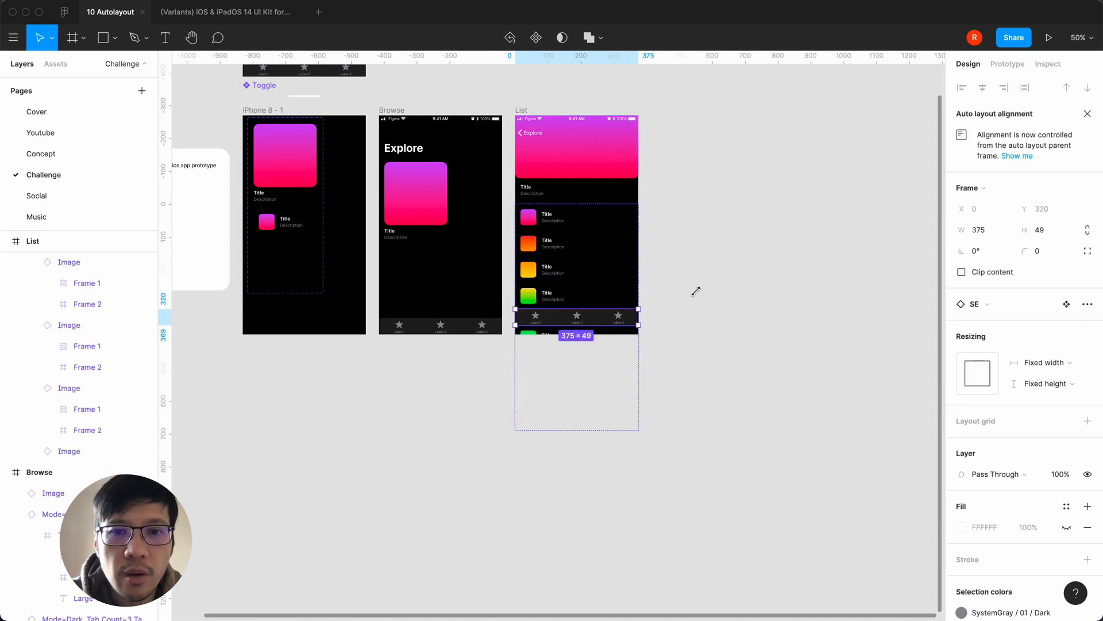
click(760, 311)
click(604, 328)
click(603, 328)
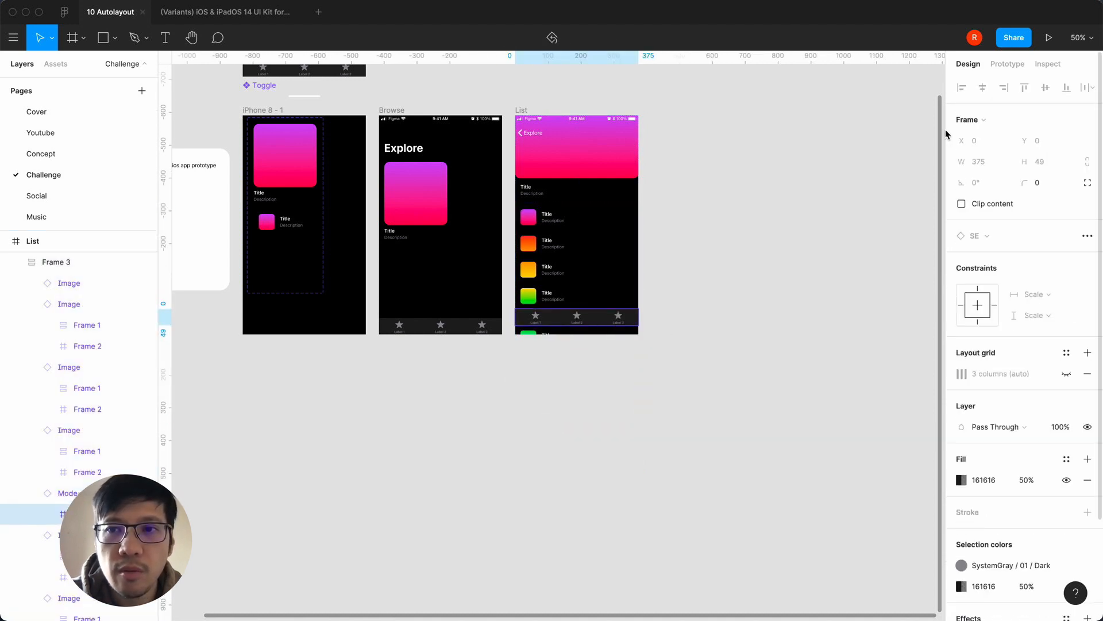
key(super+x)
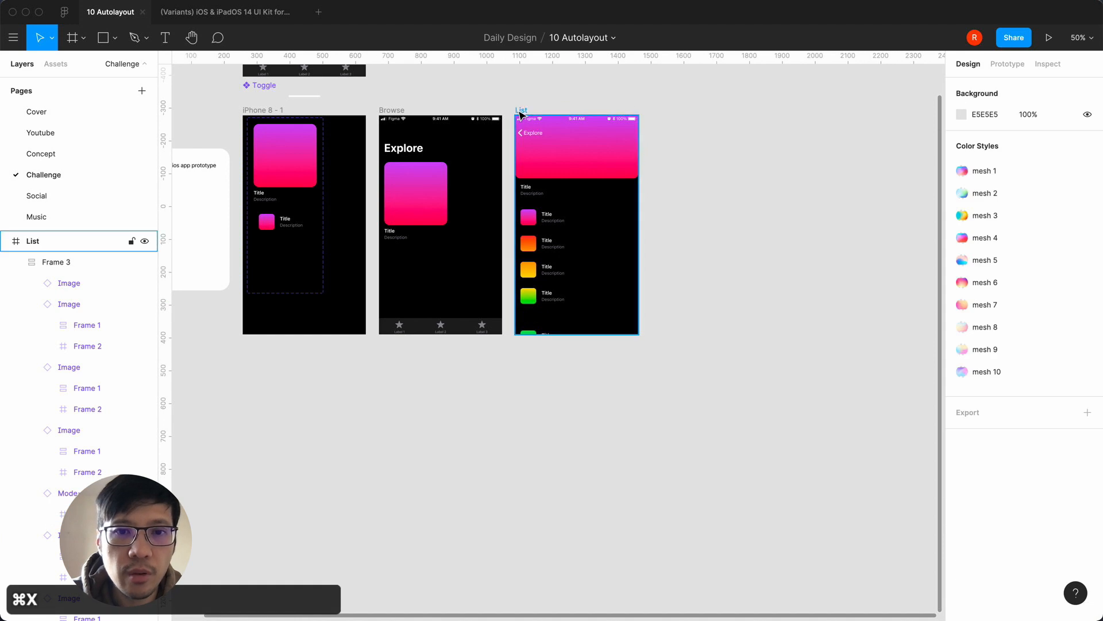
Undo the tab bar's placement inside the List screen's auto layout rows
key(super+z)
key(super+z)
key(super+z)
key(super+z)
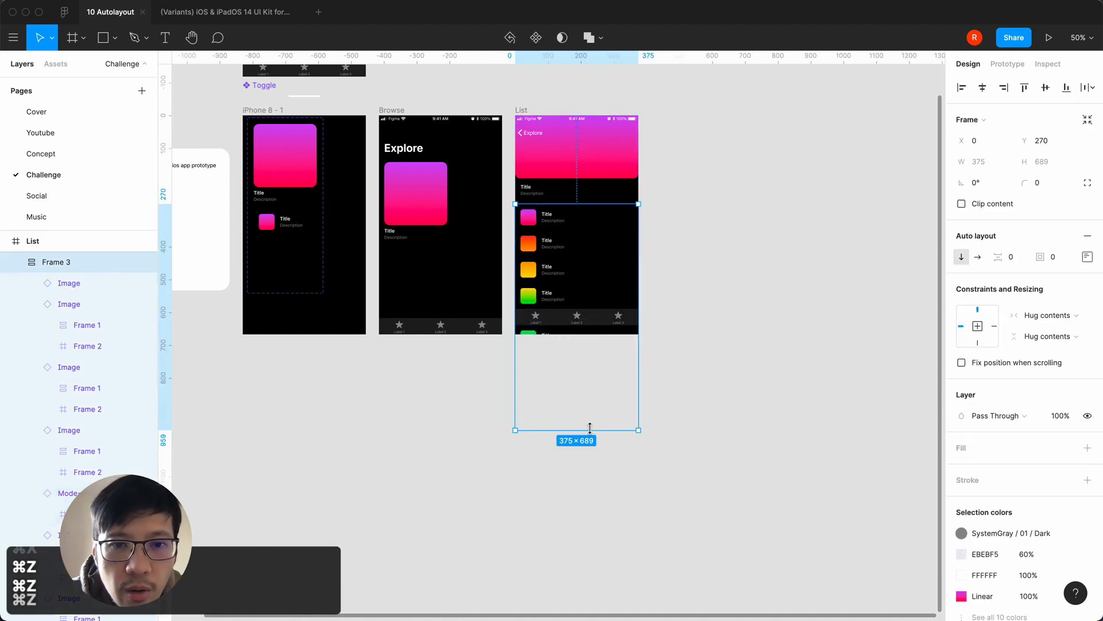
key(super+z)
key(super+z)
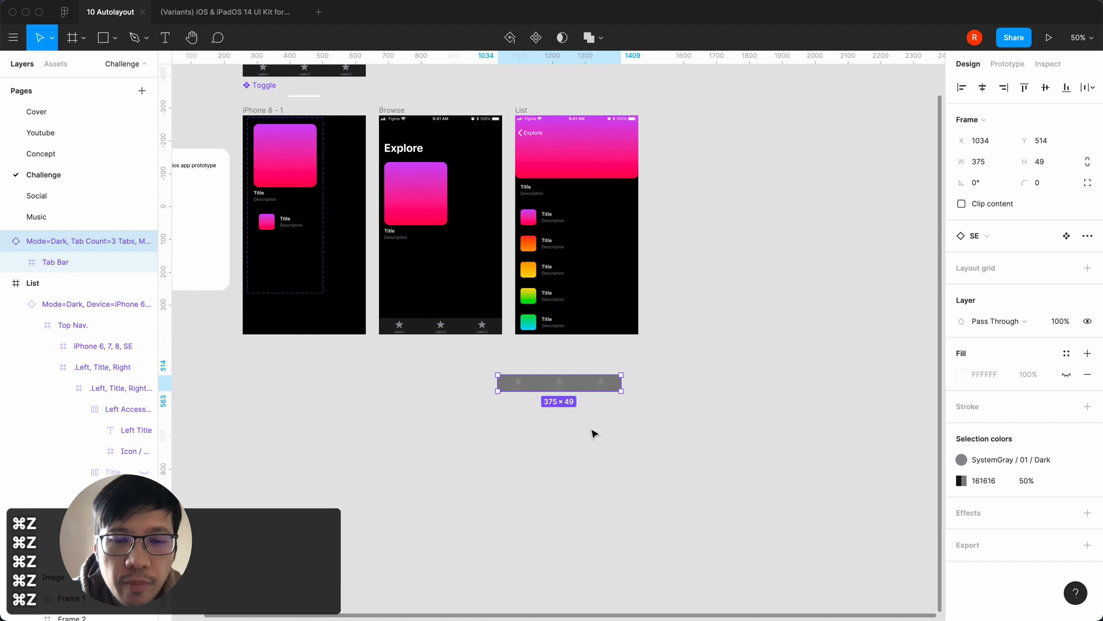
key(super+z)
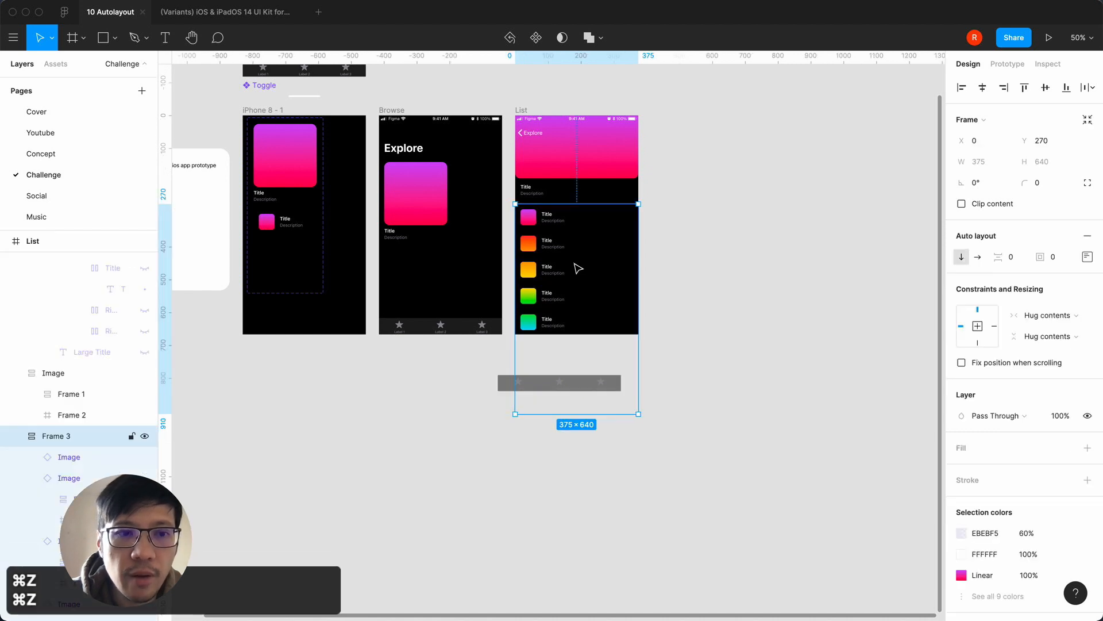
Move the loose three-tab bar into the List frame and align it to the frame's bottom edge
click(552, 383)
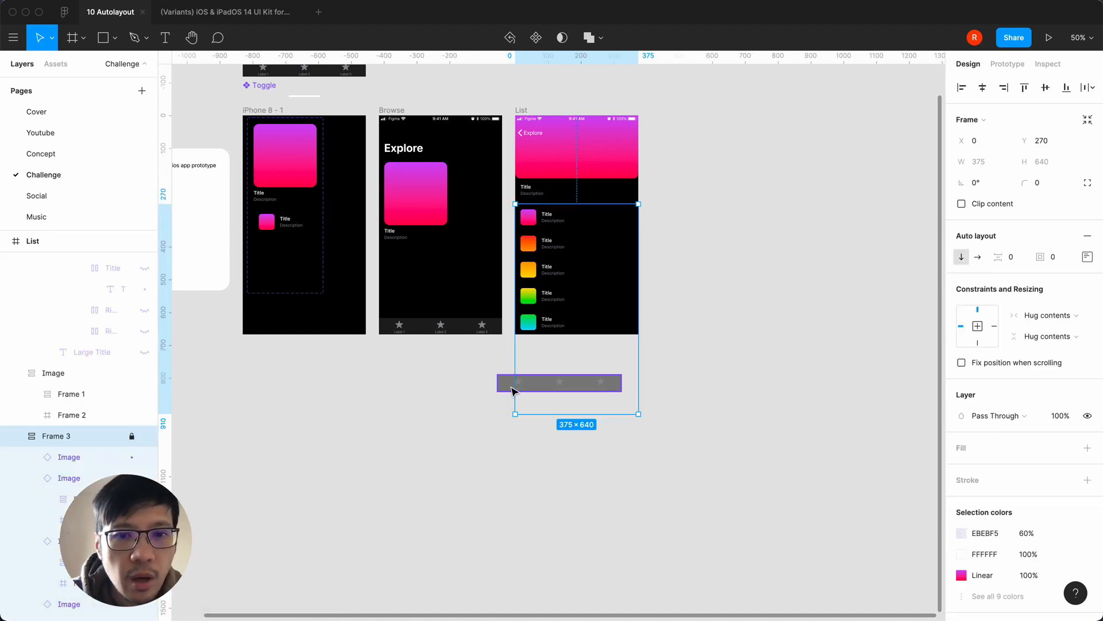
key(super+x)
click(522, 109)
key(super+v)
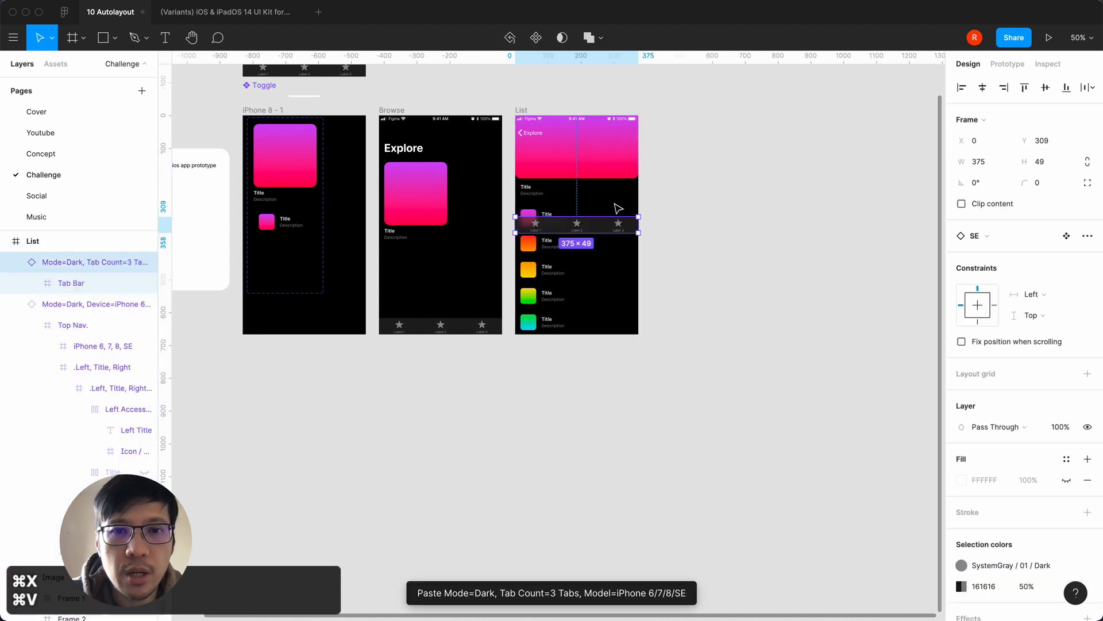
click(1057, 90)
click(803, 288)
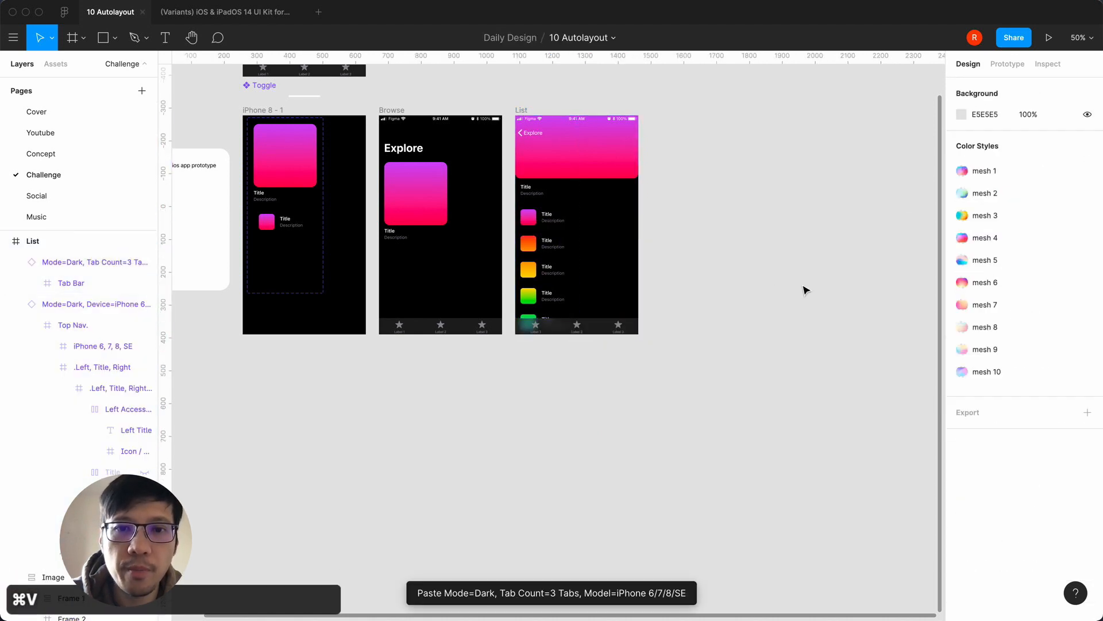
Examine the fill and effects applied to the Tab Bar layer inside the List frame's tab bar
key(super+equal)
click(645, 318)
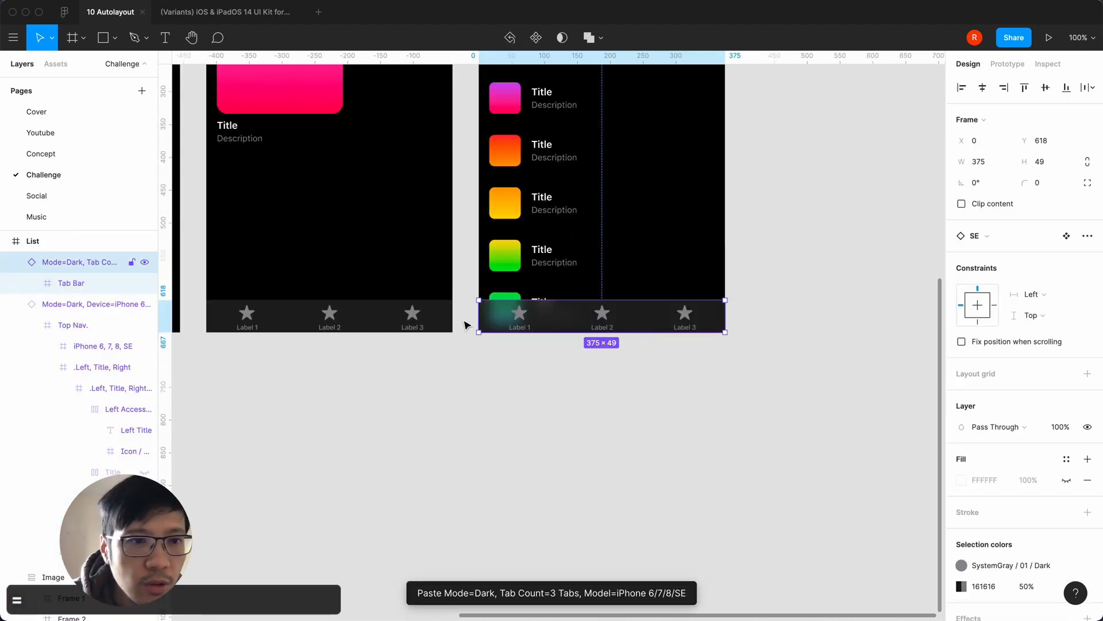
click(52, 283)
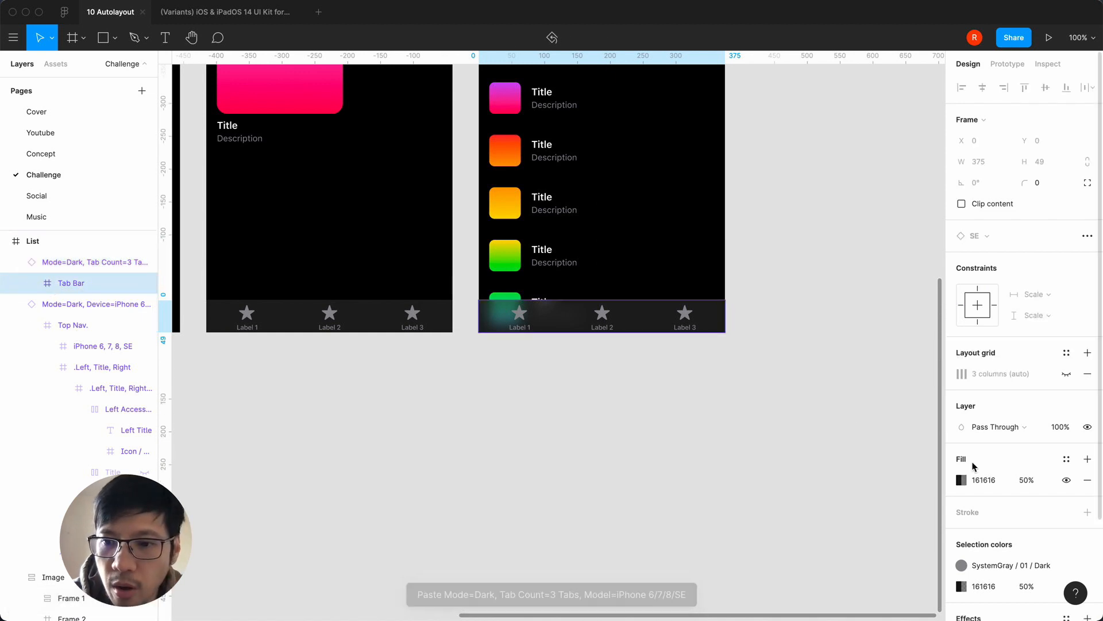
scroll(973, 463, down, 3)
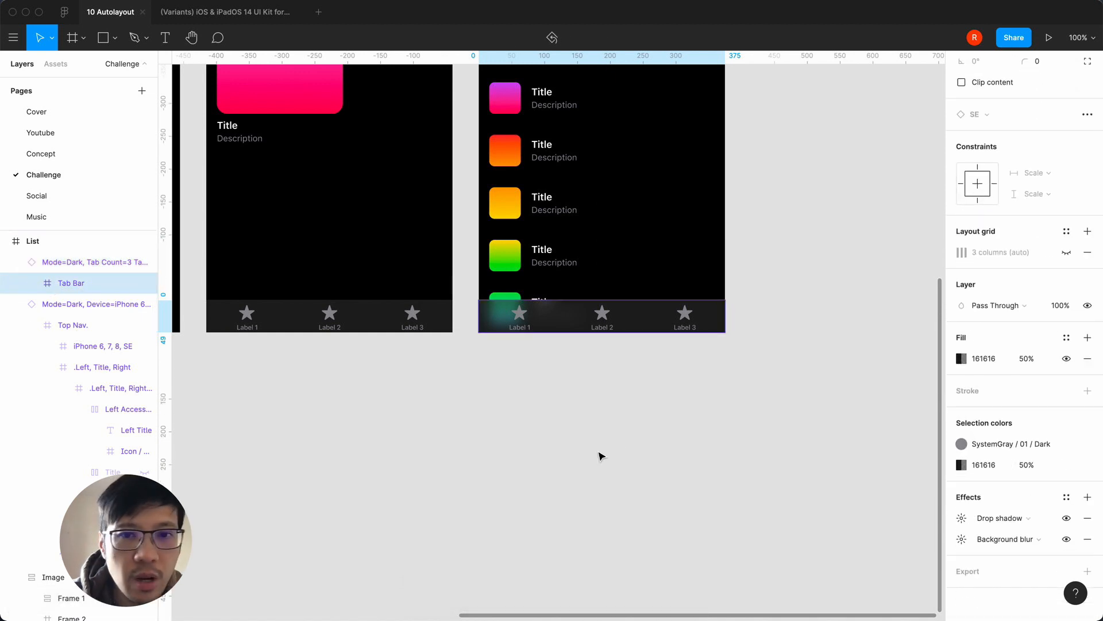
scroll(981, 460, up, 4)
click(820, 318)
key(minus)
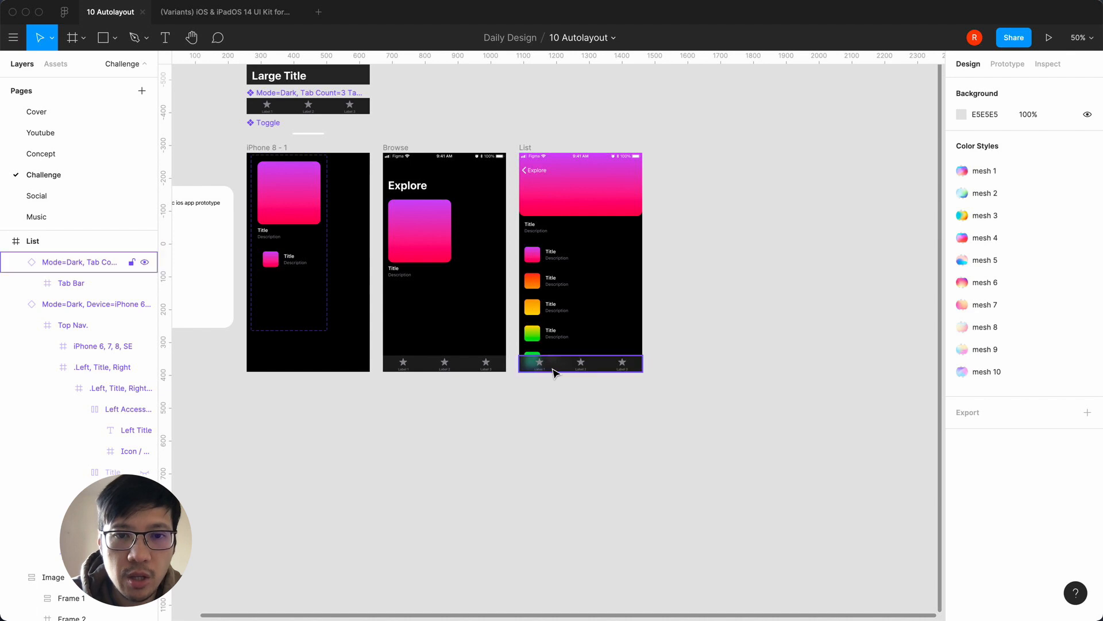
click(525, 147)
key(super+c)
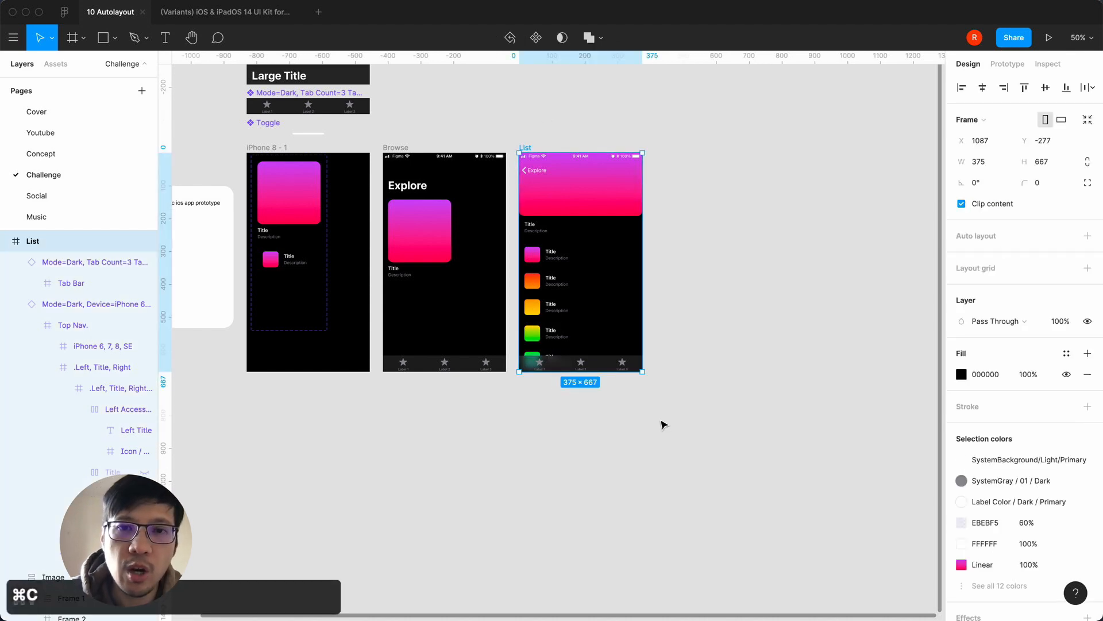
key(super+v)
click(662, 423)
scroll(662, 422, right, 1)
key(equal)
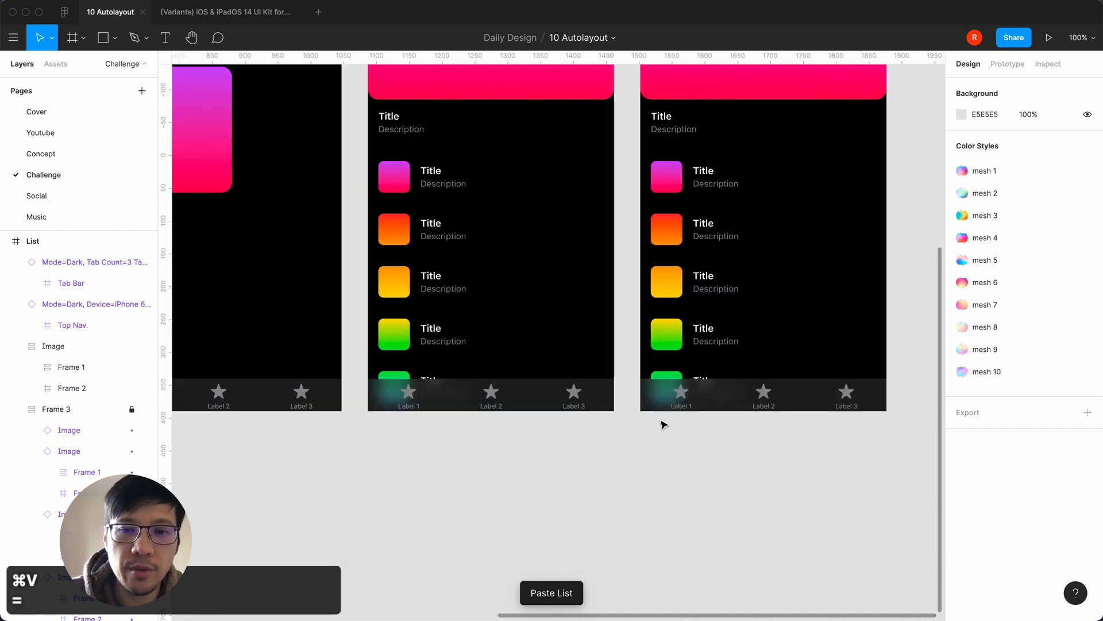
scroll(664, 425, right, 1)
scroll(664, 424, up, 1)
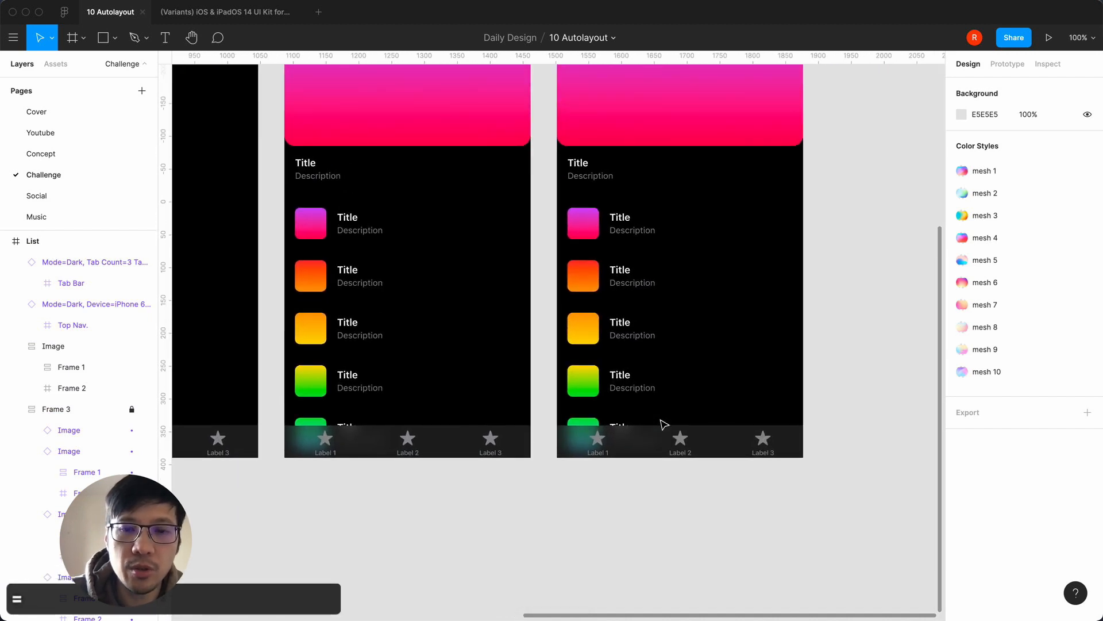
key(minus)
click(563, 173)
key(BackSpace)
Place an instance of the Image component from the local components inside the List frame
click(426, 173)
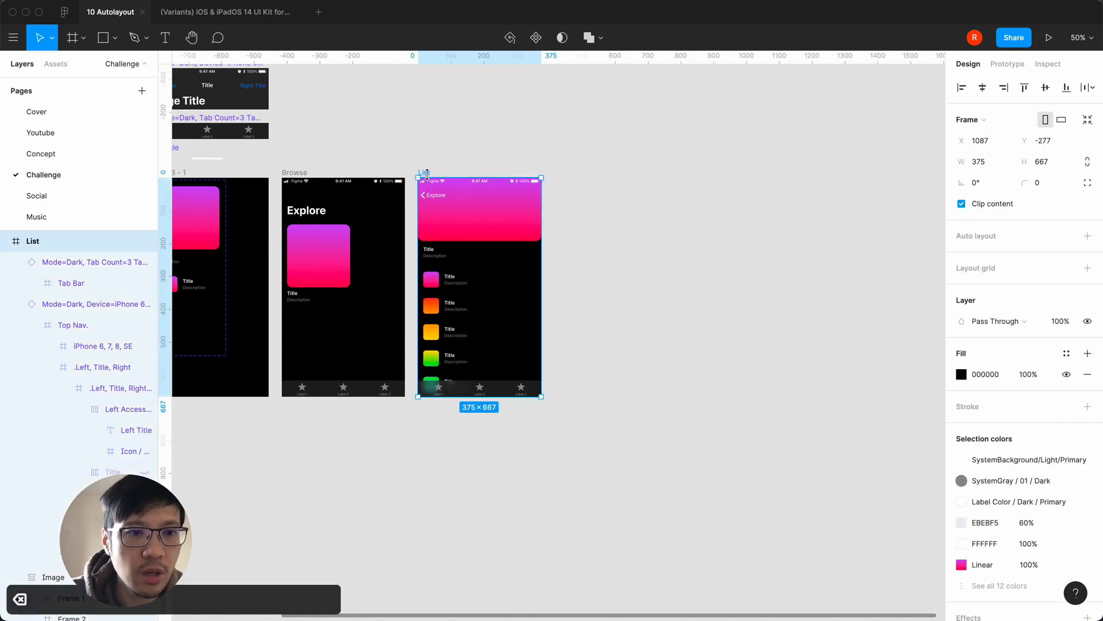
click(16, 304)
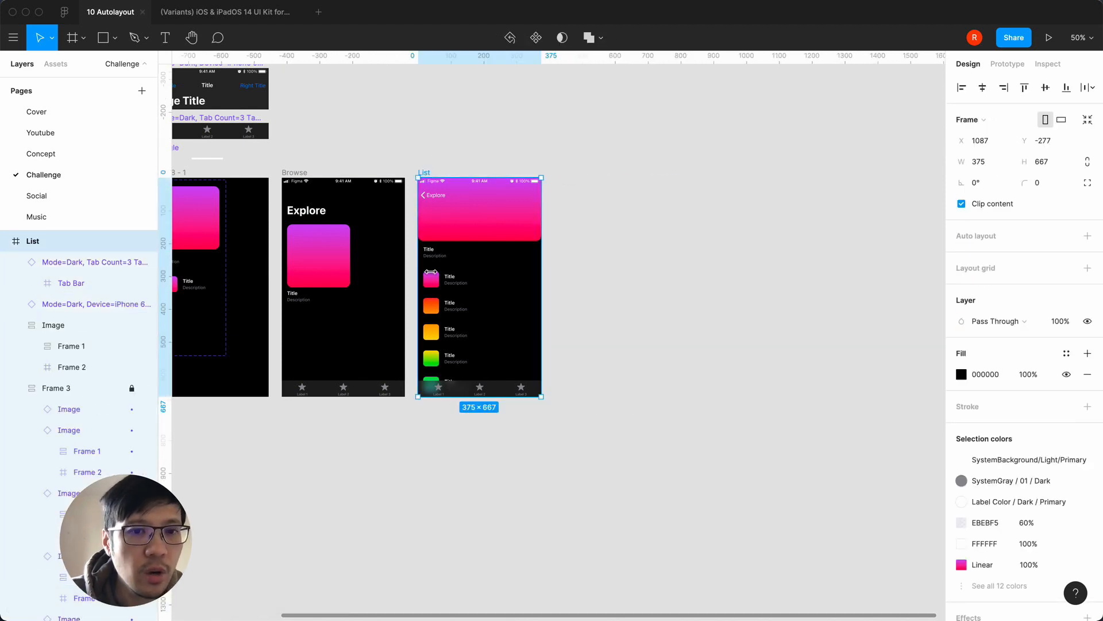
click(56, 64)
drag(32, 261, 481, 344)
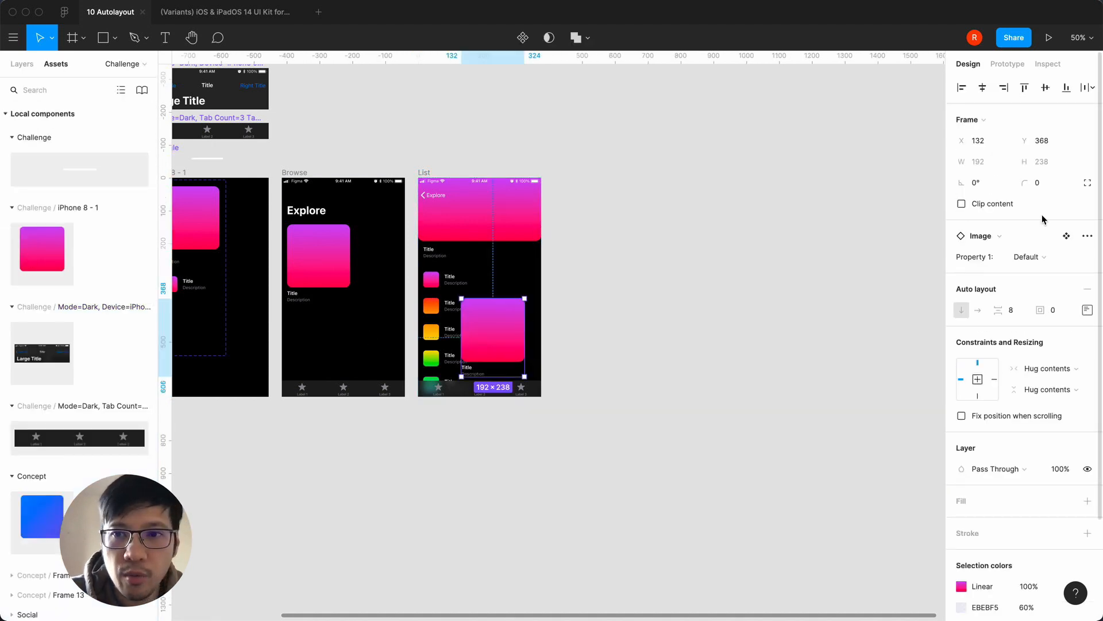
Switch the new Image instance to Variant2 and align it to the left and bottom edges of the List frame
click(1028, 257)
click(1033, 272)
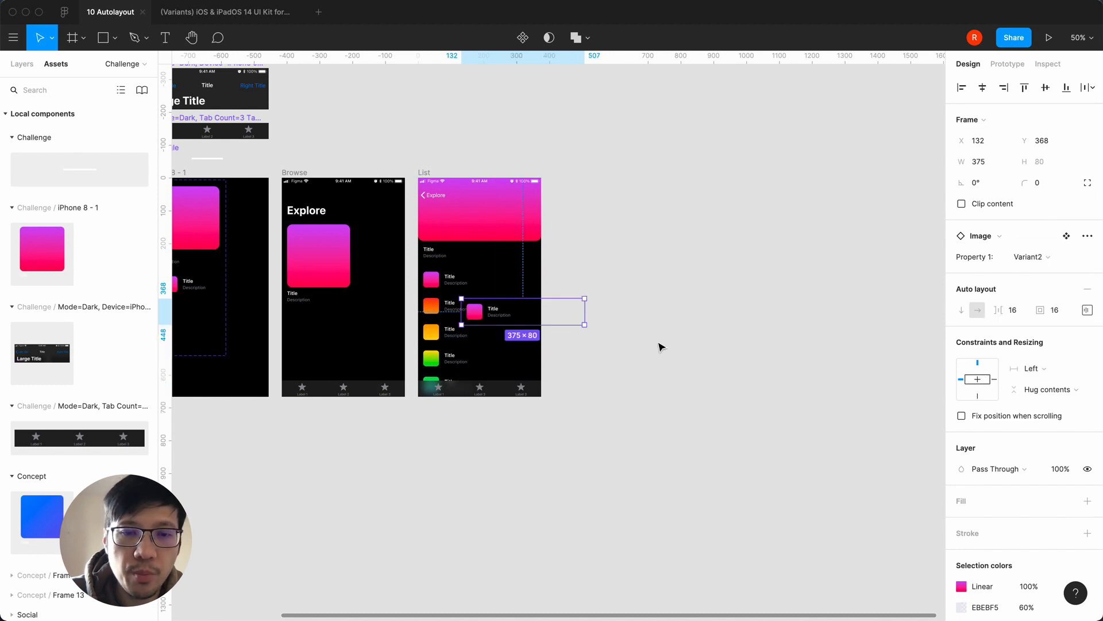
click(962, 87)
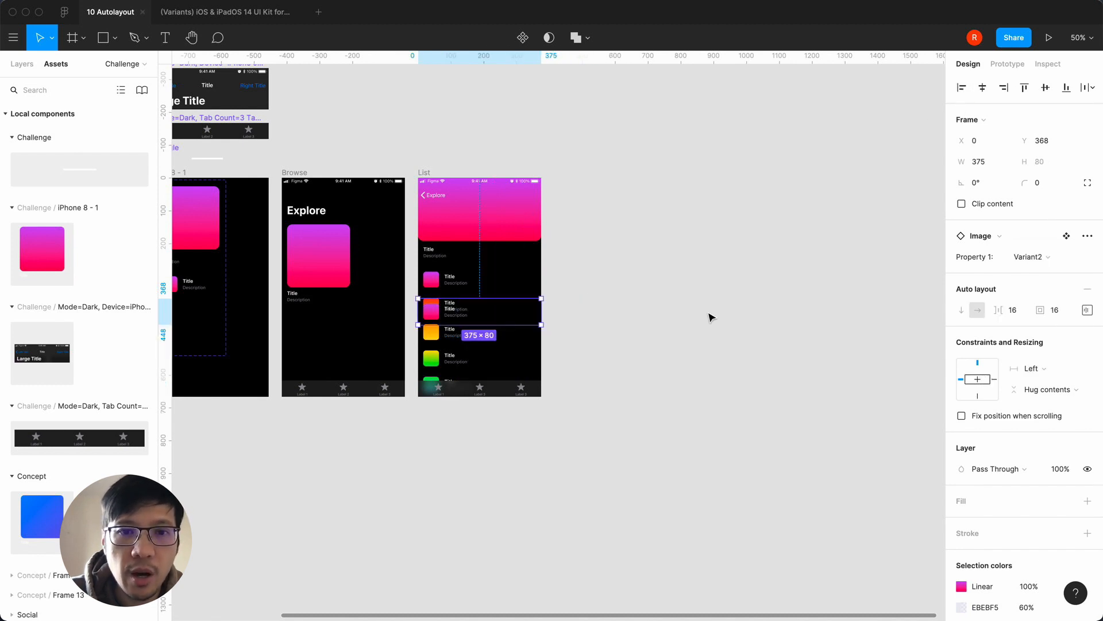
click(1067, 87)
Give the new Image row a solid 1C1C1E fill using the dark swatch from the iOS UI kit colours
key(shift+0)
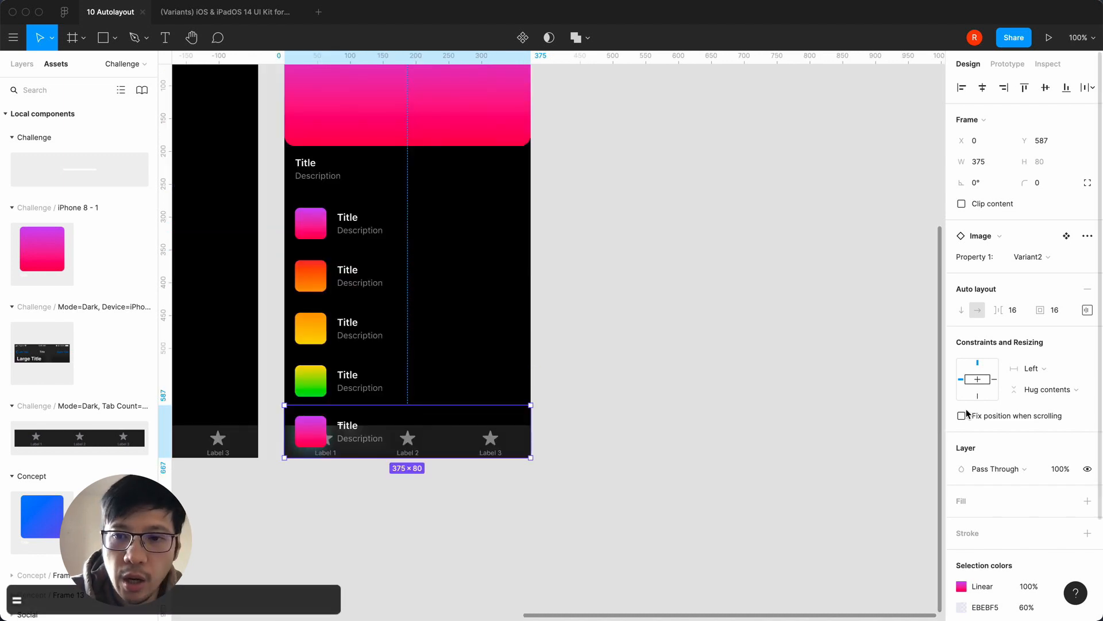
scroll(973, 419, down, 4)
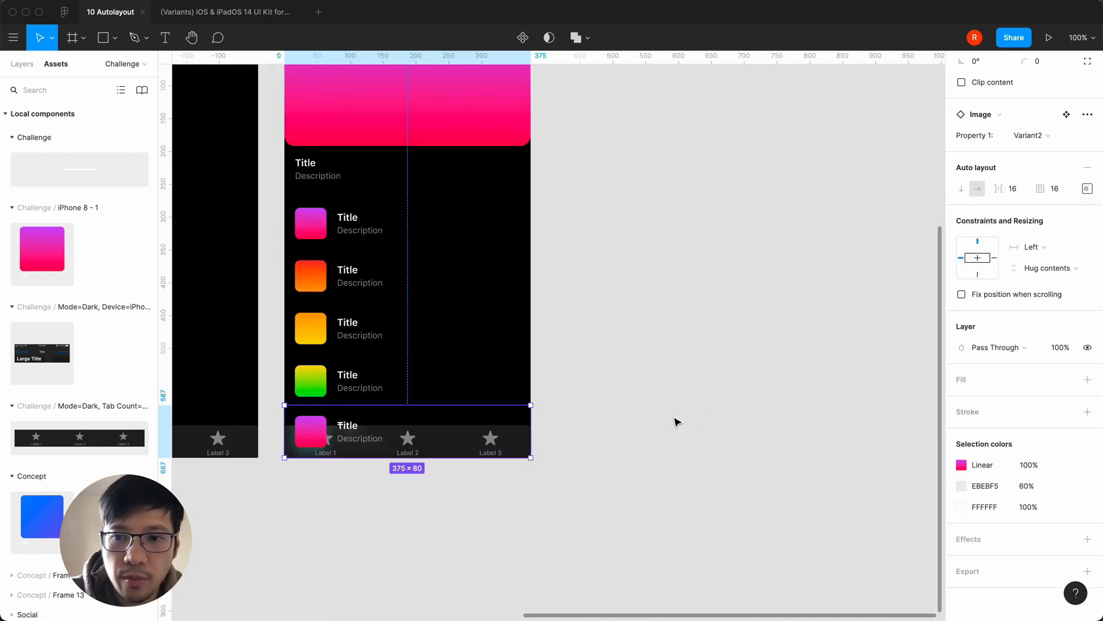
click(1088, 380)
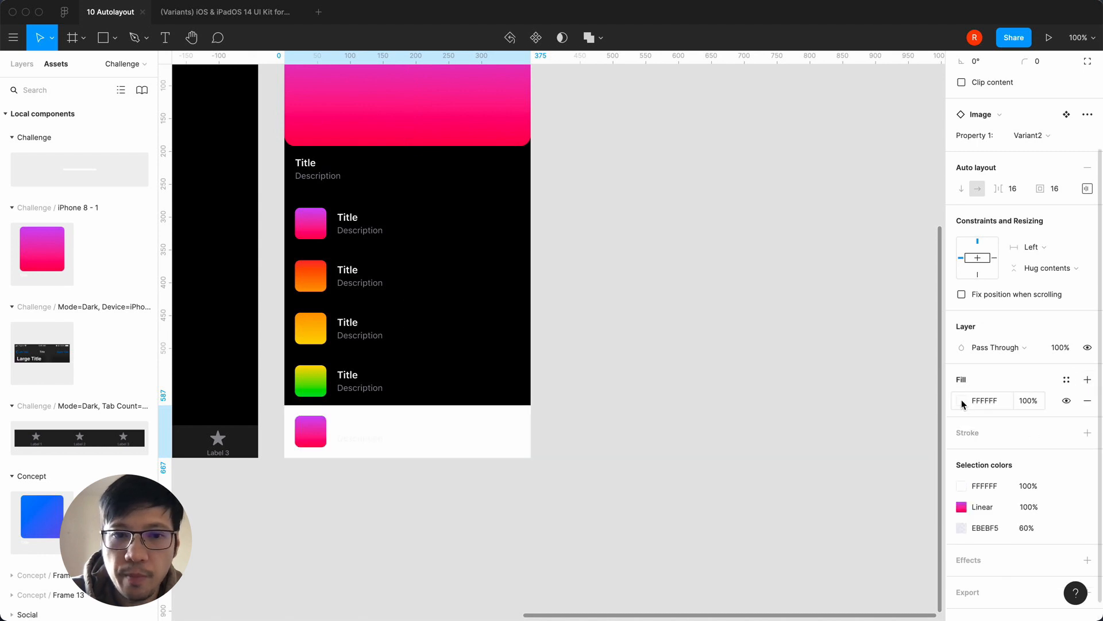
click(961, 400)
scroll(889, 590, down, 1)
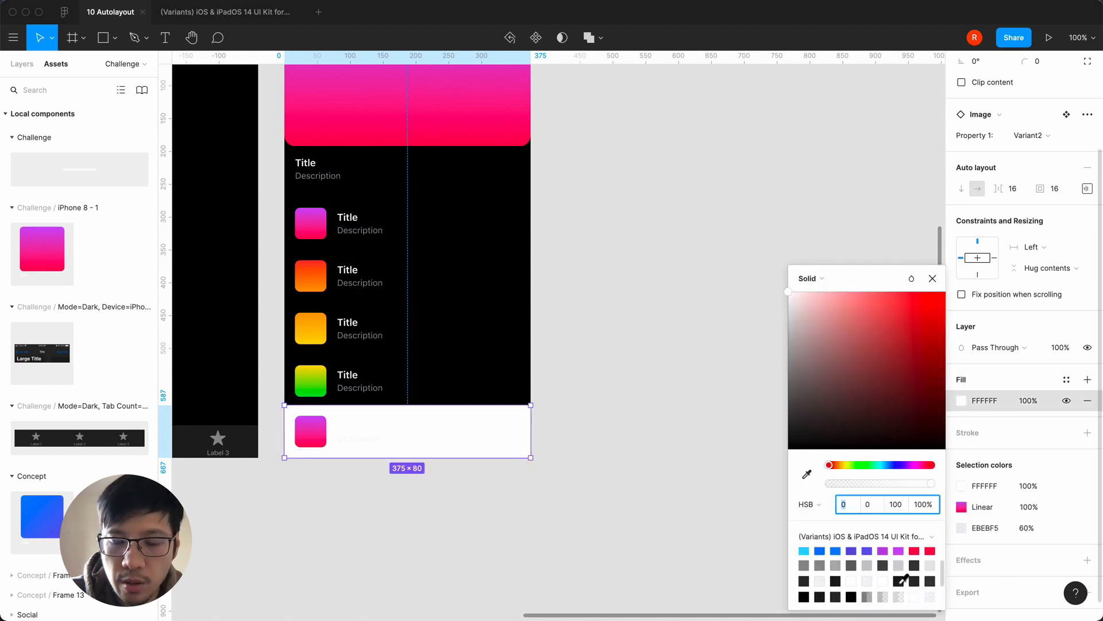
click(899, 581)
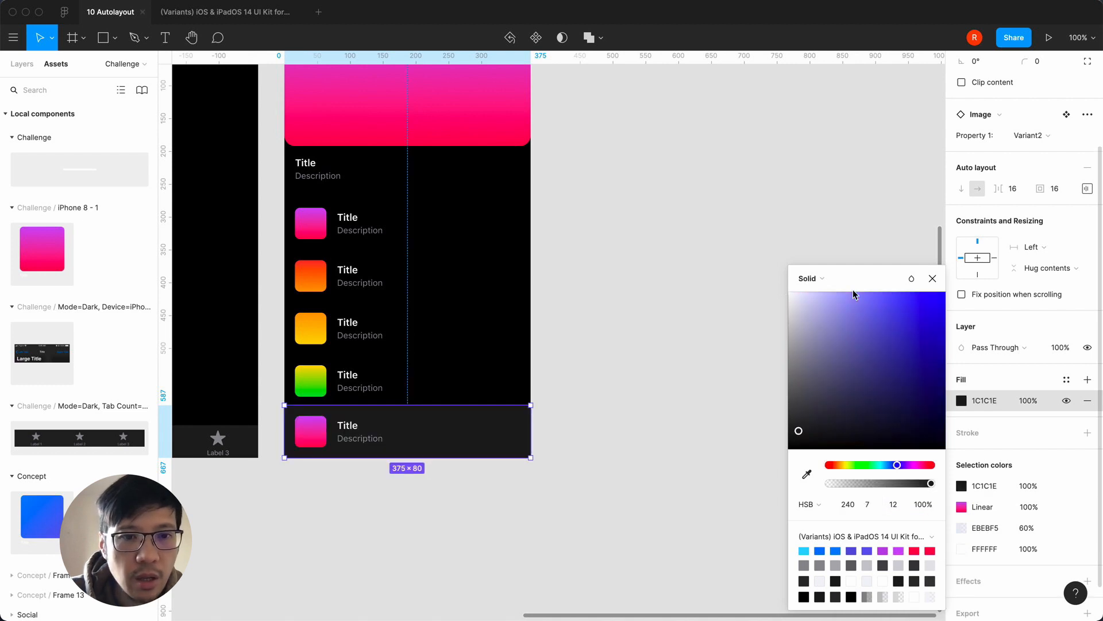
click(933, 279)
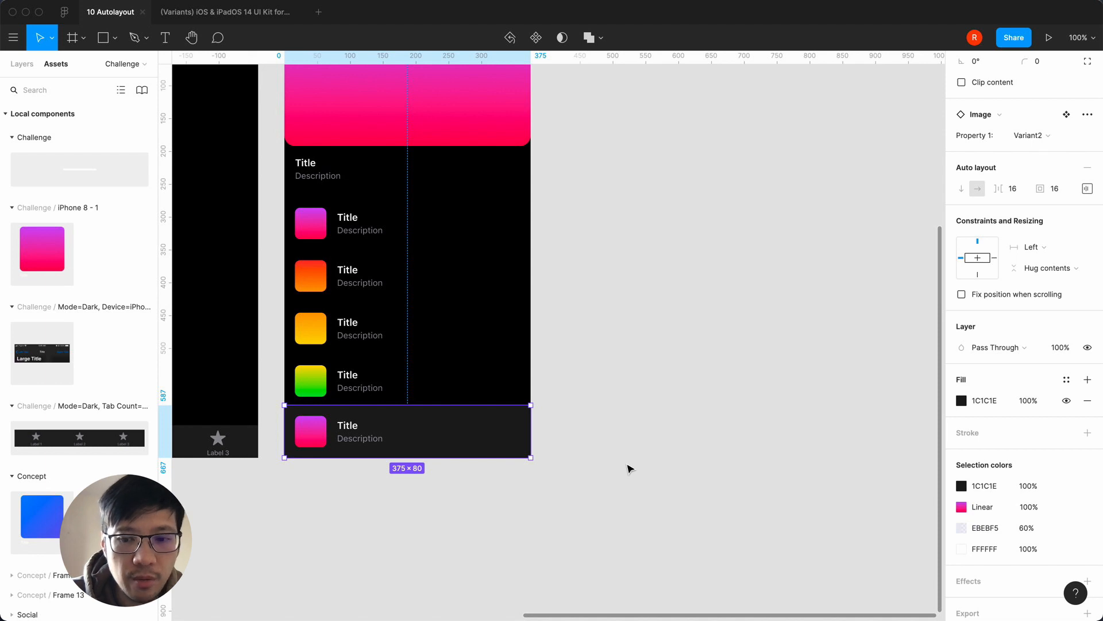
Nudge the filled Image row down to Y 667, just below the List frame's visible area
scroll(974, 261, up, 3)
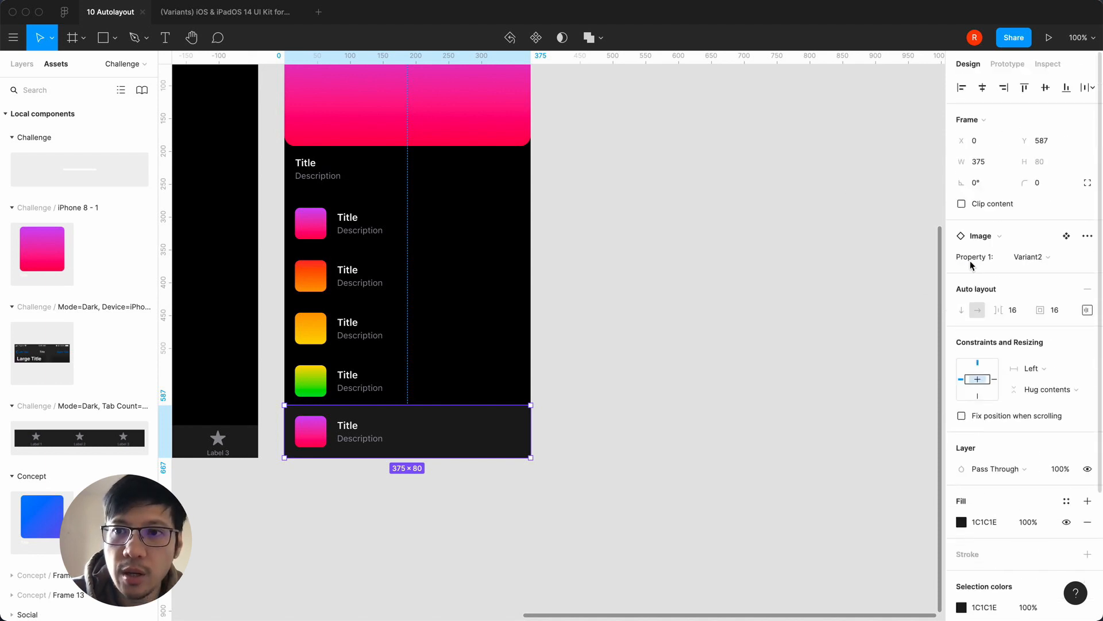
key(shift+Down)
key(shift+Down)
key(shift+Down)
key(shift+Down)
key(shift+Down)
key(shift+Down)
key(shift+Down)
key(shift+Down)
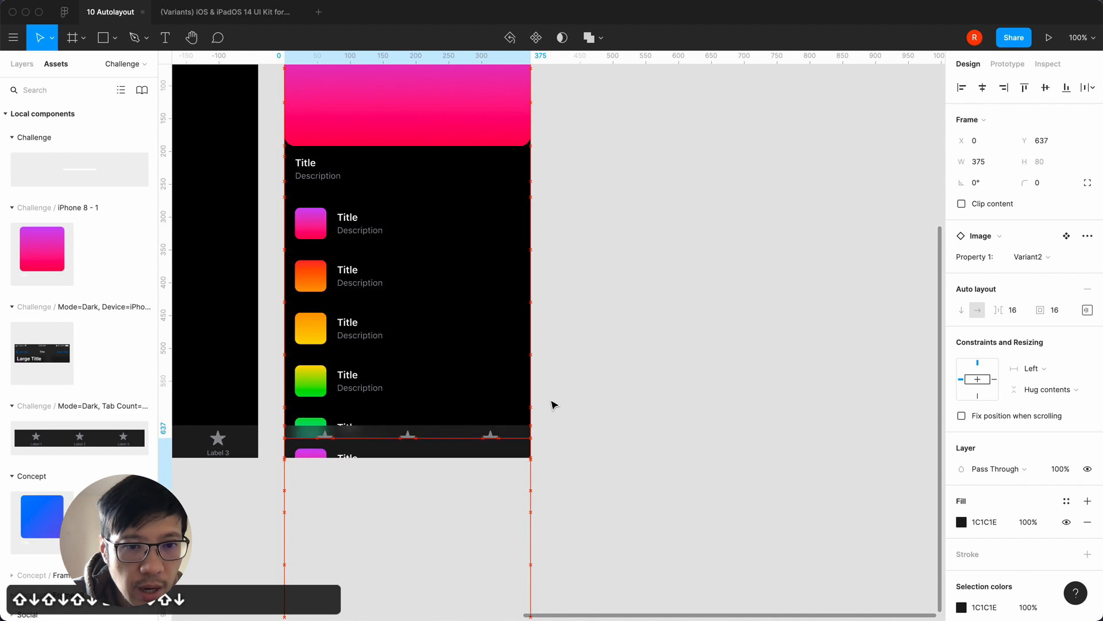
key(=)
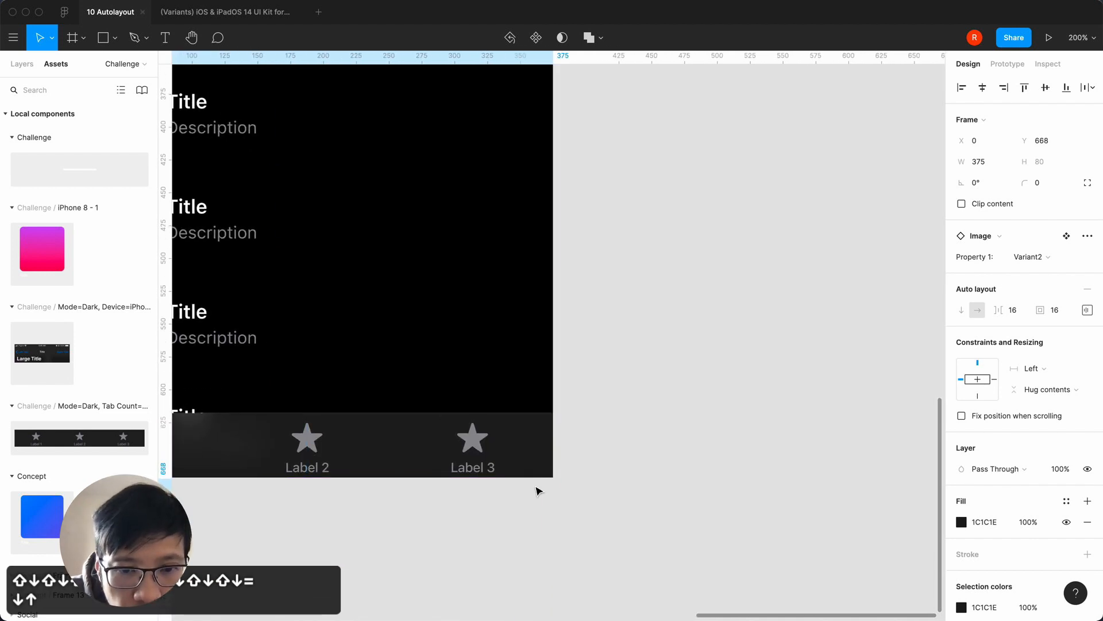
key(Down)
key(Up)
Check the position of the clipped Image row relative to the tab bar and the List frame
click(611, 478)
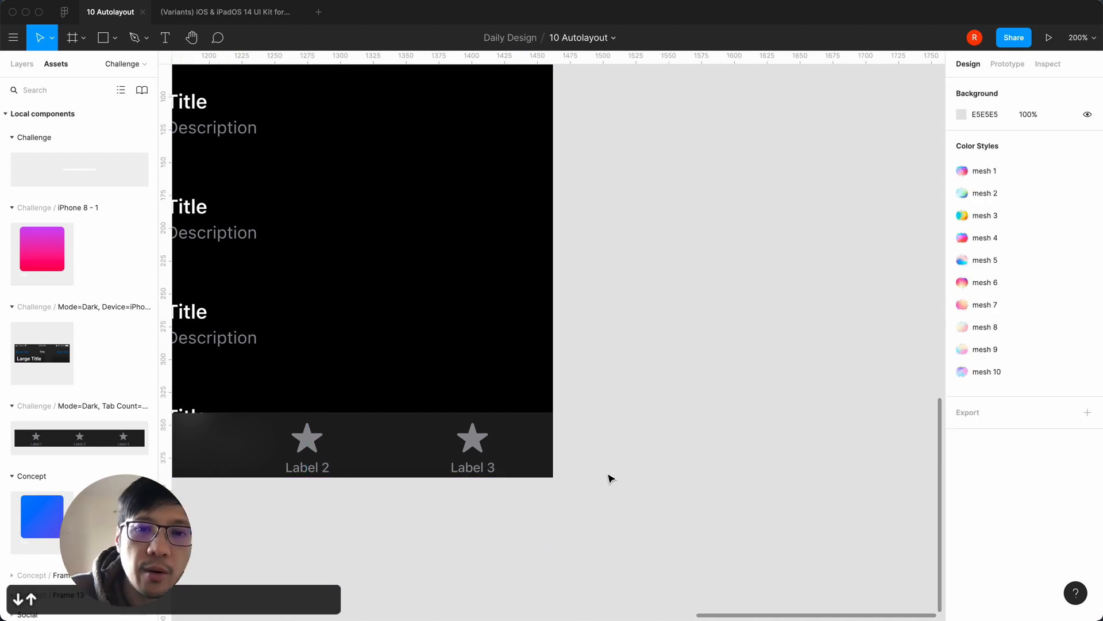
key(minus)
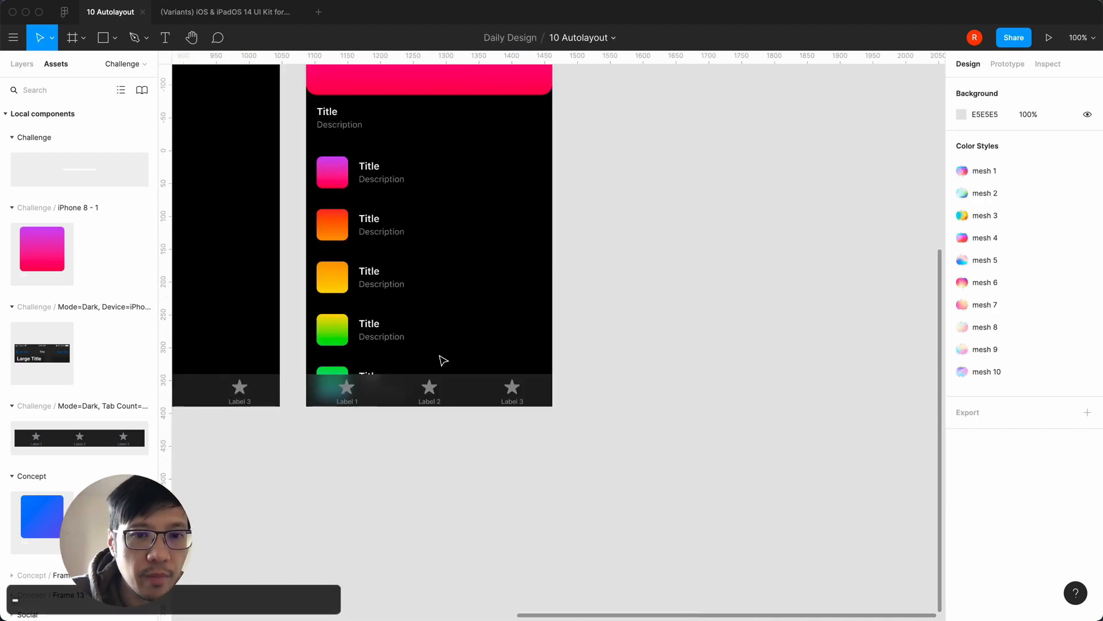
click(434, 386)
key(minus)
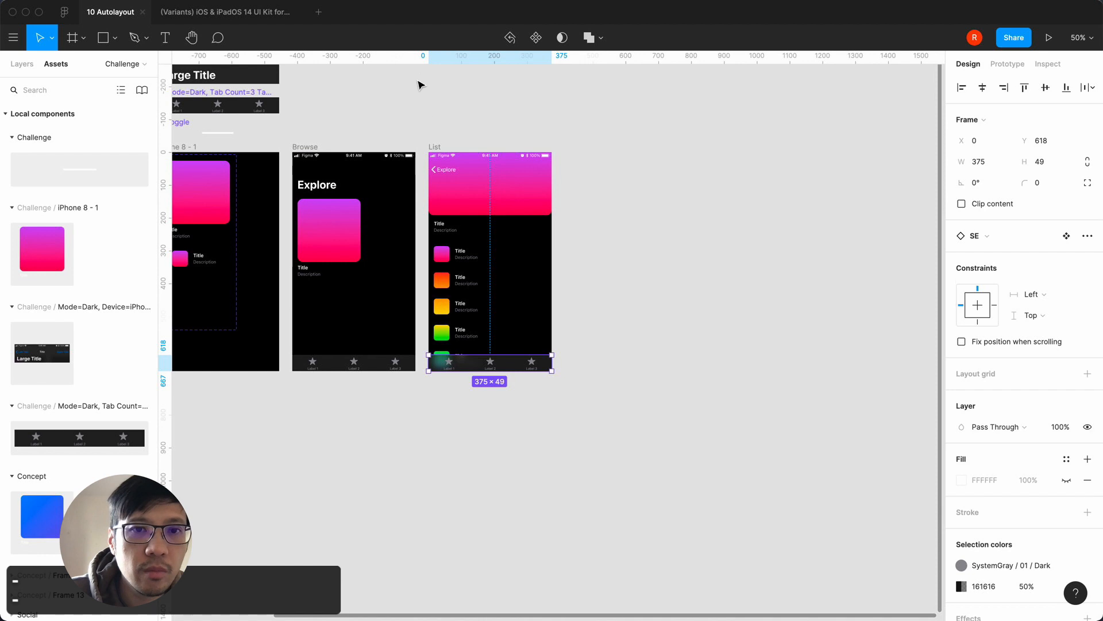
click(435, 148)
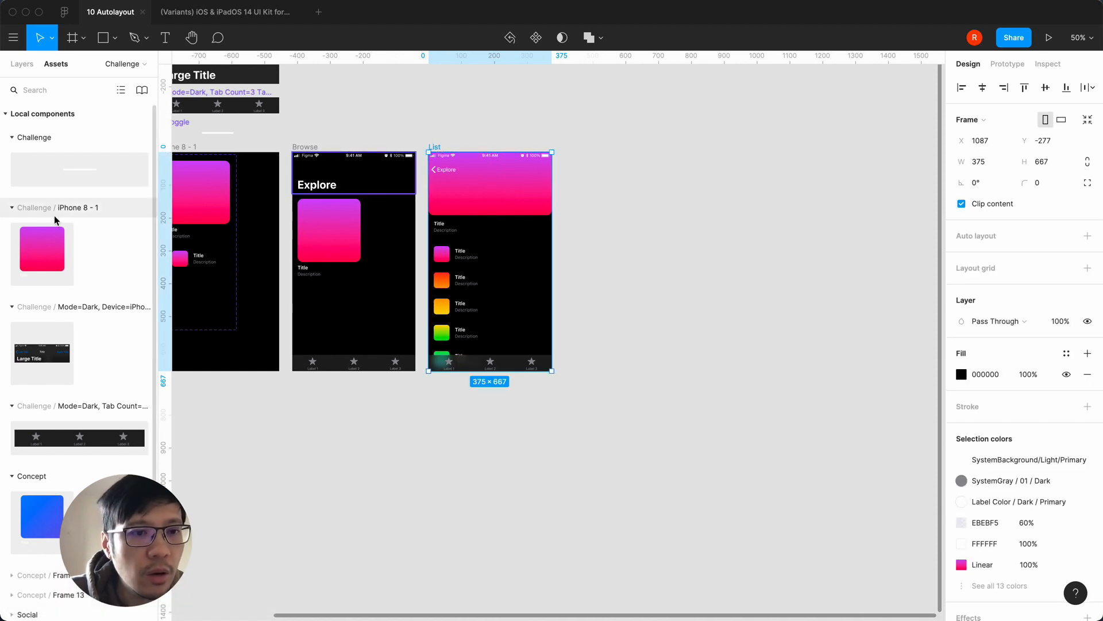
click(23, 66)
click(51, 262)
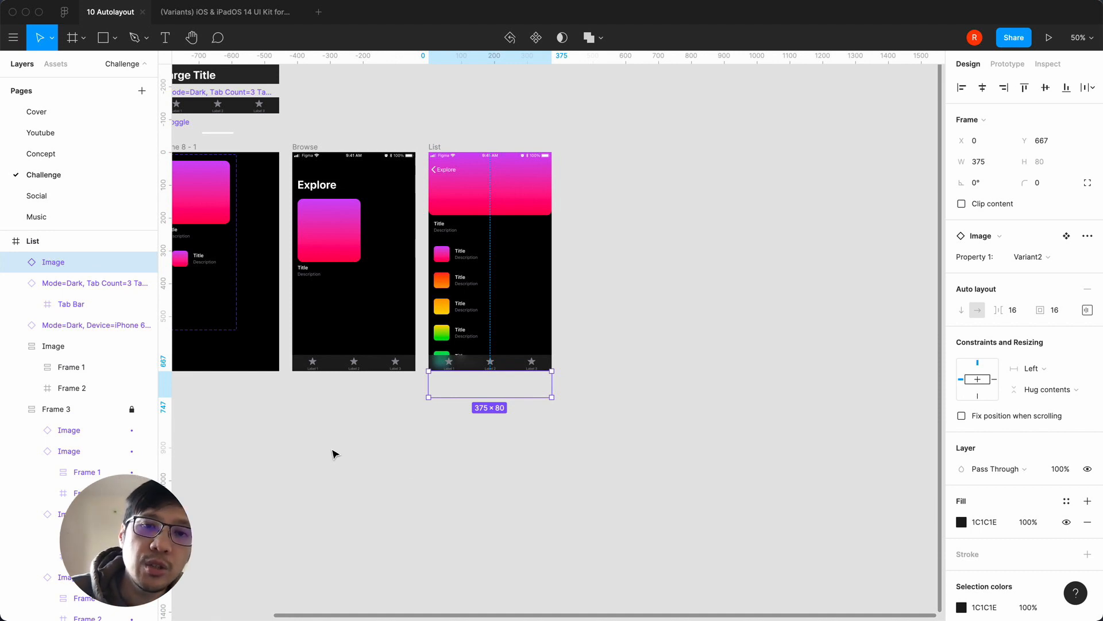
click(428, 479)
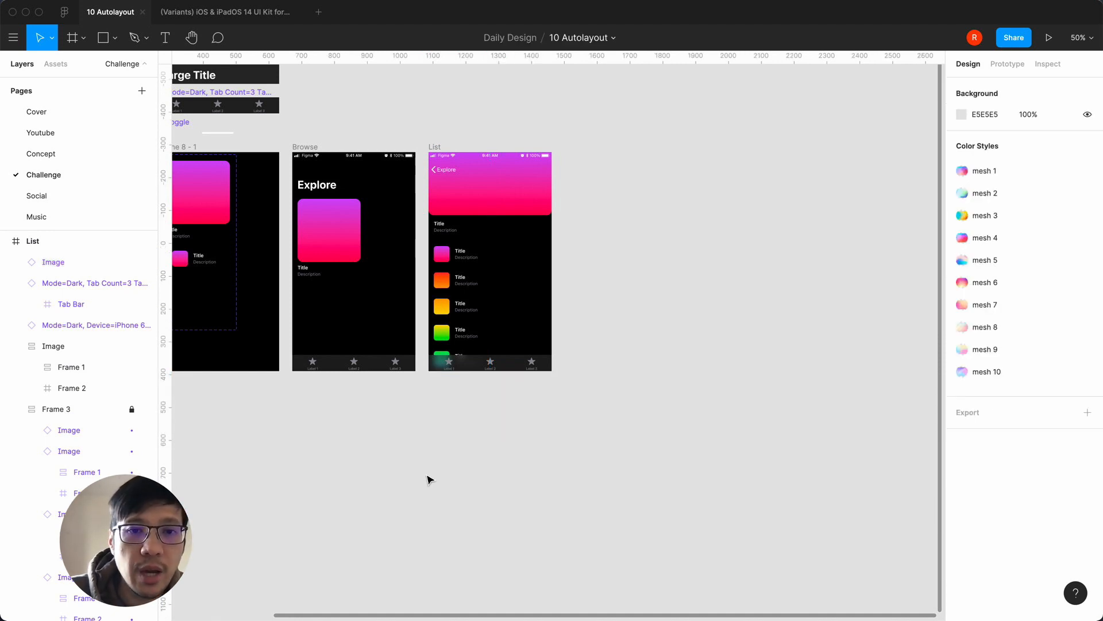
Duplicate the List frame
click(434, 147)
click(522, 434)
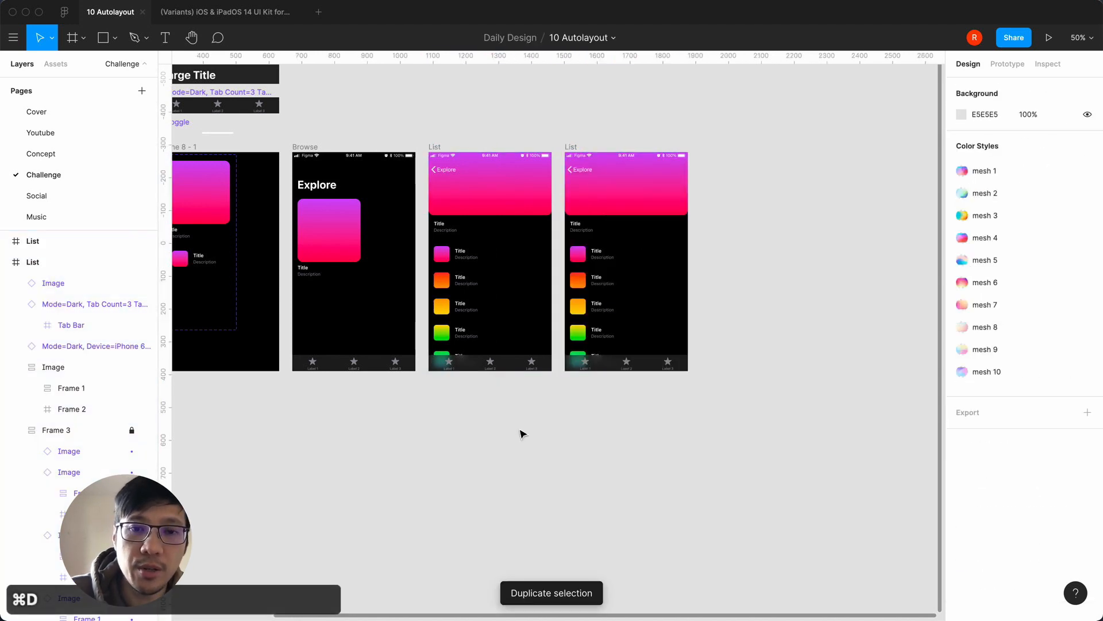
Move the clipped Image row in the duplicated List frame up by 80 to Y 587
click(600, 366)
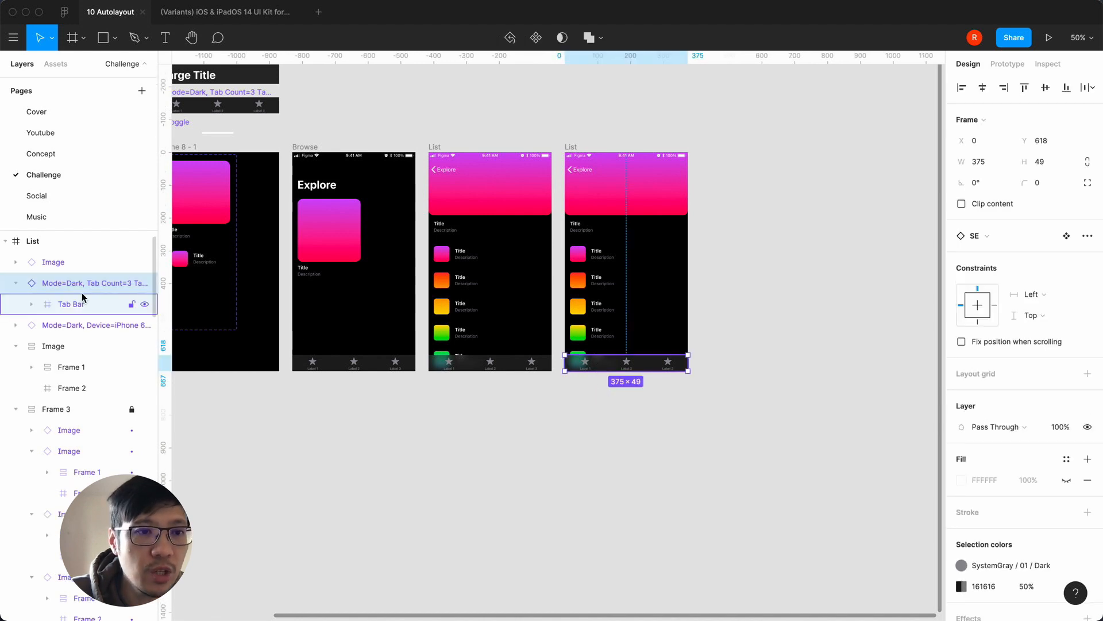
click(58, 263)
scroll(325, 399, right, 1)
scroll(325, 400, right, 1)
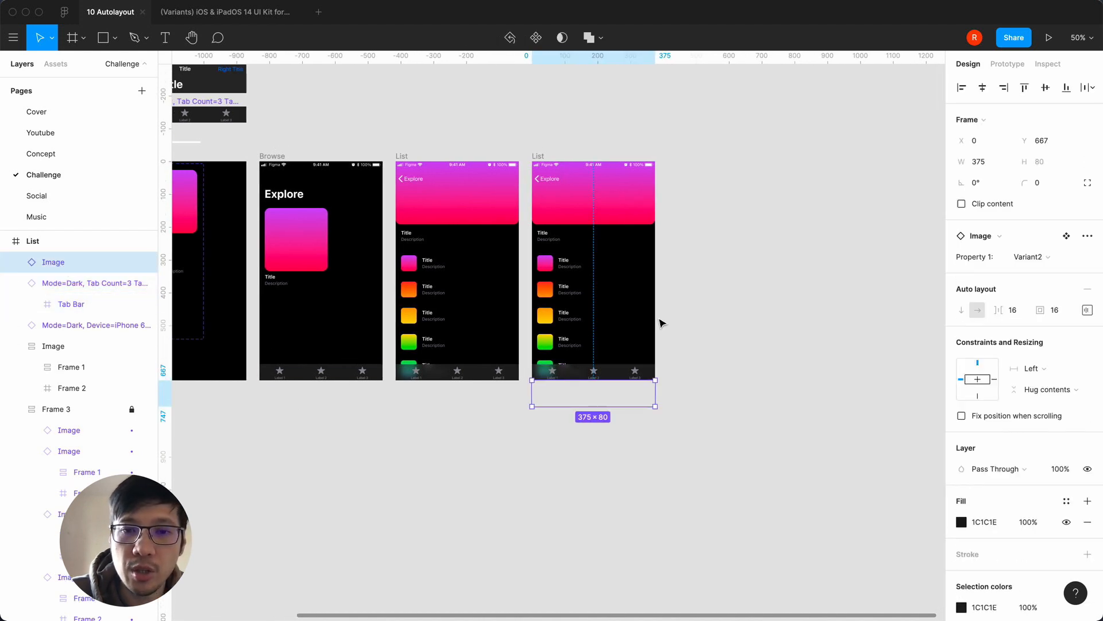
click(1044, 141)
key(Right)
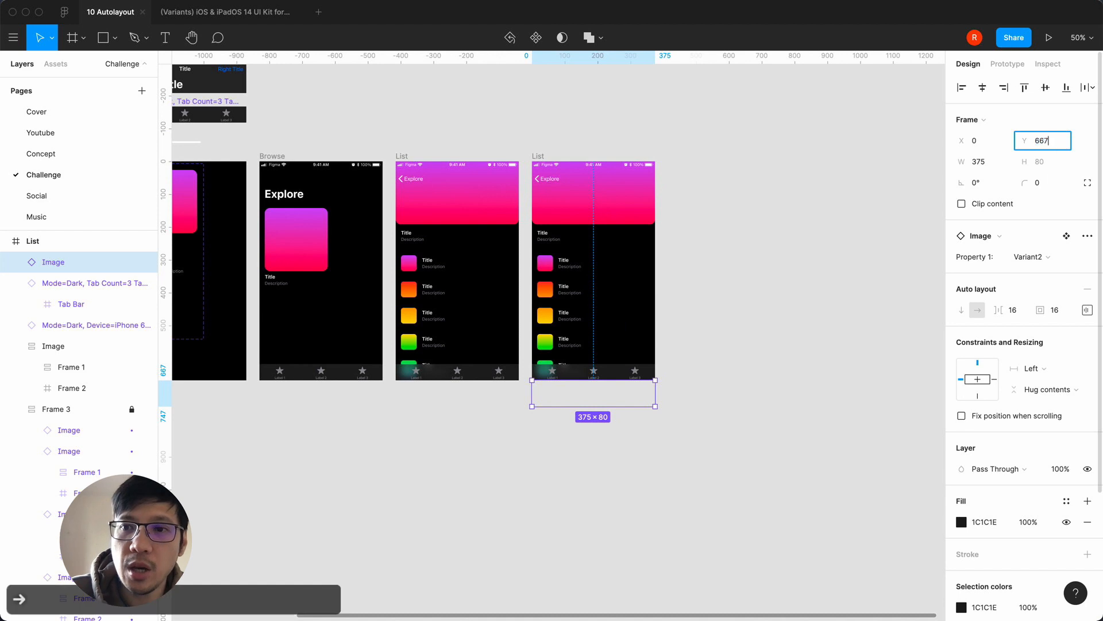
text(-80)
key(Return)
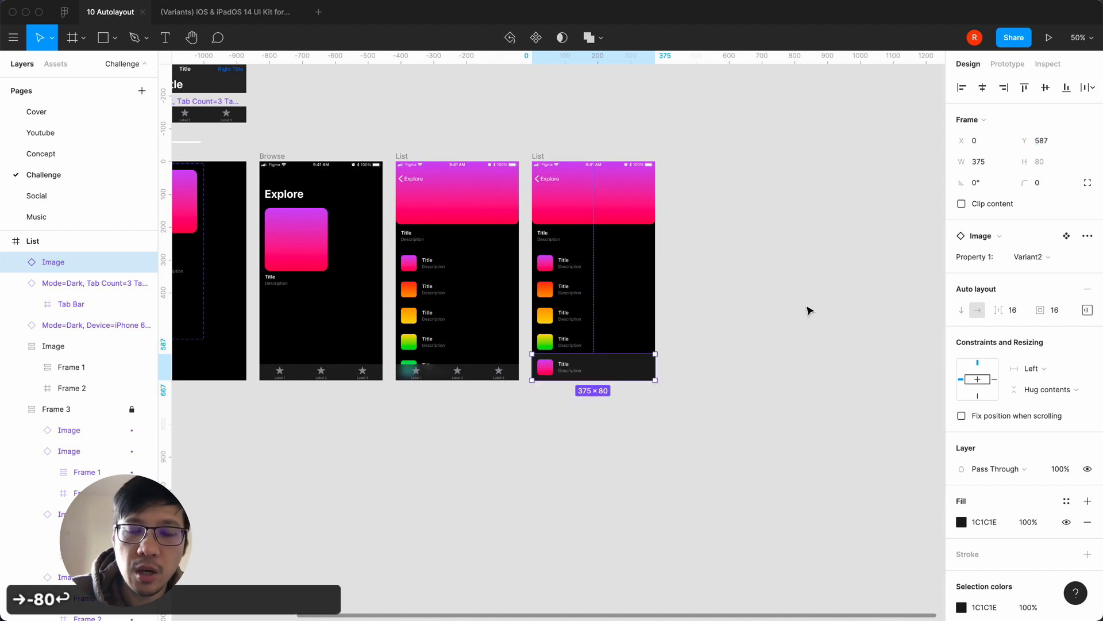
Move the clipped Image row in the duplicated List frame up by the tab bar's height of 49 to Y 538
click(447, 368)
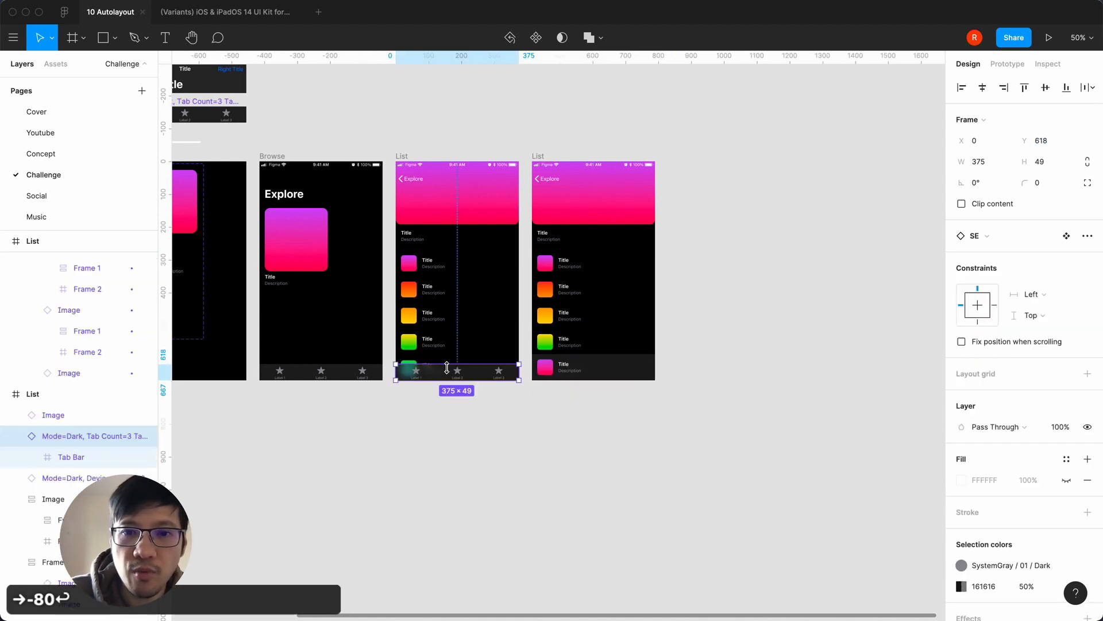
click(584, 368)
click(1049, 140)
key(Right)
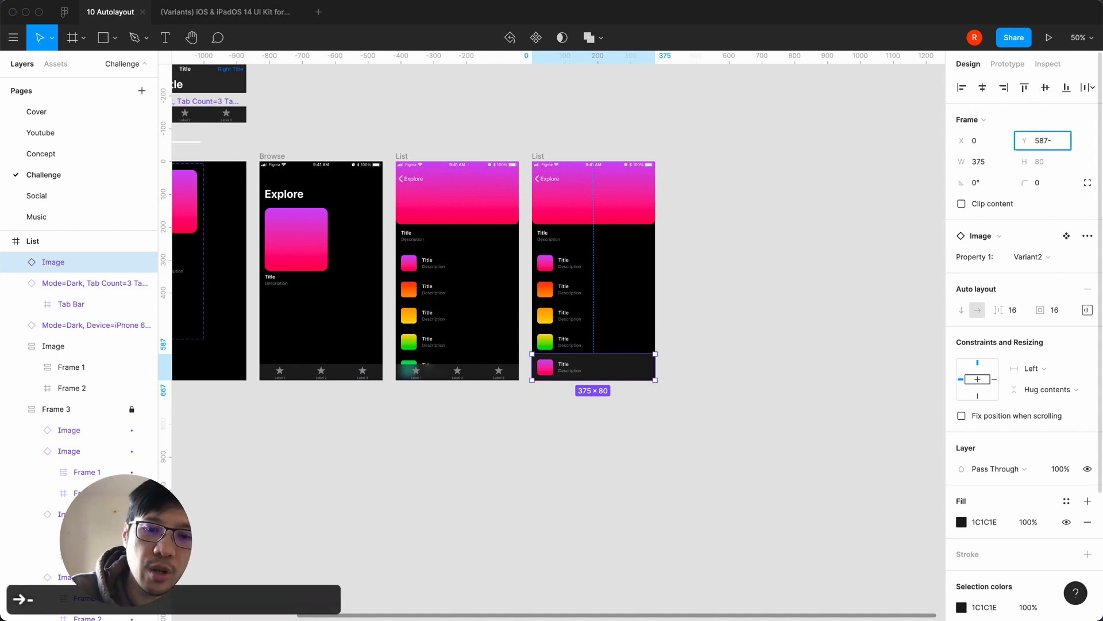
text(-49)
key(Return)
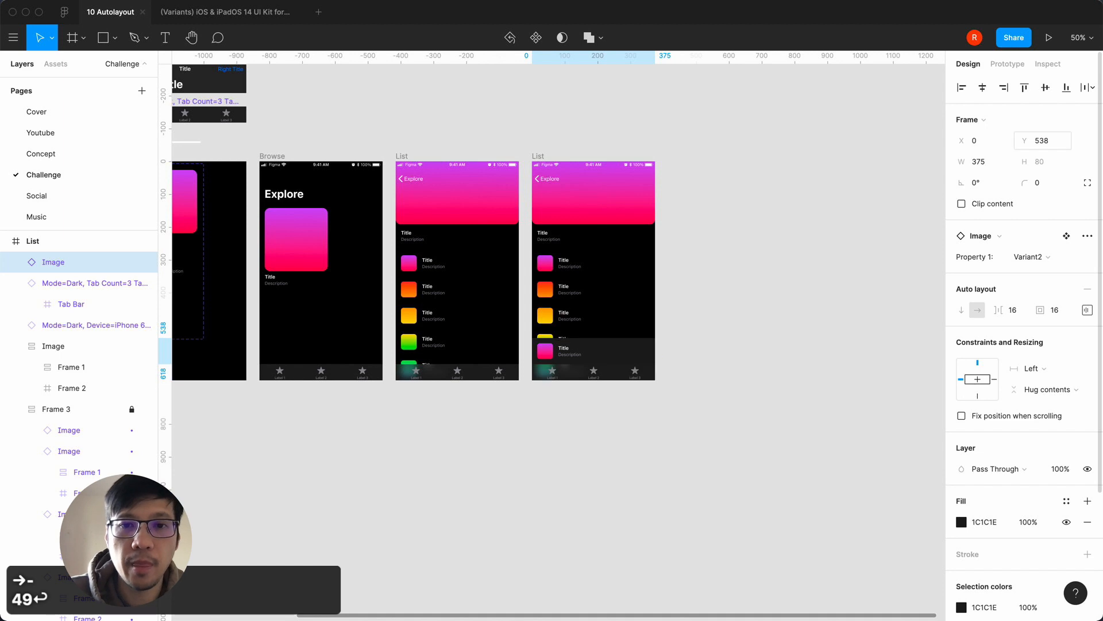
click(818, 419)
key(equal)
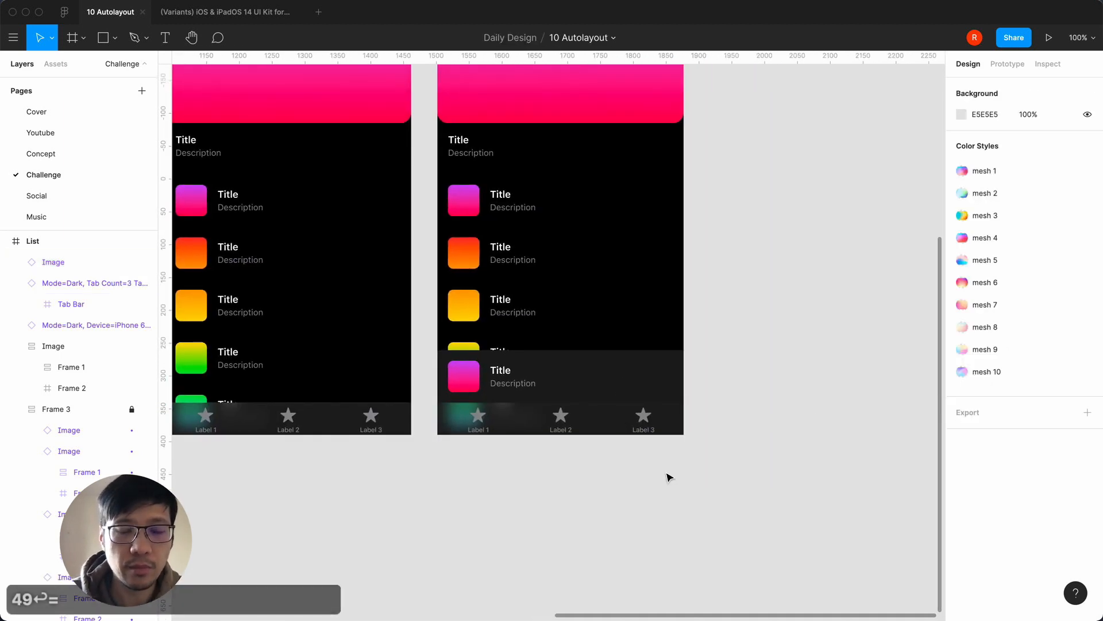
scroll(668, 477, left, 2)
key(minus)
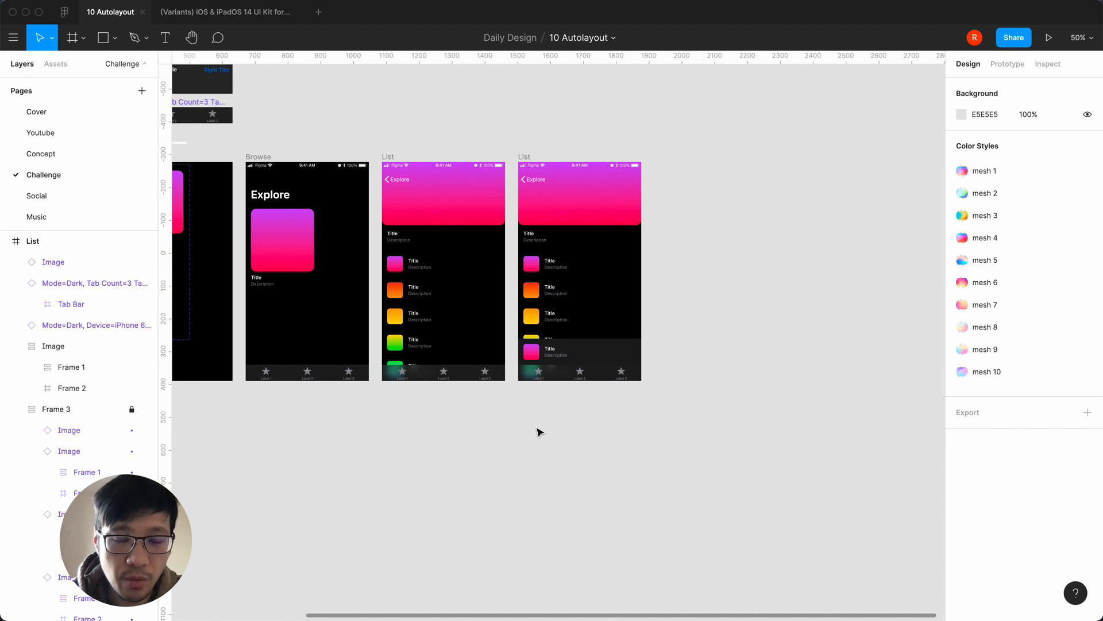
Duplicate the List frame containing the raised Image row and rename the copy as Detail
click(523, 156)
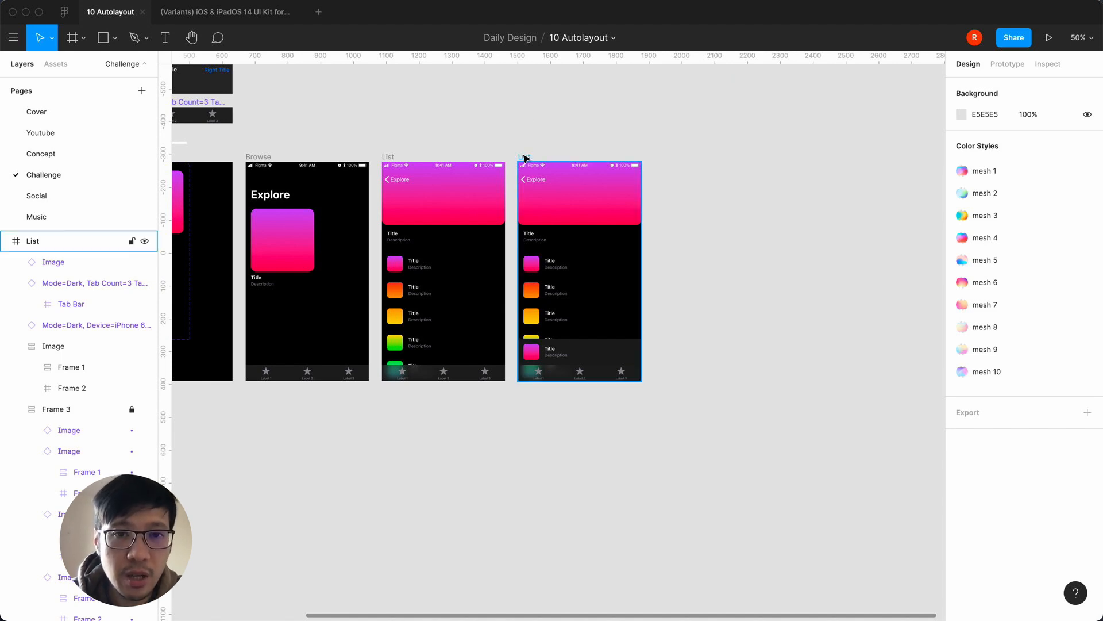
key(super+d)
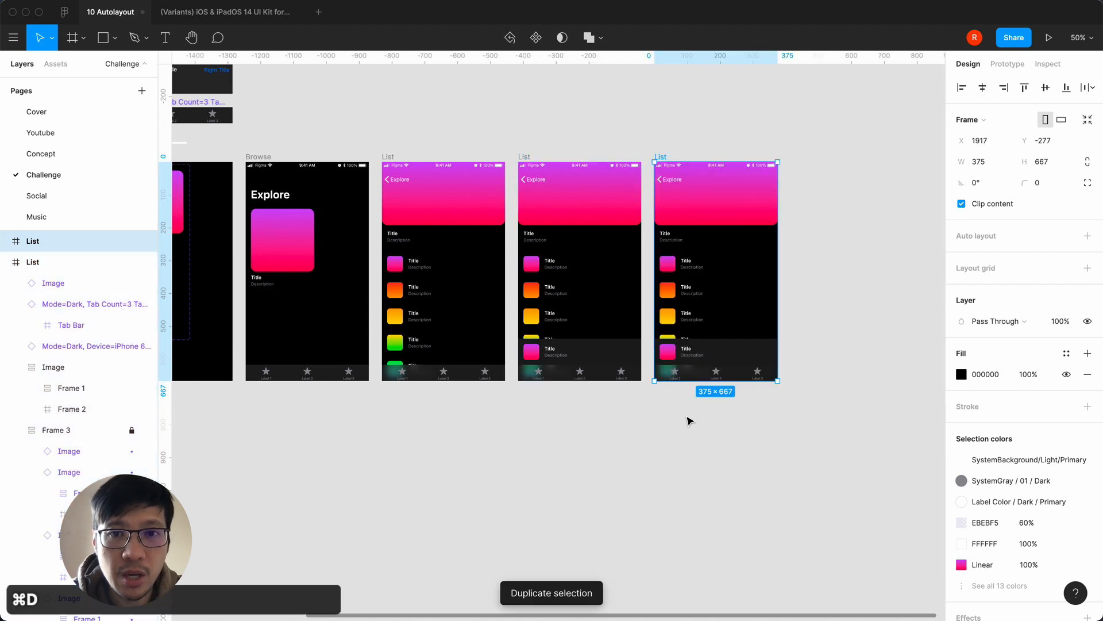
double_click(33, 242)
text(Dwe)
key(BackSpace)
key(BackSpace)
text(etail)
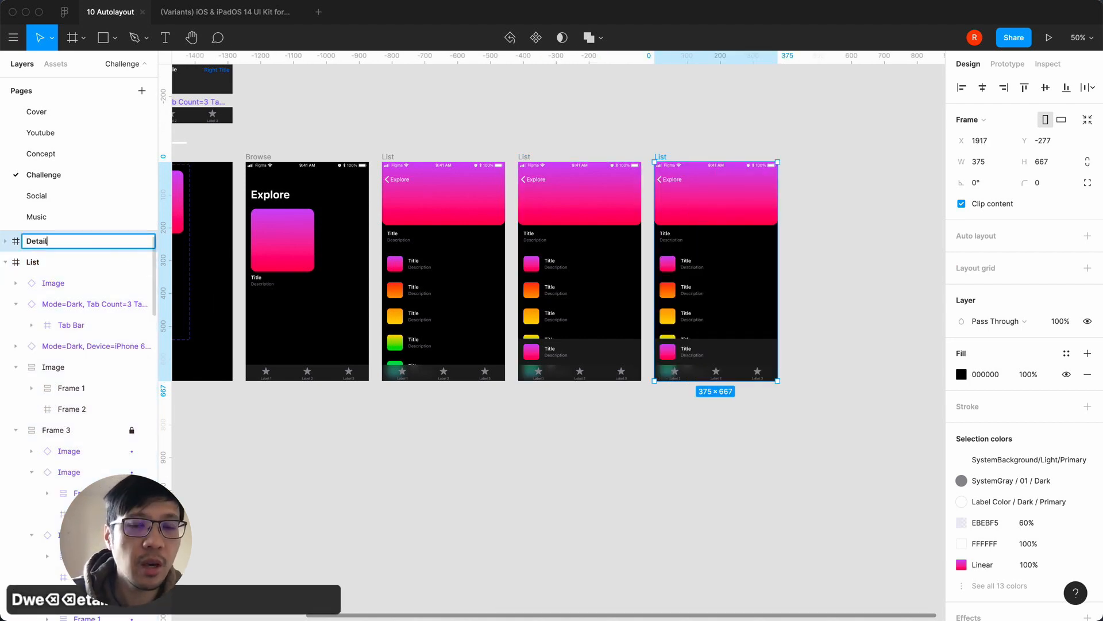
click(381, 485)
key(shift+0)
key(minus)
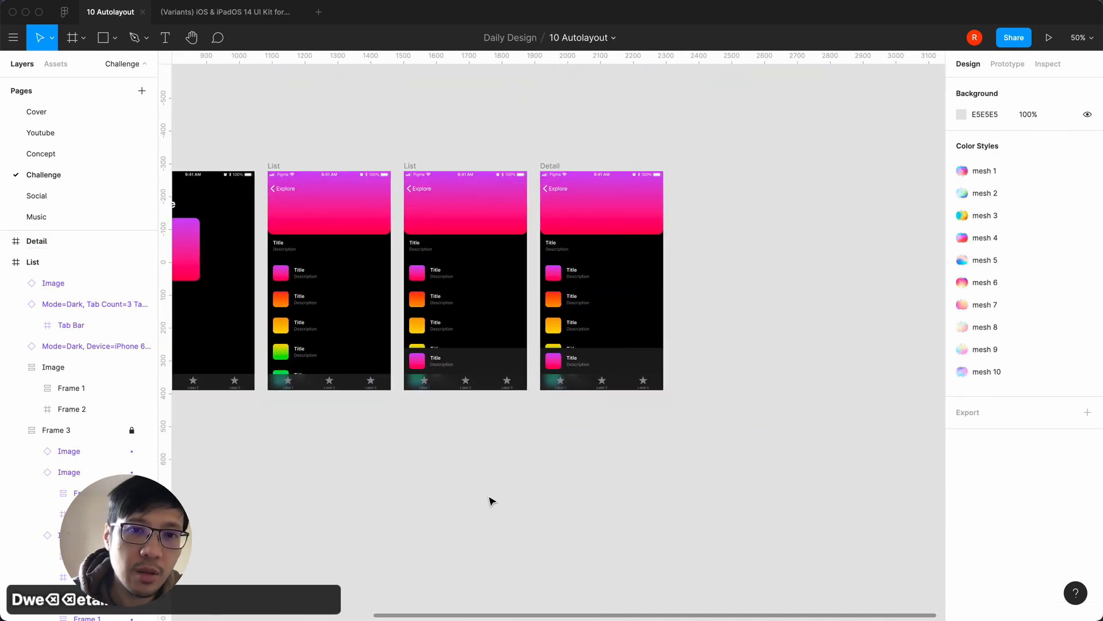
Hide the large header Image and the locked Frame 3 list in the Detail frame
click(583, 238)
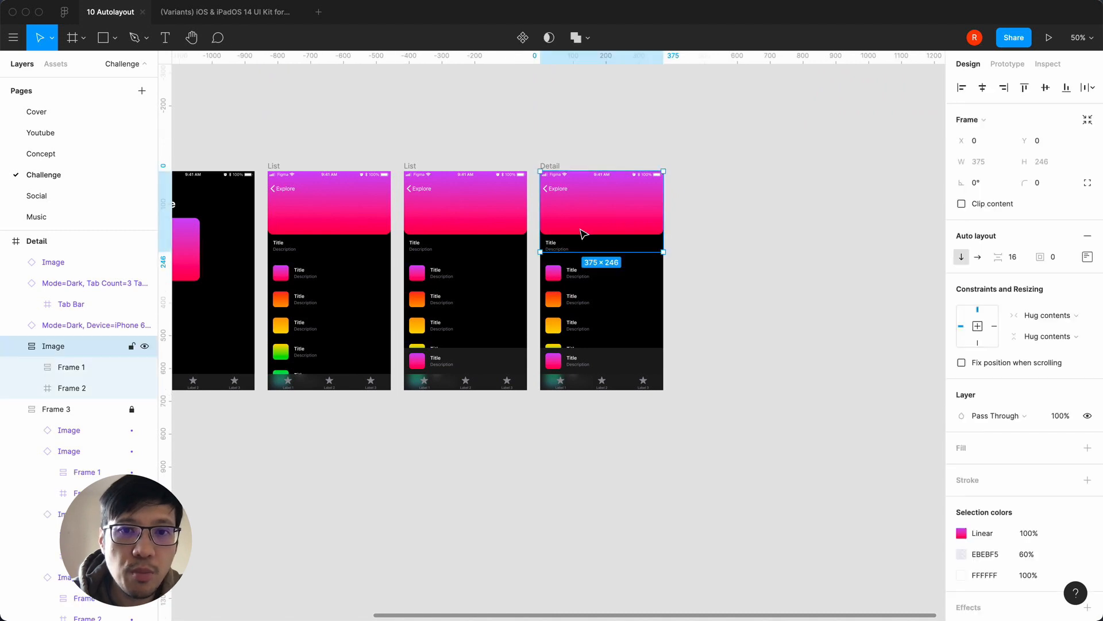
click(145, 346)
click(598, 283)
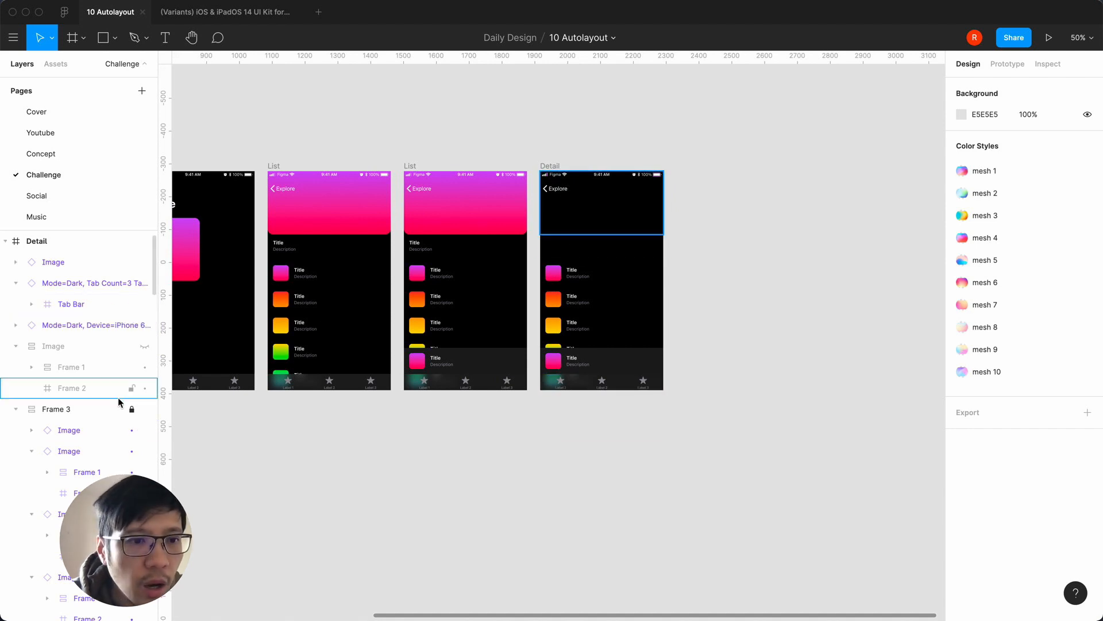
click(144, 410)
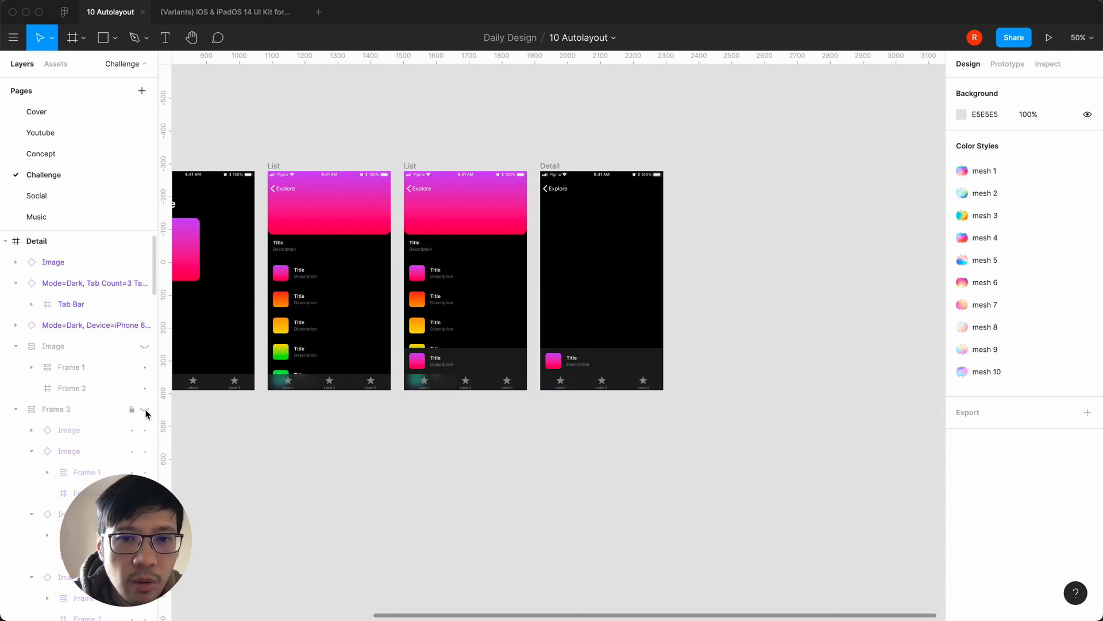
Move the tab bar in the Detail frame down to Y 667, just outside the frame's visible area
click(627, 389)
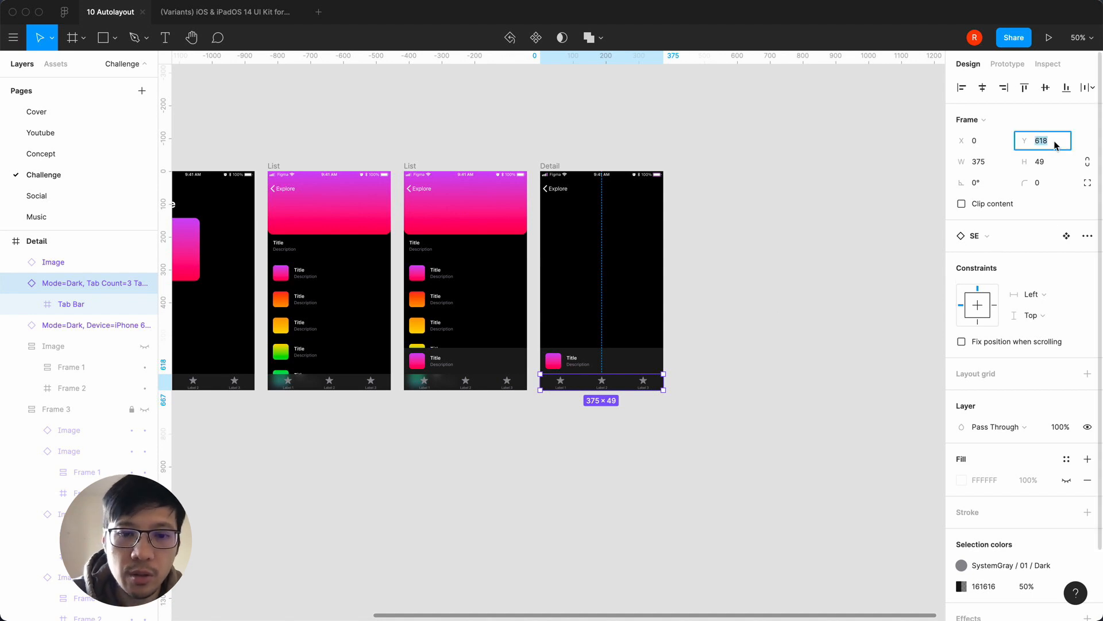
click(663, 451)
key(=)
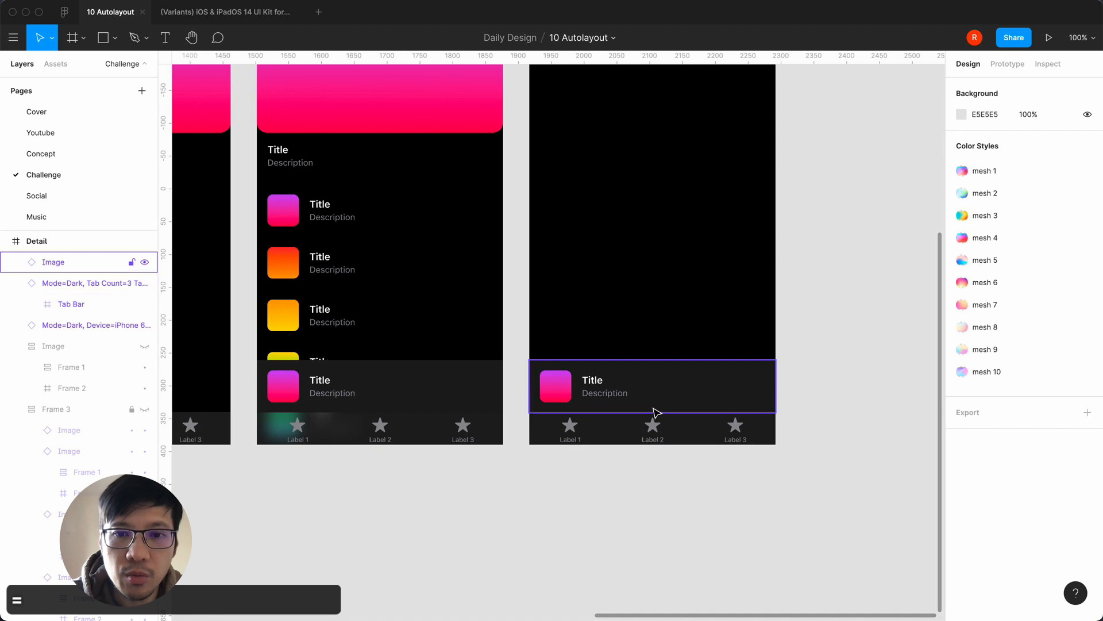
click(667, 442)
click(1043, 141)
text(667)
key(Return)
Detach the mini player's Image row in the Detail frame from its component
click(713, 396)
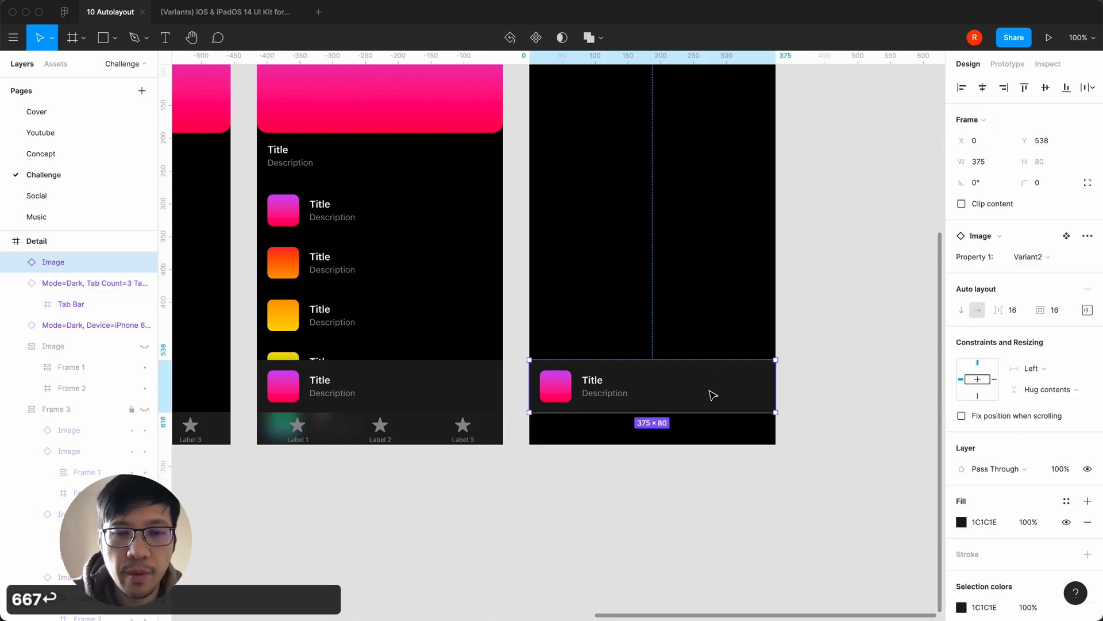
key(minus)
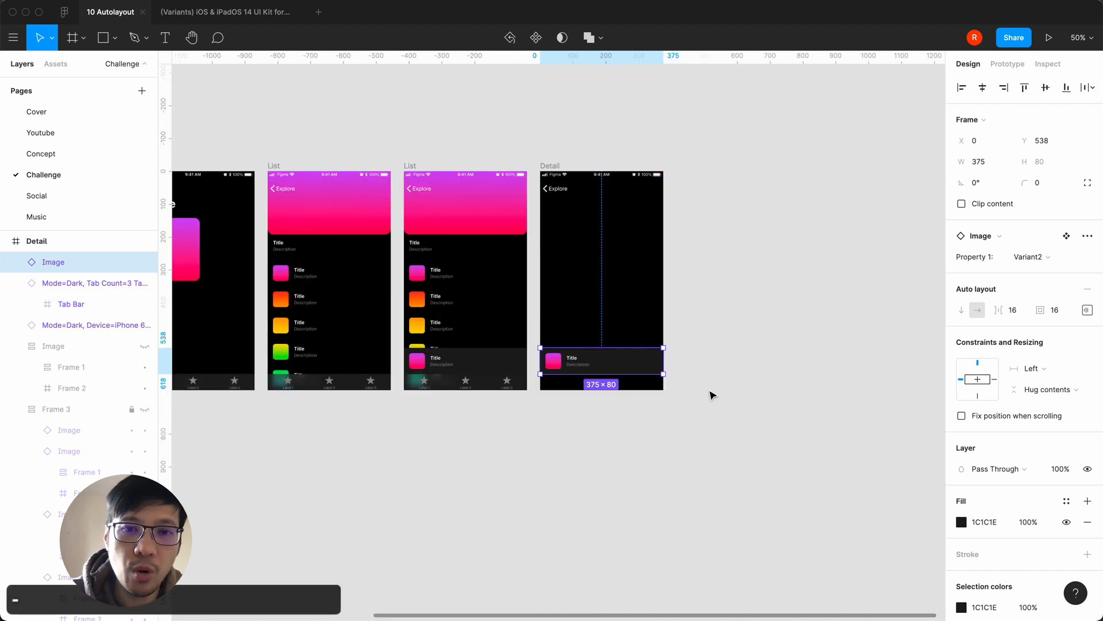
key(equal)
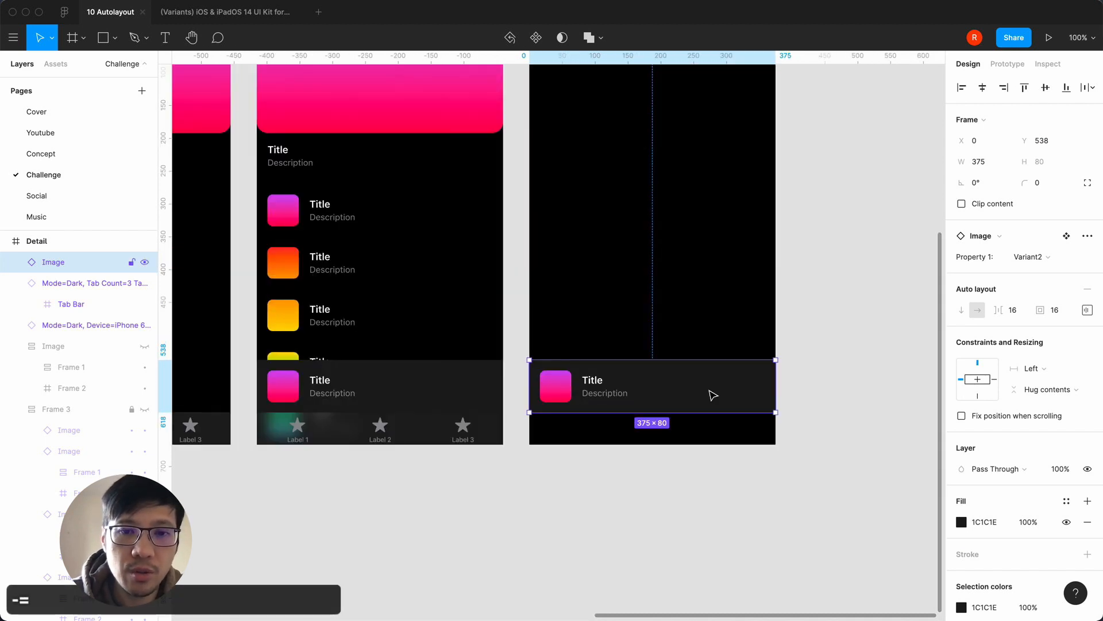
double_click(555, 387)
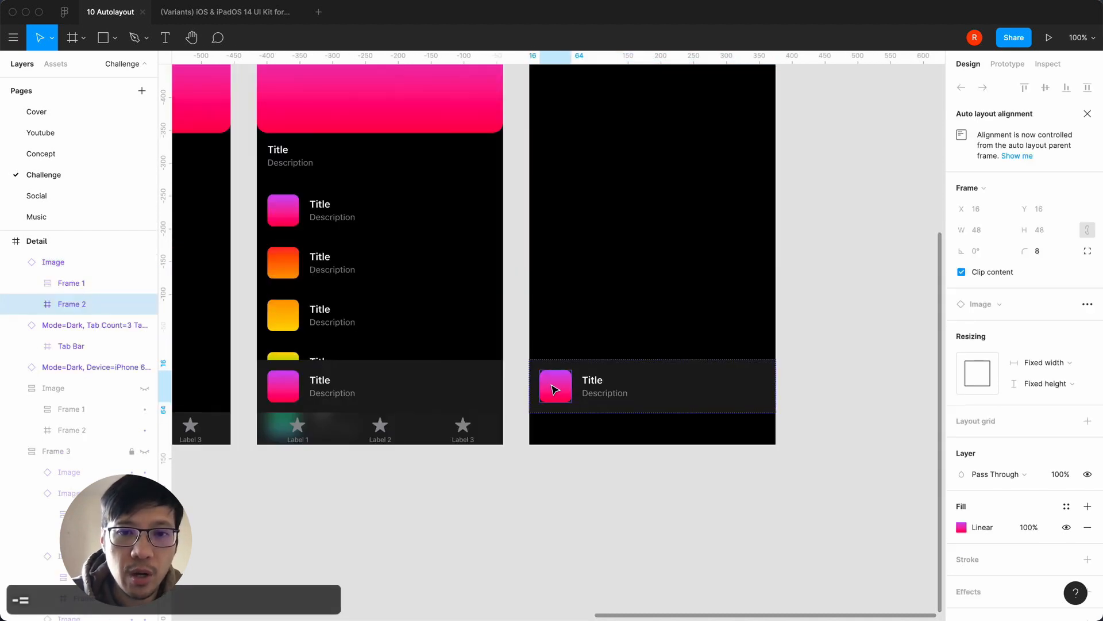
click(677, 393)
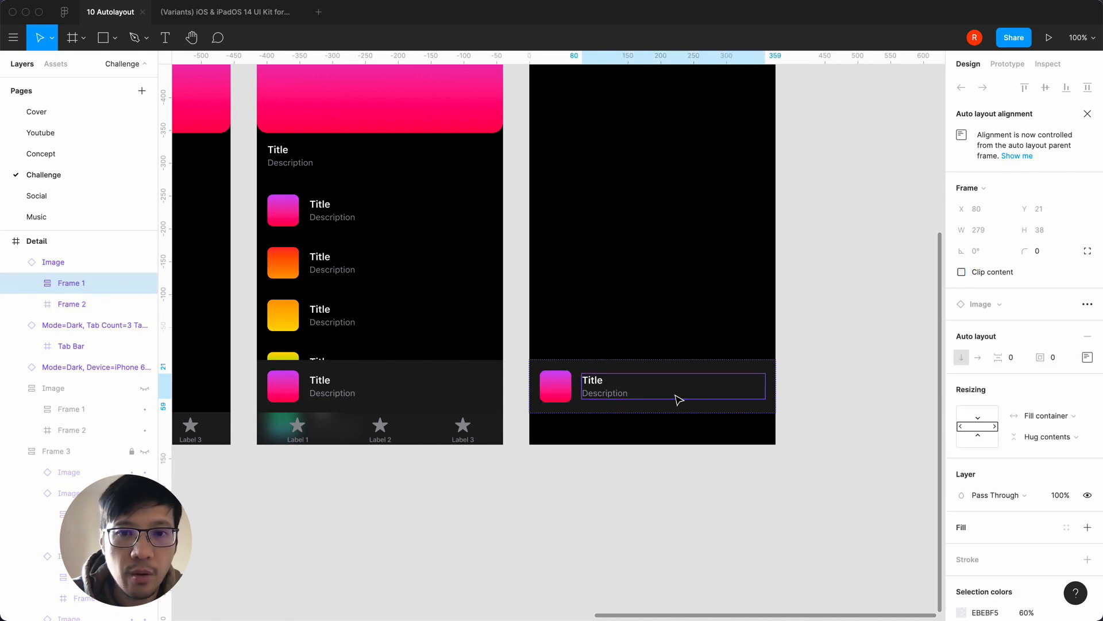
key(Escape)
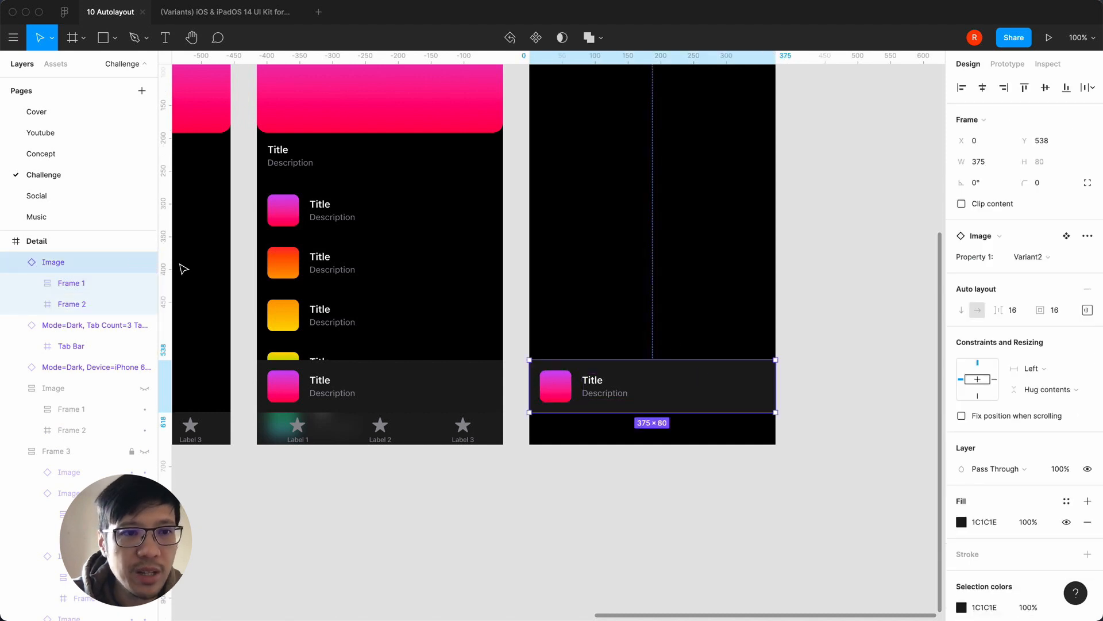
right_click(46, 261)
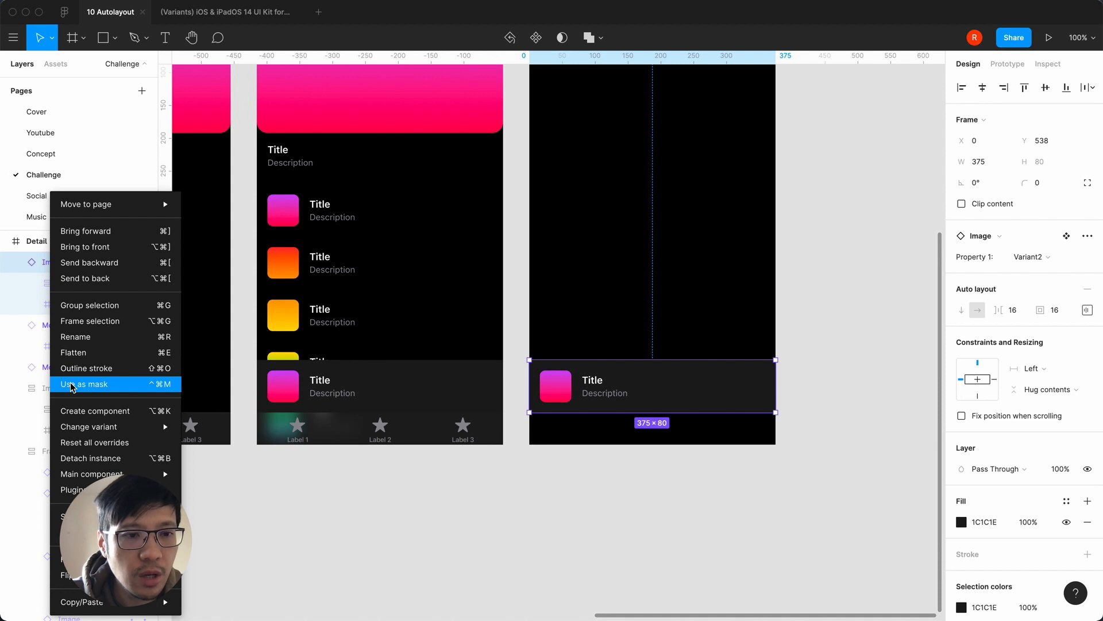
click(75, 457)
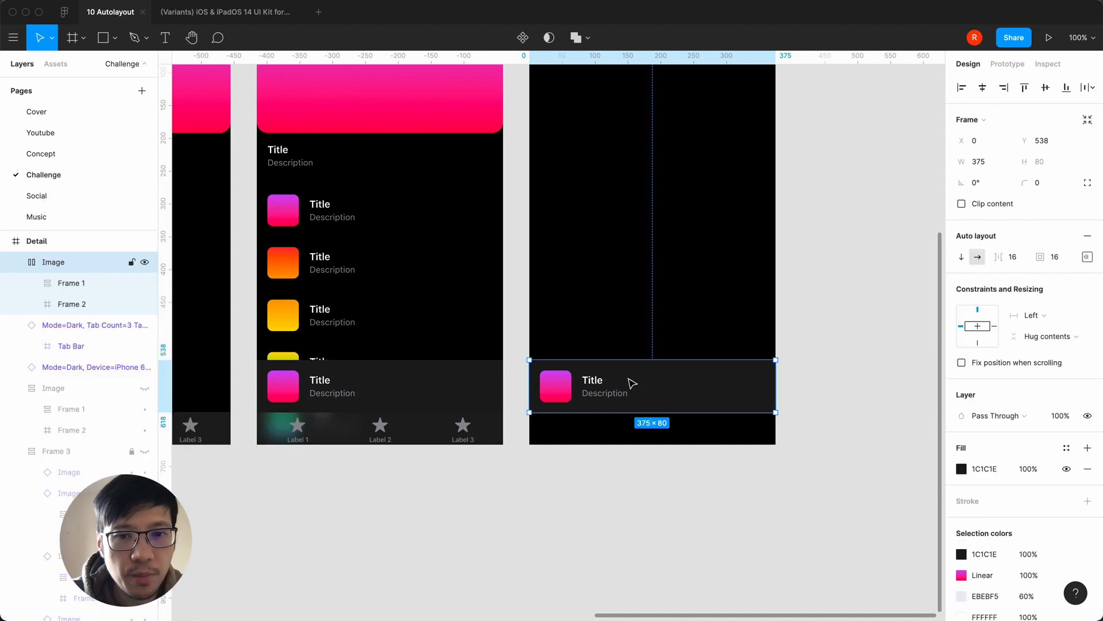
Switch the detached Image row to vertical auto layout and centre it within the Detail frame
double_click(552, 391)
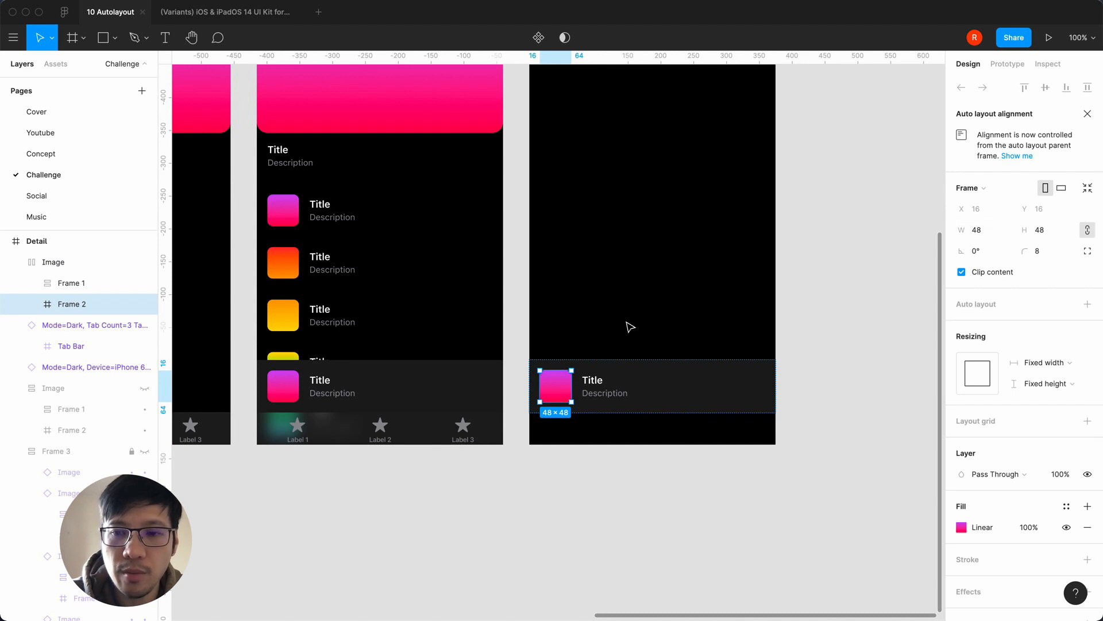
click(697, 384)
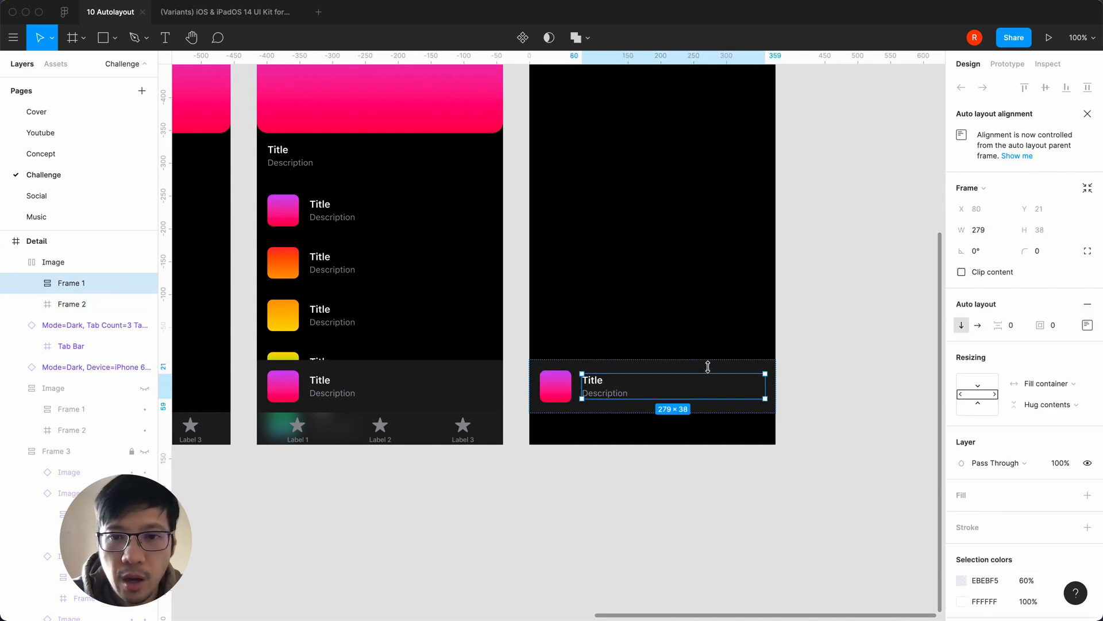
click(710, 365)
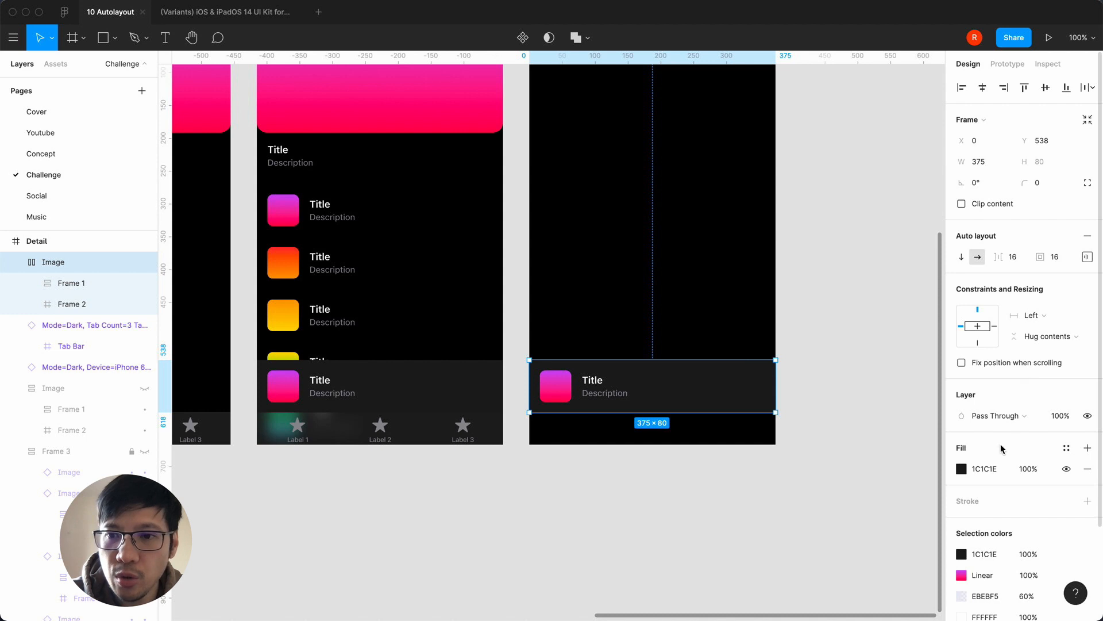
click(962, 257)
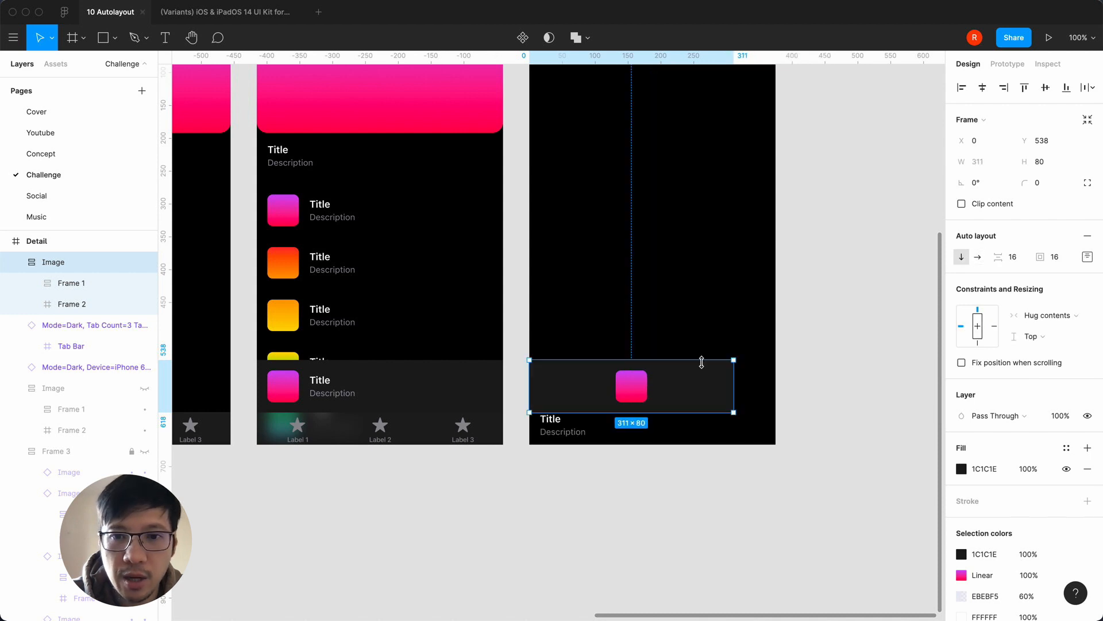
drag(689, 389, 711, 218)
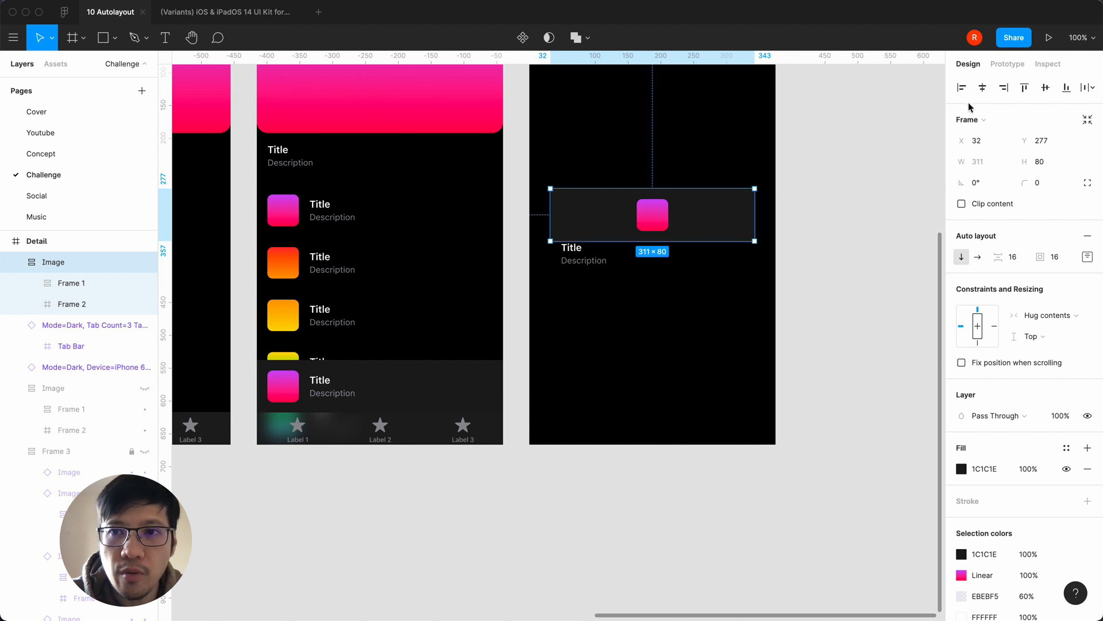
click(1041, 92)
click(791, 267)
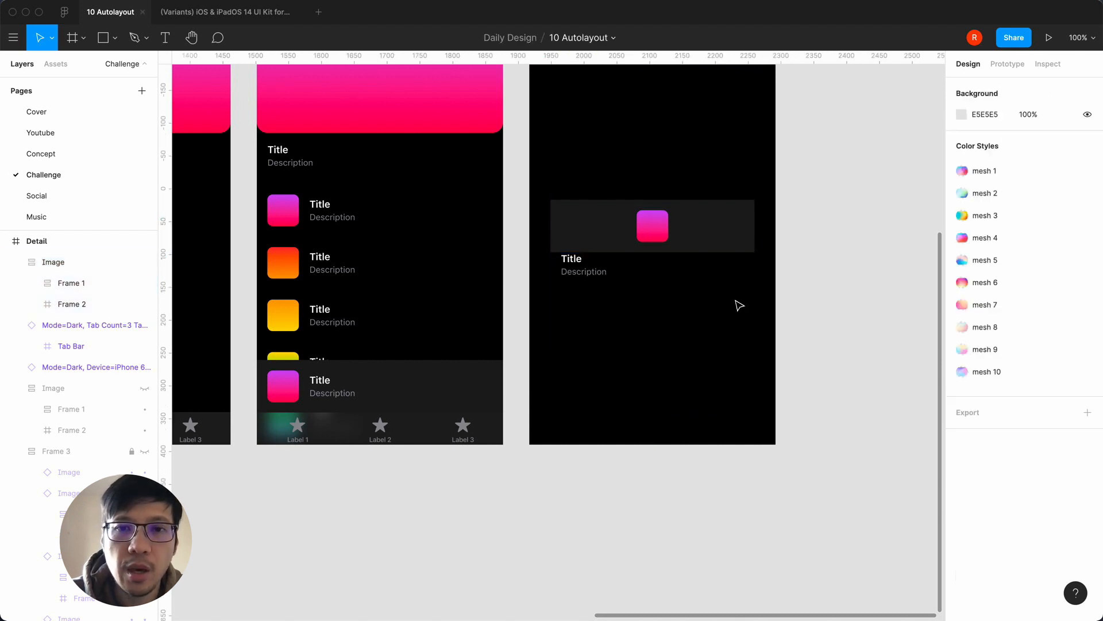
Enlarge the gradient artwork square in the Detail frame to 288 × 288, entering its height as 3*96
click(688, 239)
click(656, 231)
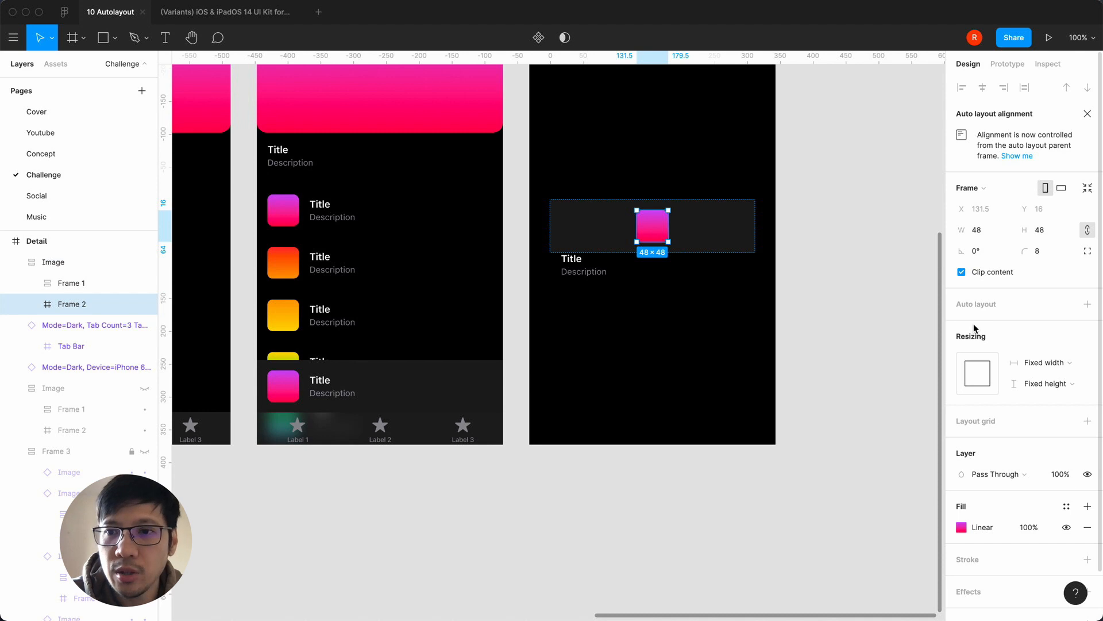
click(1047, 231)
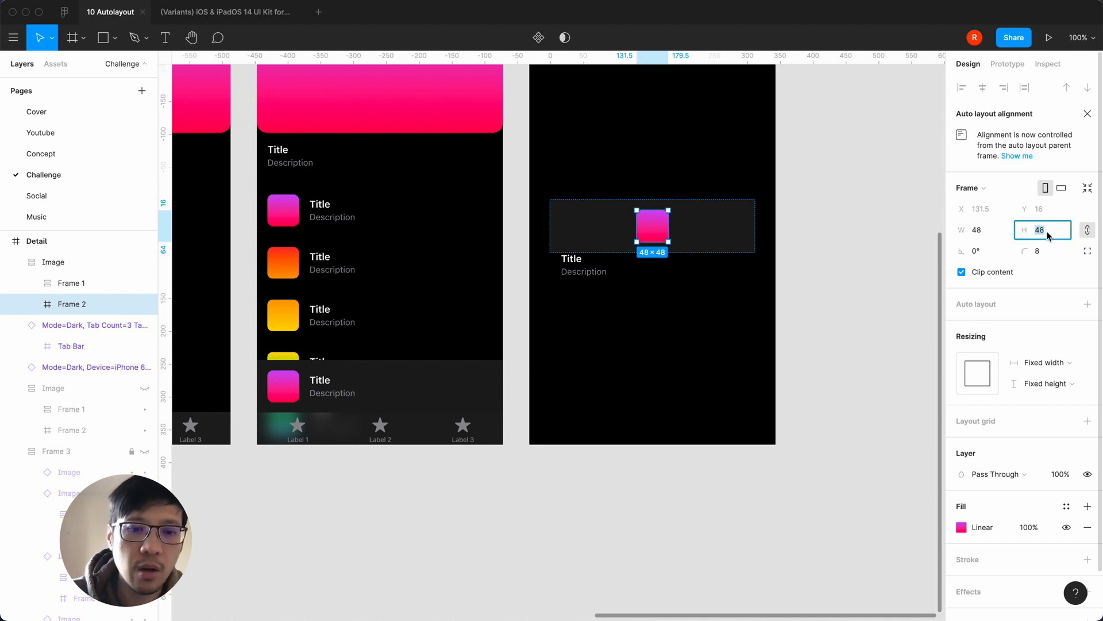
text(3)
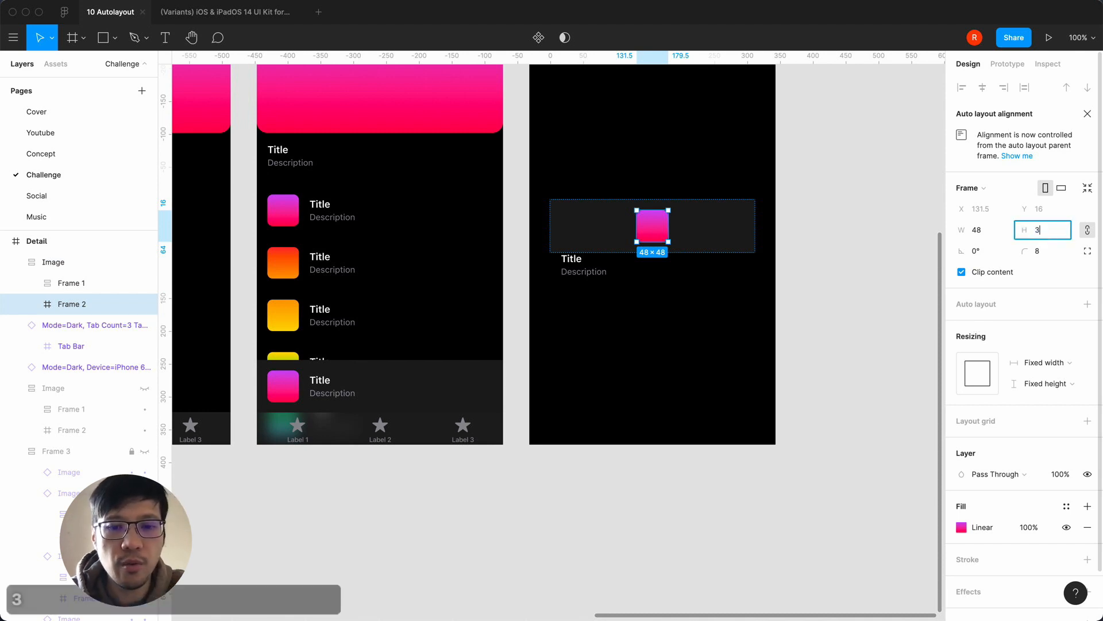
text(*96)
key(Return)
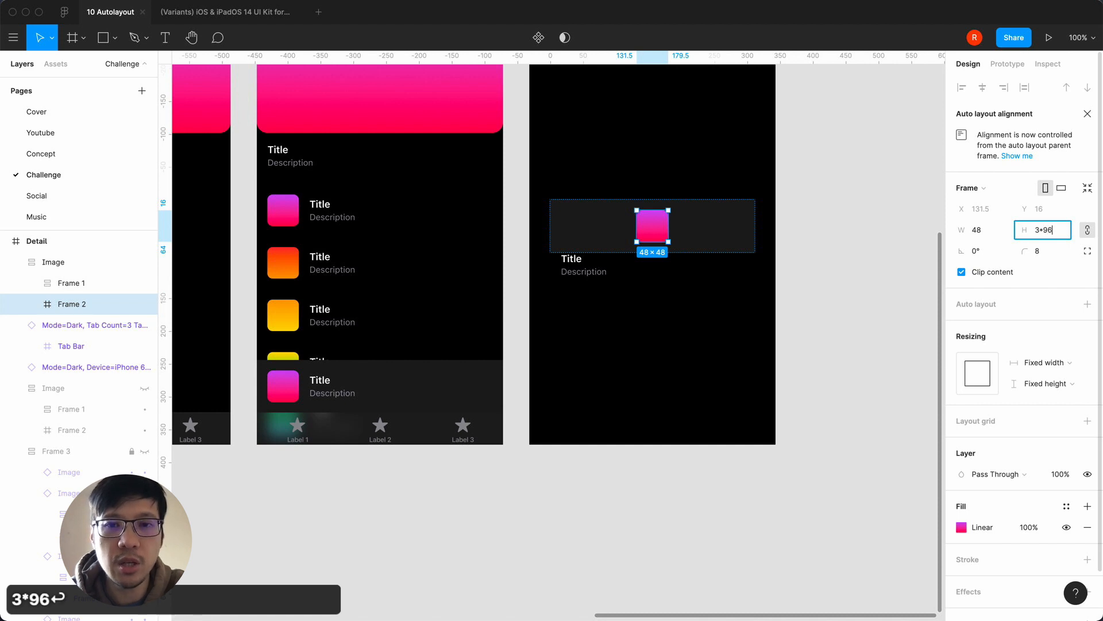
click(825, 280)
super+click(716, 286)
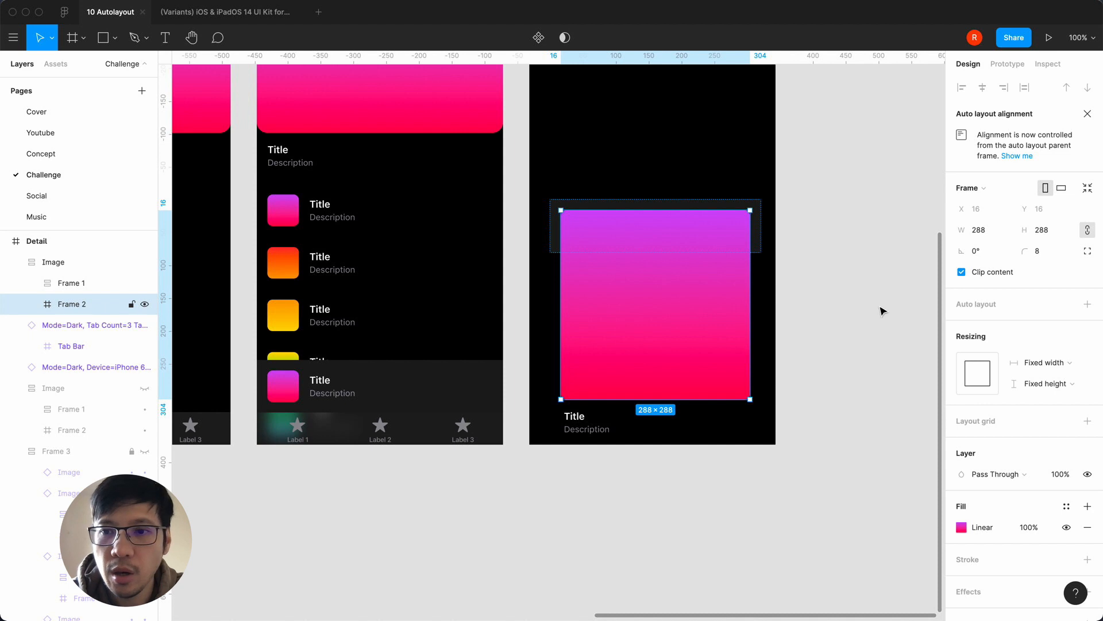
Set the vertical resizing of the title and description frame below the artwork to Hug contents
click(53, 283)
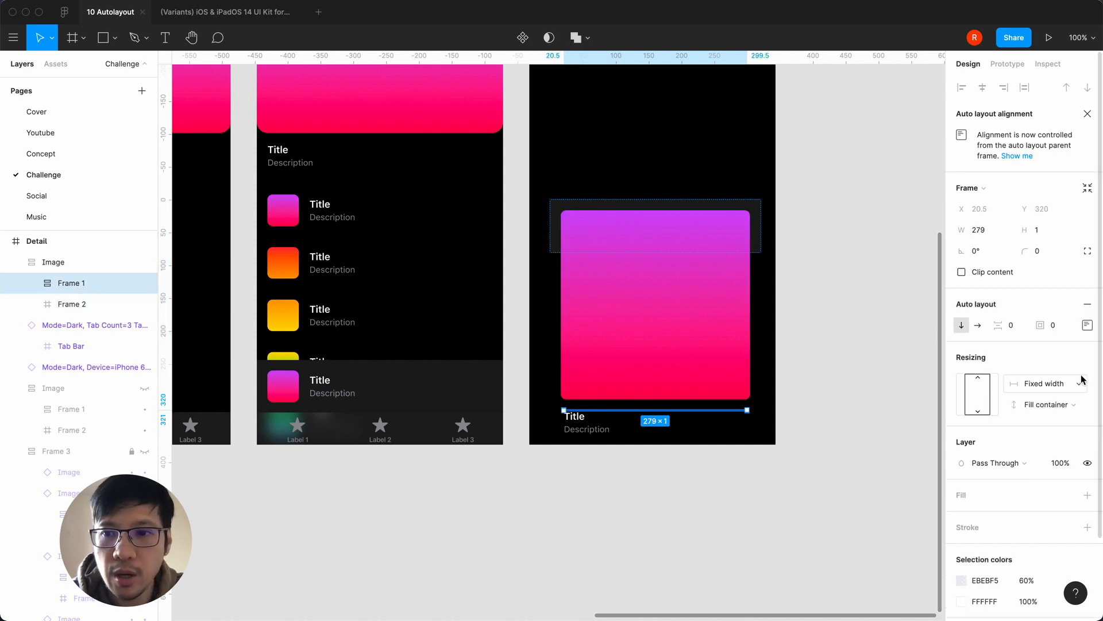
click(1051, 406)
click(1056, 388)
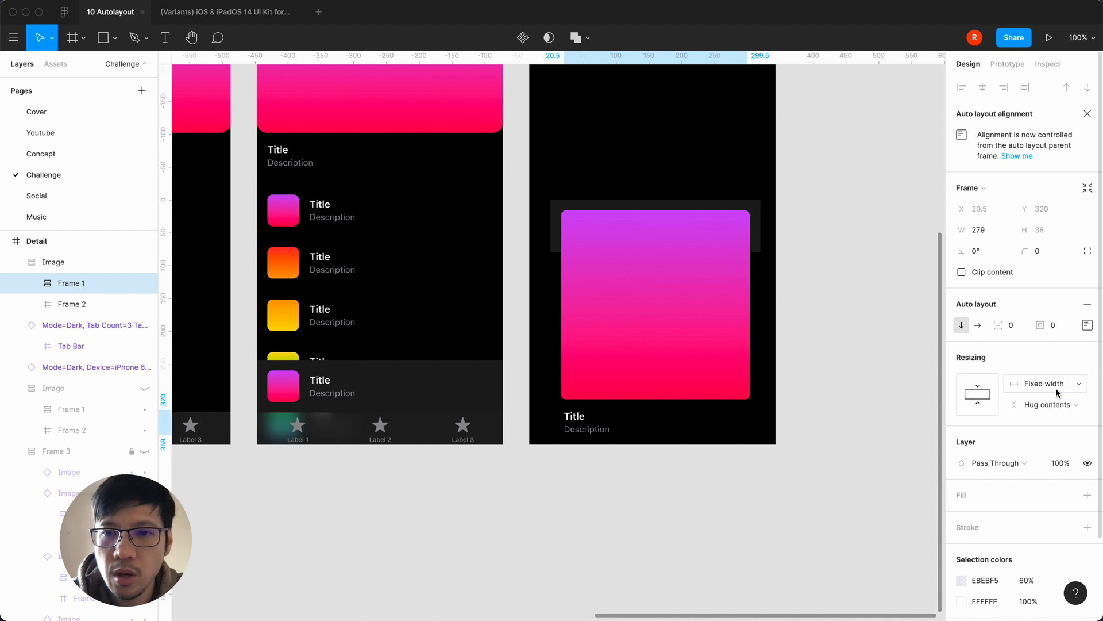
Set the vertical resizing of the Image frame in the Detail screen to Hug contents
click(88, 263)
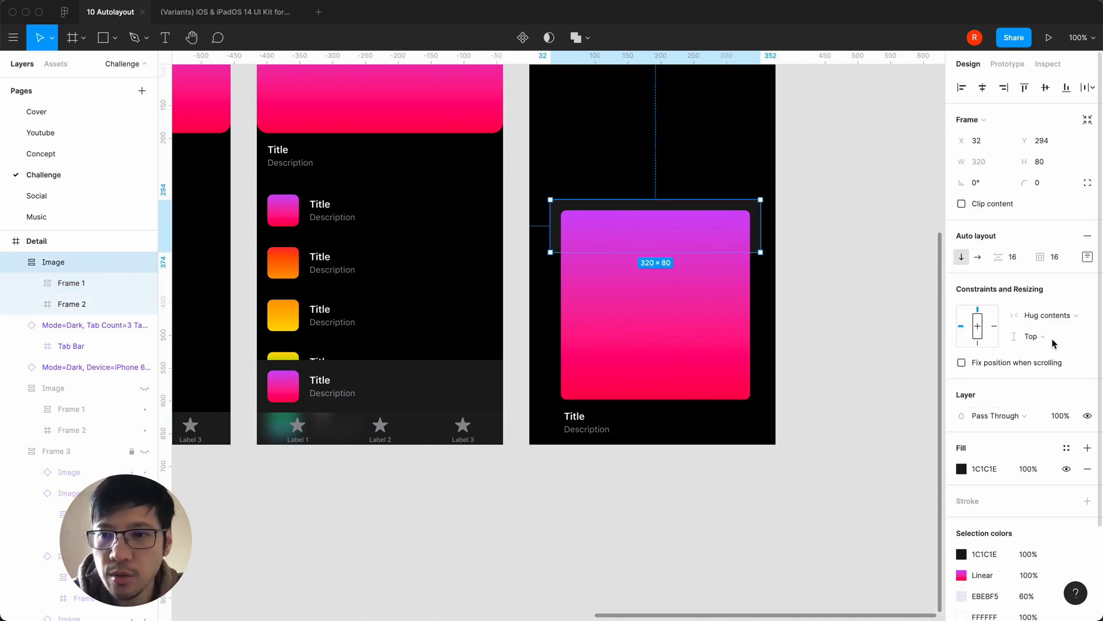
click(1056, 315)
click(874, 303)
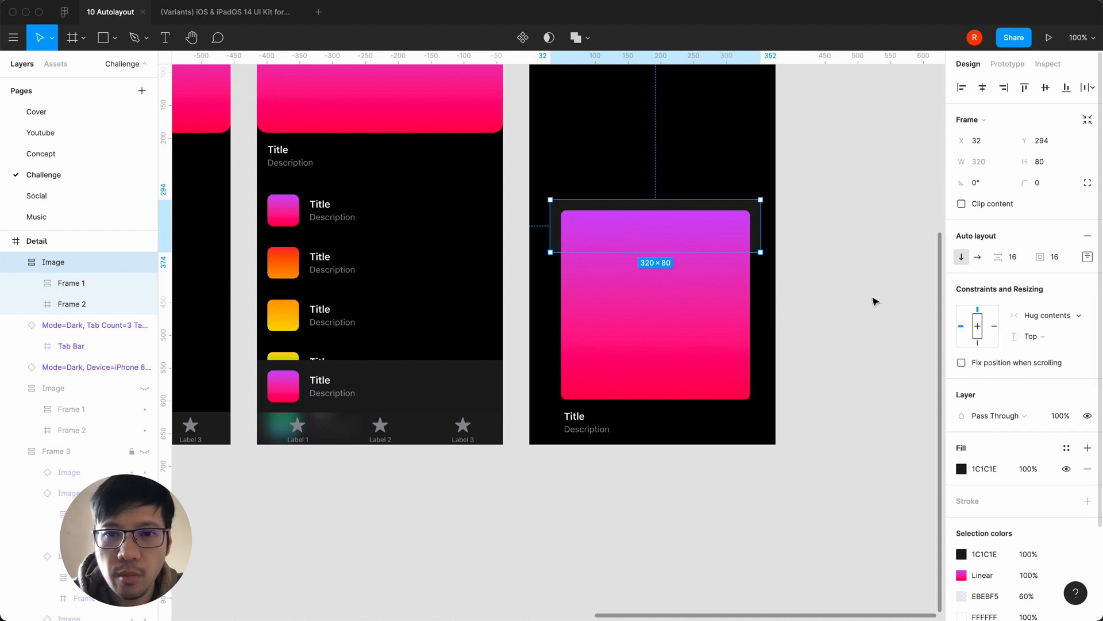
click(50, 281)
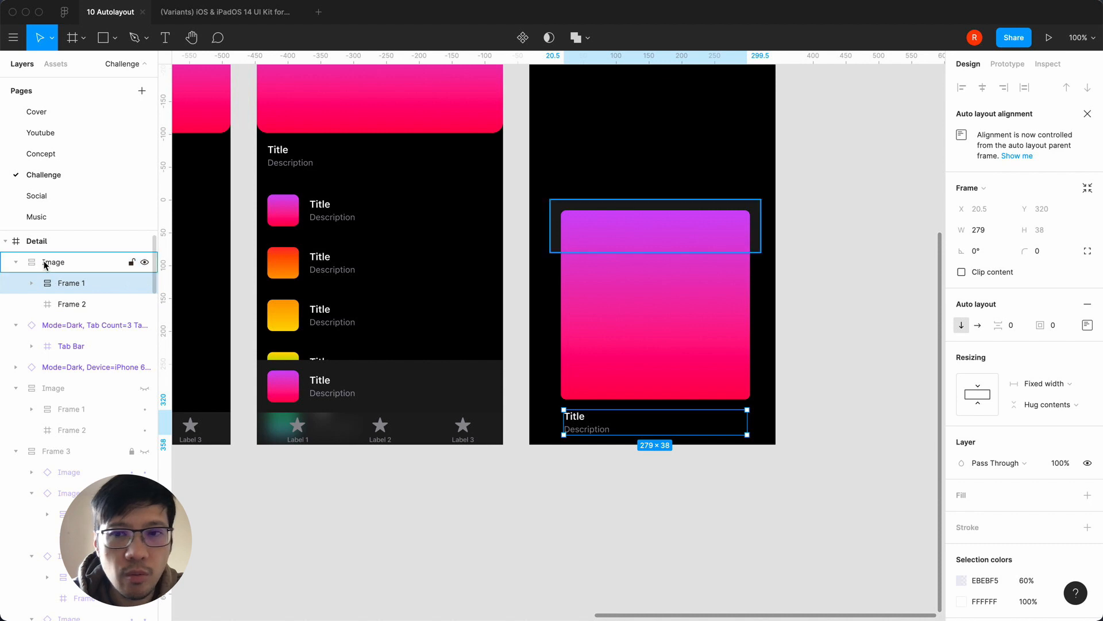
click(50, 262)
click(1031, 335)
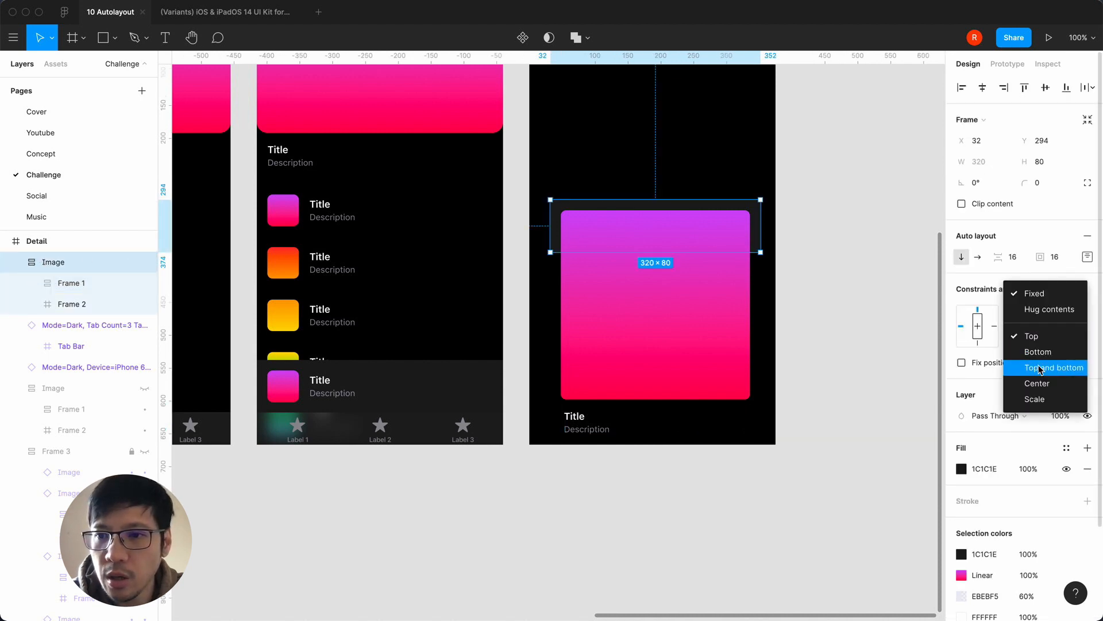
click(1058, 310)
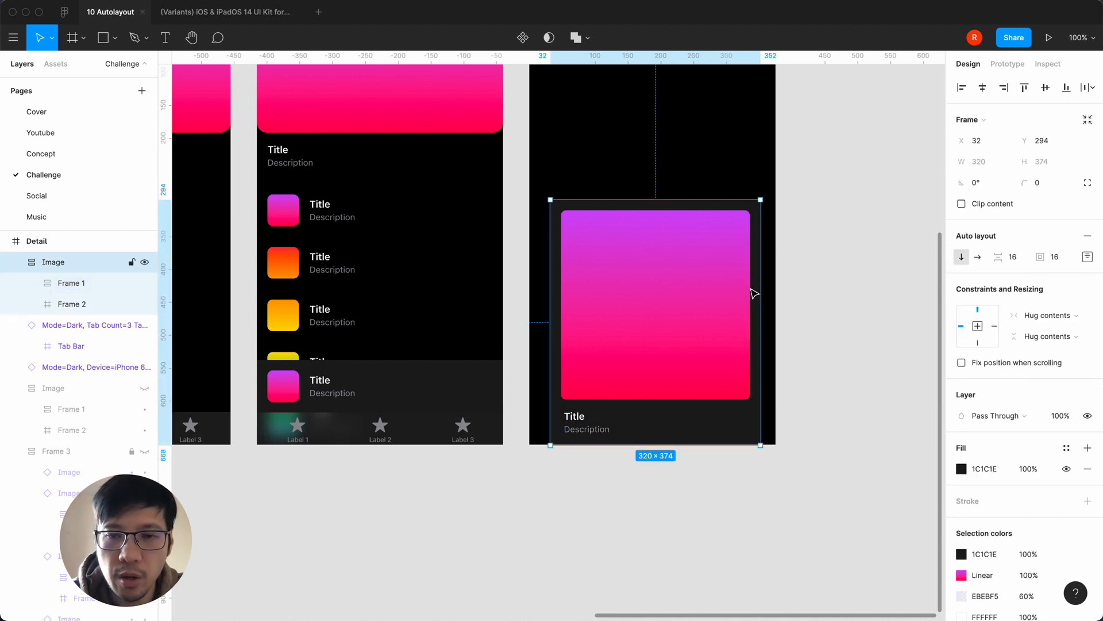
Centre the Image frame horizontally and vertically within the Detail frame
click(983, 87)
click(1045, 87)
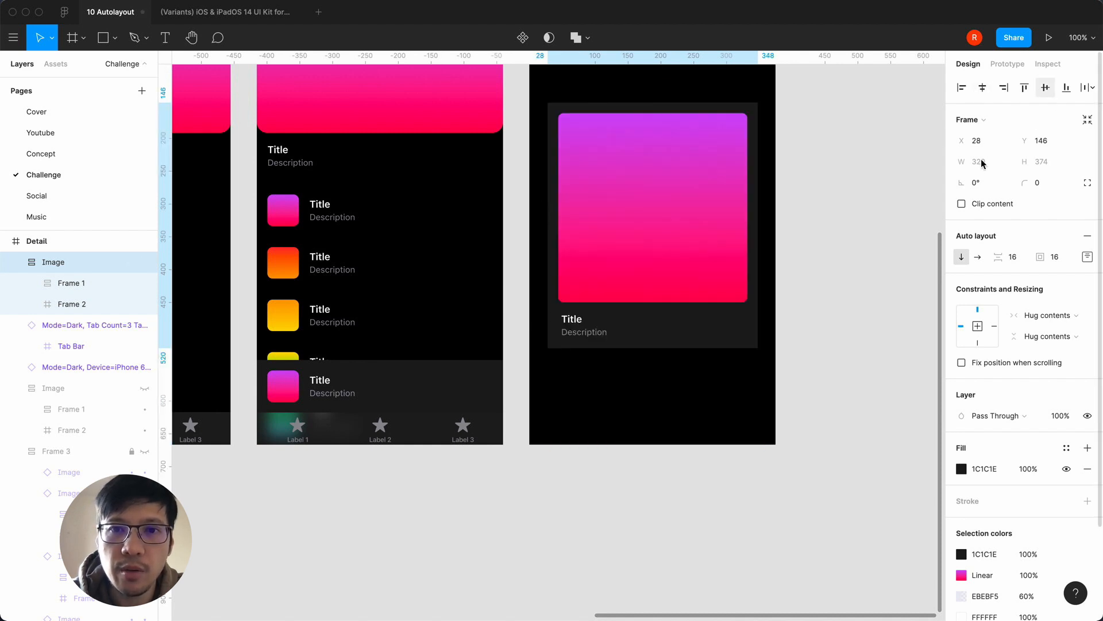
scroll(899, 308, up, 3)
click(890, 313)
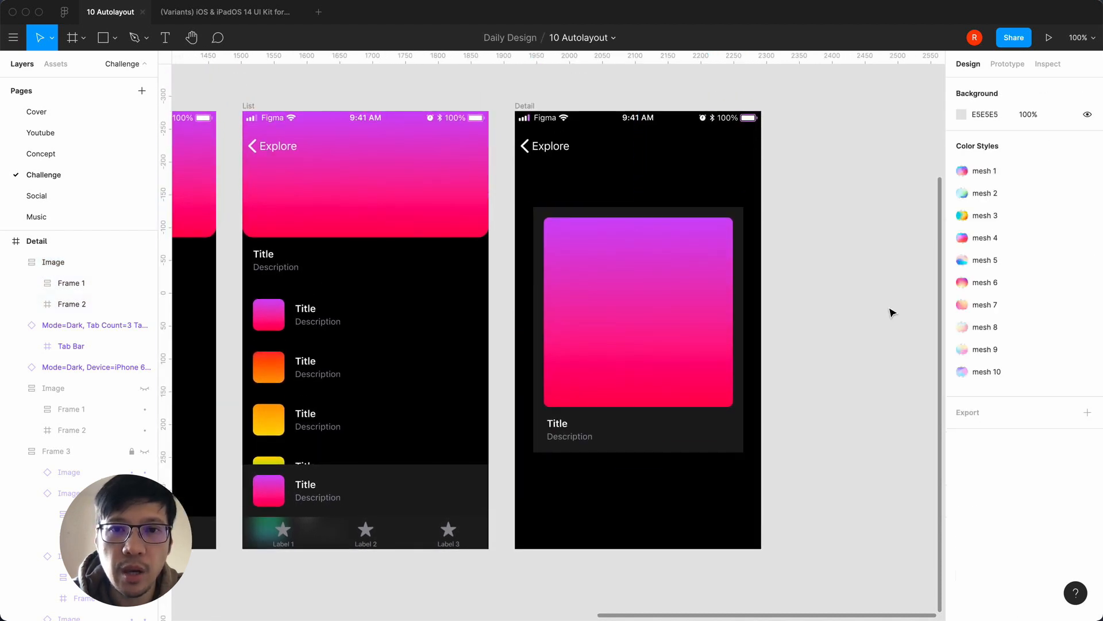
Extend the Image frame down to the Detail frame's lower edge with a width of 375, and align it to the frame's left edge
click(734, 438)
drag(715, 452, 691, 549)
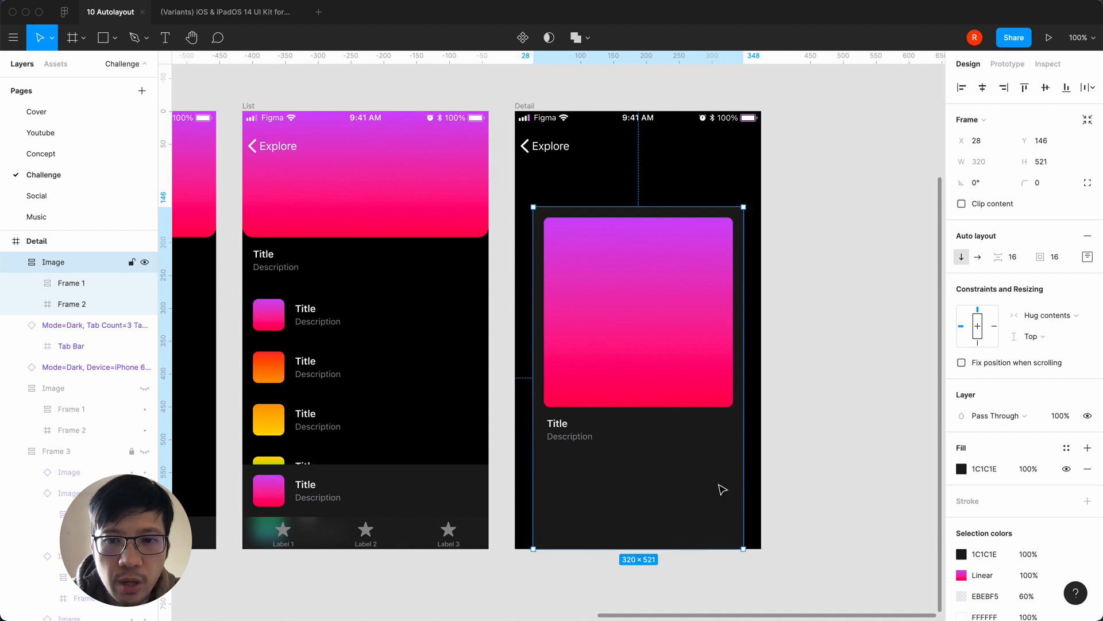
drag(744, 442, 761, 442)
click(981, 163)
text(375)
key(Return)
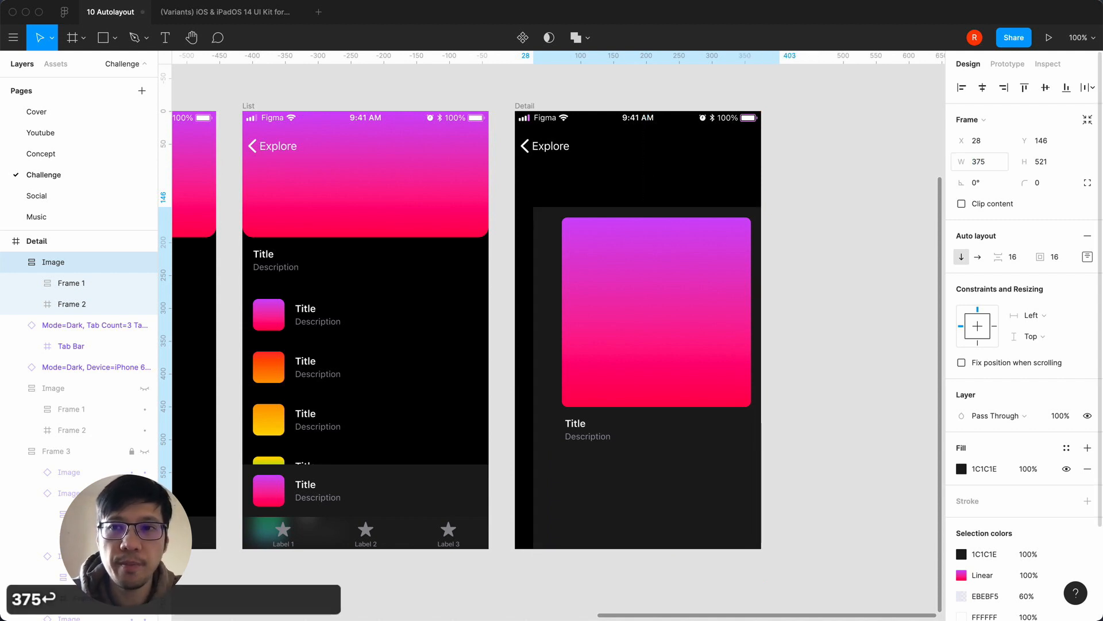
click(962, 88)
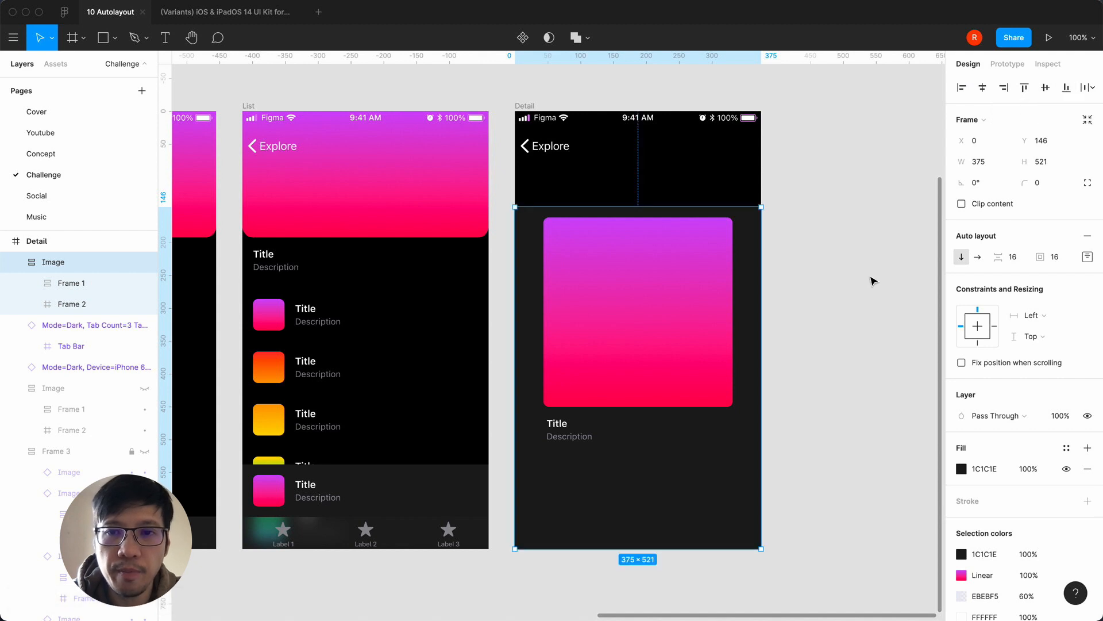
Set the Image frame's height to 600 and align it to the bottom of the Detail frame
click(1045, 161)
text(6)
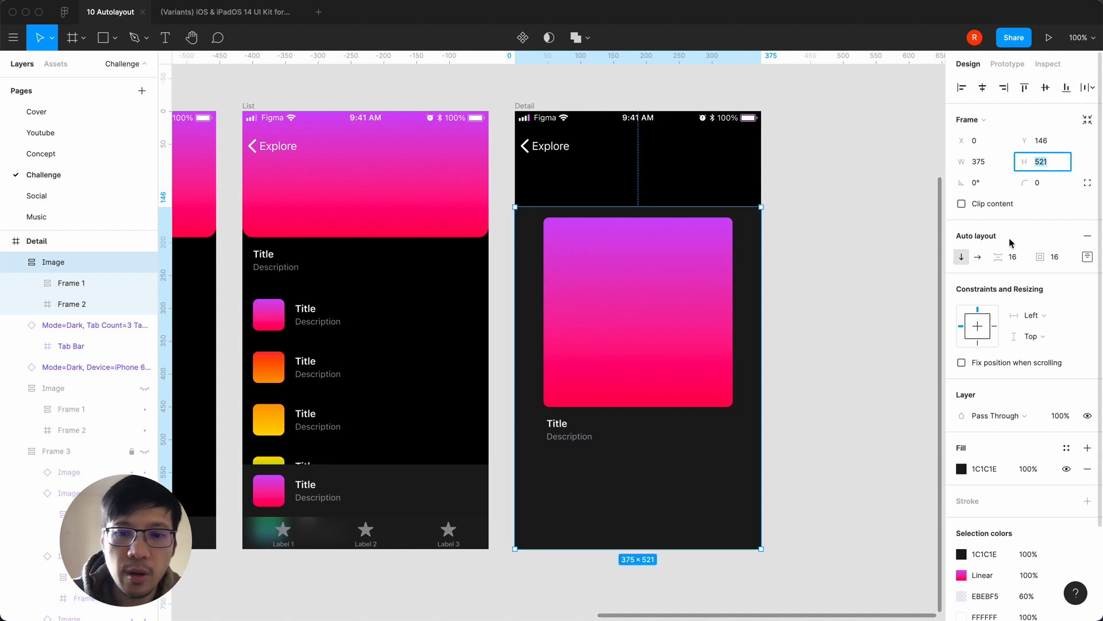
text(00)
key(Return)
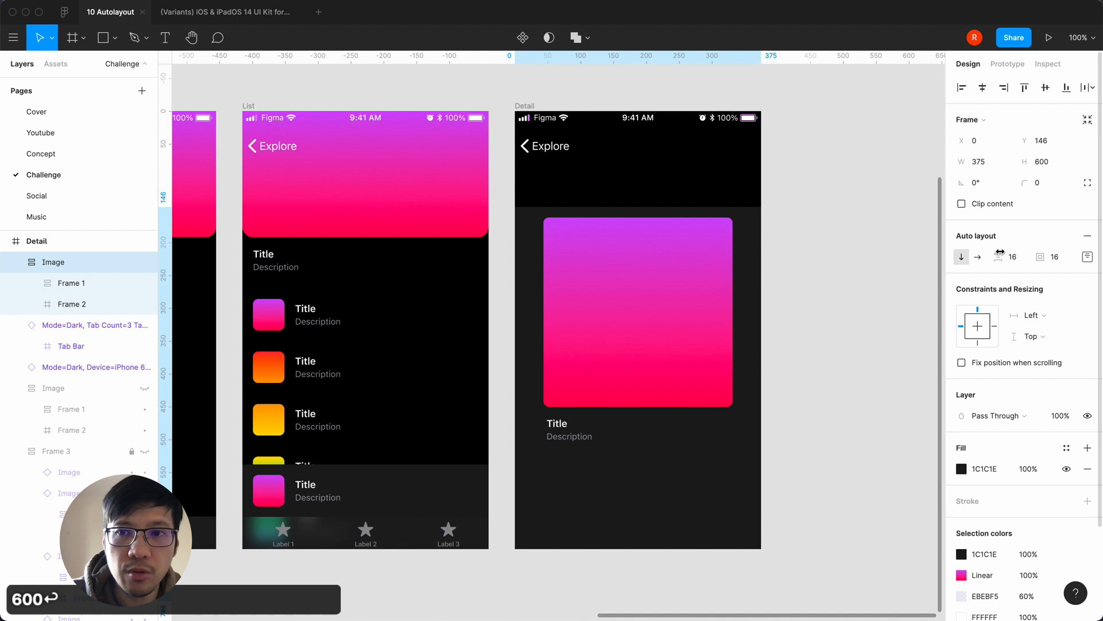
click(1065, 91)
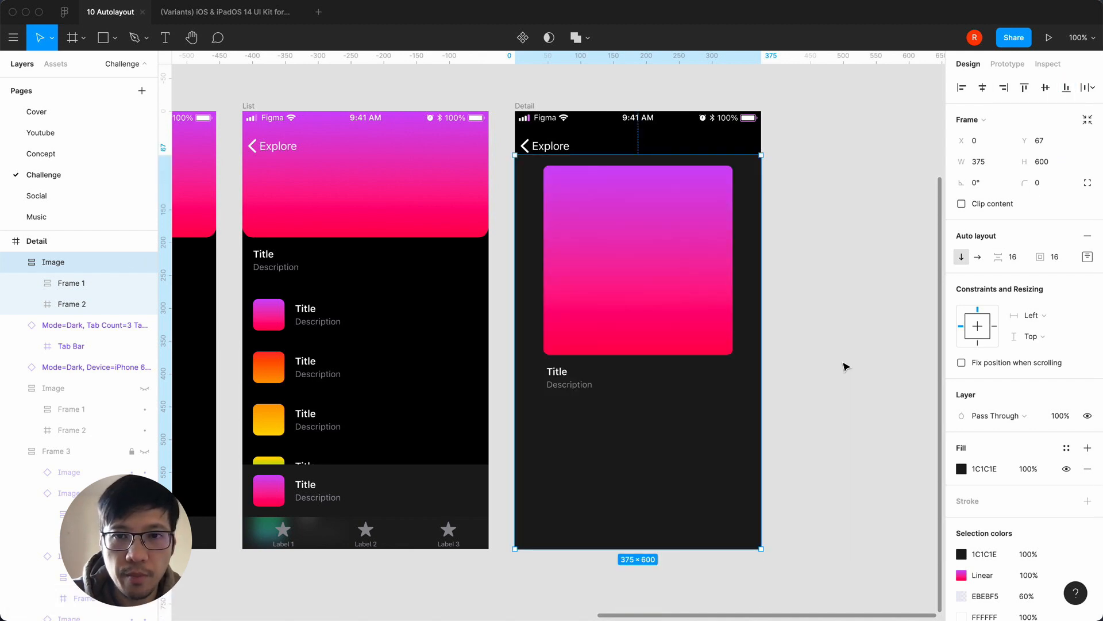
Set the Image frame's height to 560 and align it to the bottom of the Detail frame
click(1050, 162)
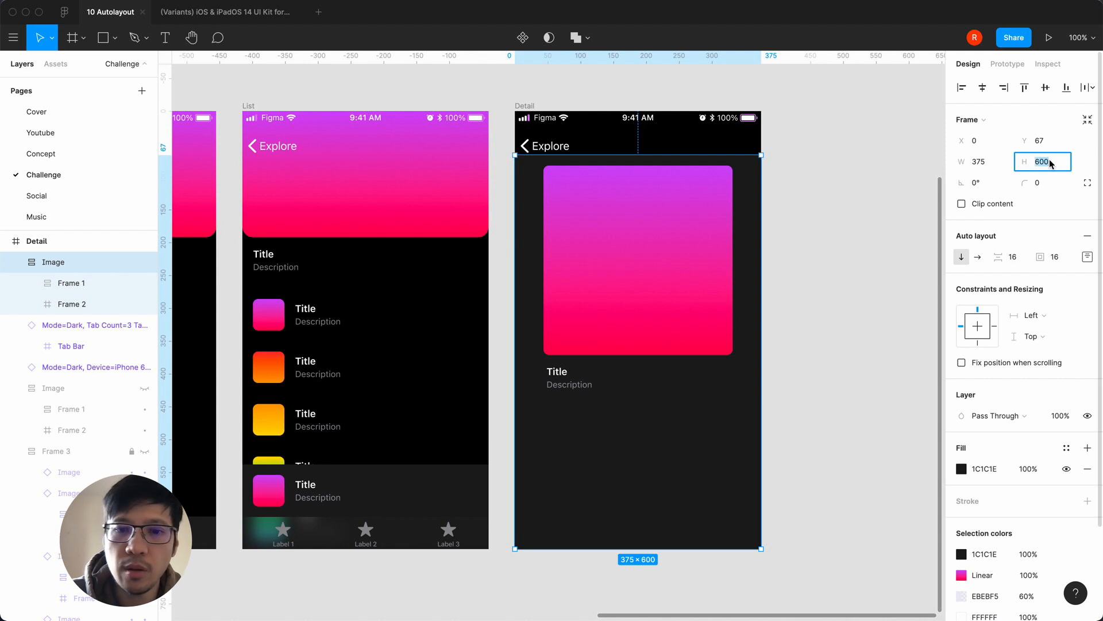
text(560)
key(Return)
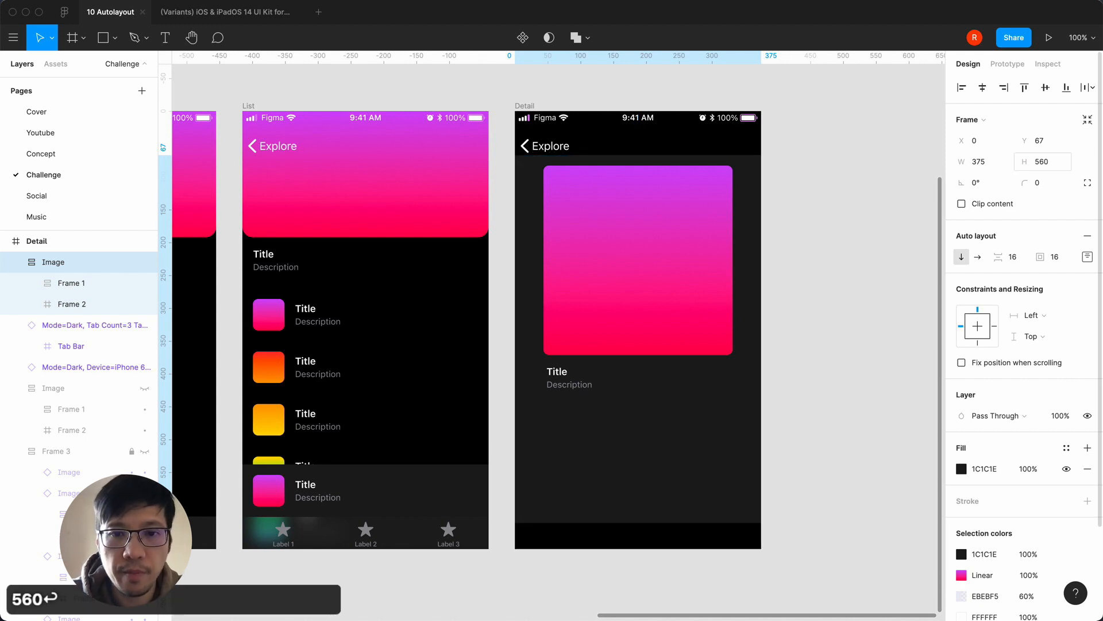
click(1066, 87)
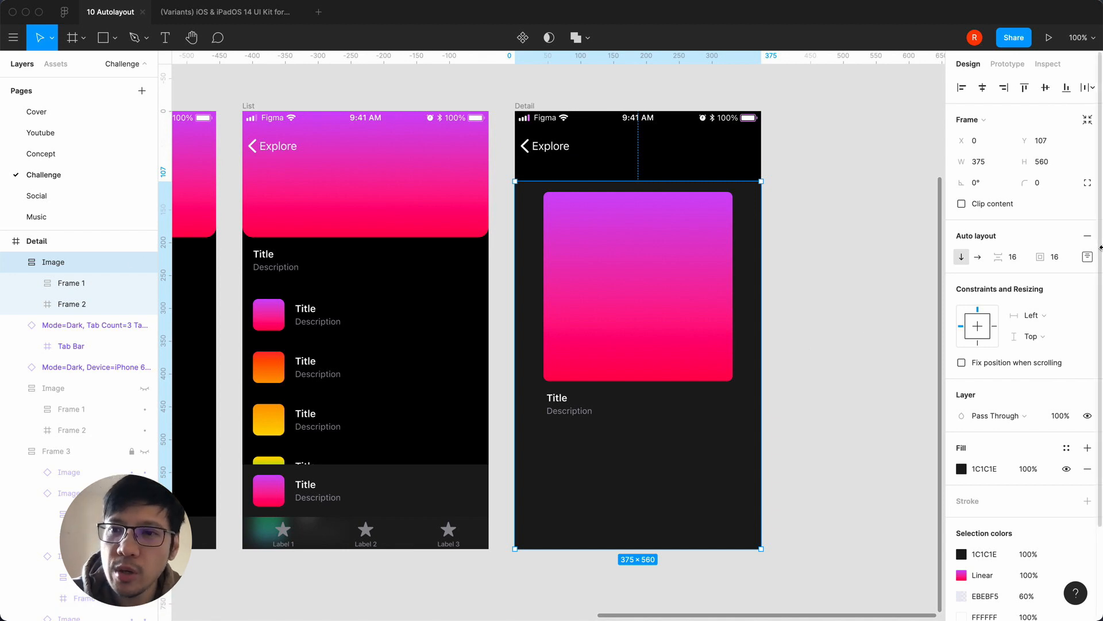
Try a top padding of 40 in the Image frame's auto layout and settle on 60
click(1087, 256)
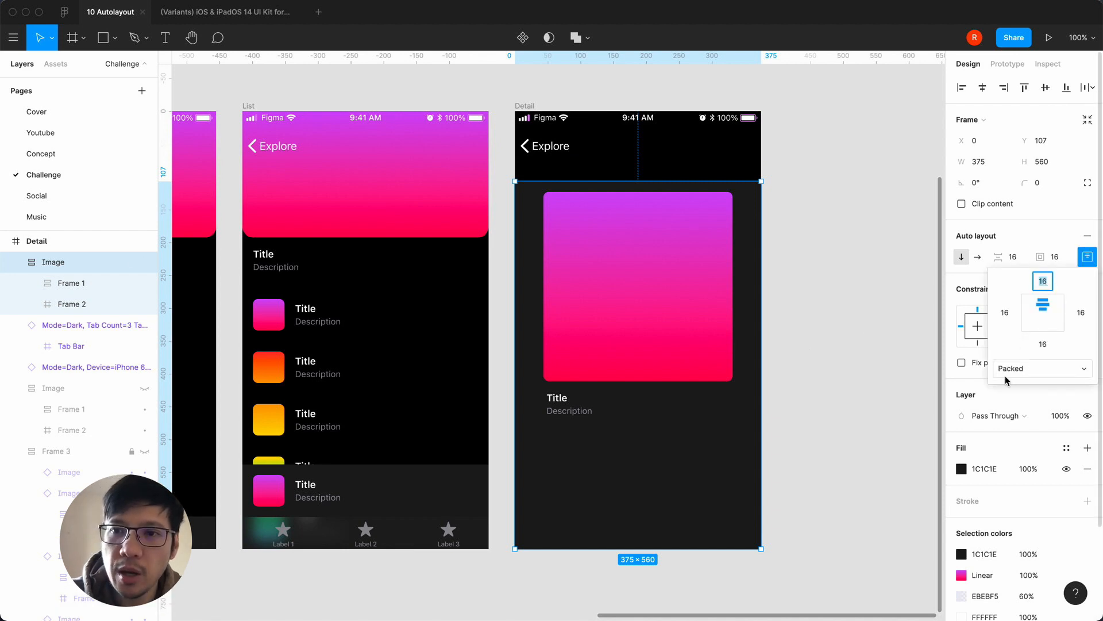
text(40)
key(Return)
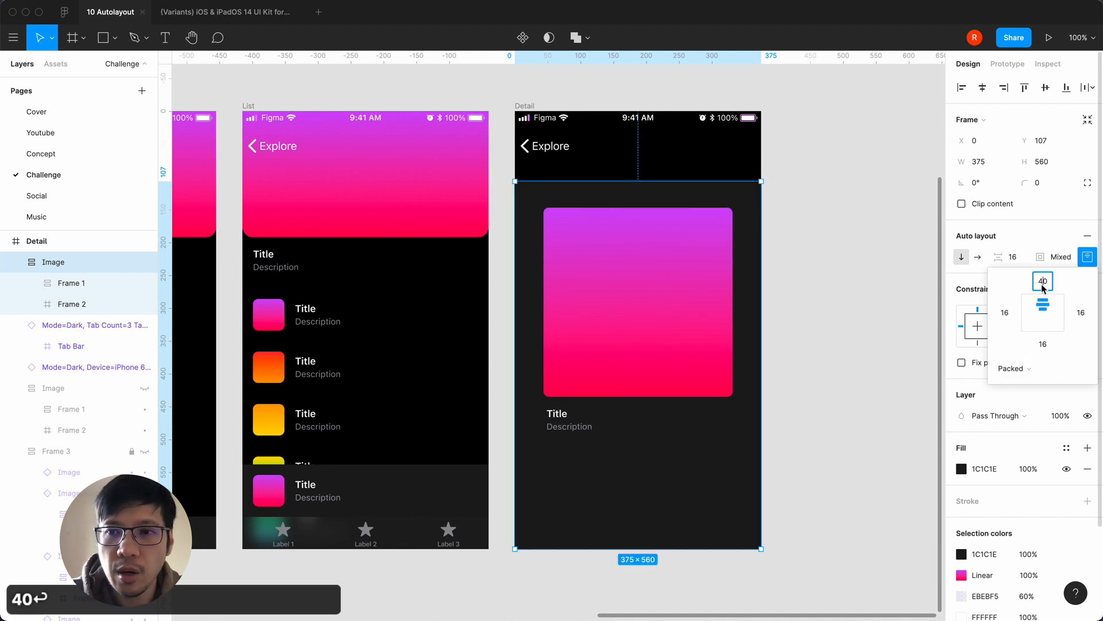
text(60)
key(Return)
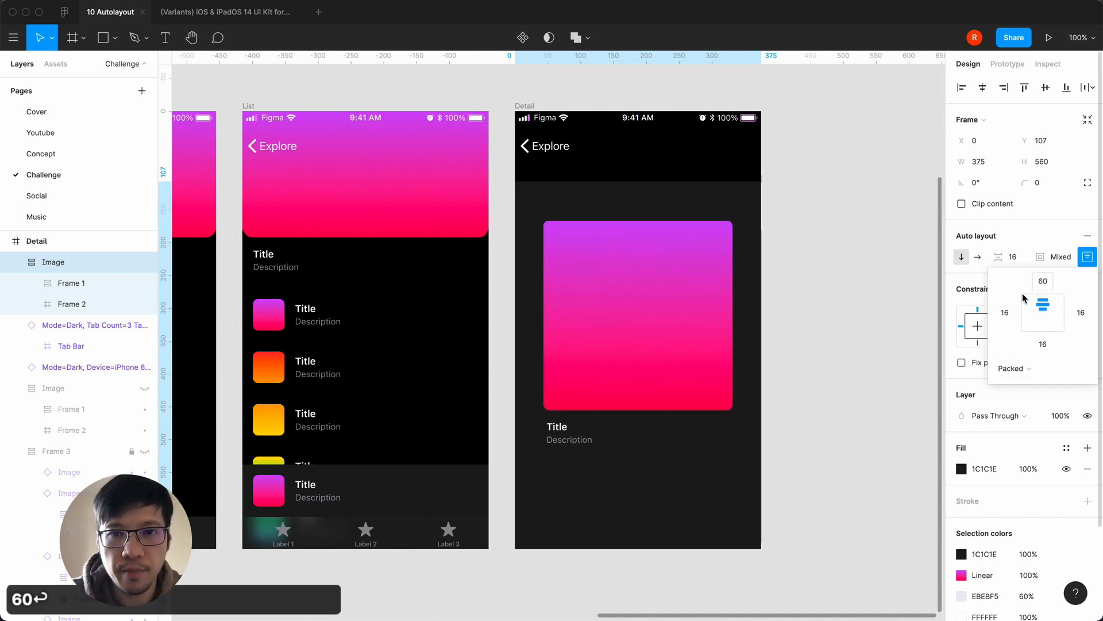
click(894, 342)
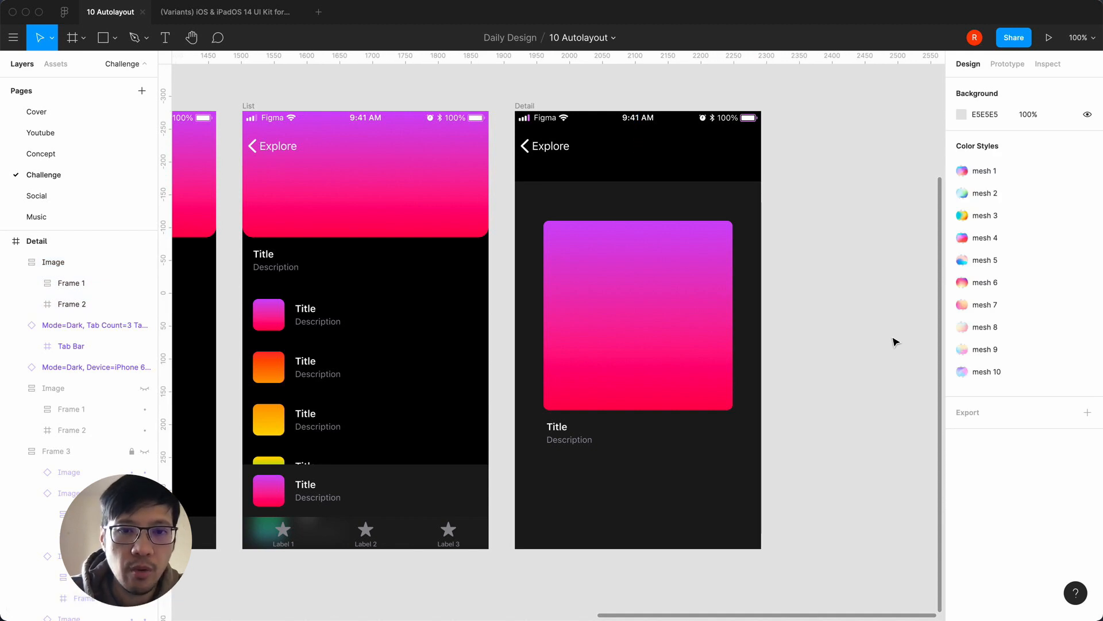
Change the back label in the Detail screen's navigation bar to List
double_click(555, 148)
double_click(555, 149)
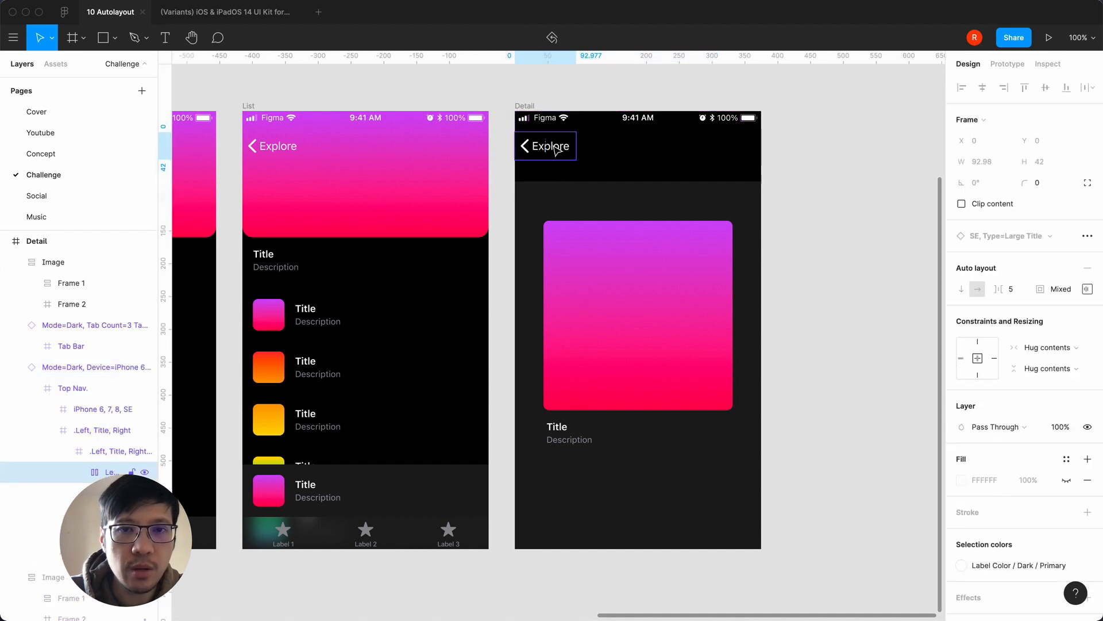
double_click(555, 148)
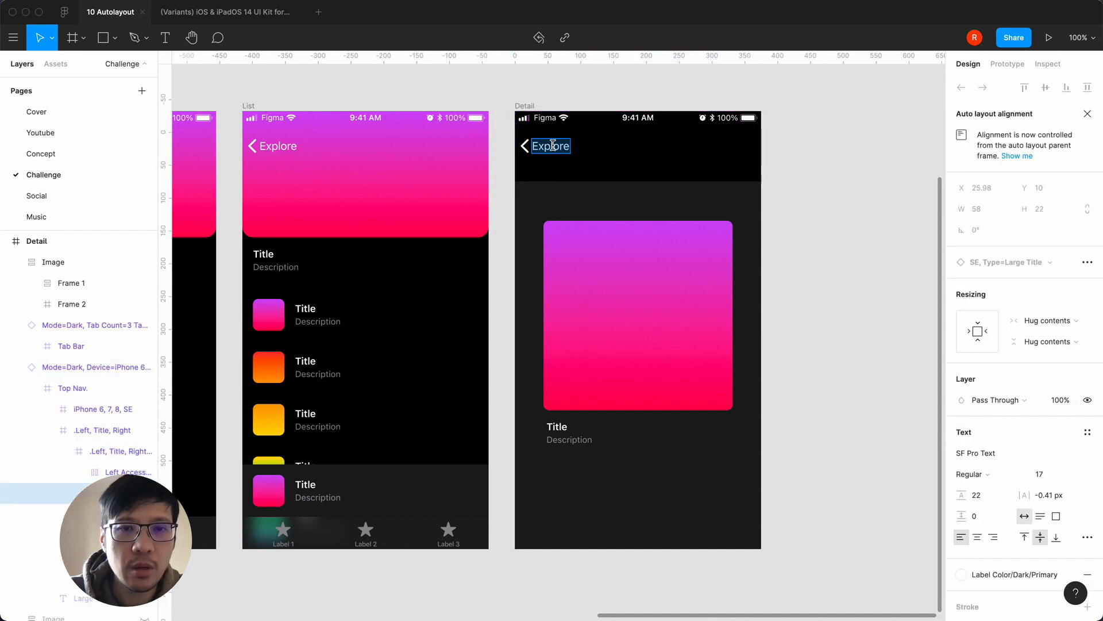
text(List)
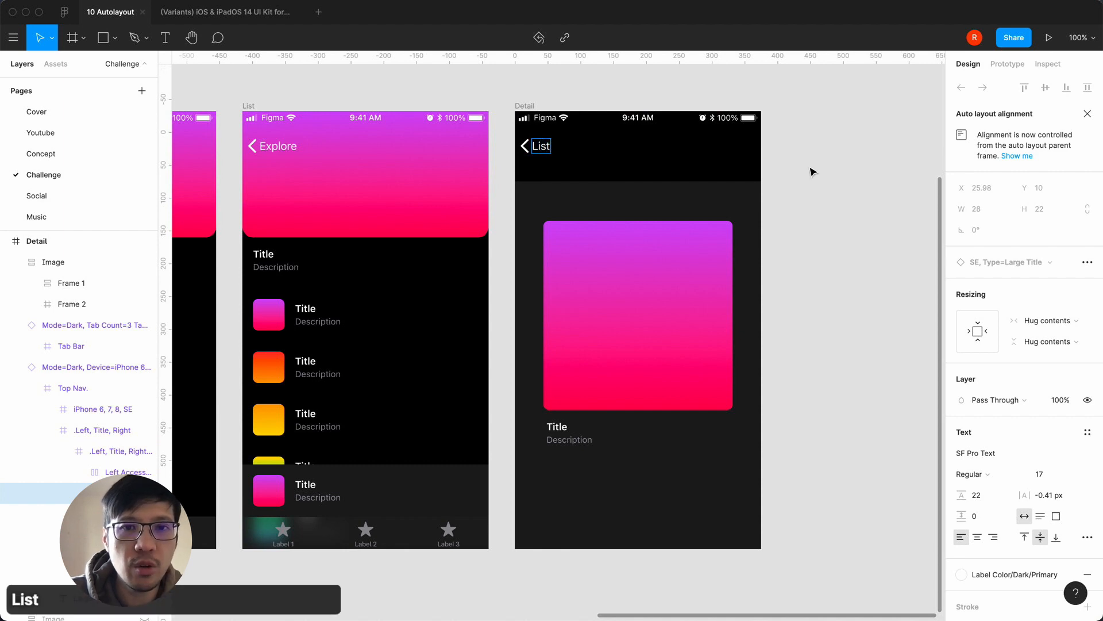
click(824, 175)
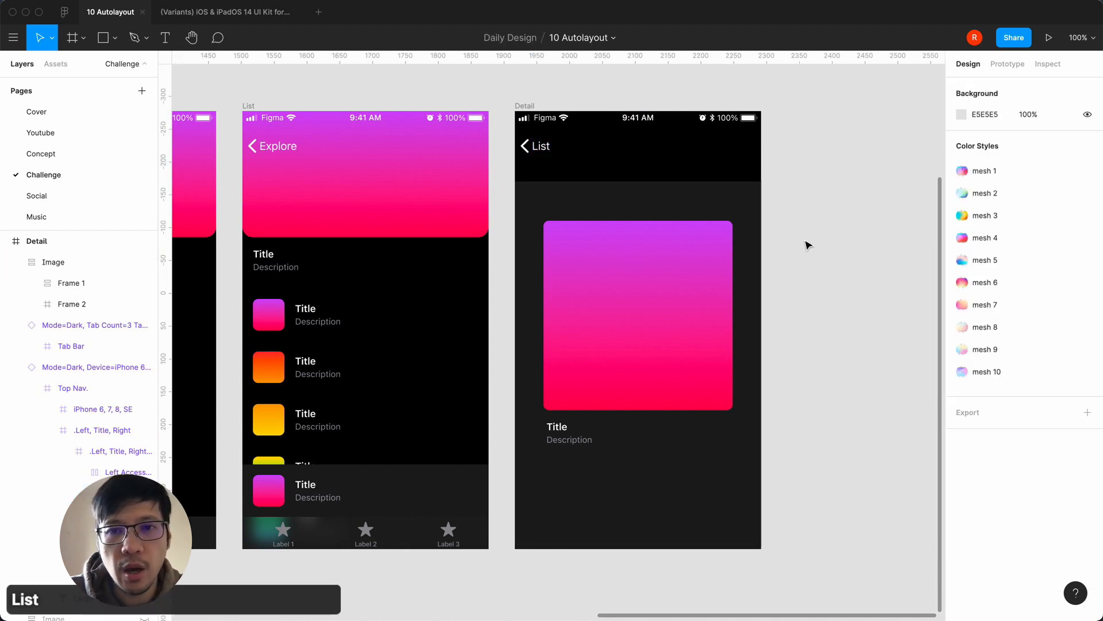
Insert the Toggle component above the artwork in the Detail screen's Image frame and cut it out of the auto layout
key(minus)
scroll(808, 248, left, 5)
click(787, 362)
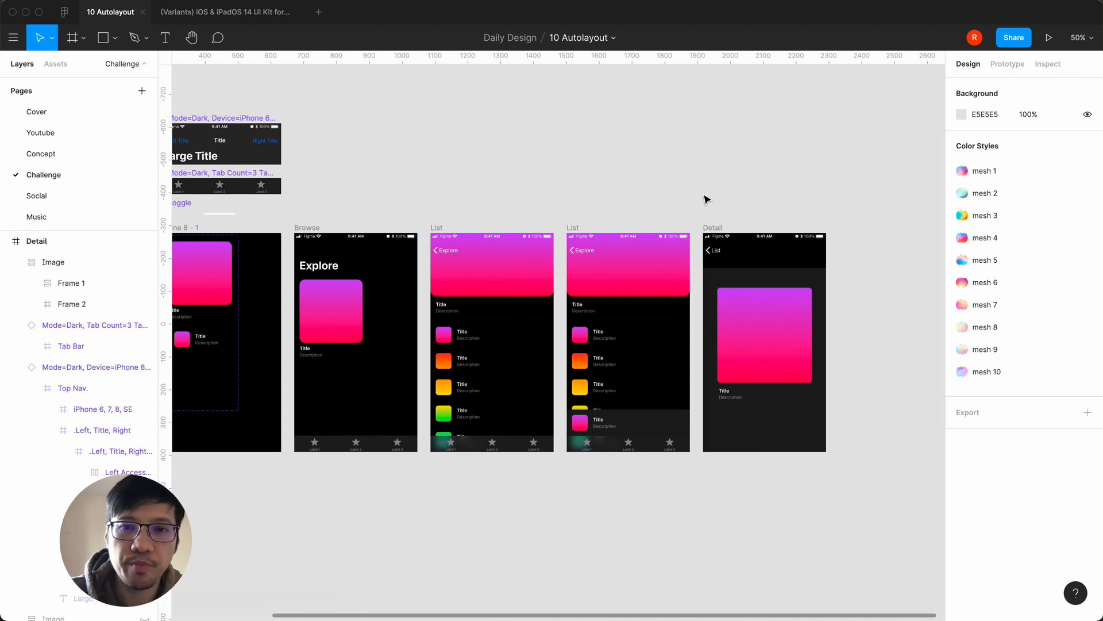
key(equal)
scroll(706, 199, right, 1)
scroll(706, 200, right, 5)
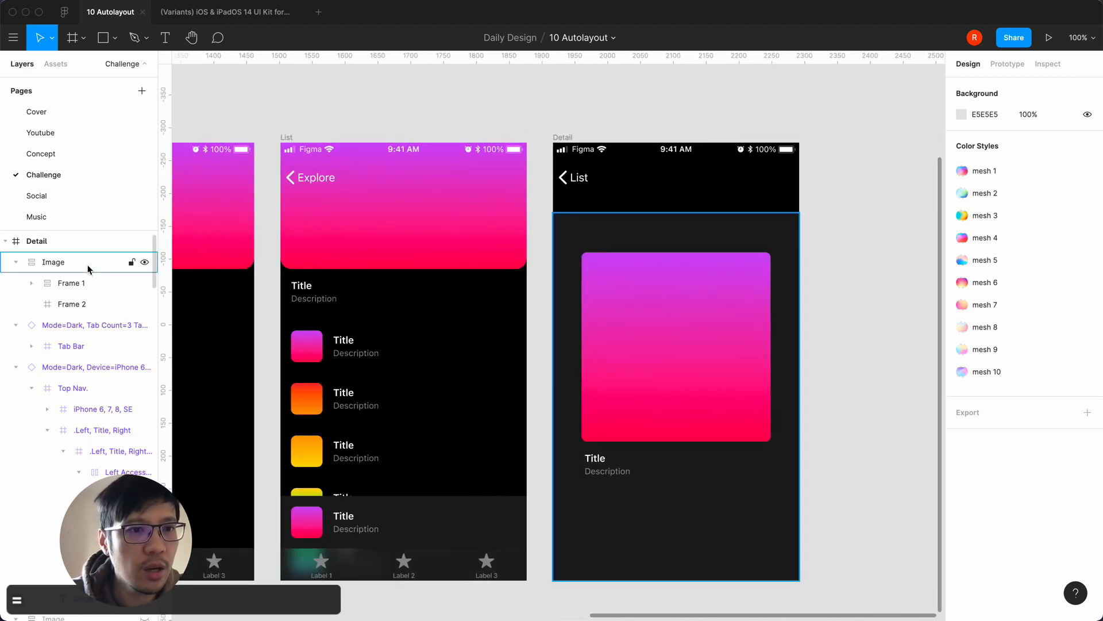
click(57, 63)
drag(91, 171, 673, 242)
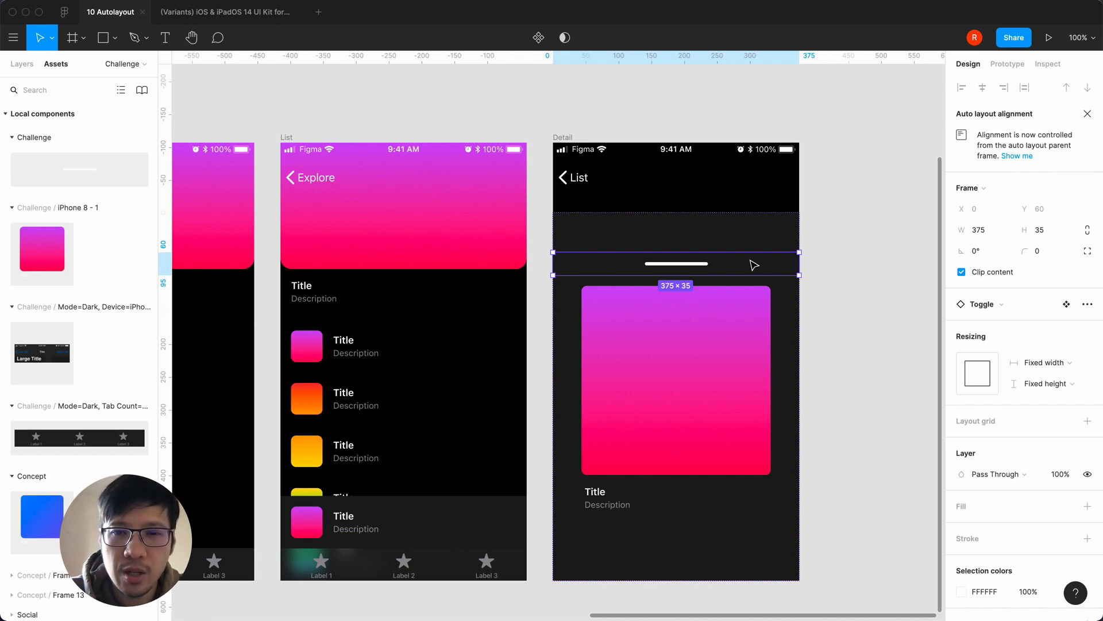
key(super+x)
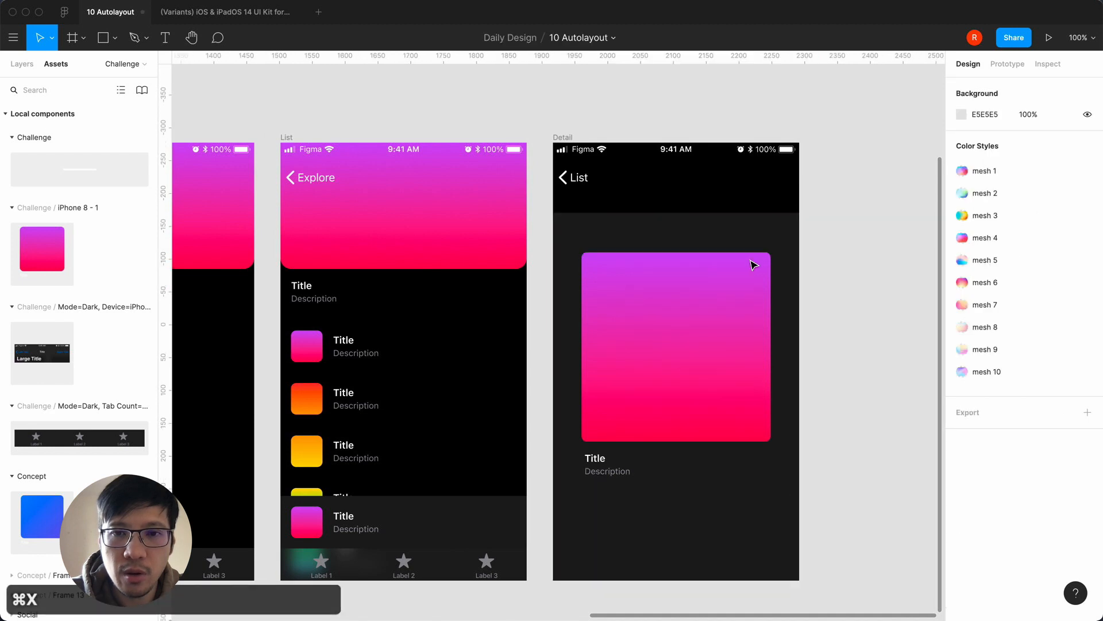
Lock the Image frame of the Detail screen
click(781, 235)
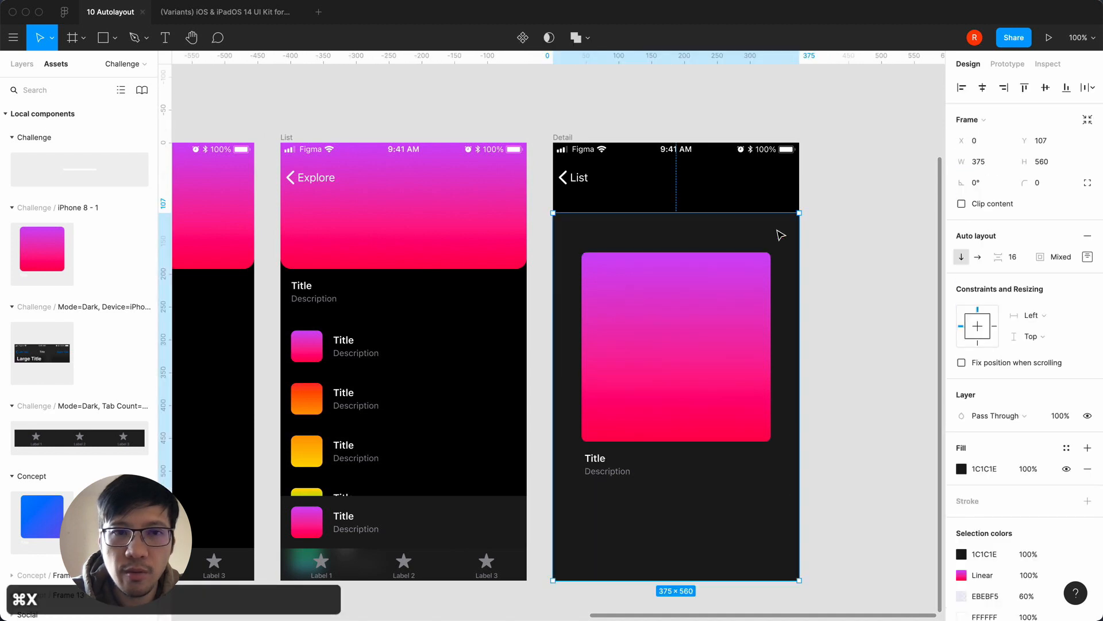
click(25, 65)
click(132, 263)
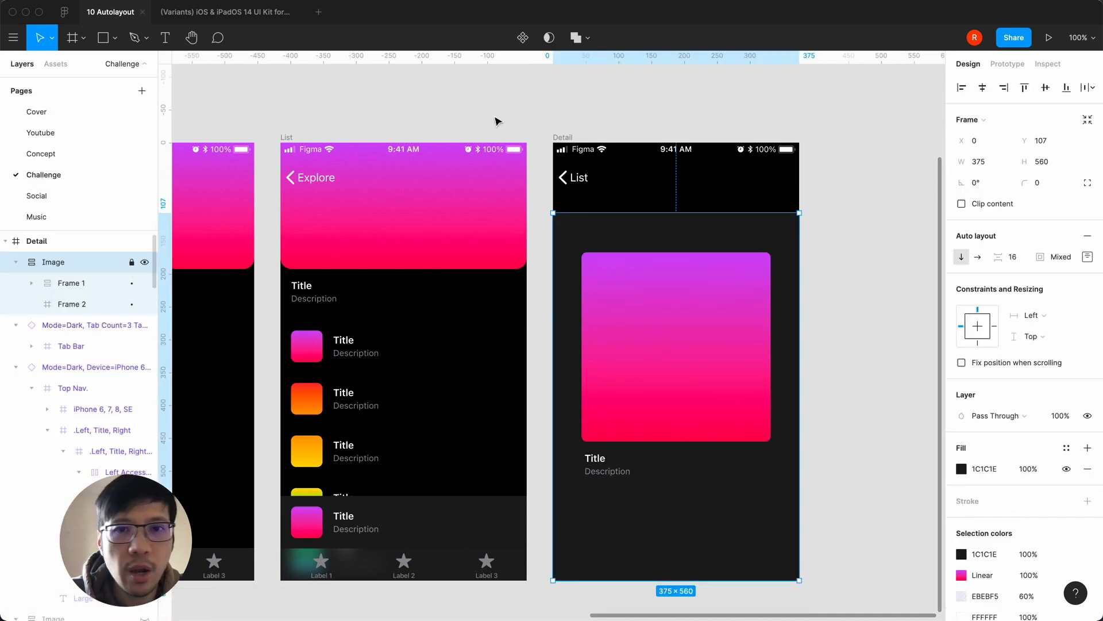
Paste the Toggle directly into the Detail frame and place it, left-aligned, between the dark panel's upper edge and the artwork
click(625, 102)
click(562, 141)
key(super+v)
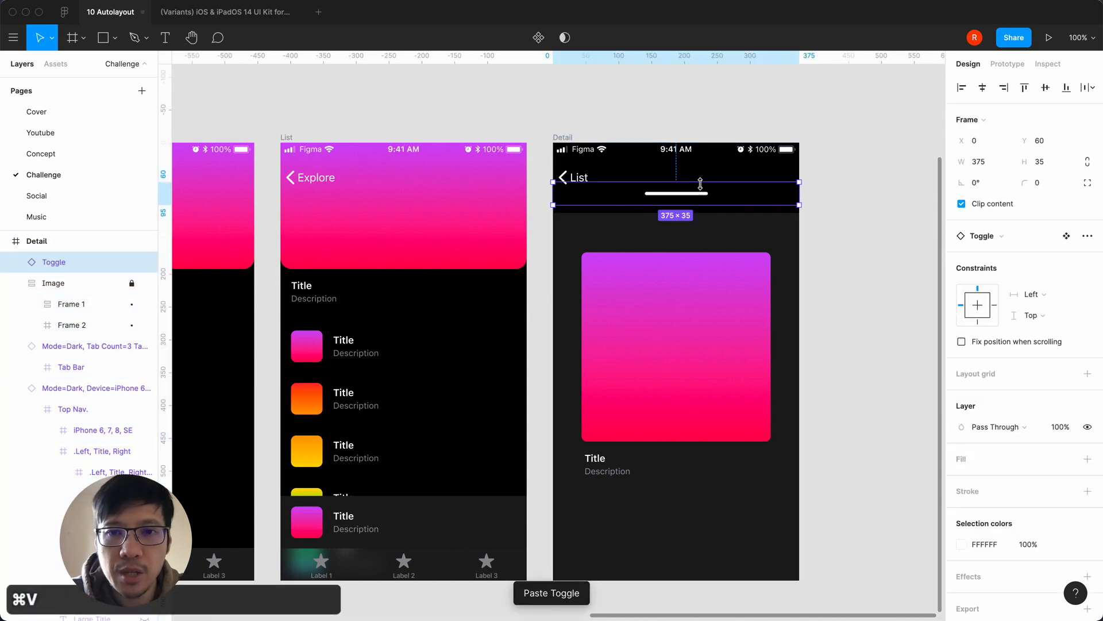
drag(702, 198, 704, 231)
click(961, 87)
click(817, 284)
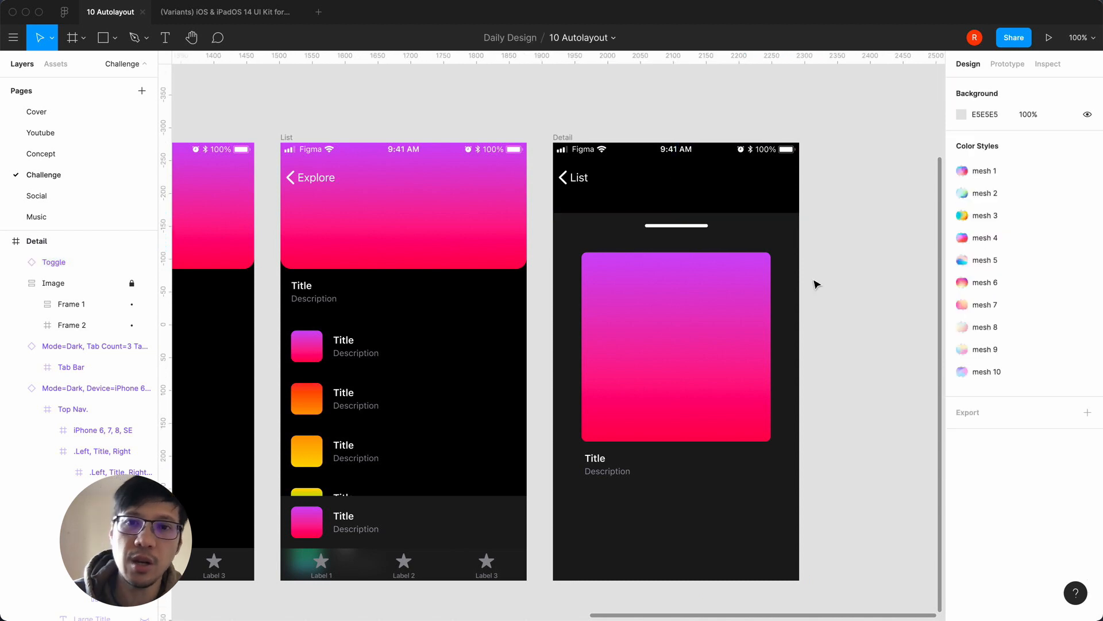
key(minus)
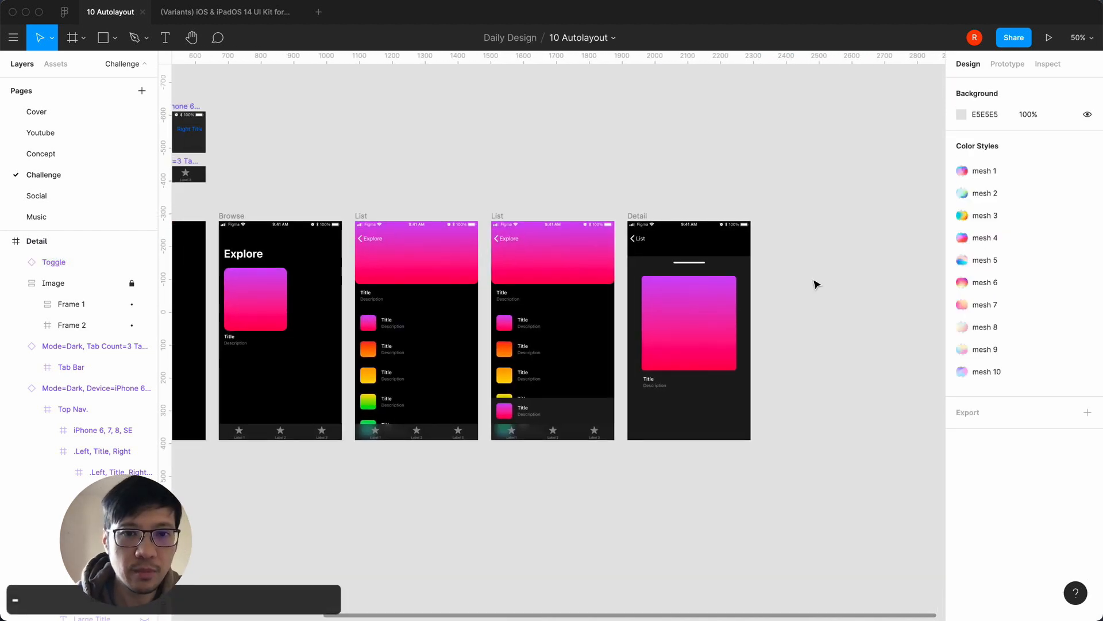
scroll(565, 497, left, 2)
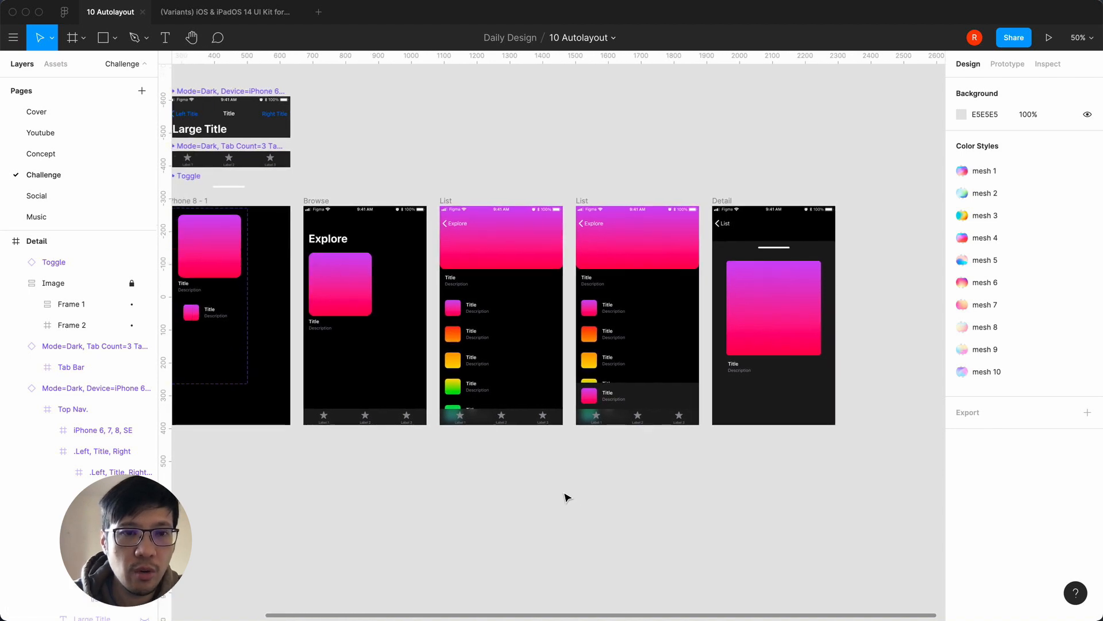
scroll(565, 497, left, 10)
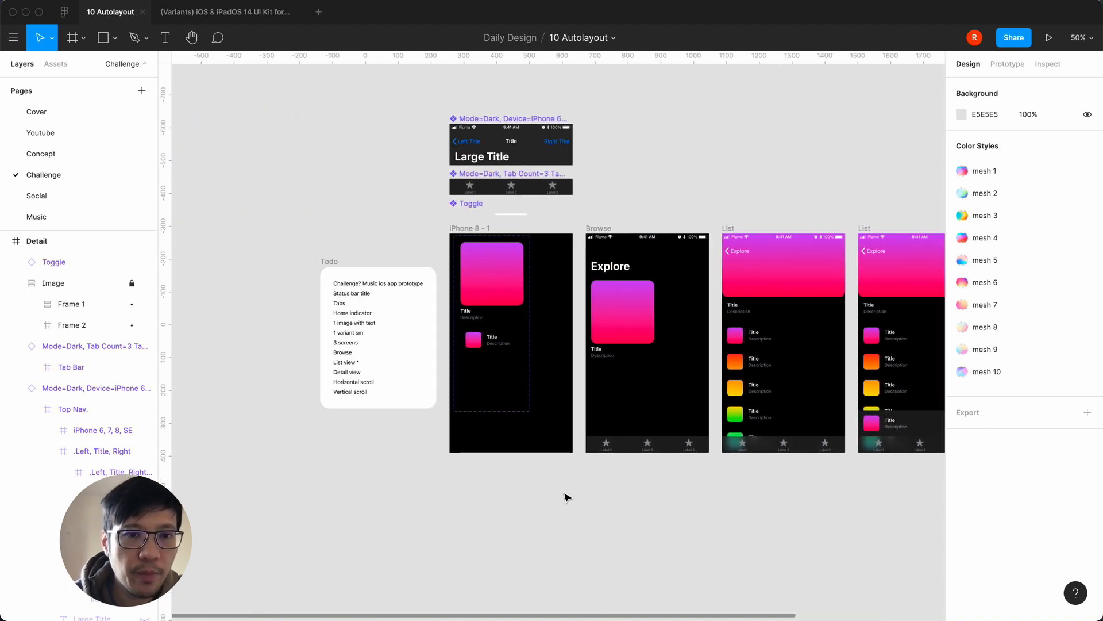
scroll(565, 497, right, 11)
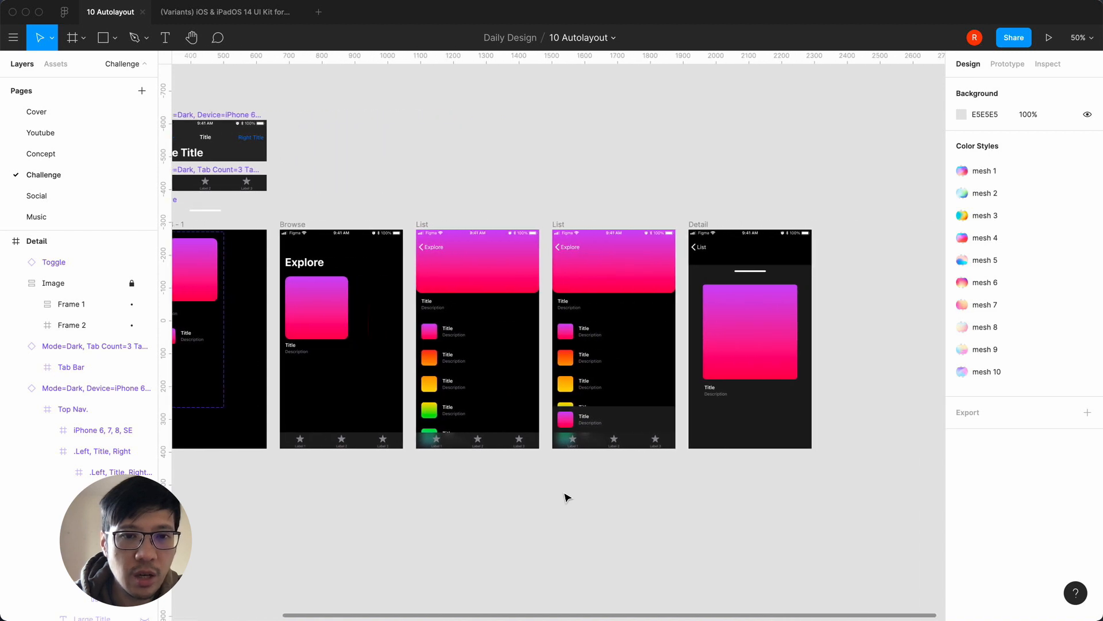
key(super+equal)
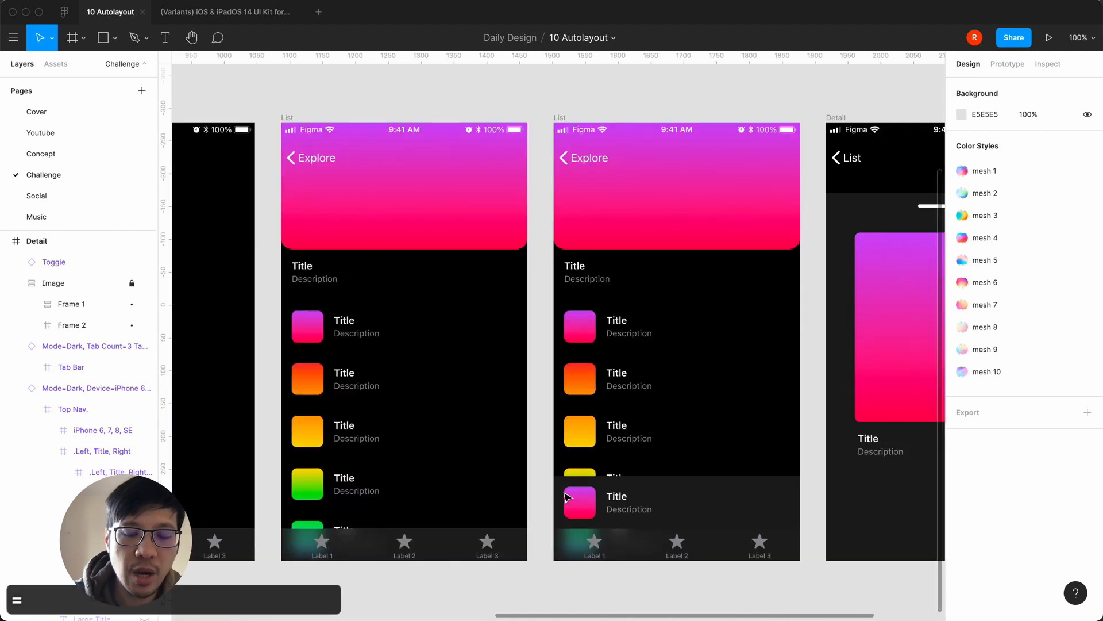
key(super+minus)
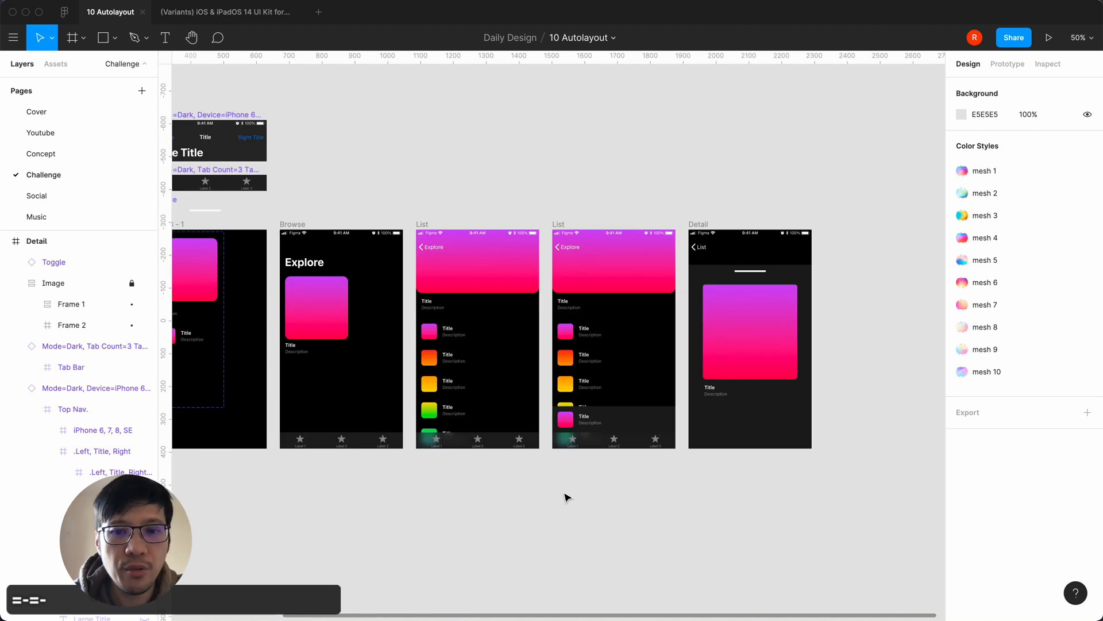
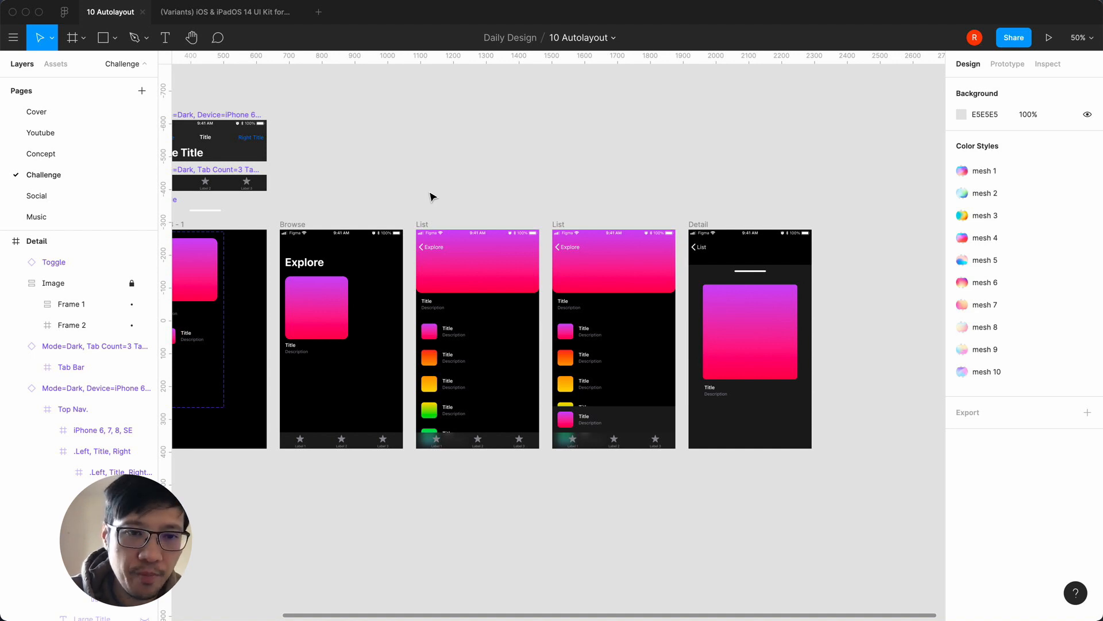
key(equal)
key(minus)
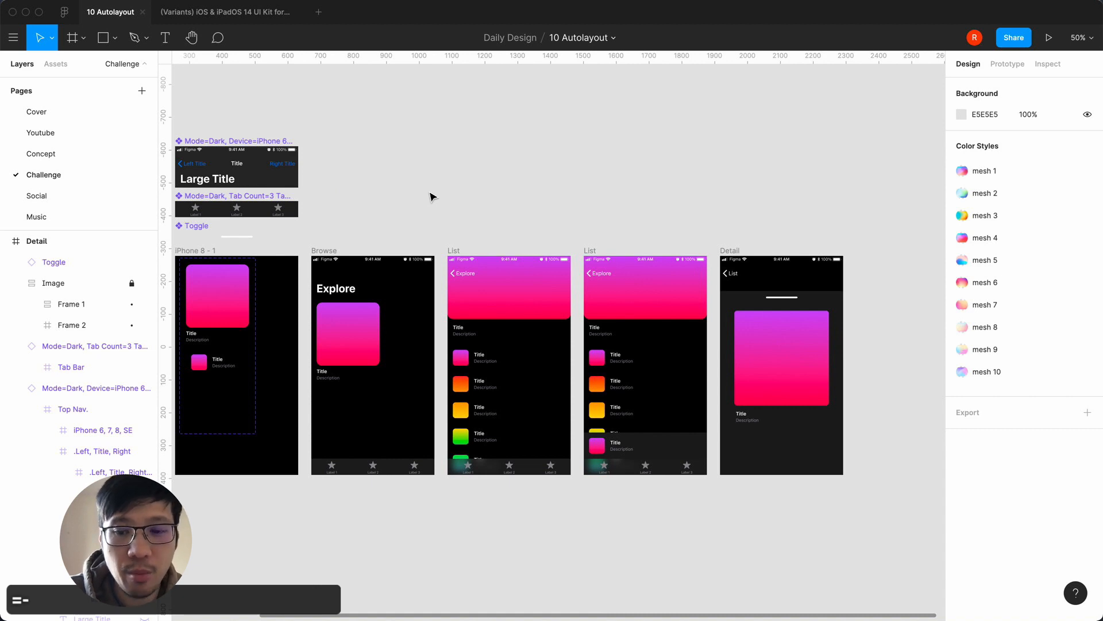
Connect the large image card on the Browse screen to the first List screen with an on-click Navigate to interaction
key(equal)
scroll(339, 336, left, 5)
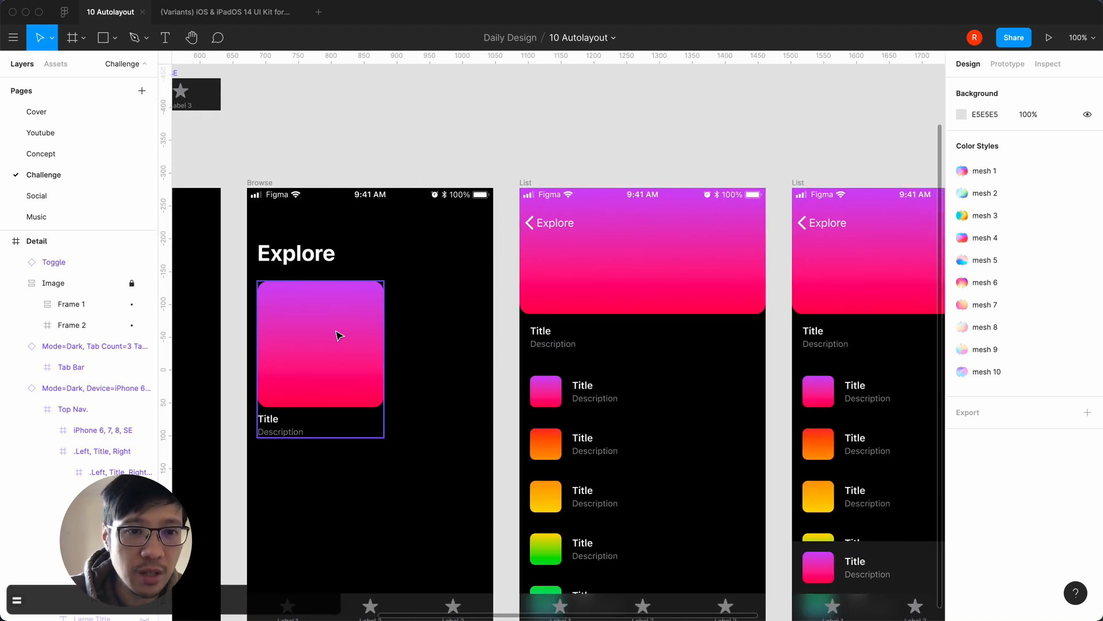
click(340, 336)
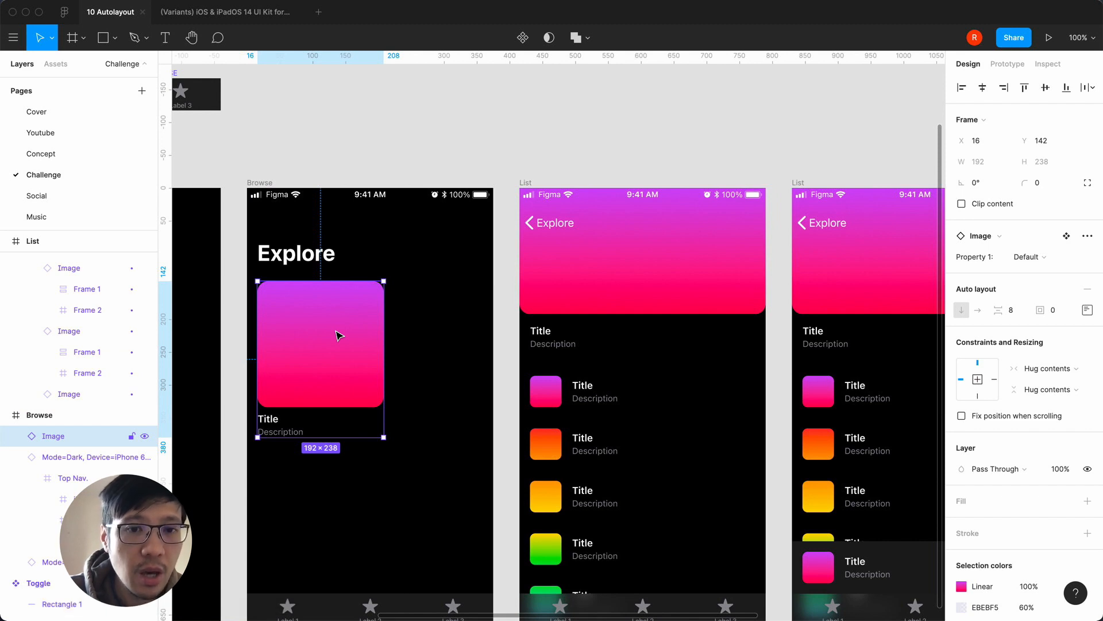
click(1007, 64)
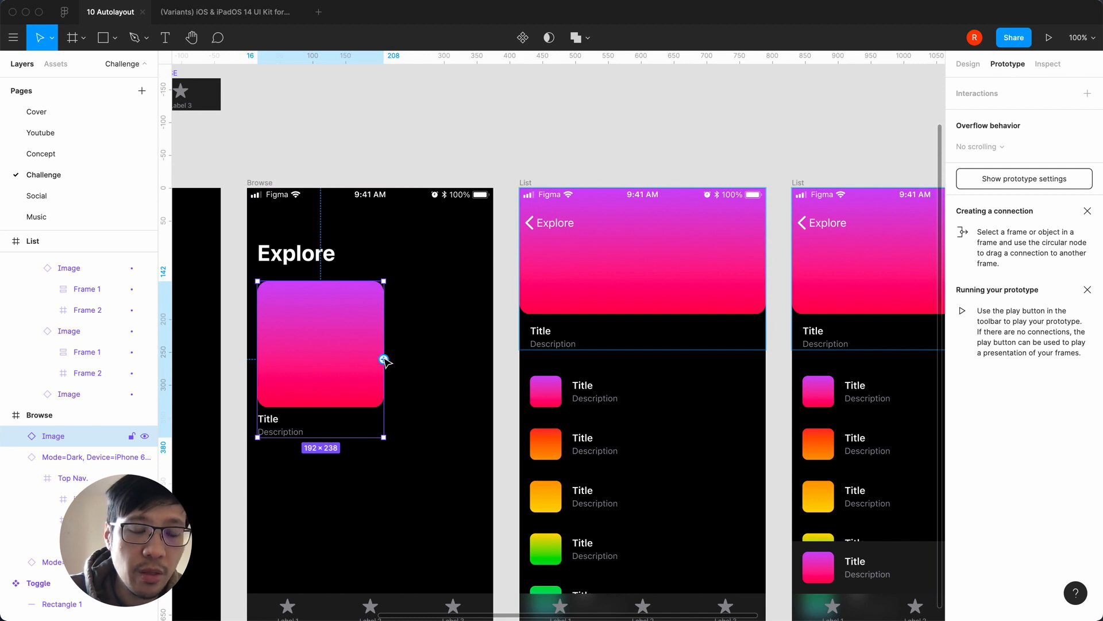
drag(384, 359, 561, 338)
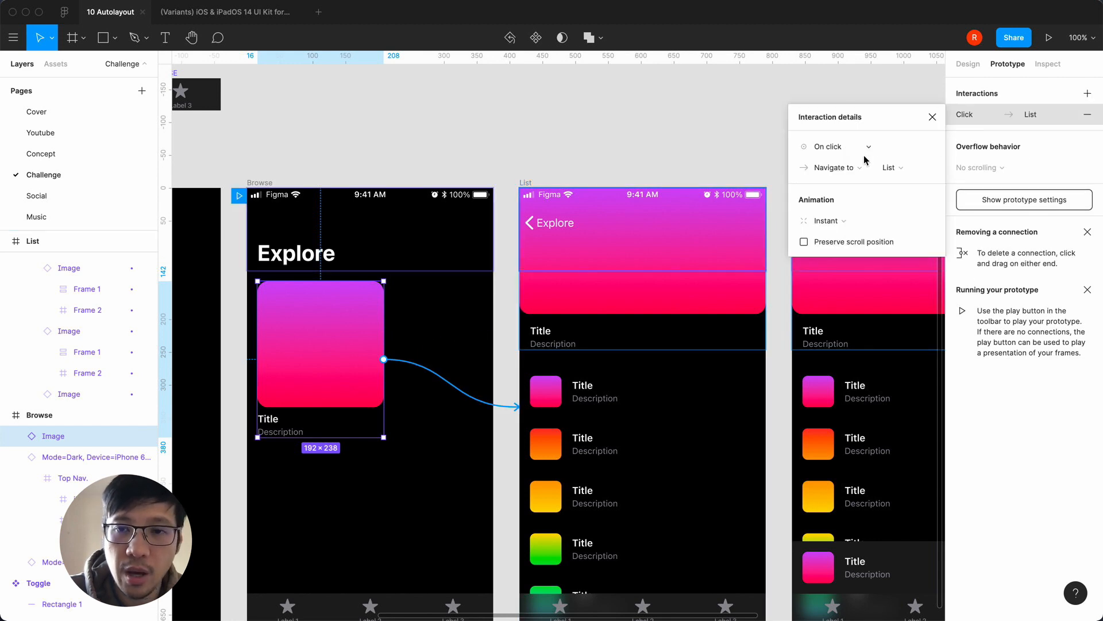
click(844, 167)
click(845, 168)
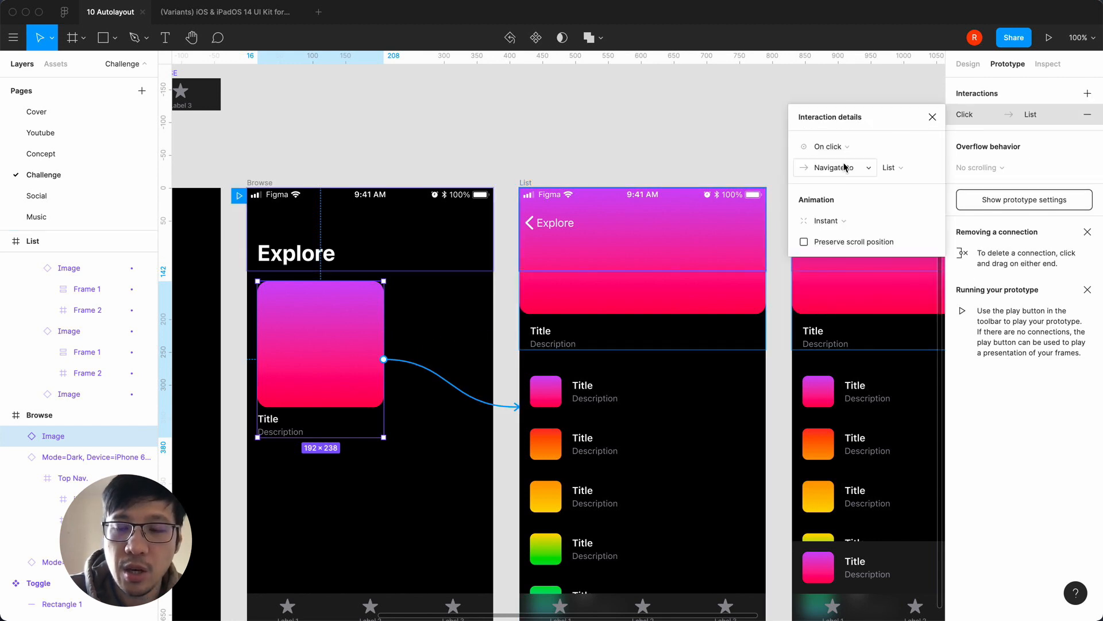
Set the card's transition to Smart animate with Custom easing and a duration of 400 ms
click(843, 221)
click(843, 251)
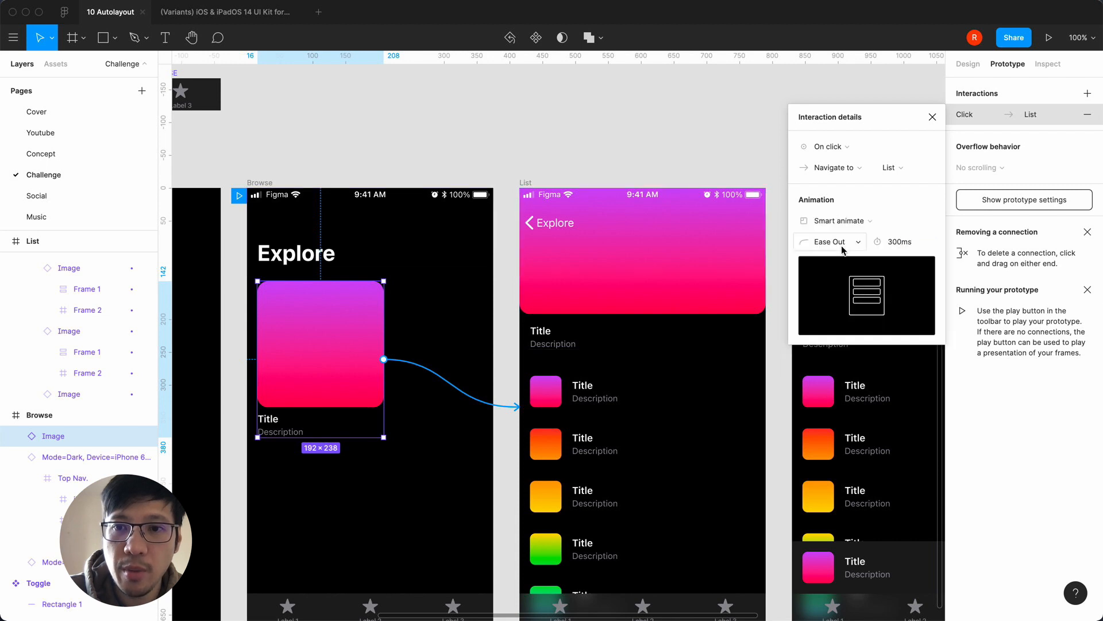
click(852, 246)
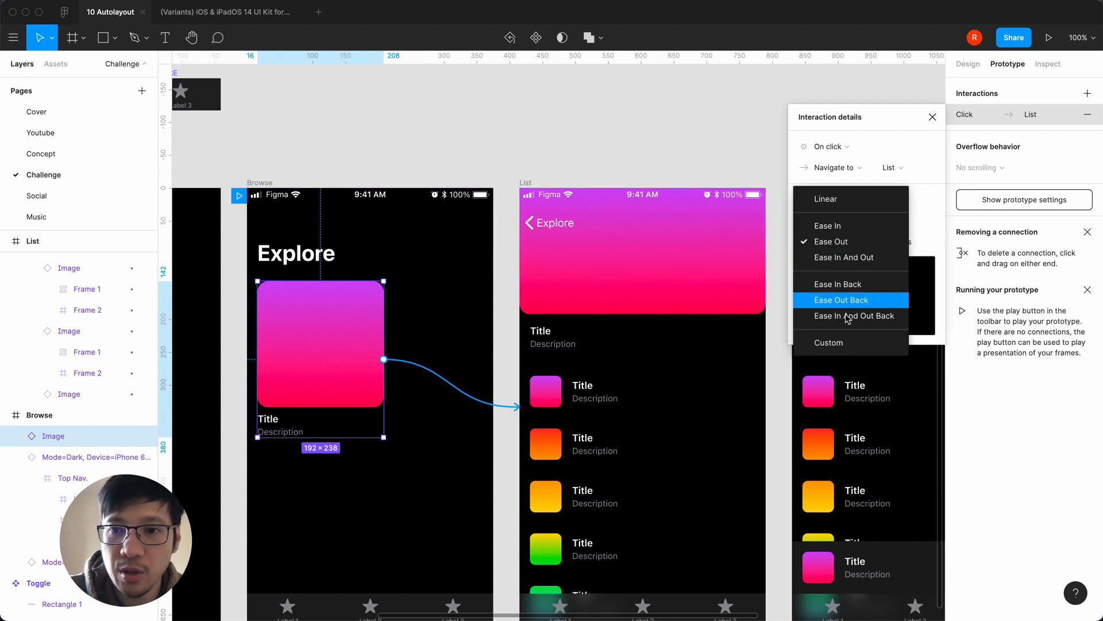
click(849, 343)
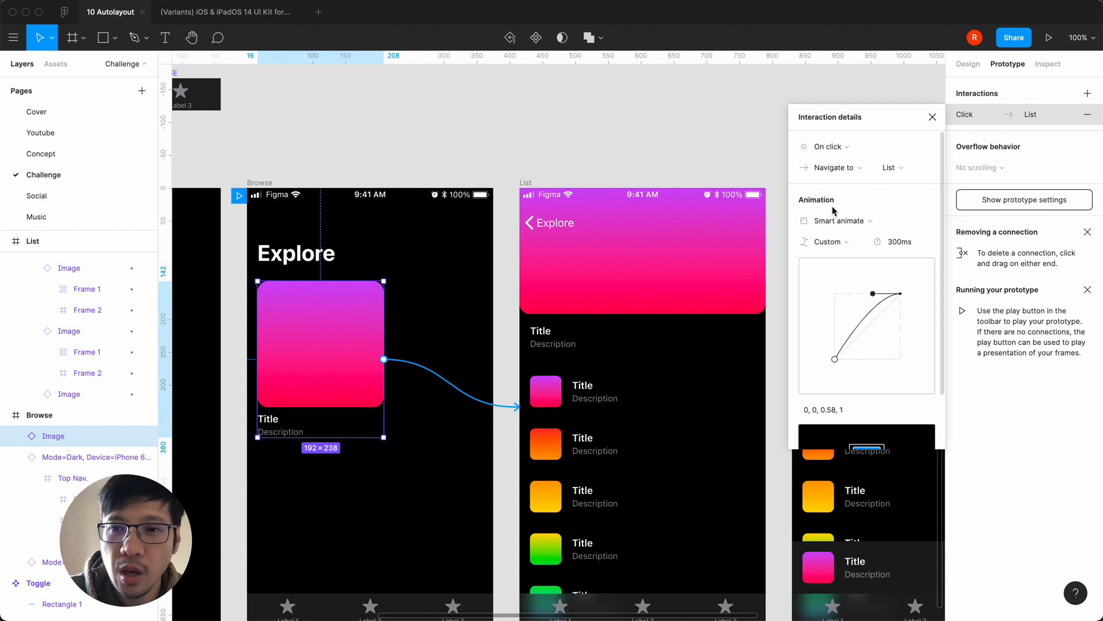
click(894, 242)
click(894, 243)
key(BackSpace)
text(4)
key(Return)
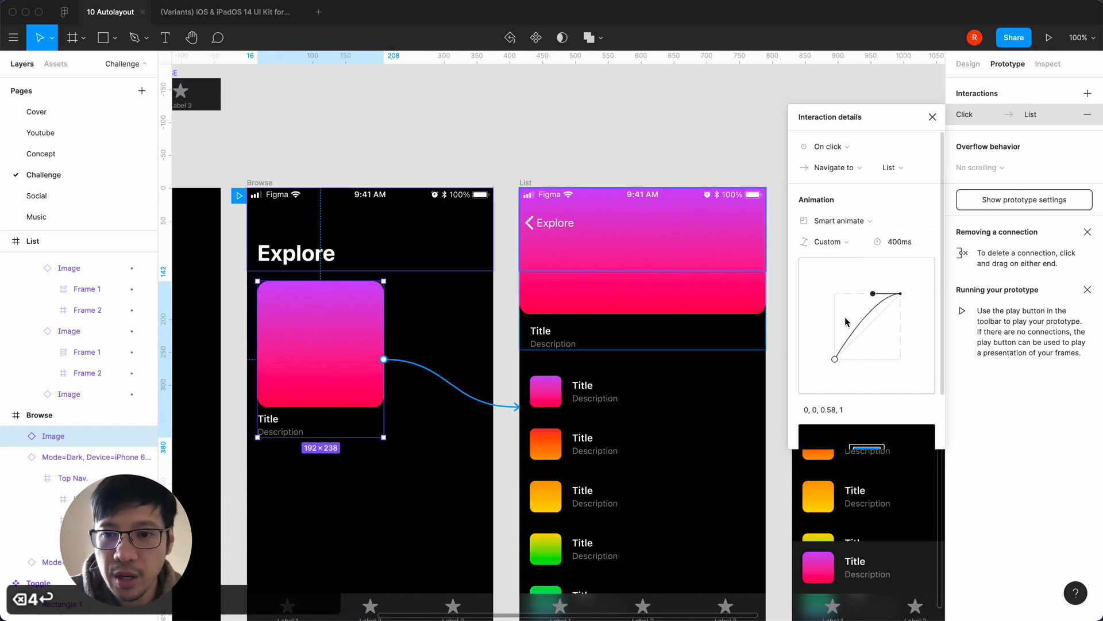
Set the transition's custom easing curve to 0.5, 1.15, 0.5, 1.15
click(808, 412)
click(808, 414)
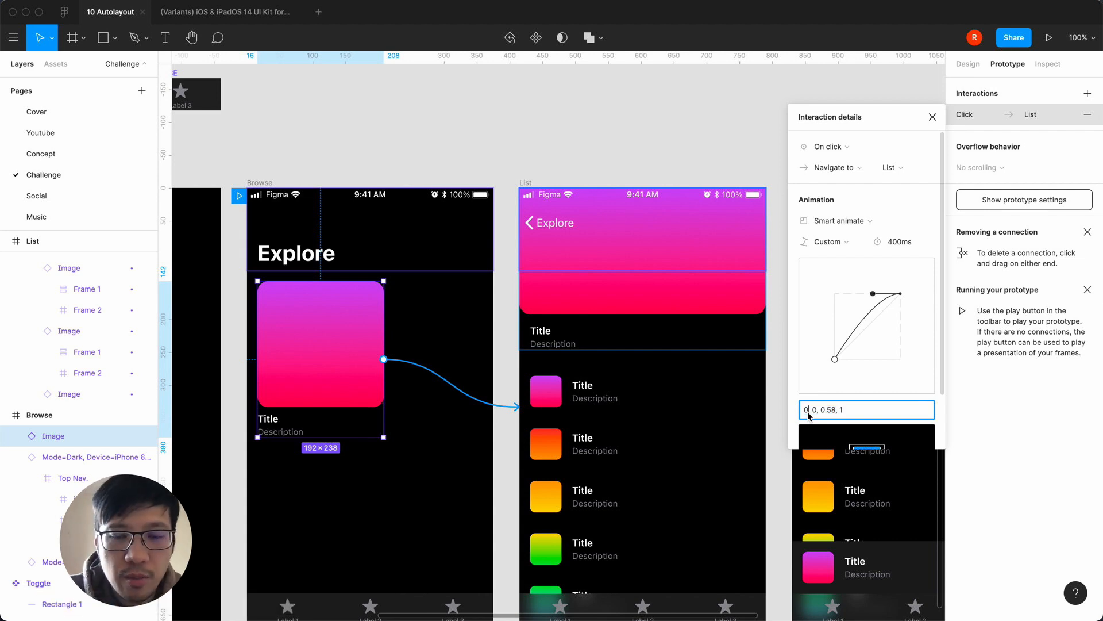
text(.5)
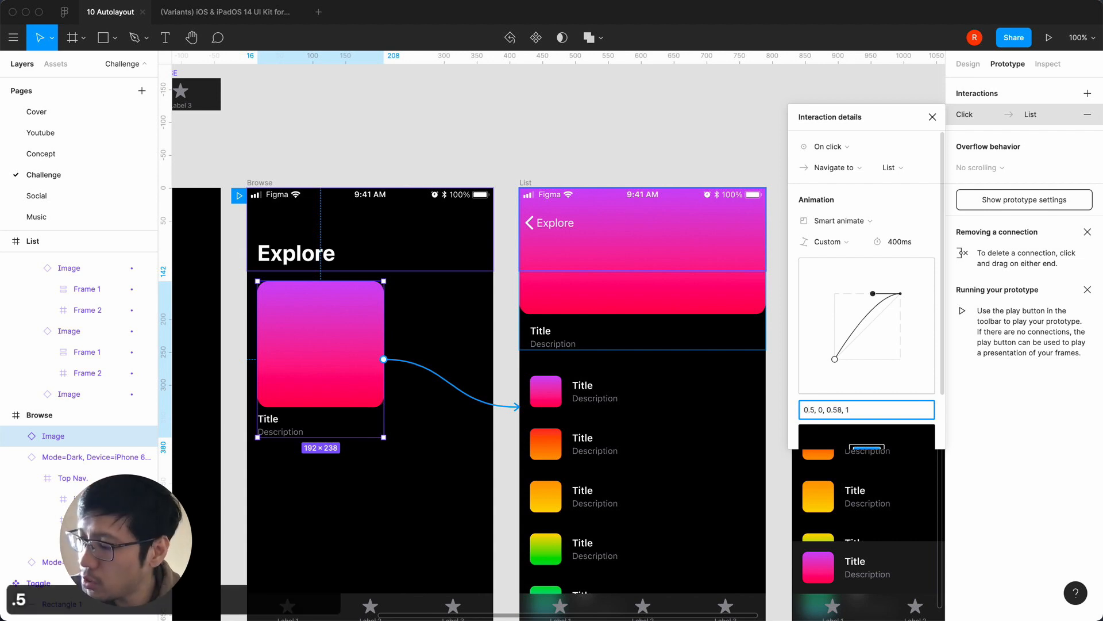
key(Right)
key(Right)
key(Right)
key(BackSpace)
text(1)
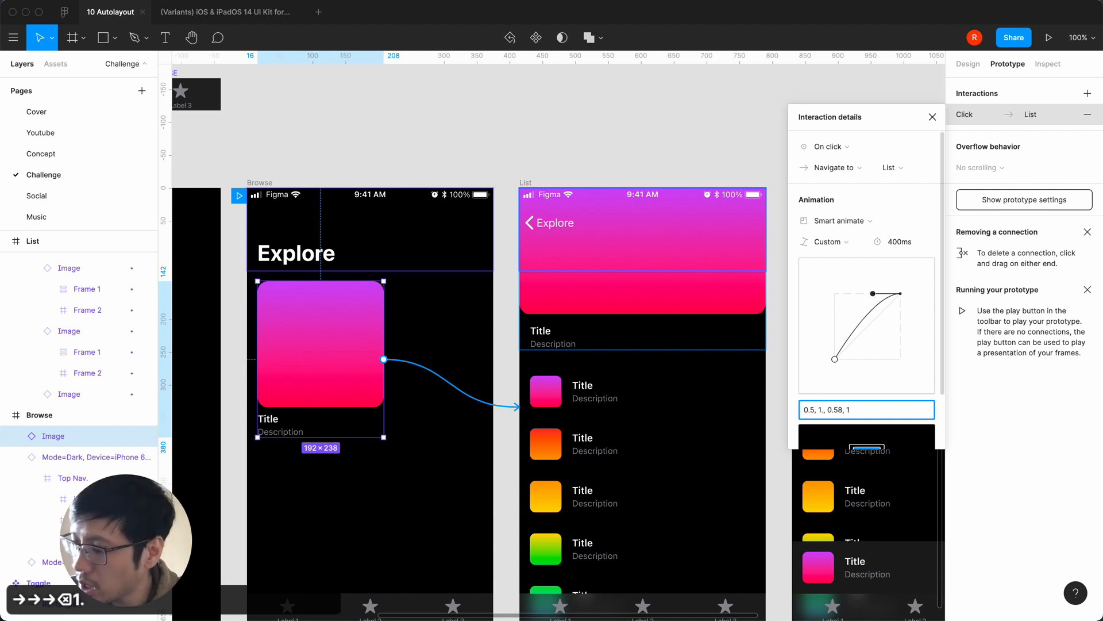
text(.15)
key(Right)
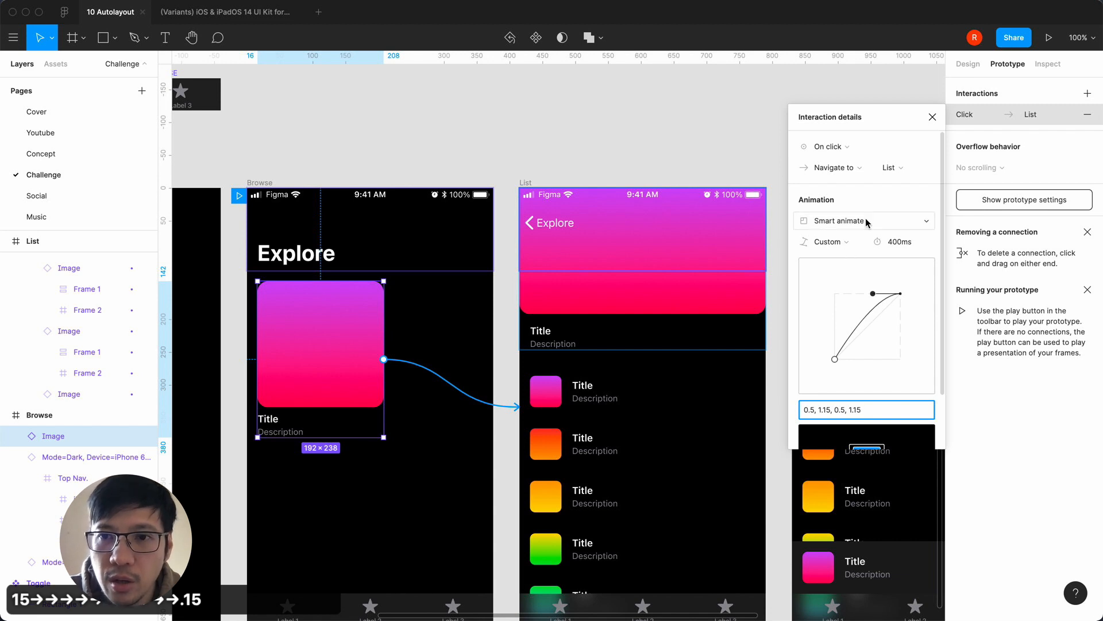
drag(884, 113, 860, 83)
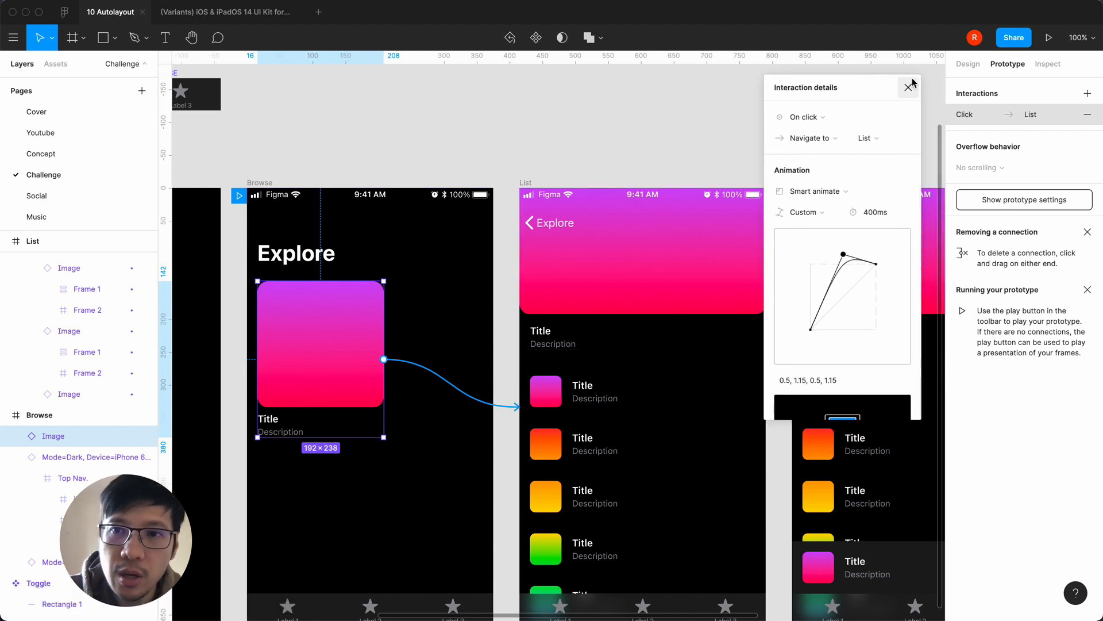
Copy the custom easing curve values and close the interaction details
click(807, 381)
key(super+a)
key(super+c)
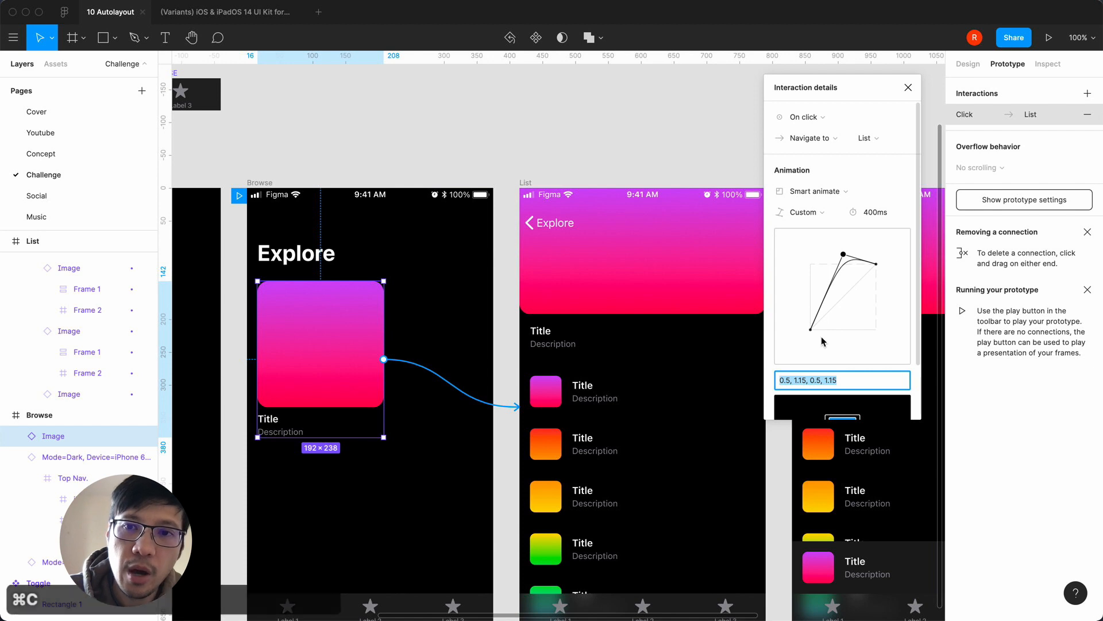
click(908, 87)
click(713, 132)
Connect the first song row of the first List screen to the second List screen with an on-click Navigate to interaction
scroll(713, 132, right, 3)
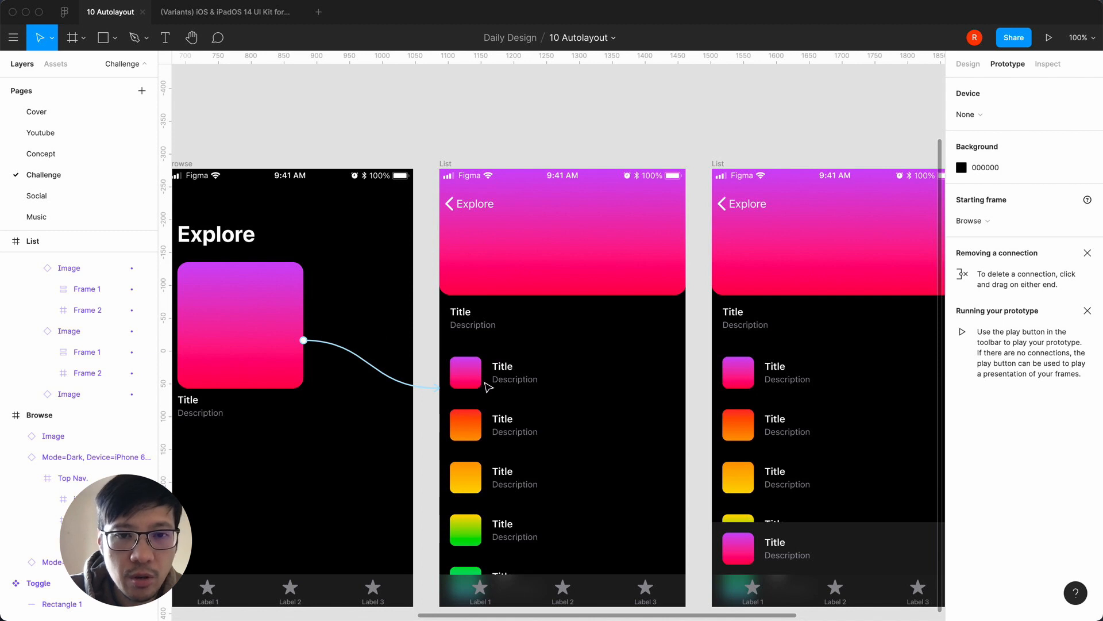
click(445, 163)
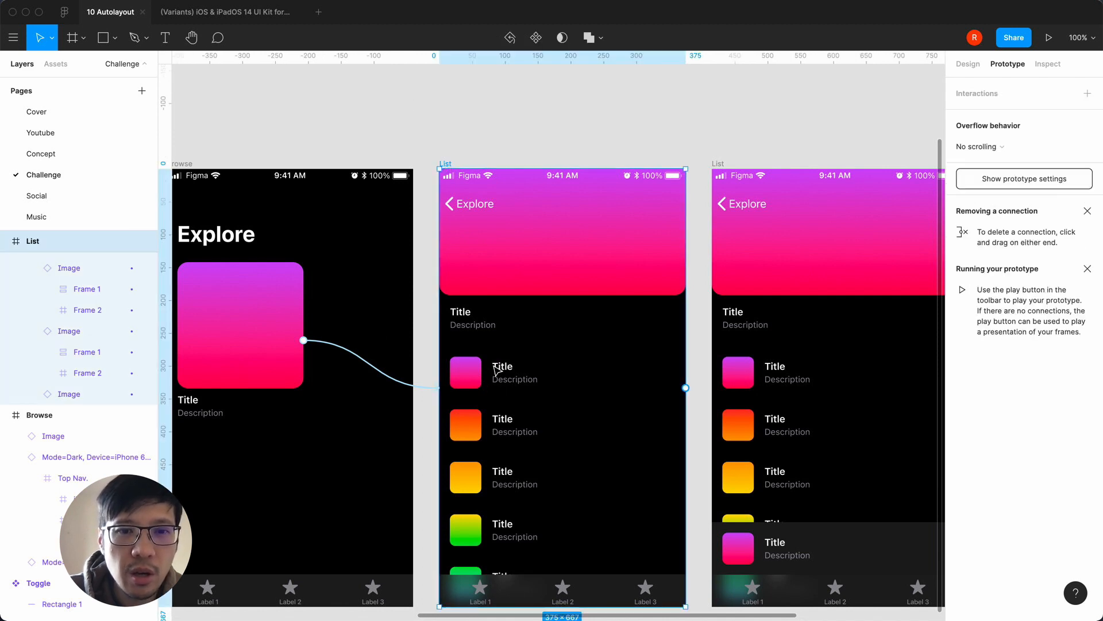
key(Escape)
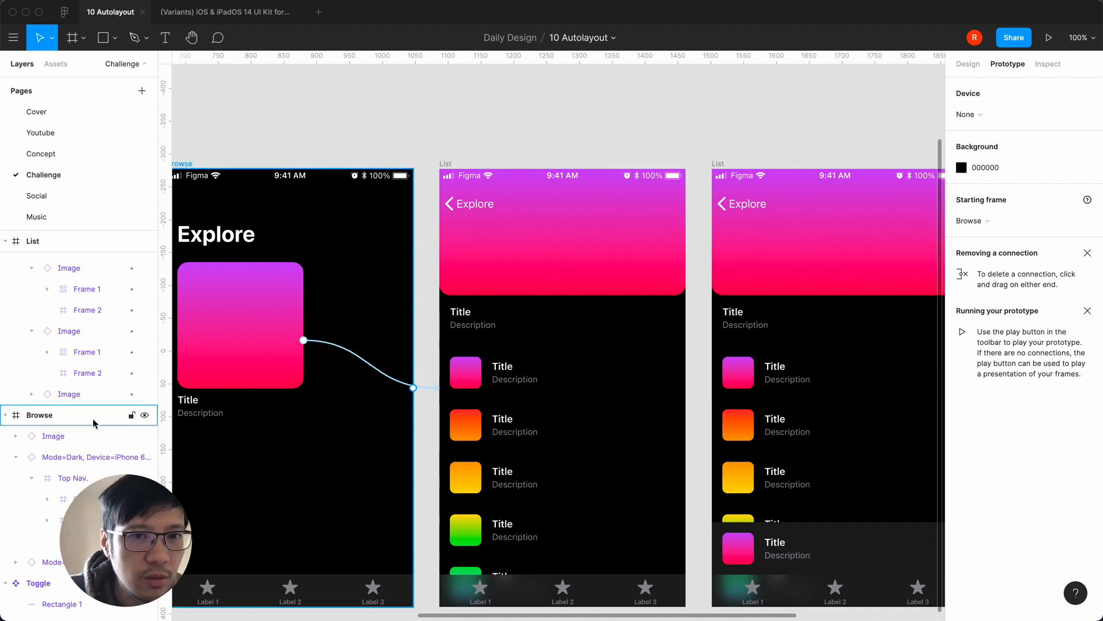
scroll(94, 423, up, 2)
scroll(87, 408, up, 4)
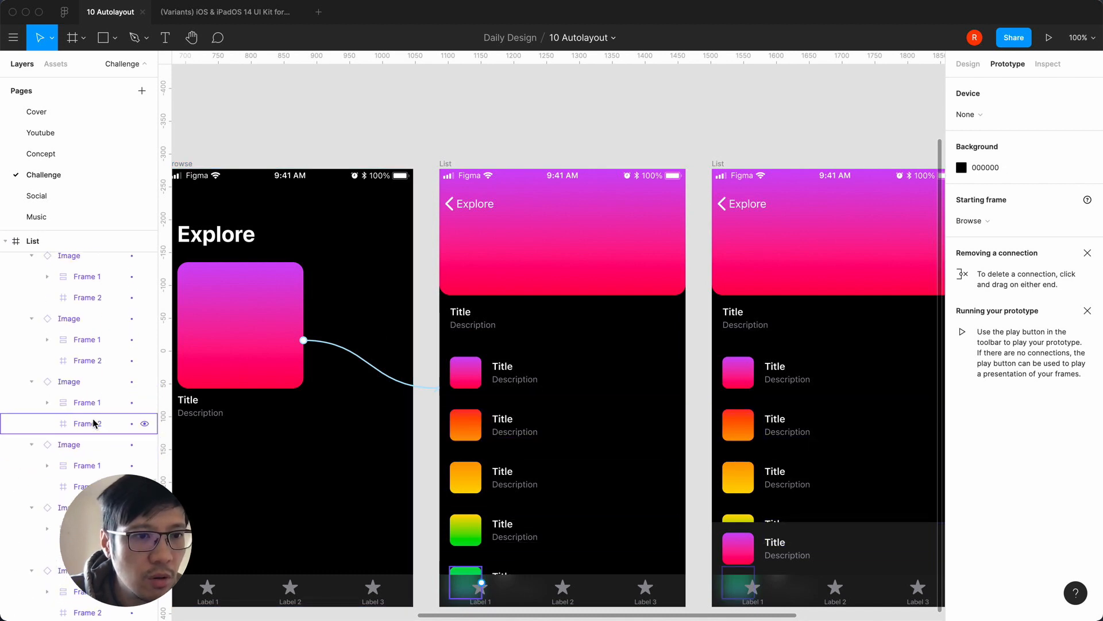
scroll(80, 368, up, 4)
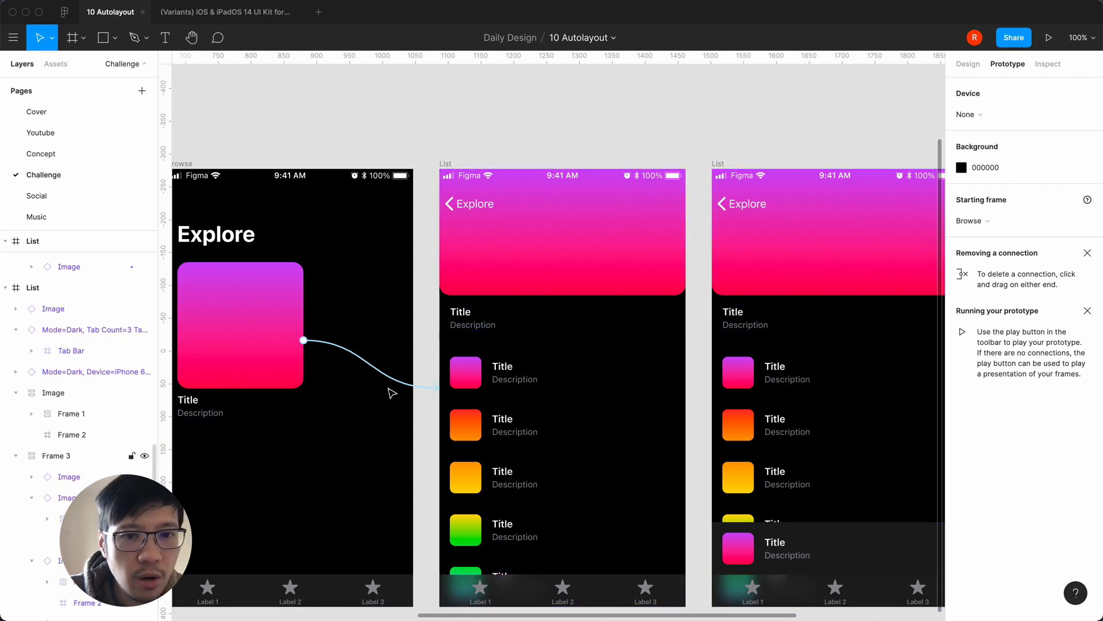
click(565, 379)
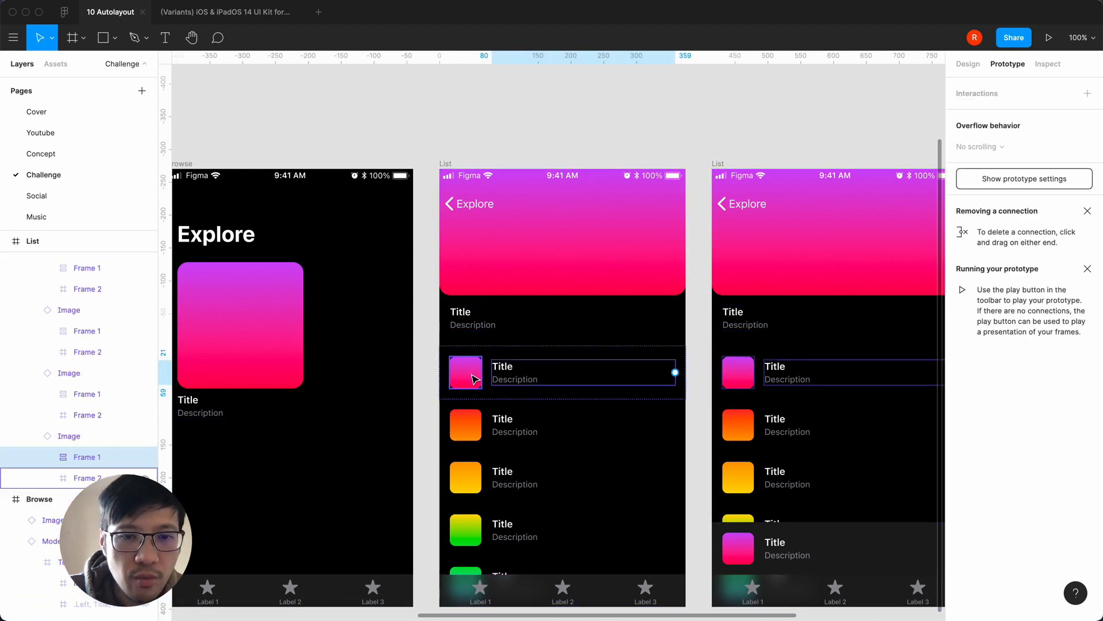
click(504, 358)
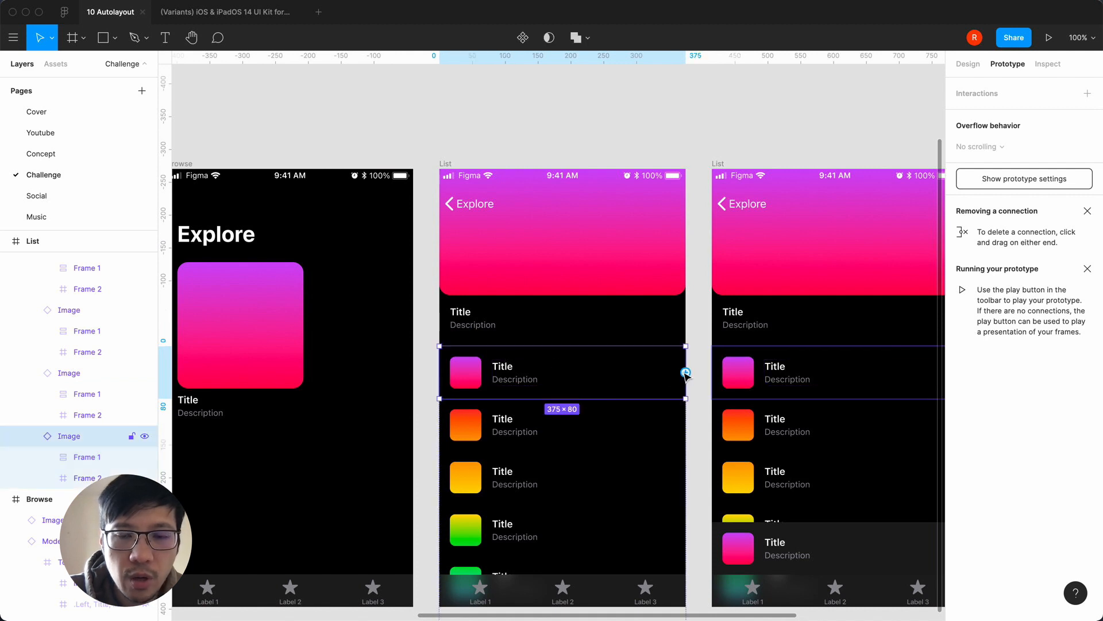
drag(685, 372, 782, 403)
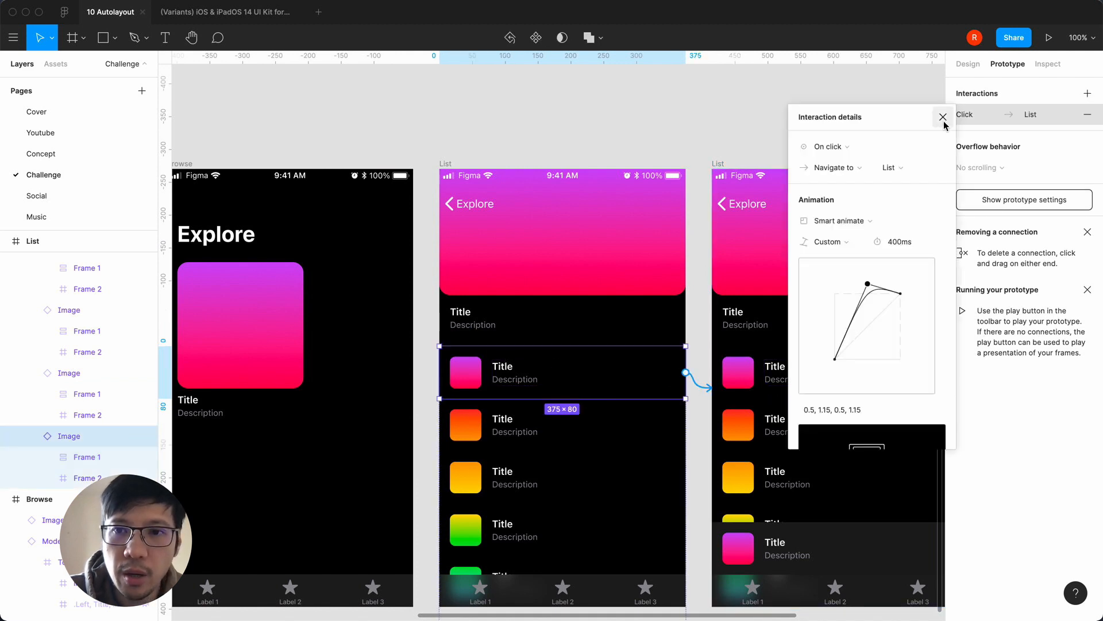
click(893, 247)
click(894, 244)
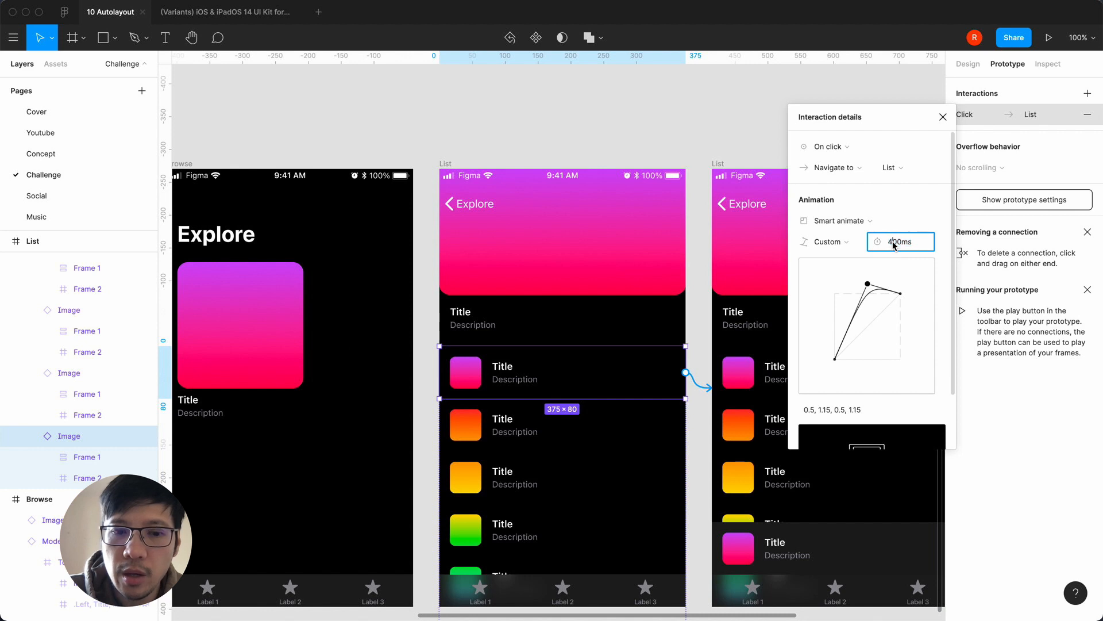
click(943, 117)
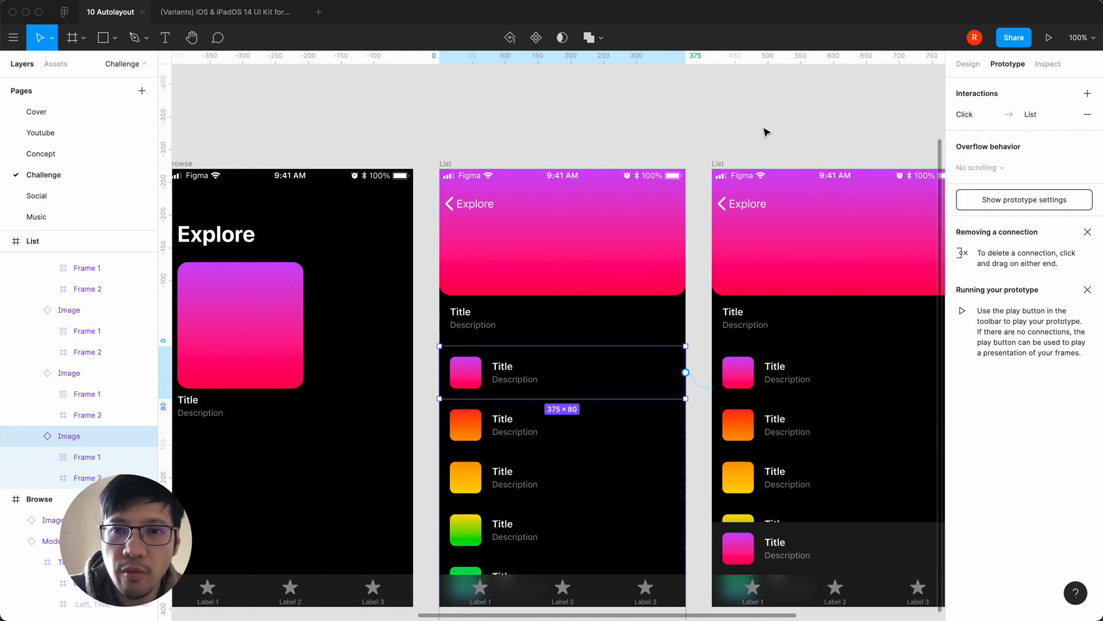
Connect the mini player above the tab bar on the second List screen to the Detail screen with an on-click Navigate to interaction
click(763, 129)
scroll(765, 130, right, 3)
scroll(765, 130, right, 3)
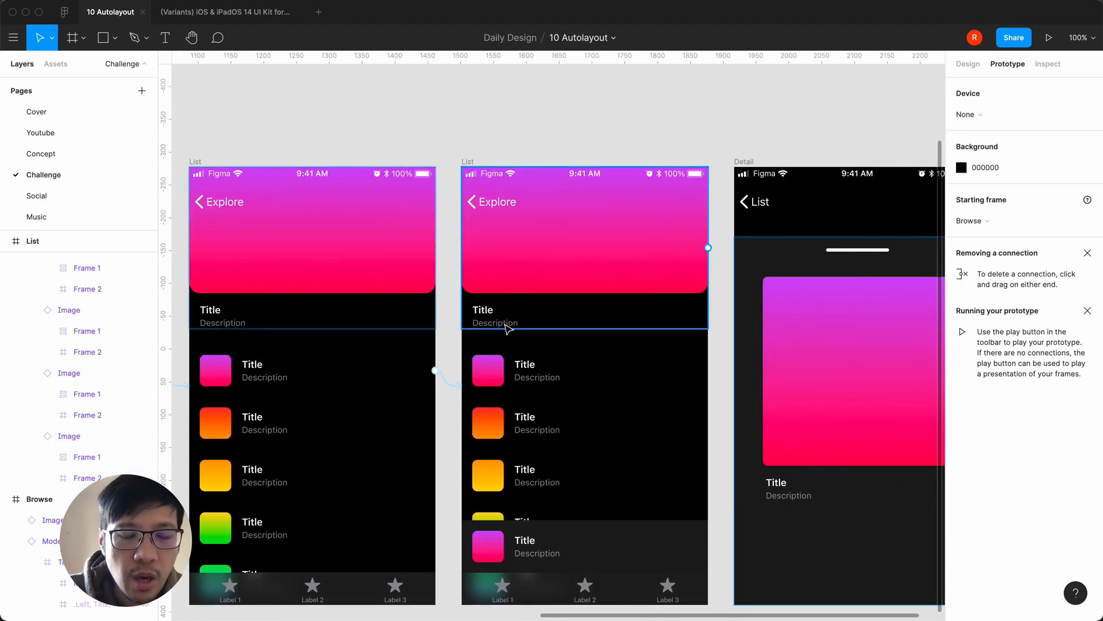
click(508, 329)
scroll(508, 328, down, 2)
click(547, 470)
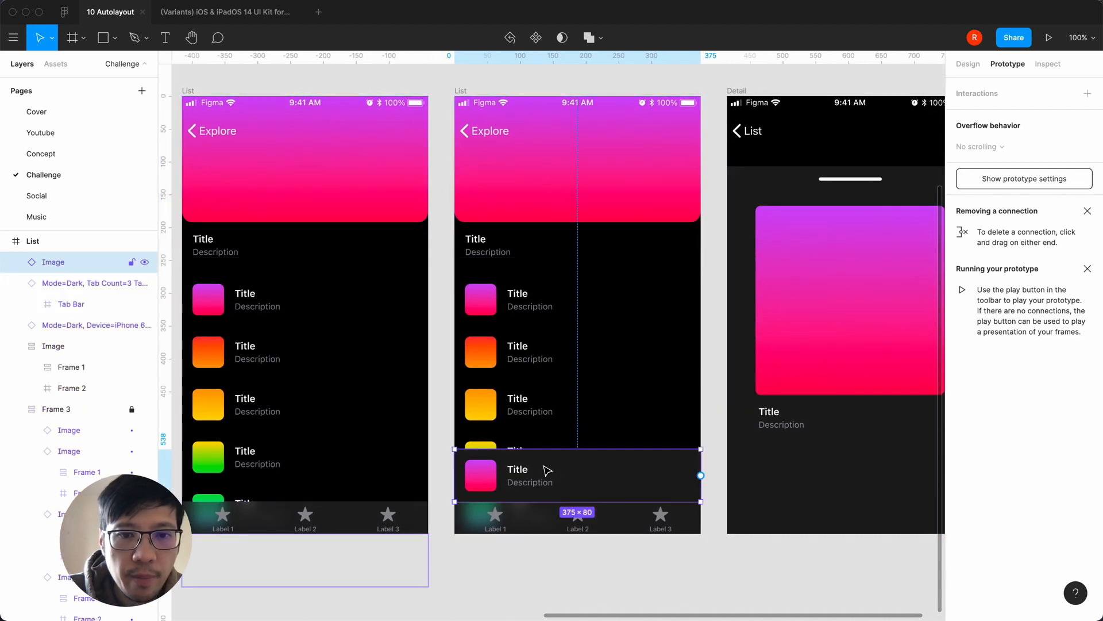
drag(700, 475, 787, 480)
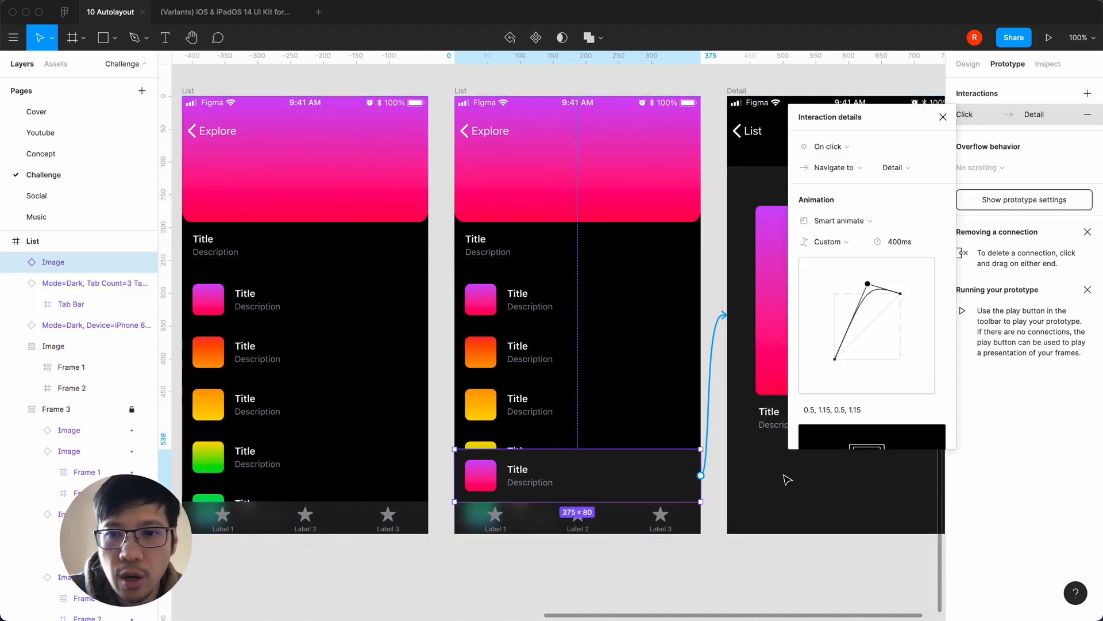
click(943, 117)
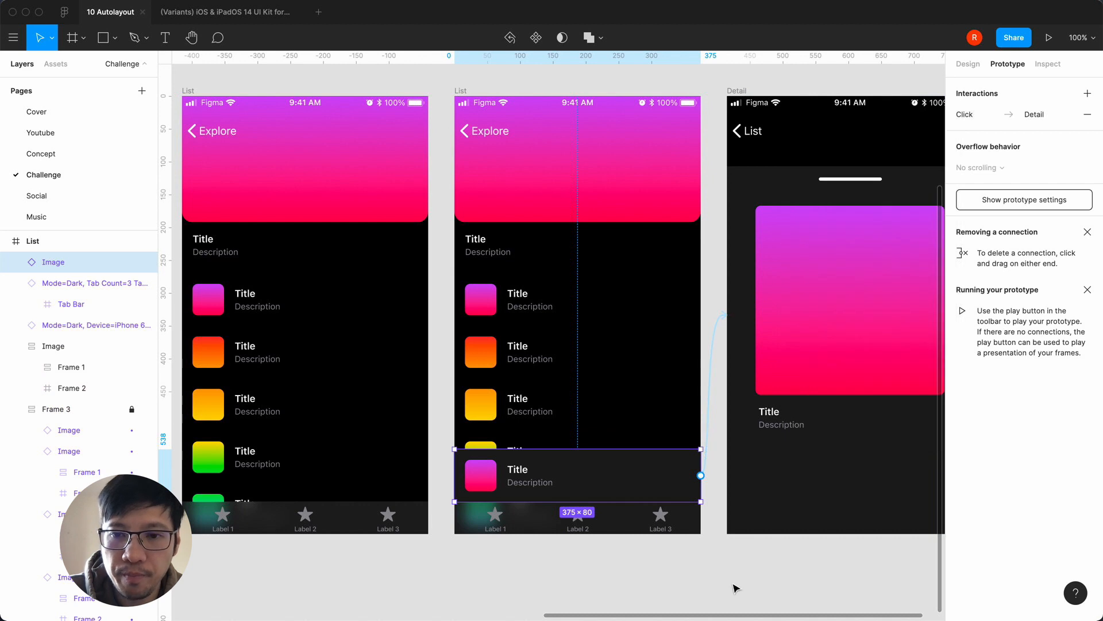
Connect the toggle bar on the Detail screen to the second List screen with an on-click Navigate to interaction using Smart animate
scroll(735, 586, right, 1)
click(819, 188)
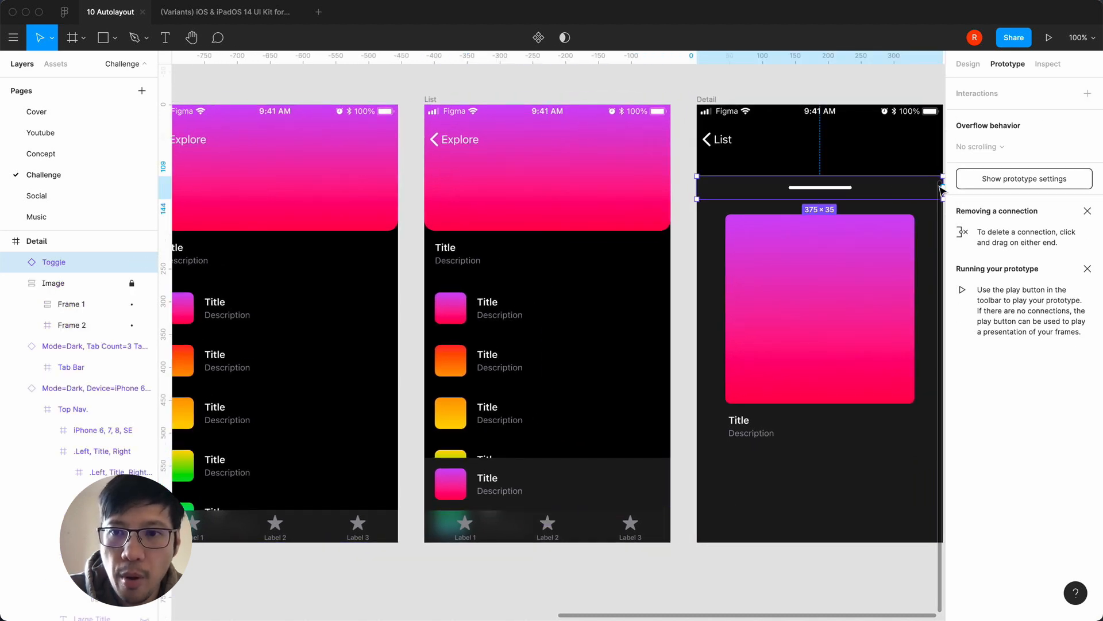
scroll(941, 190, right, 1)
drag(918, 183, 622, 229)
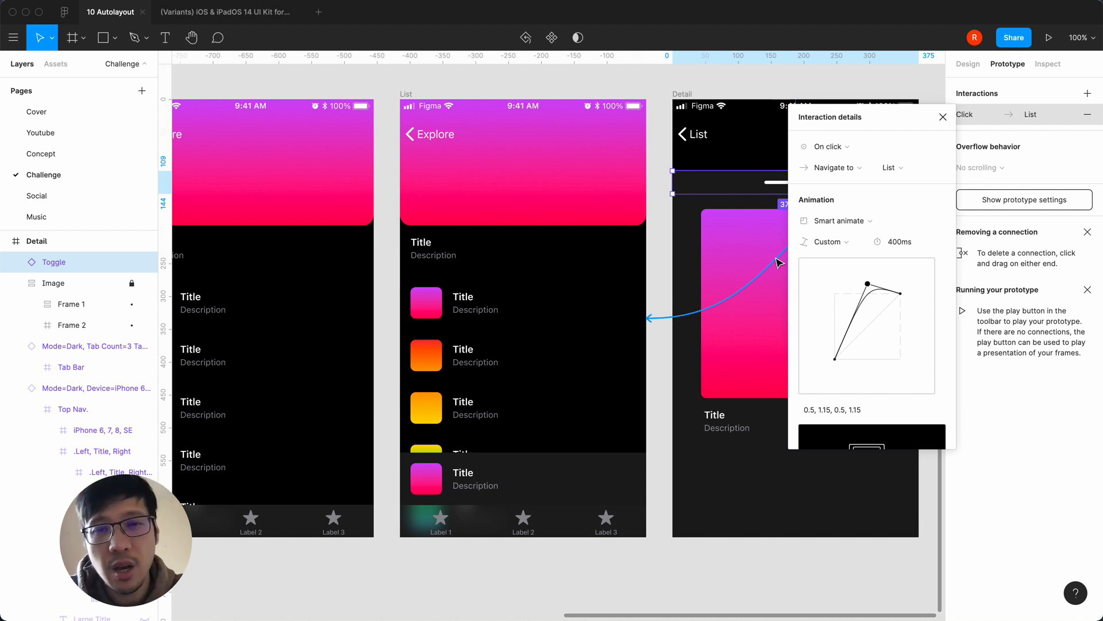
click(942, 117)
Connect the second song row of the second List screen to the first List screen with an on-click Navigate to interaction
click(438, 136)
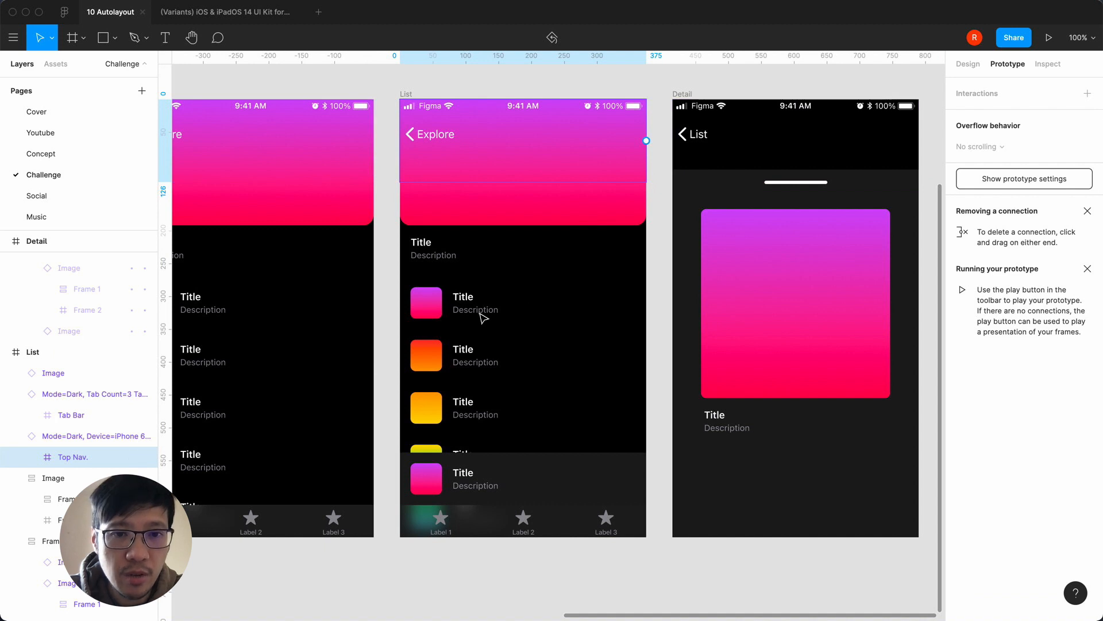
key(Escape)
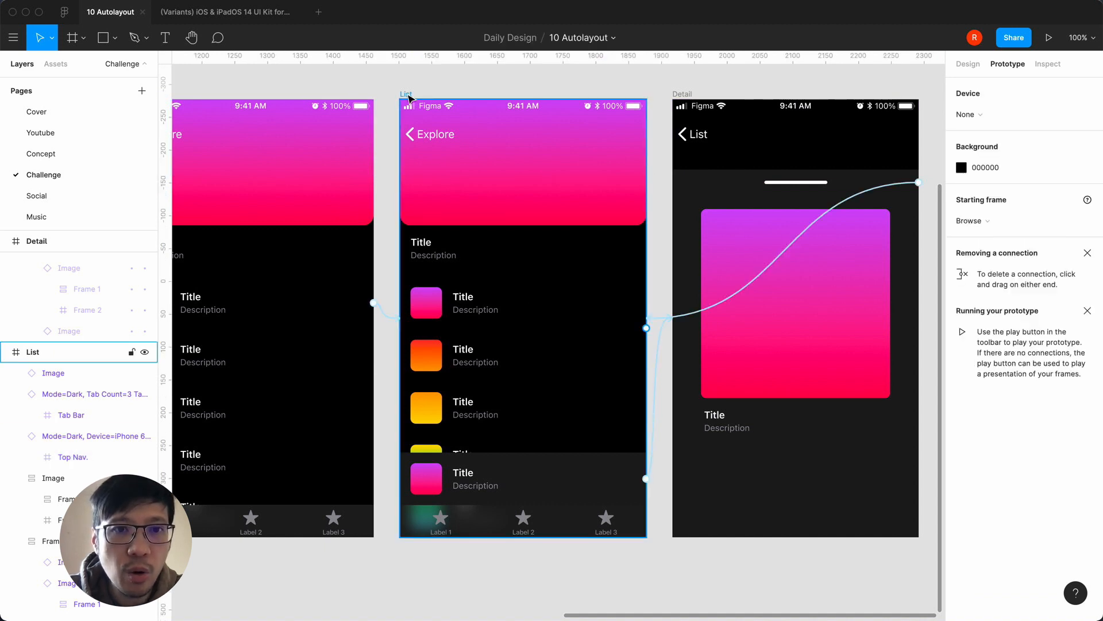
click(138, 352)
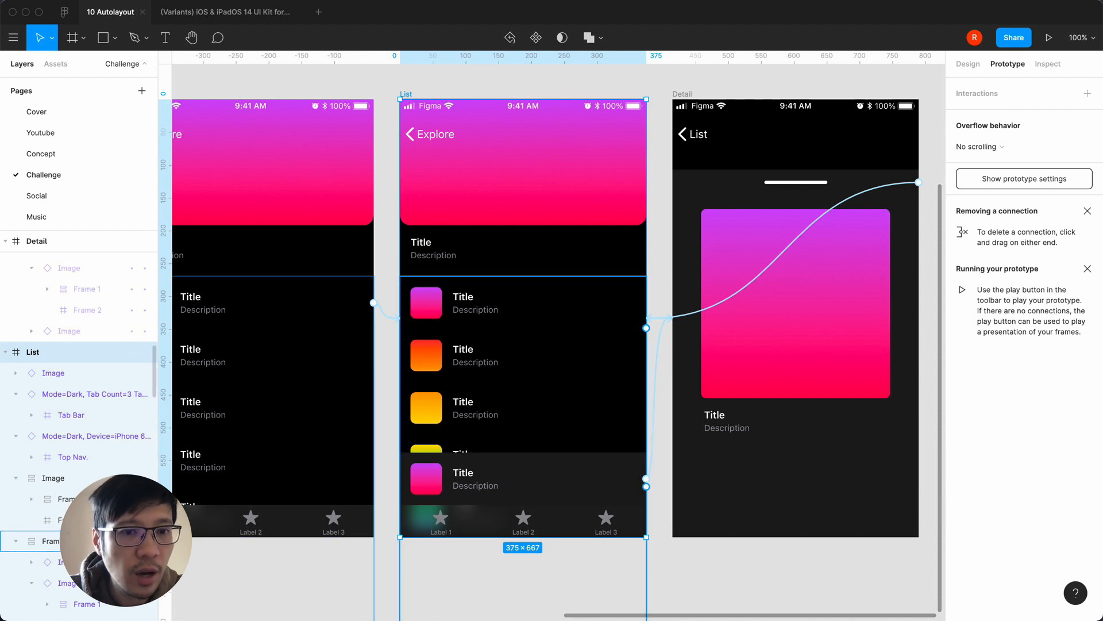
double_click(469, 353)
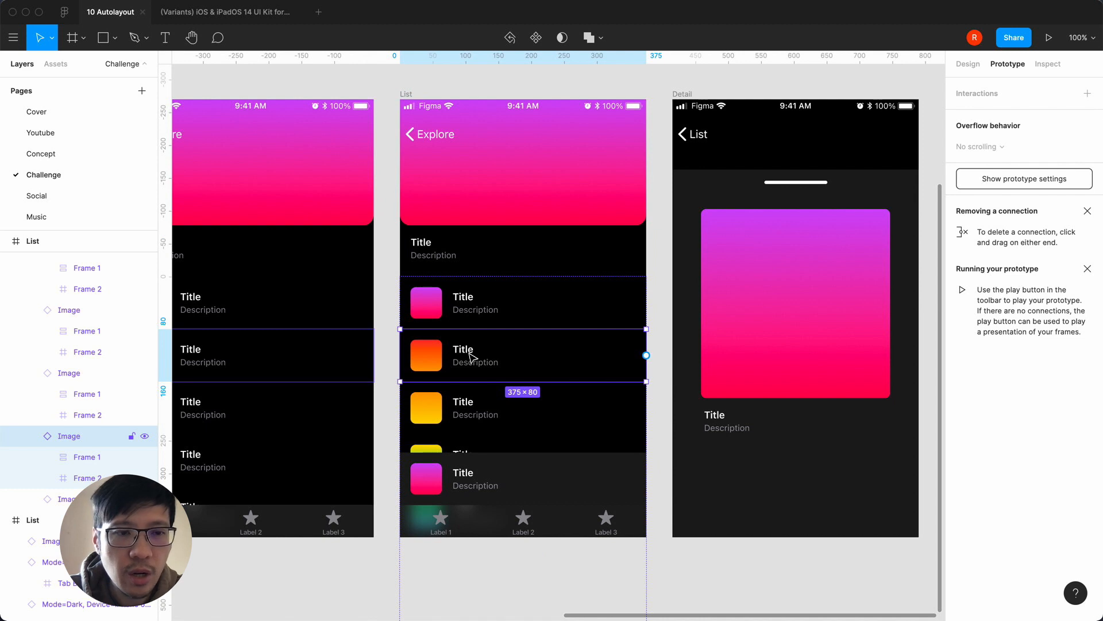
scroll(470, 353, left, 3)
scroll(470, 353, down, 1)
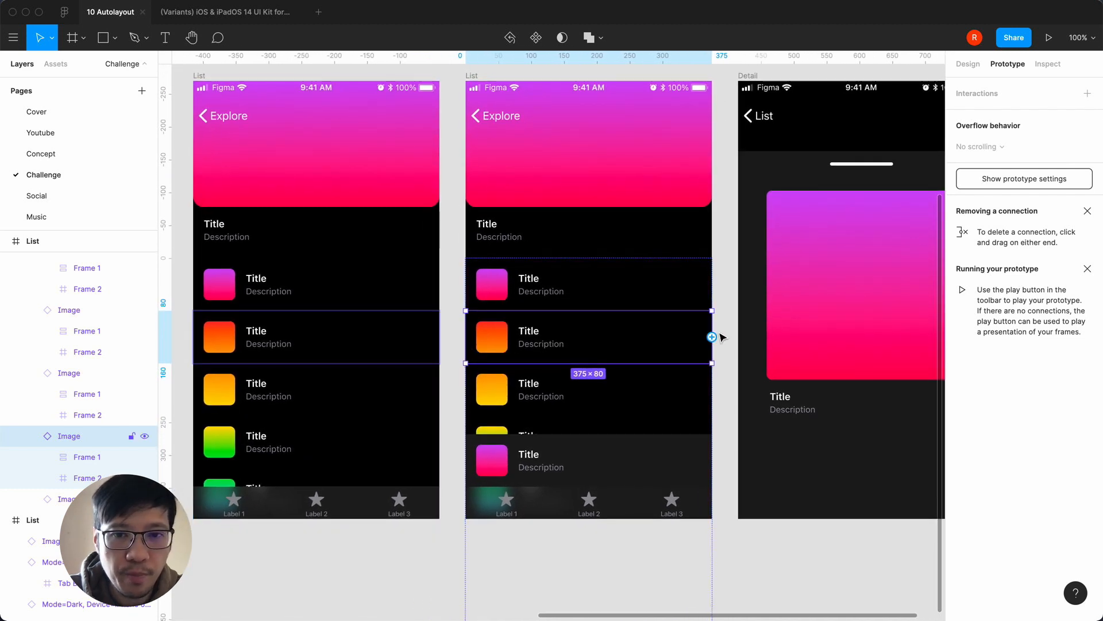
drag(712, 336, 406, 351)
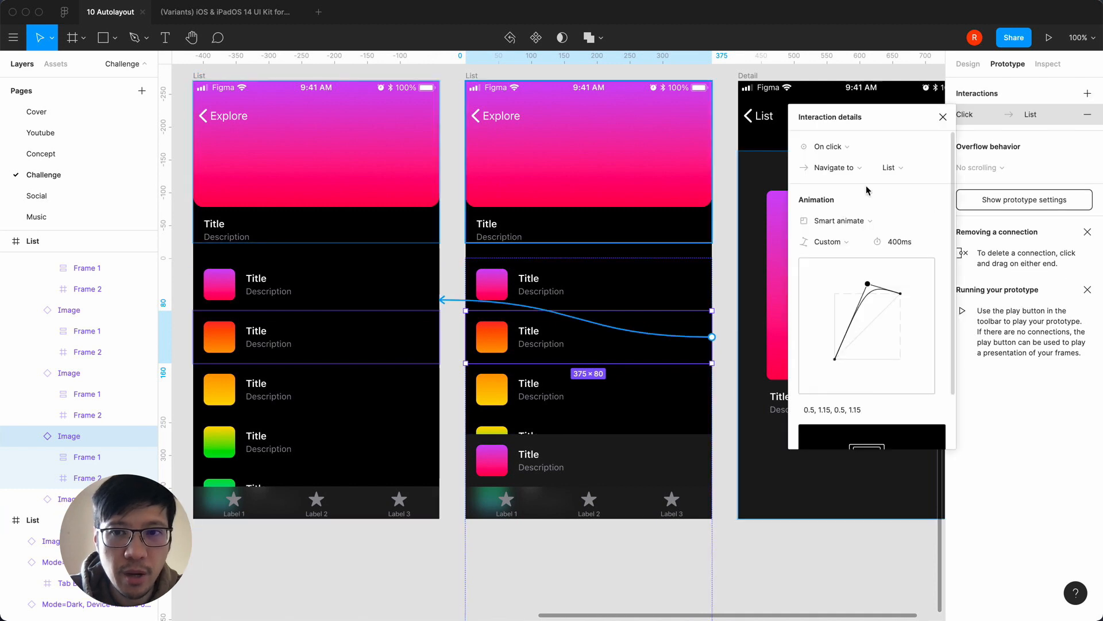
click(943, 116)
Connect the Explore back button on the second List screen to the first List screen with an on-click Navigate to interaction
scroll(639, 350, left, 4)
scroll(640, 350, down, 1)
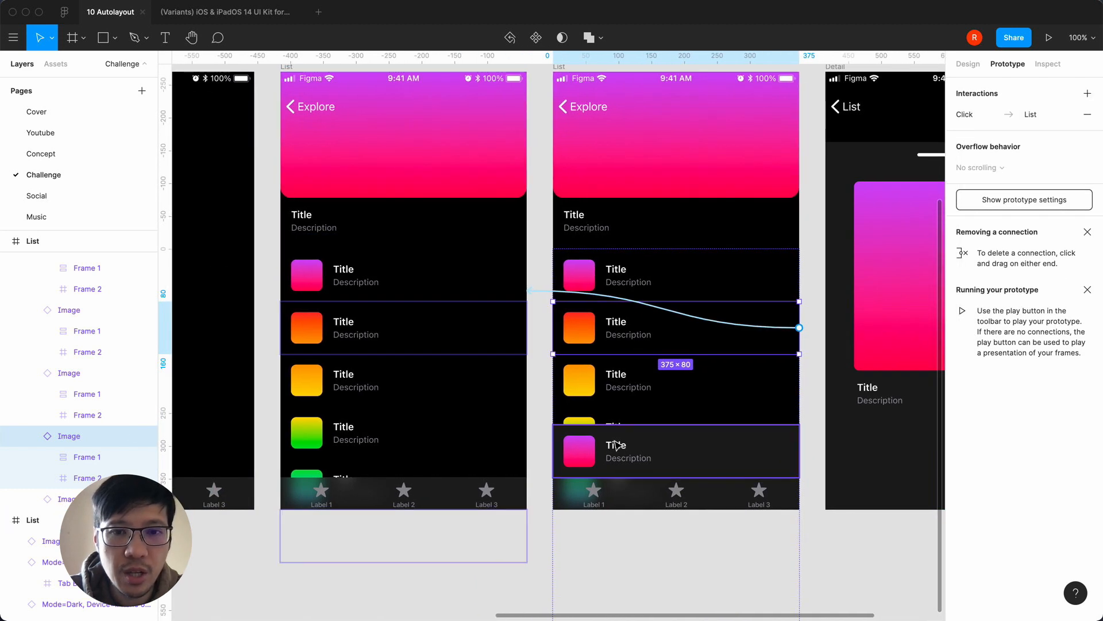
scroll(583, 181, up, 3)
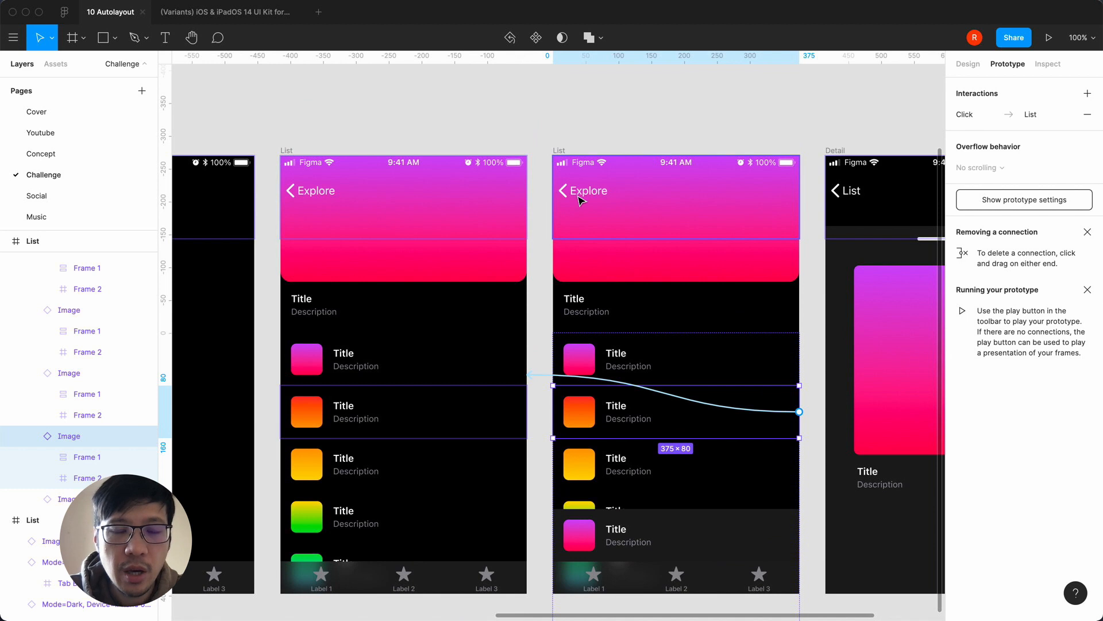
click(579, 194)
click(595, 196)
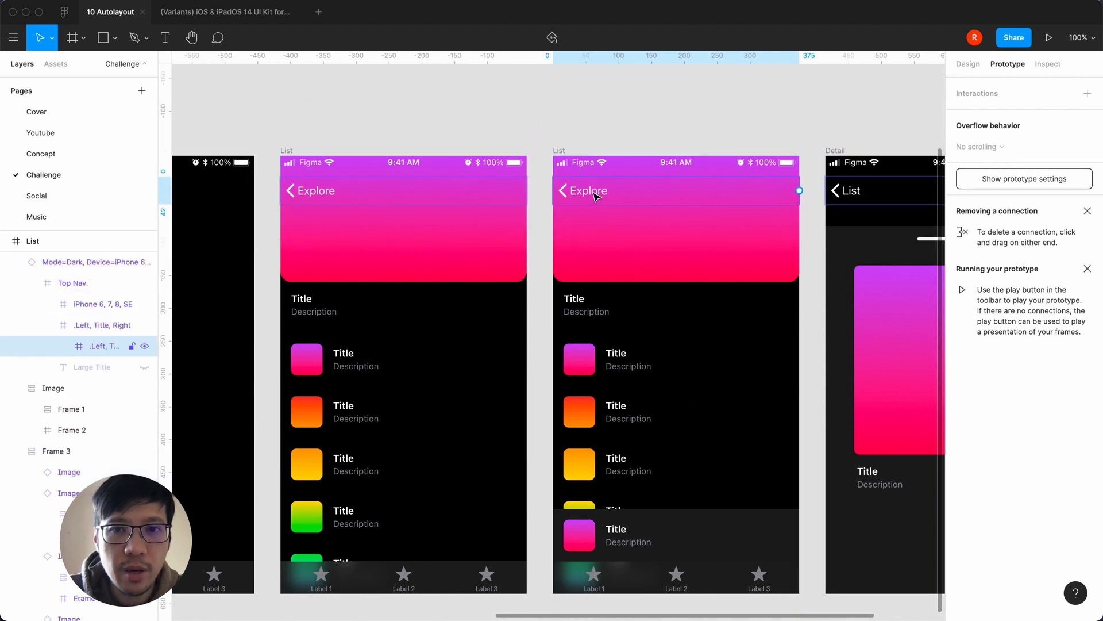
click(590, 194)
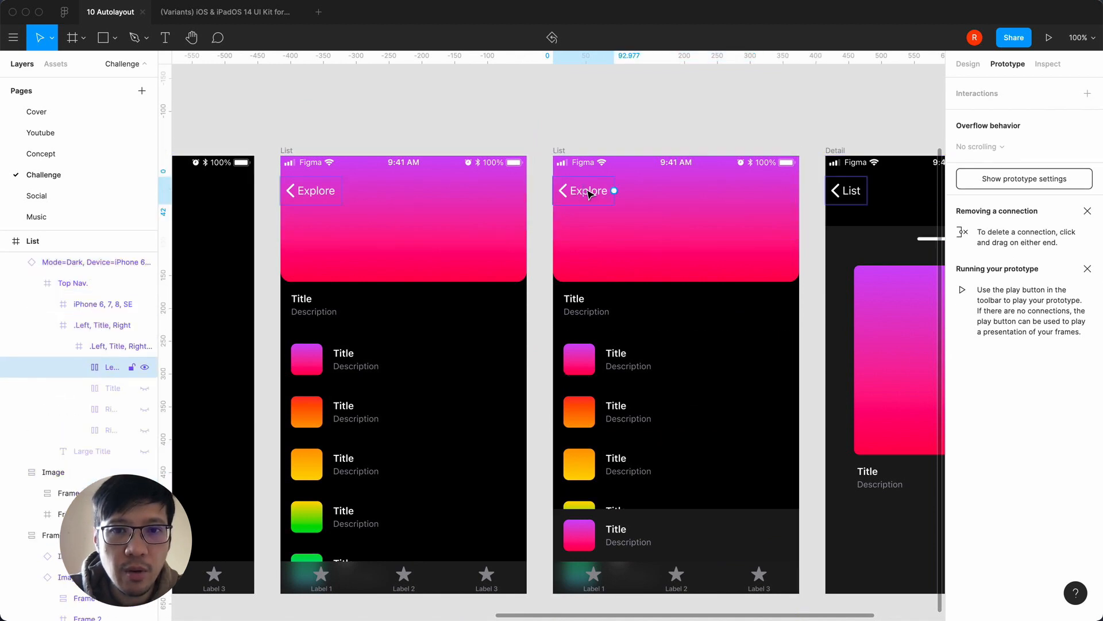
drag(615, 190, 370, 212)
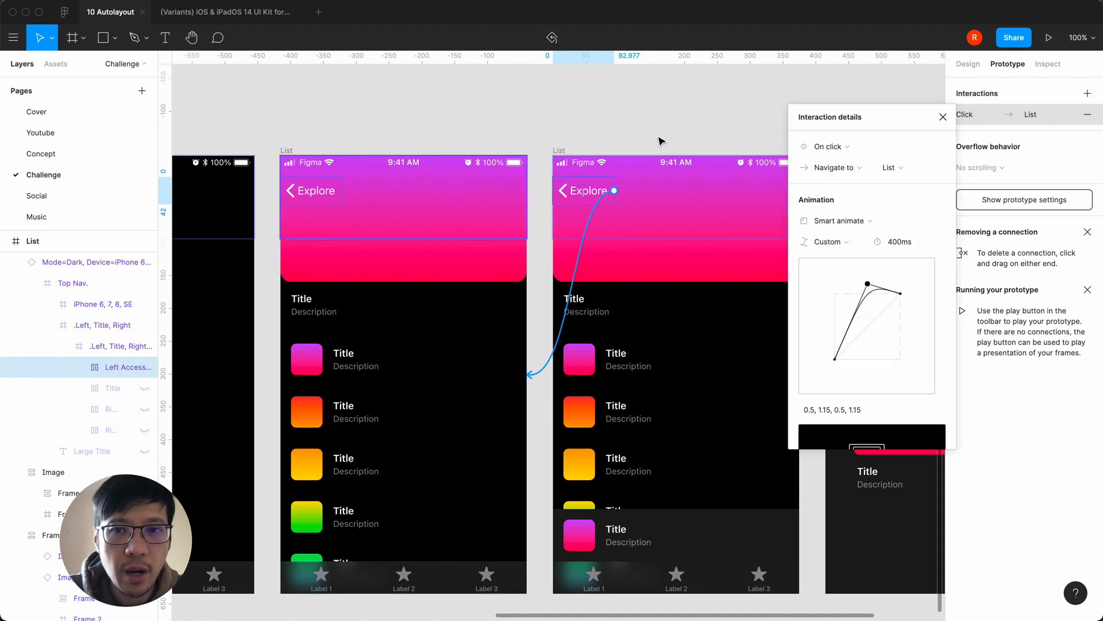
click(943, 117)
click(652, 108)
Connect the Explore back button on the first List screen to the Browse screen with an on-click Navigate to interaction
scroll(633, 150, left, 2)
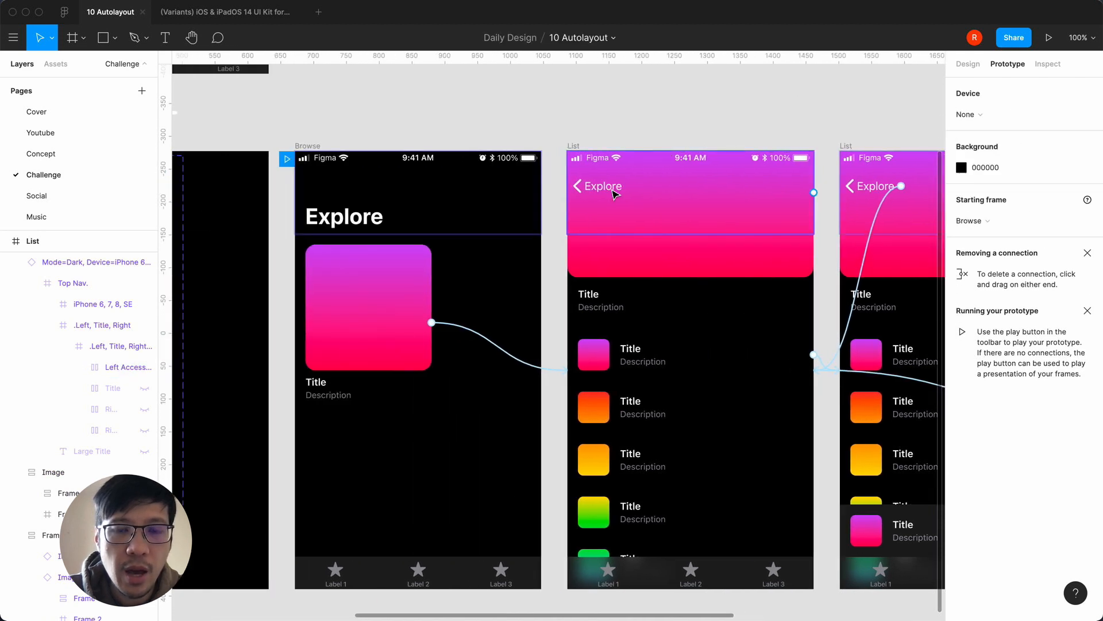
click(614, 195)
double_click(613, 194)
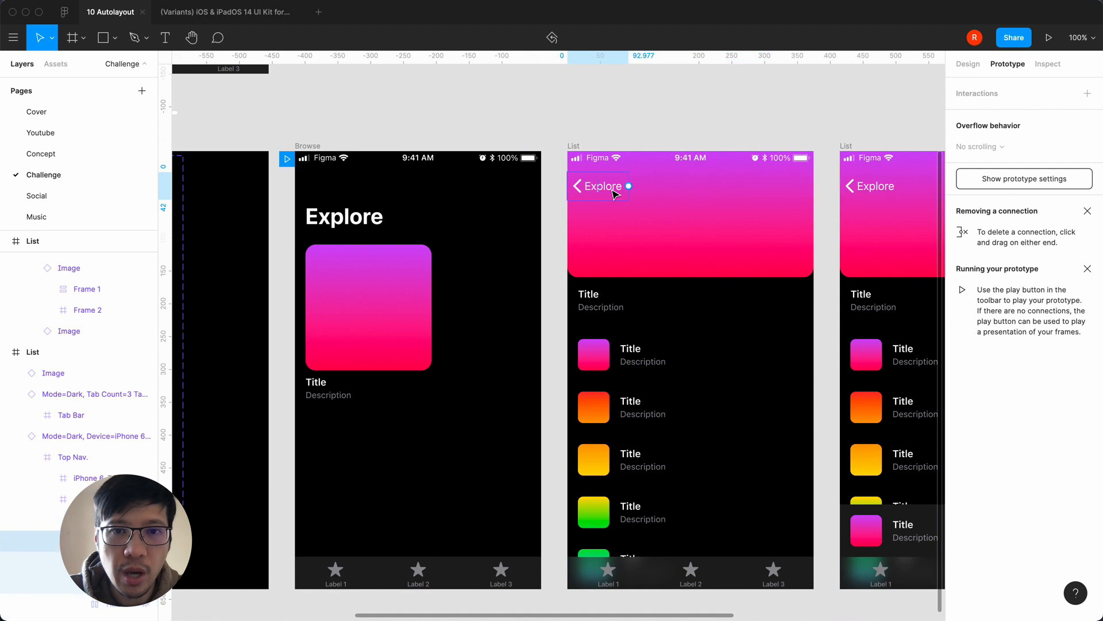
drag(629, 186, 339, 199)
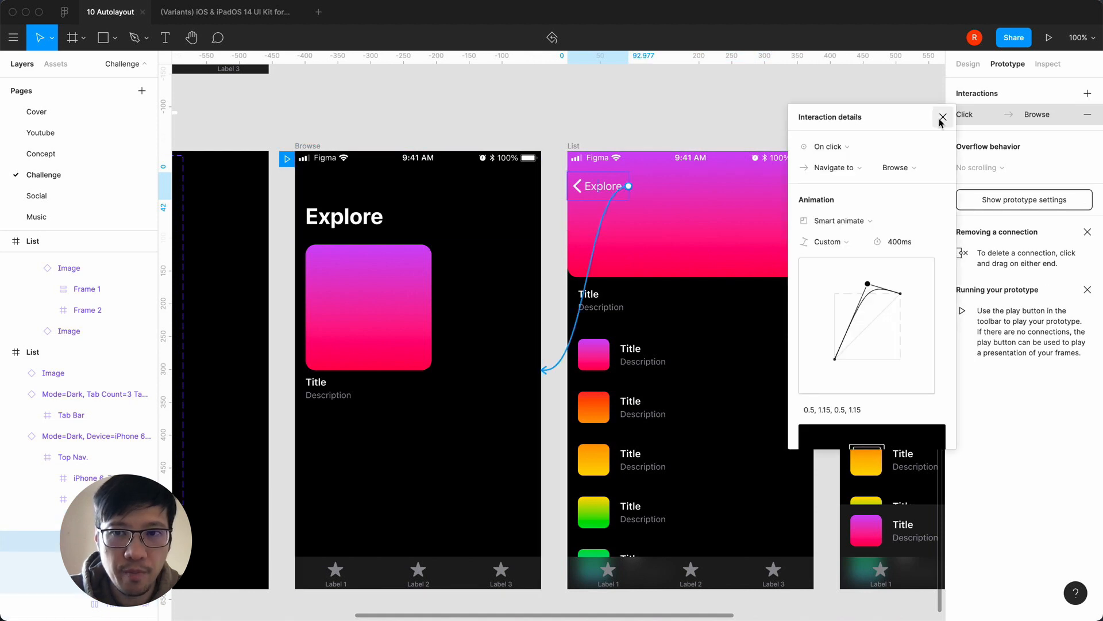
click(763, 123)
Play the prototype and test the path from the Browse album through the first song row and mini player to Detail
key(minus)
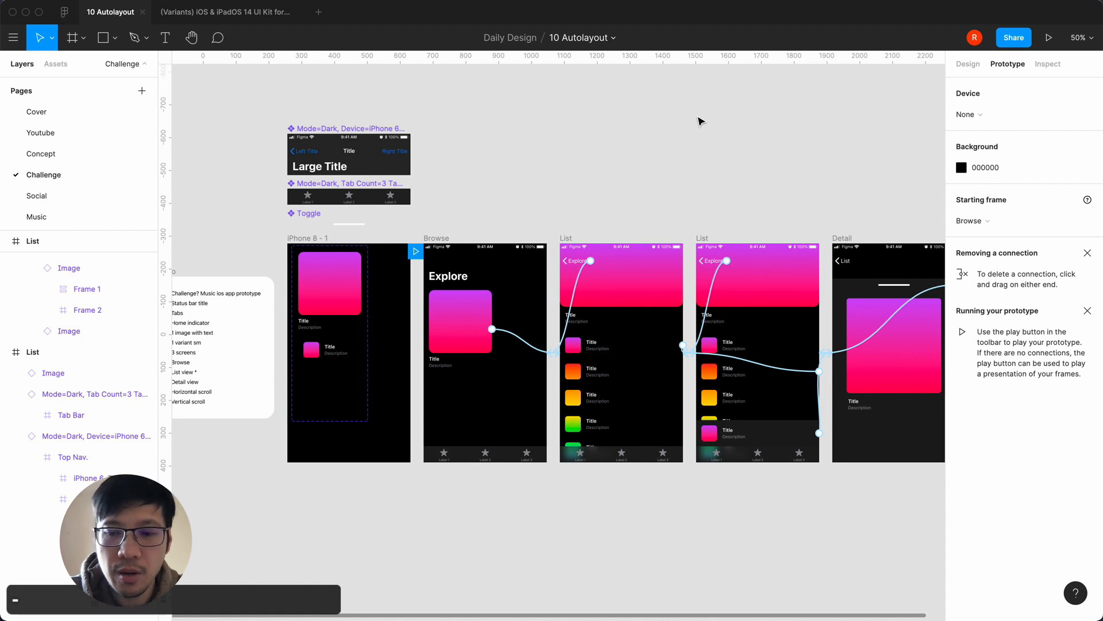
scroll(700, 121, right, 3)
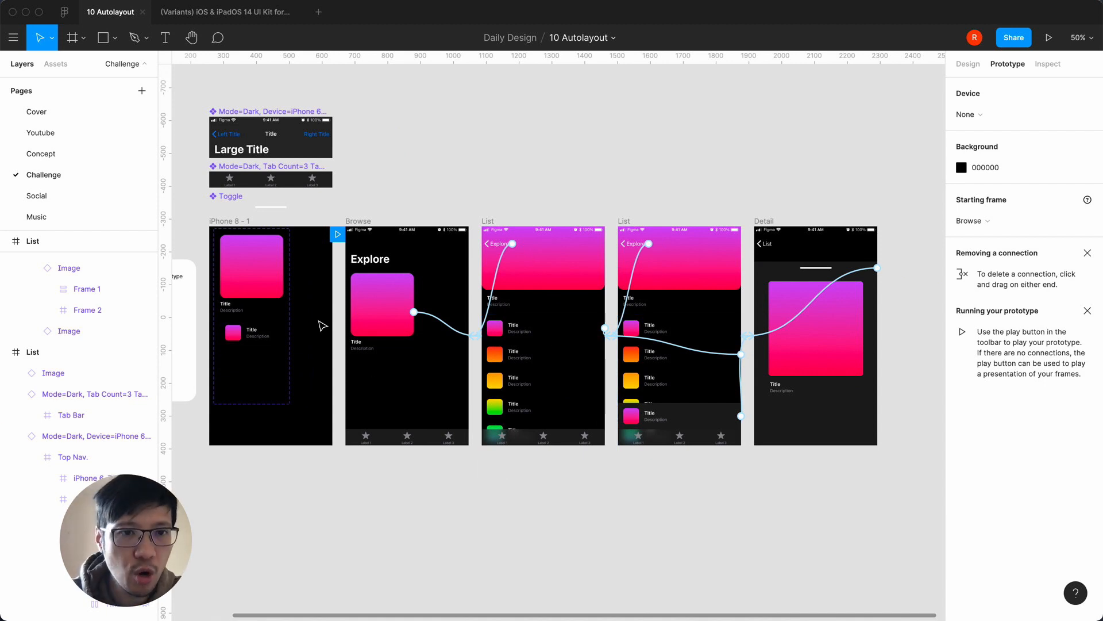
scroll(330, 322, left, 5)
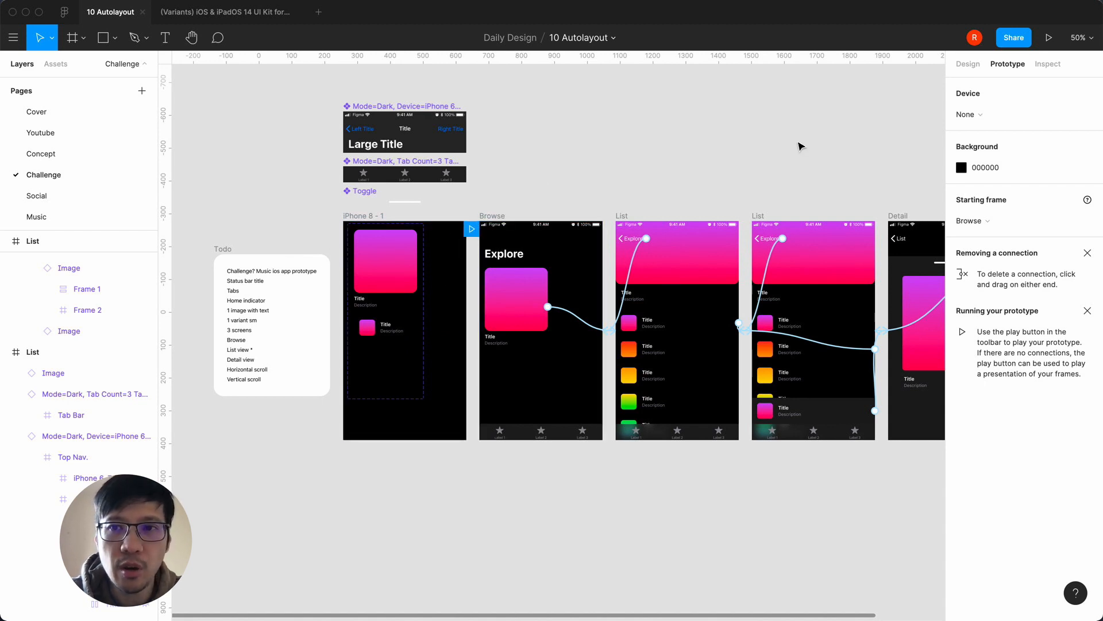
click(1048, 38)
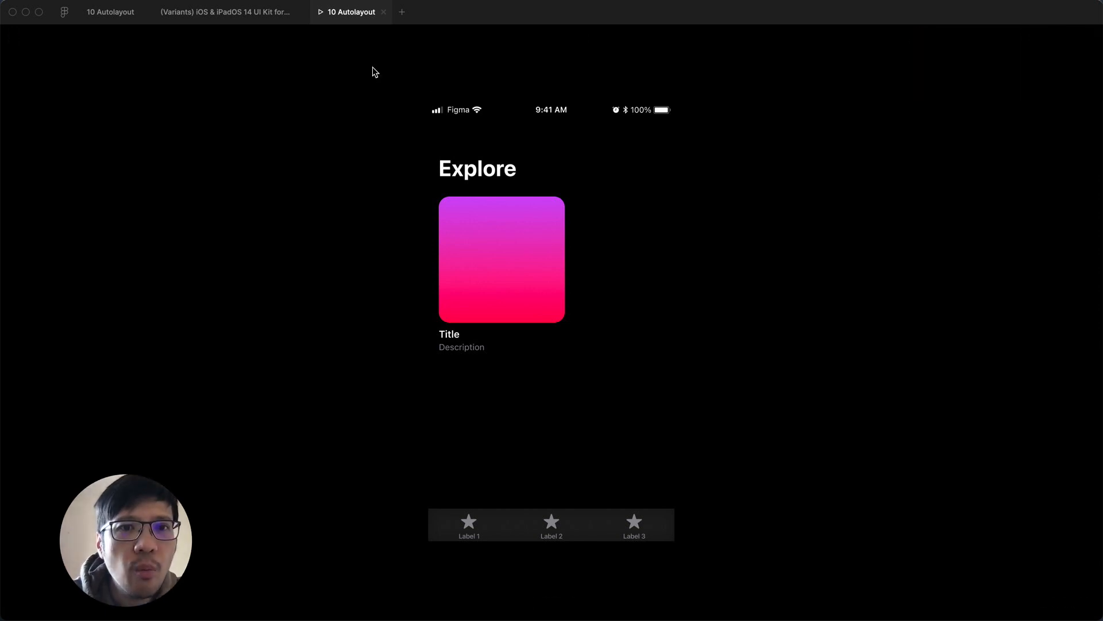
click(503, 256)
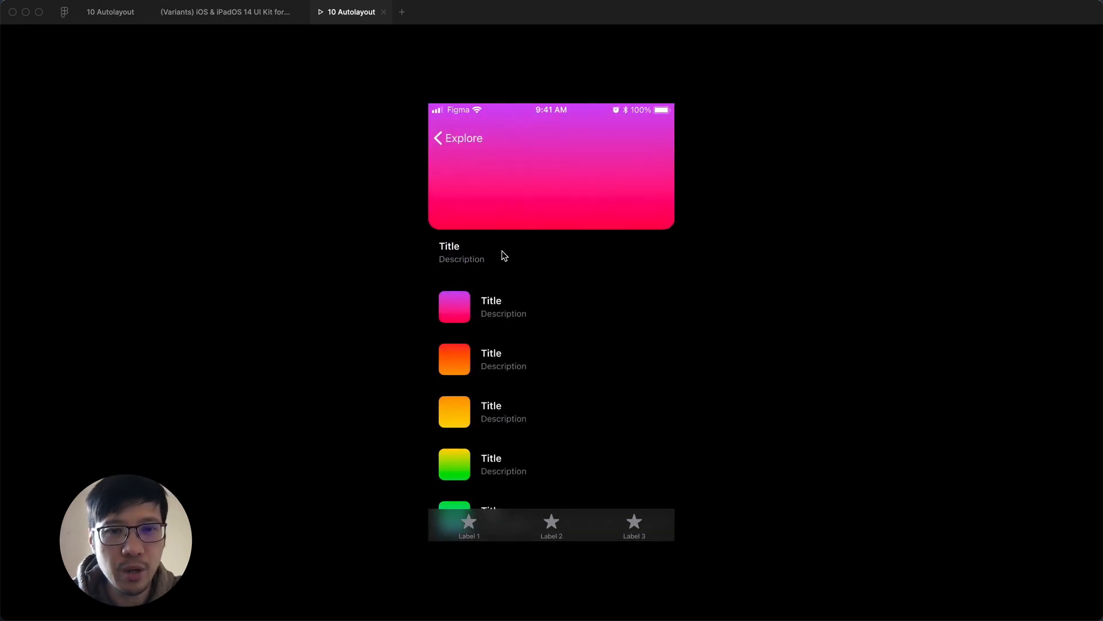
click(462, 306)
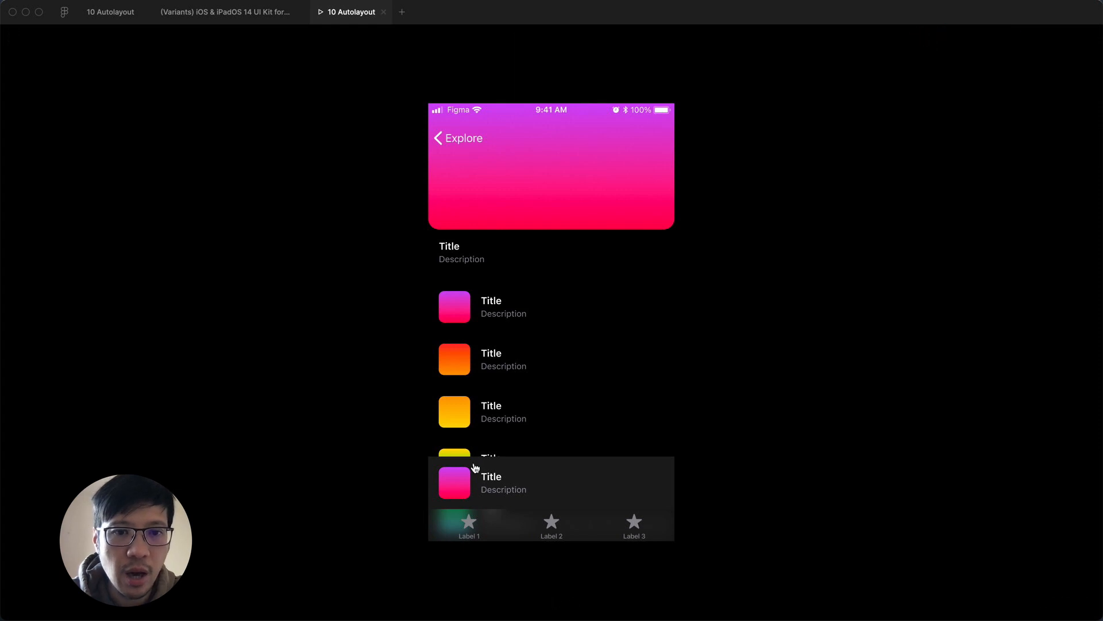
click(465, 489)
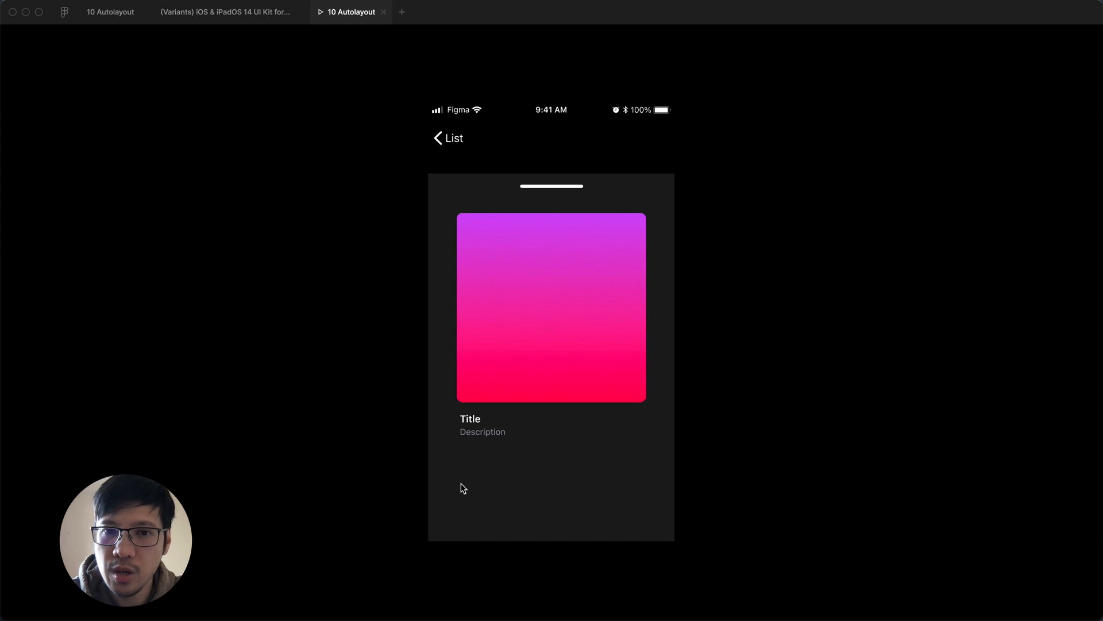
Test collapsing the Detail screen with its toggle bar and expanding it from the mini player several times, ending on the List screen
click(556, 185)
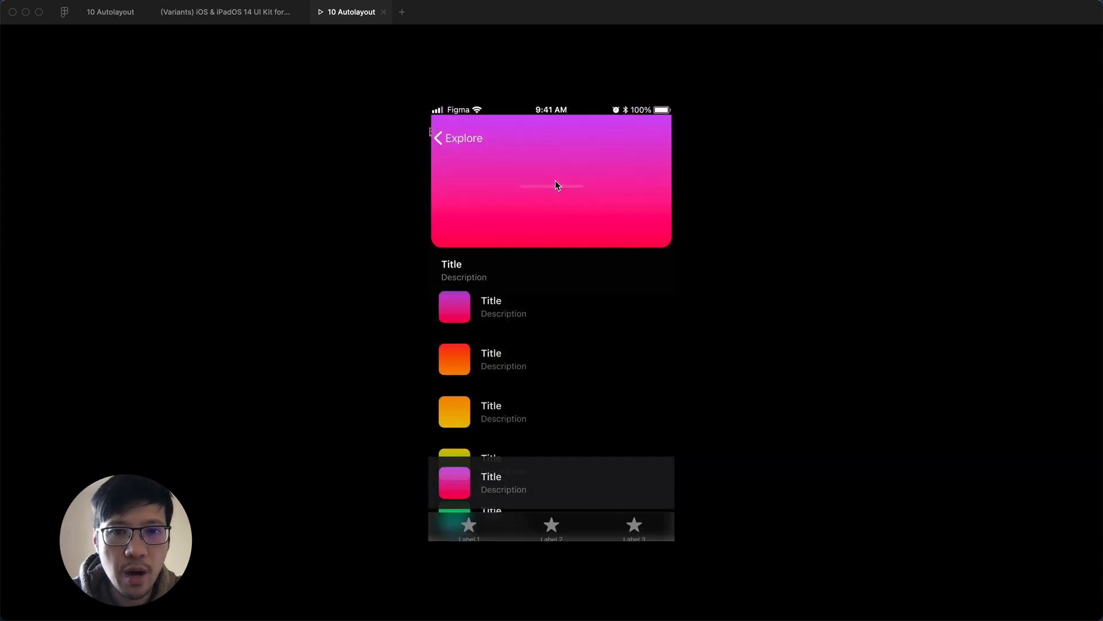
click(456, 484)
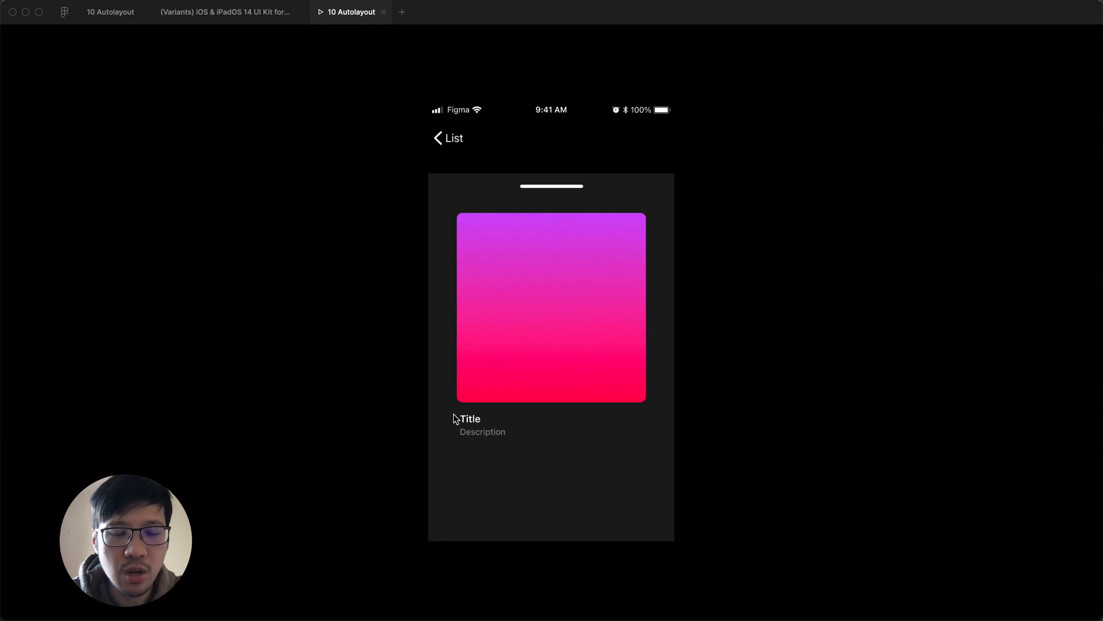
click(555, 188)
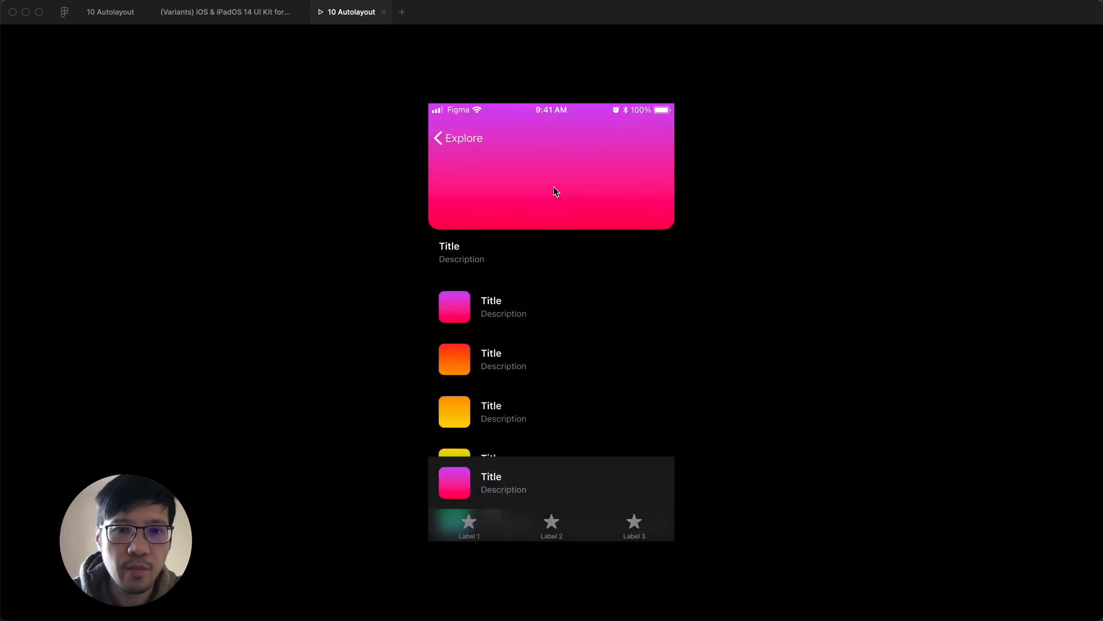
click(464, 486)
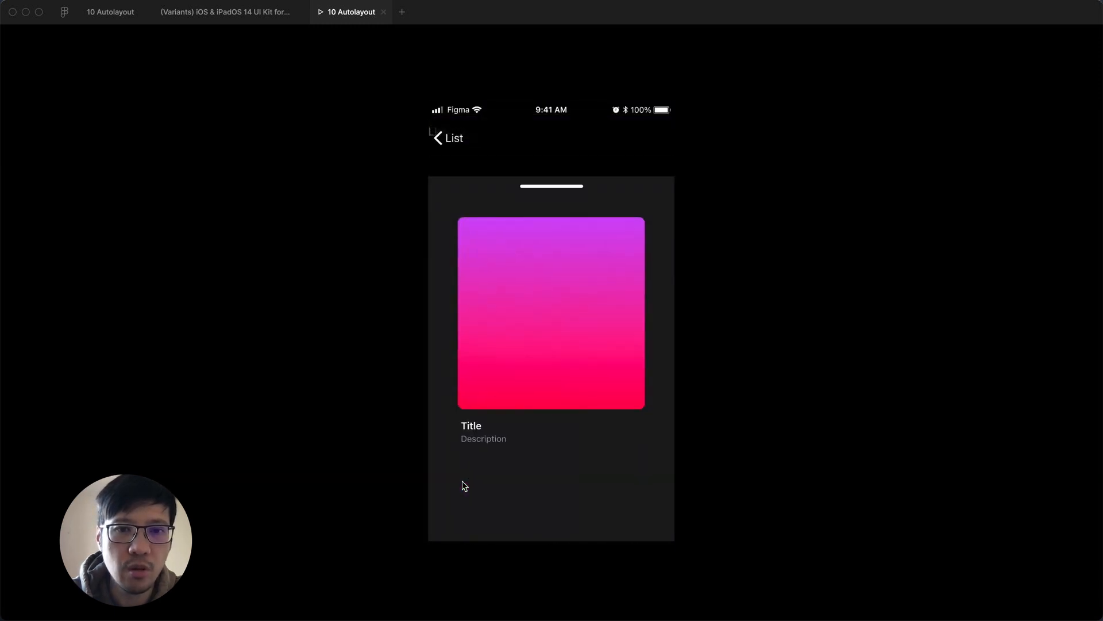
click(558, 189)
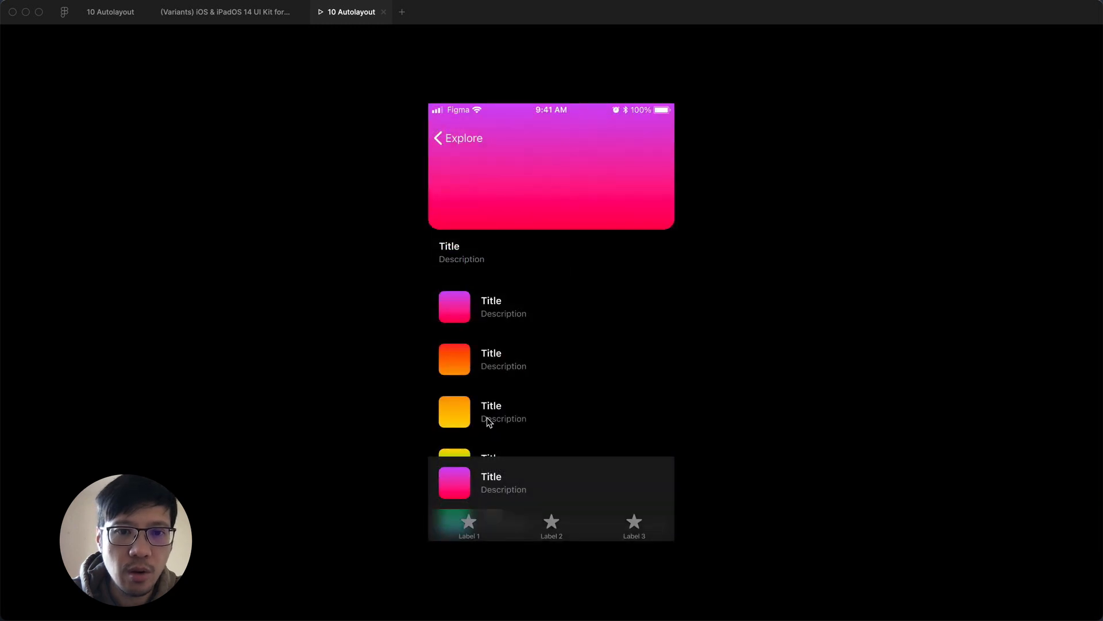
click(463, 483)
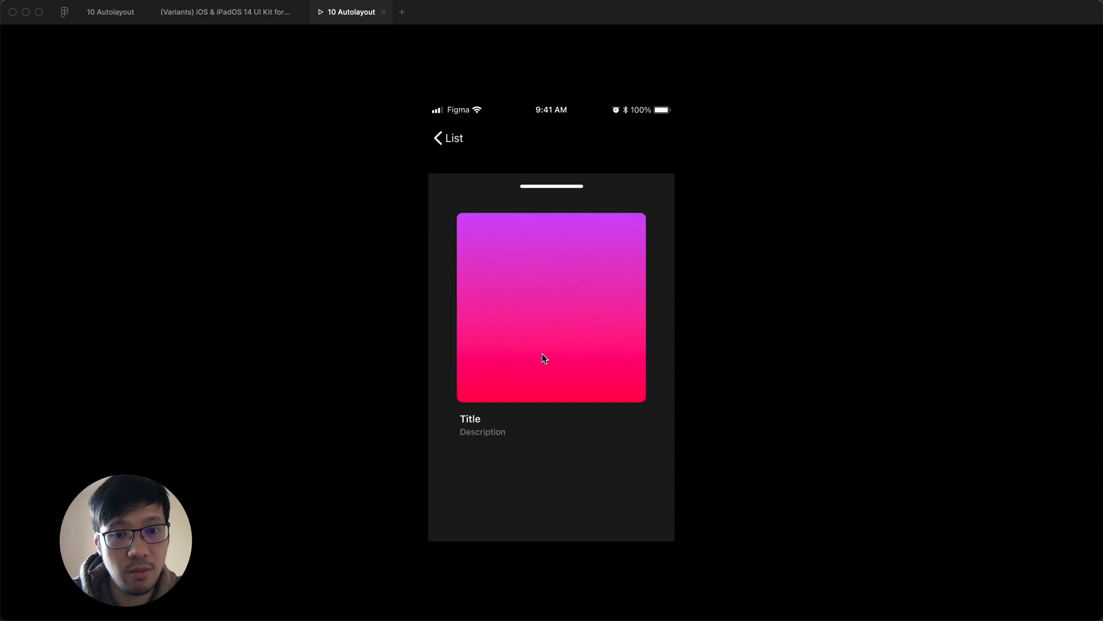
click(551, 186)
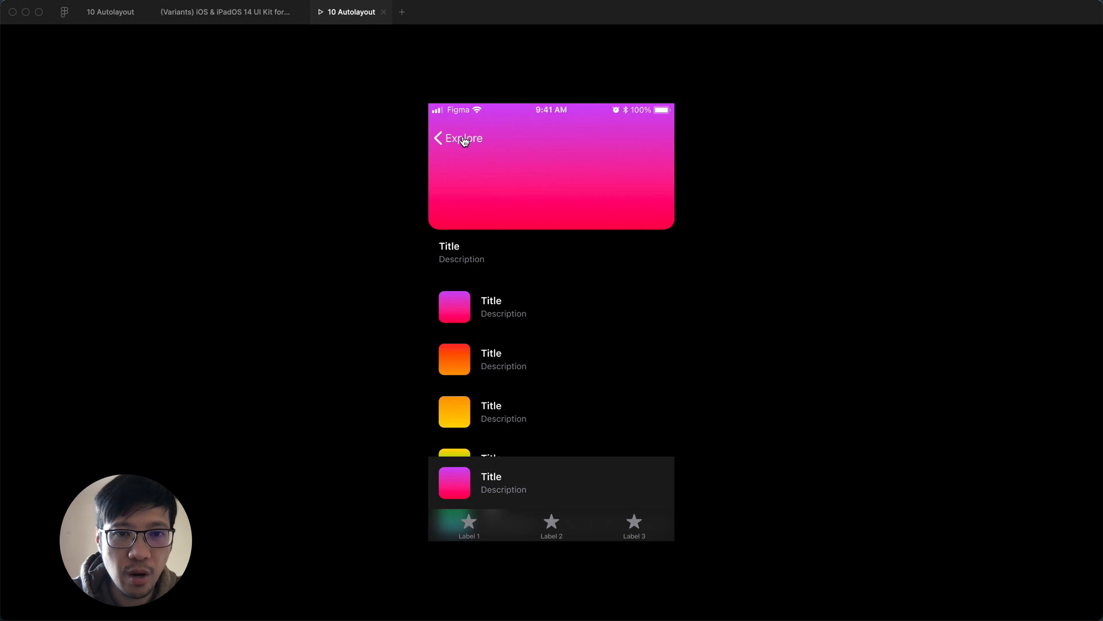
Dismiss the mini player with the second song row, and test moving between List and Browse with the Explore link and album
click(509, 357)
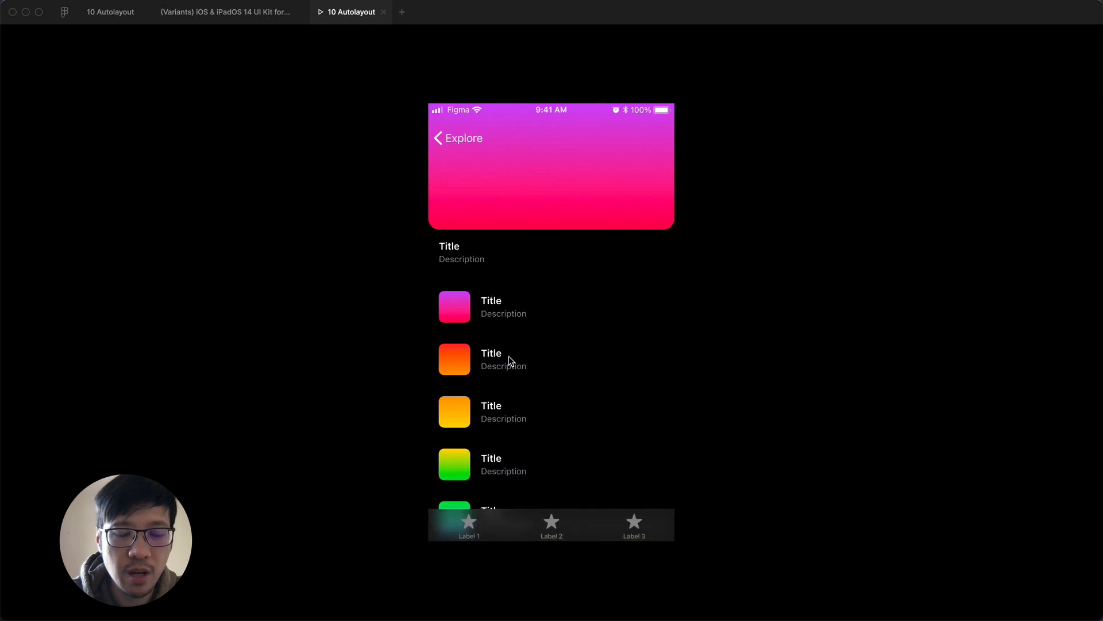
click(462, 142)
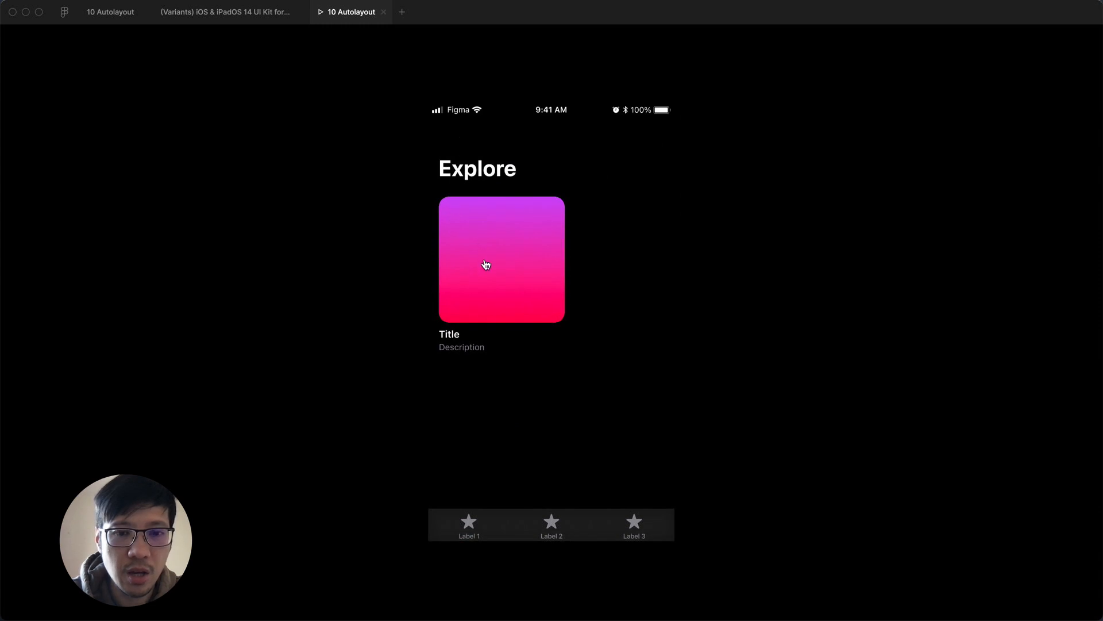
click(487, 265)
click(461, 135)
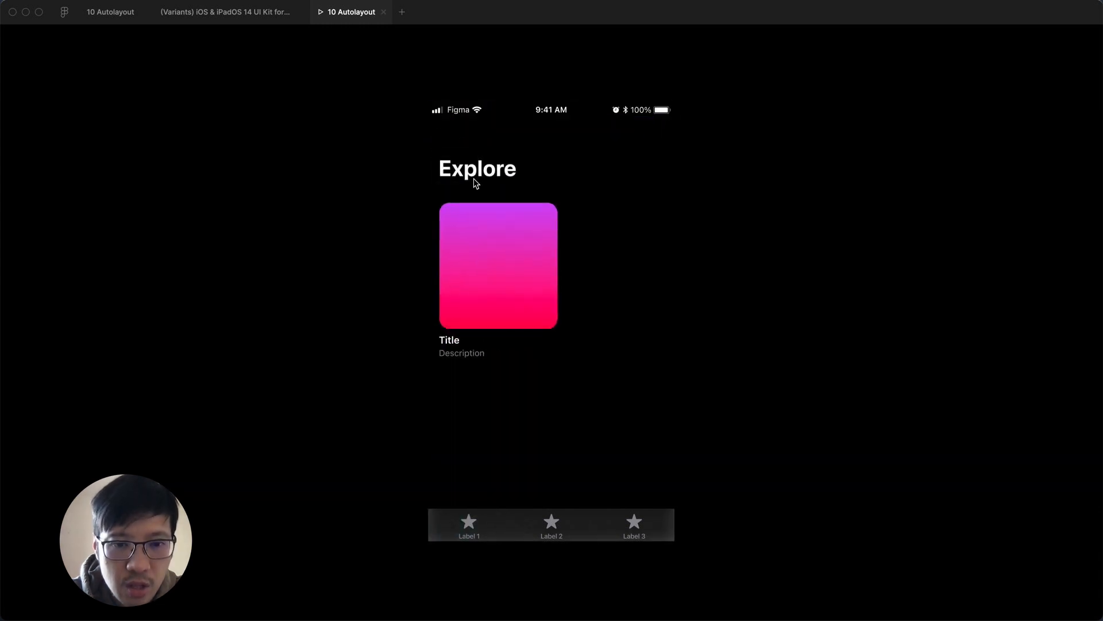
click(514, 245)
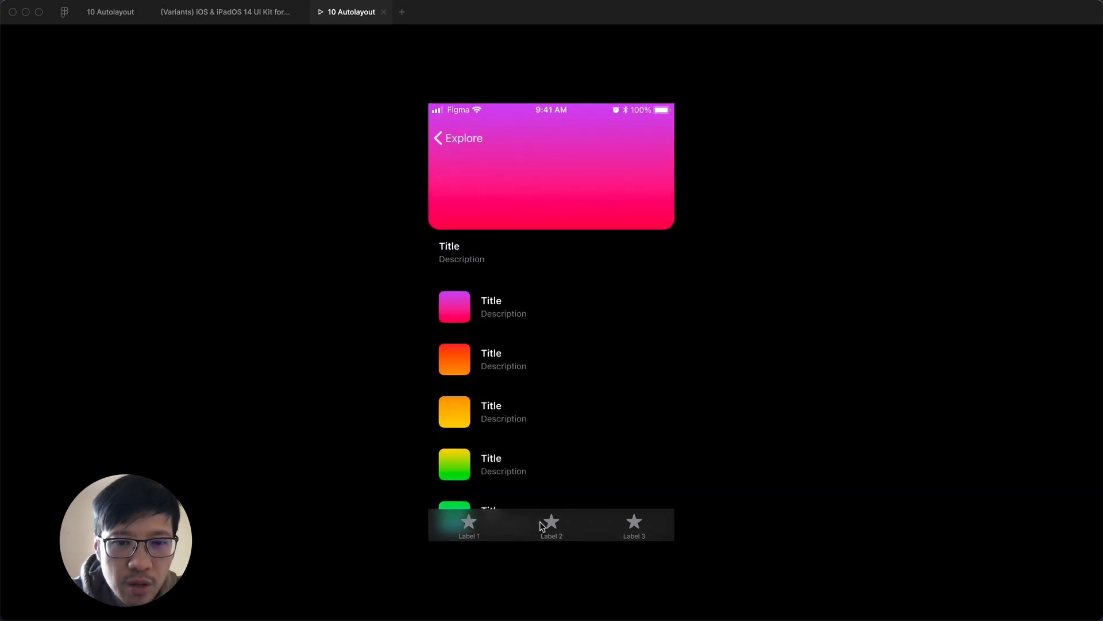
click(473, 139)
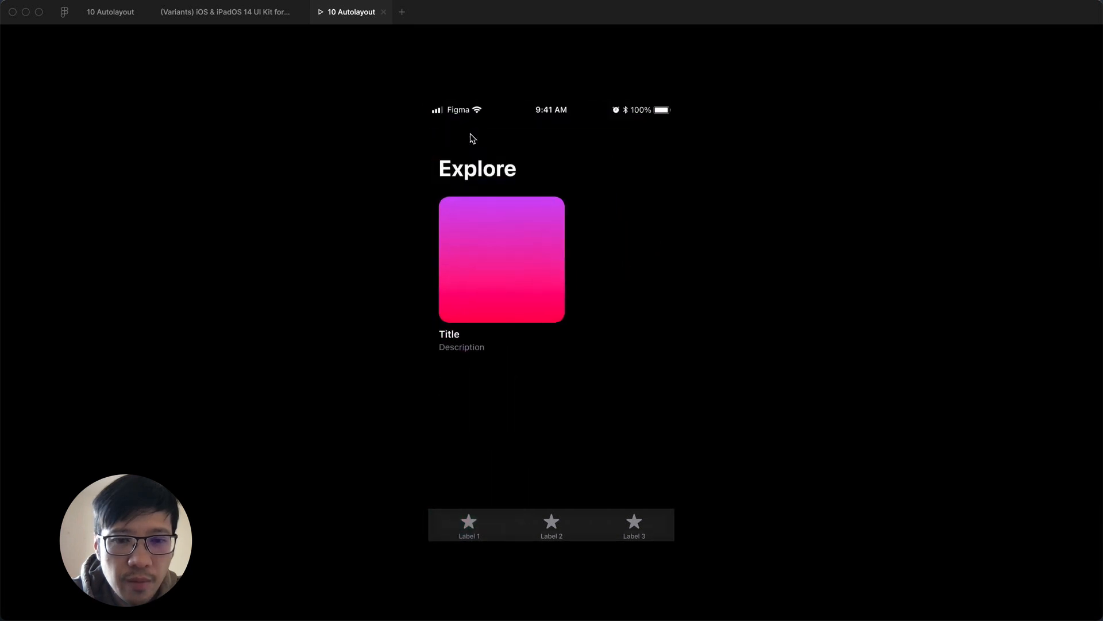
Test opening the List screen and its mini player once more, close the preview and return to the 10 Autolayout design file
click(489, 244)
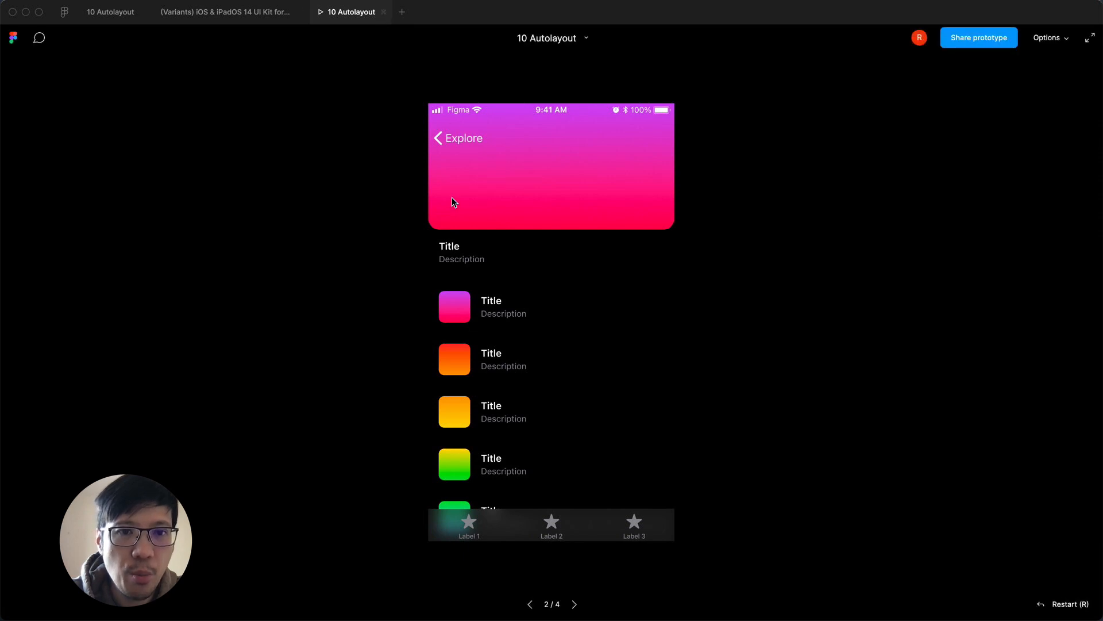
click(463, 311)
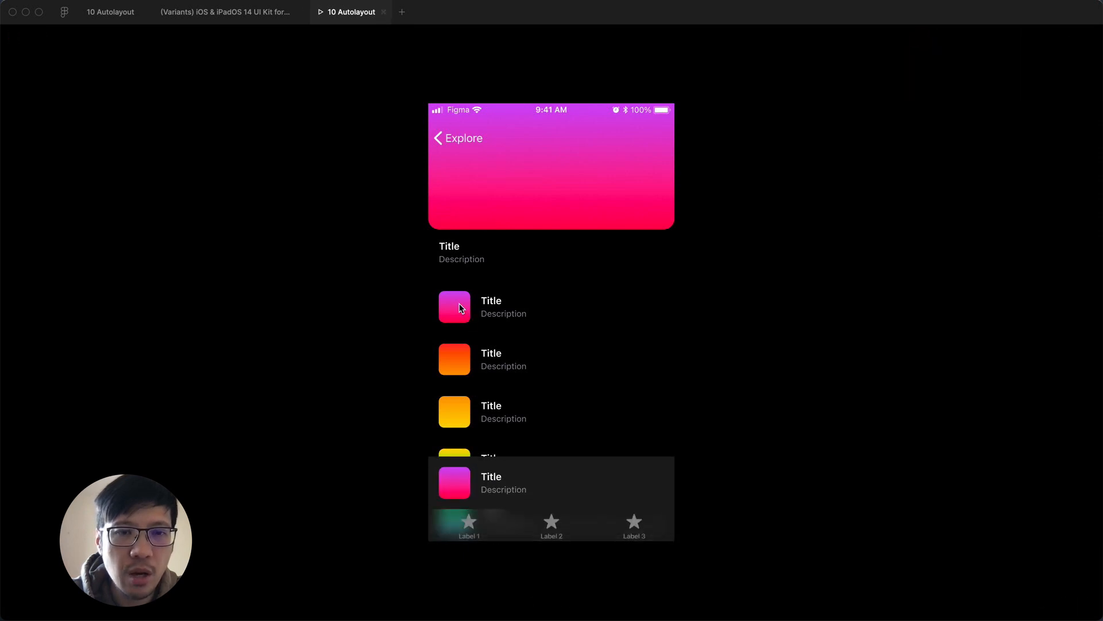
click(383, 11)
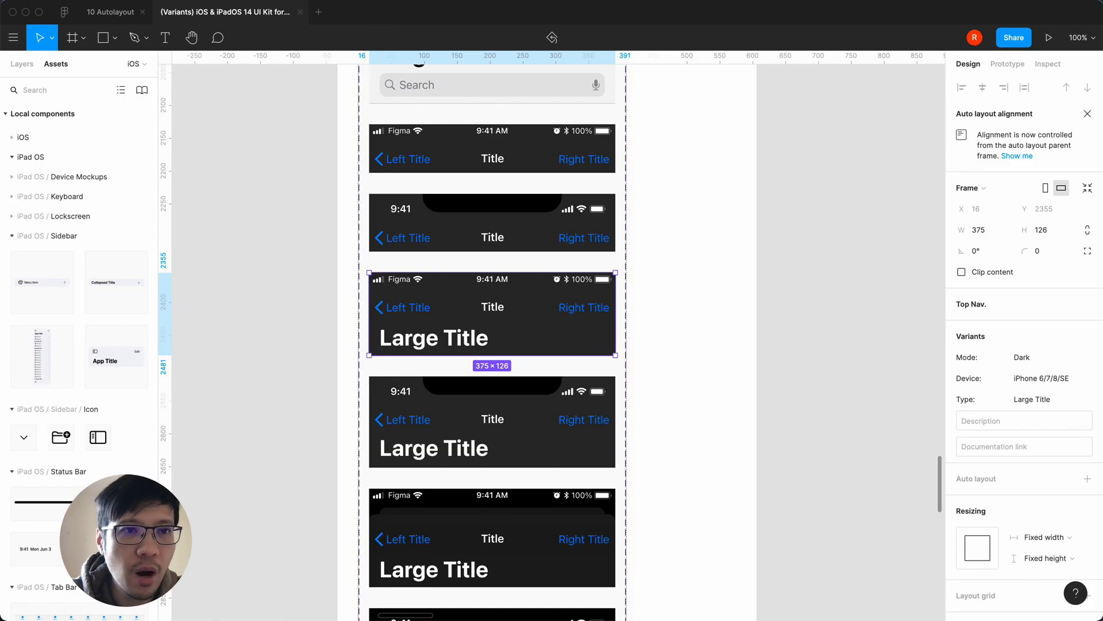
click(109, 14)
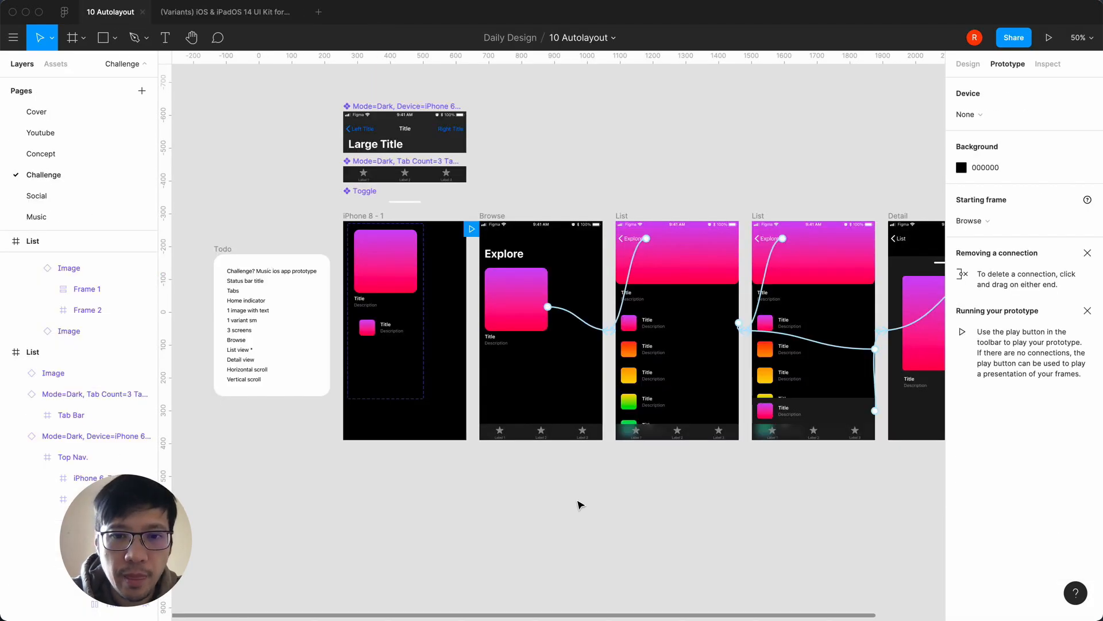
Bring the tab bar on the second List screen to the front, above the mini player
scroll(579, 505, right, 4)
scroll(578, 505, right, 1)
click(677, 414)
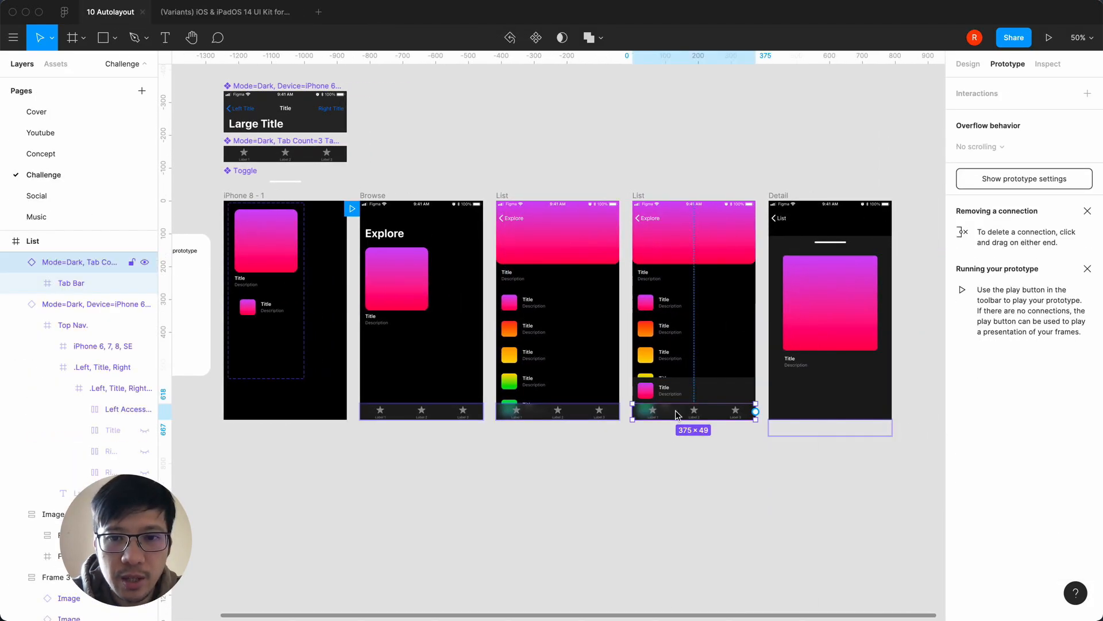
right_click(677, 415)
click(736, 263)
click(547, 513)
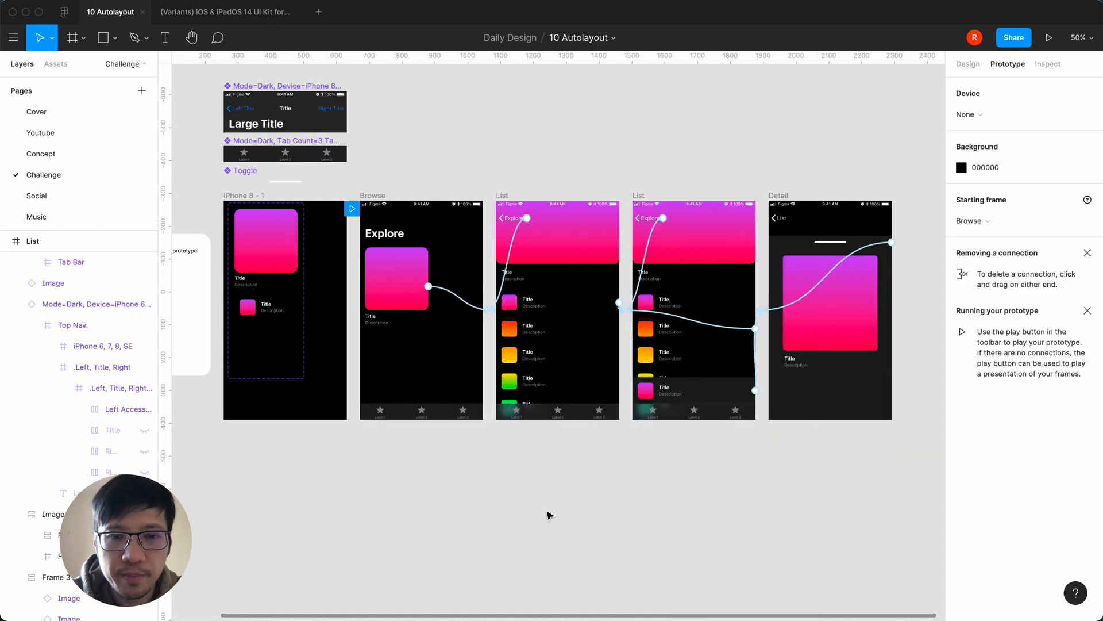
Examine the design properties of the Browse screen's tab bar and compare the tab bars across the List and Detail screens
click(423, 414)
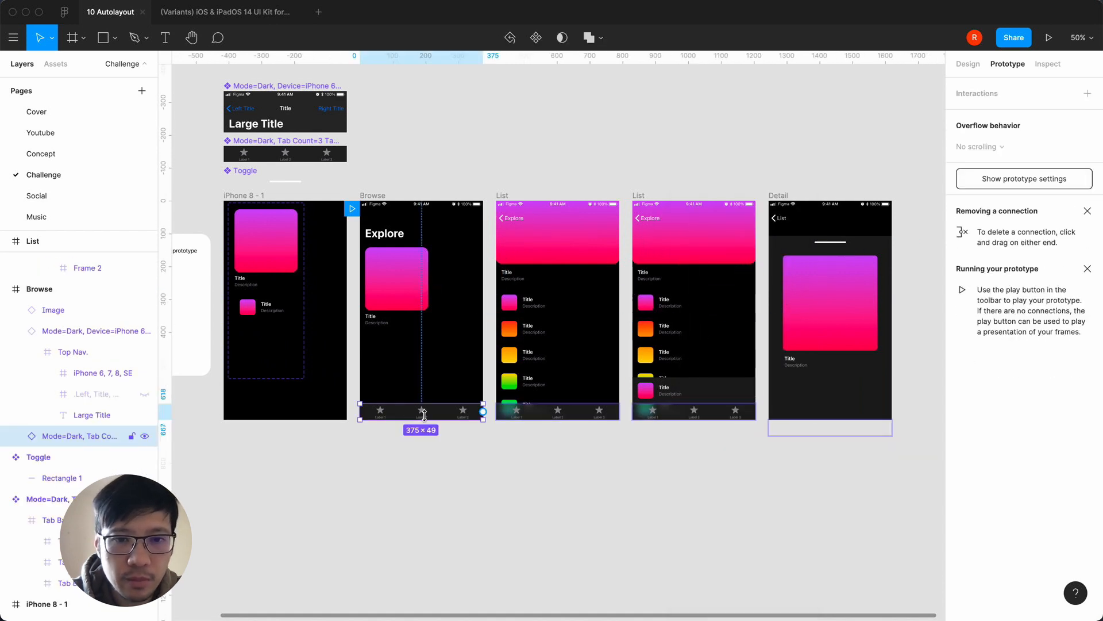
click(969, 64)
scroll(1044, 438, down, 3)
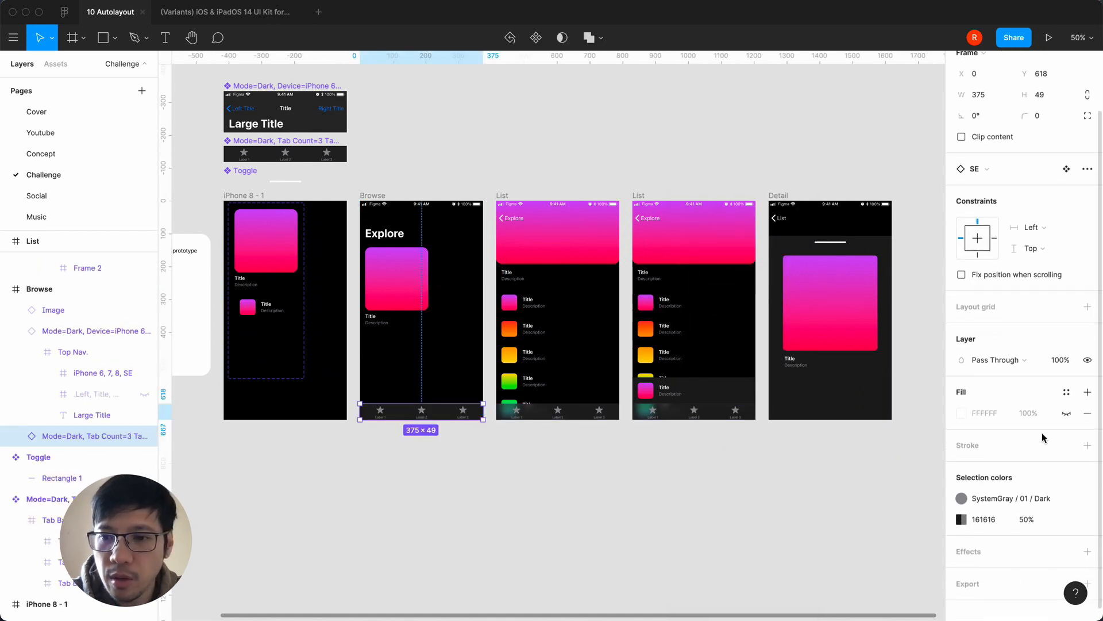
click(717, 502)
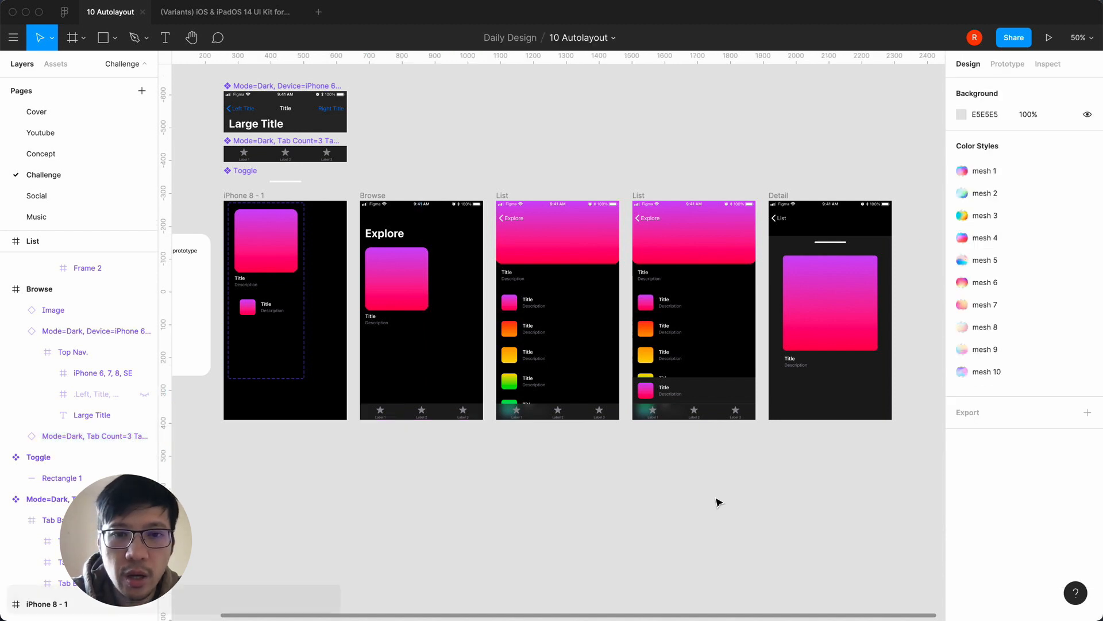
key(shift+0)
scroll(717, 502, left, 5)
click(655, 455)
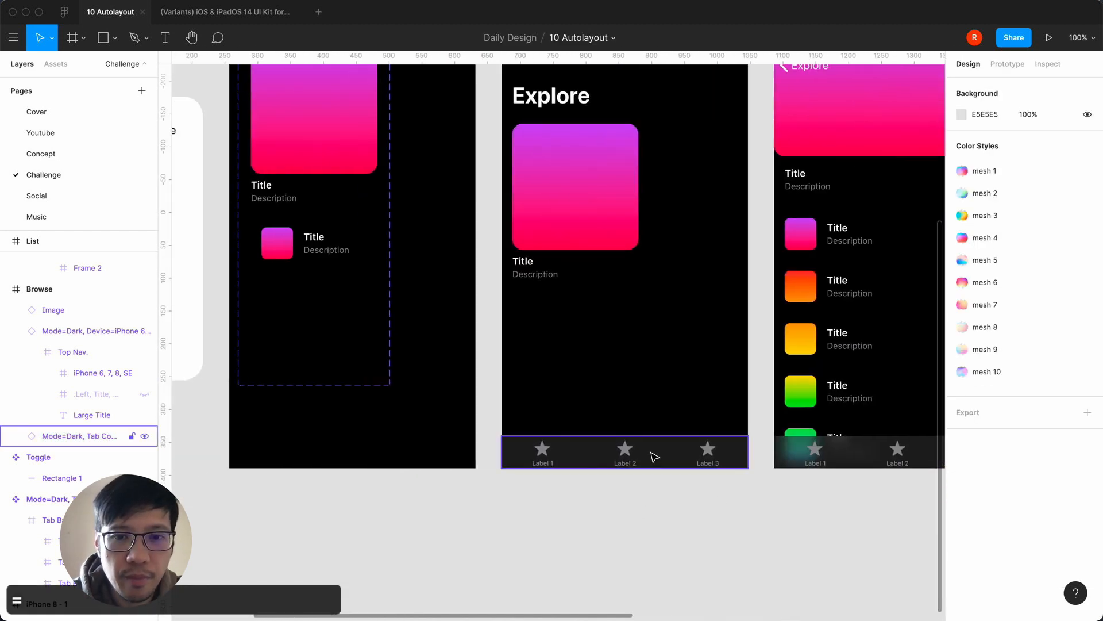
scroll(748, 508, right, 5)
scroll(747, 508, right, 10)
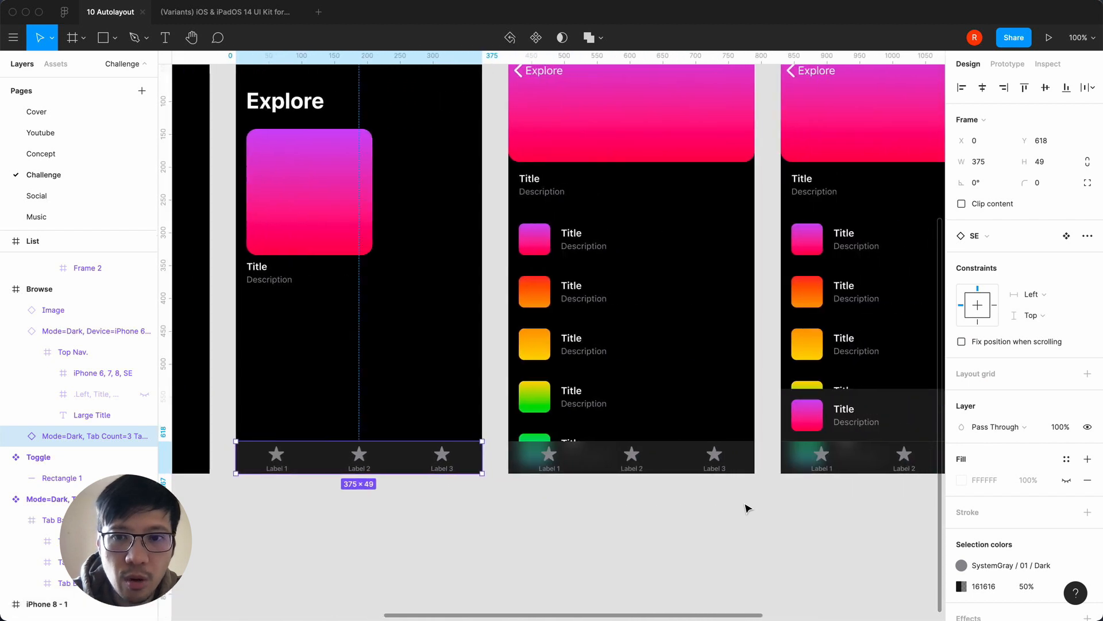
scroll(747, 508, right, 4)
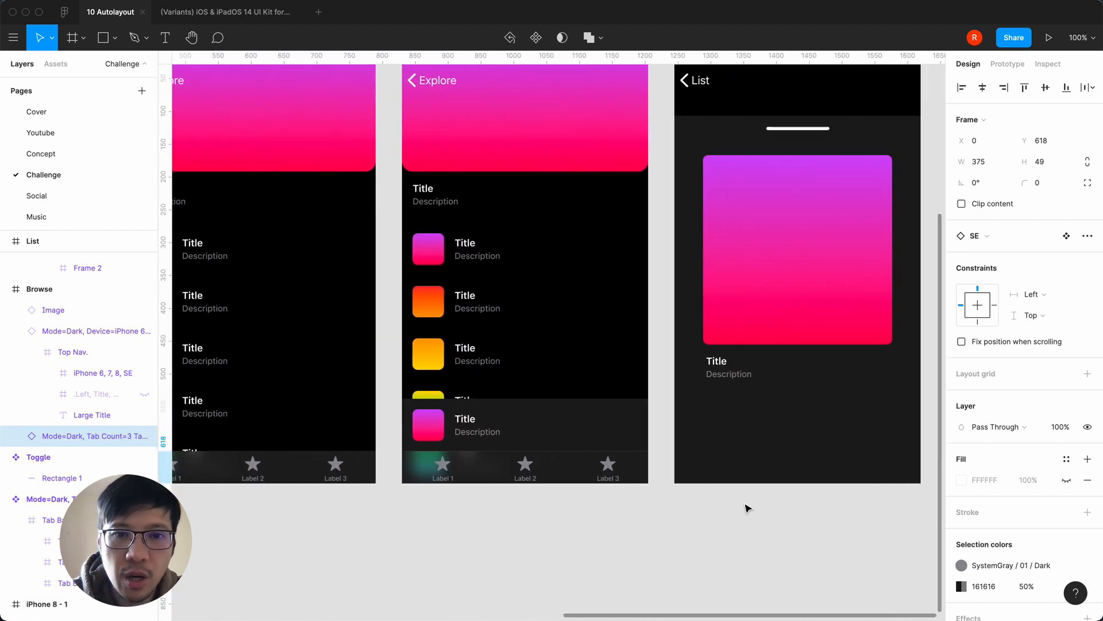
Unlock the Image layer on the Detail screen and check that it can be selected
click(552, 425)
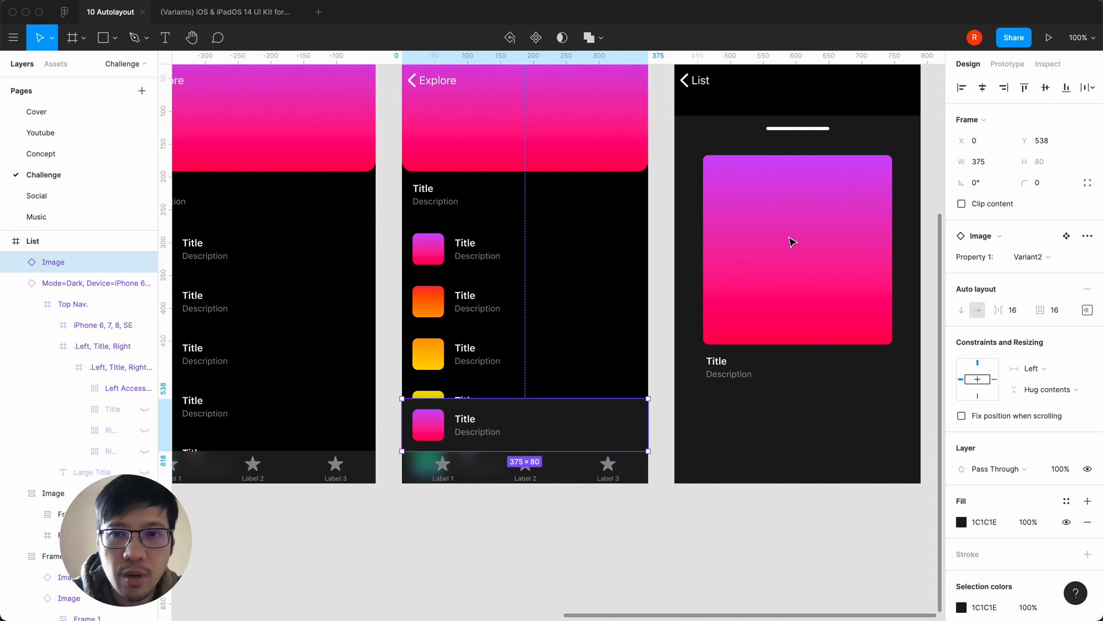
key(Escape)
click(864, 121)
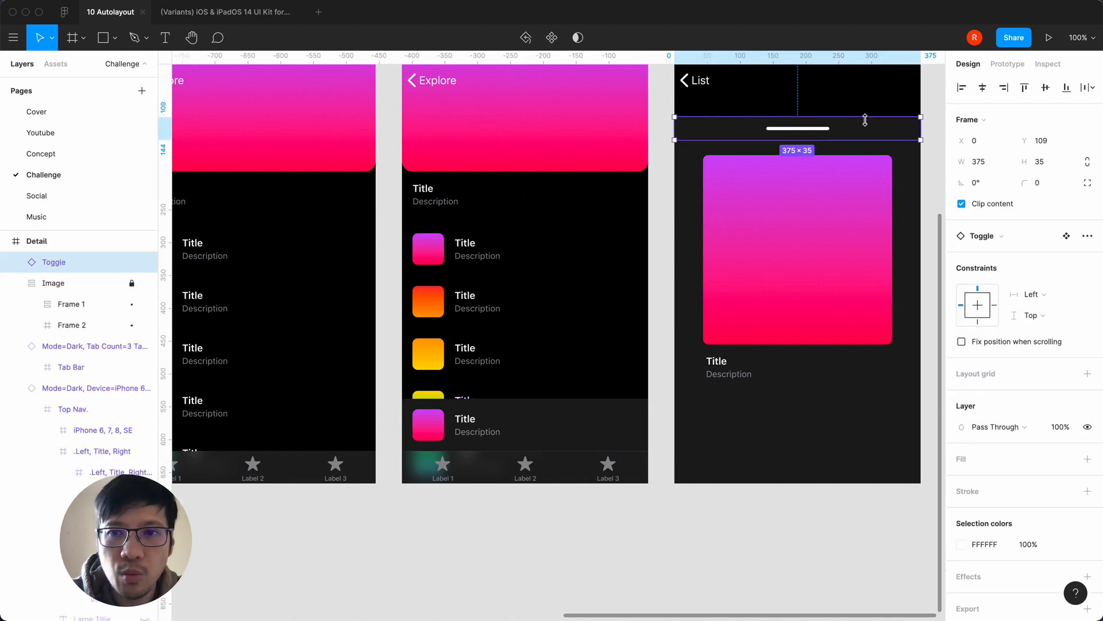
click(132, 283)
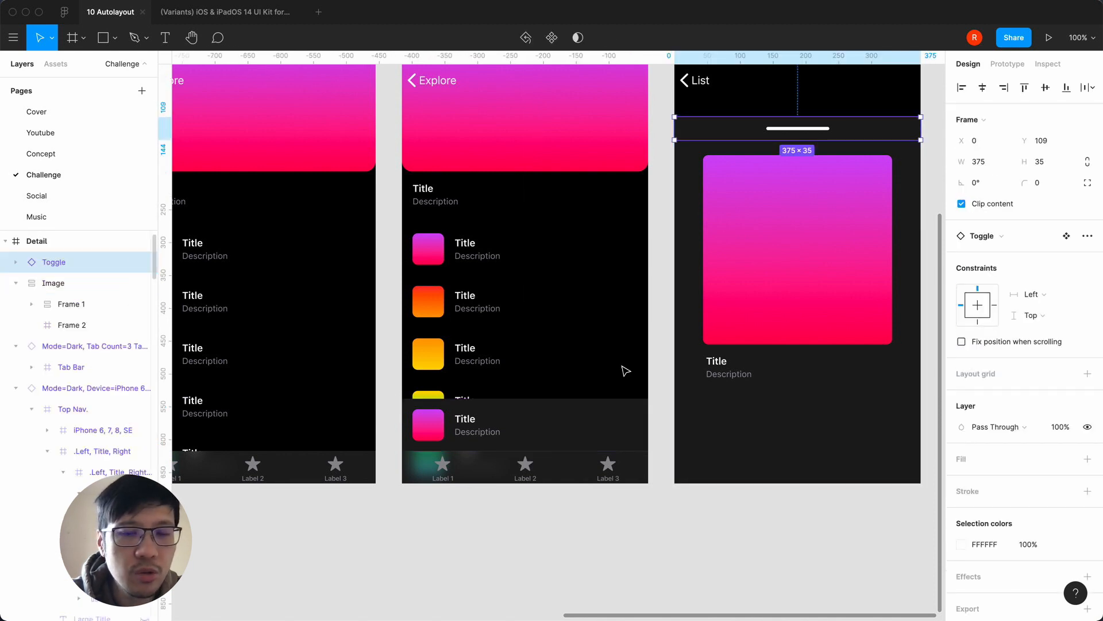
click(717, 382)
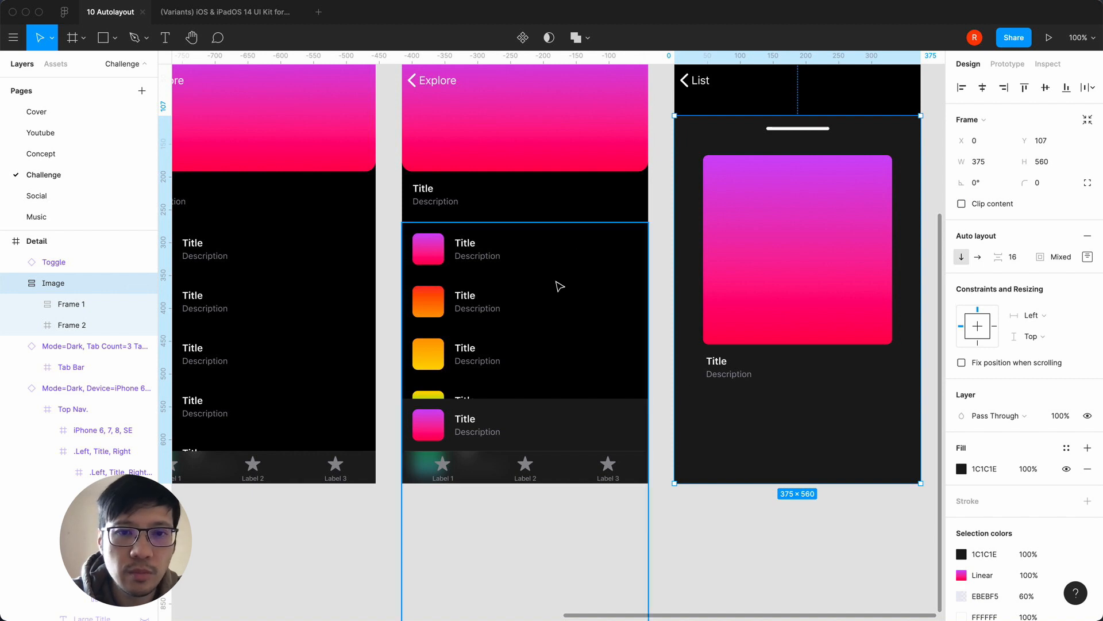
click(688, 520)
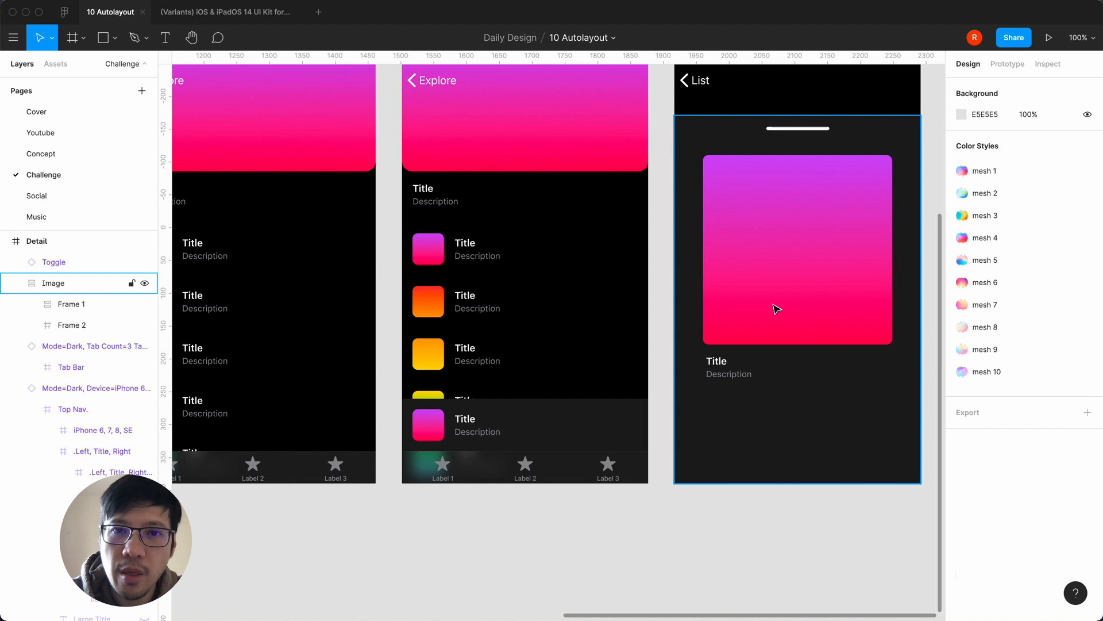
Inspect the header image group on the second List screen and review the row of screens
scroll(559, 267, up, 3)
click(561, 237)
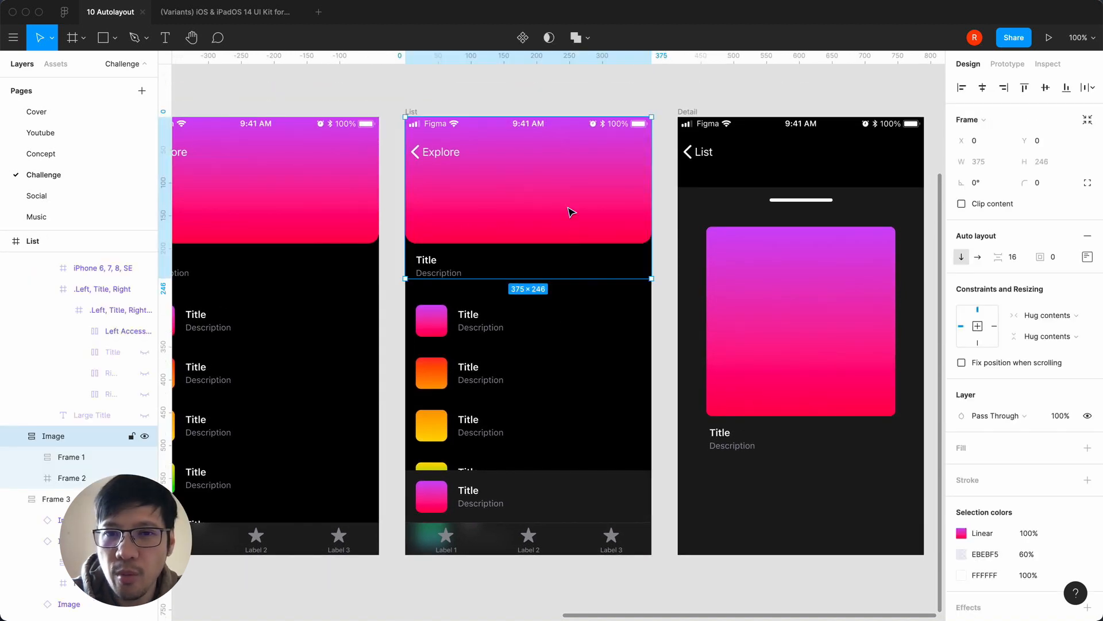
click(673, 539)
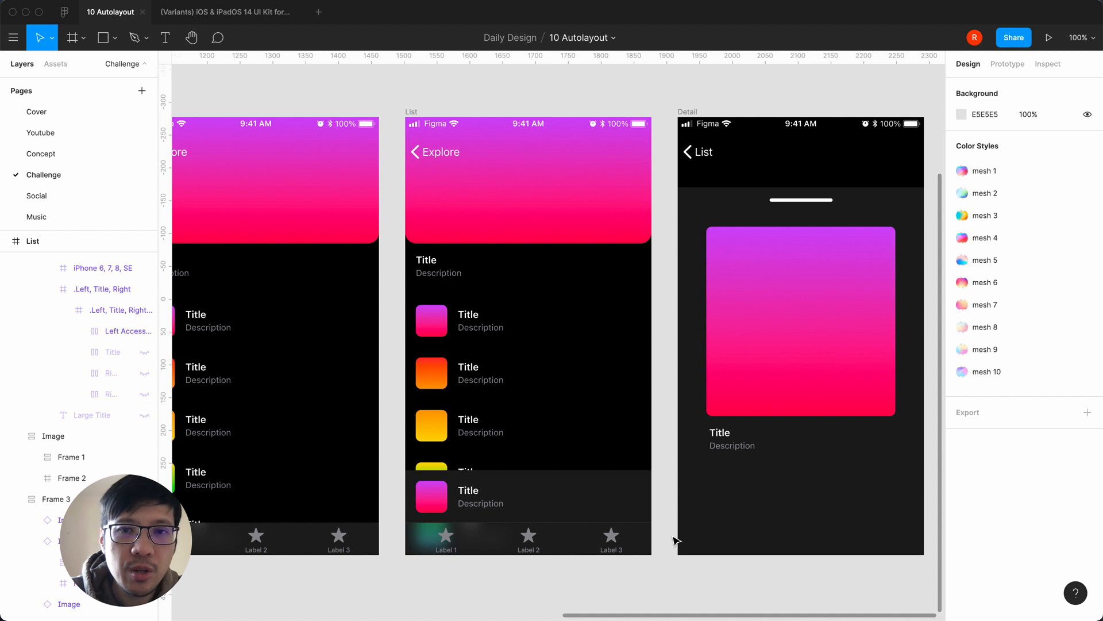
scroll(673, 539, left, 3)
scroll(674, 539, down, 1)
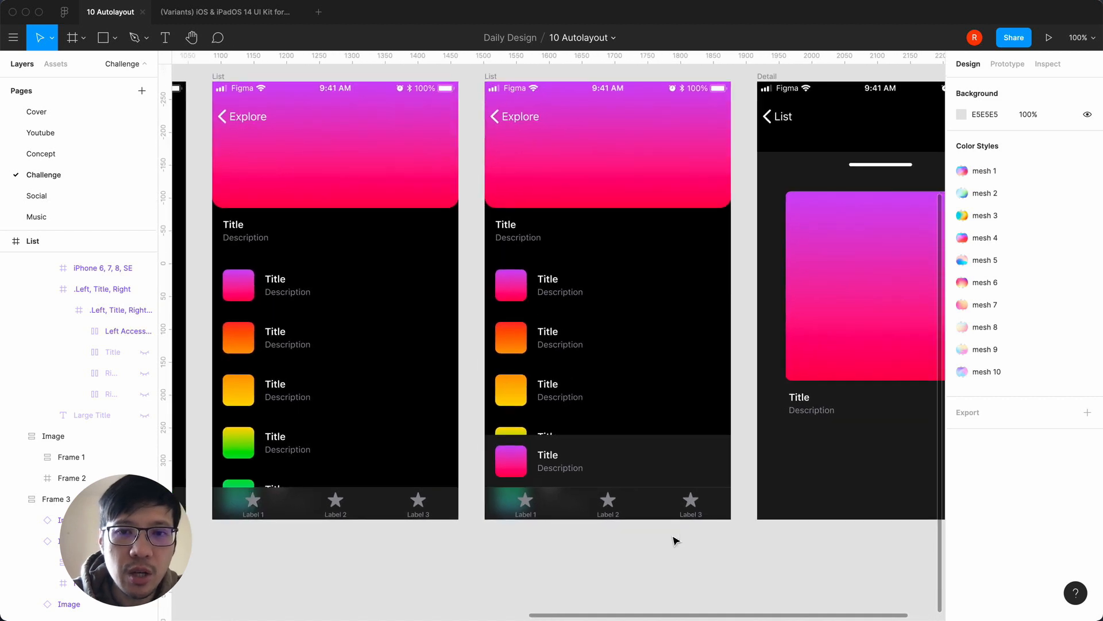
key(minus)
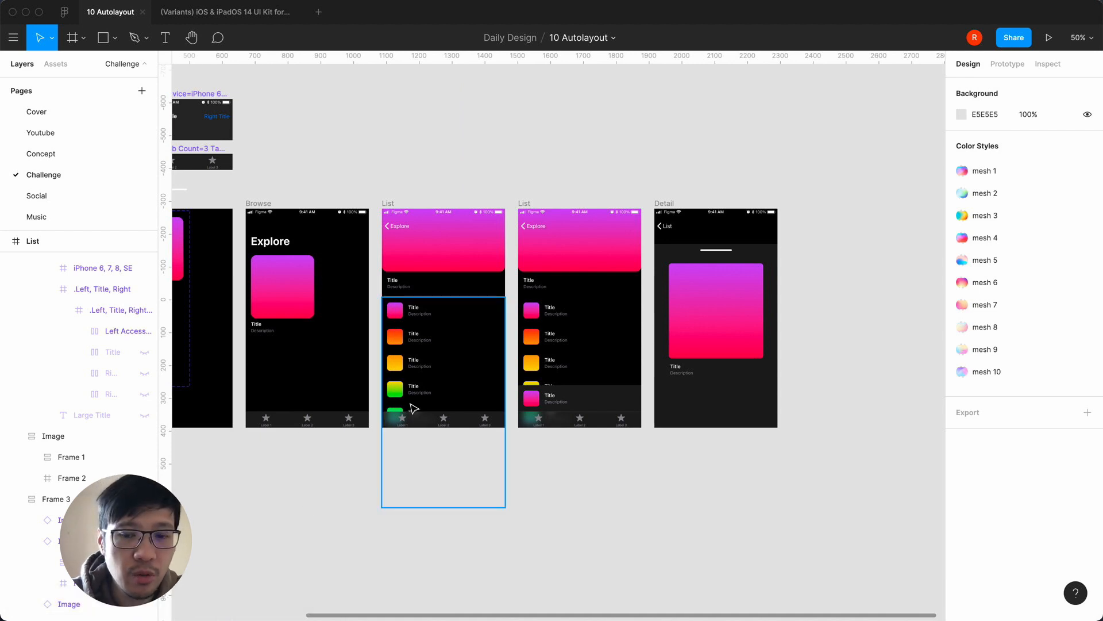
Shorten the song list frame on the first List screen to a height of 397, ending at the screen's lower edge
click(445, 338)
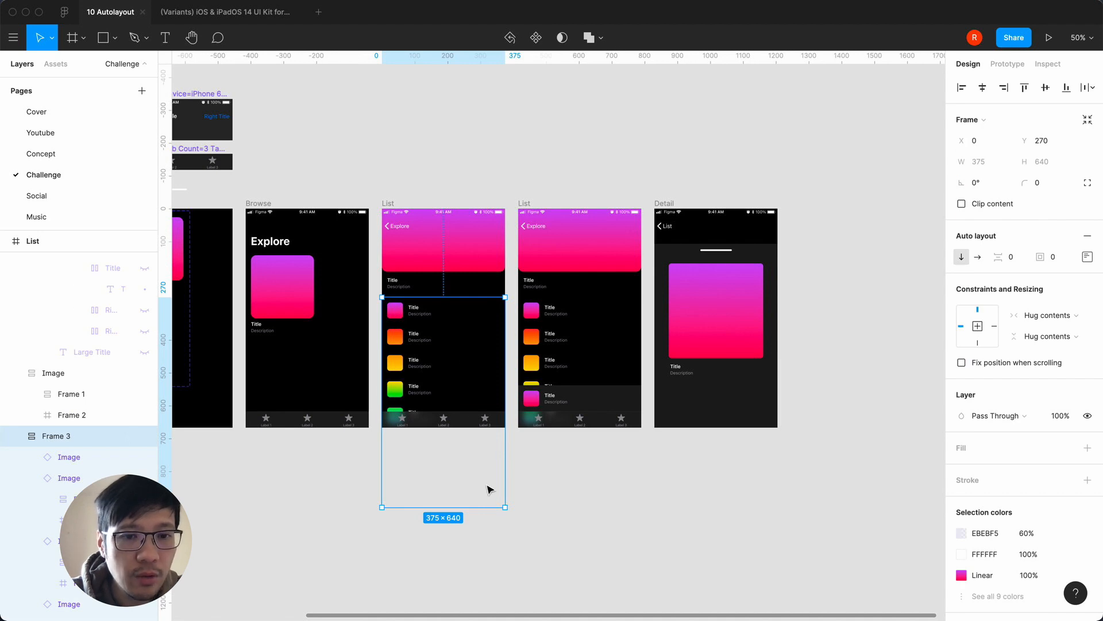
key(equal)
scroll(488, 488, down, 5)
scroll(488, 487, left, 3)
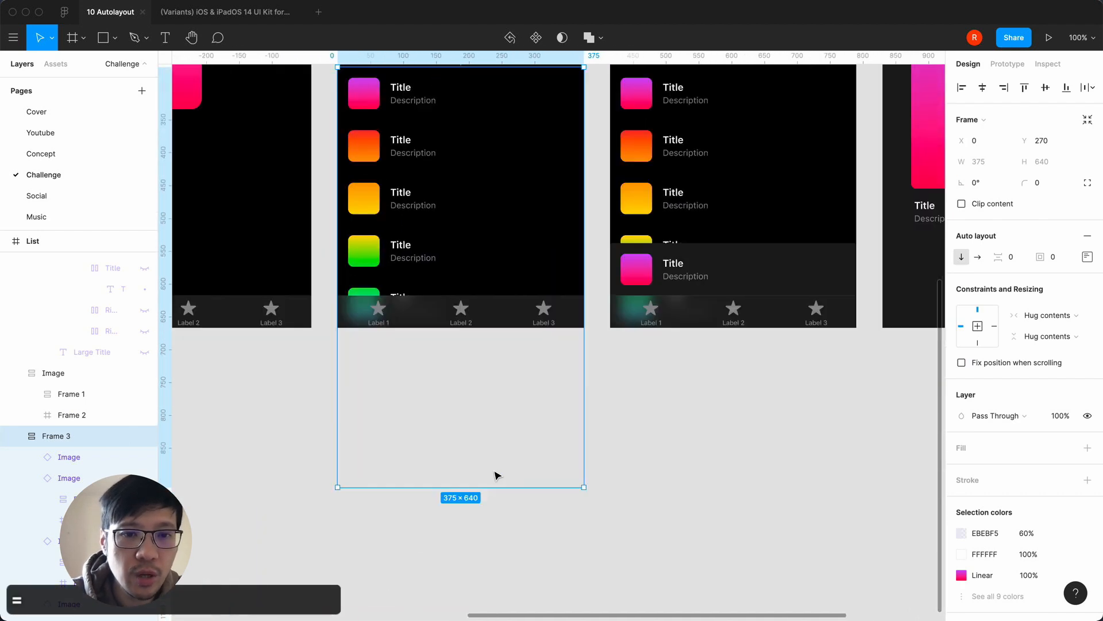
drag(492, 486, 492, 329)
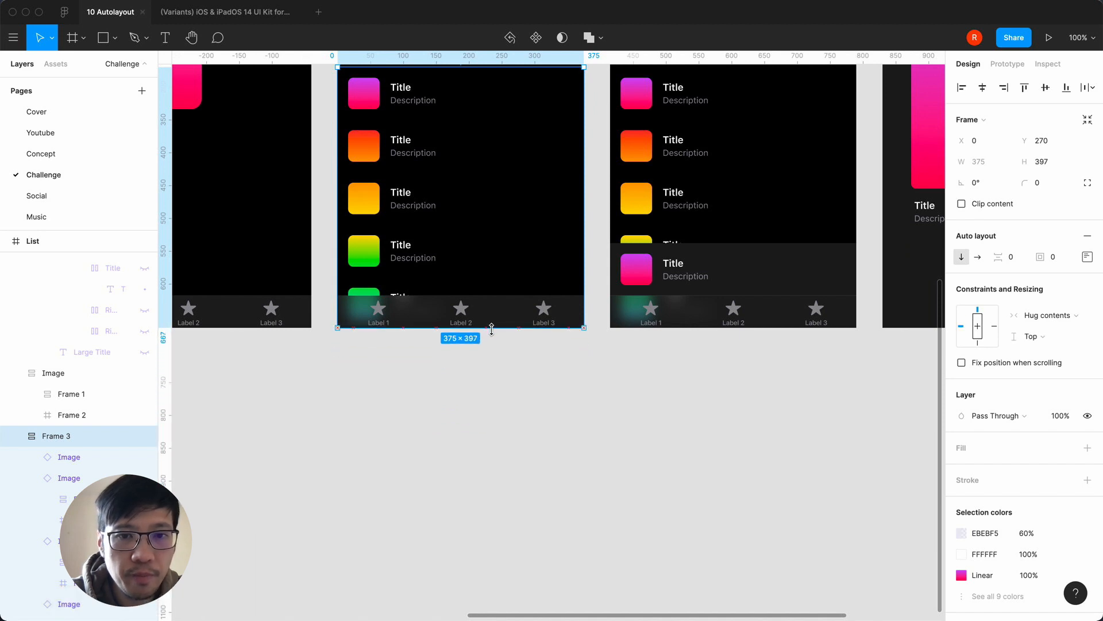
Shorten the song list frame on the second List screen to a height of 397 as well
click(635, 418)
click(721, 137)
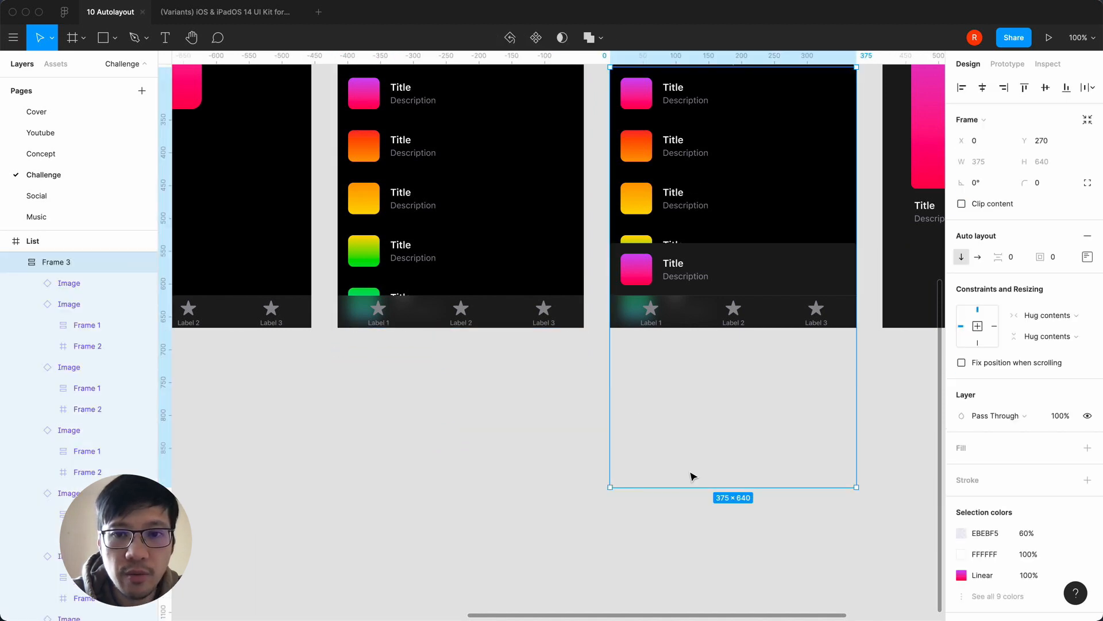
drag(684, 486, 678, 328)
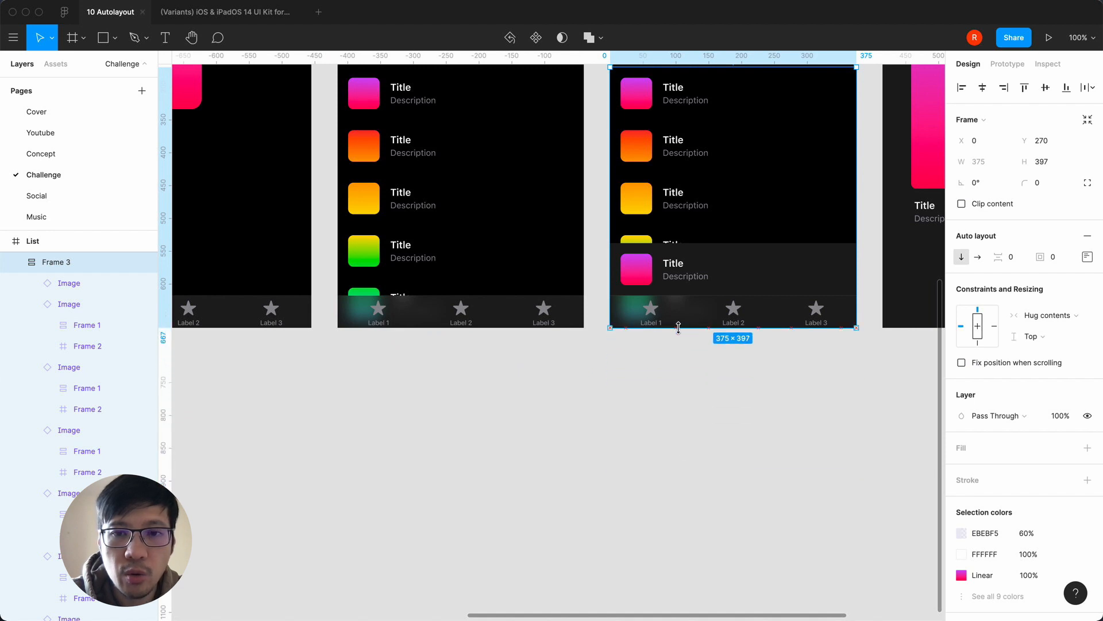
click(598, 428)
Set the first List screen's overflow behavior to Vertical scrolling
scroll(577, 448, up, 5)
click(350, 158)
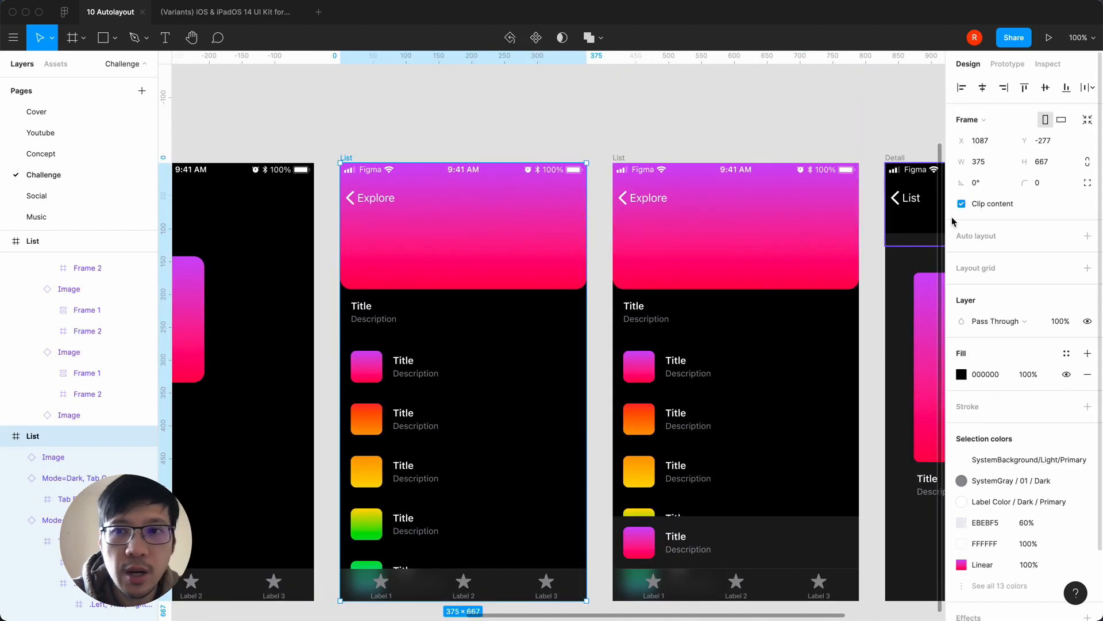
click(1021, 66)
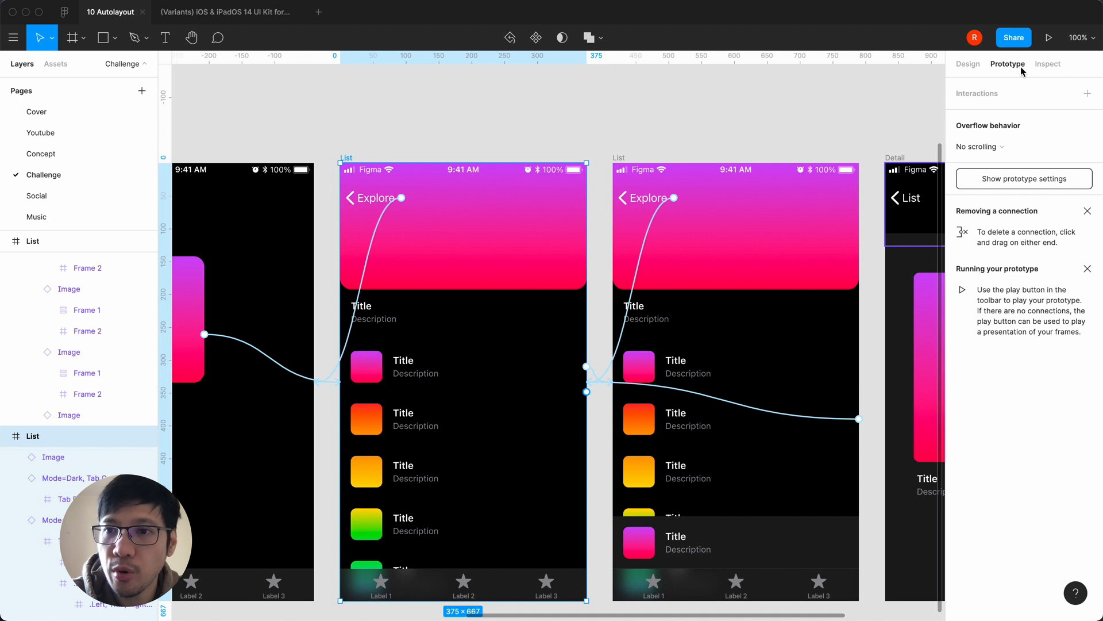
click(996, 148)
click(978, 175)
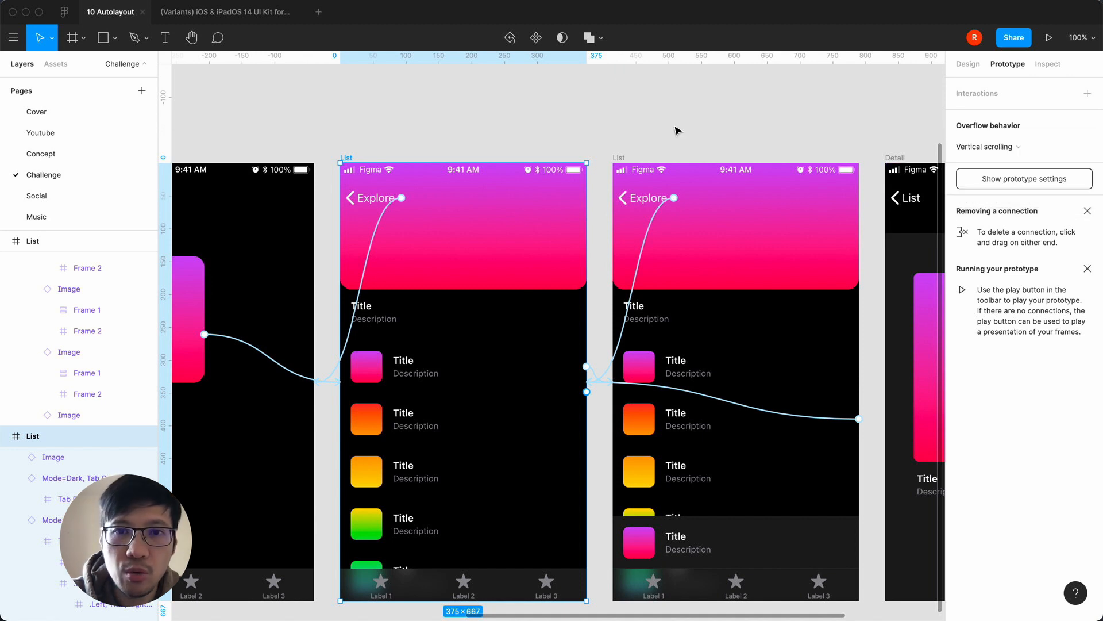
click(677, 131)
Set the second List screen's overflow behavior to Vertical scrolling
click(619, 157)
click(1003, 151)
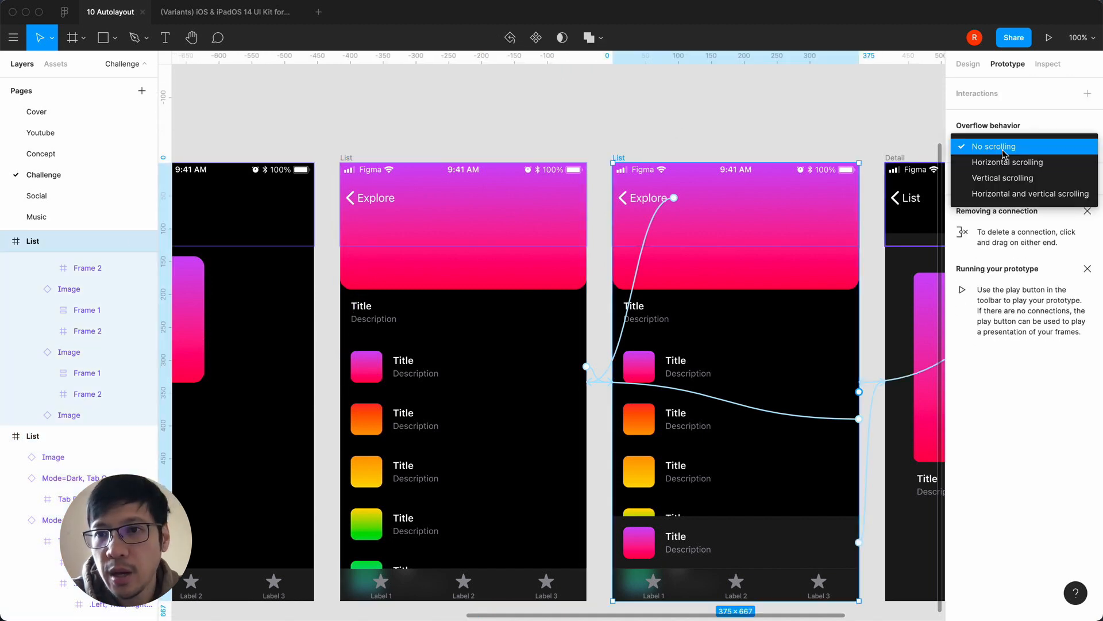
click(1000, 178)
click(722, 123)
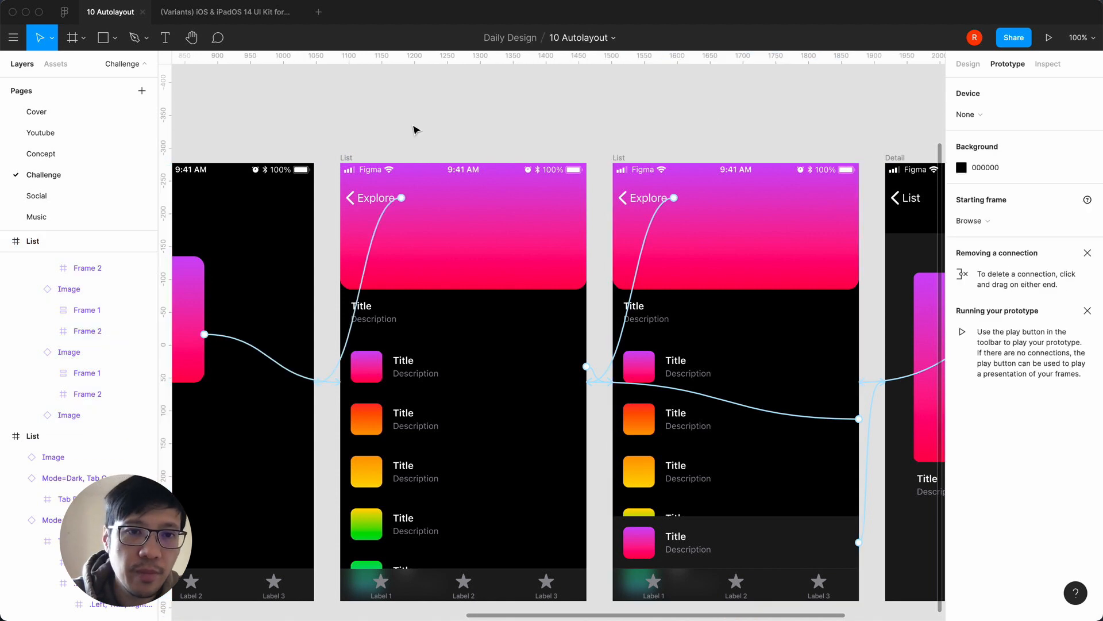
Play the prototype from the first List screen, test its vertical scrolling and close the preview
click(357, 160)
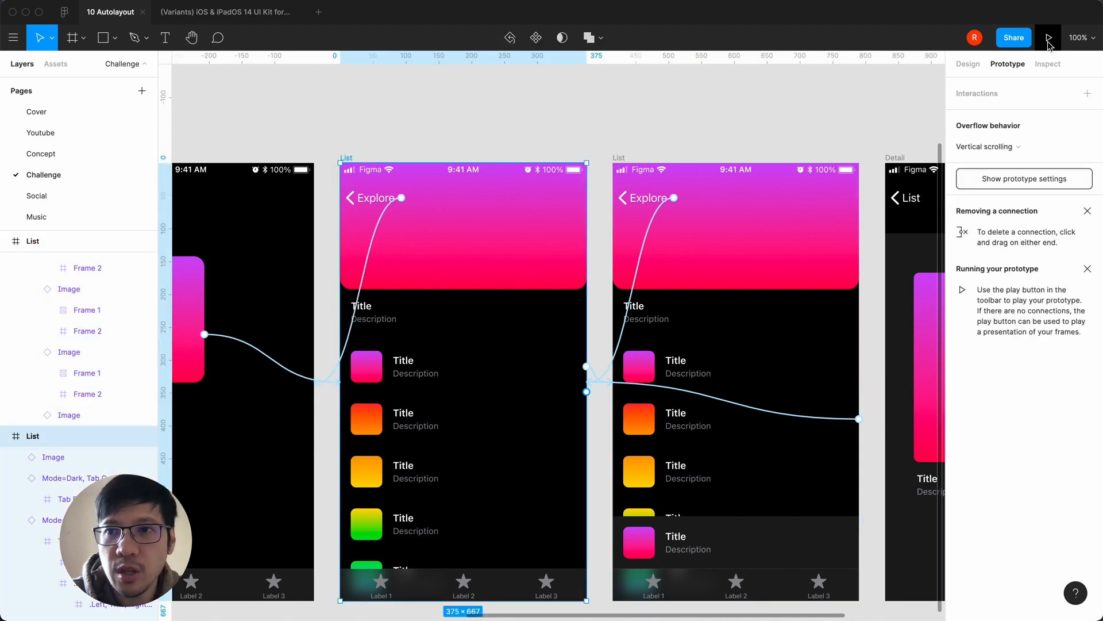
click(1049, 38)
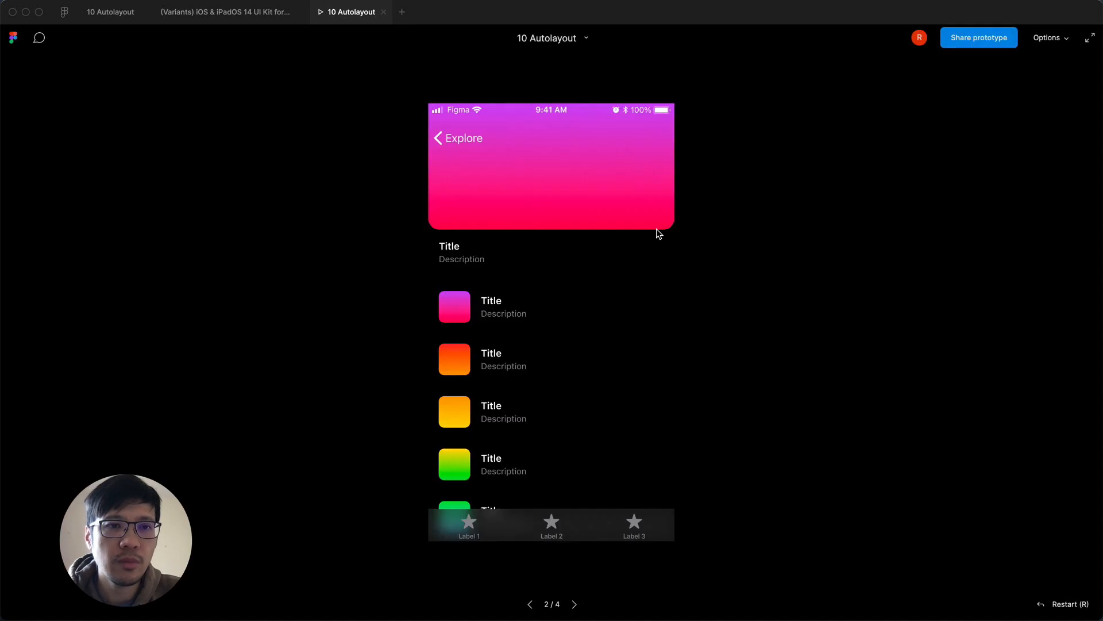
drag(552, 396, 522, 247)
drag(532, 321, 546, 93)
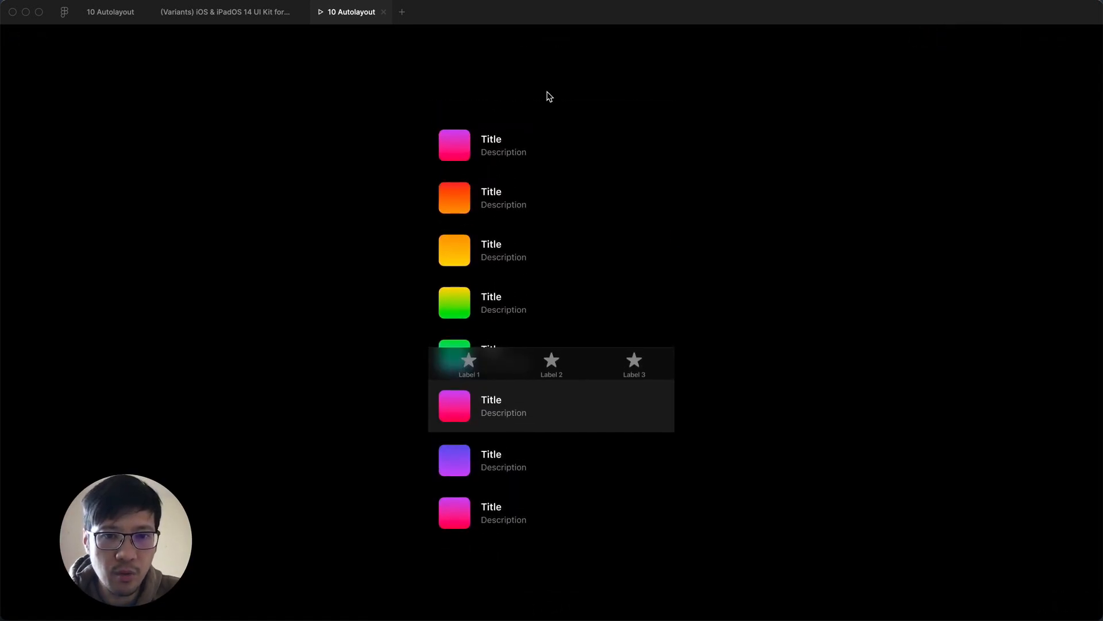
click(384, 12)
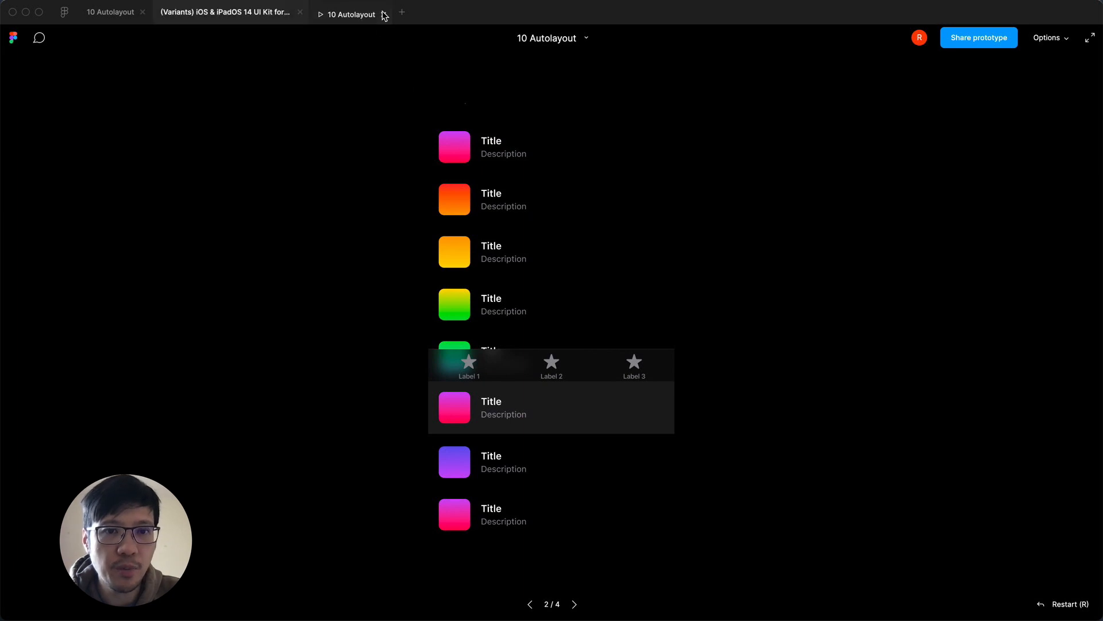
Fix the position of the tab bars on both List screens of the 10 Autolayout file when scrolling
click(115, 12)
scroll(448, 373, down, 3)
click(486, 477)
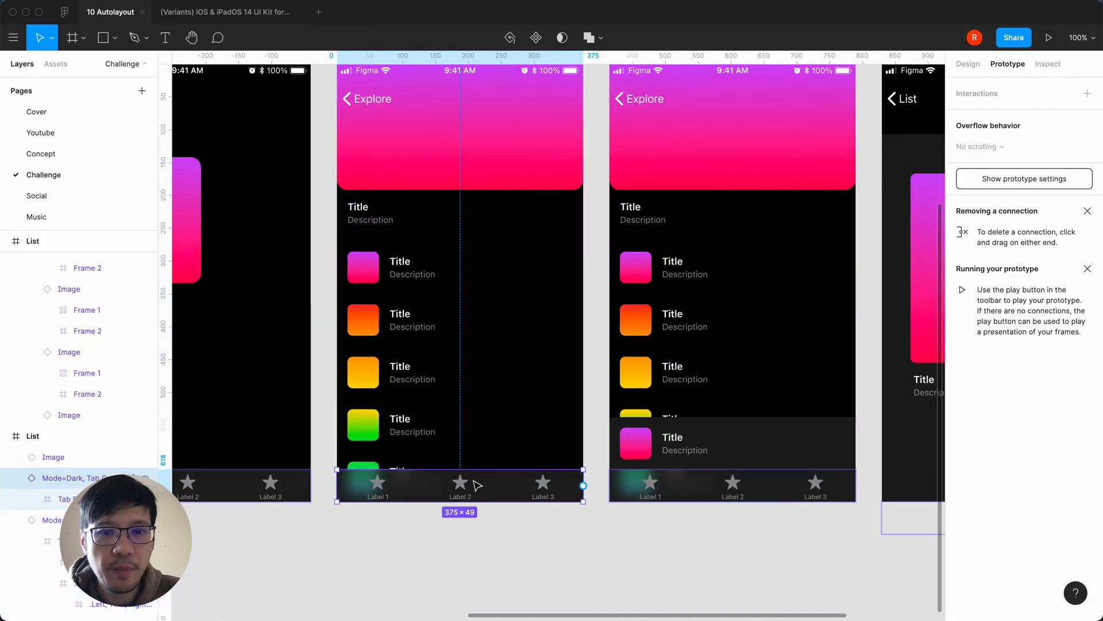
click(969, 64)
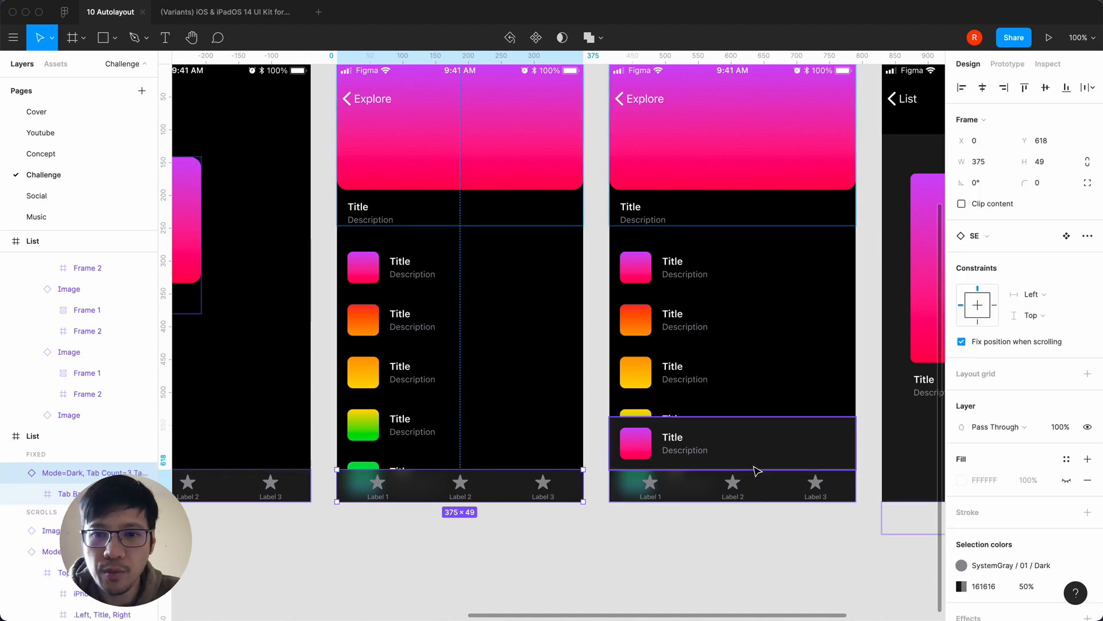
click(767, 492)
click(962, 342)
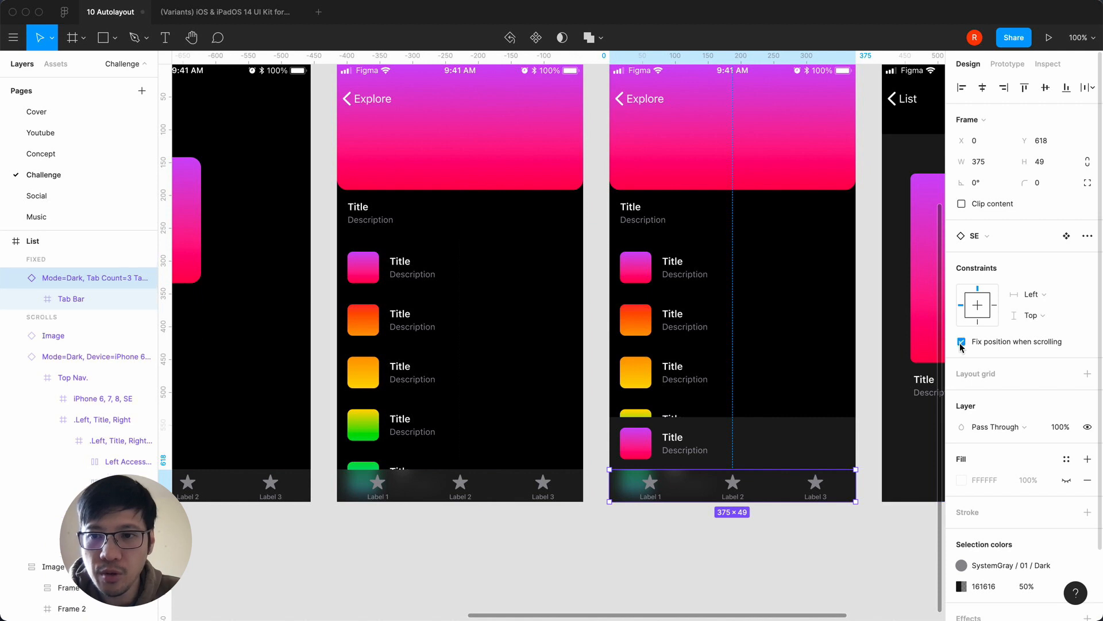
click(577, 539)
Play the prototype from the first List screen, test scrolling with and without the mini player, and close the preview
scroll(578, 539, up, 5)
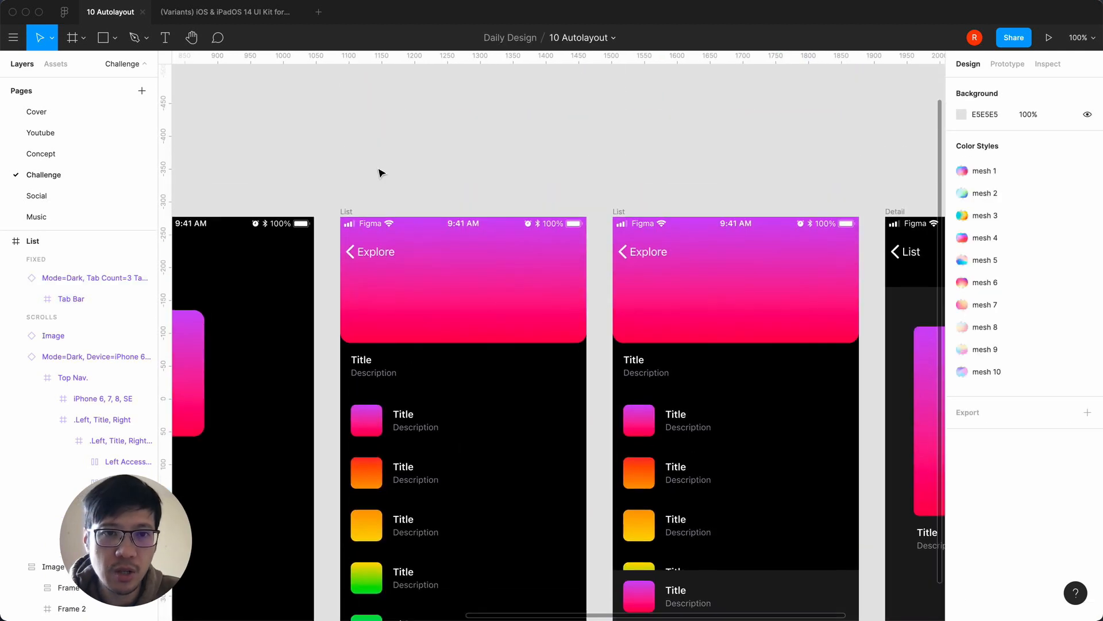
click(347, 207)
click(354, 196)
click(347, 211)
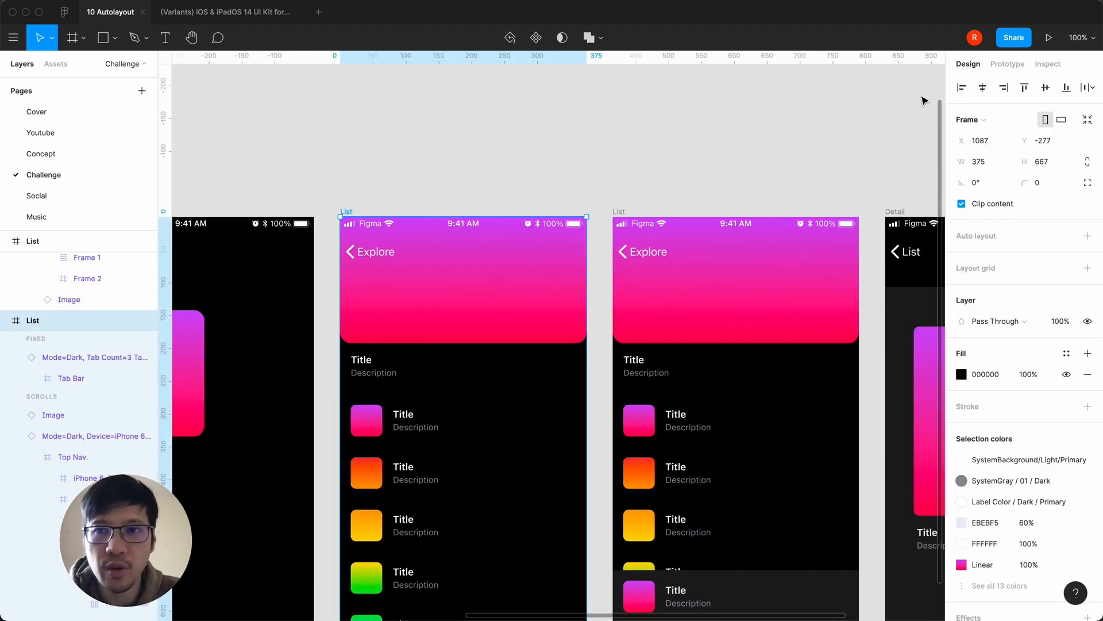
click(1049, 37)
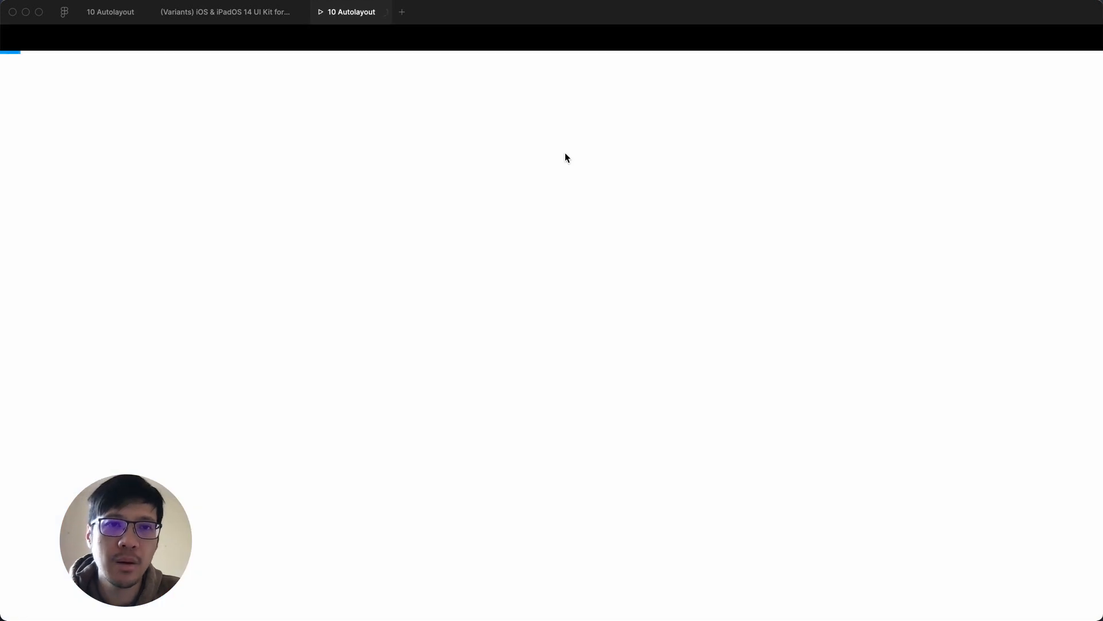
mouse_move(538, 414)
mouse_down()
mouse_move(552, 222)
mouse_move(527, 495)
mouse_move(540, 178)
mouse_move(536, 418)
mouse_up()
mouse_move(564, 252)
mouse_down()
mouse_move(562, 471)
mouse_move(555, 243)
mouse_up()
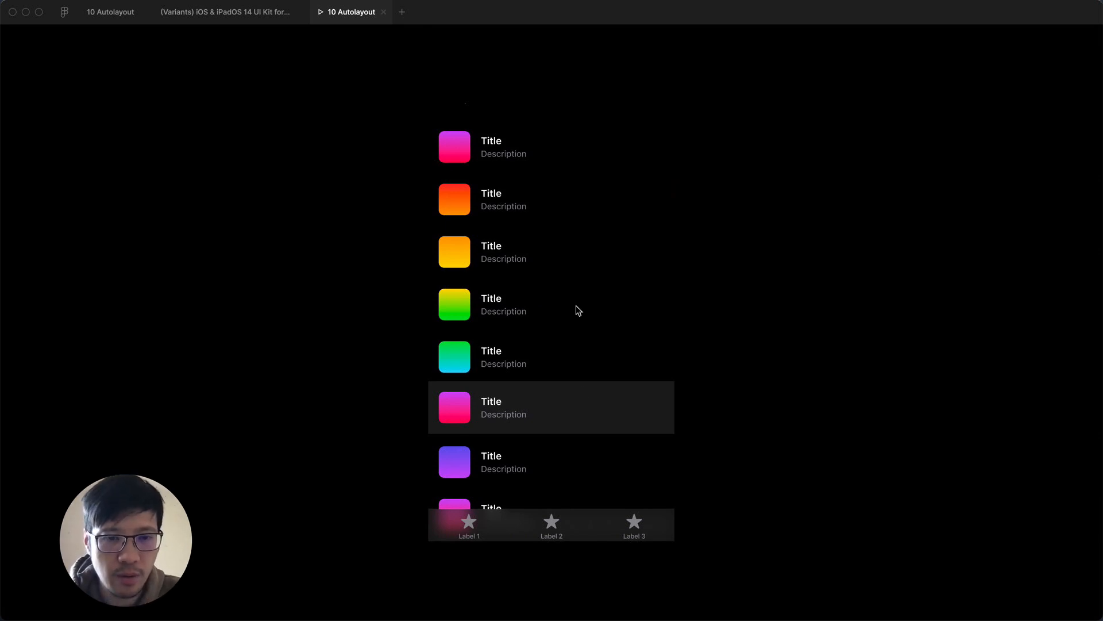
drag(575, 311, 578, 137)
drag(559, 230, 554, 381)
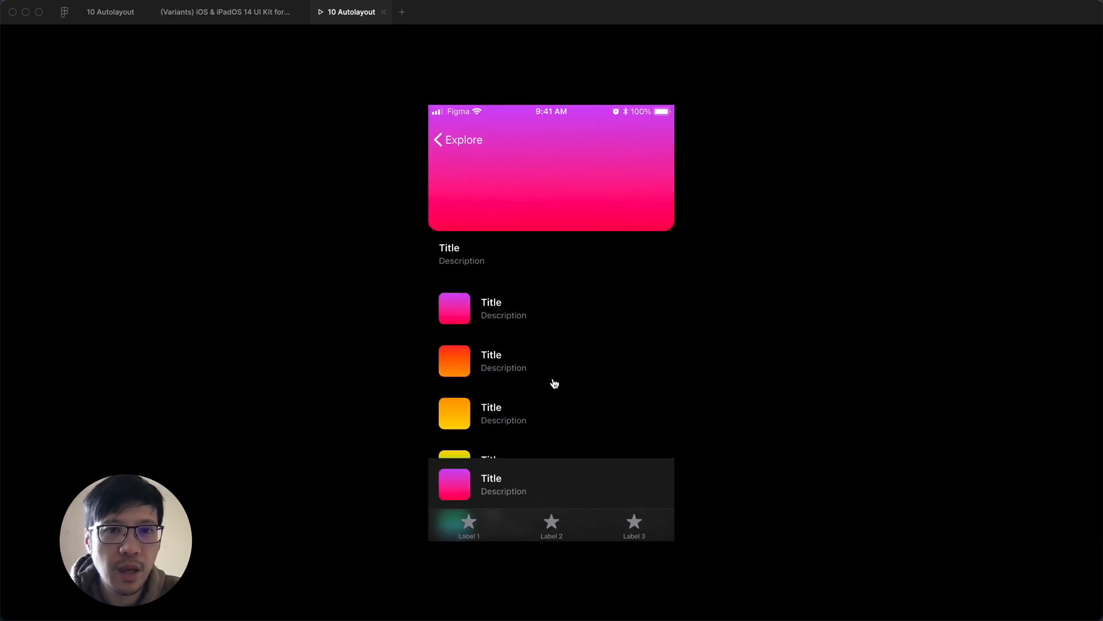
click(384, 15)
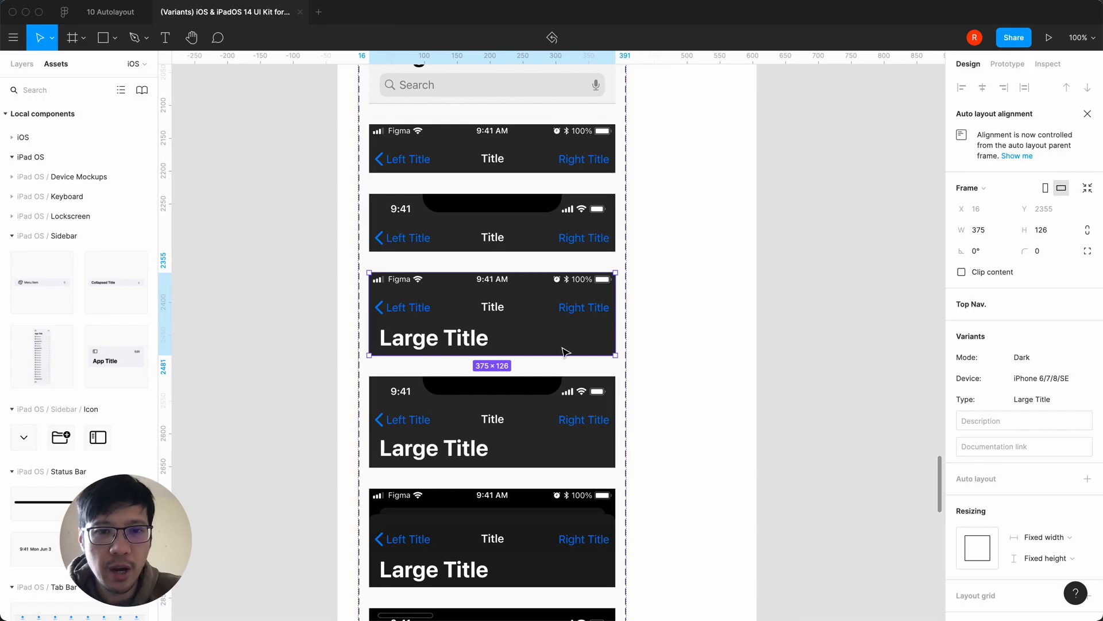
Fix the position of the mini player above the tab bar on the second List screen when scrolling
click(109, 12)
scroll(581, 492, down, 5)
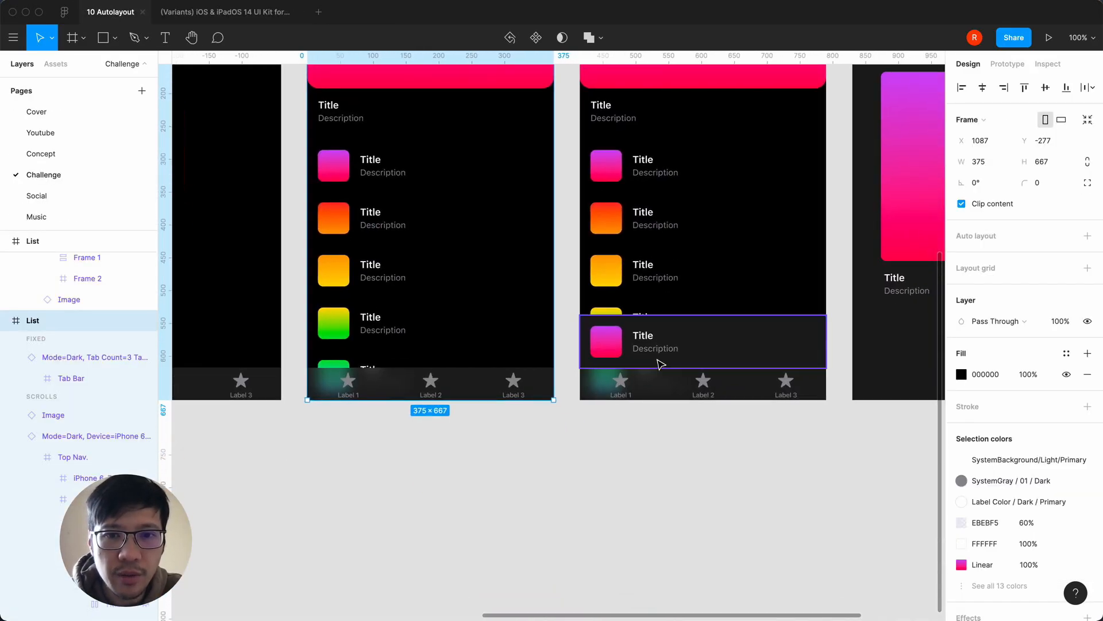
click(661, 364)
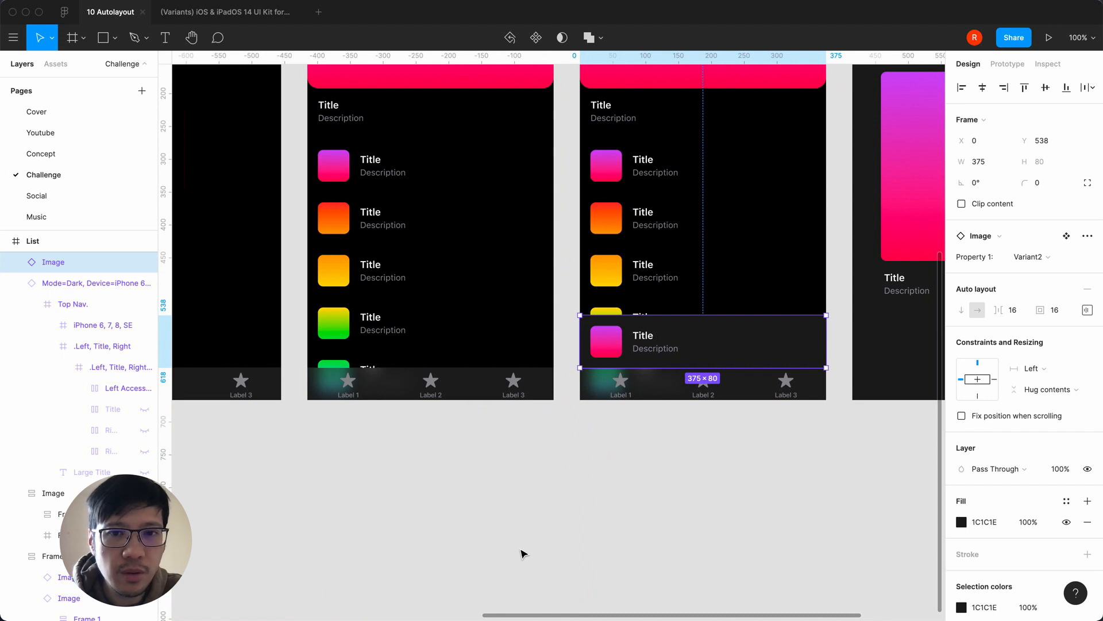
scroll(521, 554, right, 6)
scroll(522, 553, up, 2)
click(546, 322)
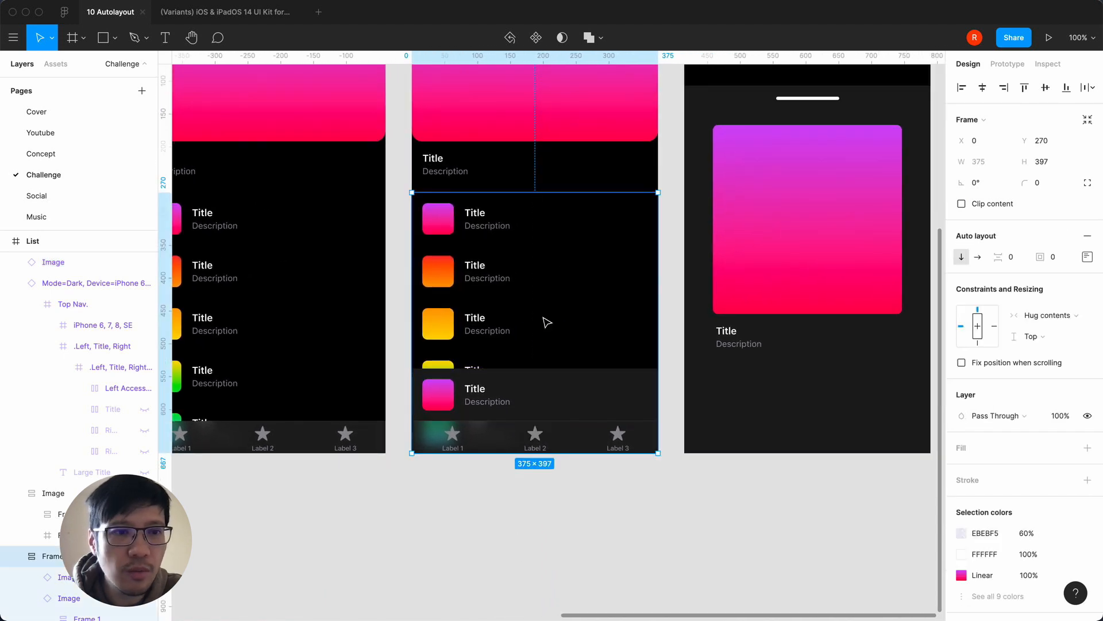
click(510, 392)
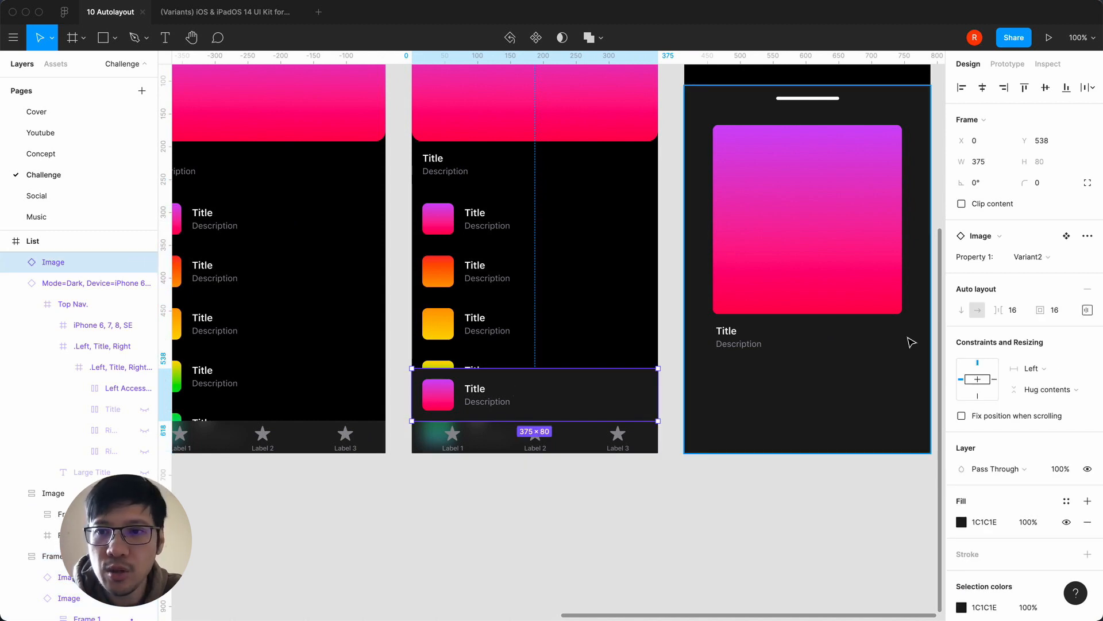
click(962, 416)
click(729, 519)
Preview the first List screen, scroll it, open the first song's mini player, go back to the Explore screen and close the preview
key(minus)
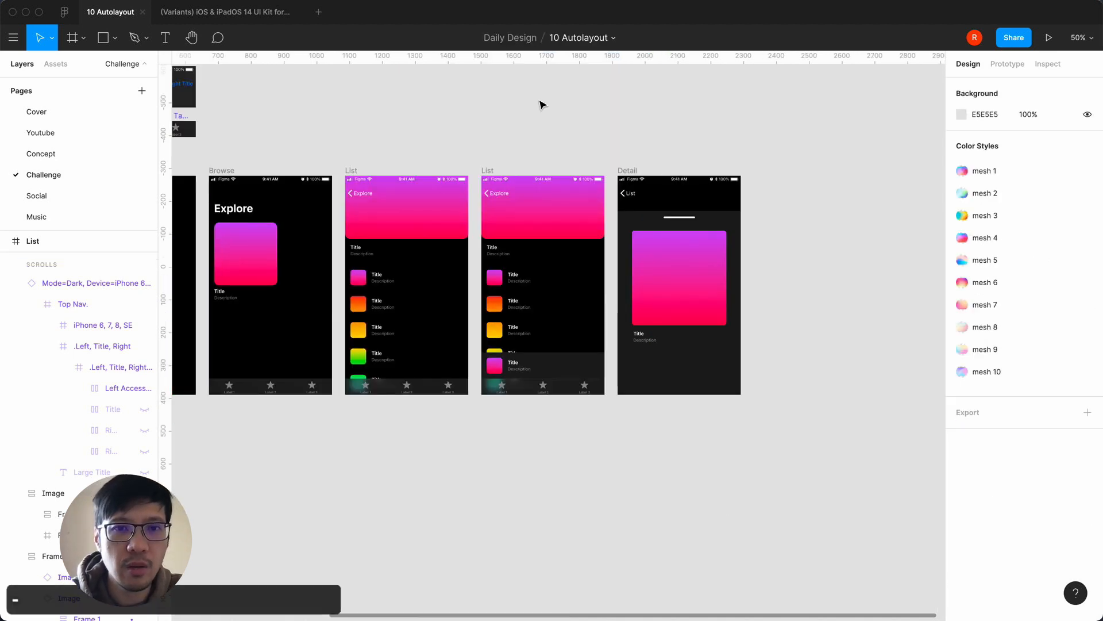
click(349, 171)
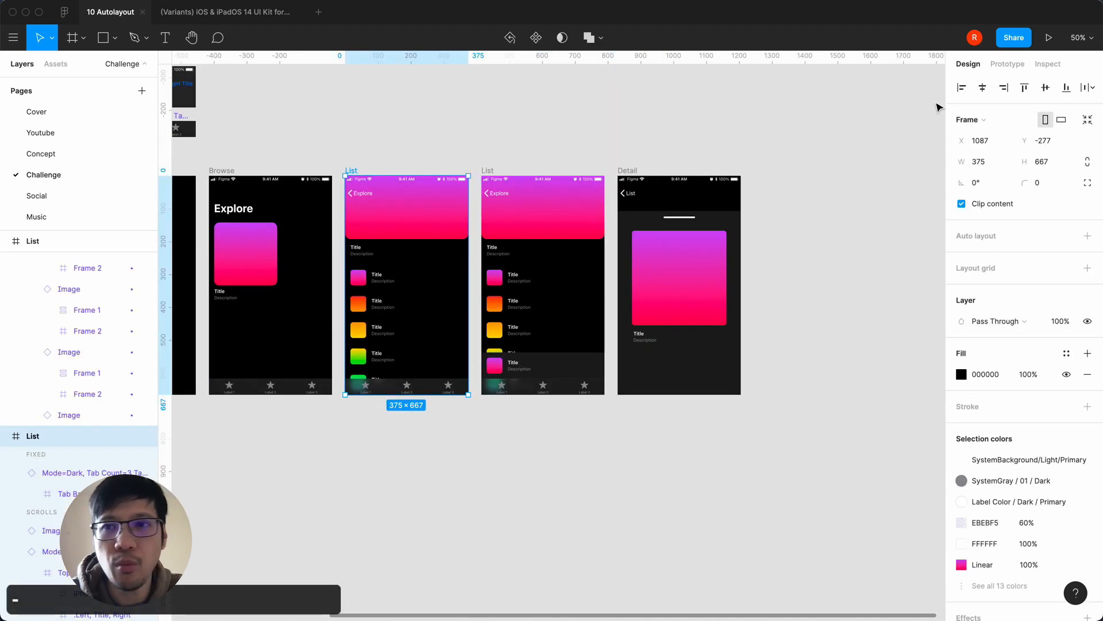
click(1049, 46)
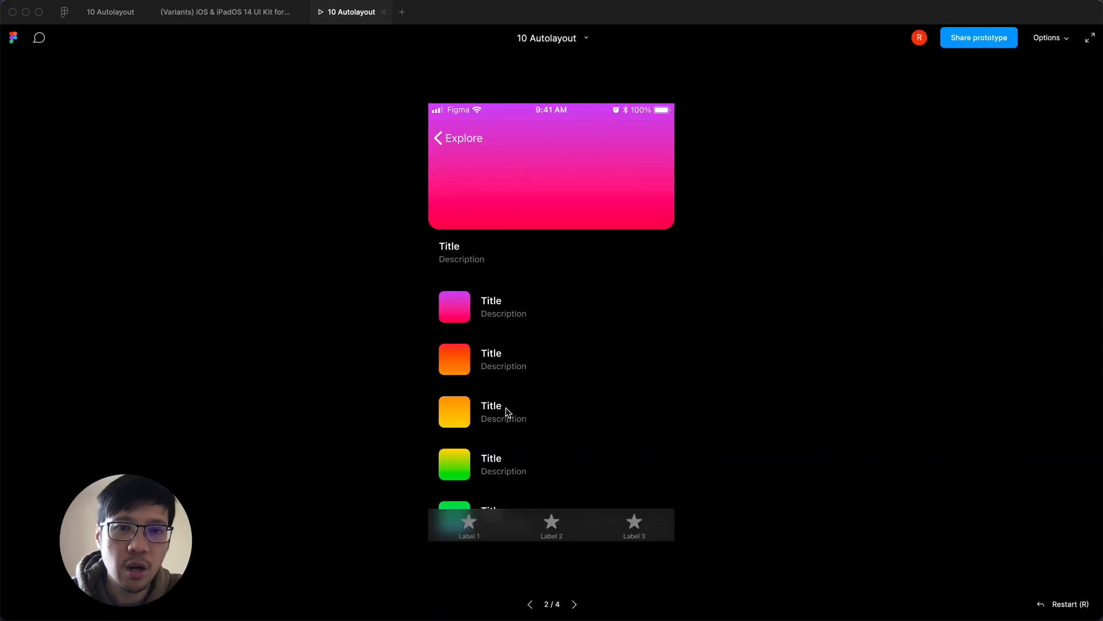
scroll(499, 414, down, 3)
drag(494, 416, 509, 379)
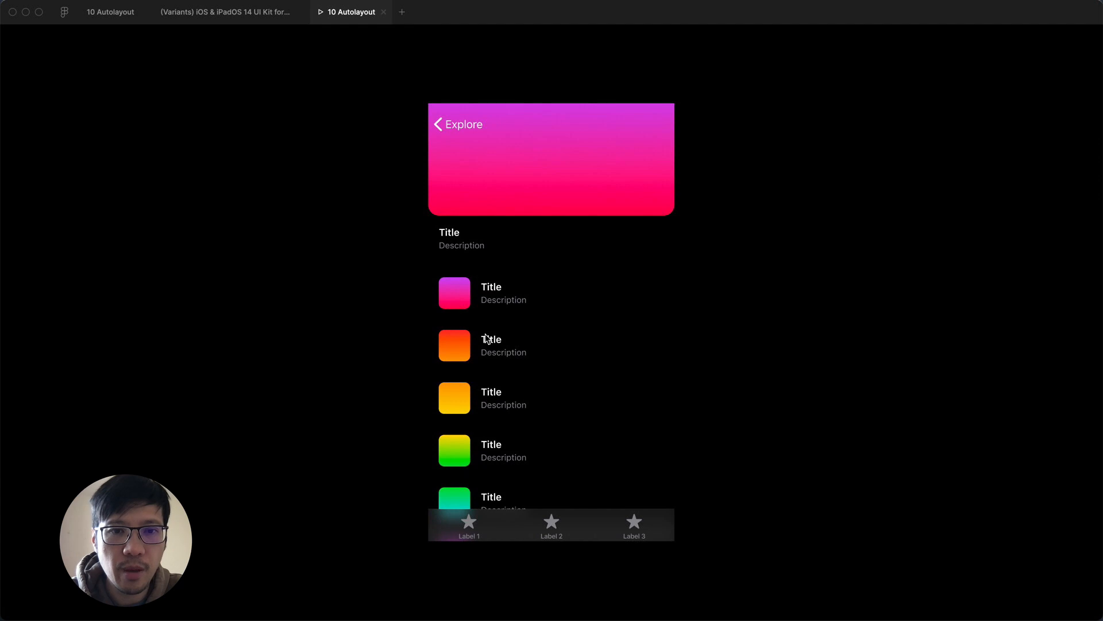
click(460, 303)
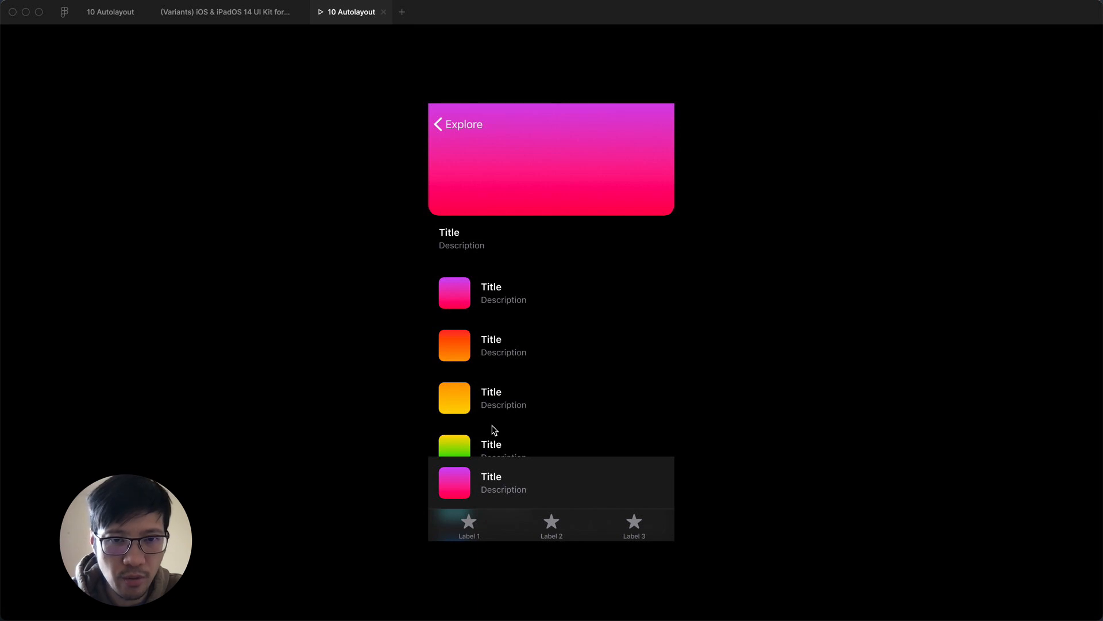
click(457, 128)
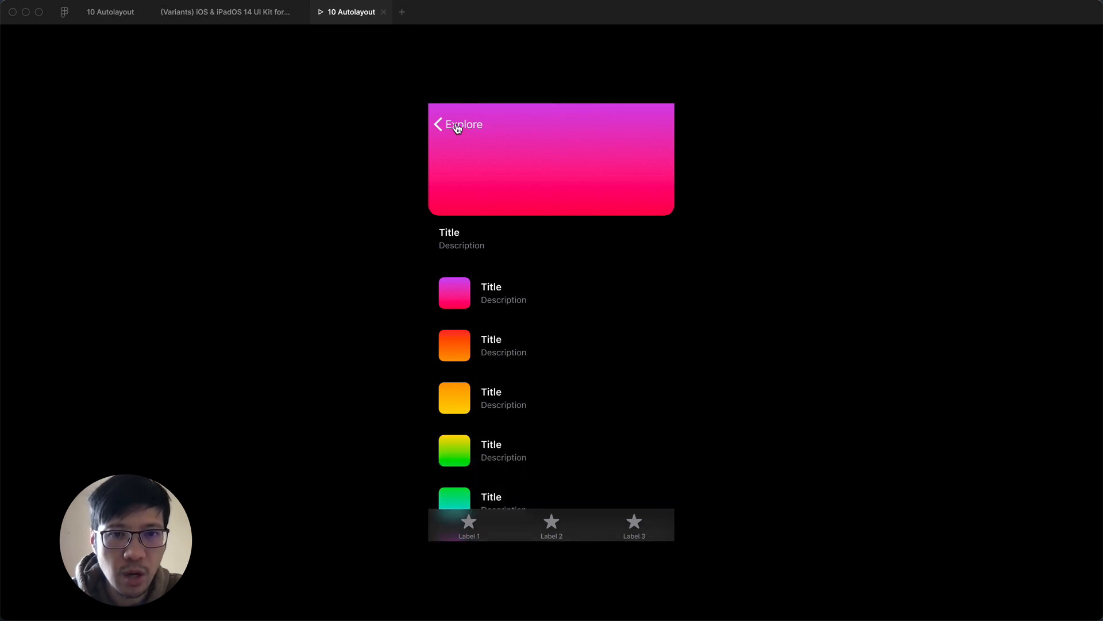
click(457, 128)
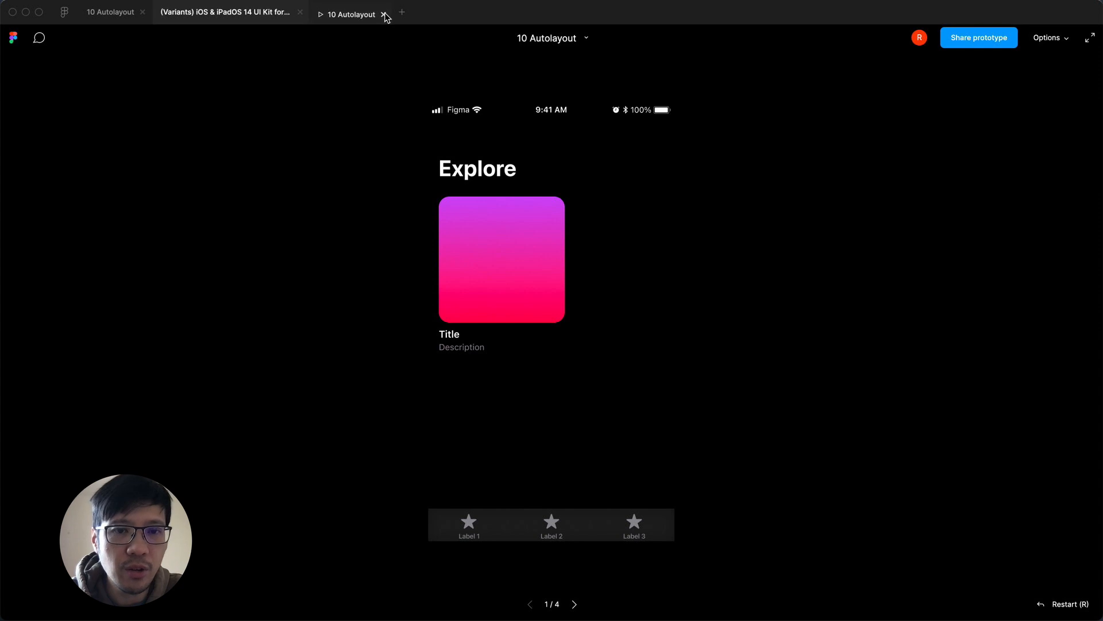
click(383, 14)
Change the Smart animate easing of the first song row's interaction on the first List screen to Ease In
click(110, 12)
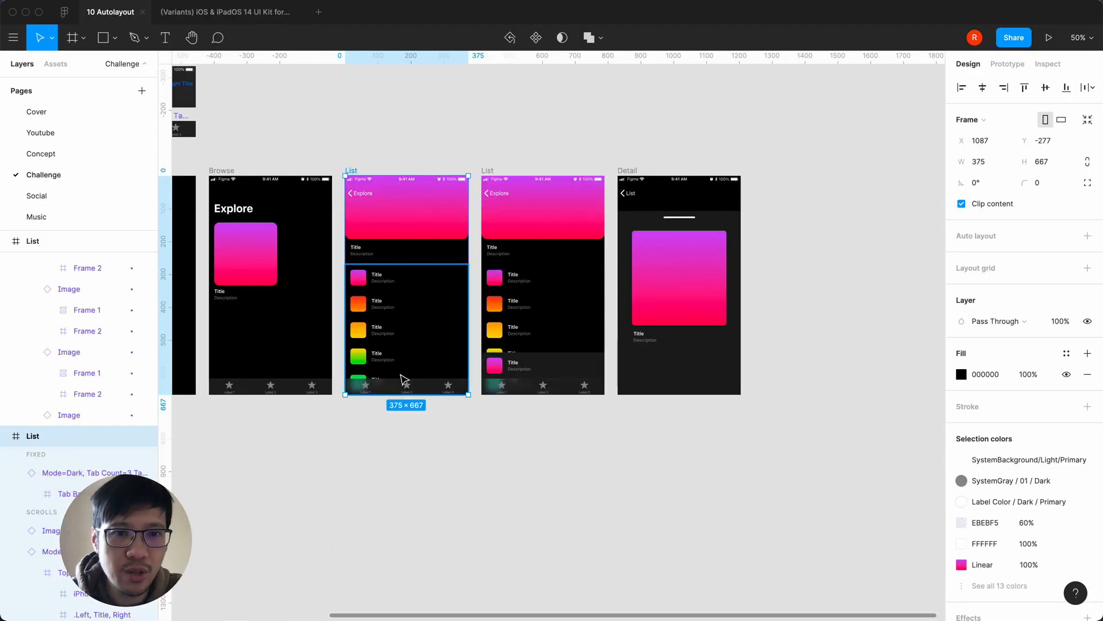
click(369, 285)
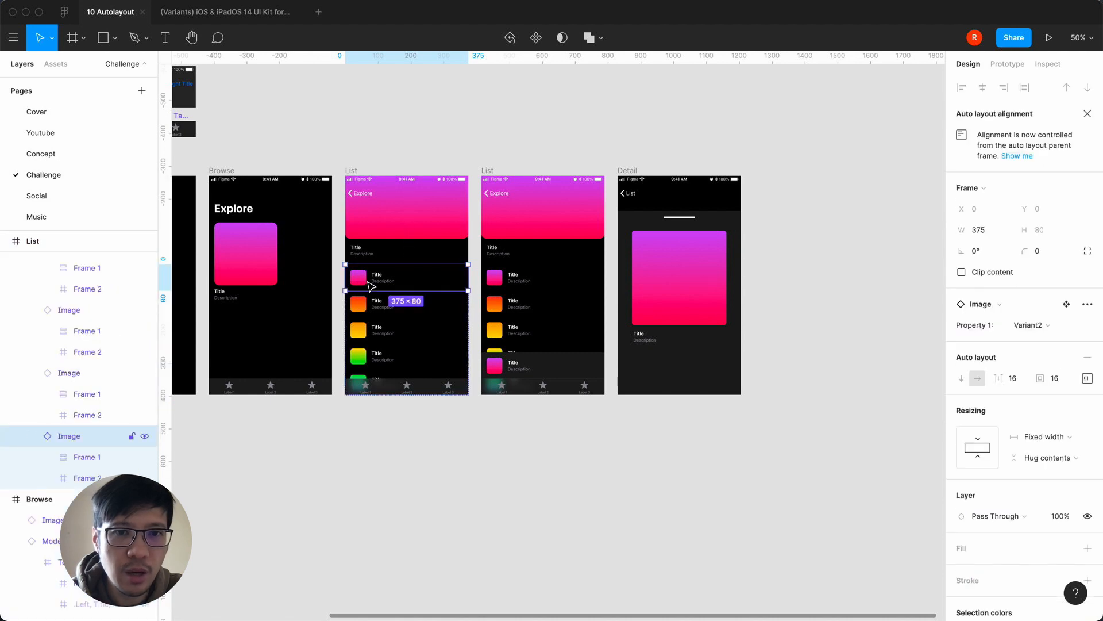
click(1008, 63)
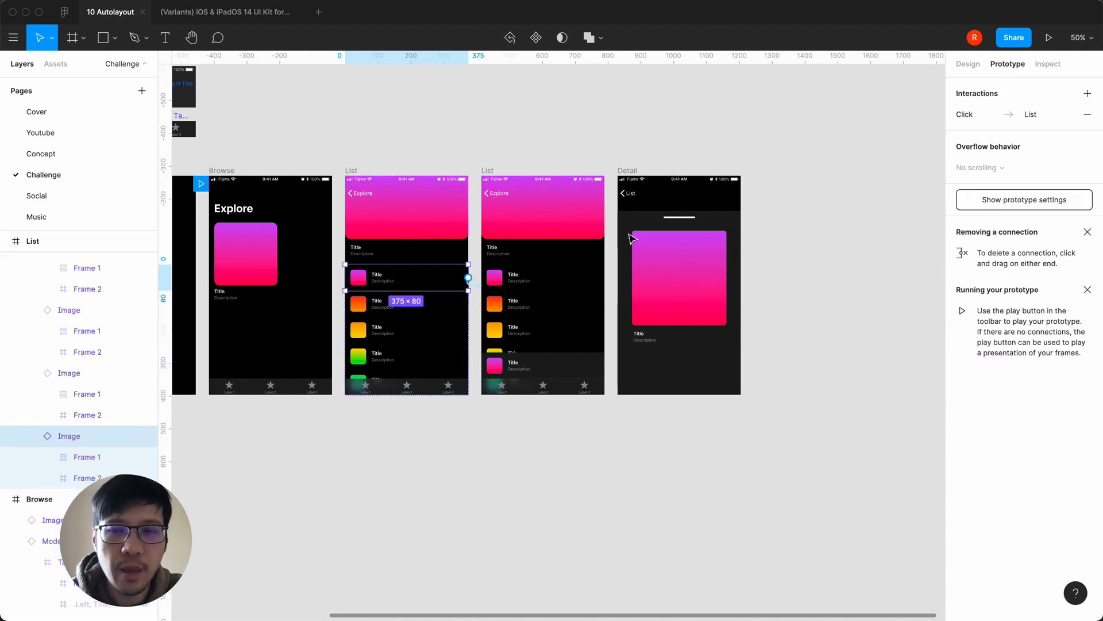
click(477, 287)
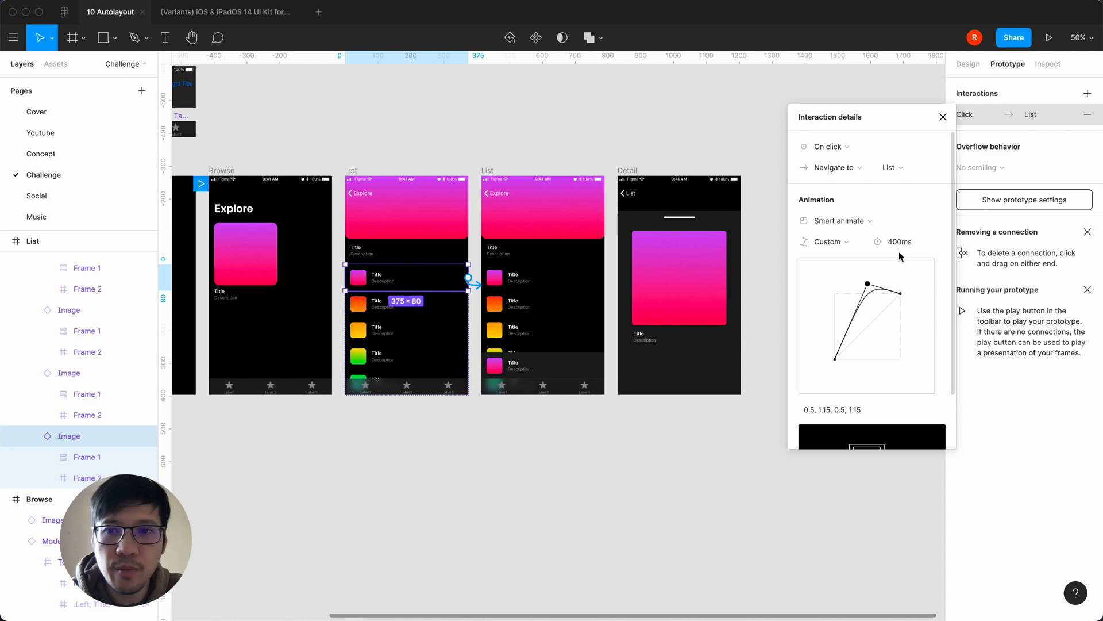
click(839, 220)
click(839, 221)
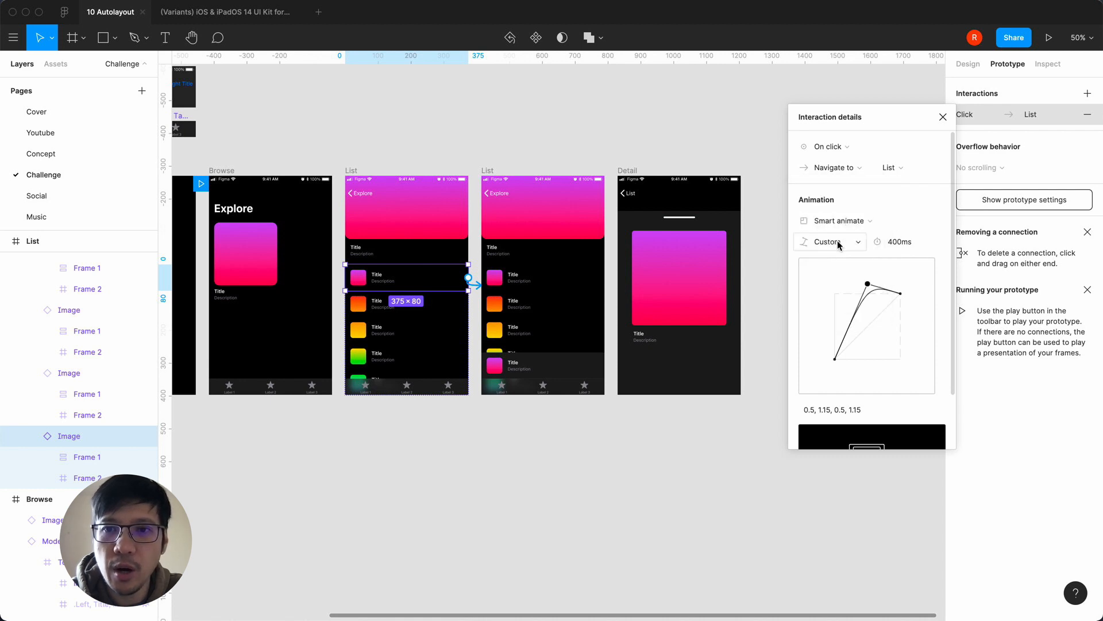
click(839, 241)
click(853, 125)
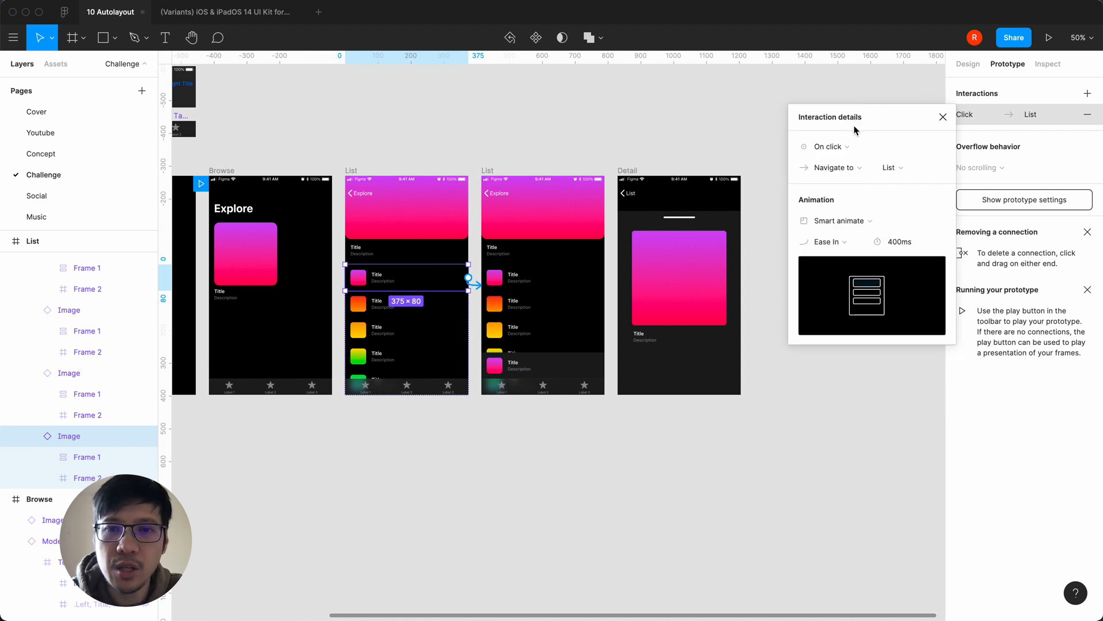
click(577, 467)
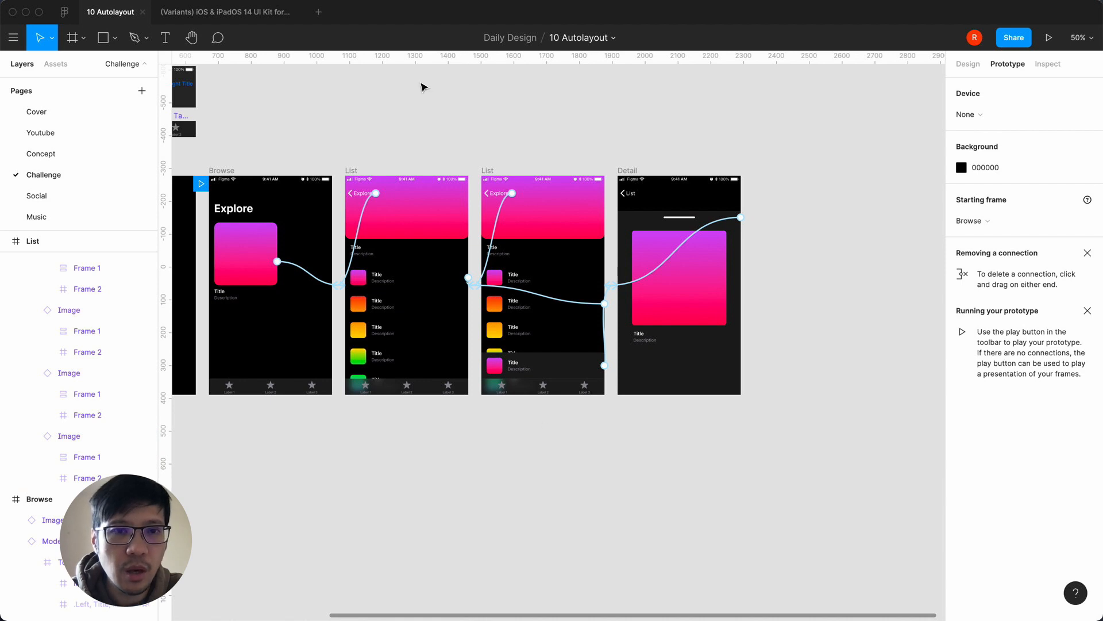
Play the prototype from the first List screen, bring up the mini player from the first song and dismiss it
click(351, 170)
click(1049, 38)
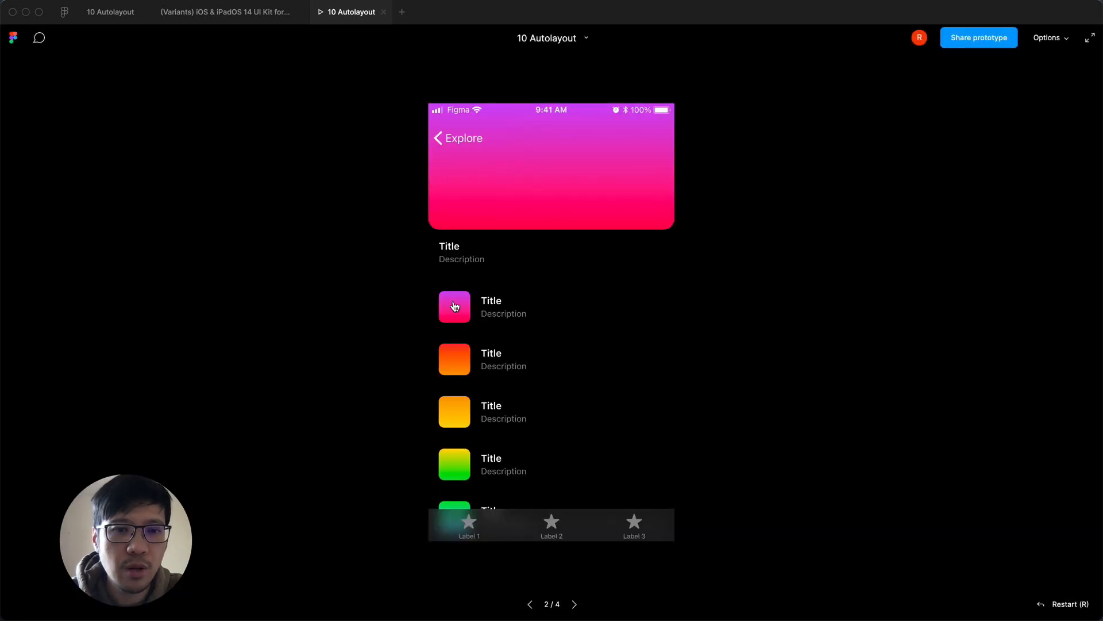
click(454, 305)
click(454, 301)
click(454, 301)
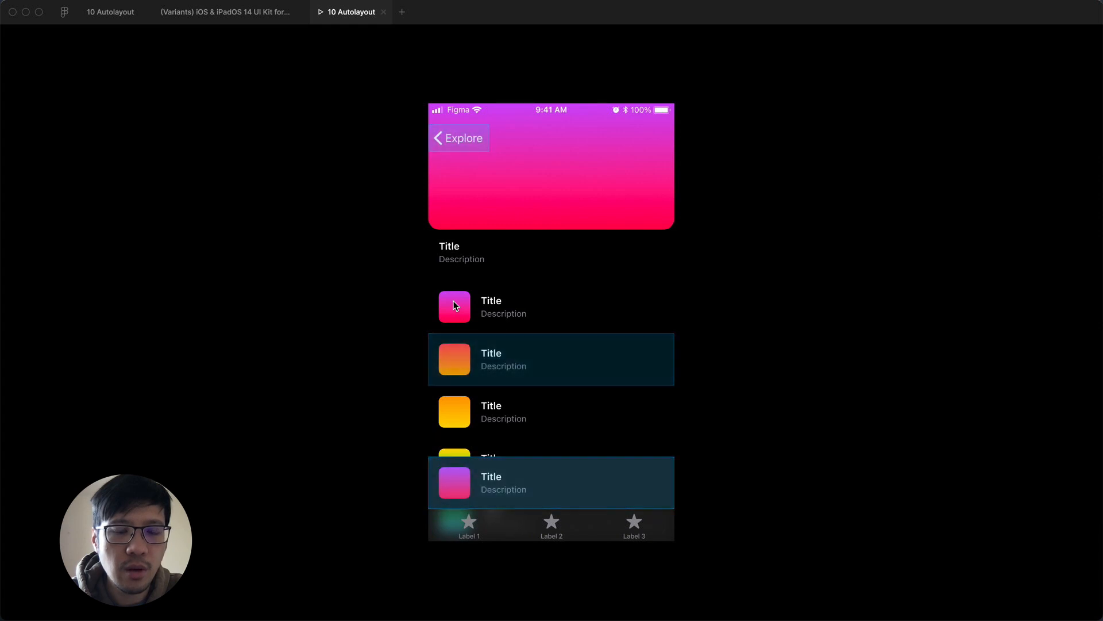
click(462, 143)
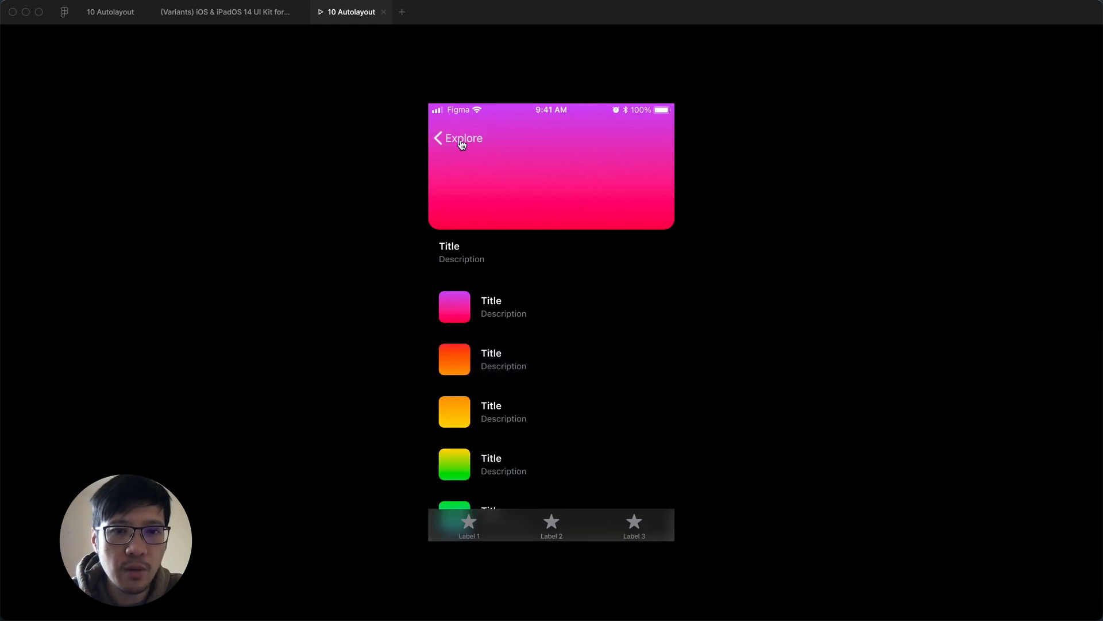
Reopen the mini player in the preview, expand it to the Detail screen, collapse it by its handle and test list scrolling
click(460, 304)
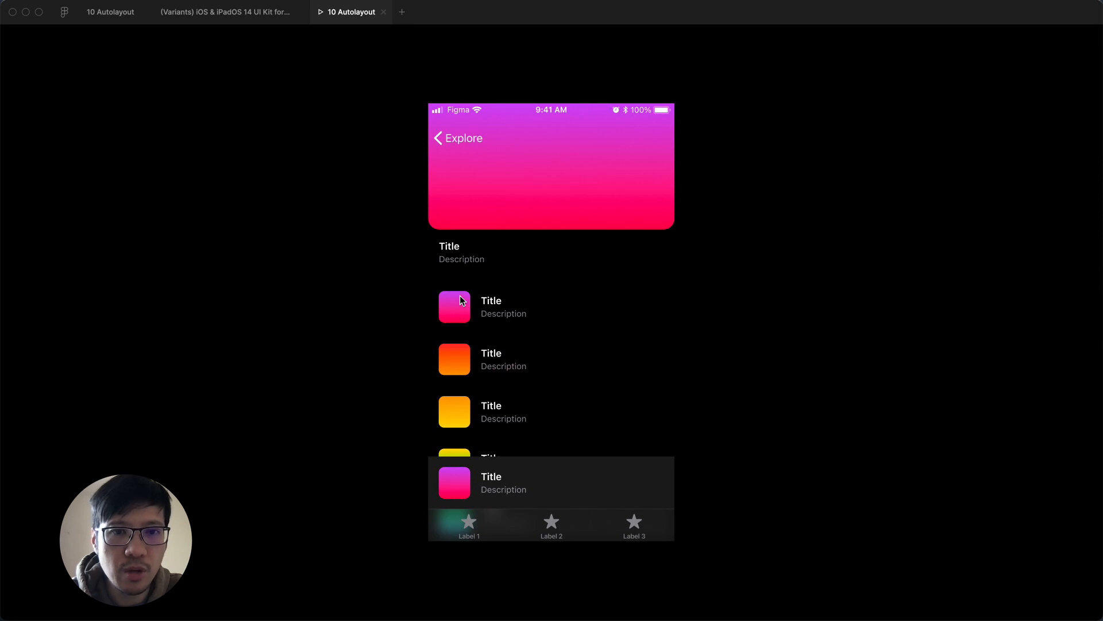
click(458, 504)
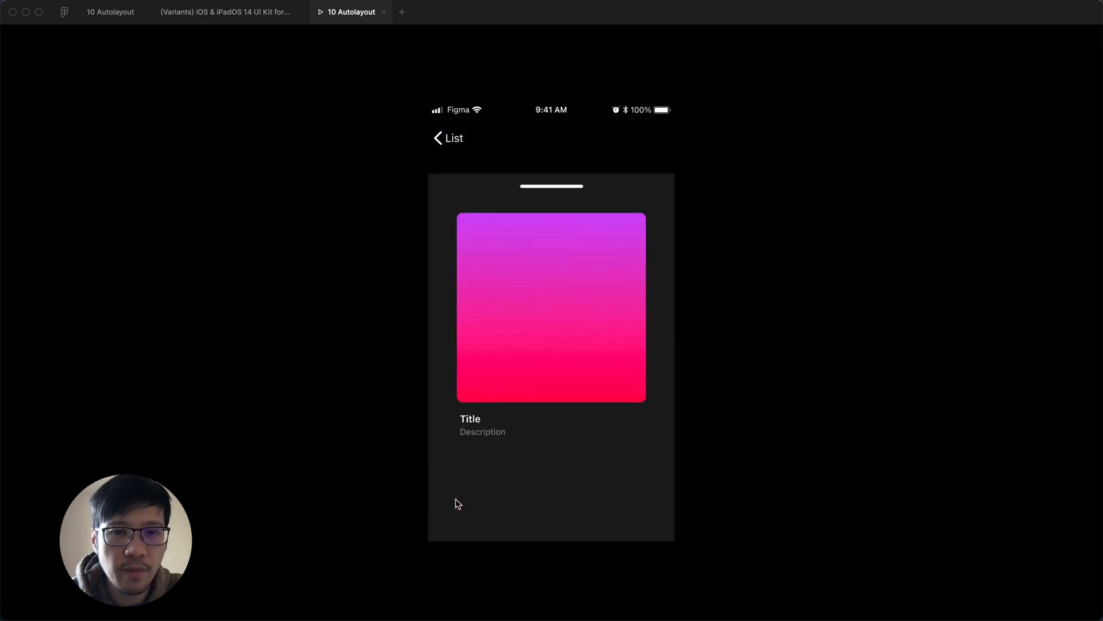
click(456, 144)
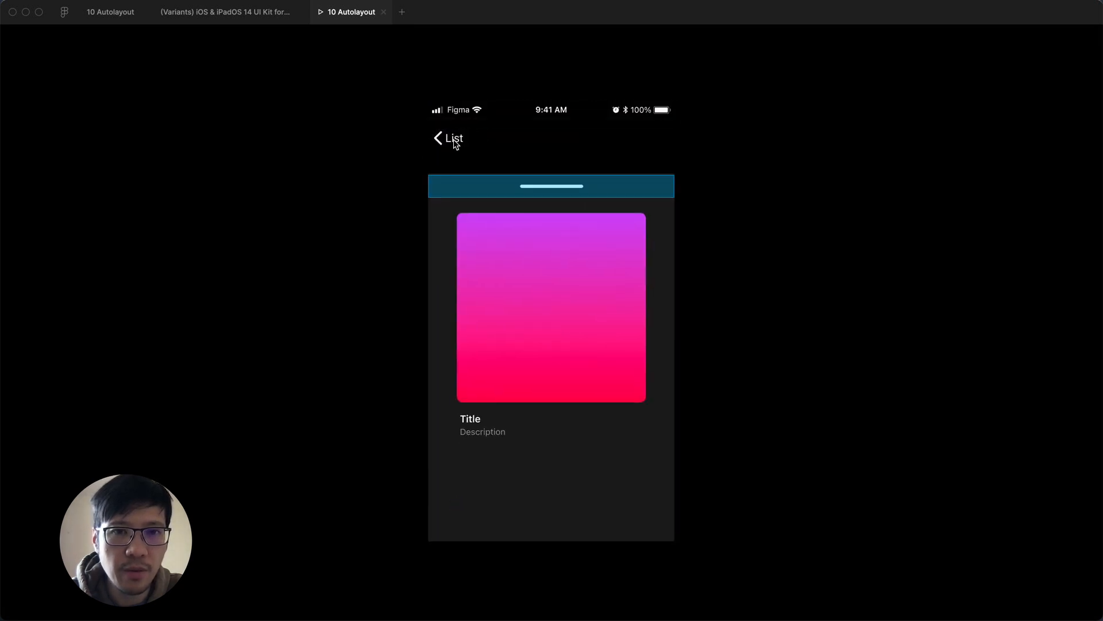
click(541, 197)
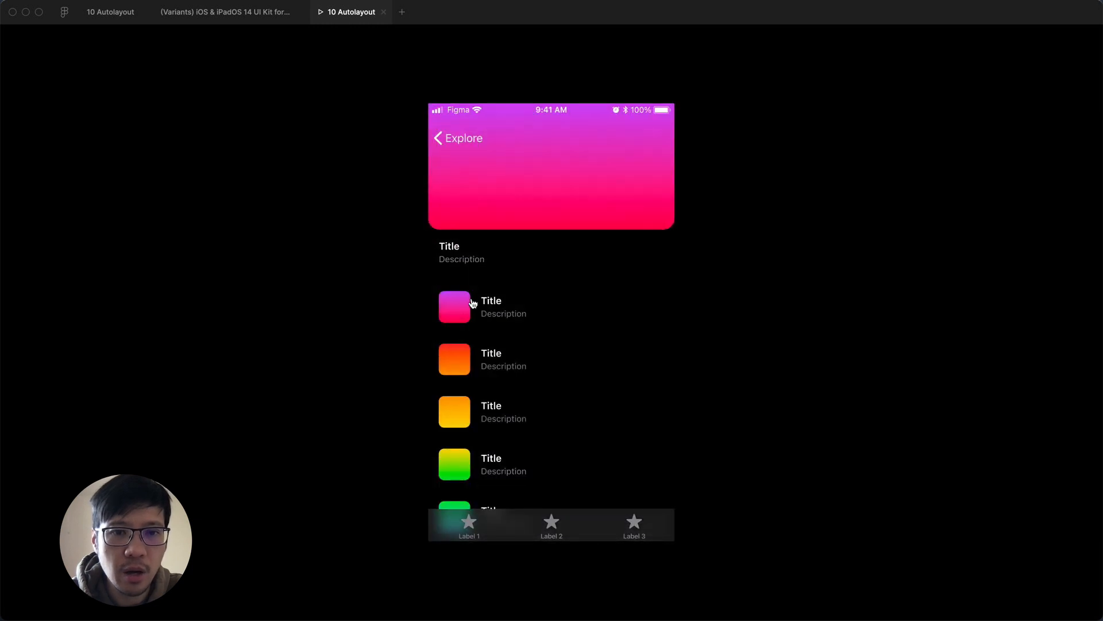
scroll(549, 196, down, 3)
drag(548, 191, 549, 335)
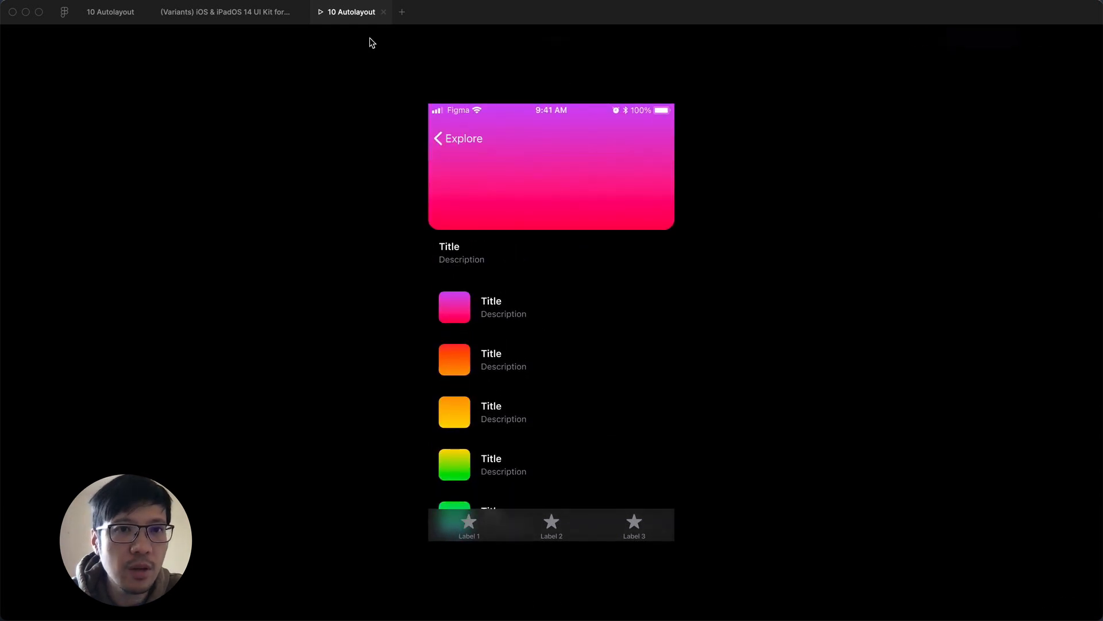
Close the prototype preview and return to the List screens in the 10 Autolayout design file
click(383, 13)
click(125, 16)
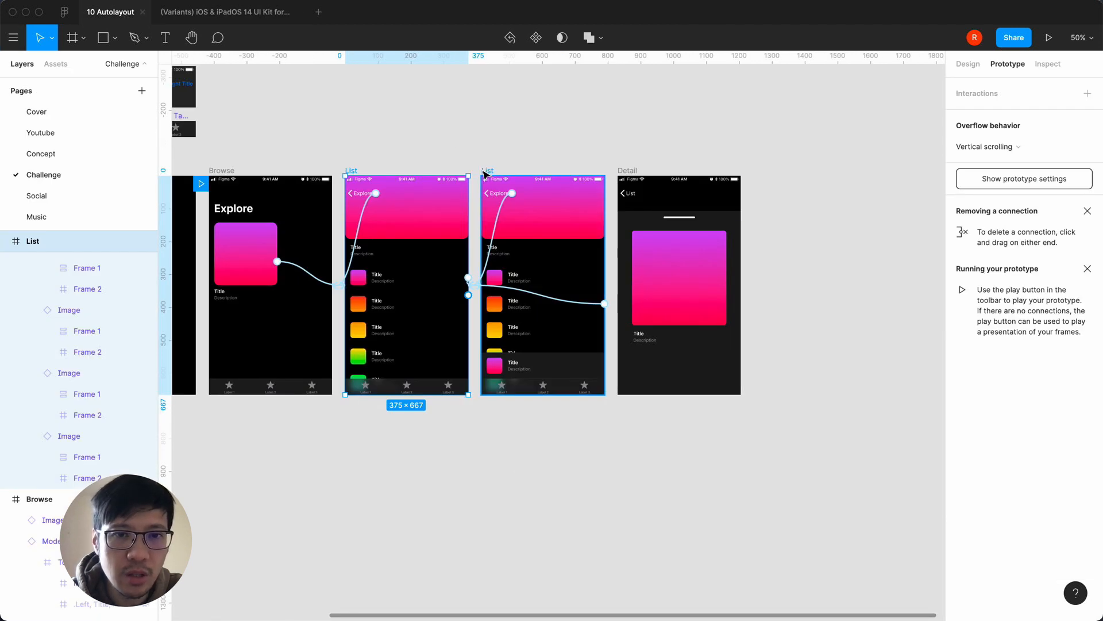
click(487, 172)
key(shift+0)
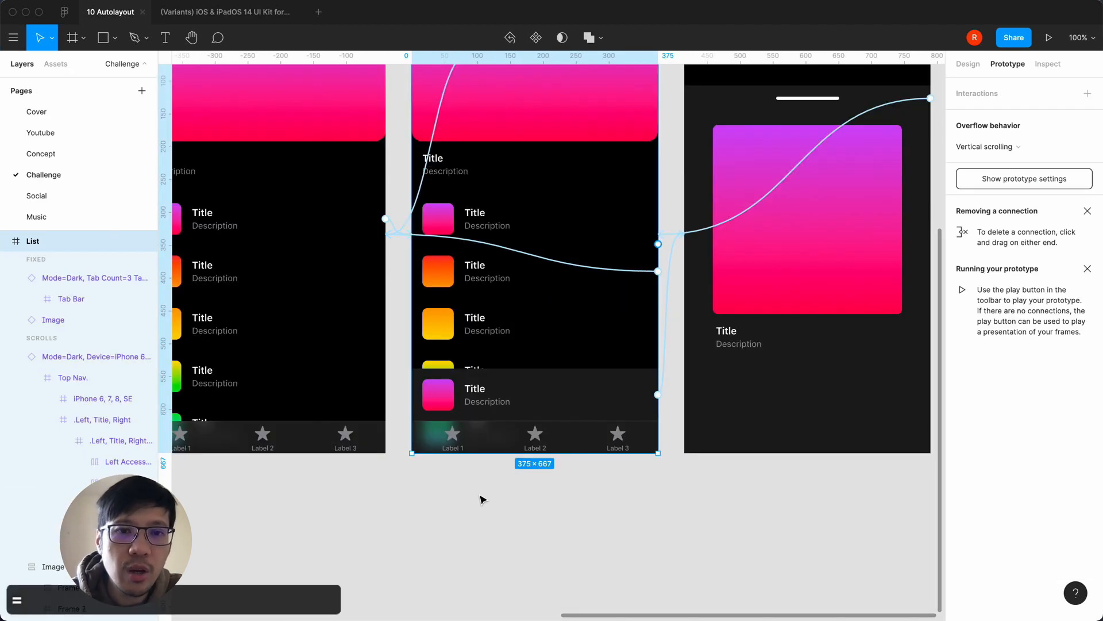
scroll(483, 499, down, 1)
scroll(372, 468, left, 2)
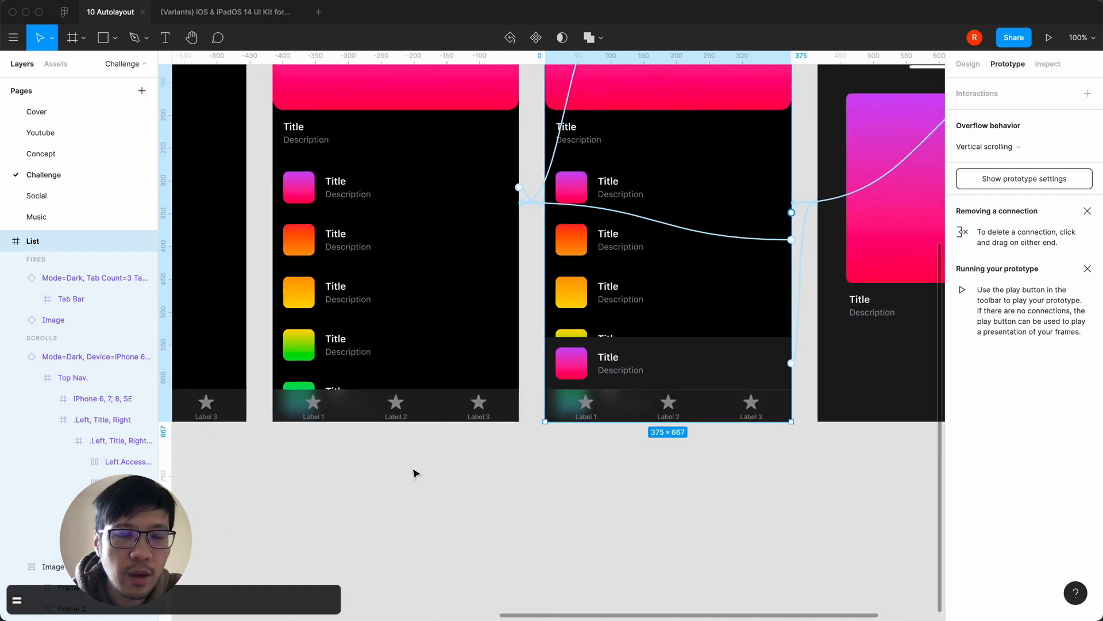
scroll(346, 276, up, 3)
Lock the song list's Frame 3 layer on the first List screen
click(287, 127)
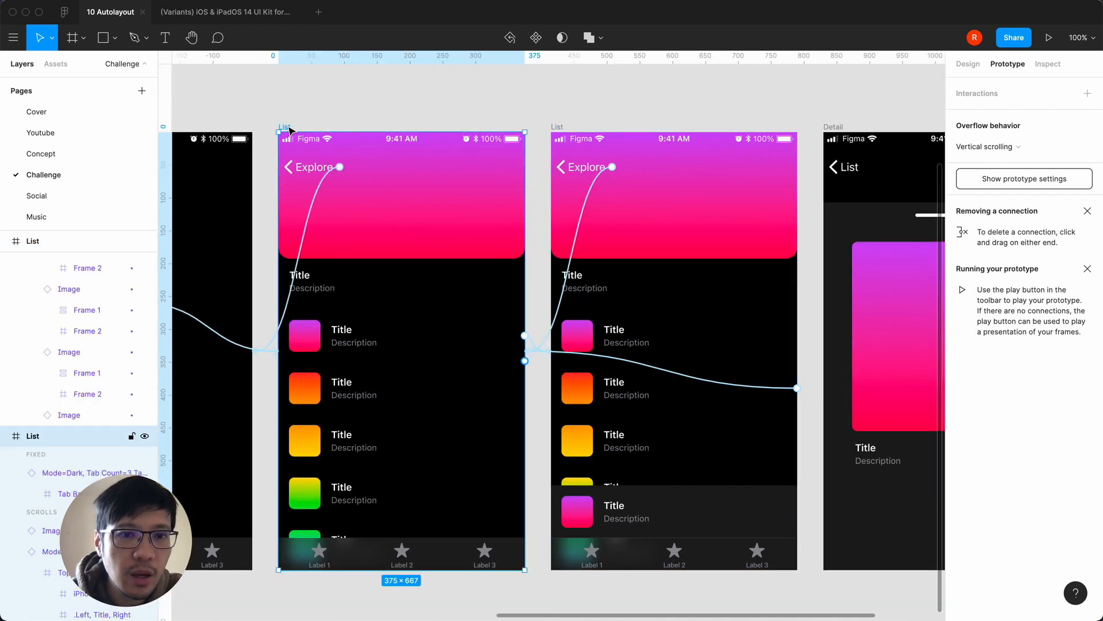
click(401, 408)
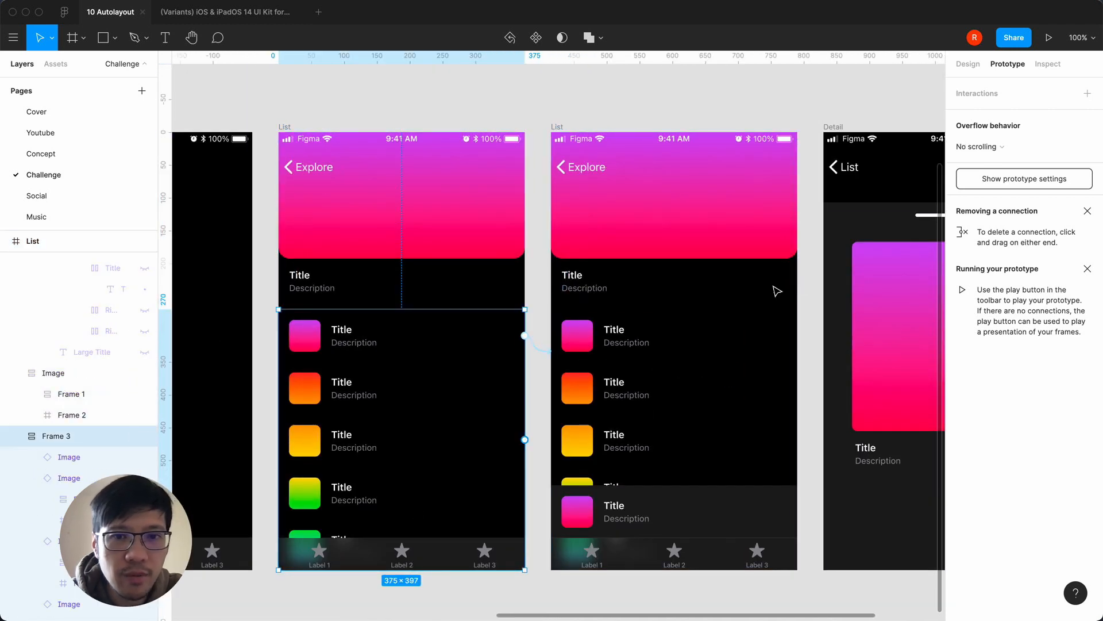
click(967, 63)
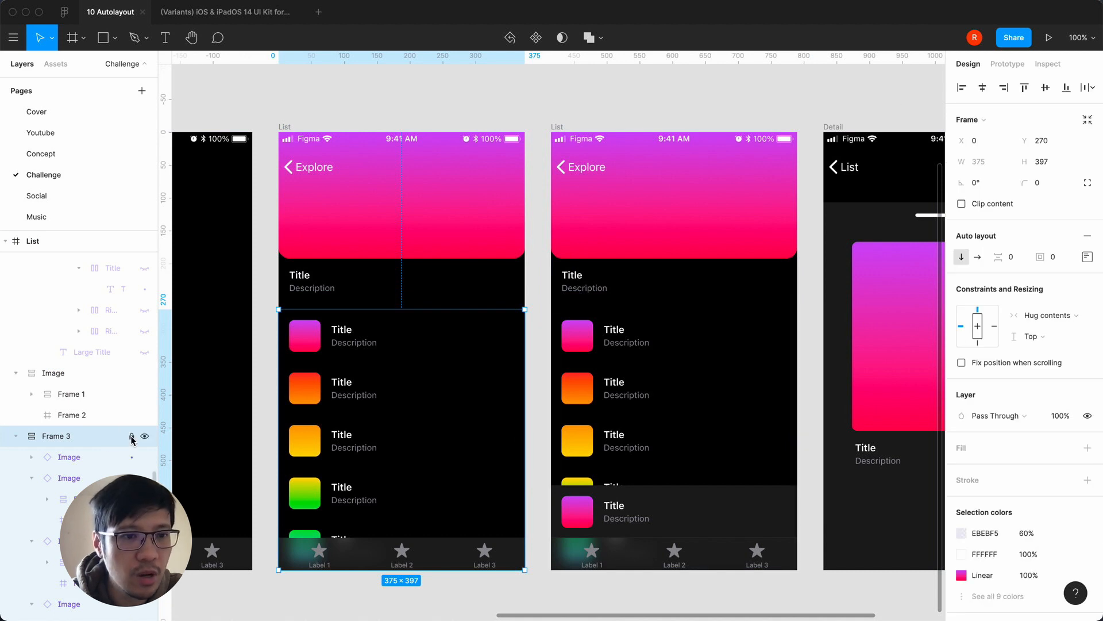
scroll(446, 428, down, 3)
click(428, 541)
scroll(430, 543, up, 5)
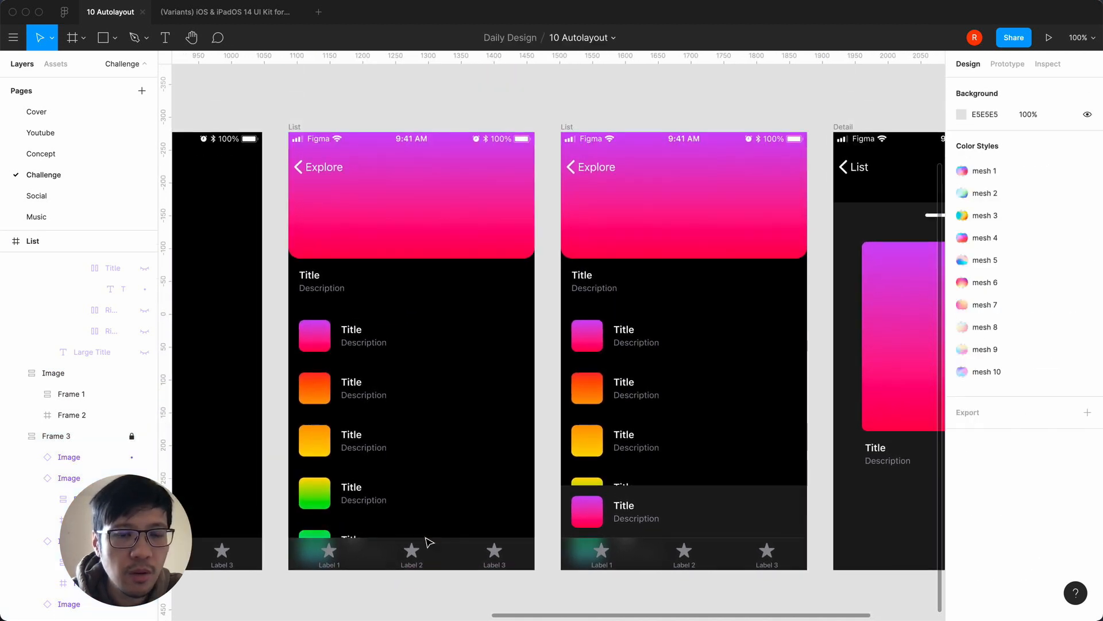
Play the prototype from the first List screen, test its list scrolling, and close the preview to return to the design file
click(292, 183)
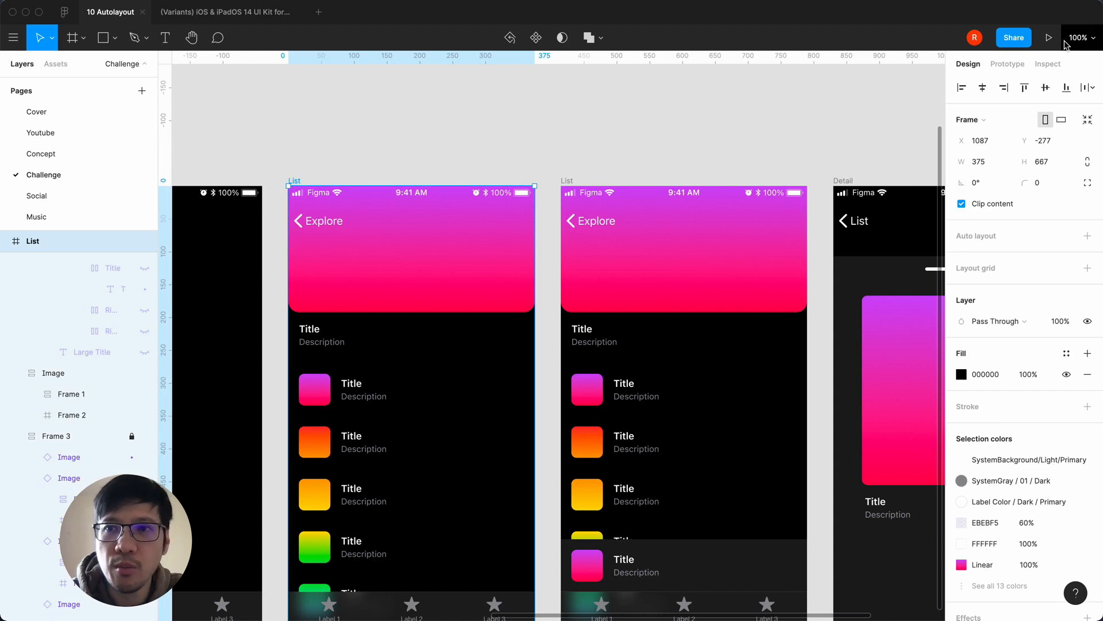
click(1049, 38)
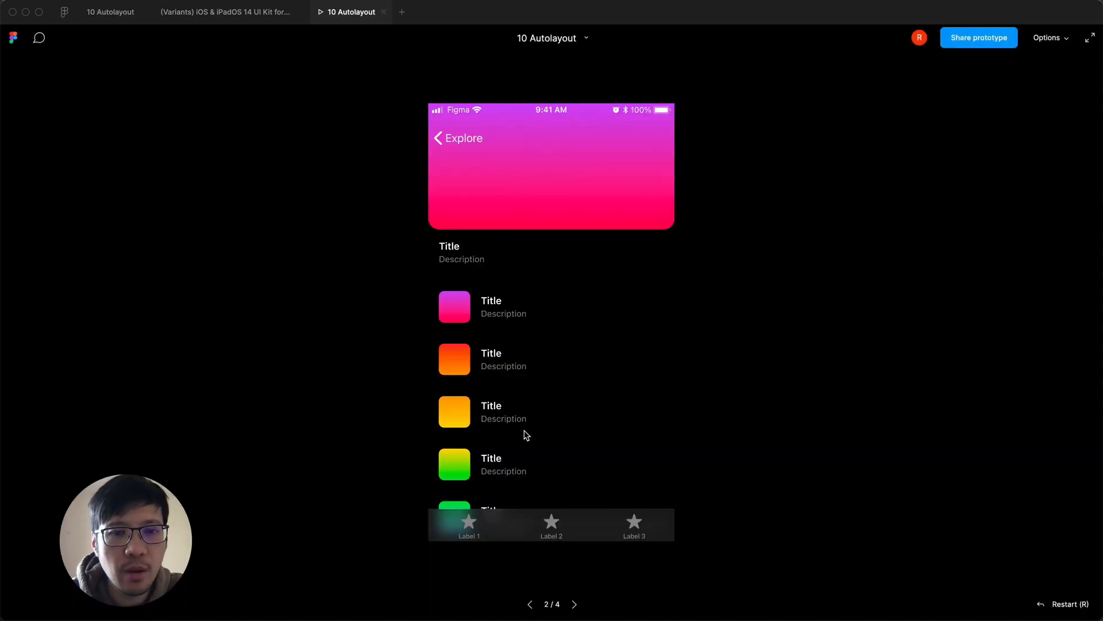
drag(524, 434, 544, 446)
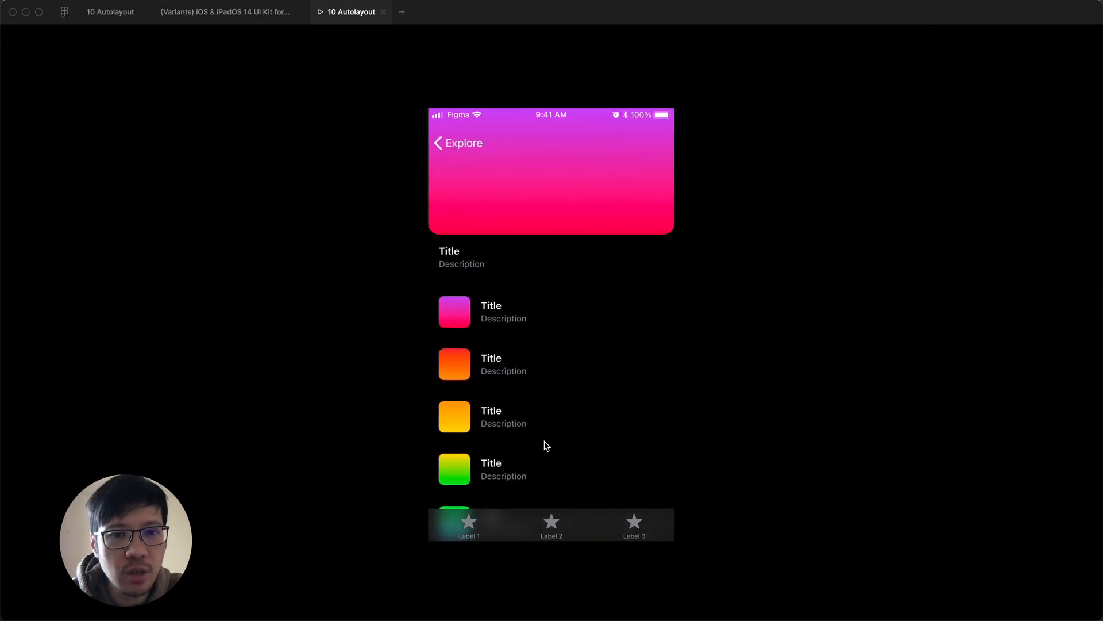
click(383, 12)
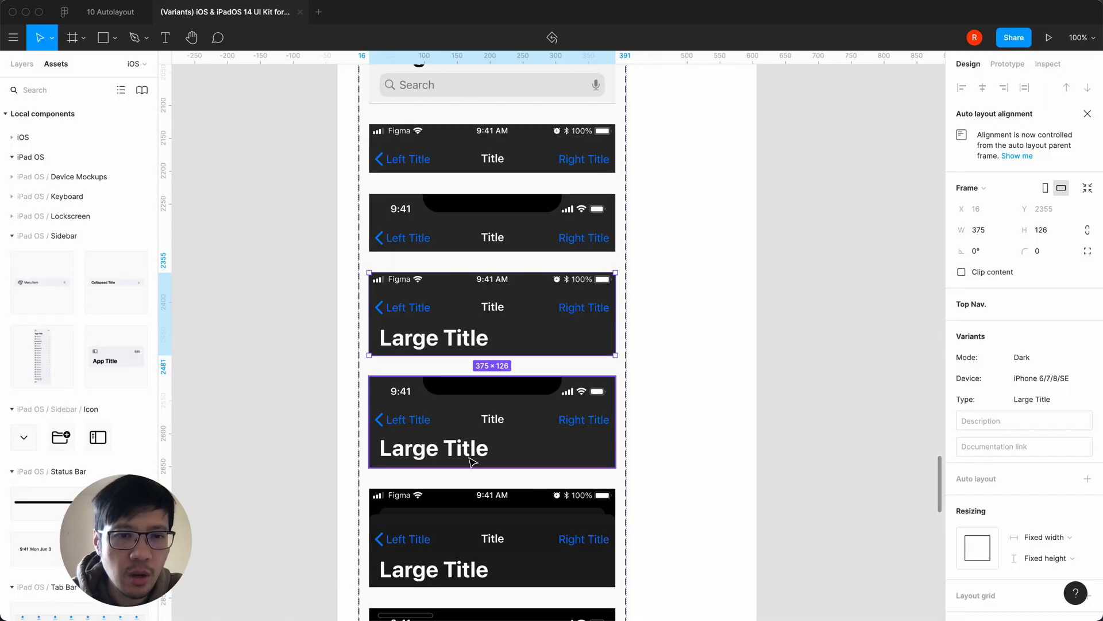
click(113, 18)
Examine the layer structure of the first List screen, collapsing its Top Nav layer
scroll(377, 412, down, 2)
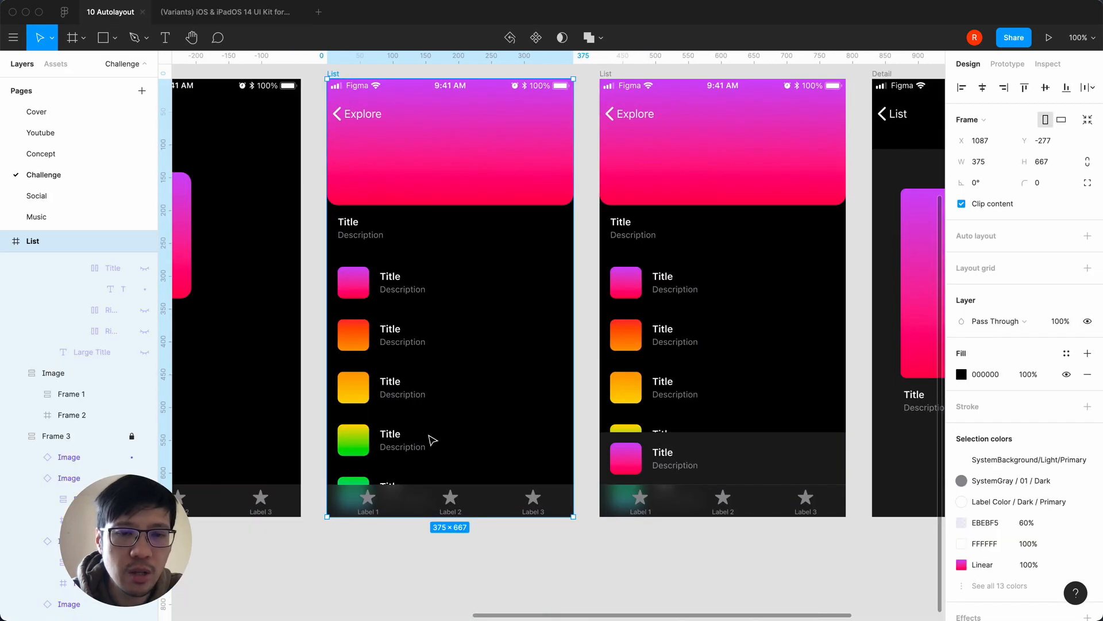
scroll(432, 440, up, 4)
click(394, 167)
click(392, 177)
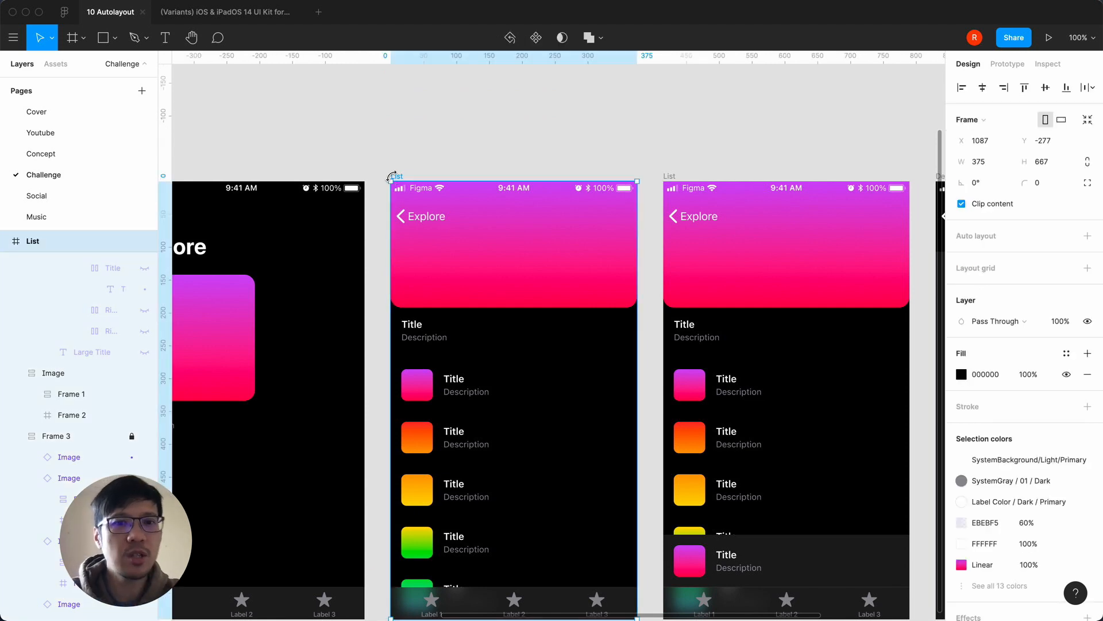
scroll(505, 398, down, 5)
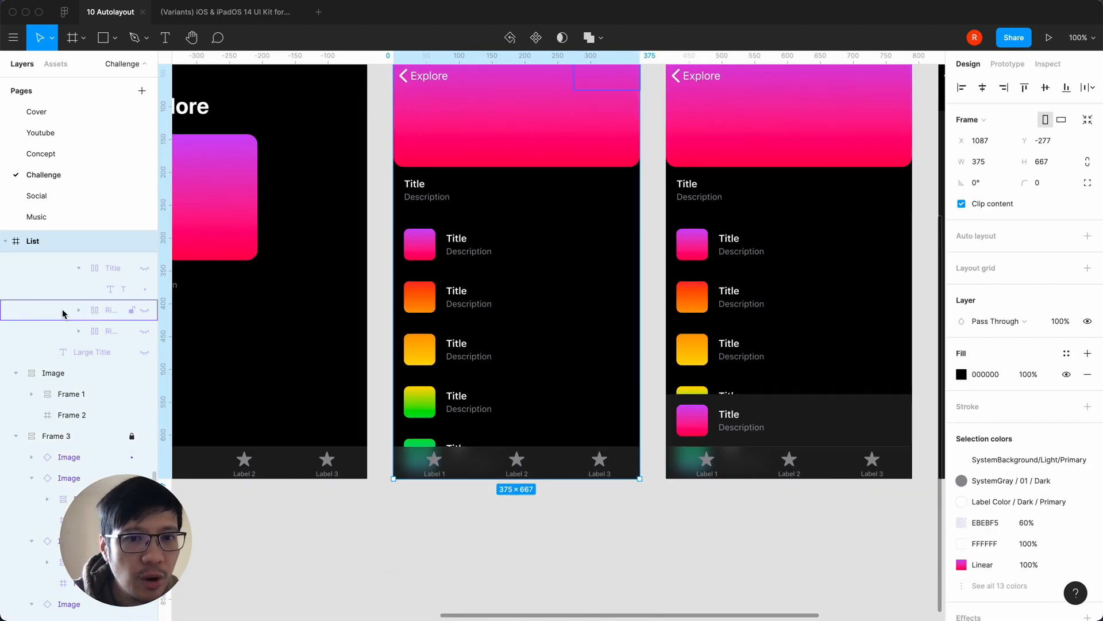
scroll(91, 345, up, 4)
click(32, 319)
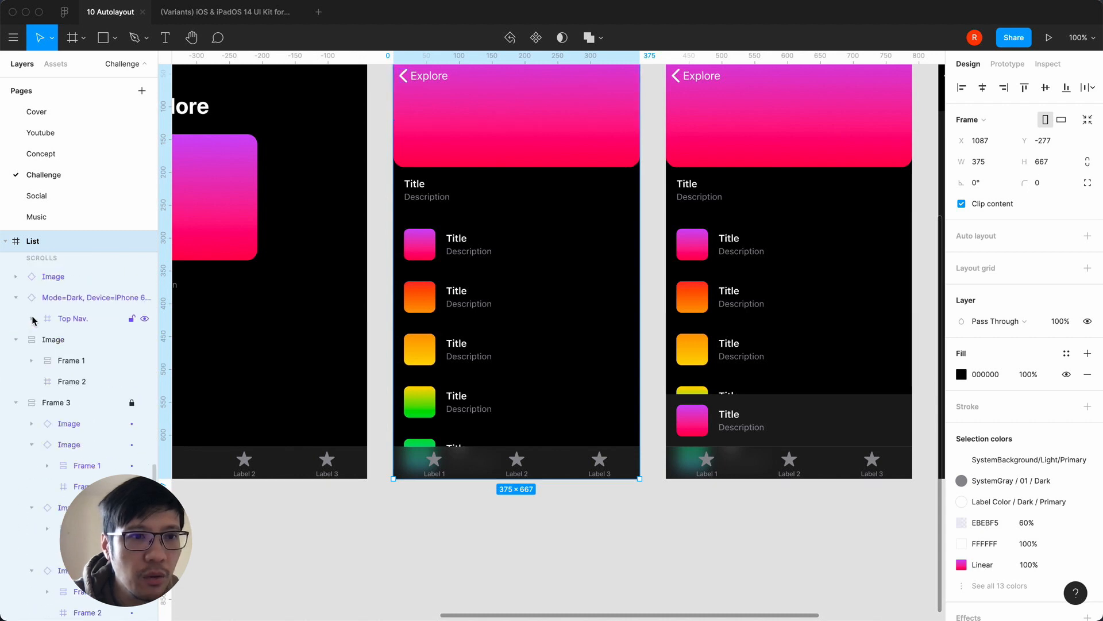
key(Escape)
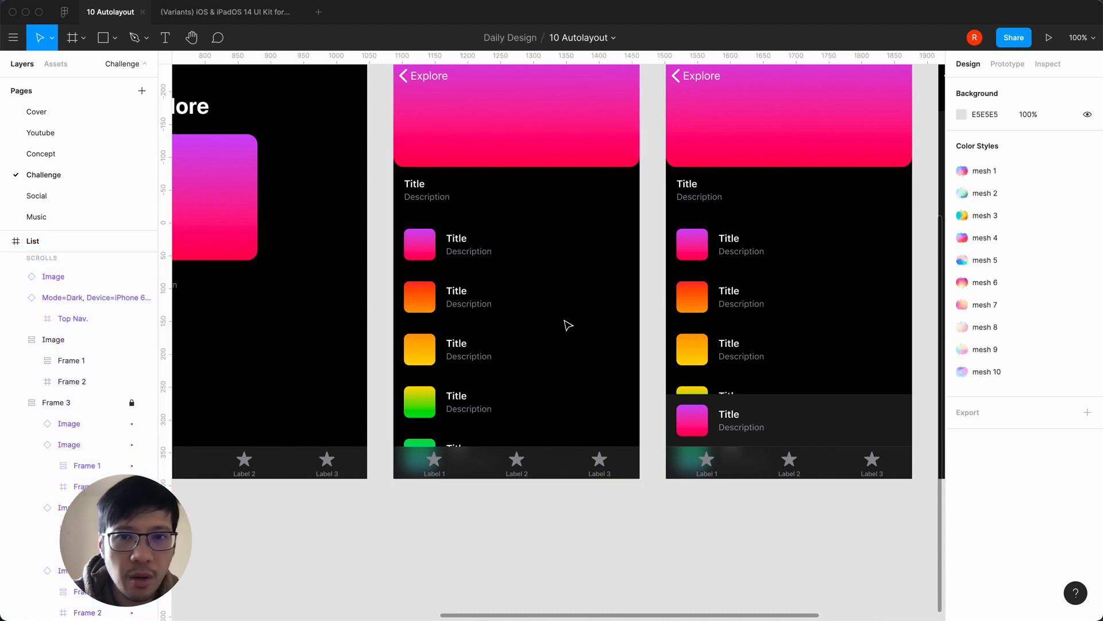
Move the first List screen's mini player Image layer into the Fixed group, just below the tab bar
click(513, 467)
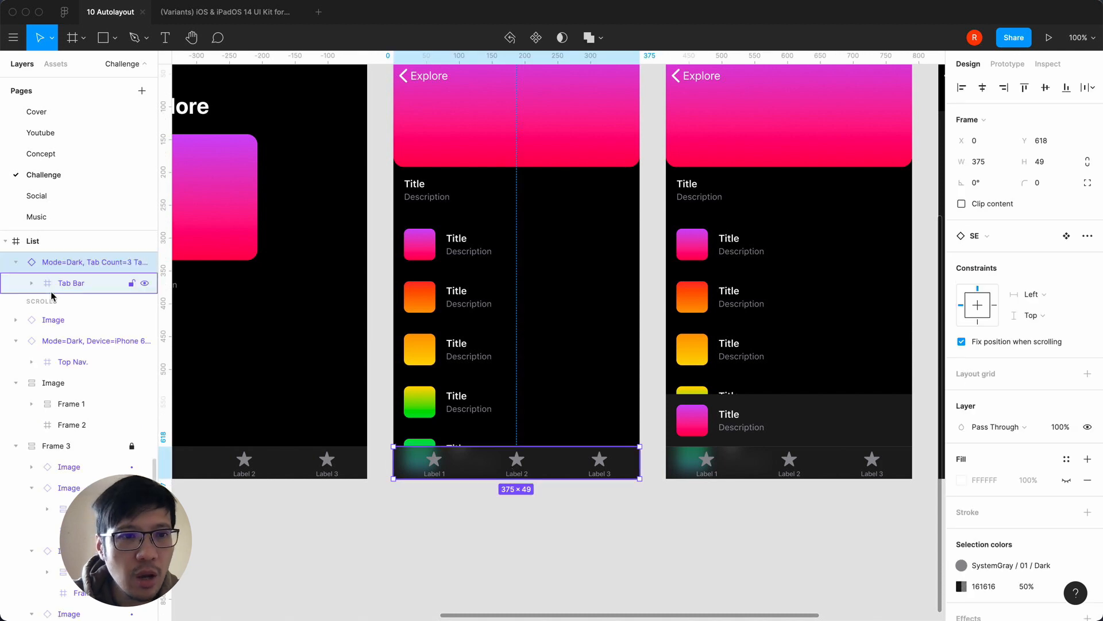
scroll(51, 295, up, 2)
click(16, 329)
click(55, 368)
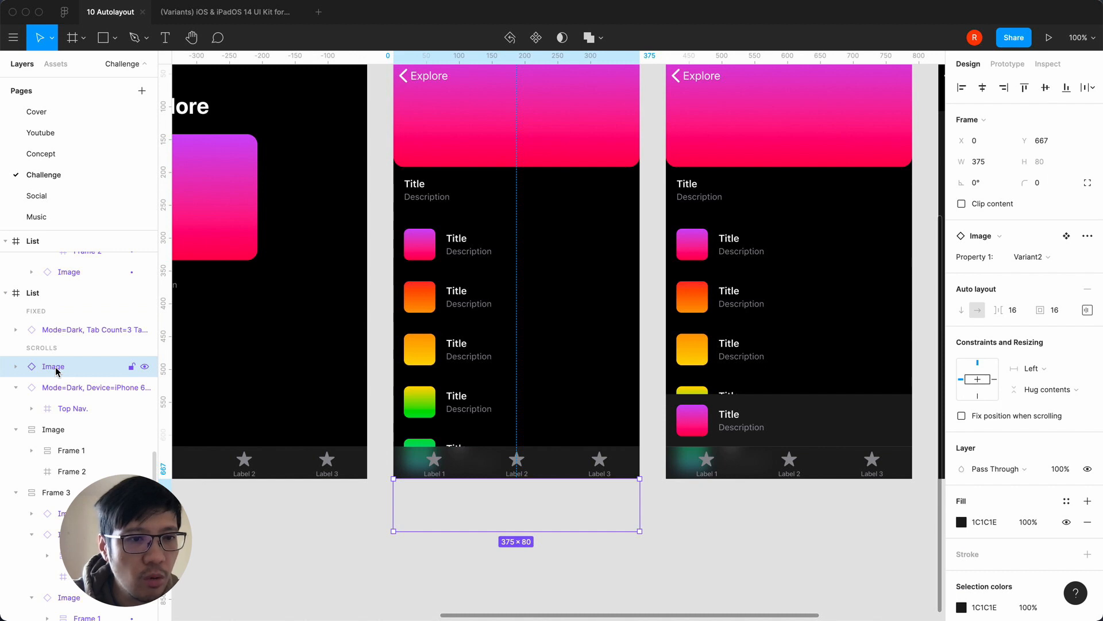
drag(55, 366, 56, 339)
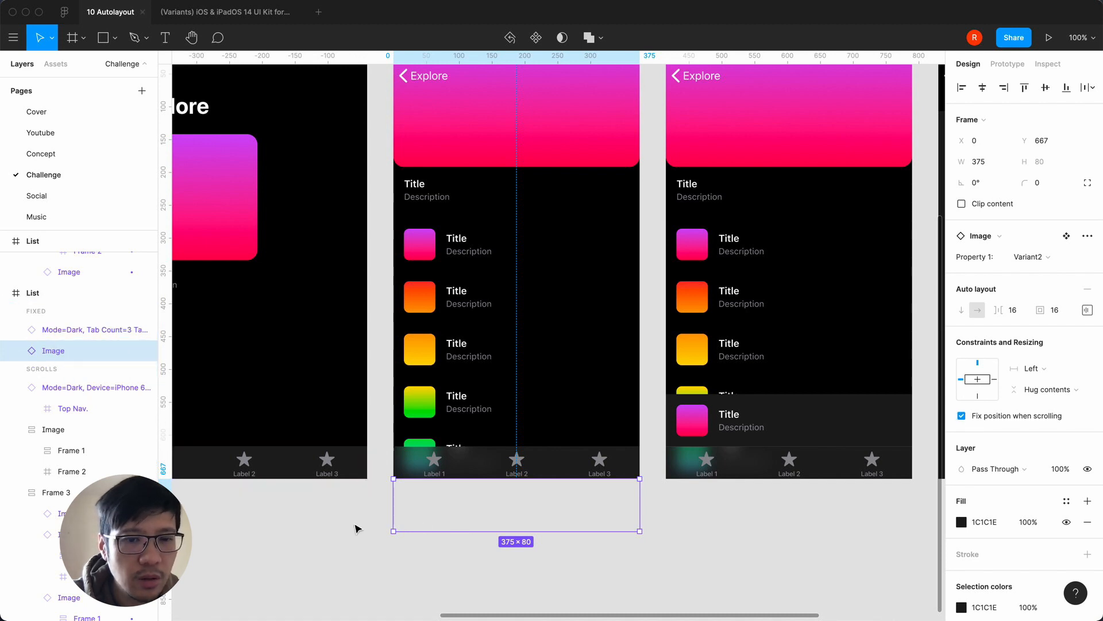
Set the height of the first List screen to 900
click(374, 399)
scroll(378, 242, up, 2)
click(397, 92)
click(1053, 164)
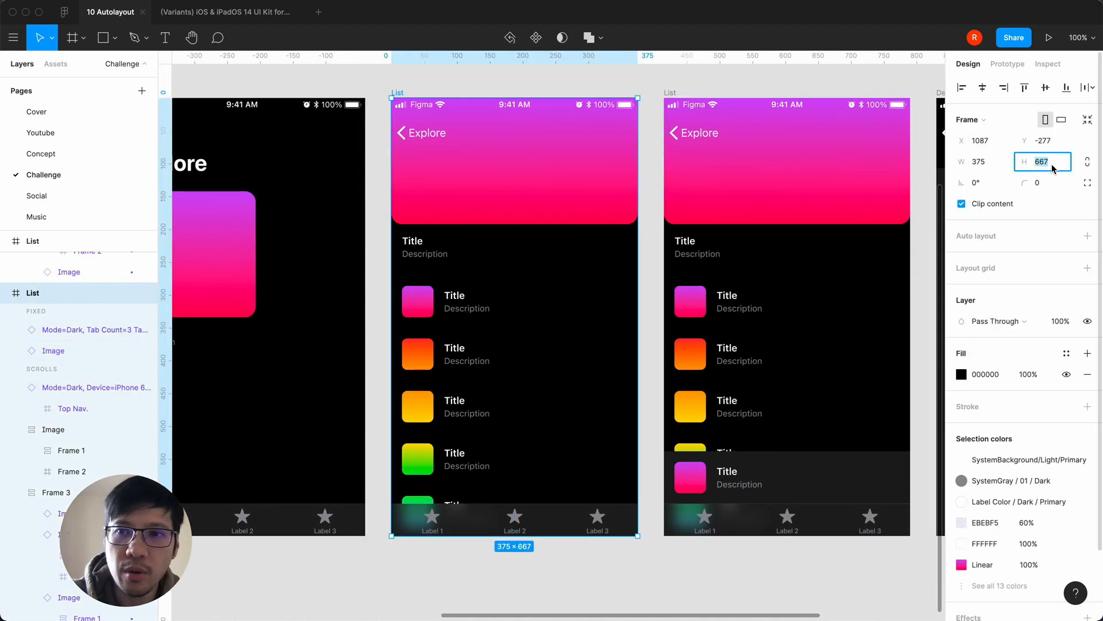
text(900)
key(Return)
scroll(707, 349, down, 4)
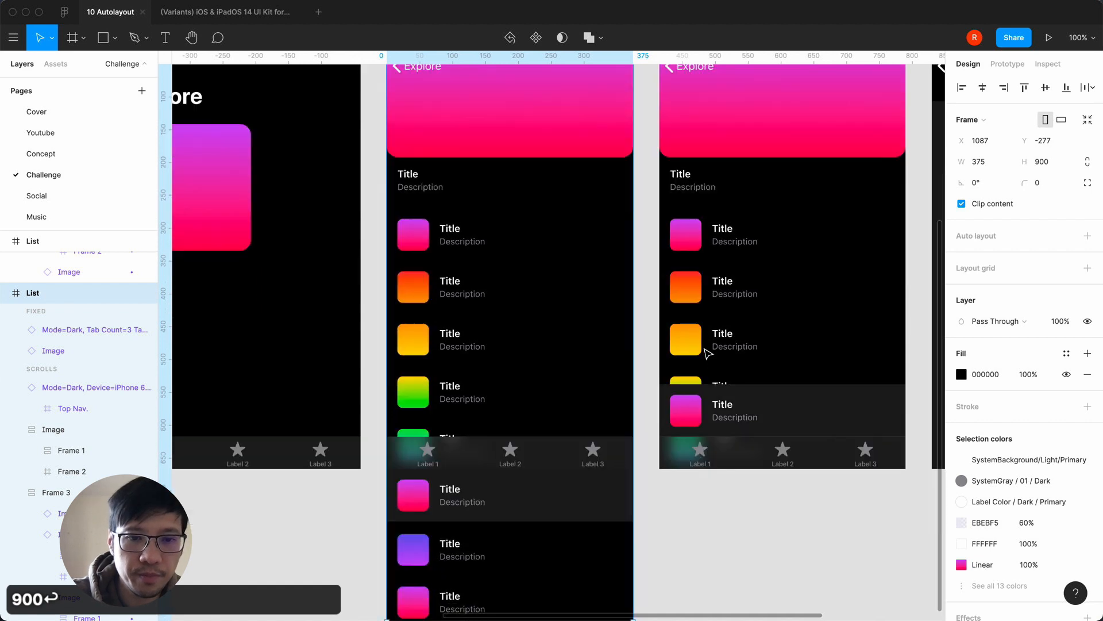
Try moving the mini player out of the first List screen onto the canvas, and undo the move
click(568, 348)
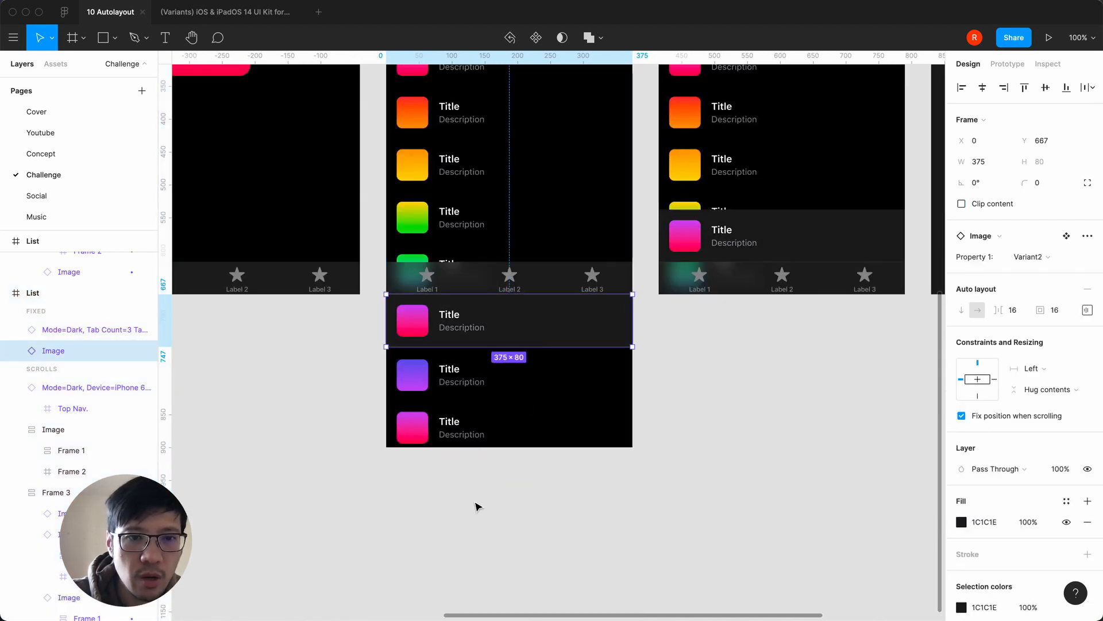
drag(554, 340, 684, 382)
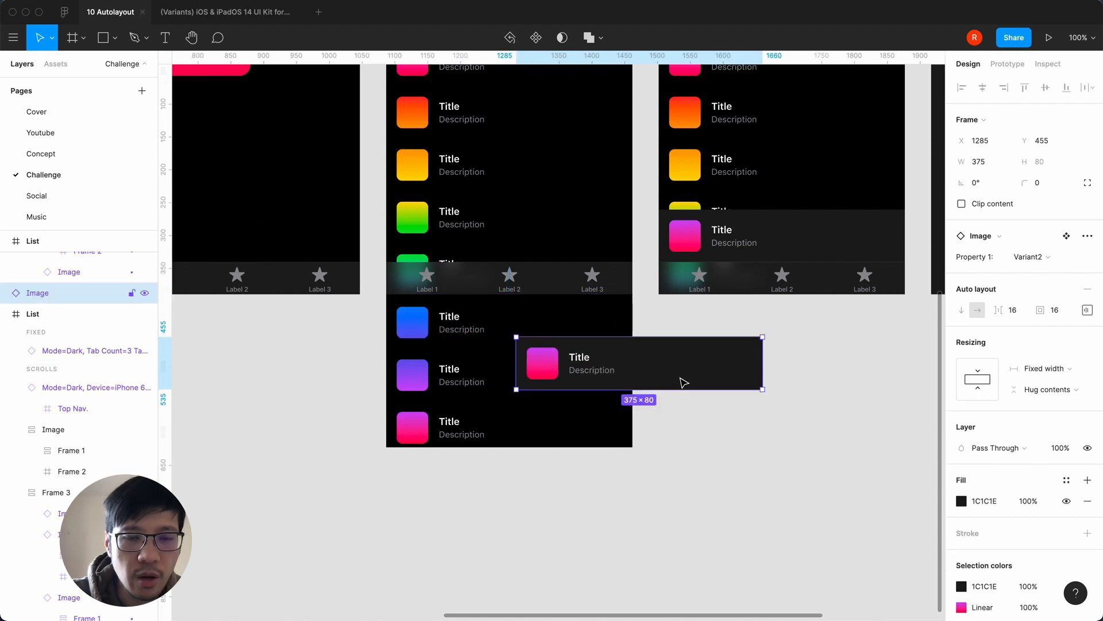
key(ctrl+z)
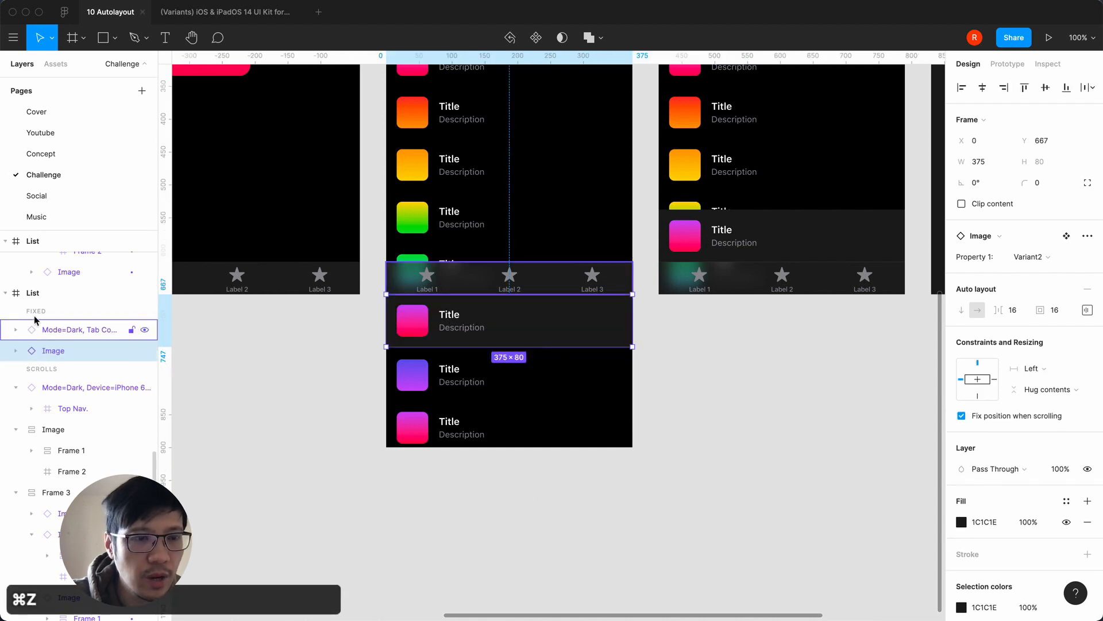
click(259, 463)
scroll(260, 463, up, 5)
scroll(260, 464, up, 5)
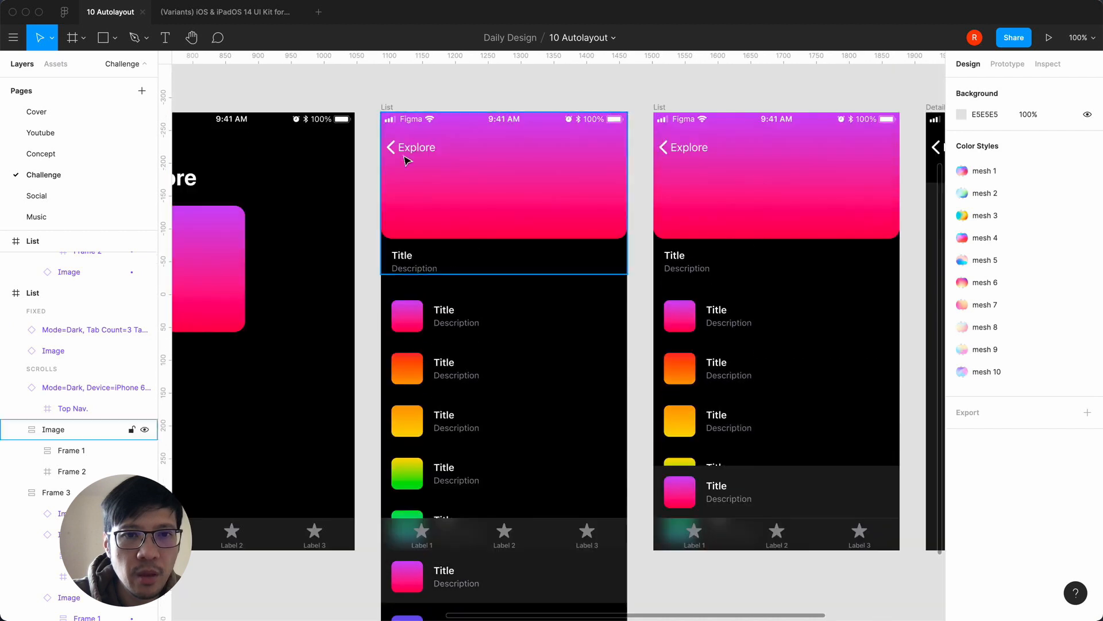
Set the height of the first List screen back to 667
click(388, 108)
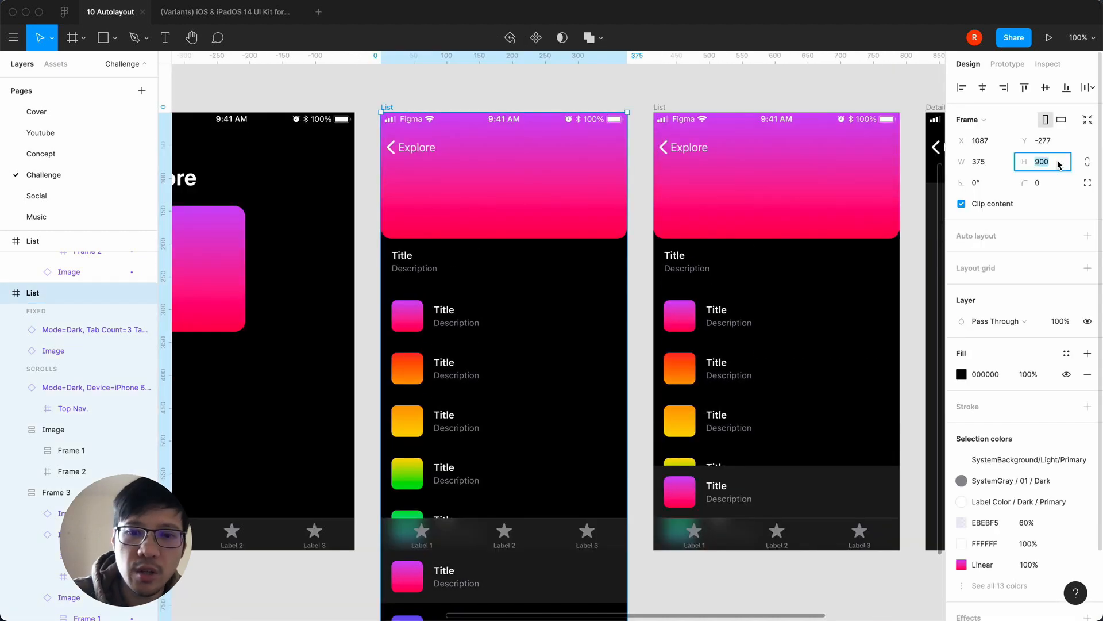
text(667)
key(Return)
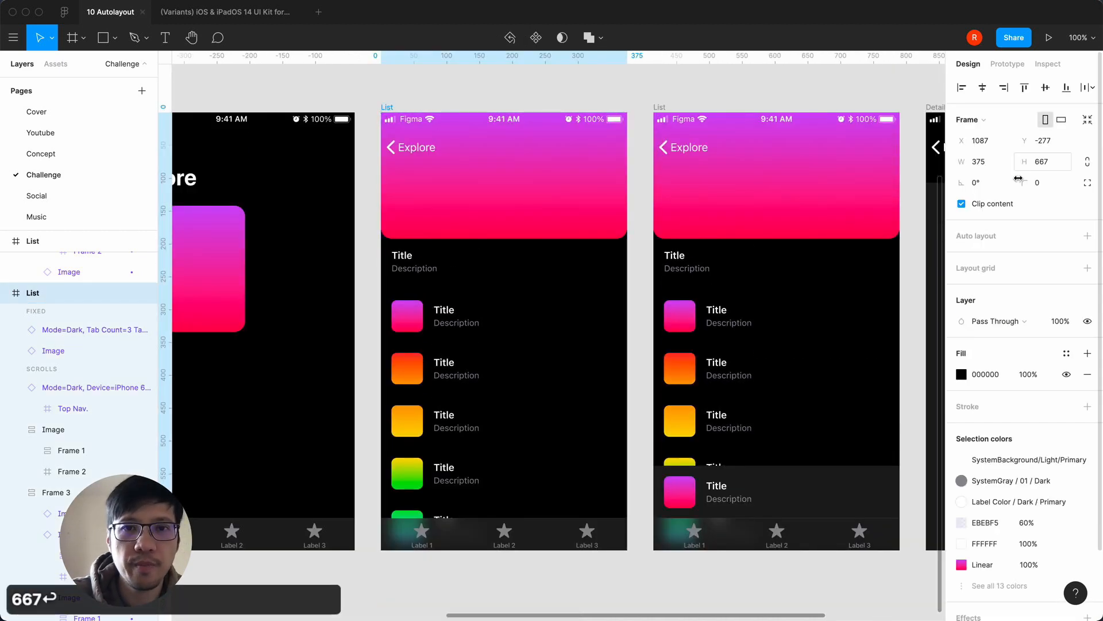
Preview the prototype from the first List screen, test scrolling, then open the first song's mini player and dismiss it
click(466, 103)
click(385, 108)
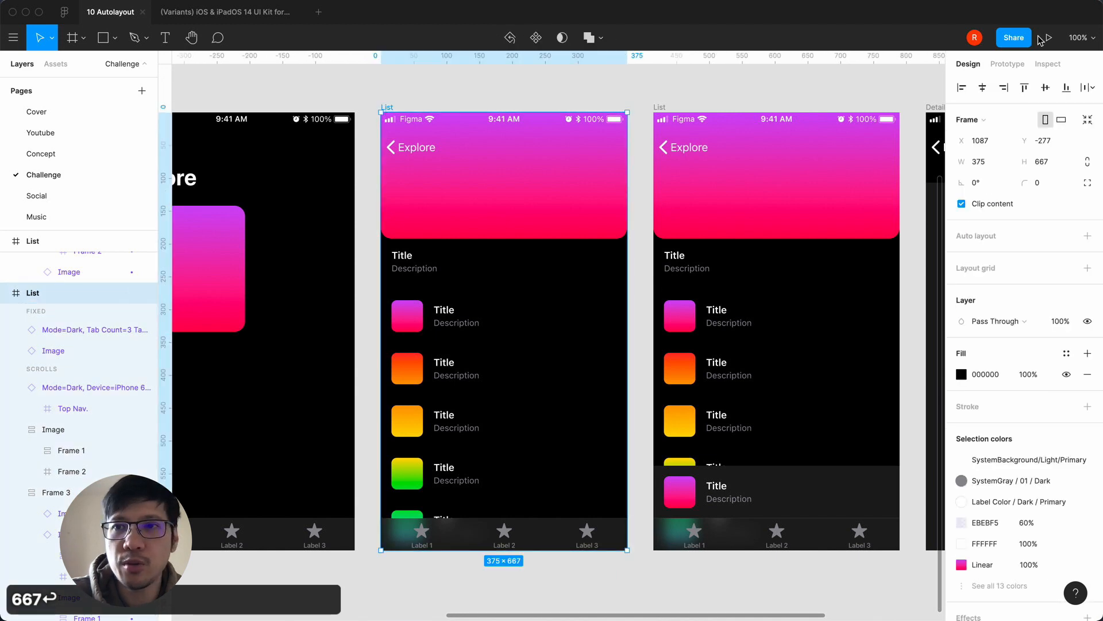
click(1049, 37)
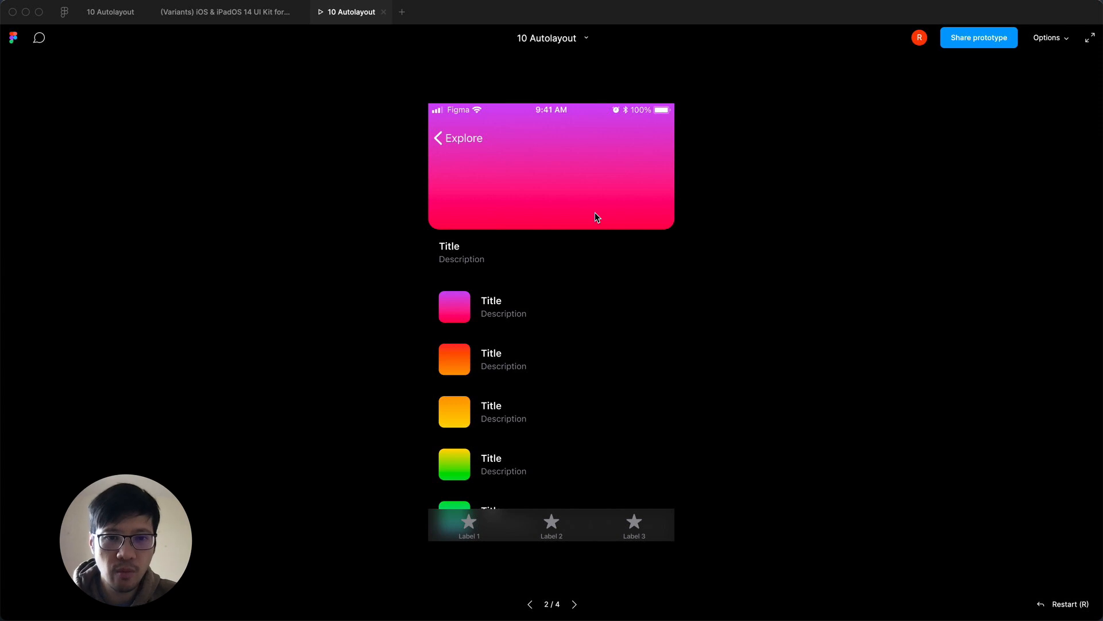
drag(542, 379, 560, 483)
mouse_move(612, 620)
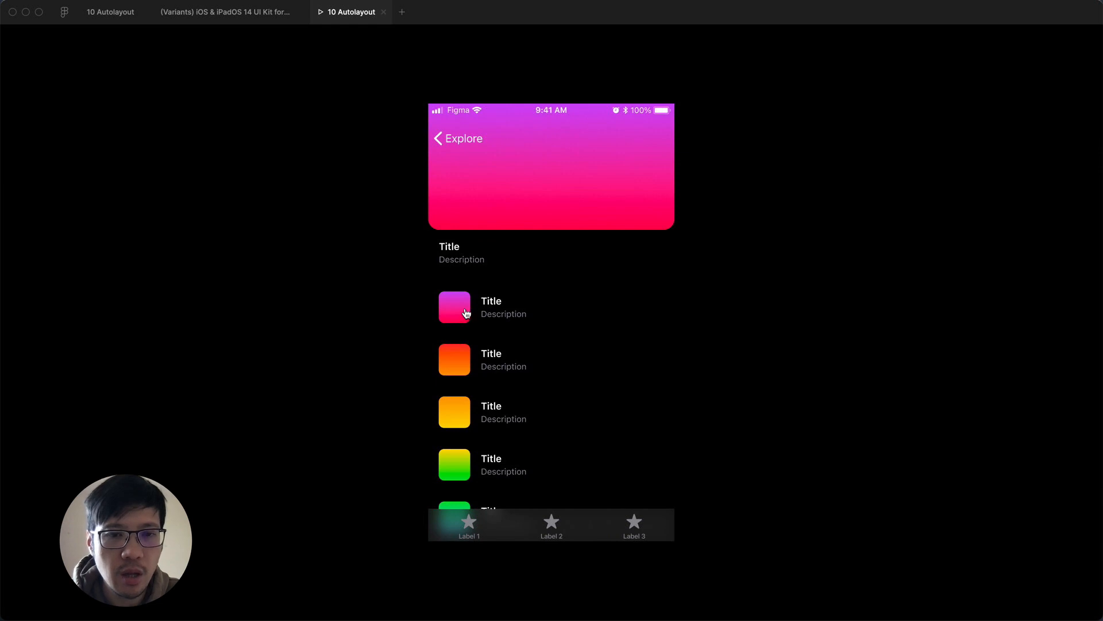
click(466, 312)
click(466, 312)
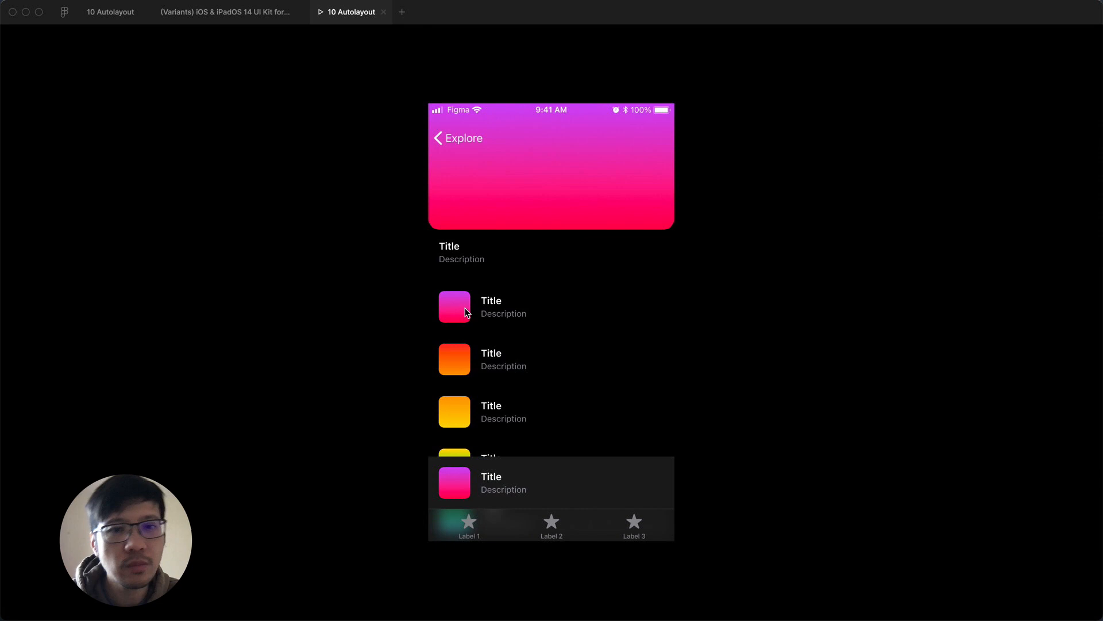
click(497, 368)
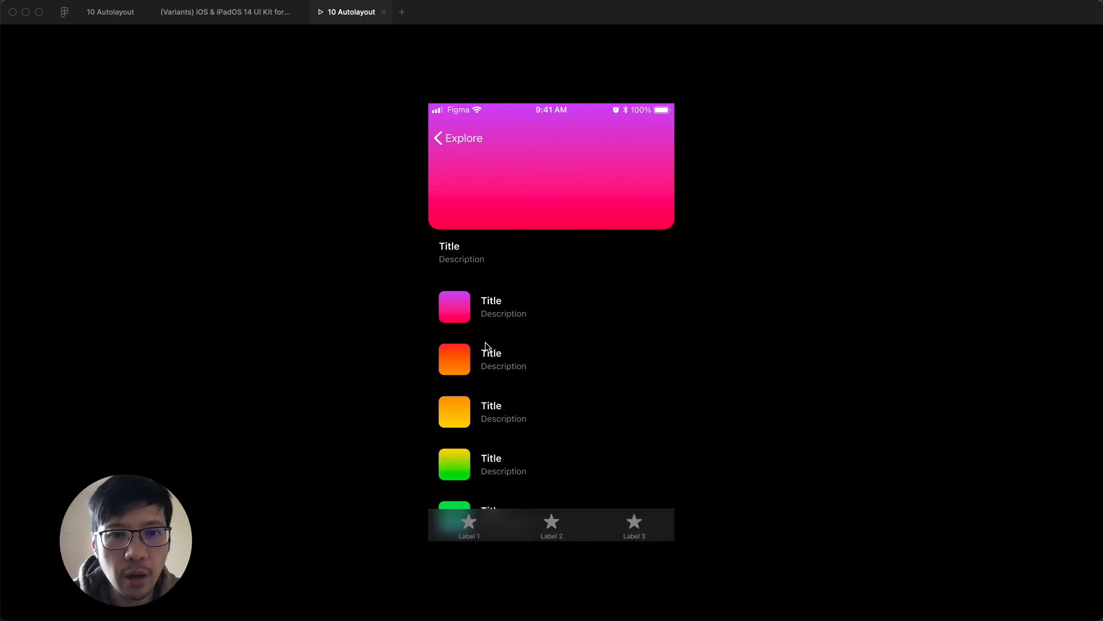
Toggle the mini player again in the preview, expand it to the Detail screen and collapse it by its handle
click(461, 310)
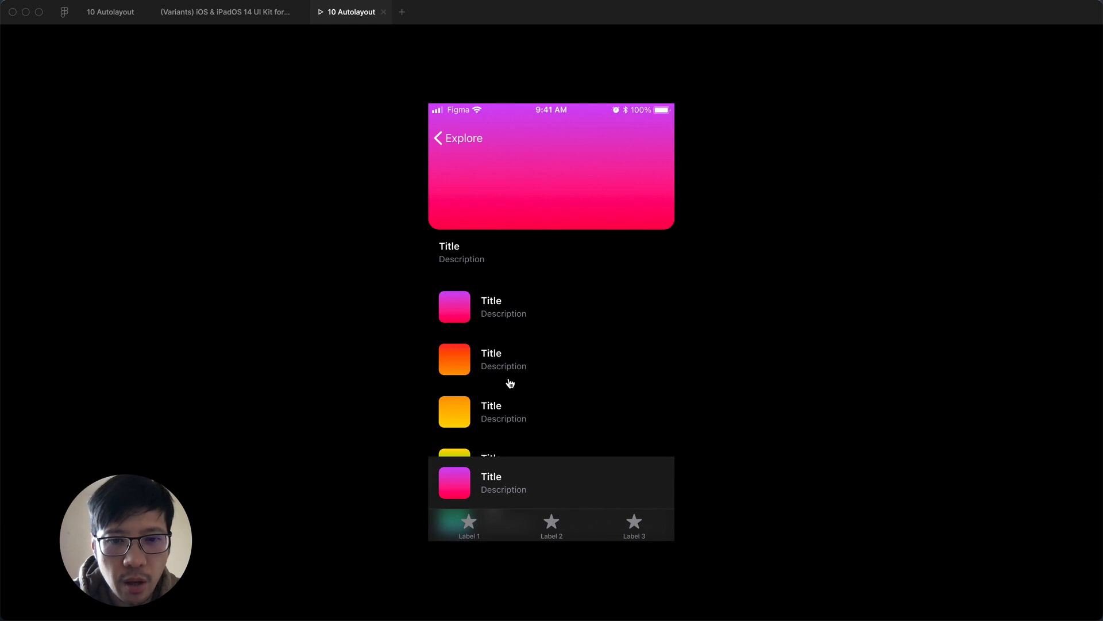
click(463, 360)
click(458, 311)
click(452, 490)
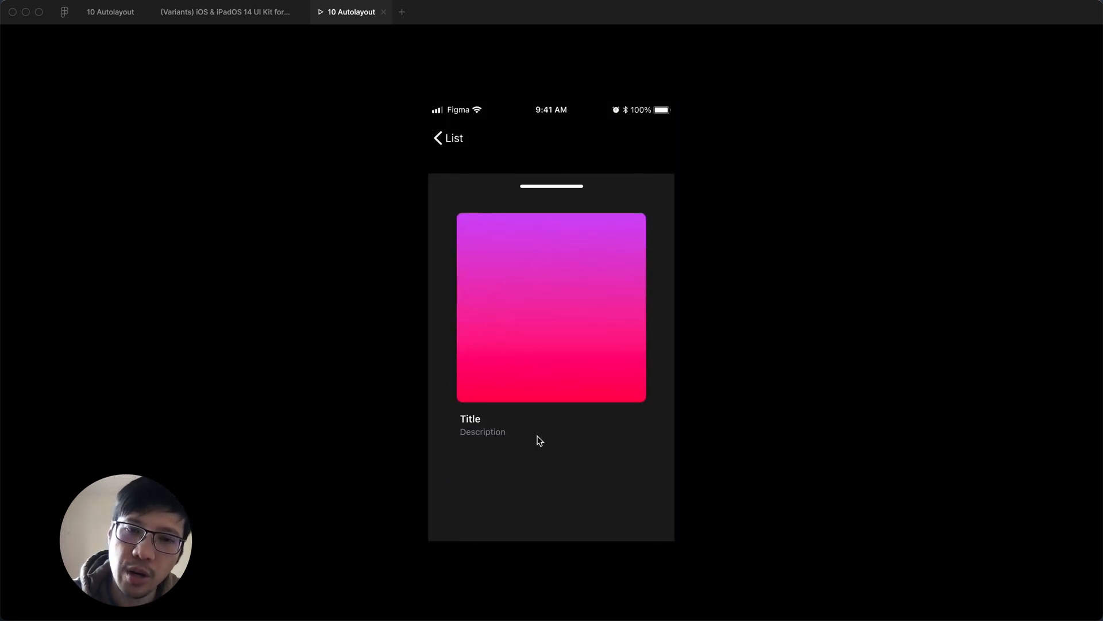
click(545, 186)
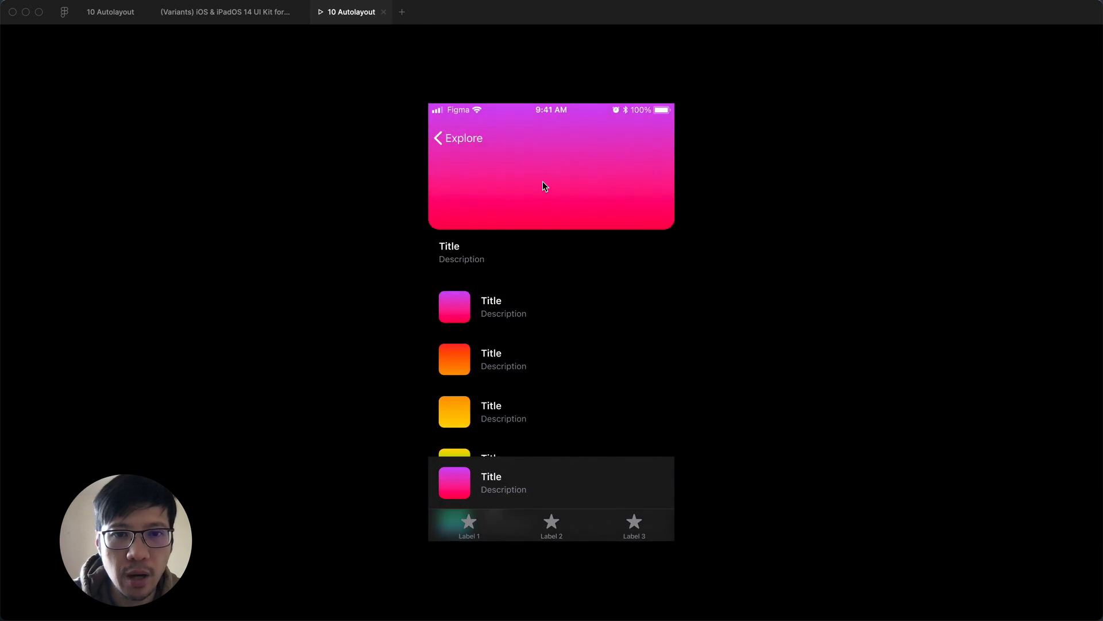
Test navigating between the List and Explore screens in the preview, close the preview and return to the 10 Autolayout design file
click(473, 139)
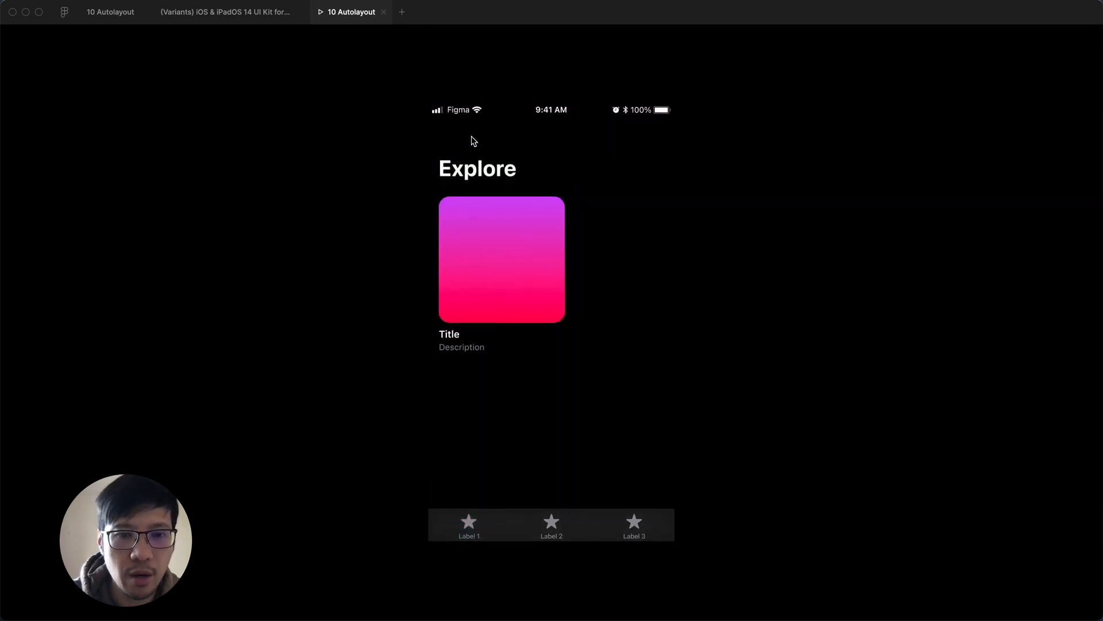
click(509, 312)
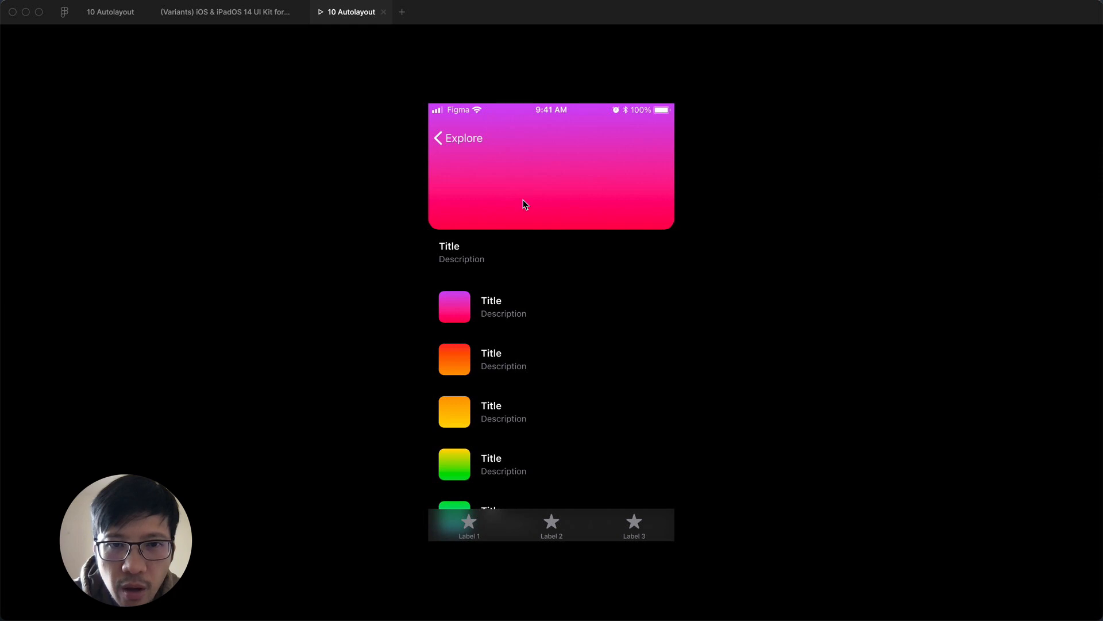
click(463, 137)
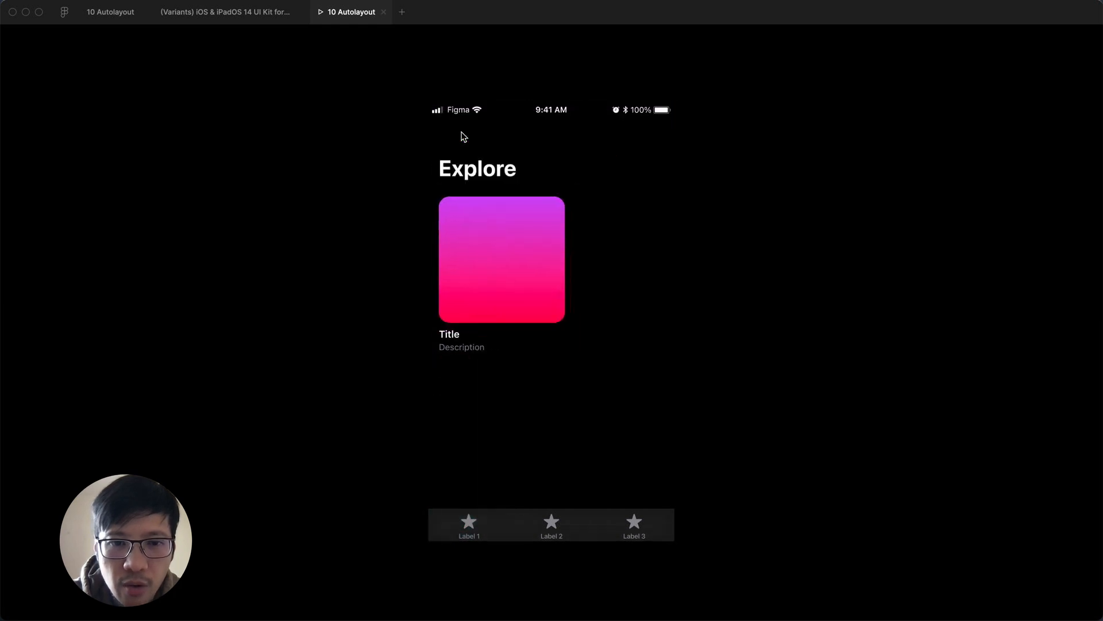
click(383, 13)
click(110, 19)
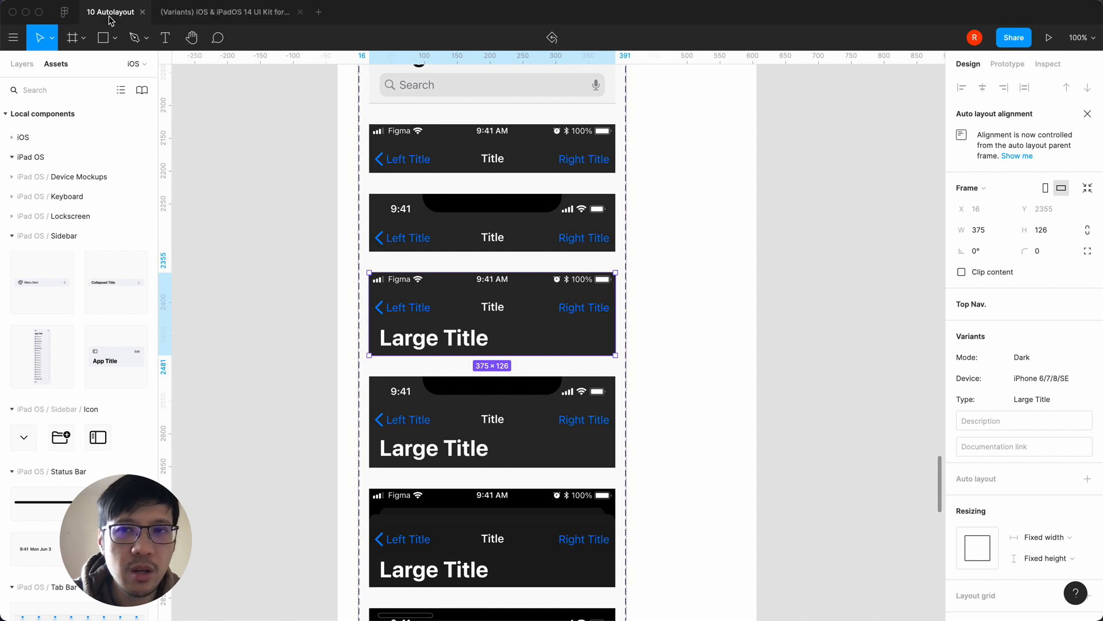
Try placing a duplicate of the Browse screen's cover card beside the original, and delete the duplicate
scroll(398, 382, left, 5)
click(368, 280)
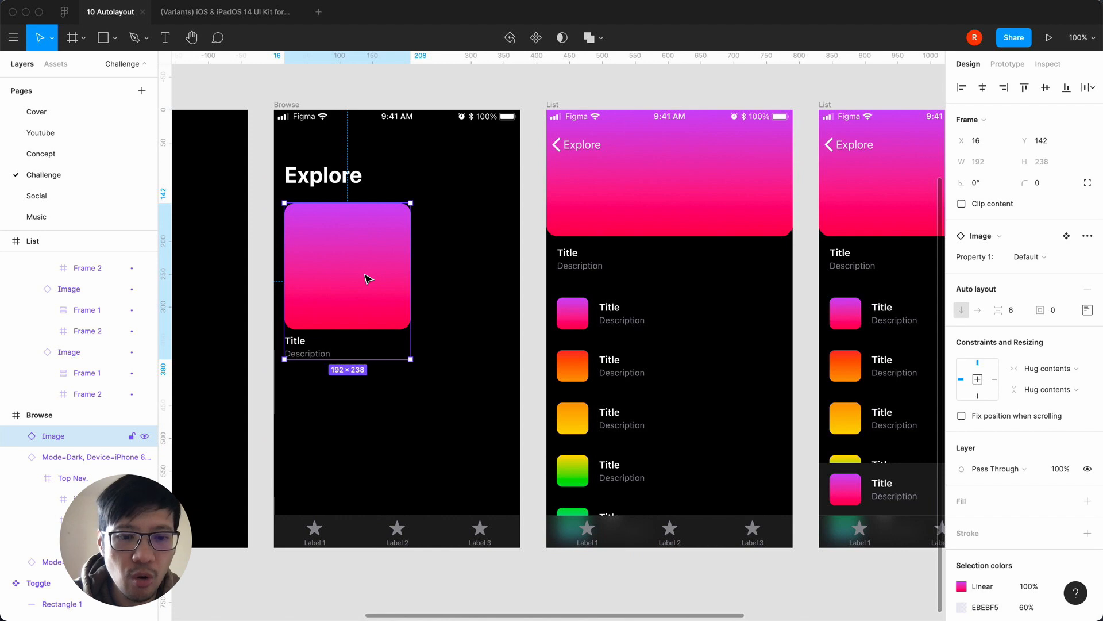
key(super+d)
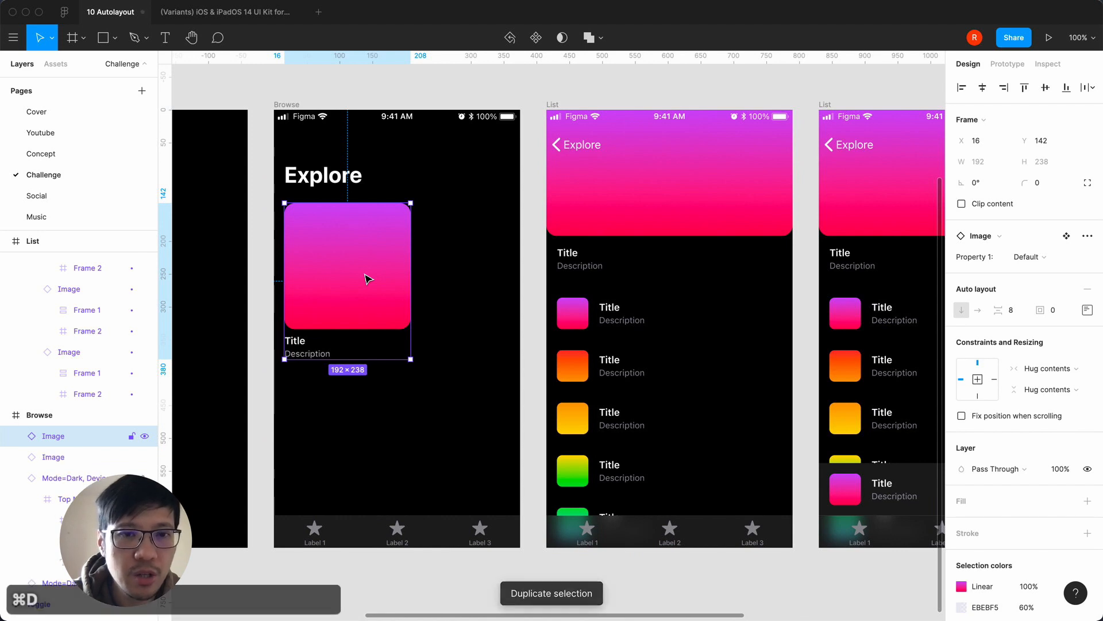
drag(368, 279, 501, 281)
shift+click(333, 272)
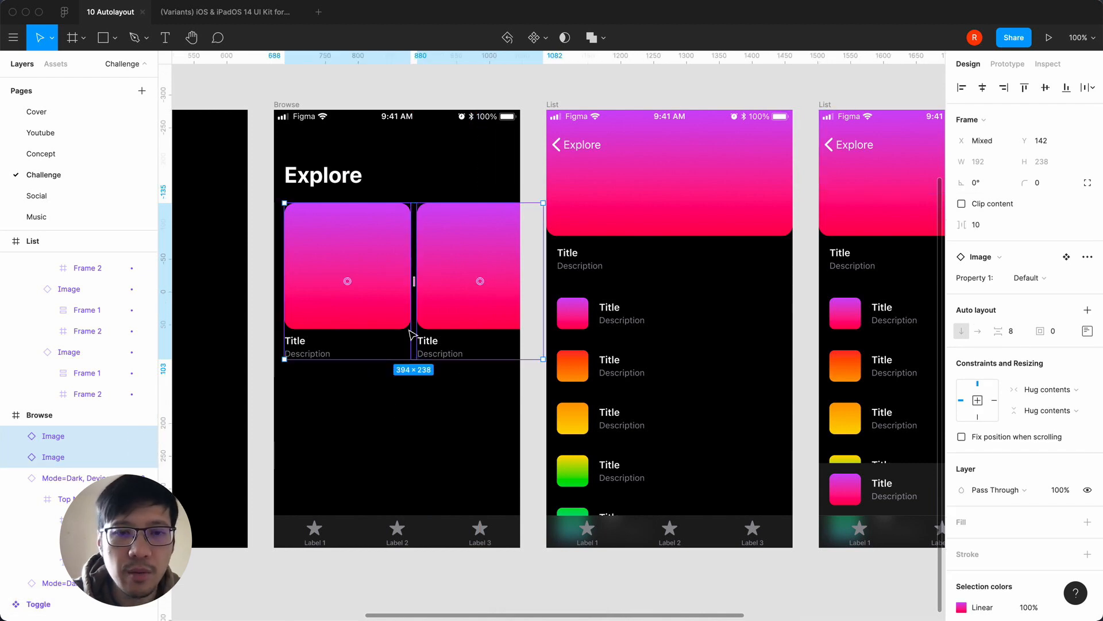
click(530, 133)
click(468, 261)
key(BackSpace)
Duplicate the Browse screen's cover card twice and wrap all three cards in a horizontal auto layout with 16 spacing
click(360, 274)
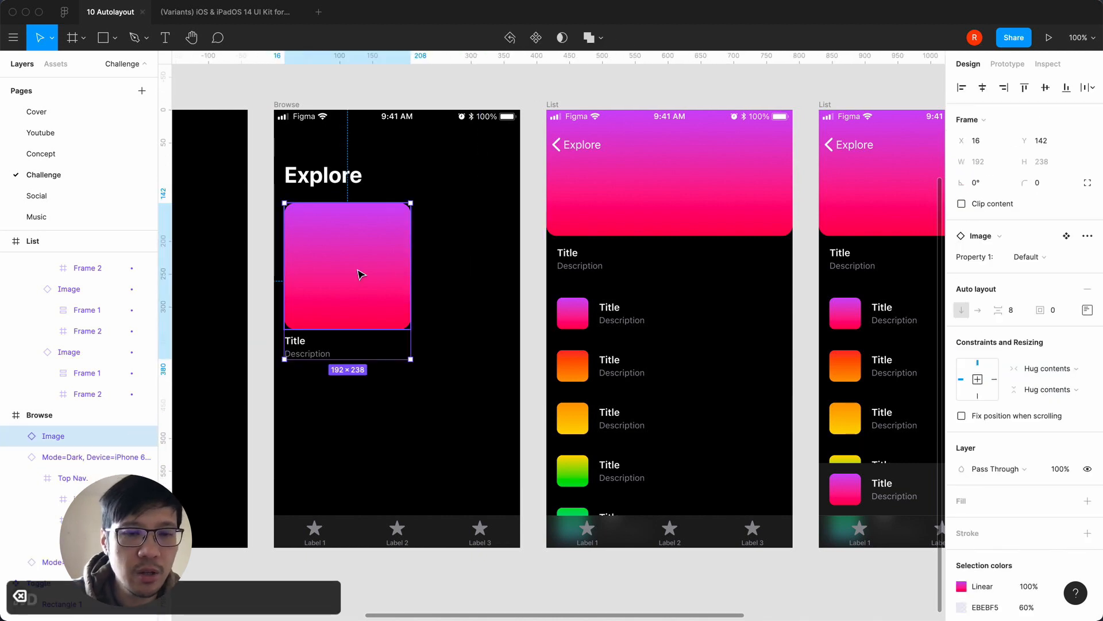
key(super+d)
key(super+d)
shift+click(59, 481)
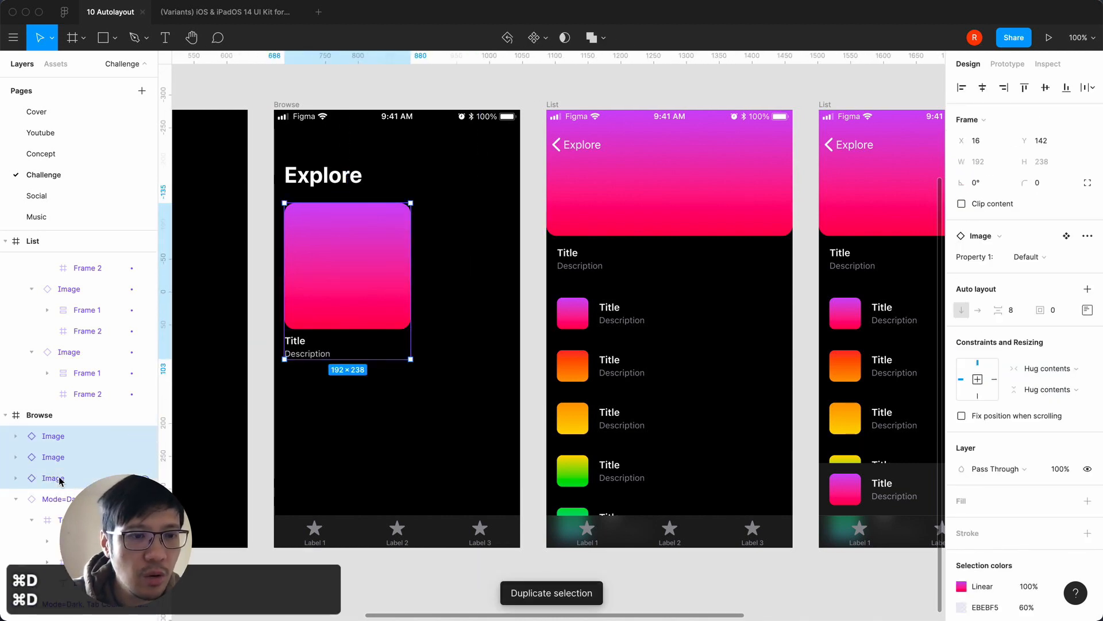
key(shift+a)
click(1012, 257)
text(16)
key(Return)
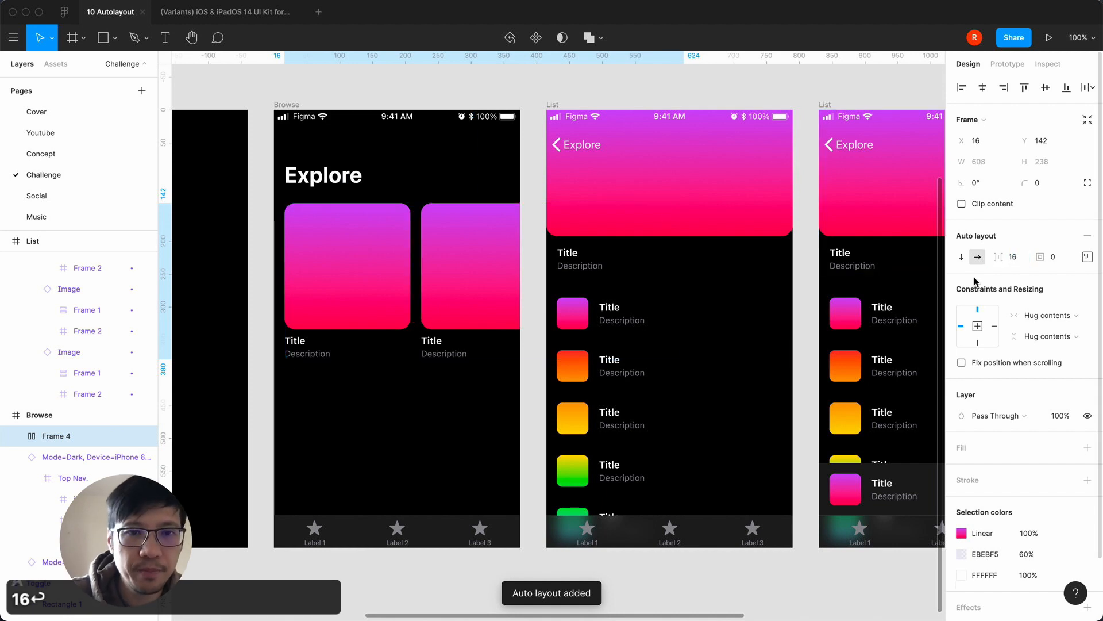
Change the second Browse card's linear gradient to run from system orange to system yellow
click(467, 259)
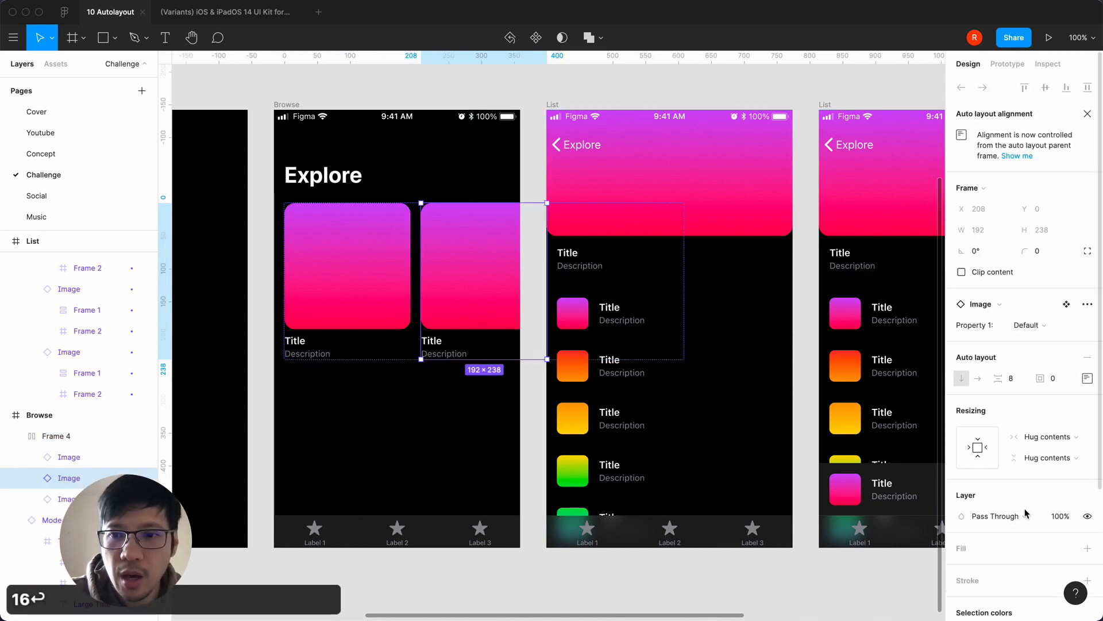
scroll(980, 493, down, 5)
click(961, 486)
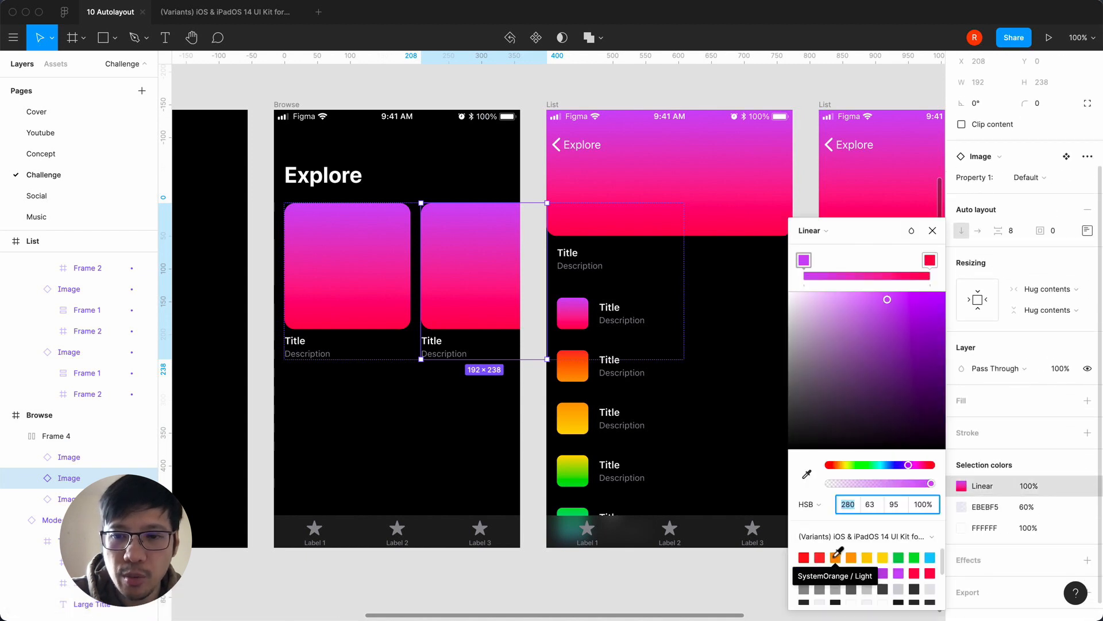
click(853, 555)
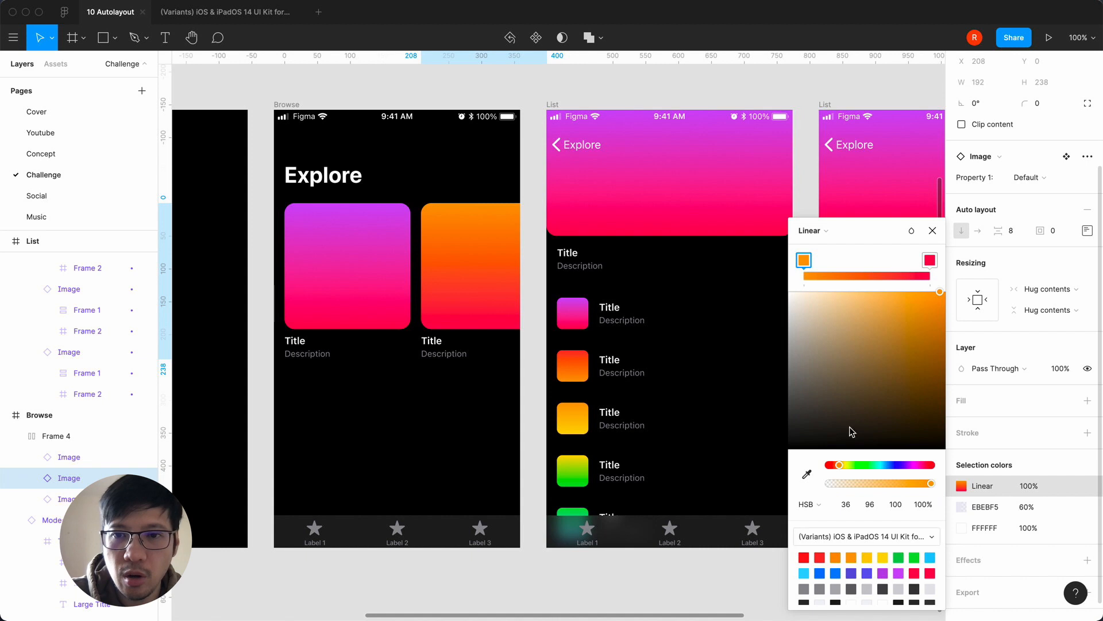
click(930, 260)
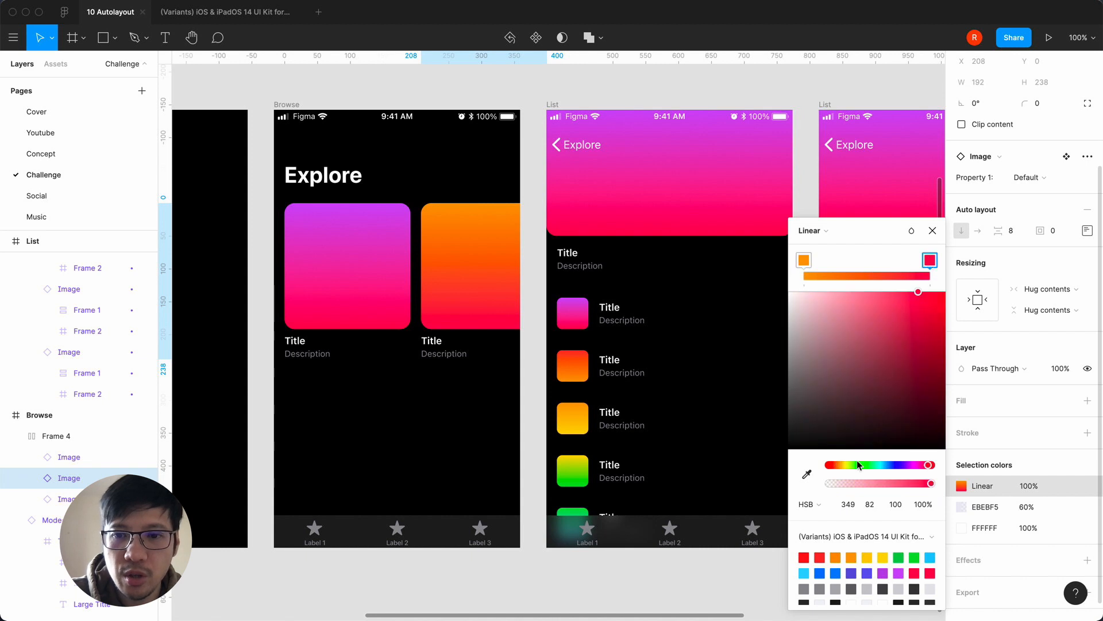
click(869, 555)
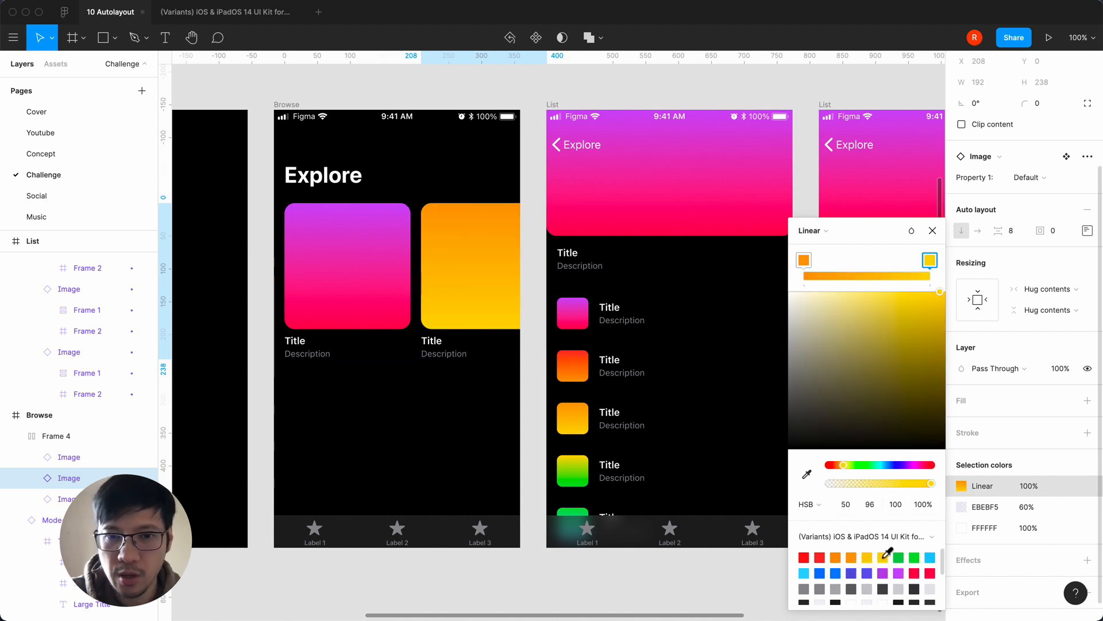
click(932, 230)
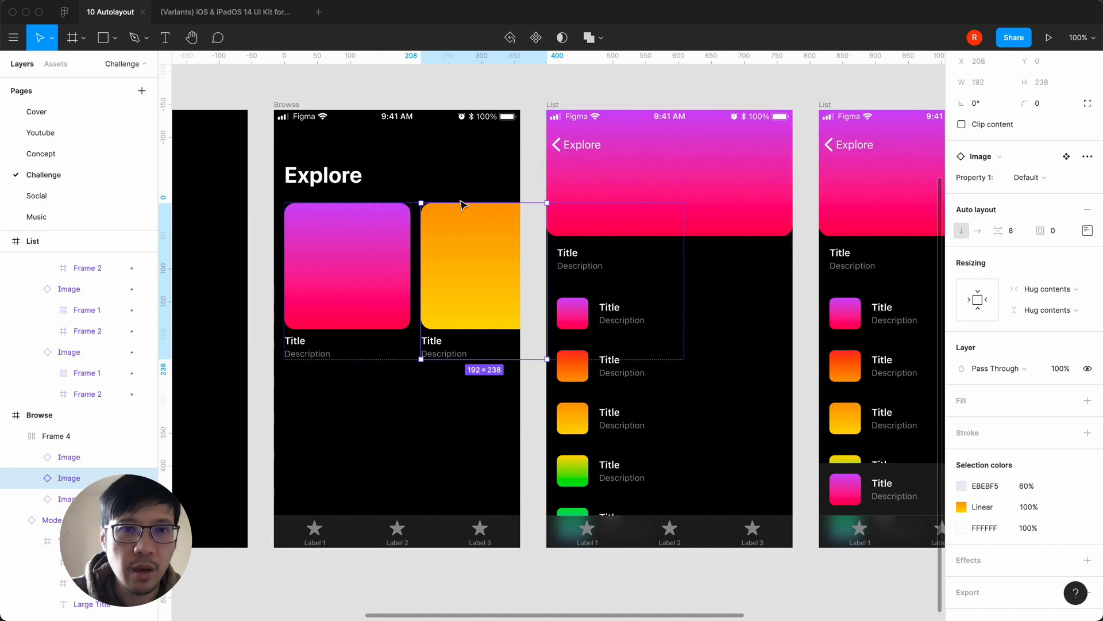
click(363, 92)
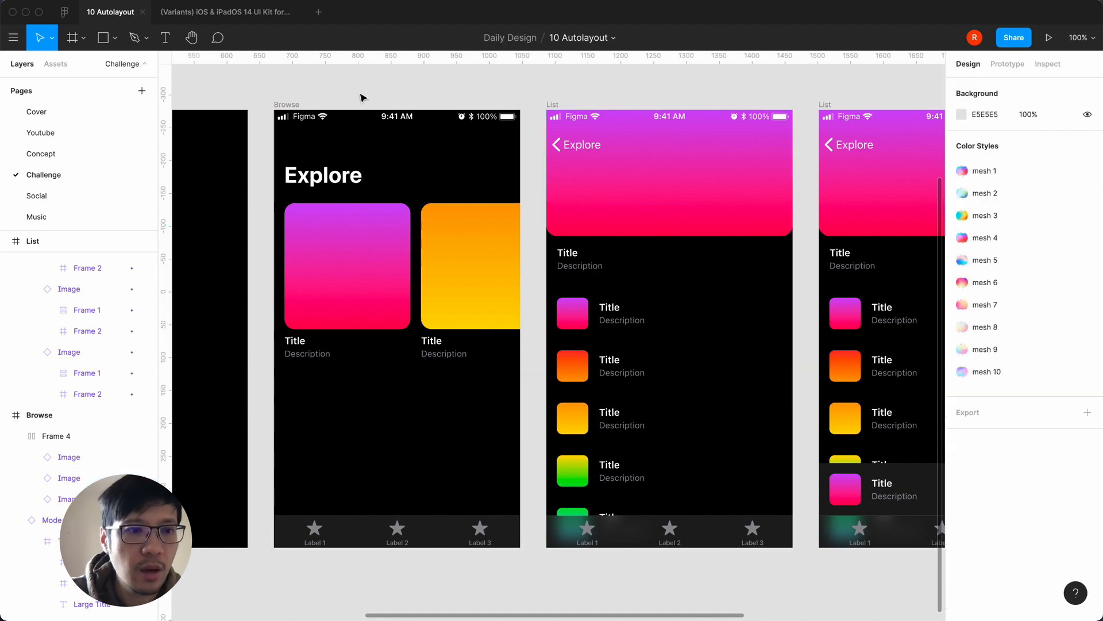
Change the third Browse card's linear gradient to run from SystemYellow / Dark to system green
click(88, 460)
scroll(1023, 402, down, 4)
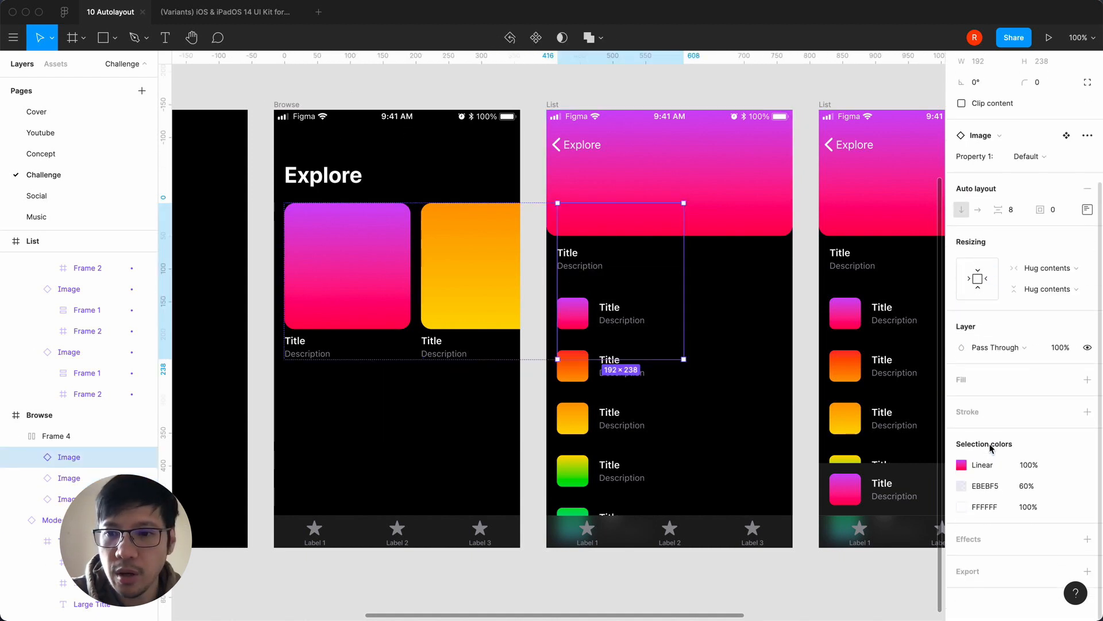
click(962, 464)
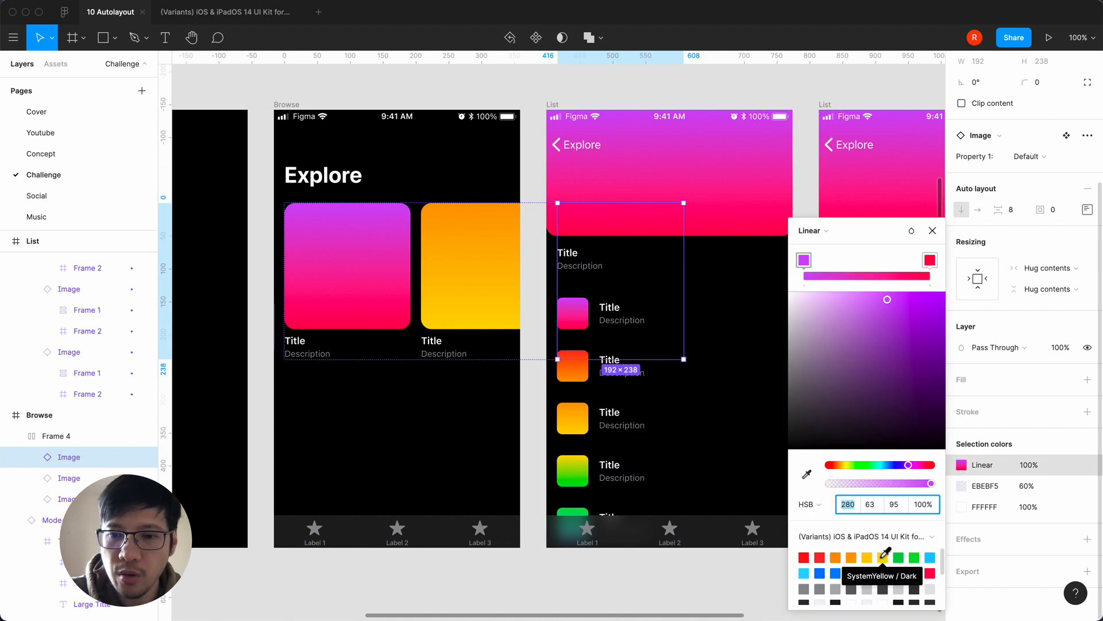
click(884, 556)
click(931, 262)
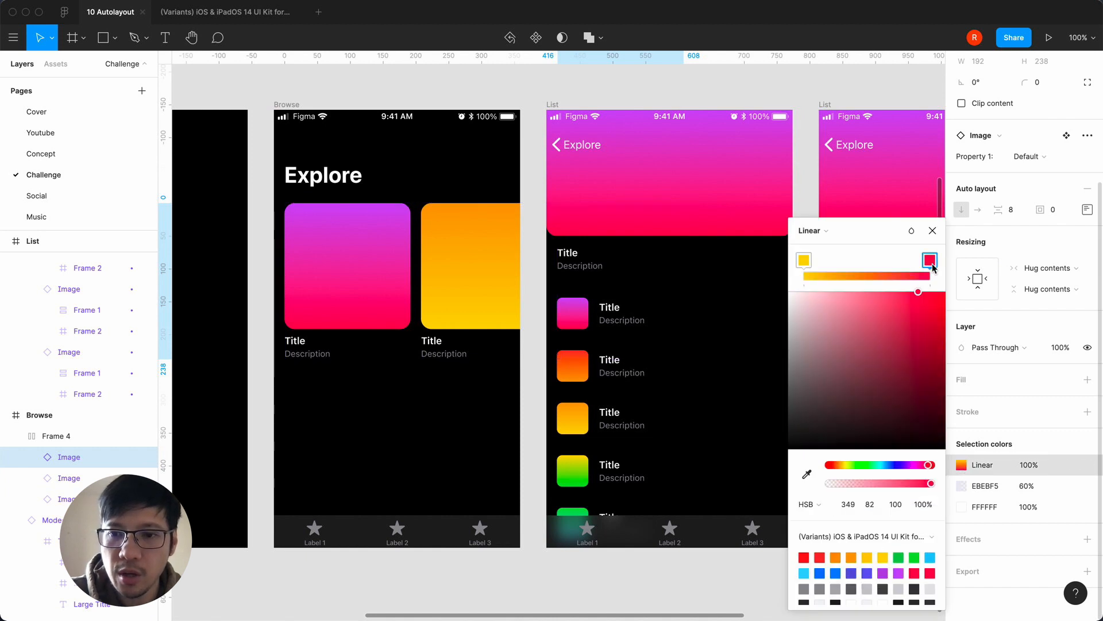
click(915, 557)
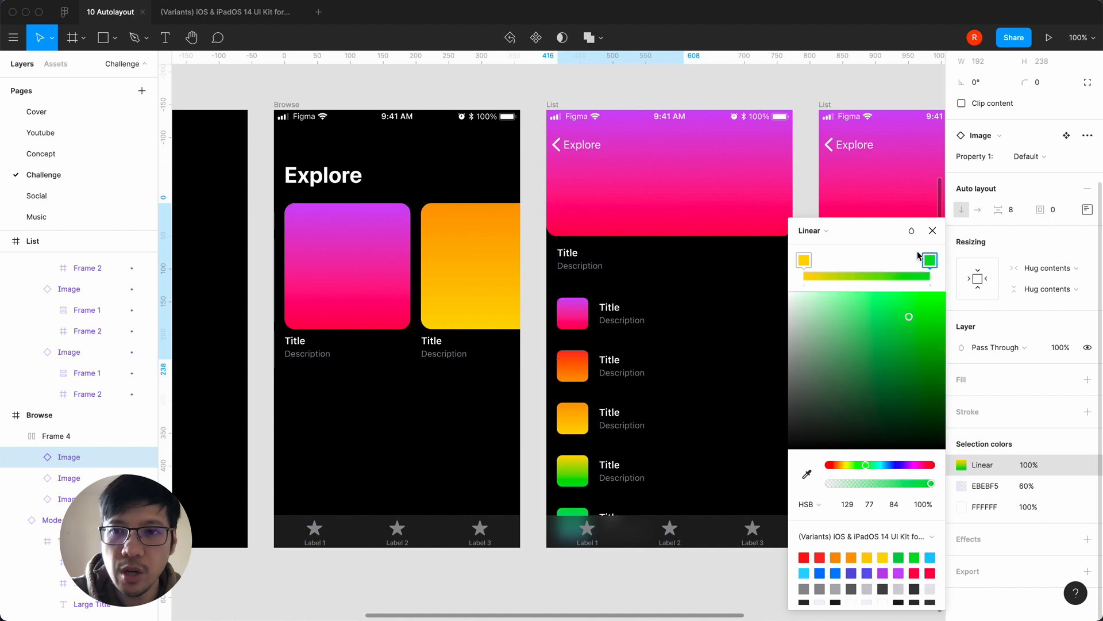
click(932, 230)
click(268, 347)
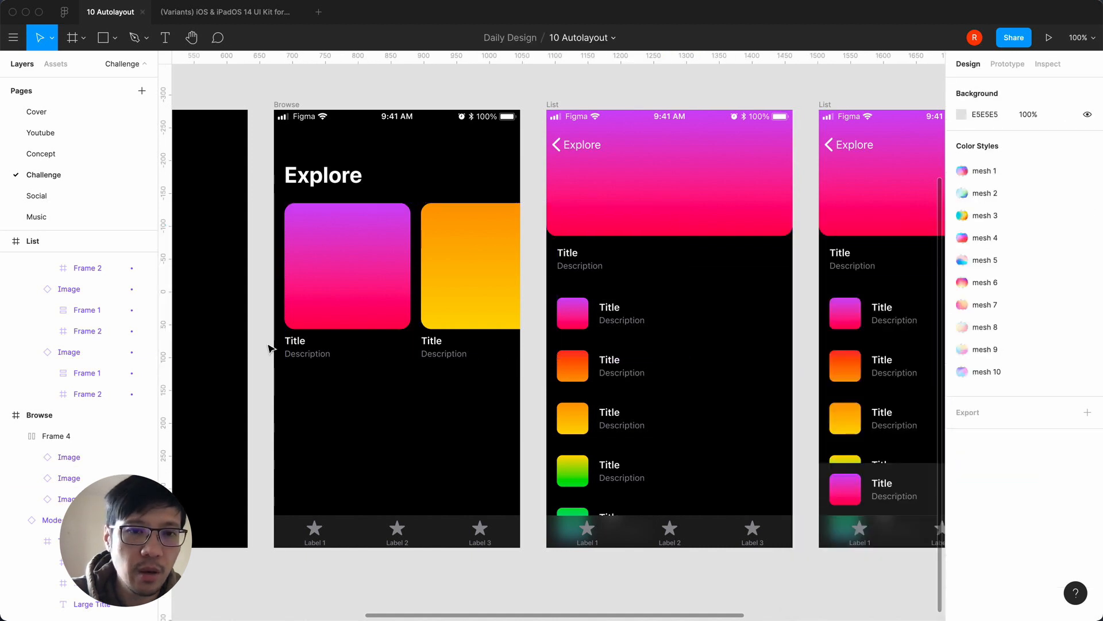
Narrow the card row's auto layout frame to 359 wide so it ends at the Browse screen's edge
click(377, 288)
key(minus)
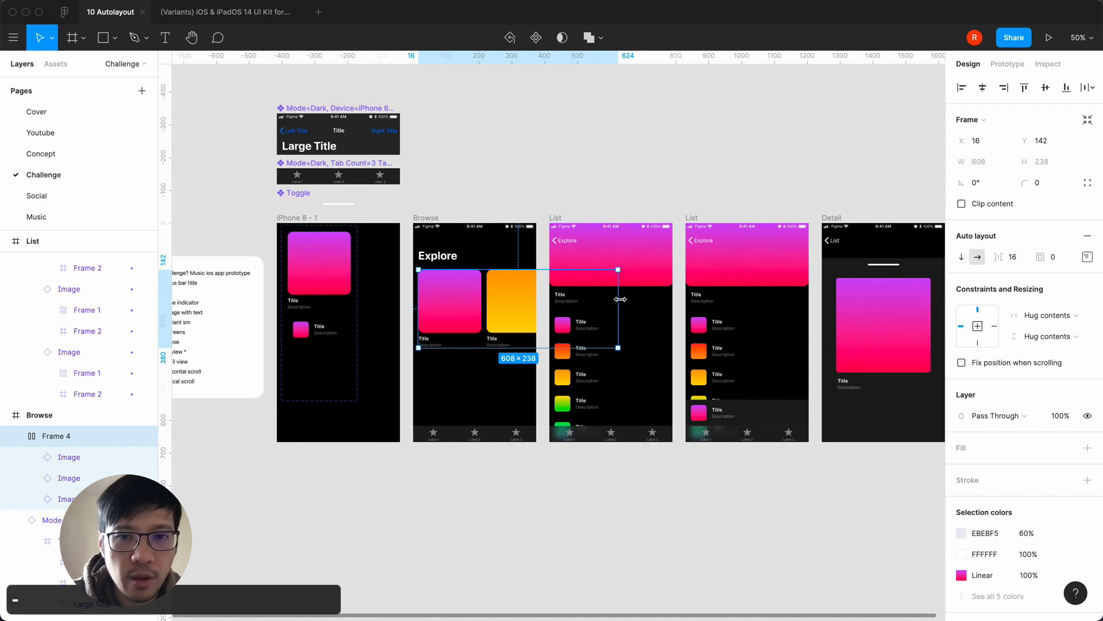
click(46, 418)
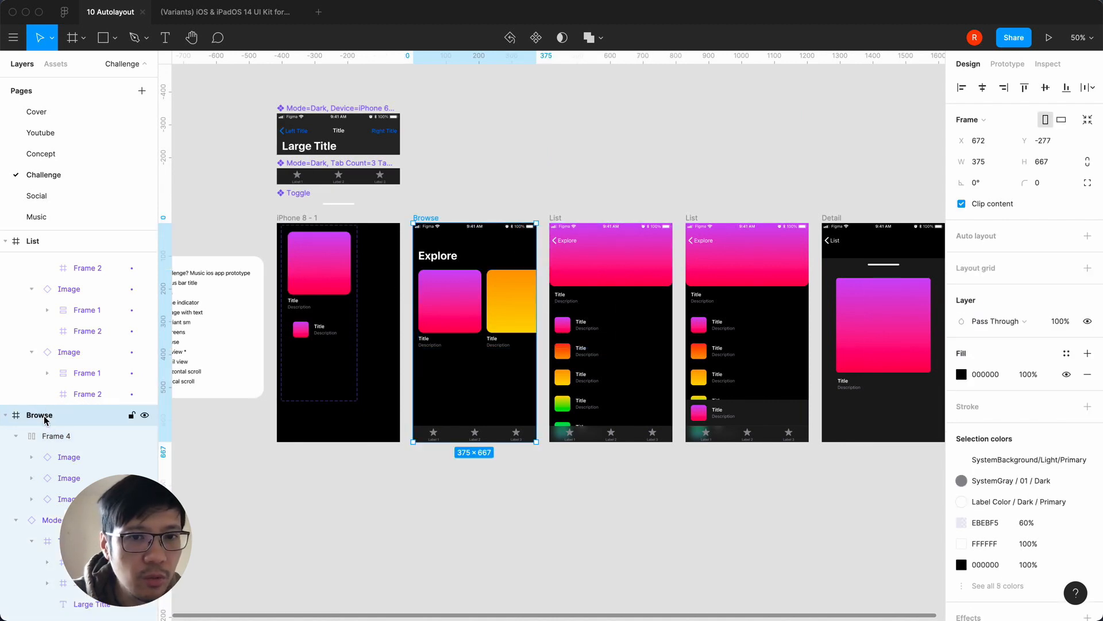
click(45, 437)
drag(616, 324, 536, 317)
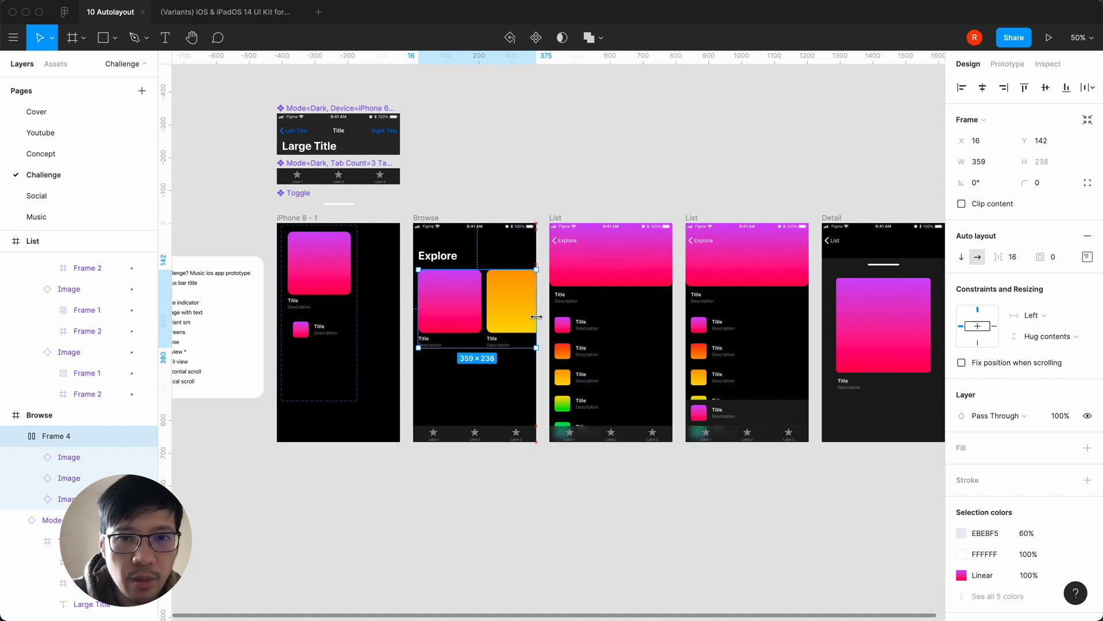
click(479, 489)
Set the Browse screen's prototype overflow behavior to horizontal scrolling
click(426, 218)
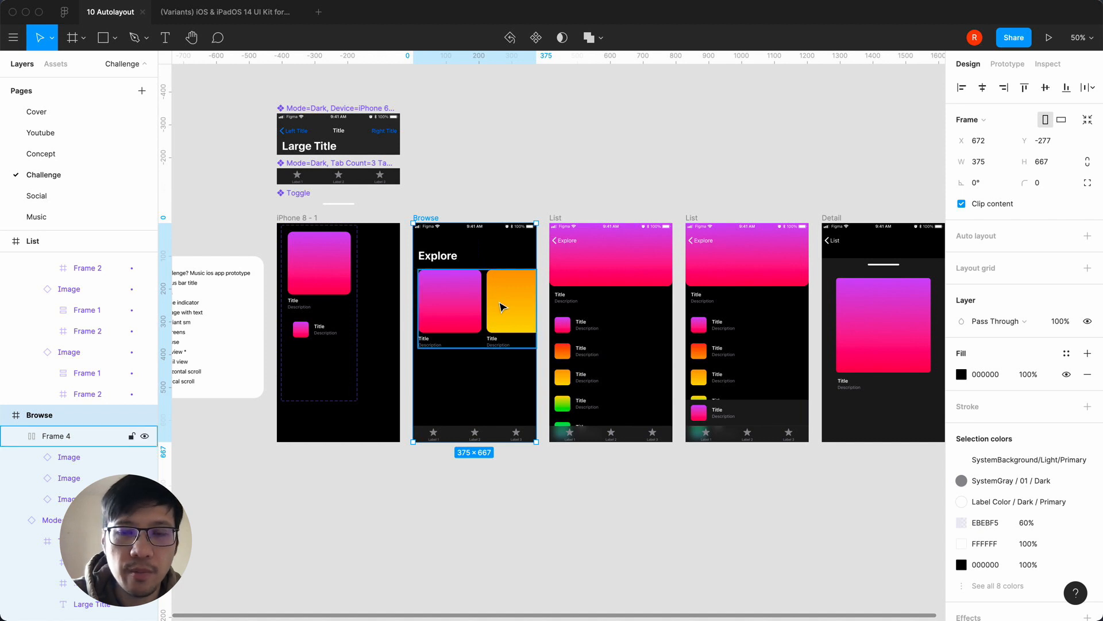
click(1006, 64)
click(982, 148)
click(991, 162)
click(597, 155)
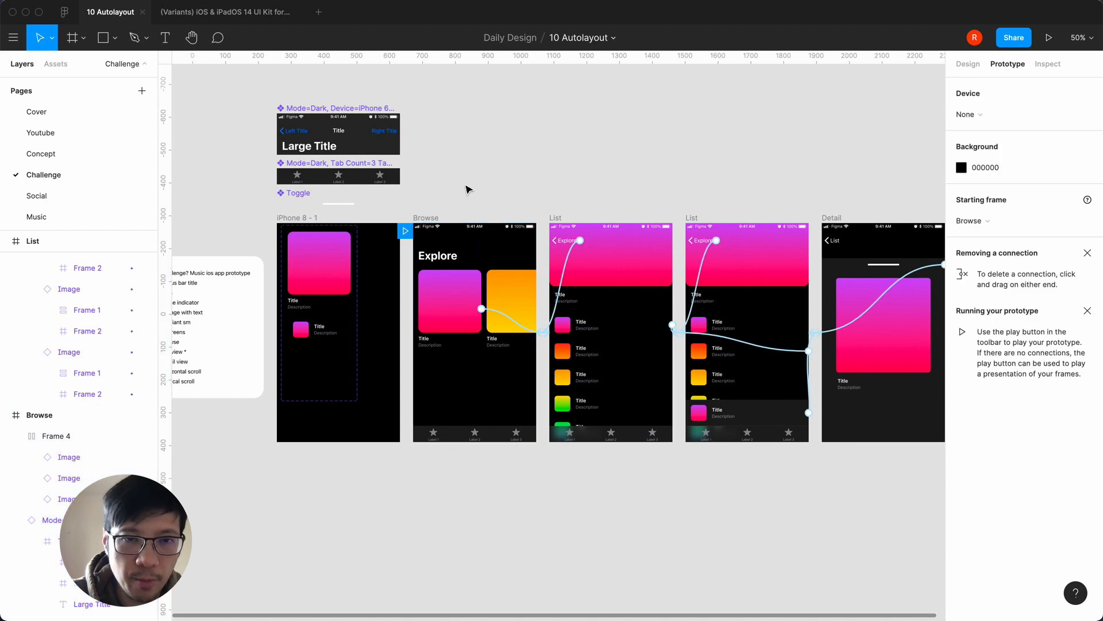
click(426, 217)
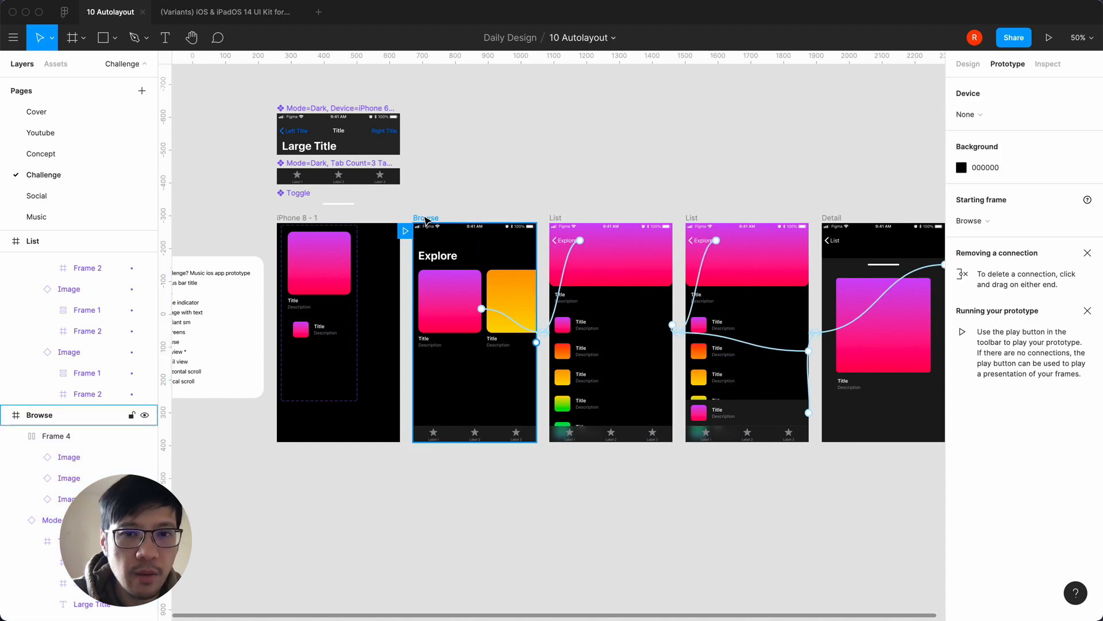
click(426, 218)
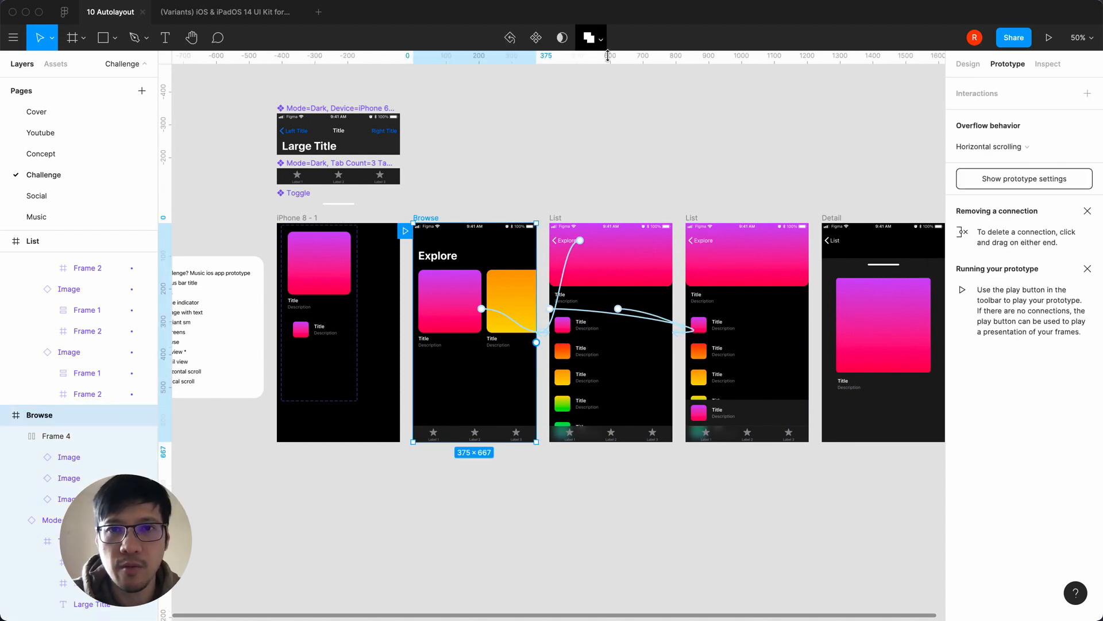
Preview the Browse screen, test its horizontal scrolling, close the preview and return to the 10 Autolayout design file
click(1047, 39)
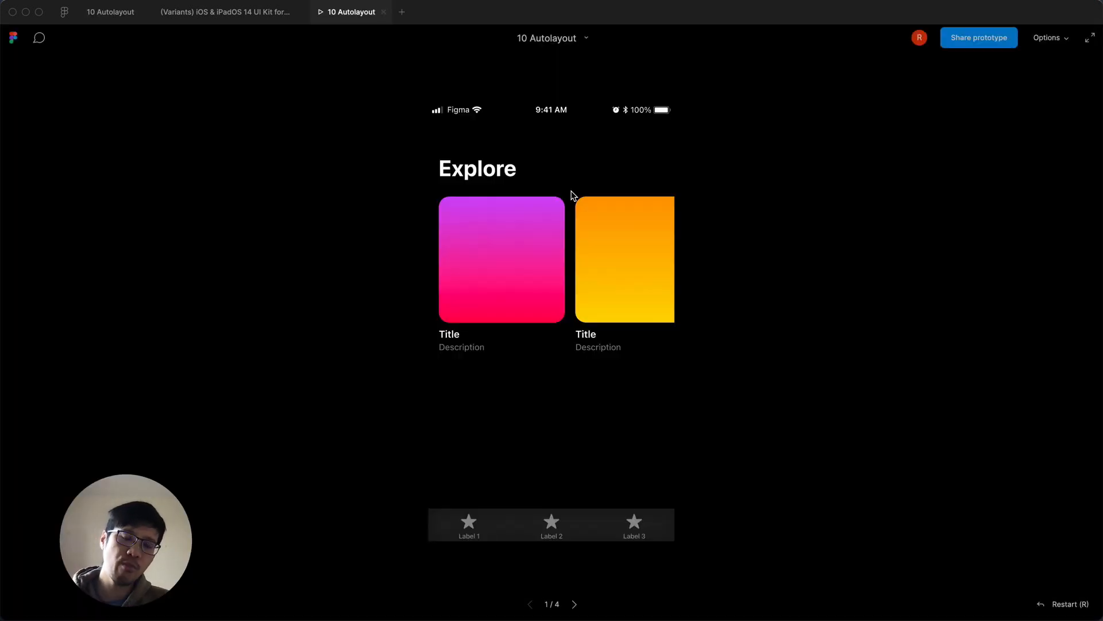
drag(581, 262, 667, 310)
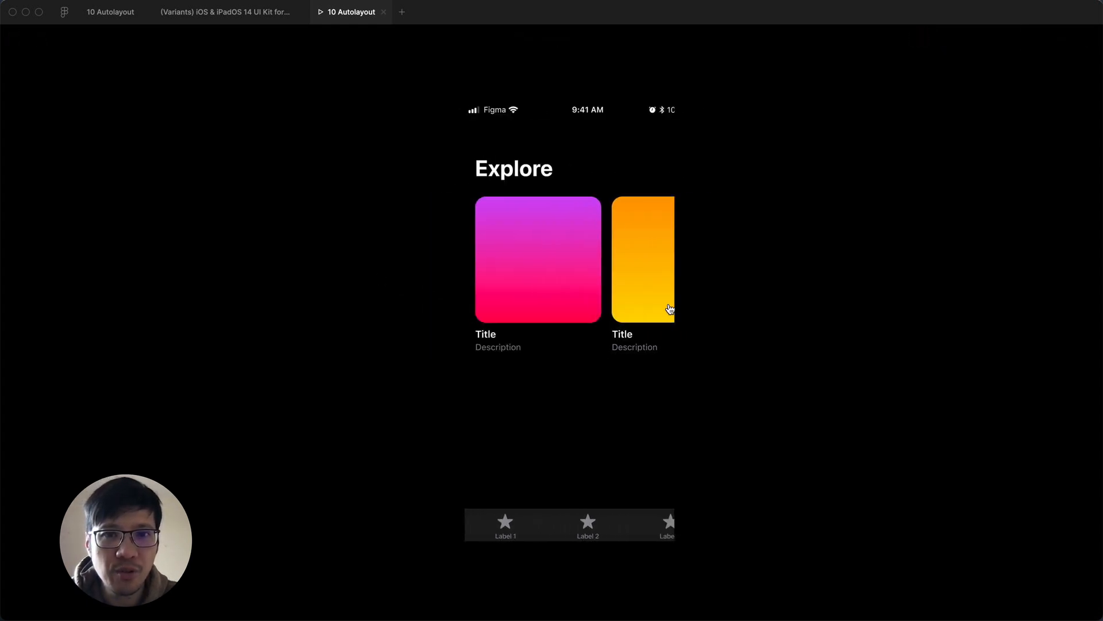
click(384, 12)
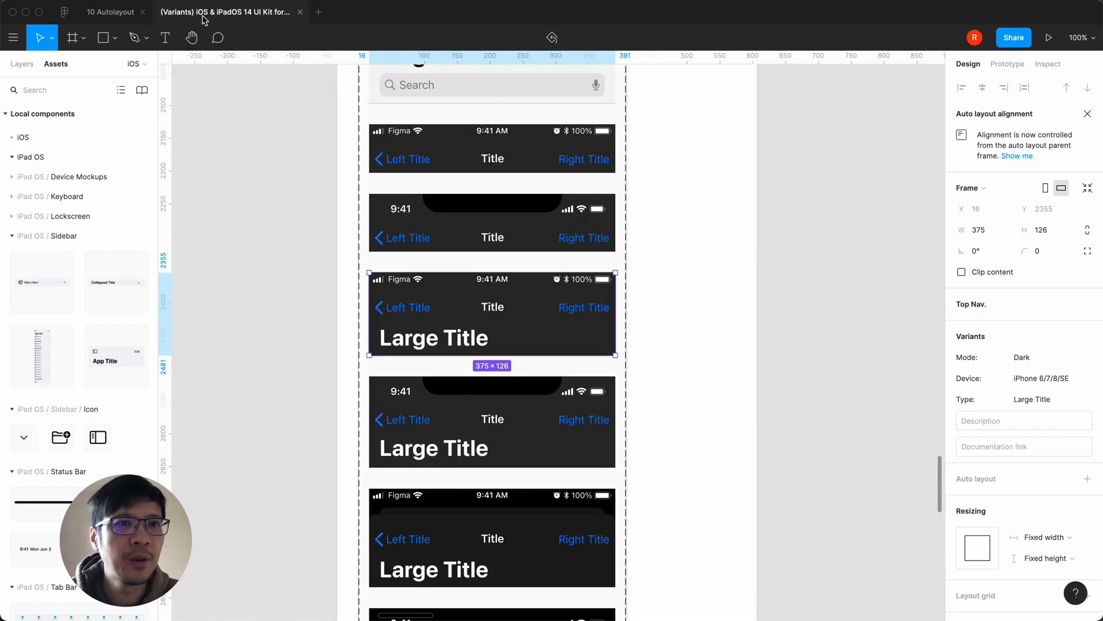
click(111, 16)
Try fixing the position of the Browse screen's card row when scrolling
click(444, 333)
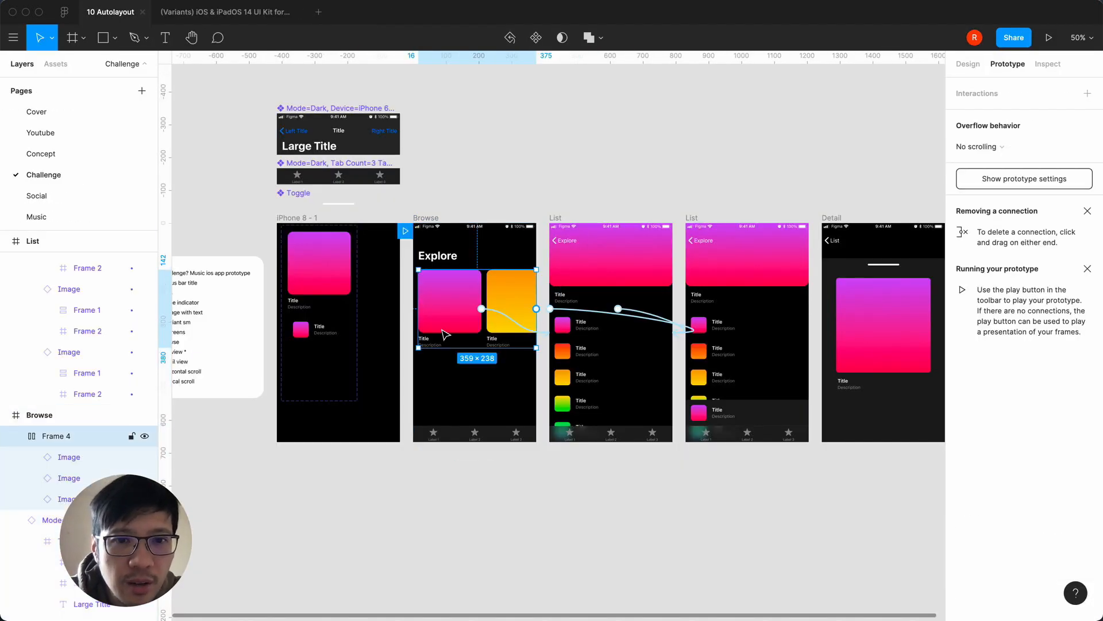
key(shift+0)
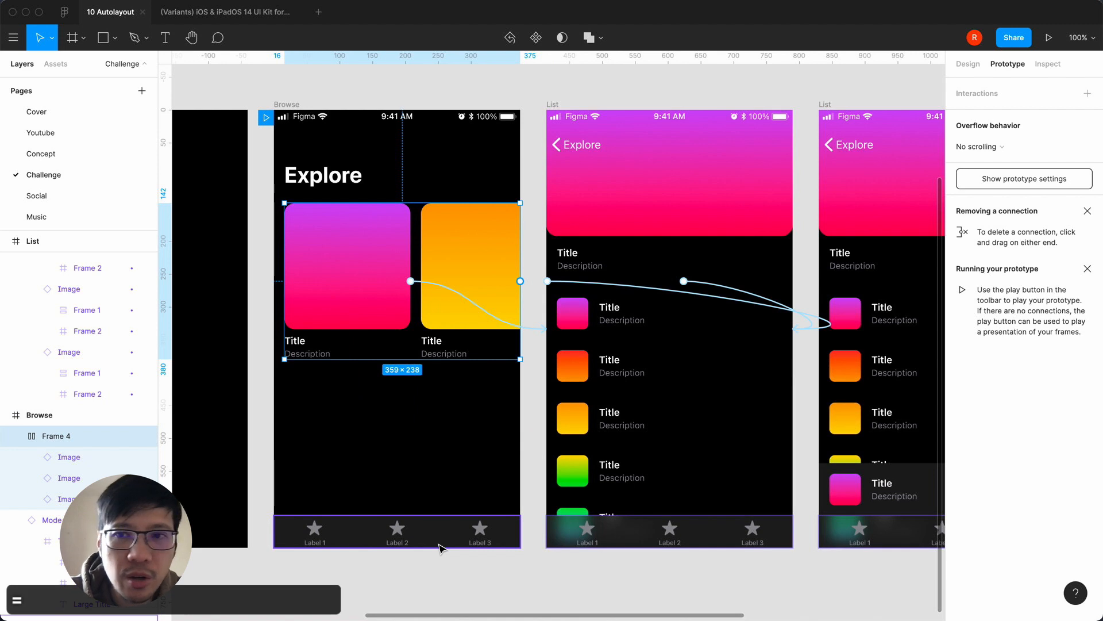
click(976, 67)
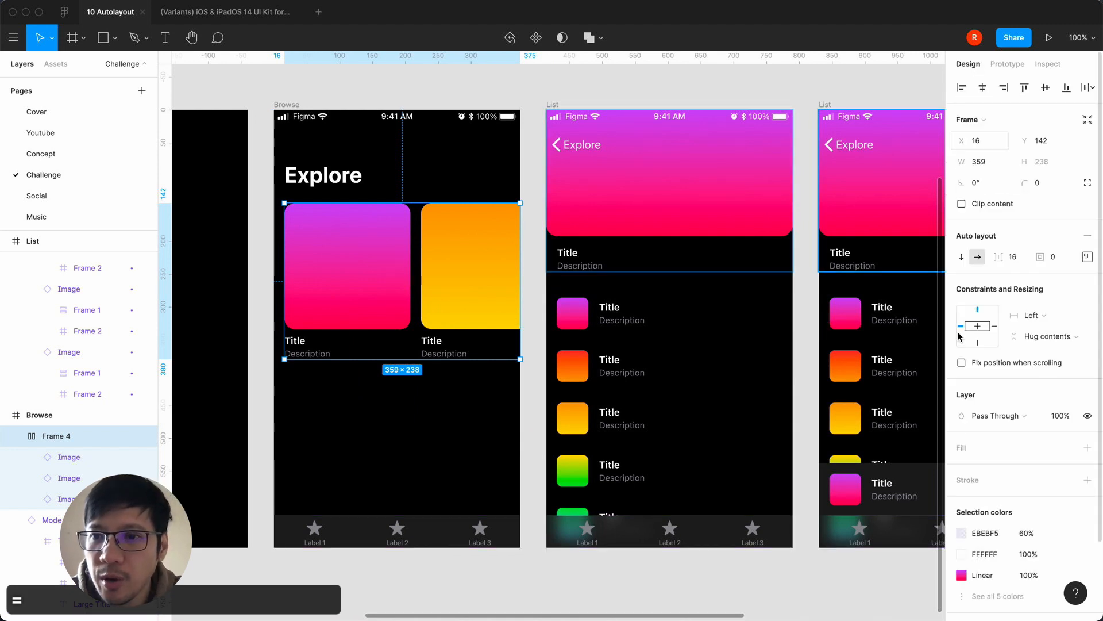
click(962, 363)
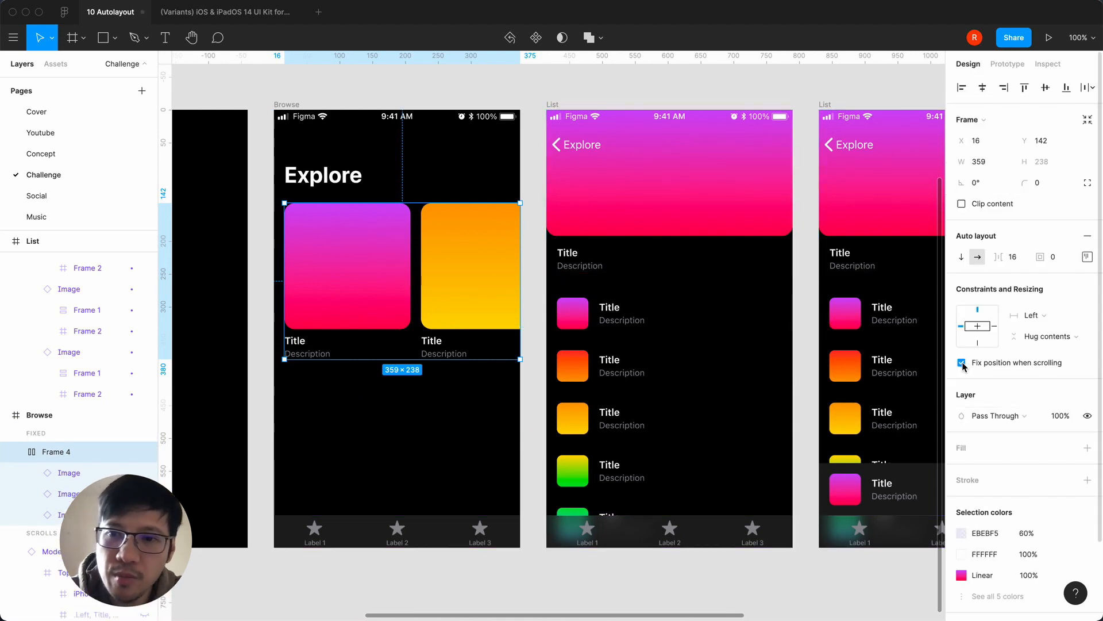
click(369, 581)
click(398, 231)
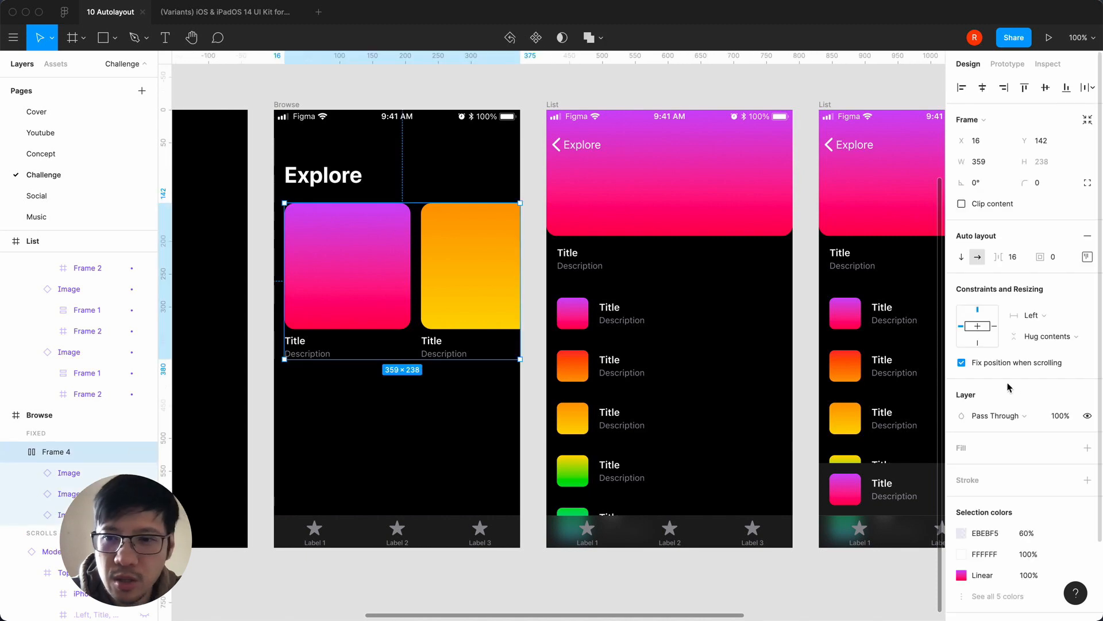
Fix the position of the Browse screen's tab bar and Explore navigation header when scrolling
click(443, 523)
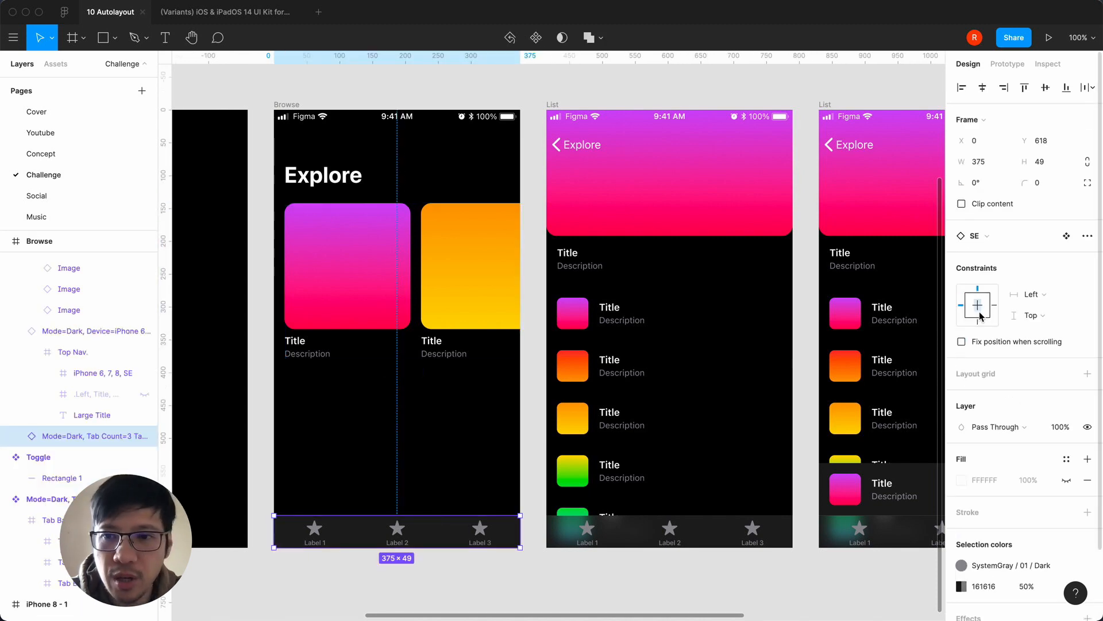
click(962, 342)
click(463, 148)
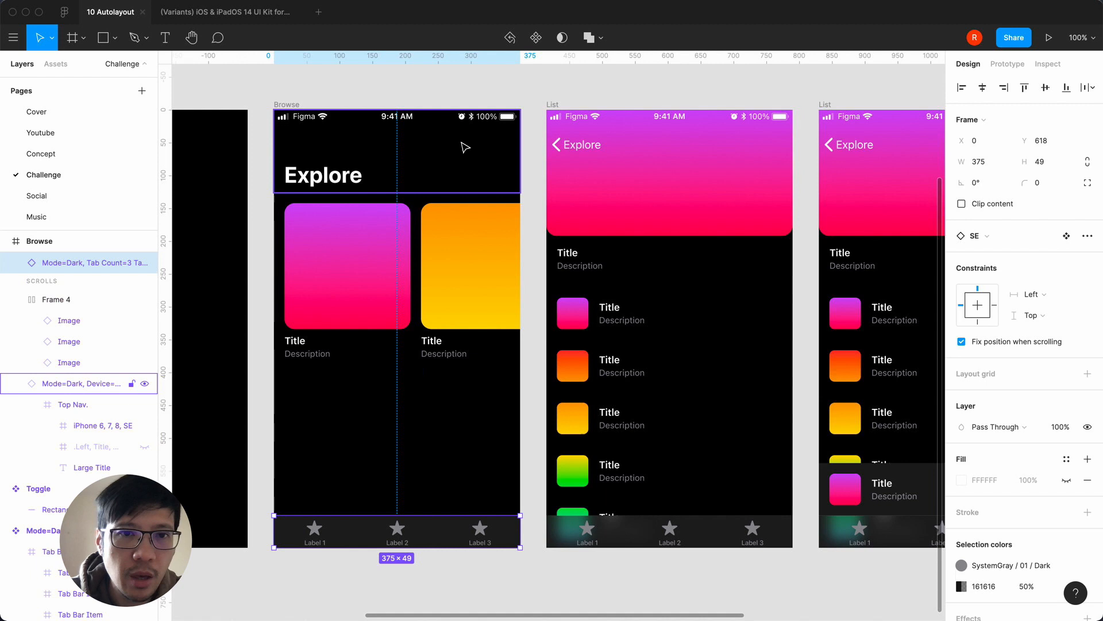
click(961, 342)
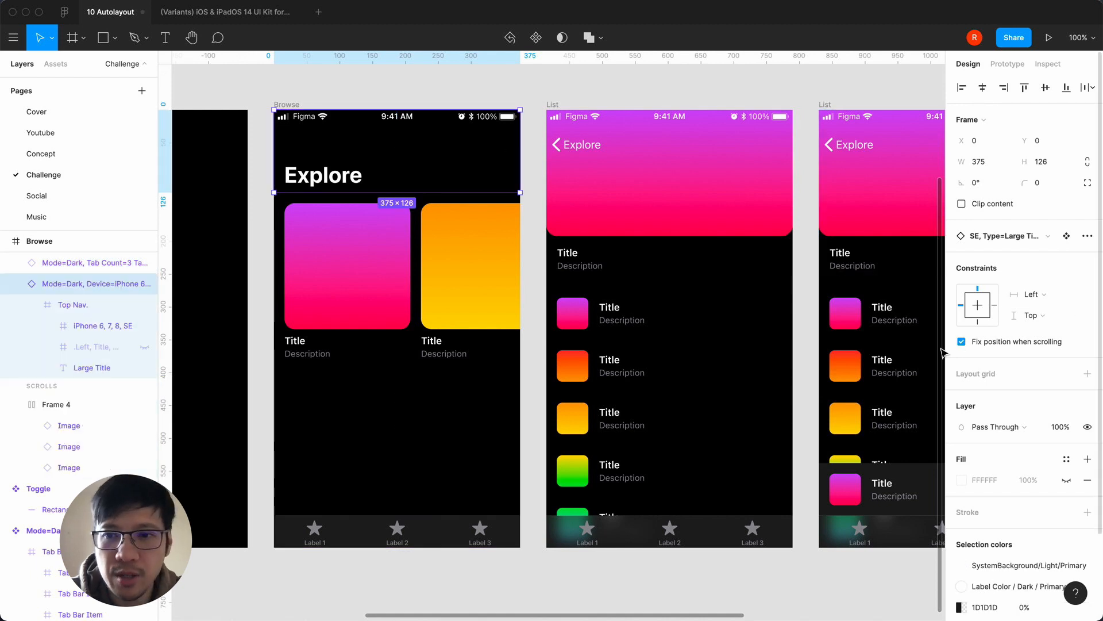
Preview the Browse screen and scroll its card row horizontally to the end and back
click(535, 130)
click(287, 120)
click(290, 89)
click(285, 105)
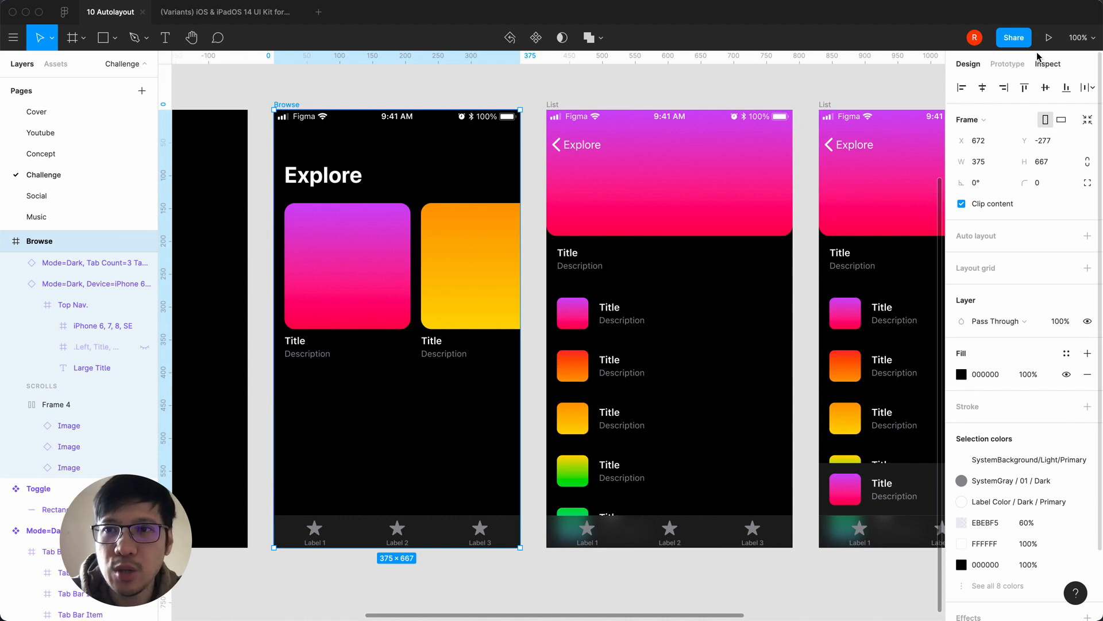
key(super+alt+Return)
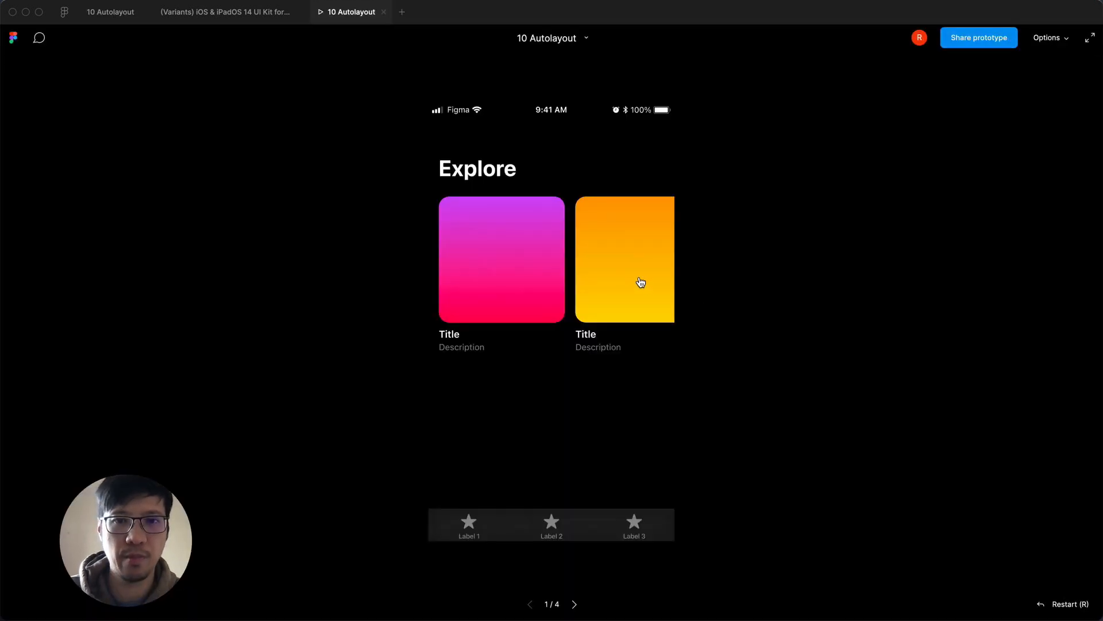
drag(637, 283, 410, 266)
drag(477, 264, 692, 261)
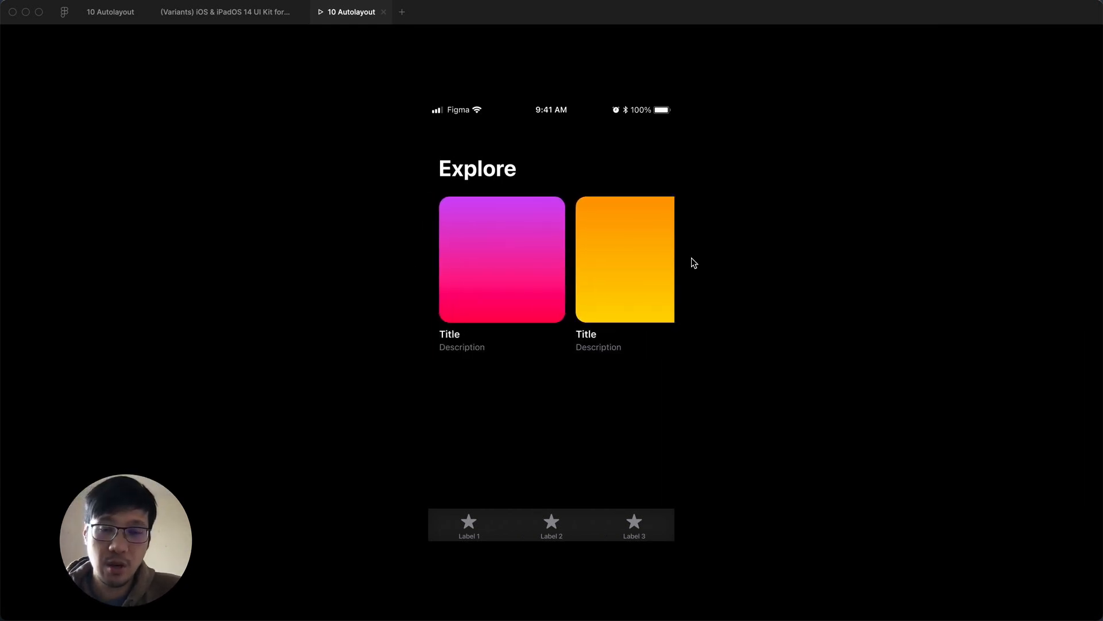
Test the first card's link to the List screen and the Explore back link twice, and close the preview
click(464, 271)
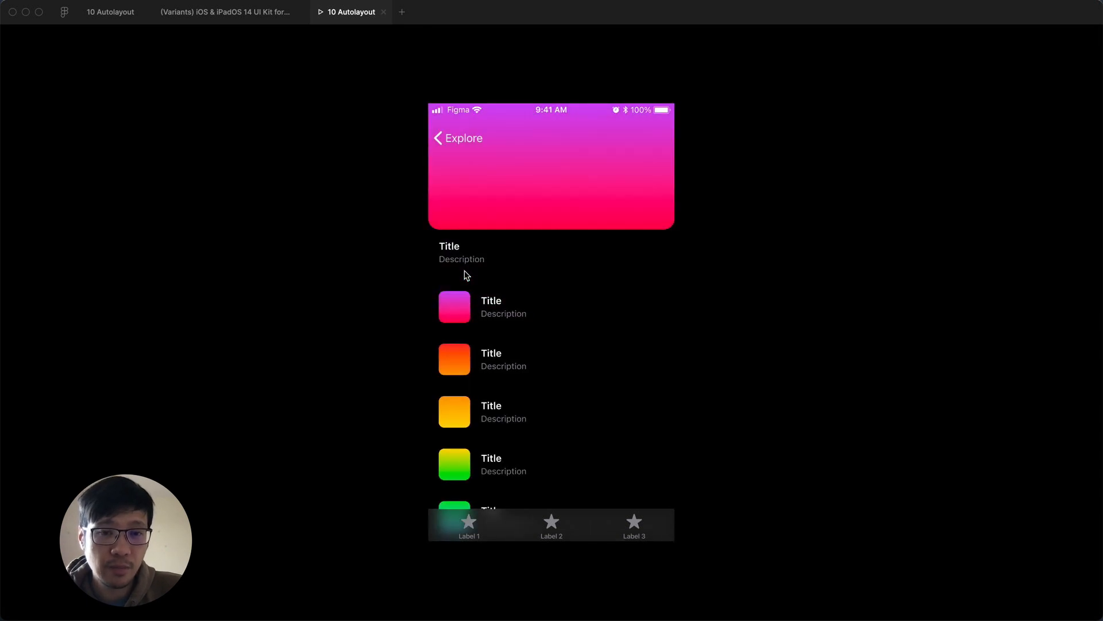
click(459, 141)
click(502, 262)
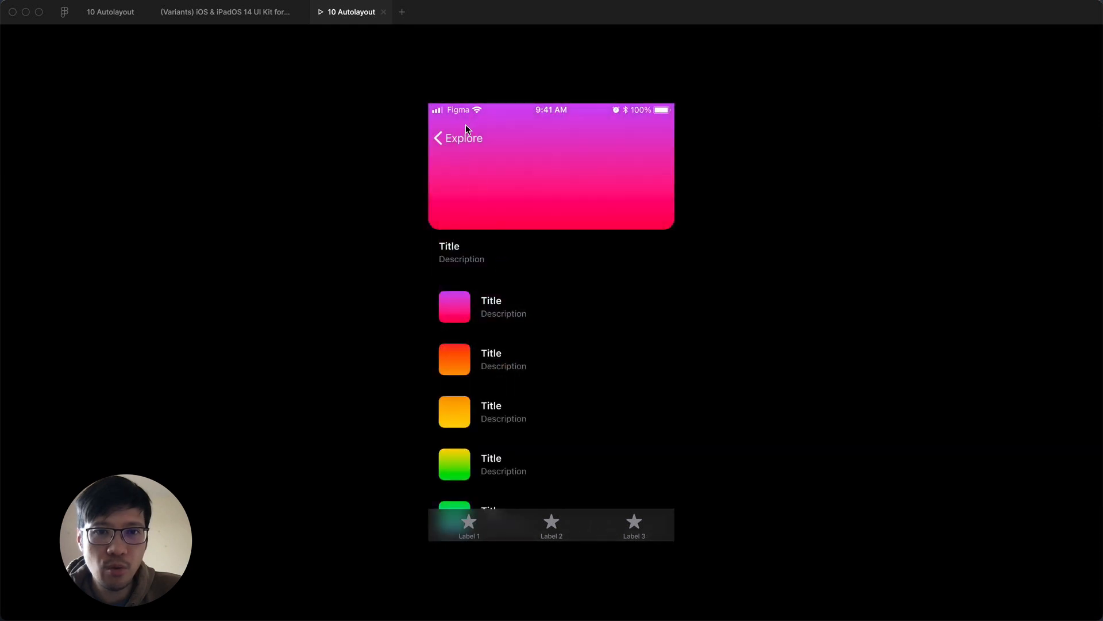
click(466, 146)
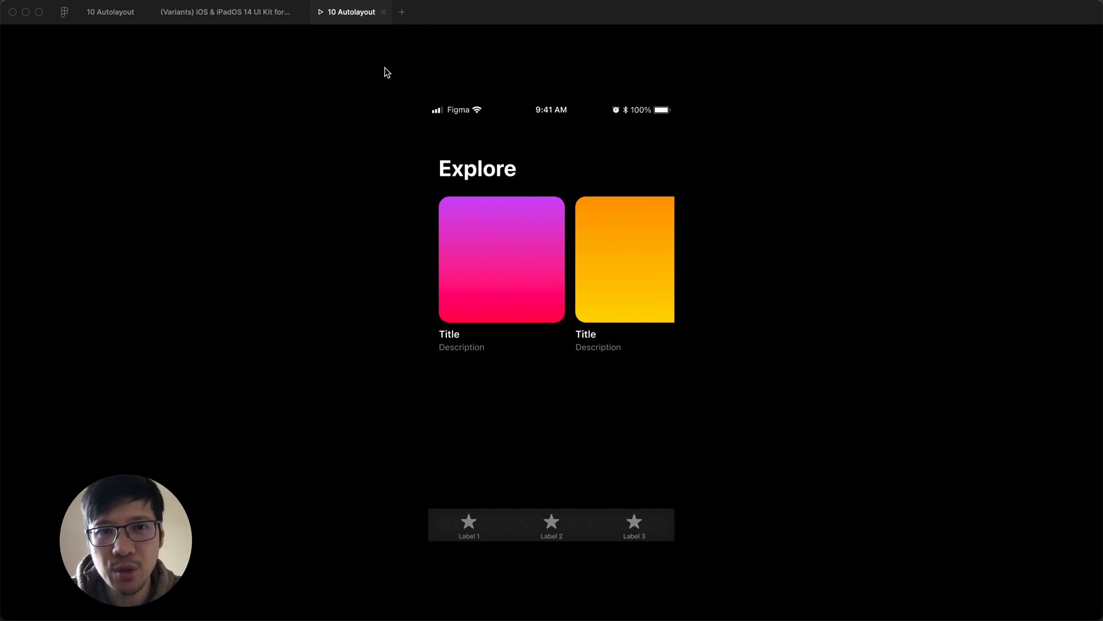
click(384, 12)
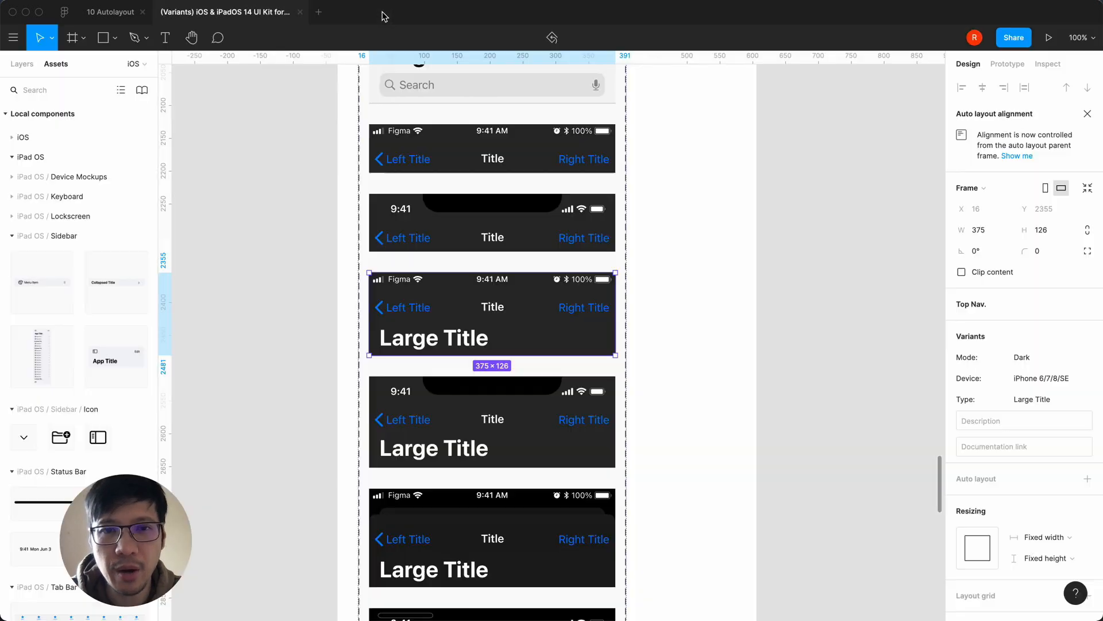
Return to the 10 Autolayout file and remove auto layout from the Browse screen's card row
click(112, 12)
click(360, 318)
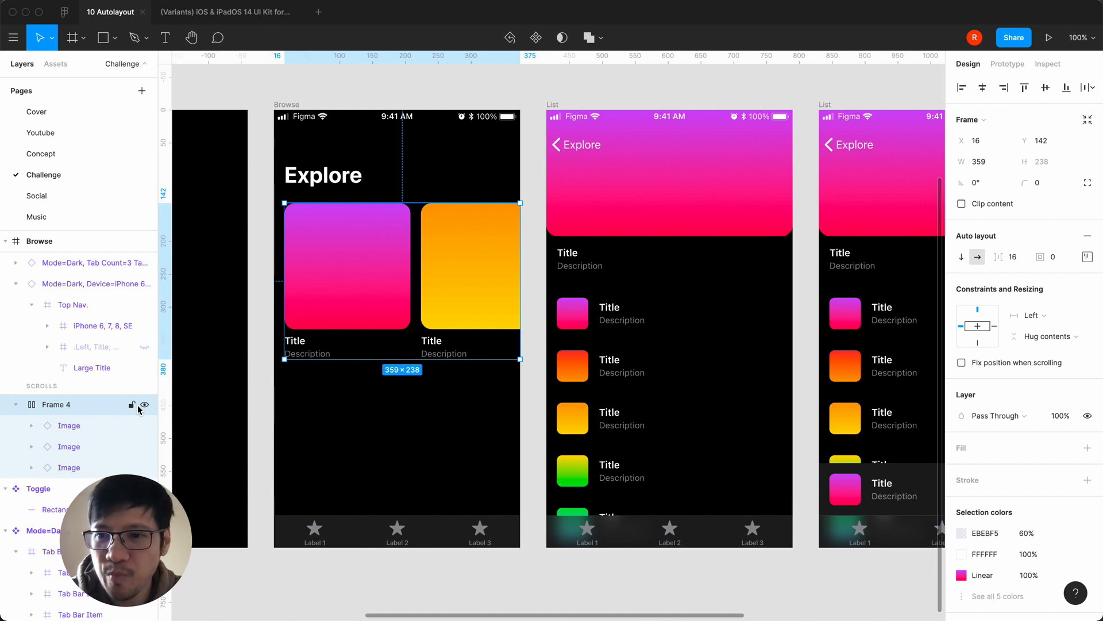
click(1087, 235)
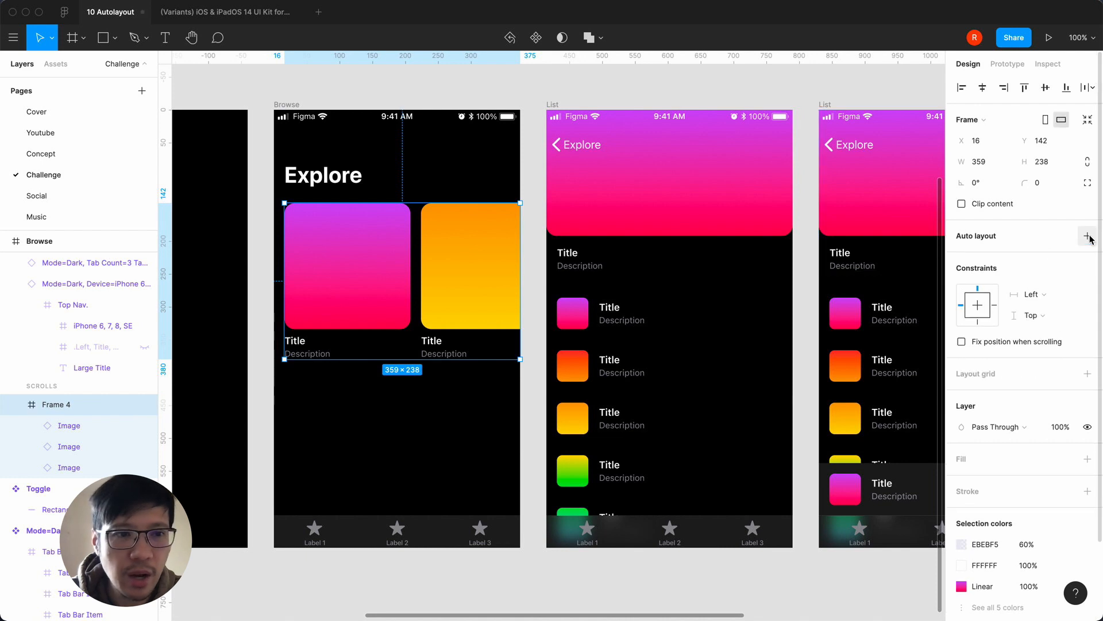
Preview the Browse screen, test the first card's transition to List and back, and return to the 10 Autolayout design file
click(266, 162)
click(276, 163)
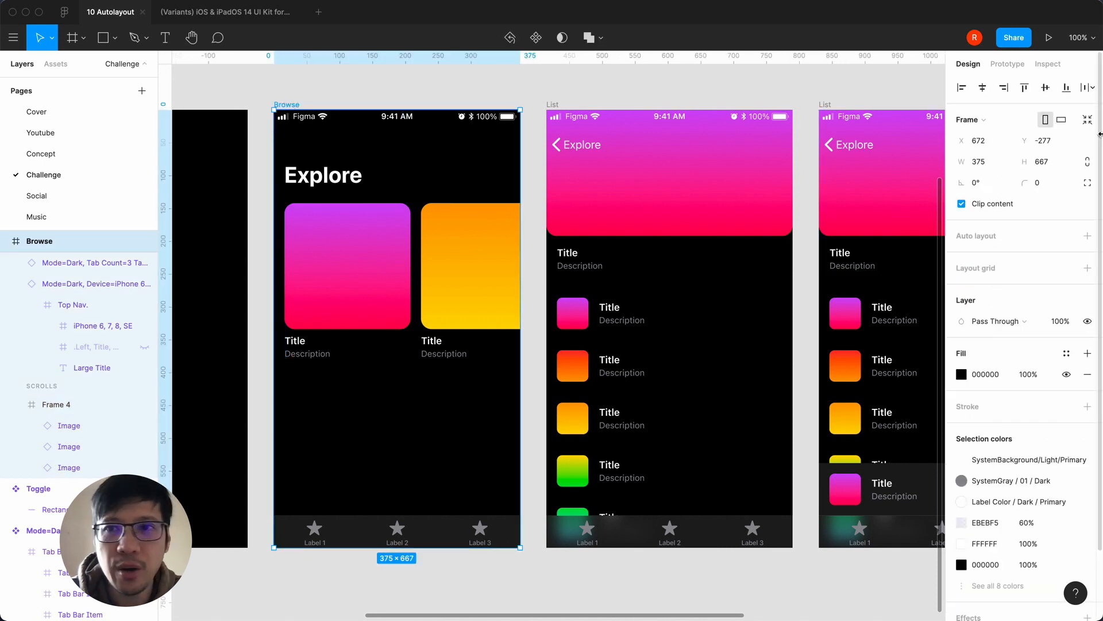
click(1048, 37)
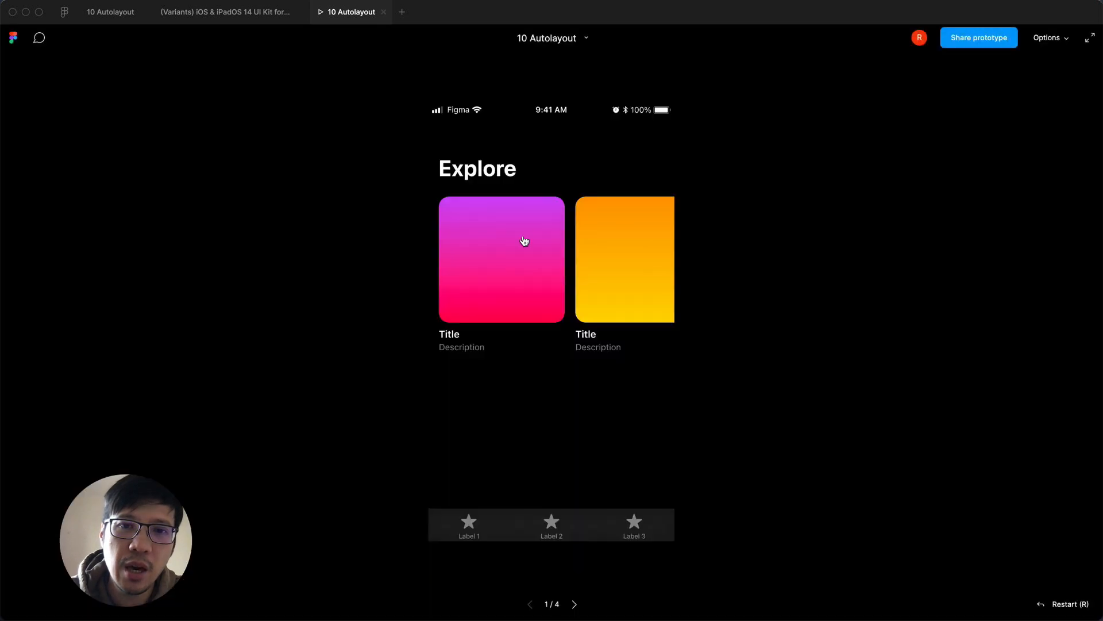
click(524, 237)
click(458, 137)
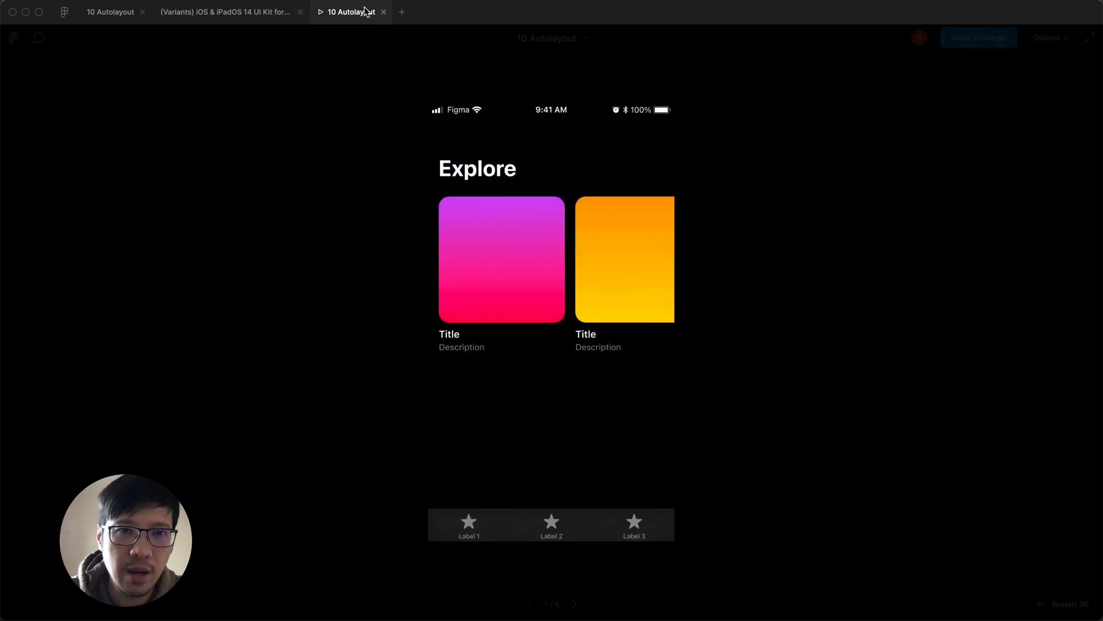
click(381, 12)
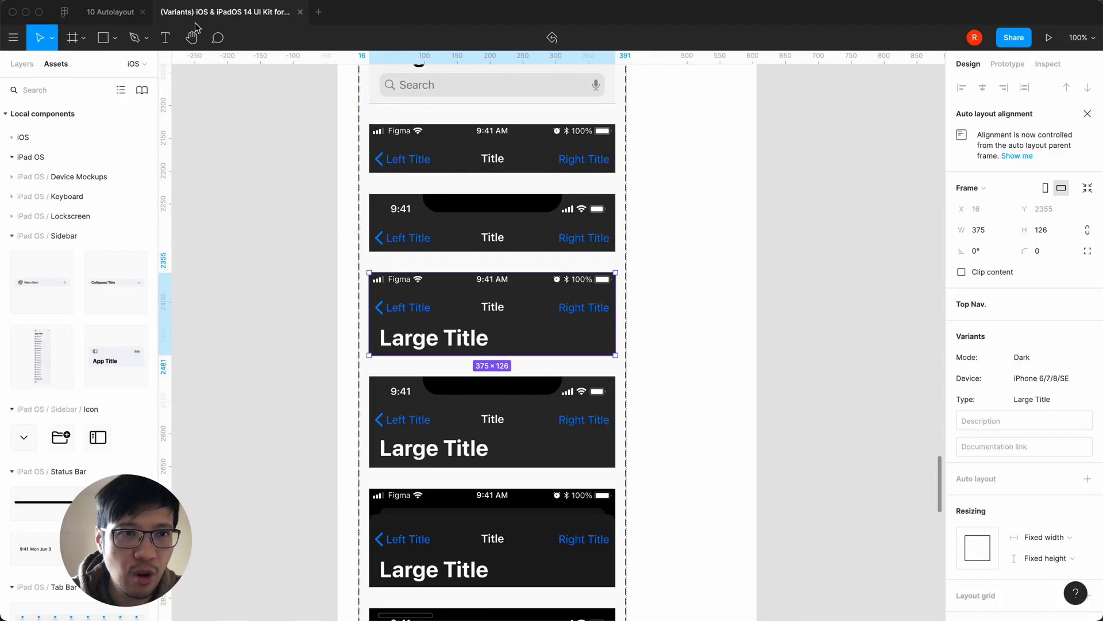
click(118, 12)
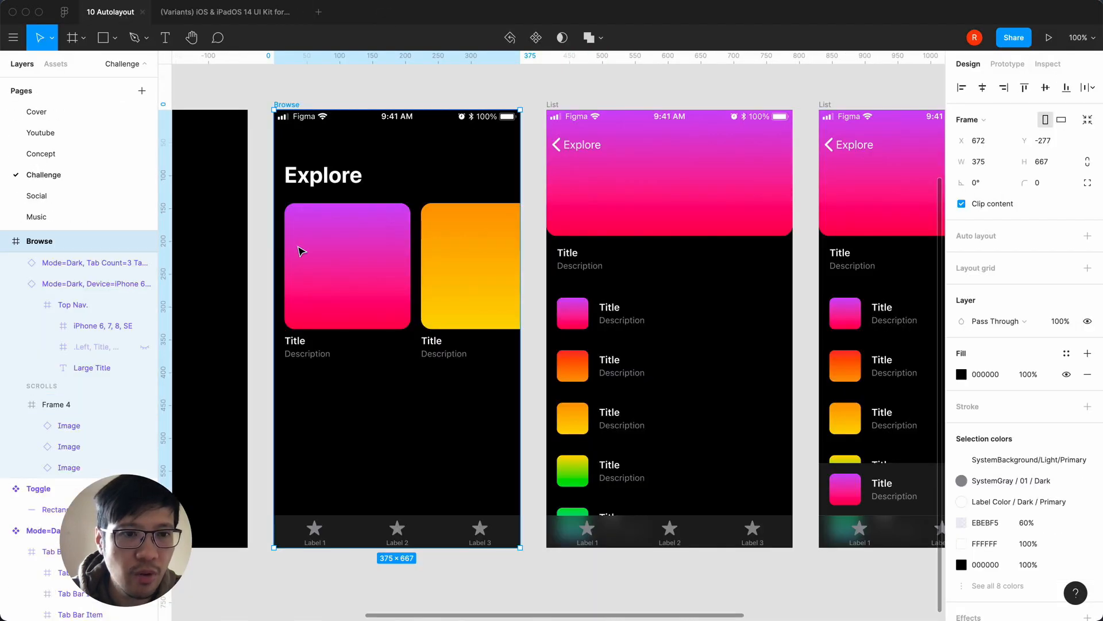
Move the third card out of Frame 4 so it sits directly inside the Browse frame
drag(43, 426, 48, 404)
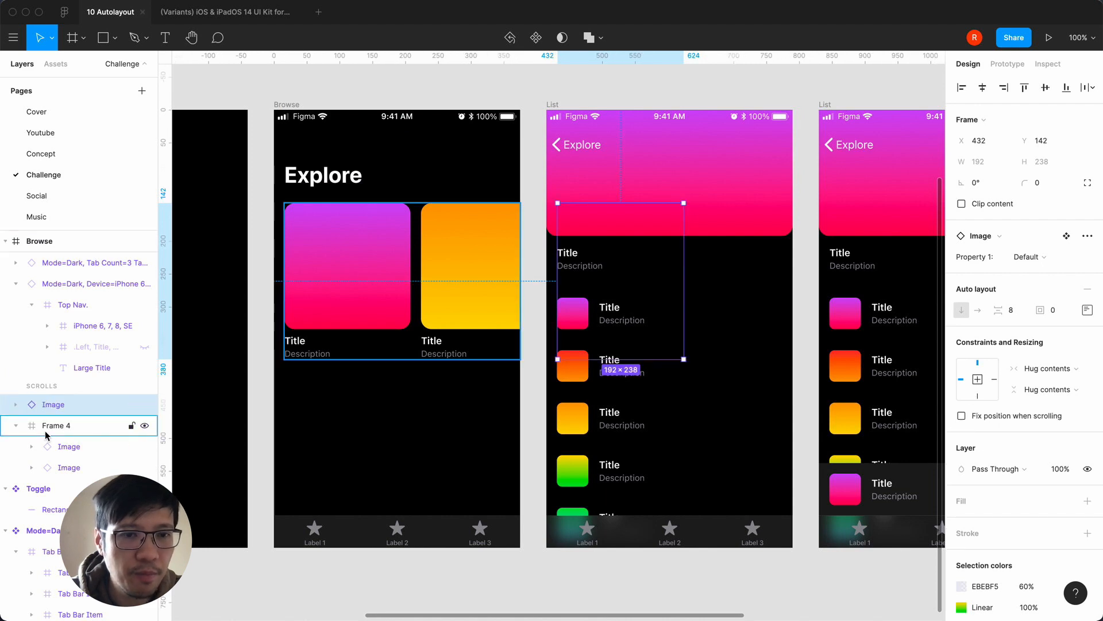
click(368, 357)
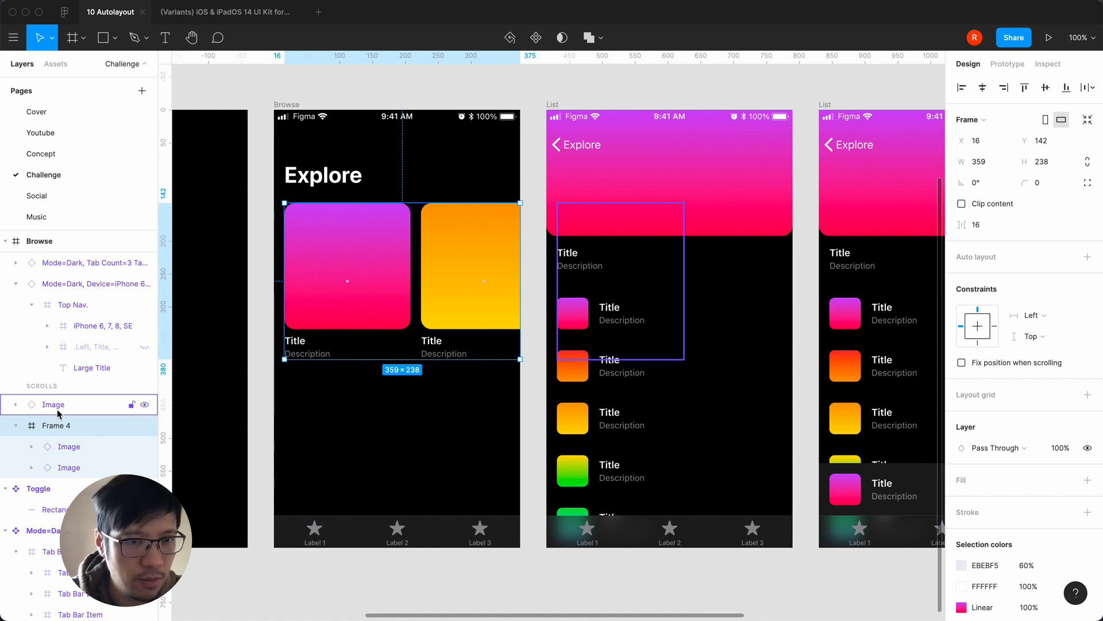
click(249, 185)
Preview the Browse screen again, test the card transition to List and back twice, and return to the 10 Autolayout design file
click(287, 104)
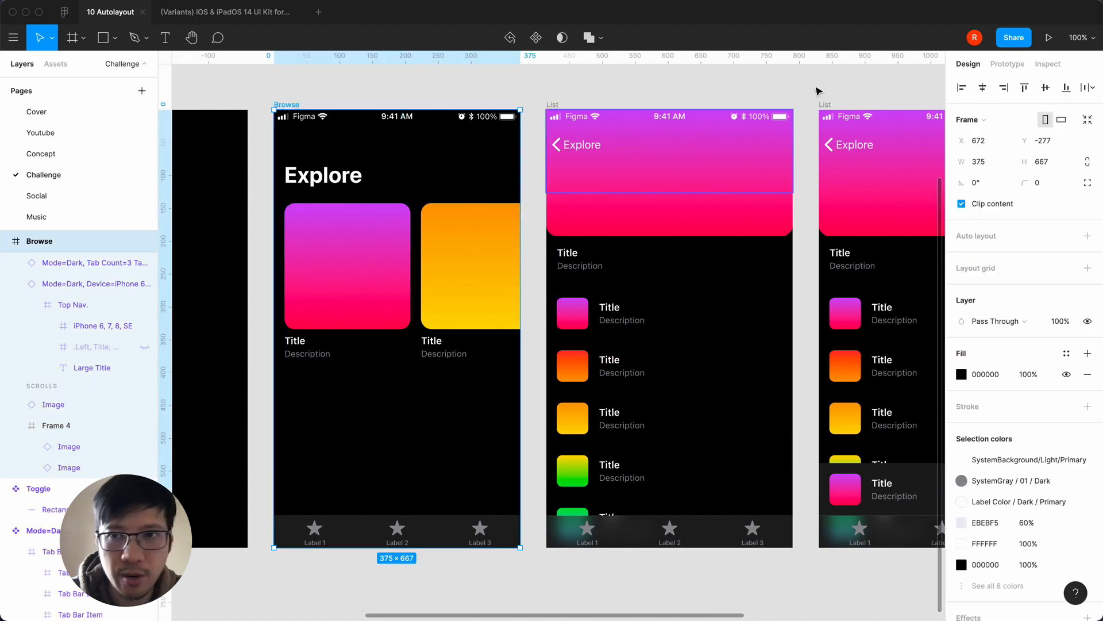
click(1049, 39)
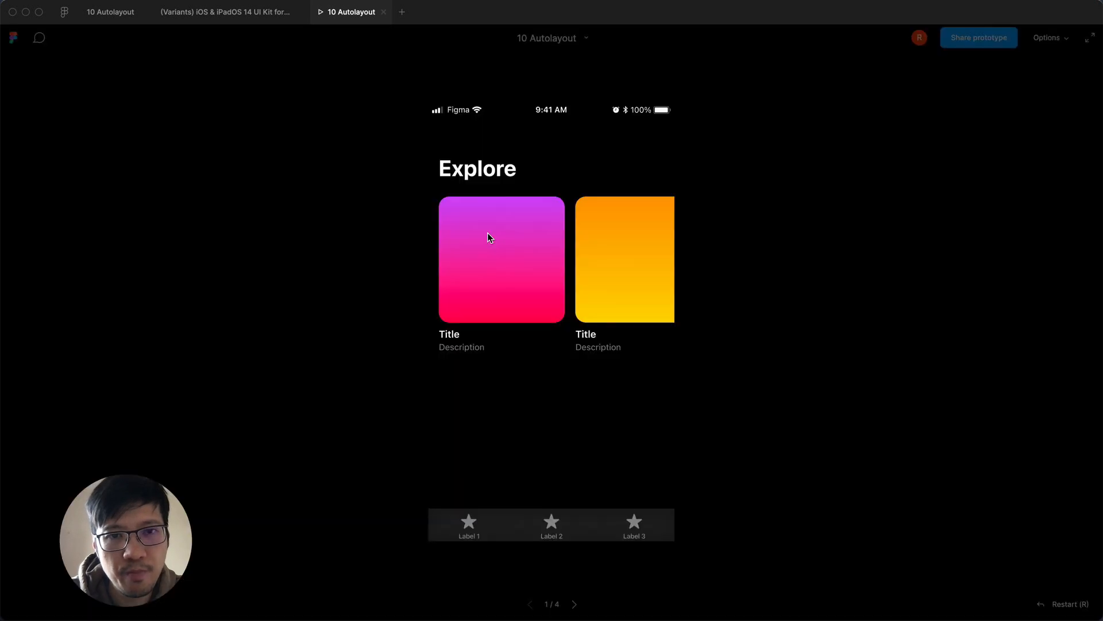
click(490, 264)
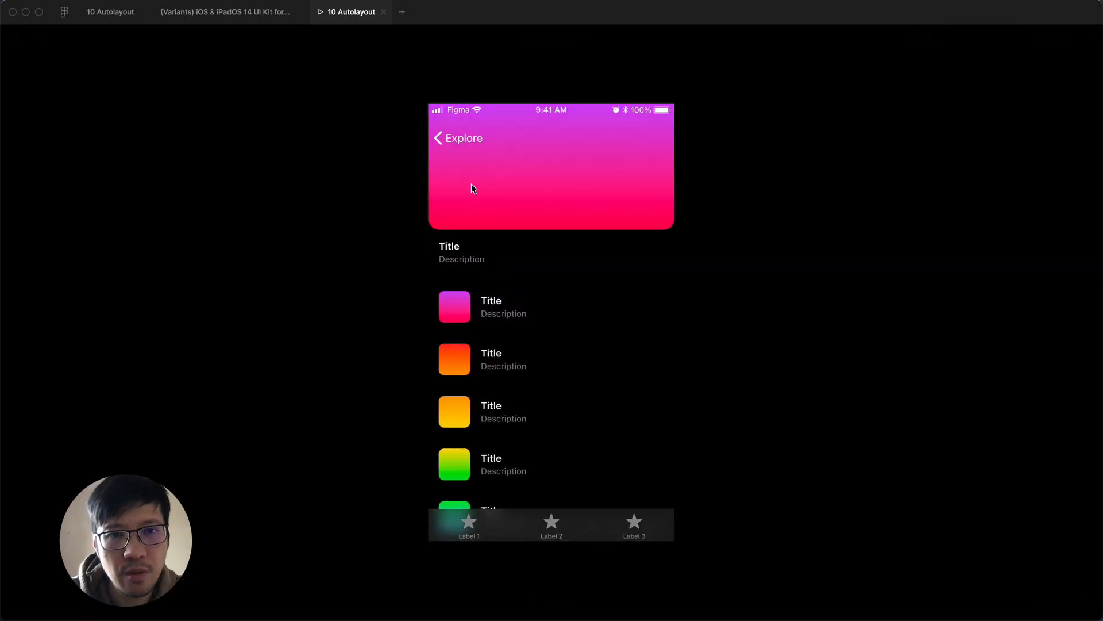
click(467, 139)
click(510, 266)
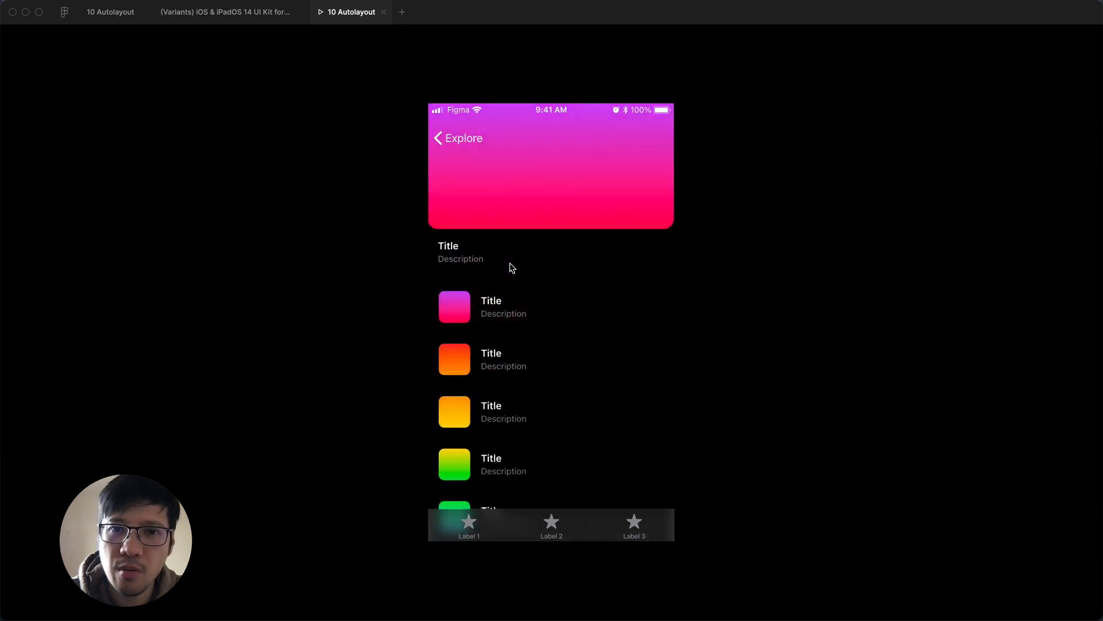
click(472, 141)
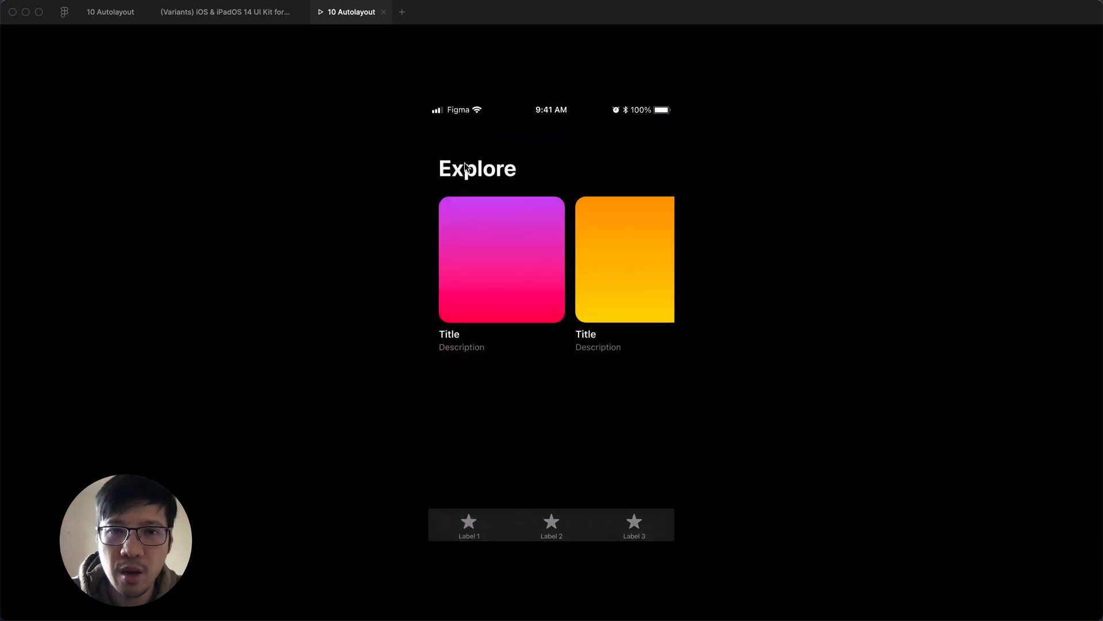
click(382, 12)
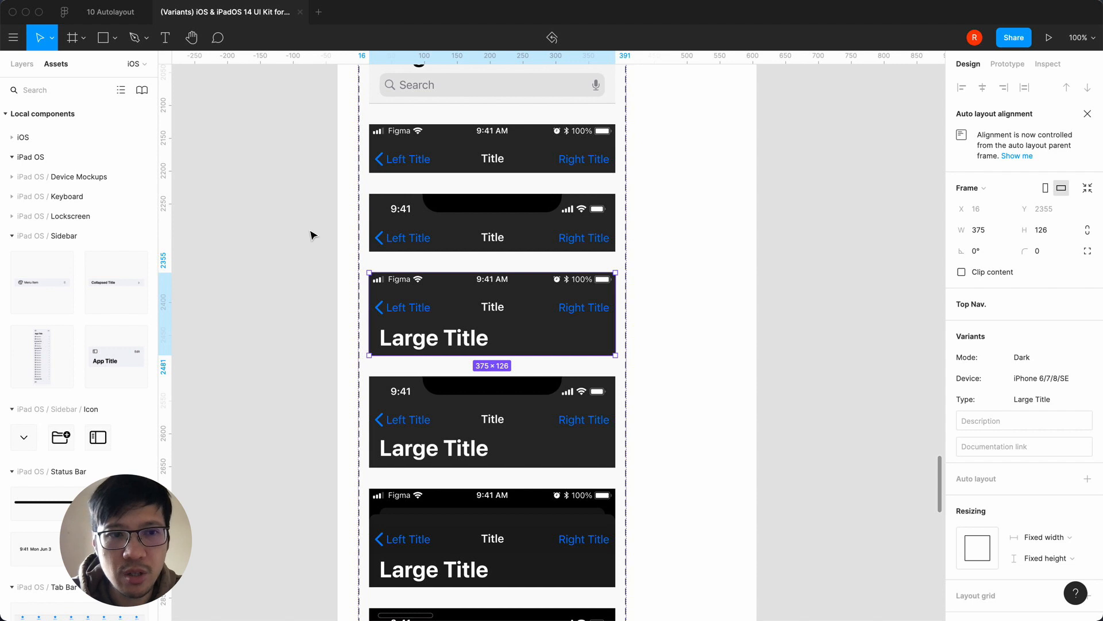
click(110, 12)
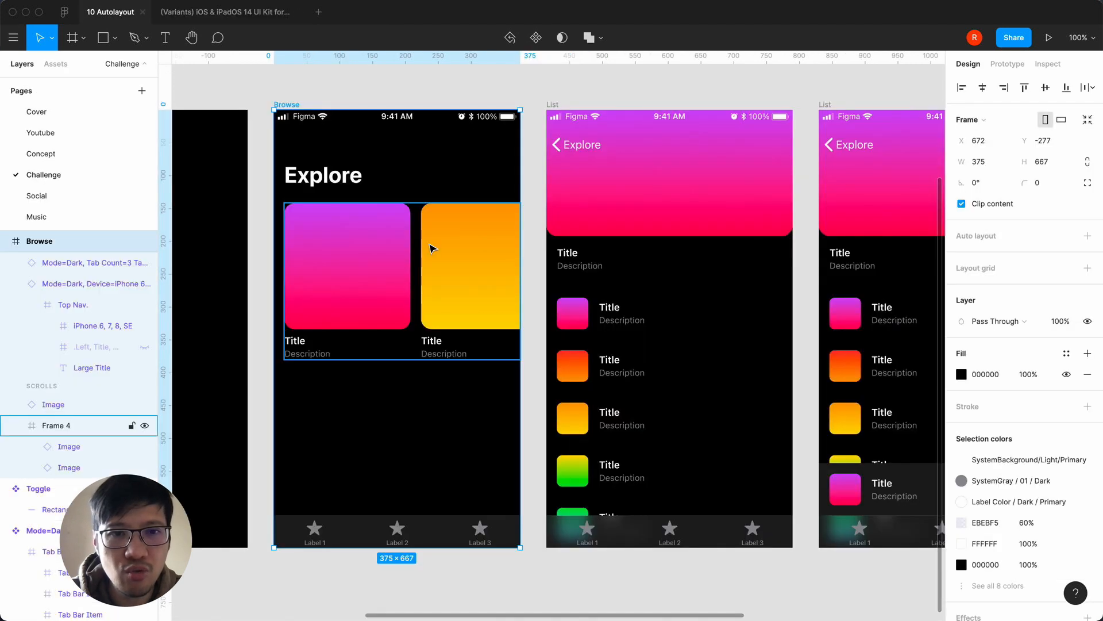
Move the third card back into Frame 4 above the other two cards
double_click(432, 249)
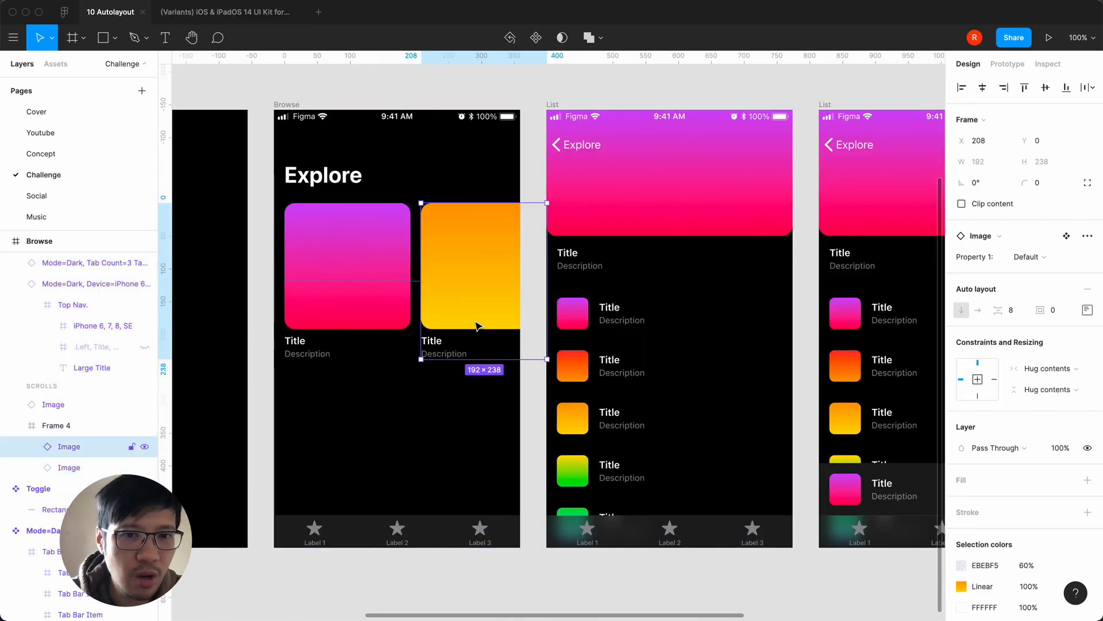
click(75, 466)
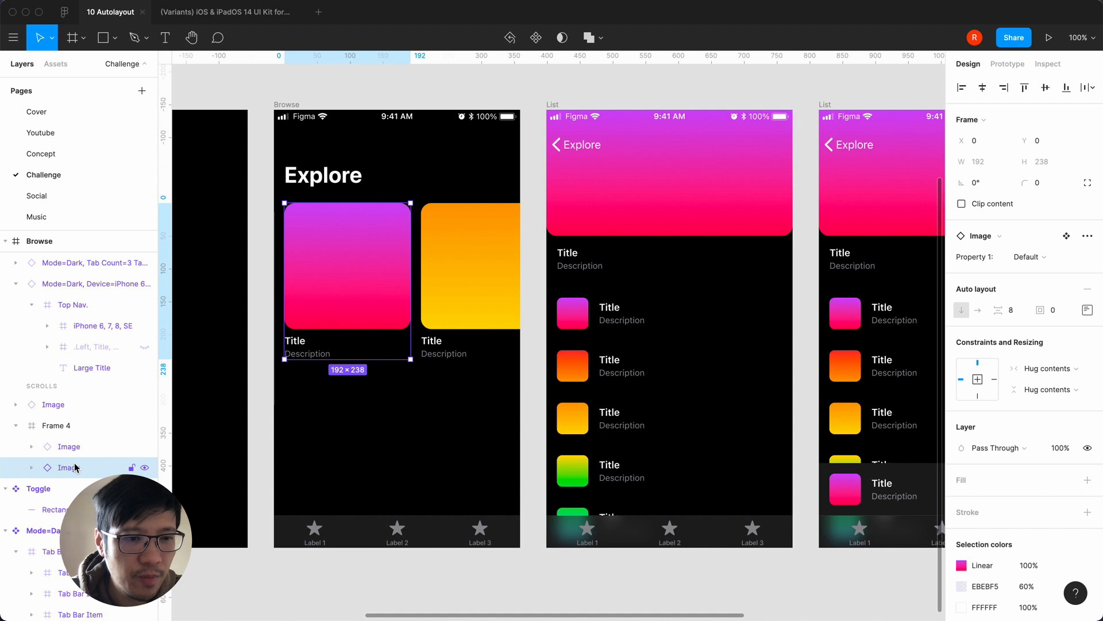
drag(59, 408, 73, 443)
Move the first, purple-pink card out of Frame 4 so it sits directly inside the Browse frame
click(62, 465)
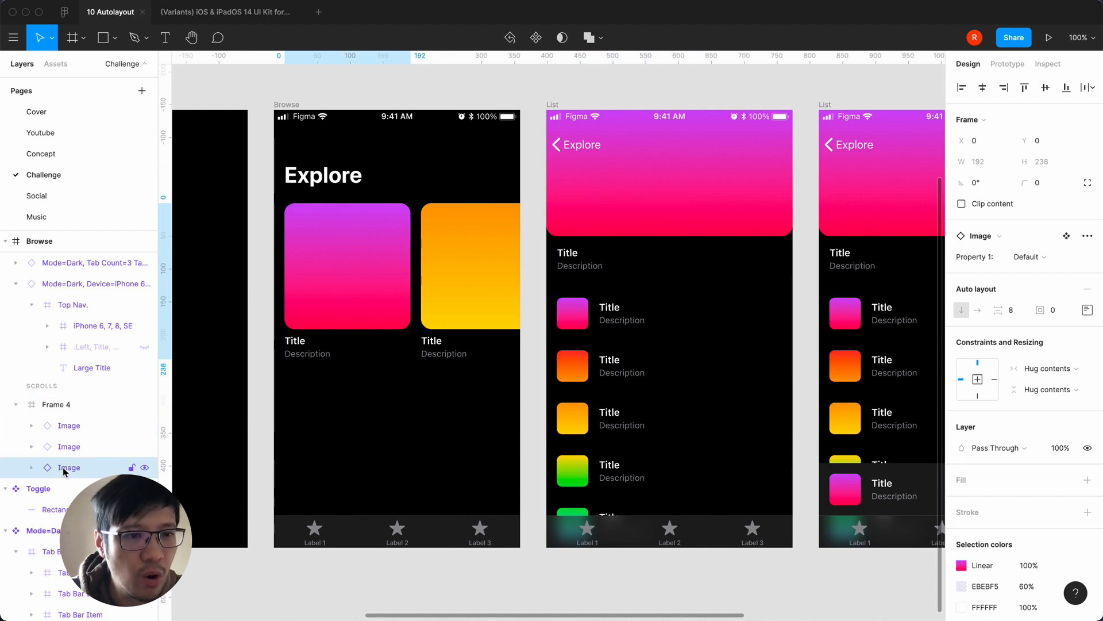
scroll(74, 427, up, 1)
drag(64, 492, 60, 424)
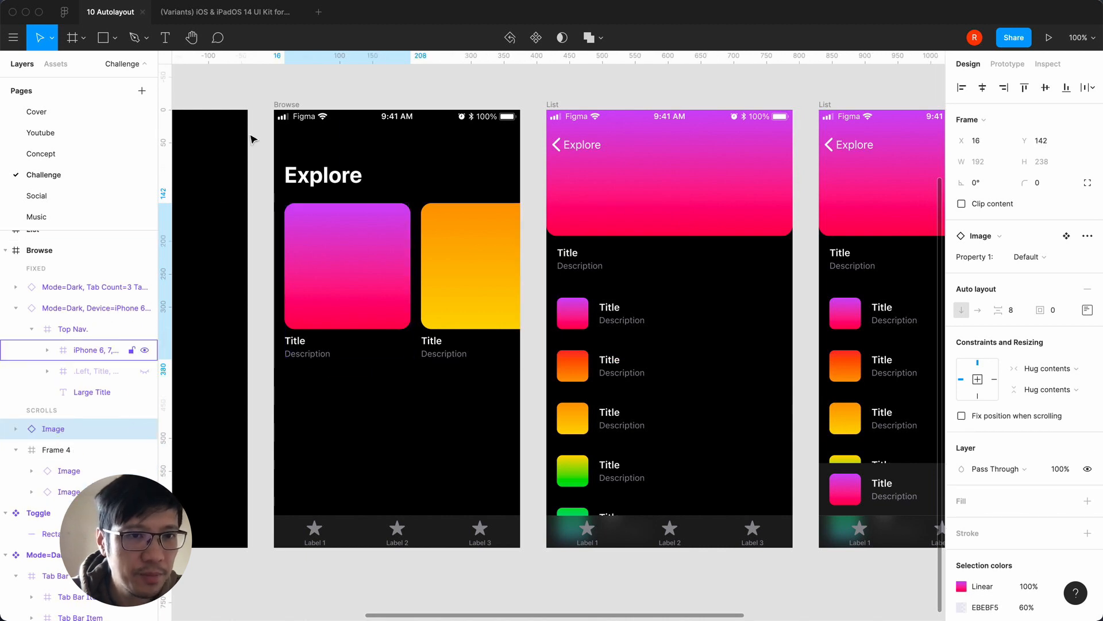
Preview the Browse screen, test opening List from the purple-pink card, and go back to Browse
click(266, 101)
click(295, 104)
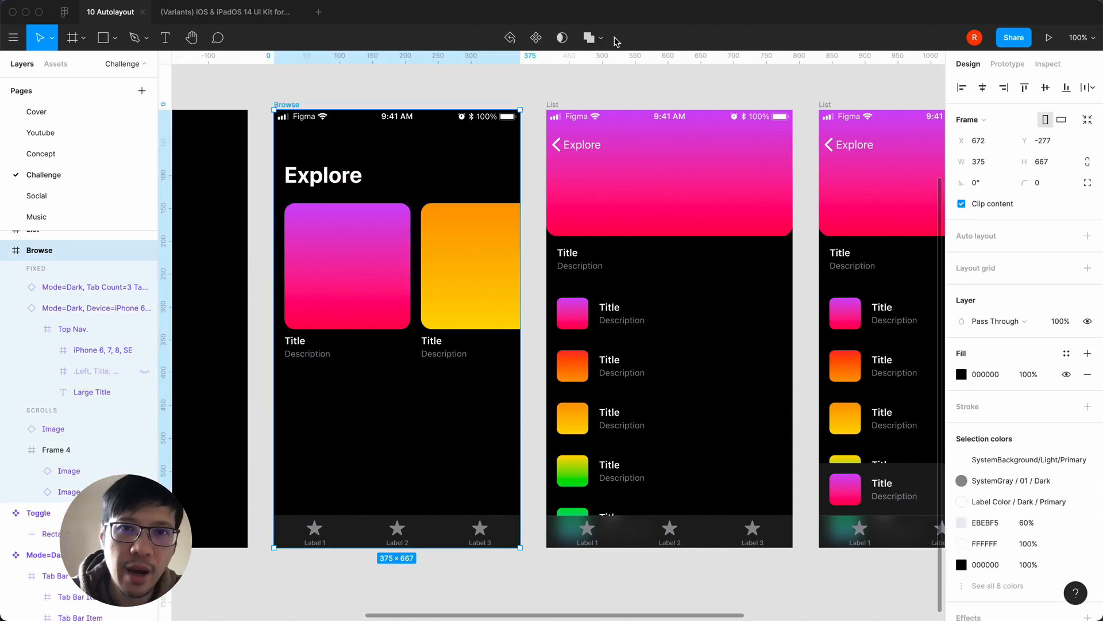
click(1048, 37)
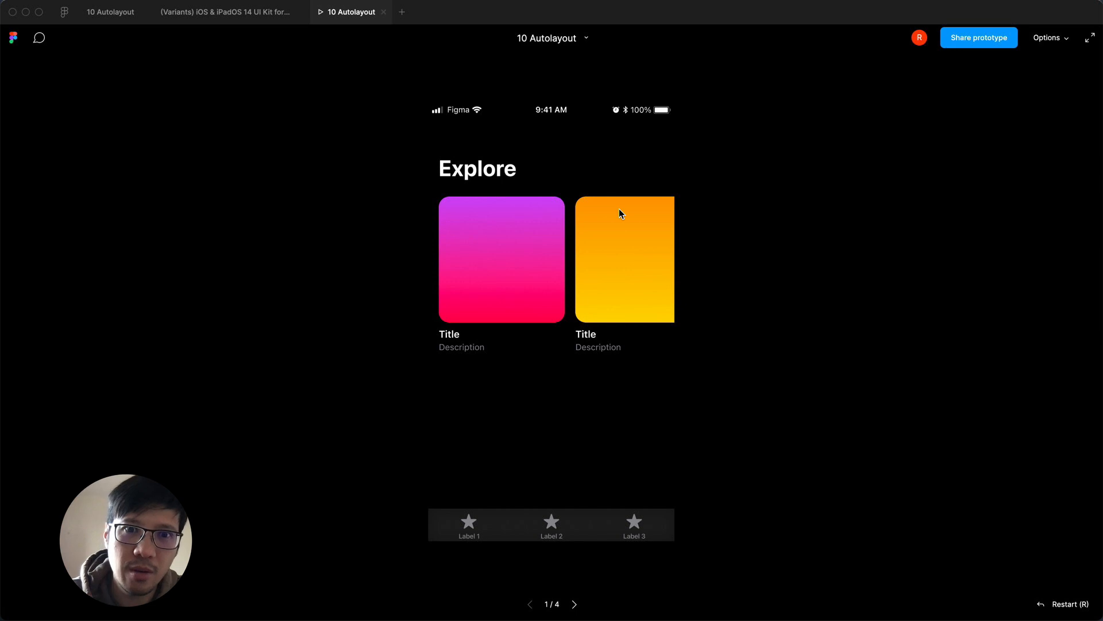
mouse_move(611, 261)
mouse_down()
mouse_move(428, 276)
mouse_move(625, 271)
mouse_up()
click(488, 263)
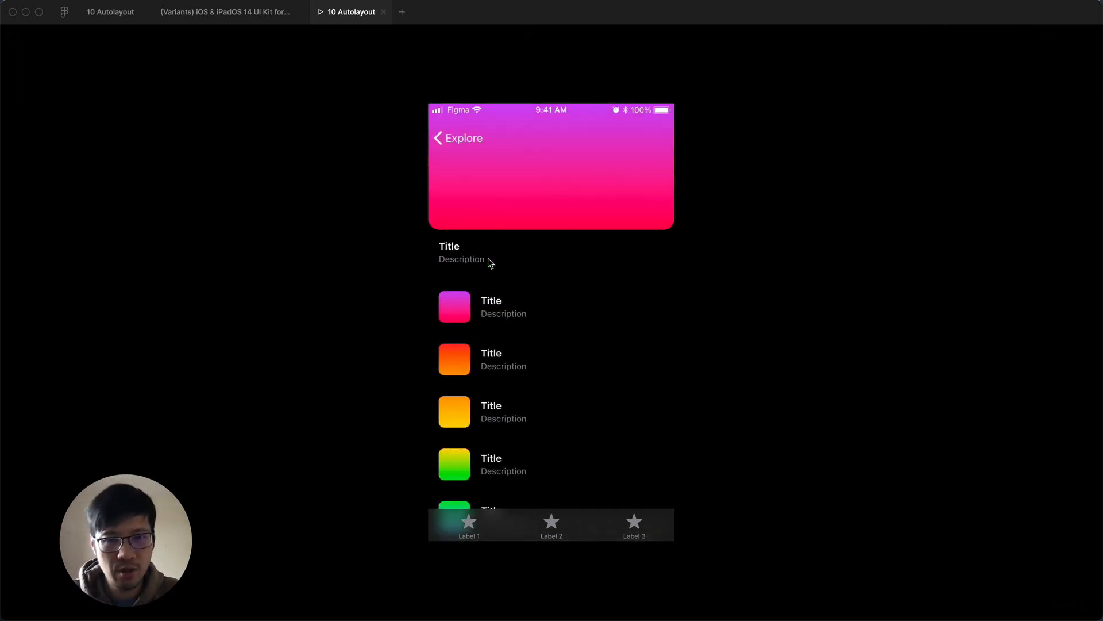
click(475, 146)
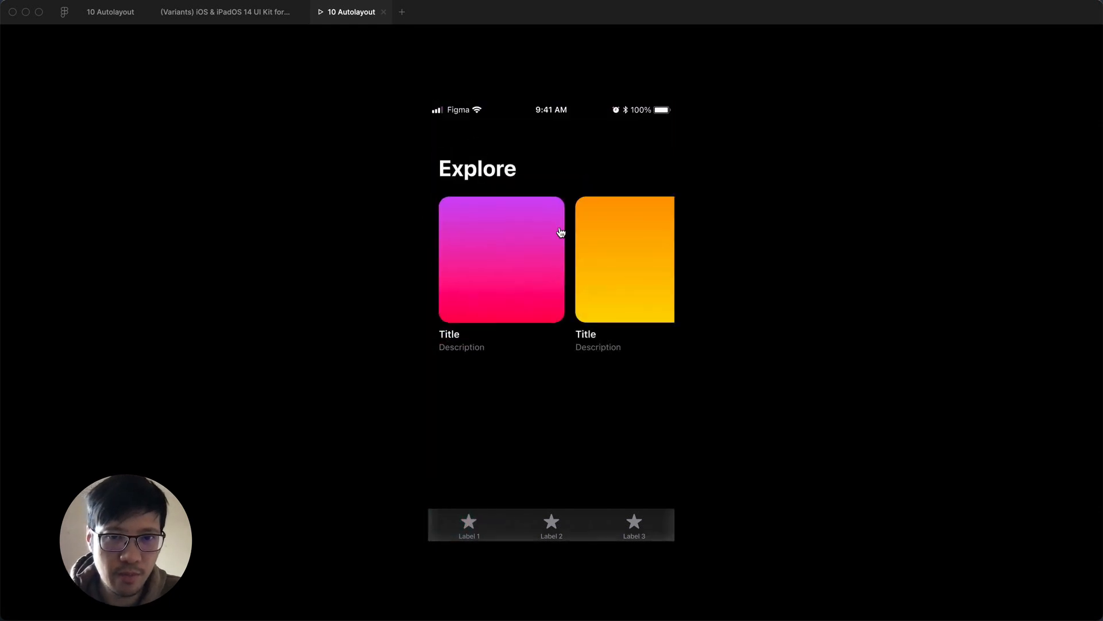
drag(362, 253, 584, 252)
Test the flow from the purple-pink card through the first list item to Detail and back to List, and close the preview
click(522, 268)
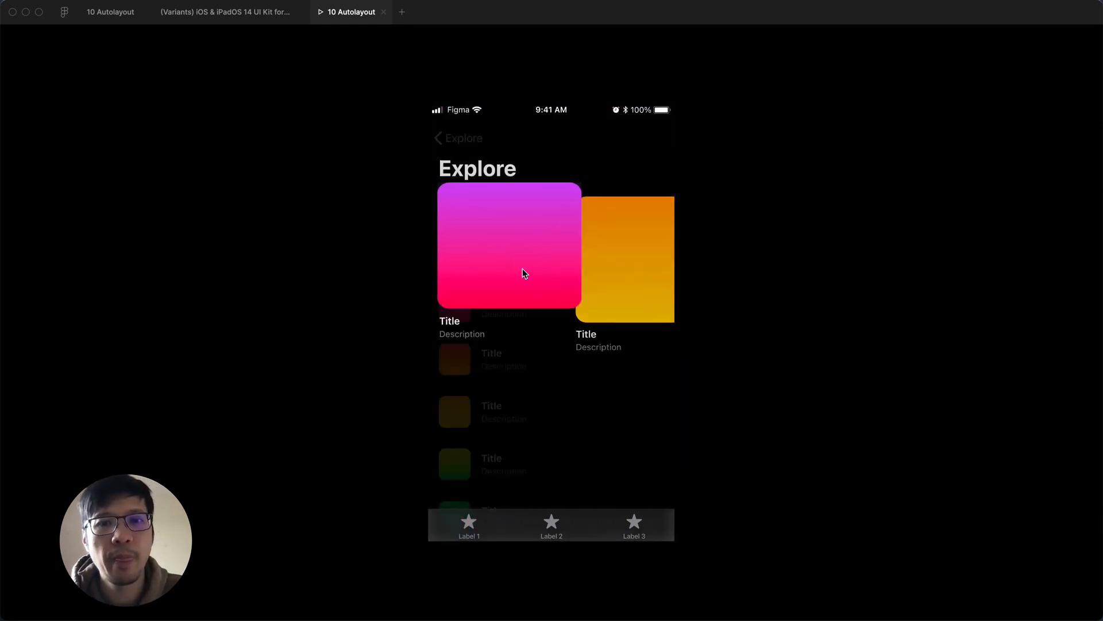
click(464, 313)
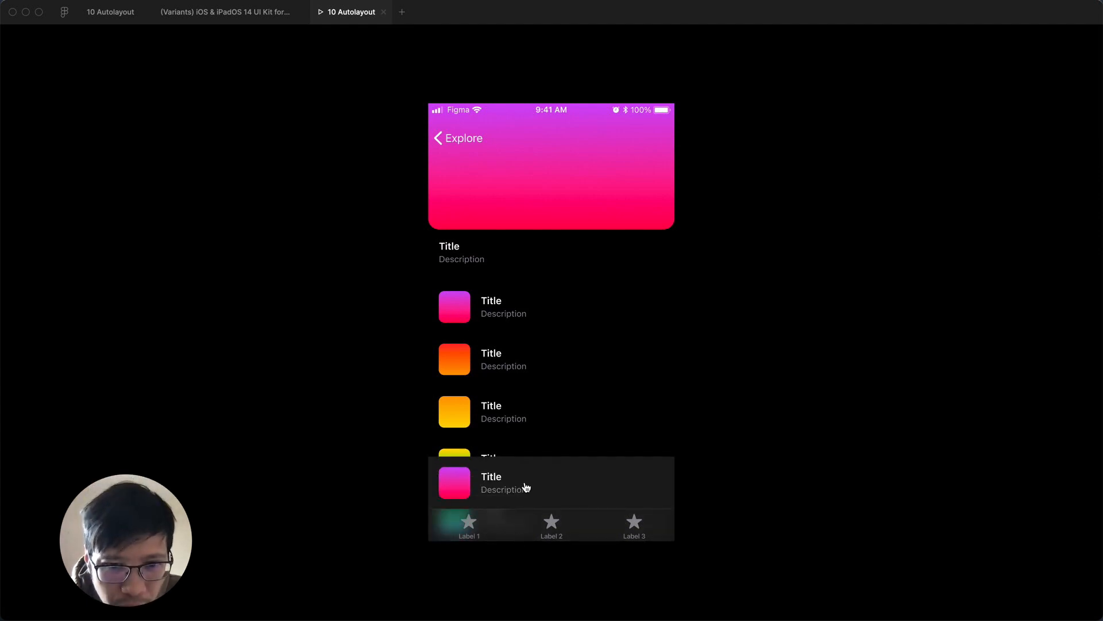
click(465, 482)
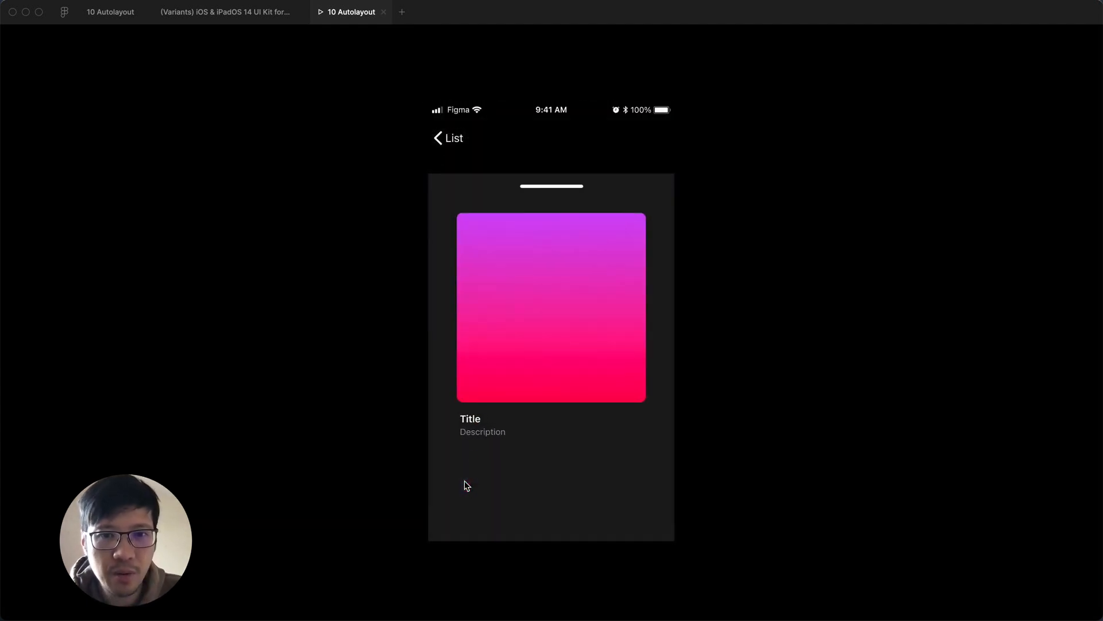
click(562, 190)
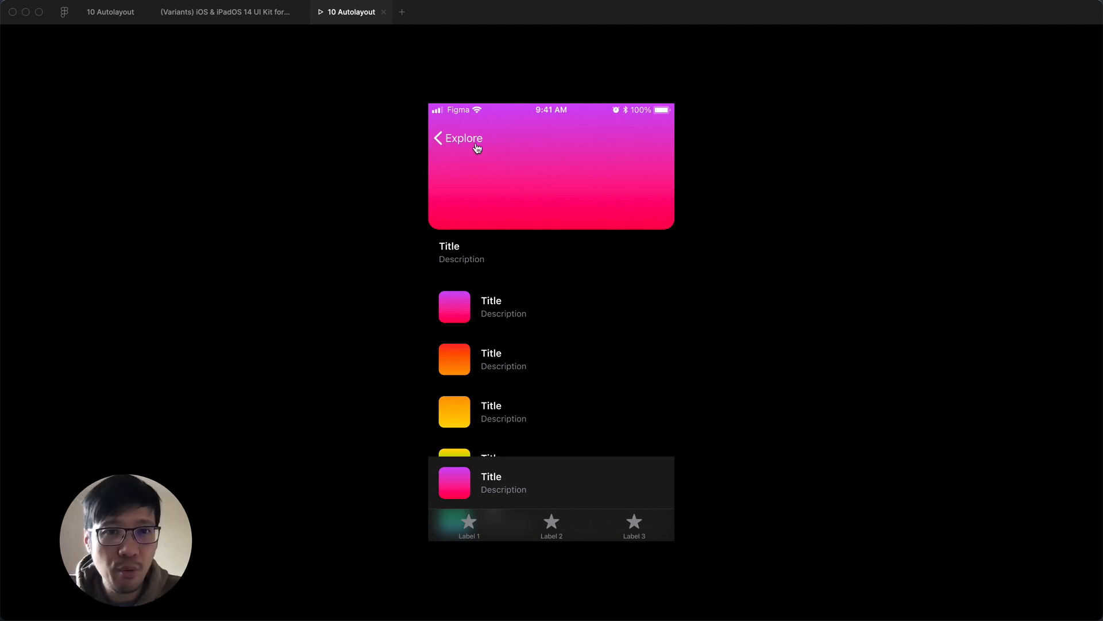
click(383, 12)
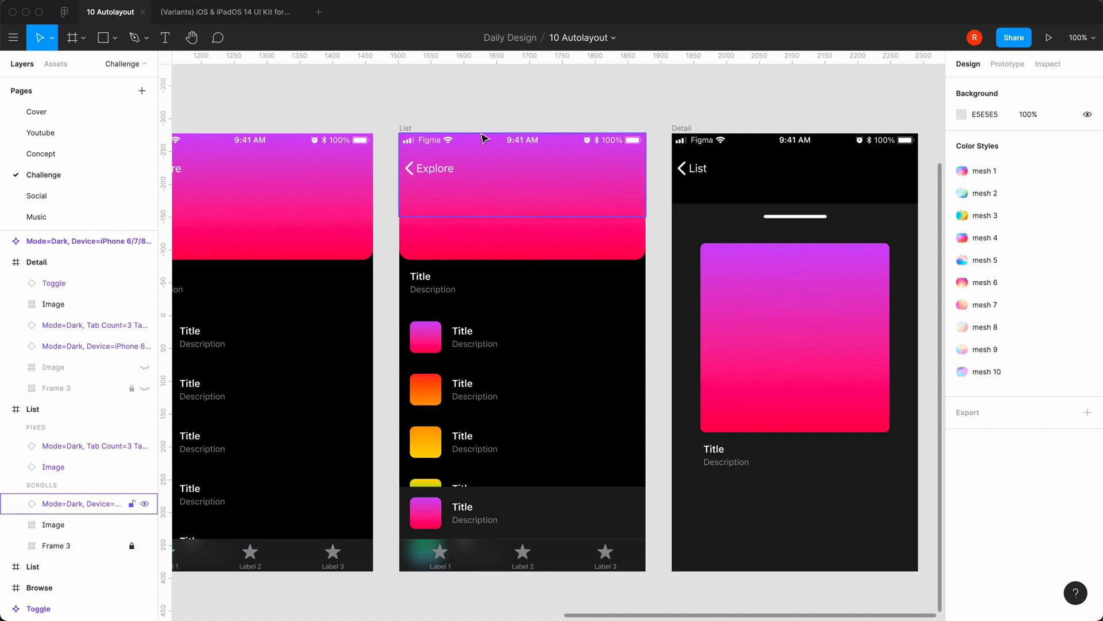
Preview the List frame with the mini player, open Detail from it, and return to the 10 Autolayout design file
click(406, 128)
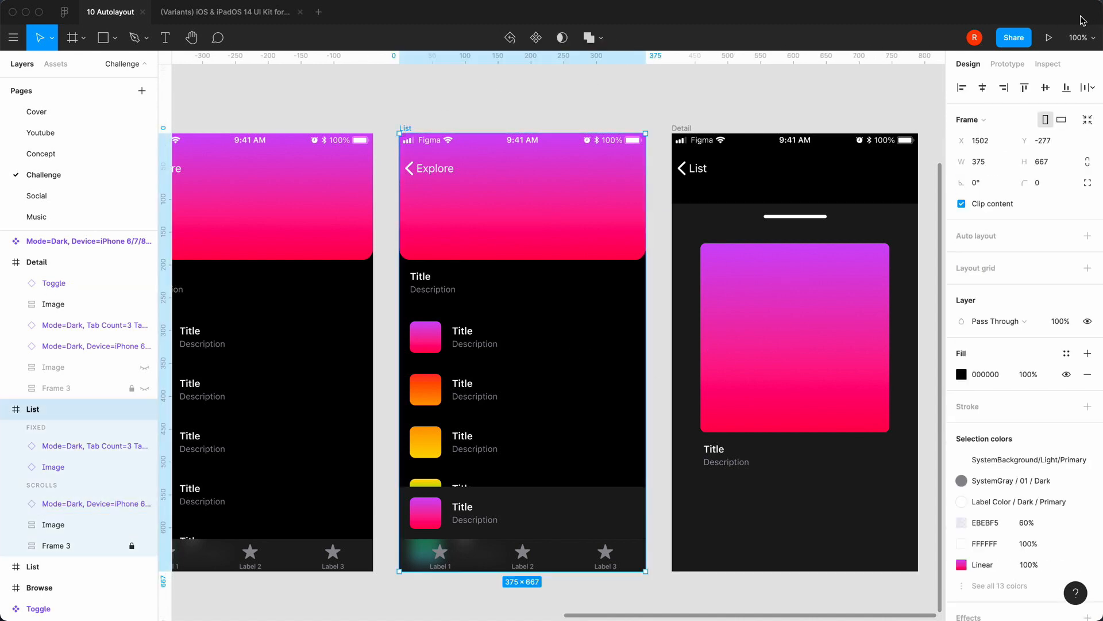
click(1047, 38)
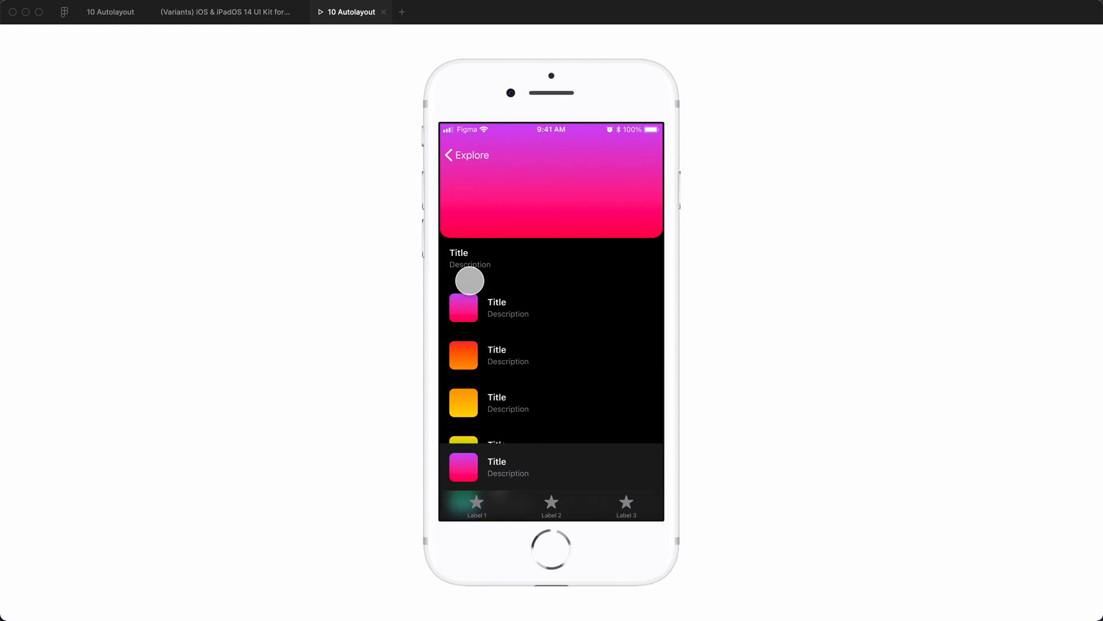
click(480, 469)
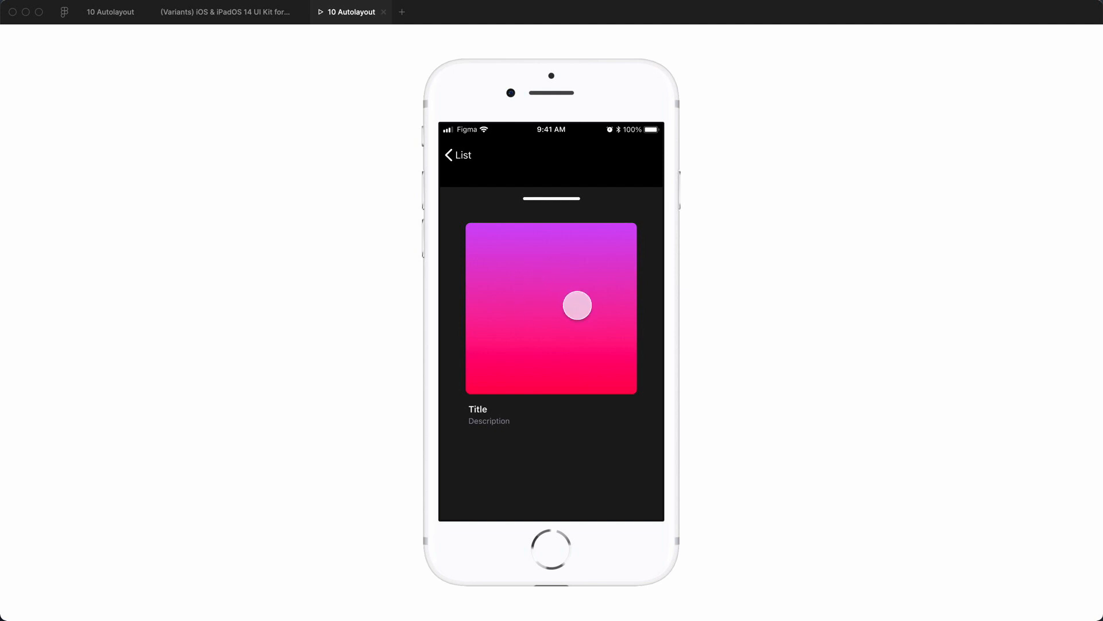
click(384, 12)
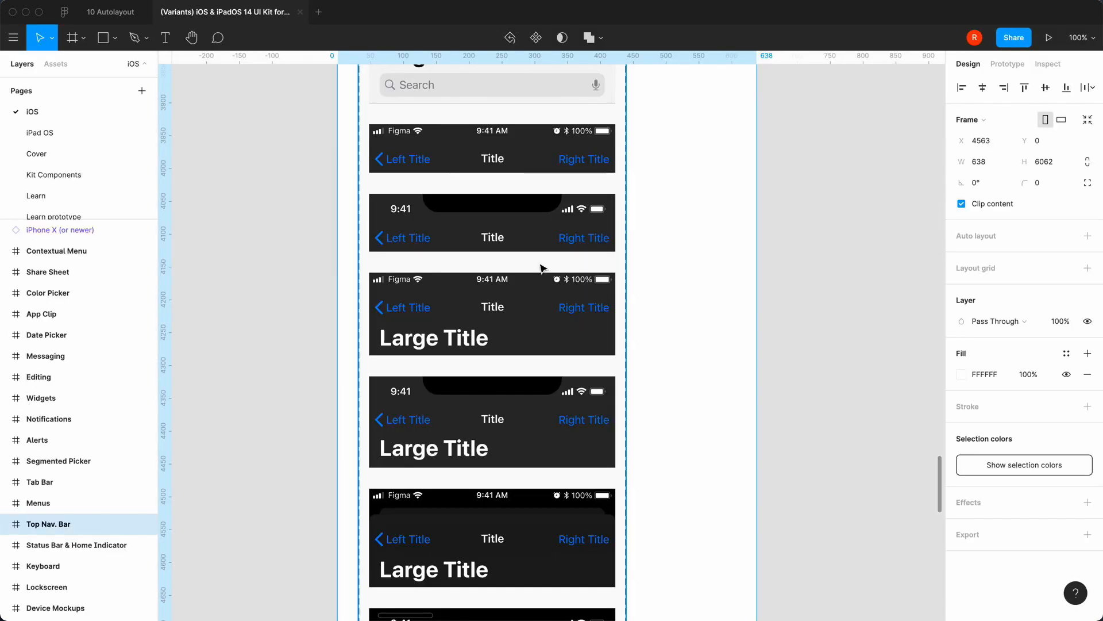
click(111, 11)
Rename the Detail frame's dark panel layer as Image detail
click(766, 305)
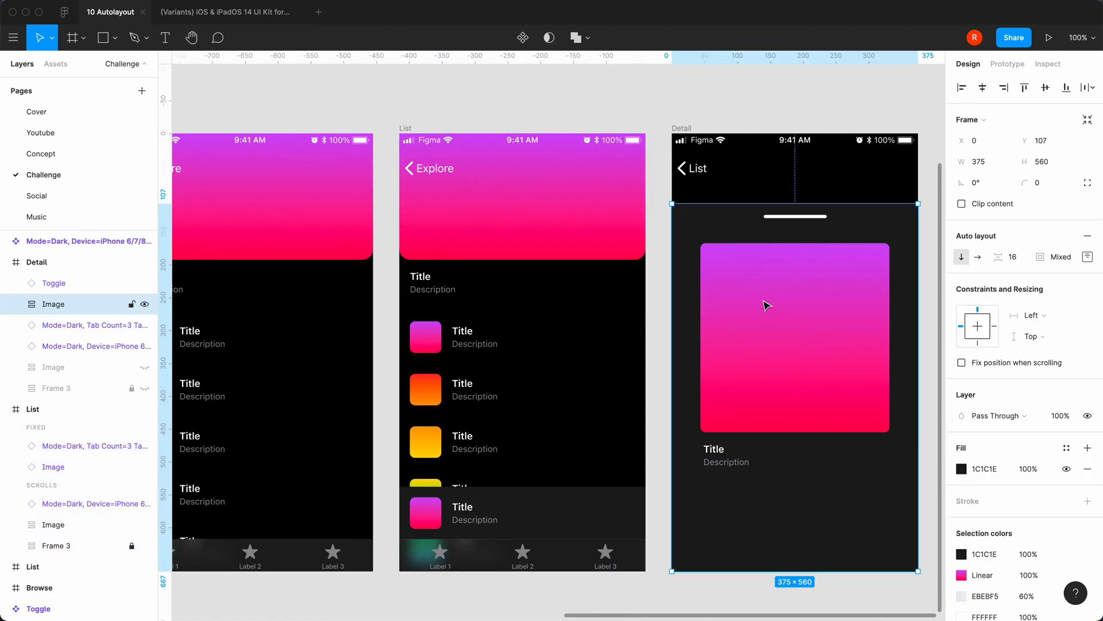
double_click(55, 304)
key(Right)
text(e)
key(BackSpace)
text(detail)
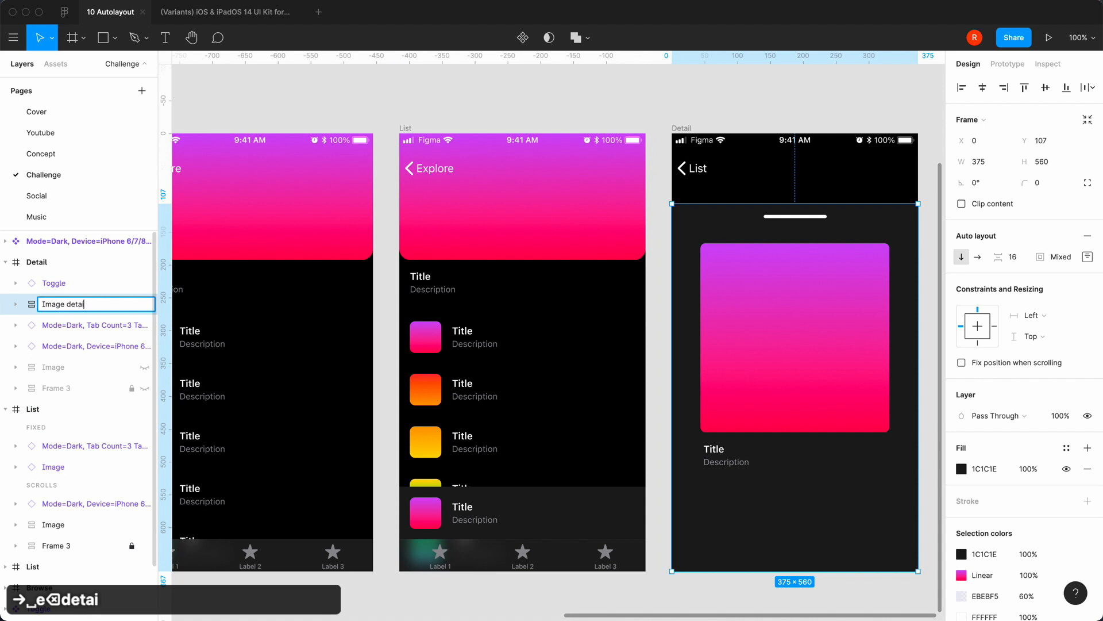
key(Return)
Rename the mini player layer fixed above the tab bar in the second List frame as Image detail
click(471, 532)
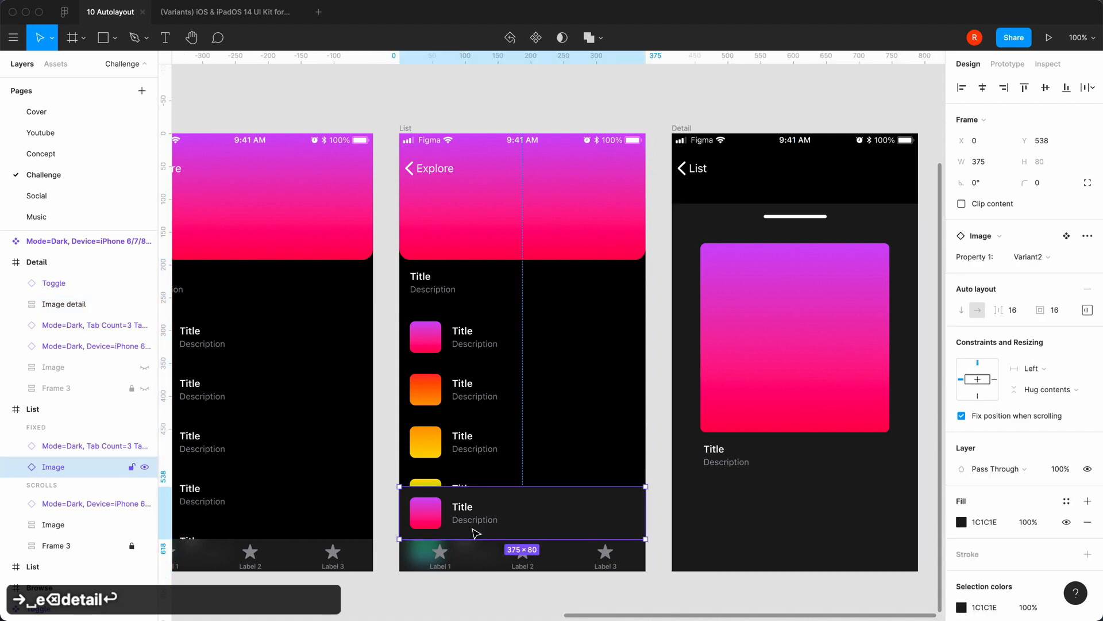
double_click(51, 466)
key(Right)
text(detai)
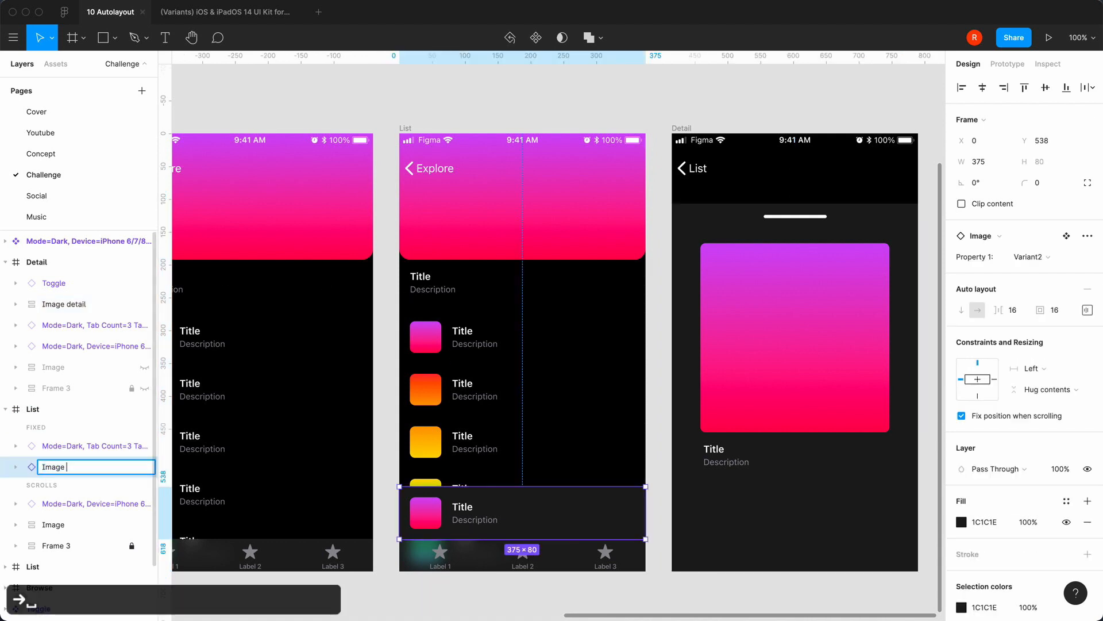
key(Return)
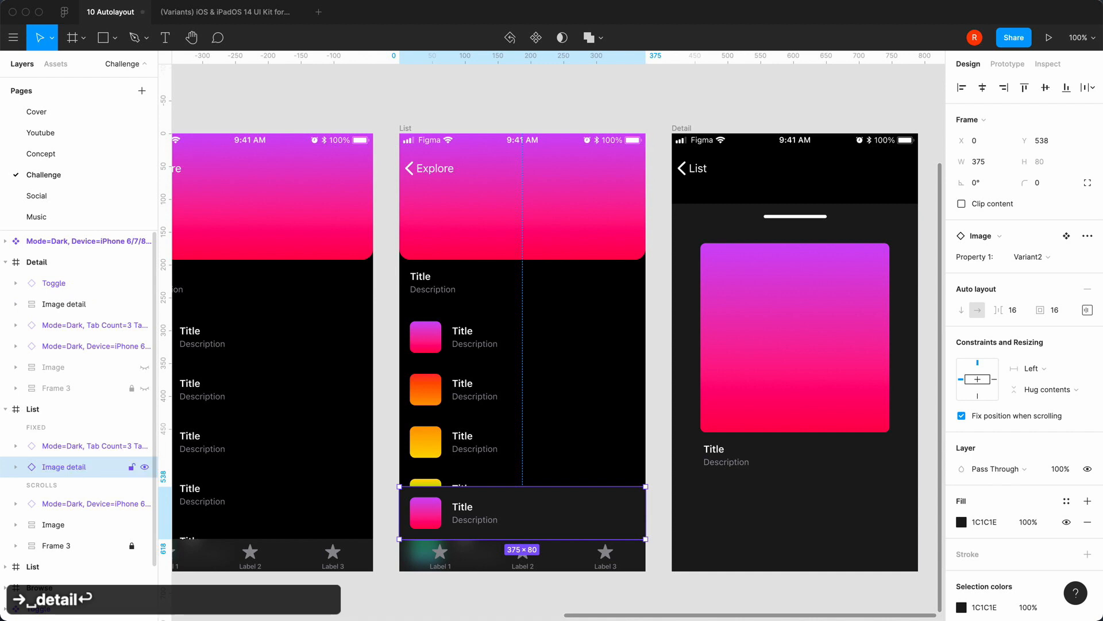
Preview the second List frame and test the transition between the mini player and Detail back and forth
click(441, 111)
click(407, 134)
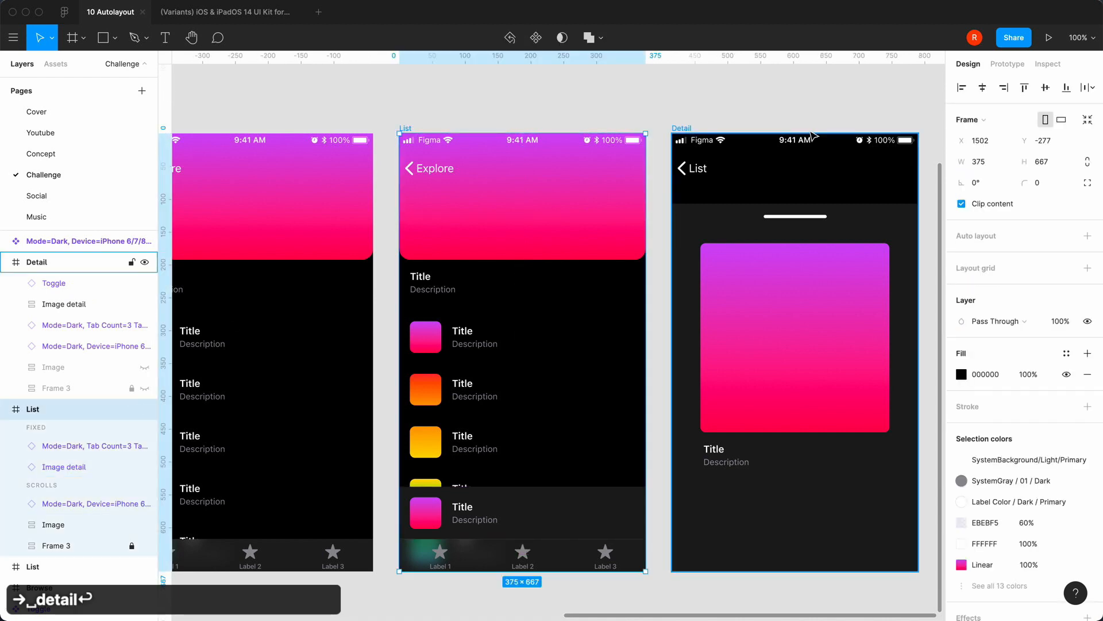
click(1049, 37)
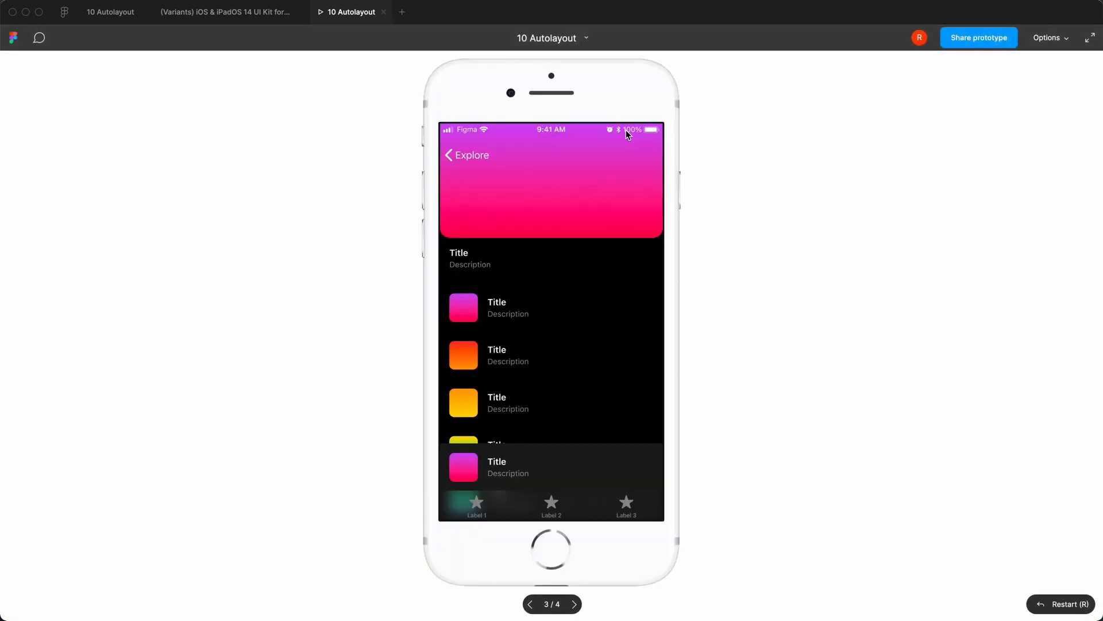
click(480, 470)
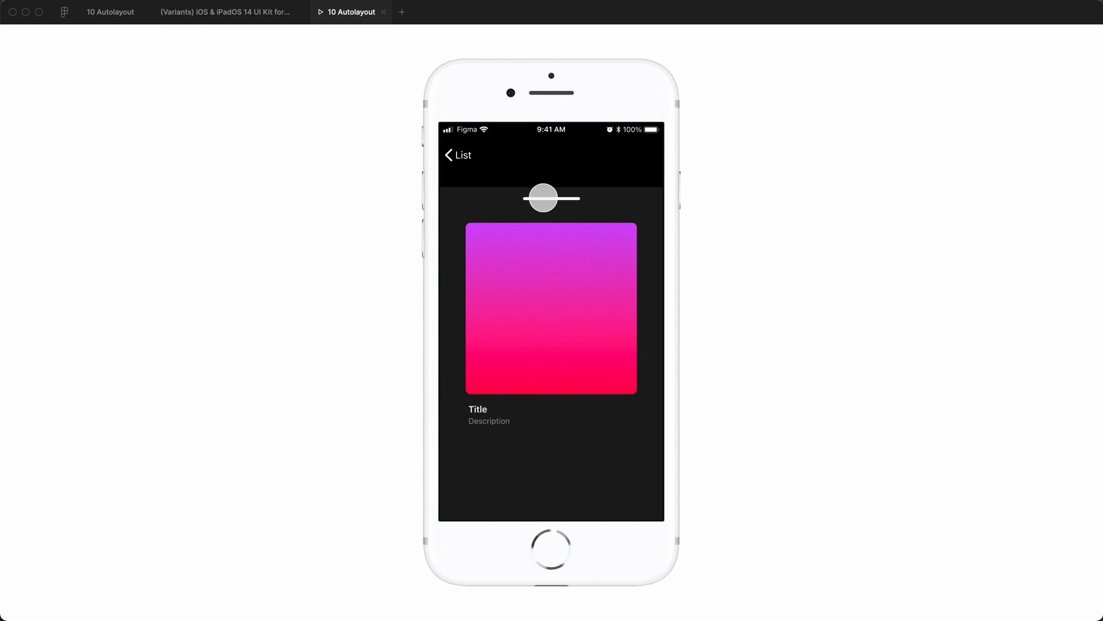
drag(544, 197, 468, 456)
click(469, 459)
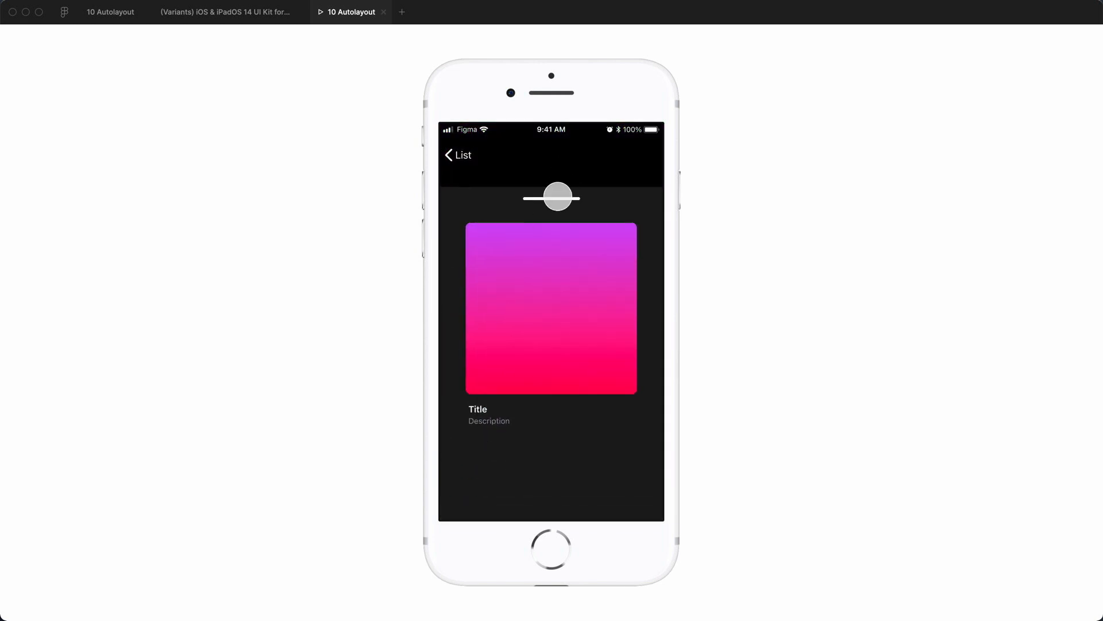
click(558, 197)
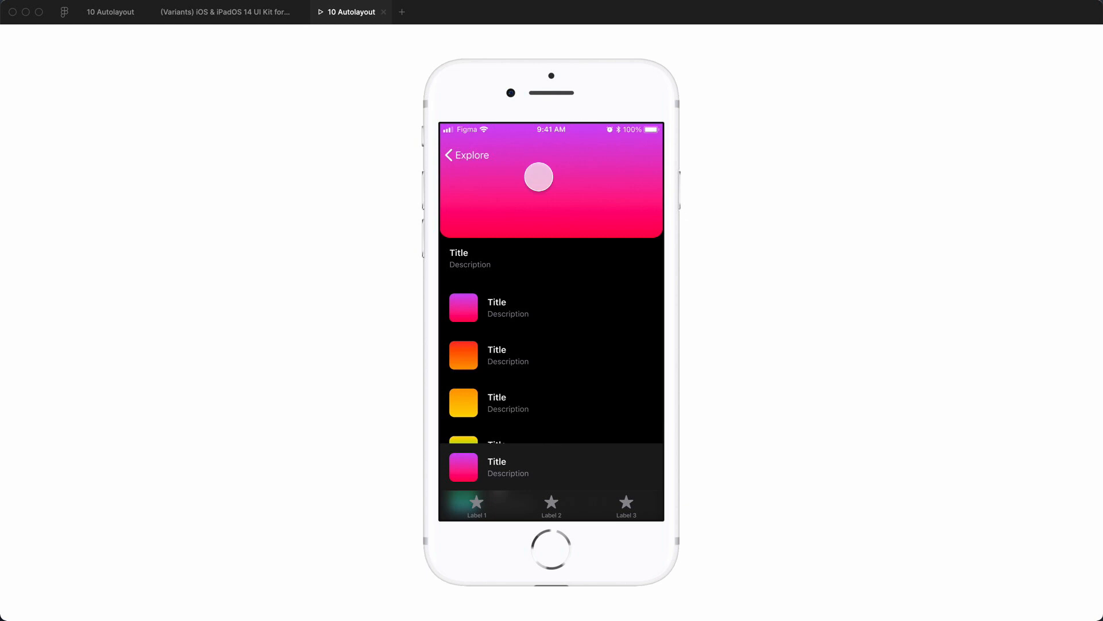
click(462, 467)
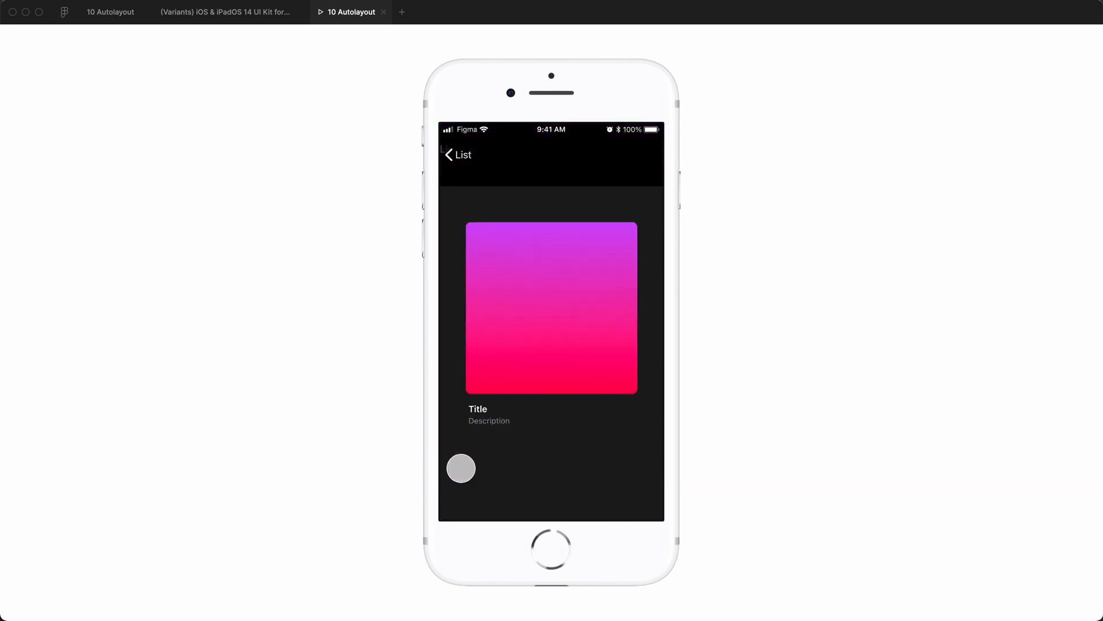
click(540, 202)
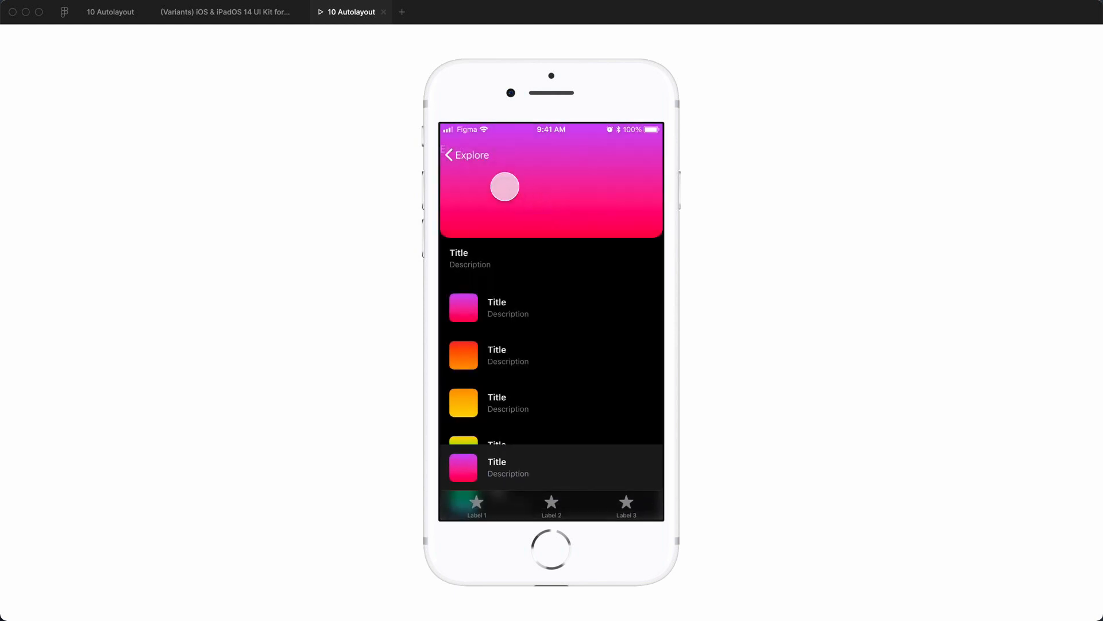
Test the full flow from Browse through List to Detail and back, and return to the 10 Autolayout design file
click(480, 165)
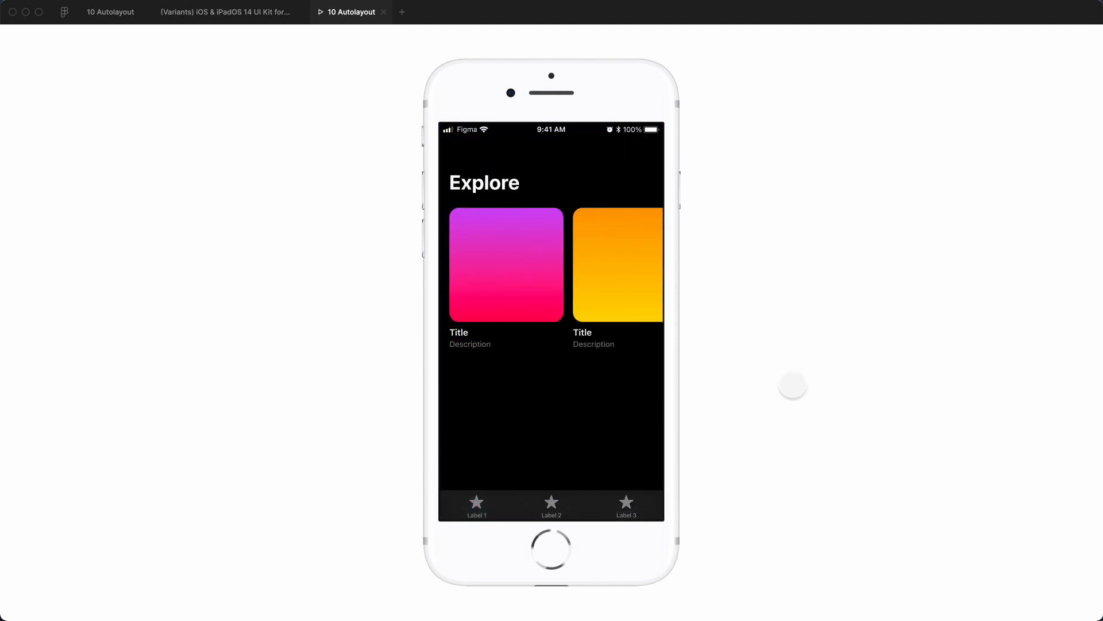
click(508, 267)
click(470, 307)
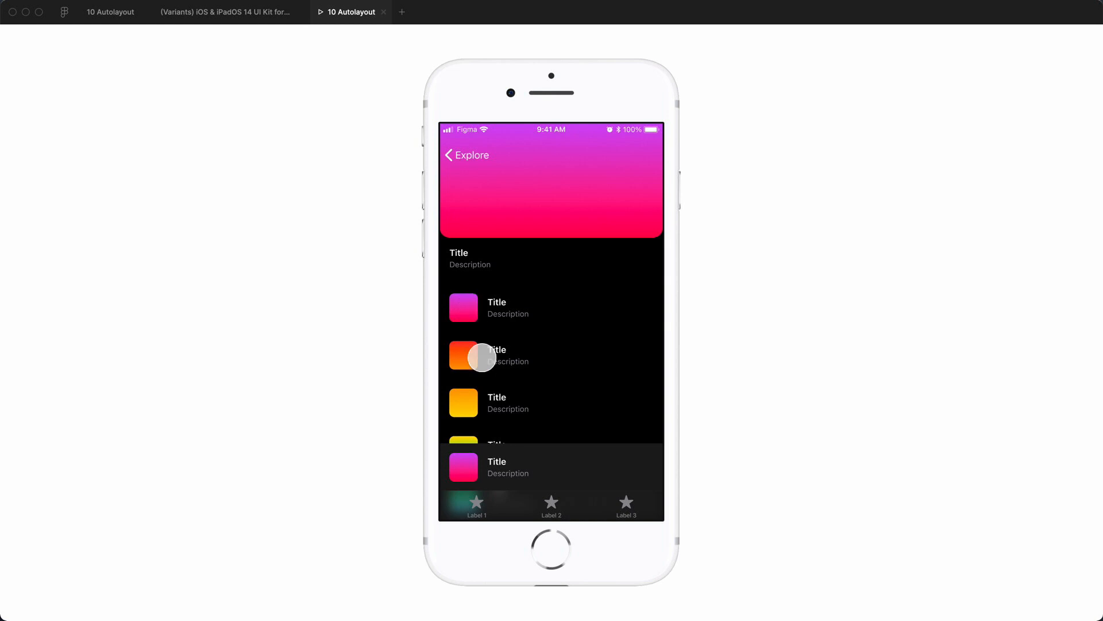
click(466, 463)
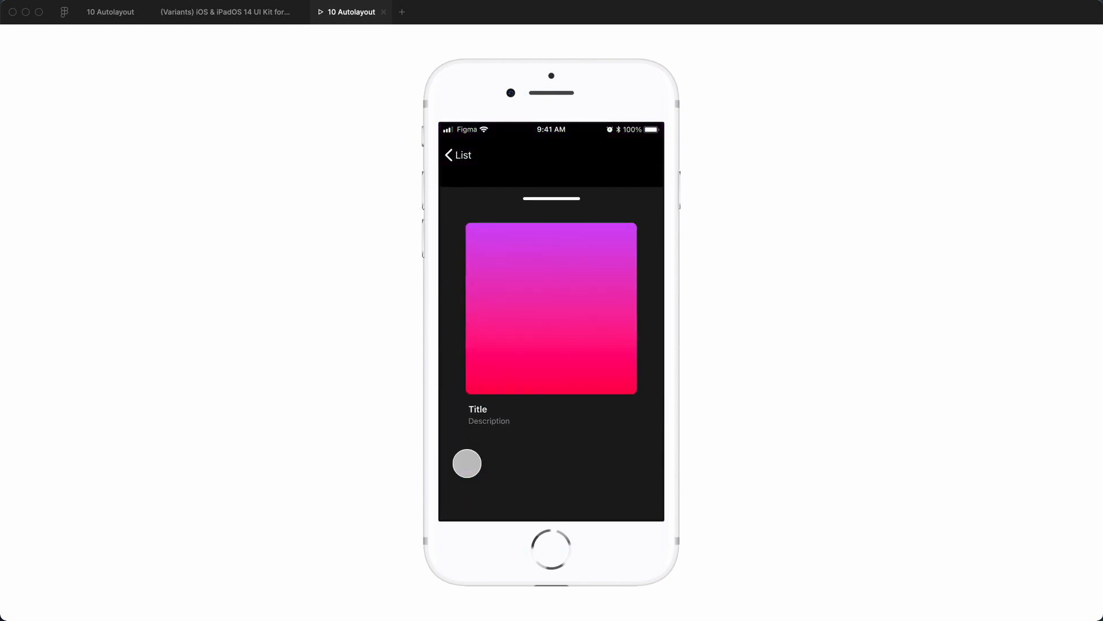
click(550, 201)
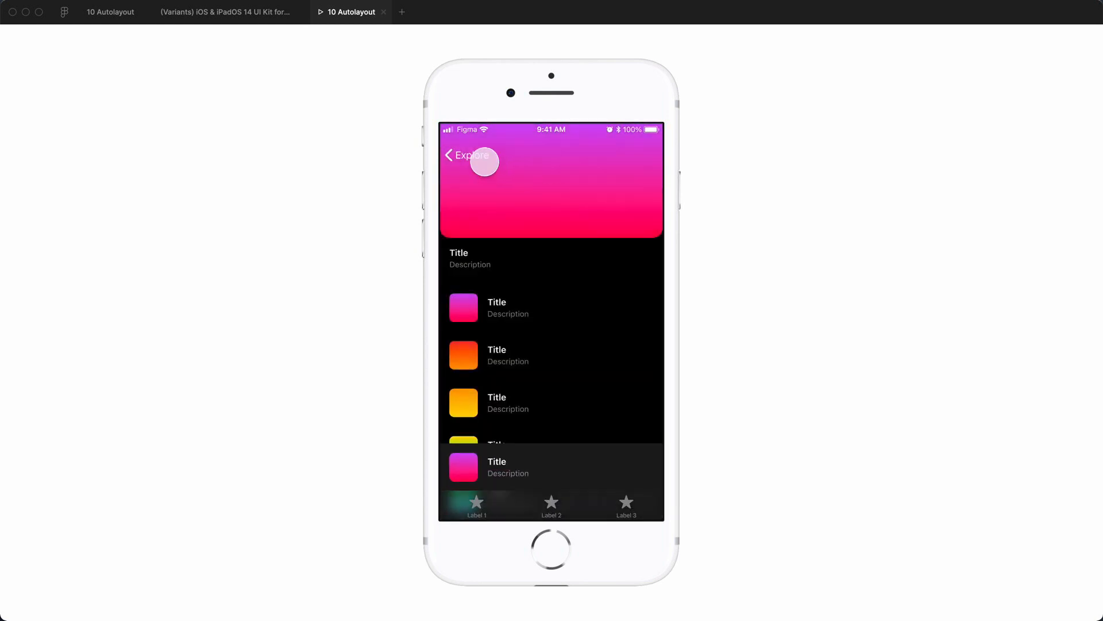
click(481, 158)
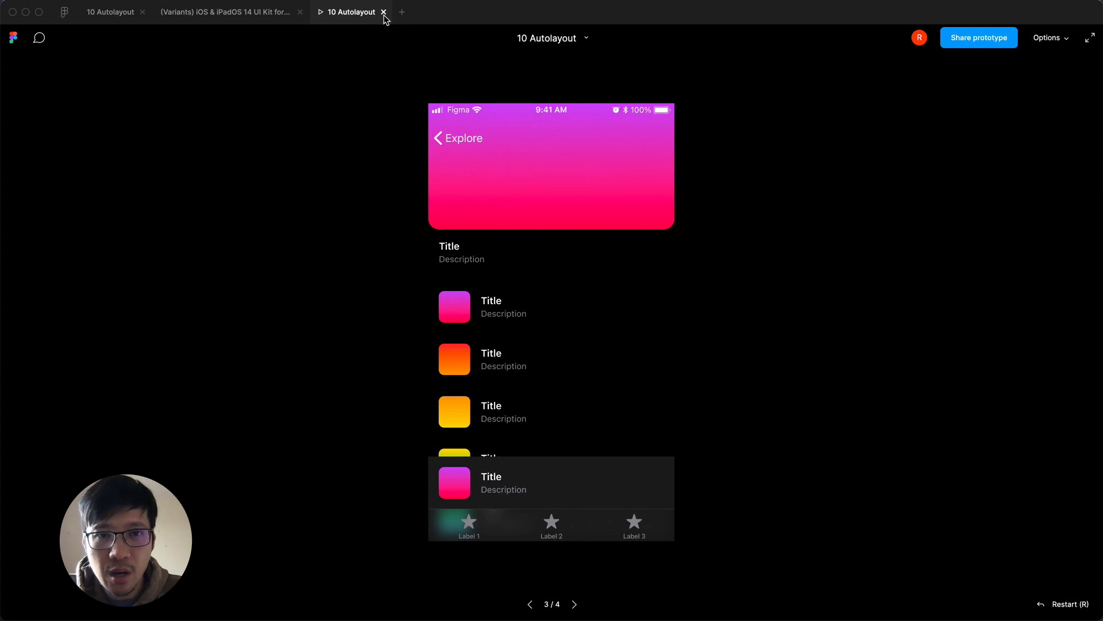
click(384, 12)
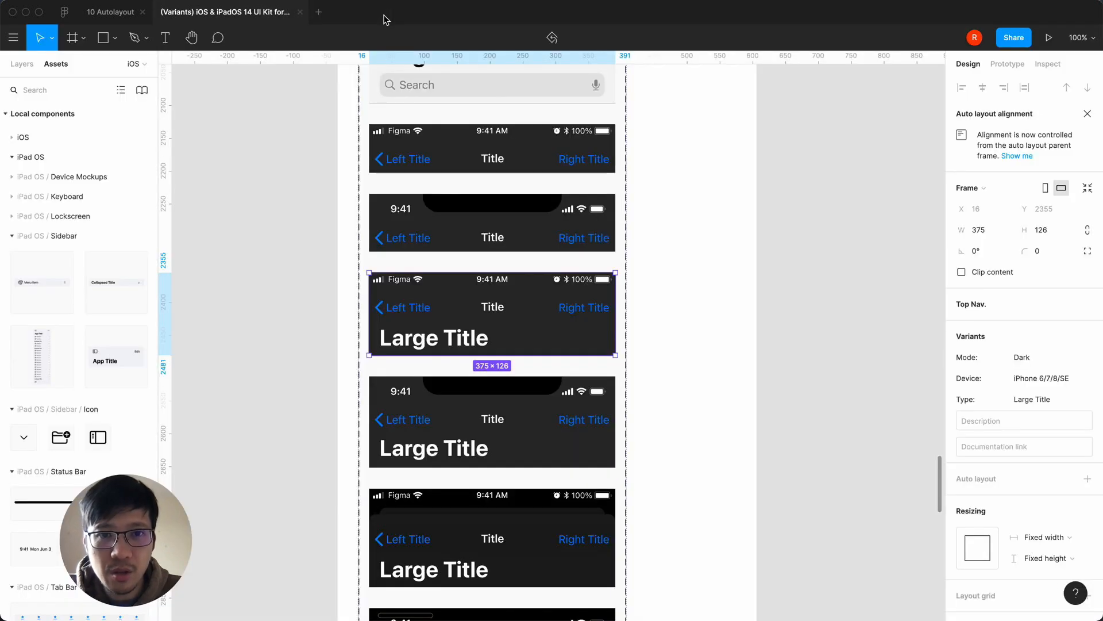
click(107, 18)
Set the prototype's background colour to white (FFFFFF) in the prototype settings
click(1008, 65)
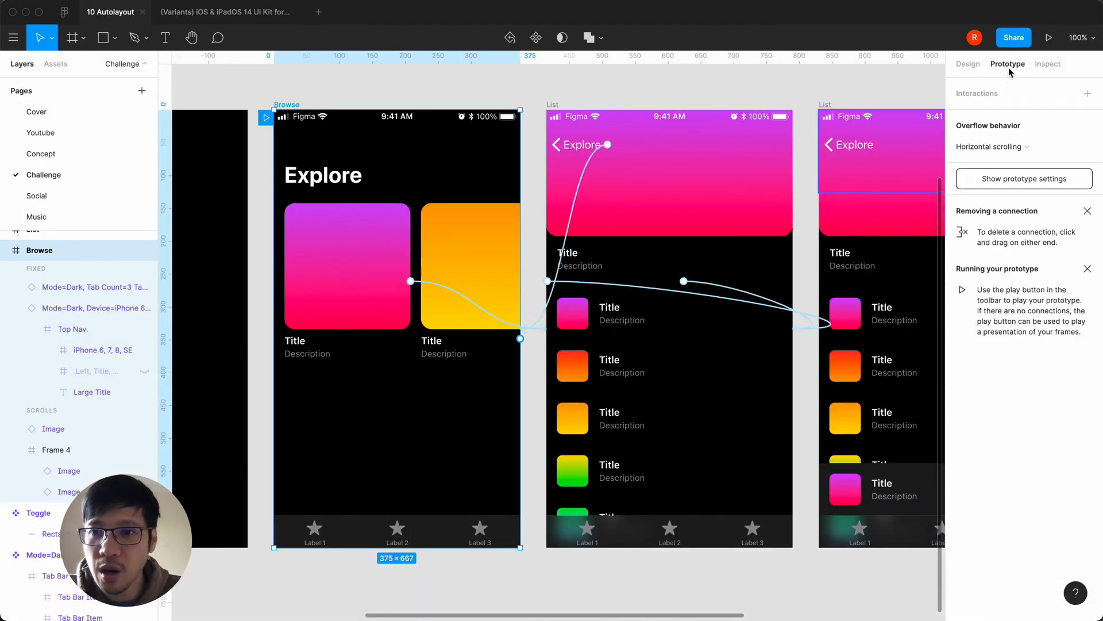
click(1015, 178)
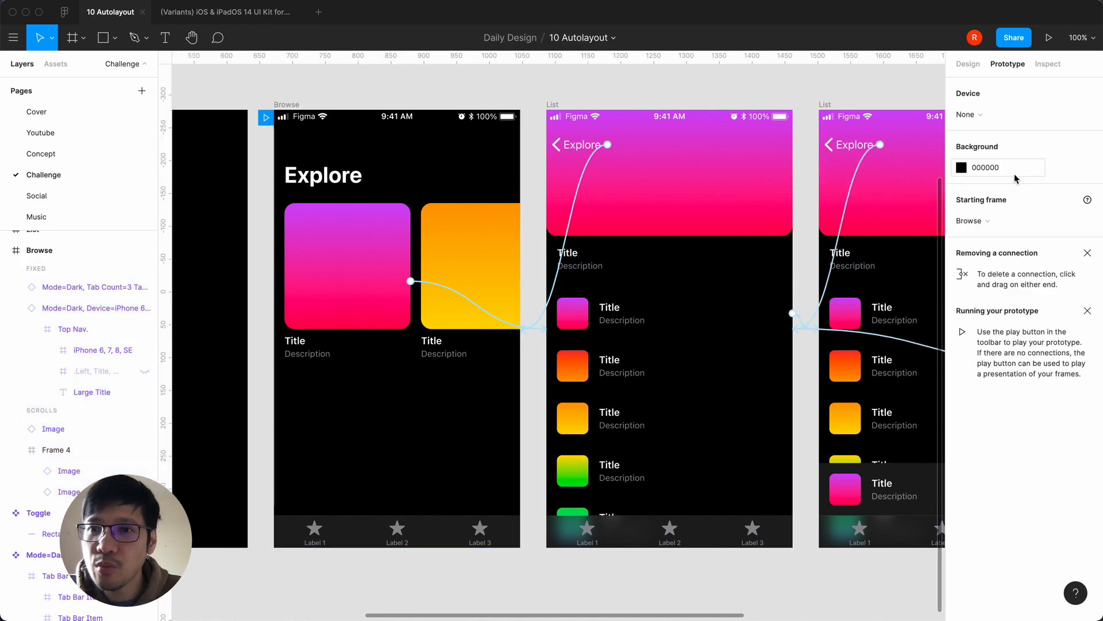
click(961, 167)
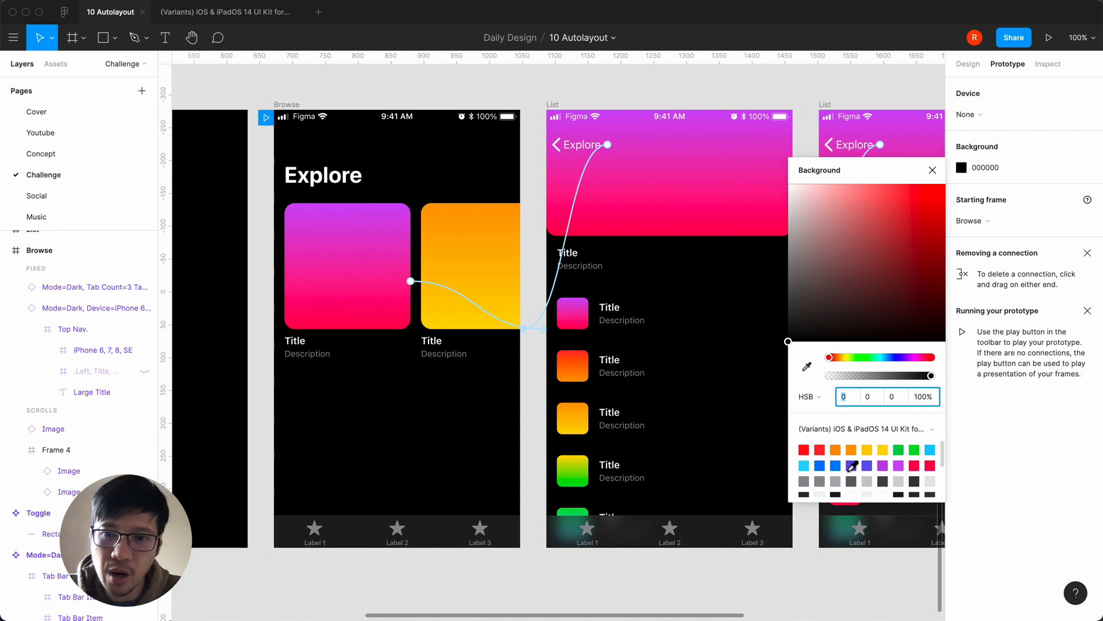
click(882, 469)
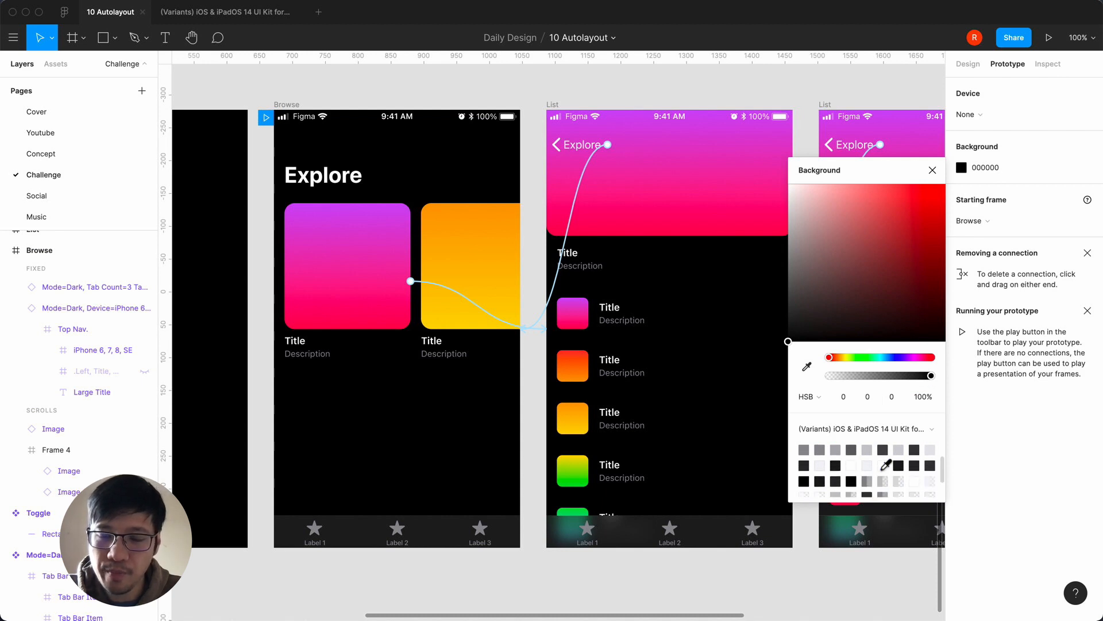
click(882, 470)
click(932, 171)
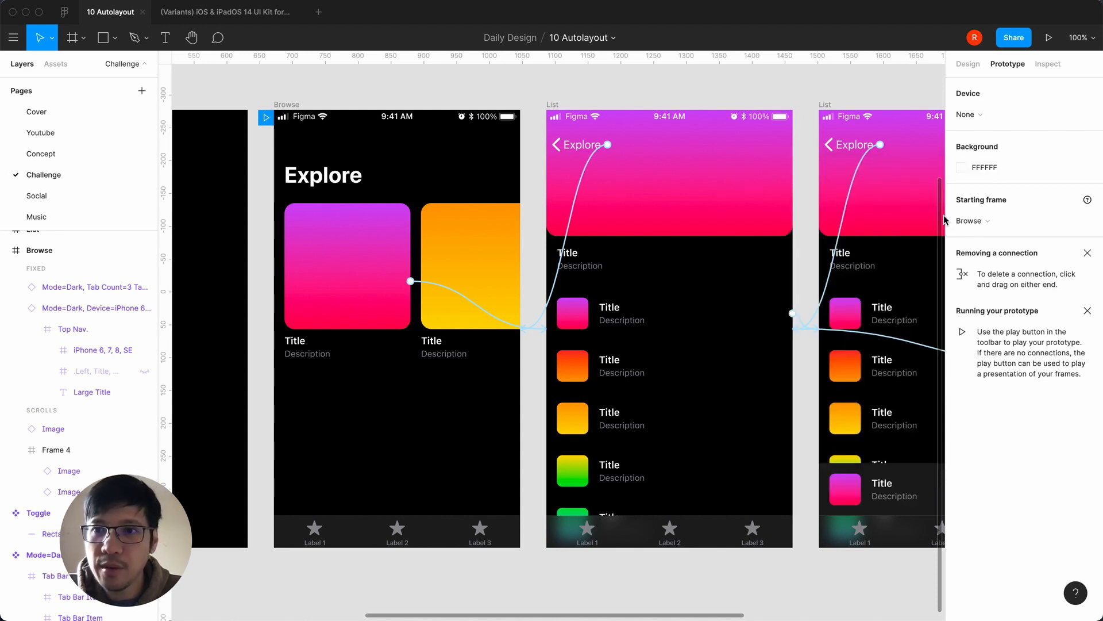
Set the prototype's device to iPhone 8 with the Silver model
click(963, 223)
click(963, 225)
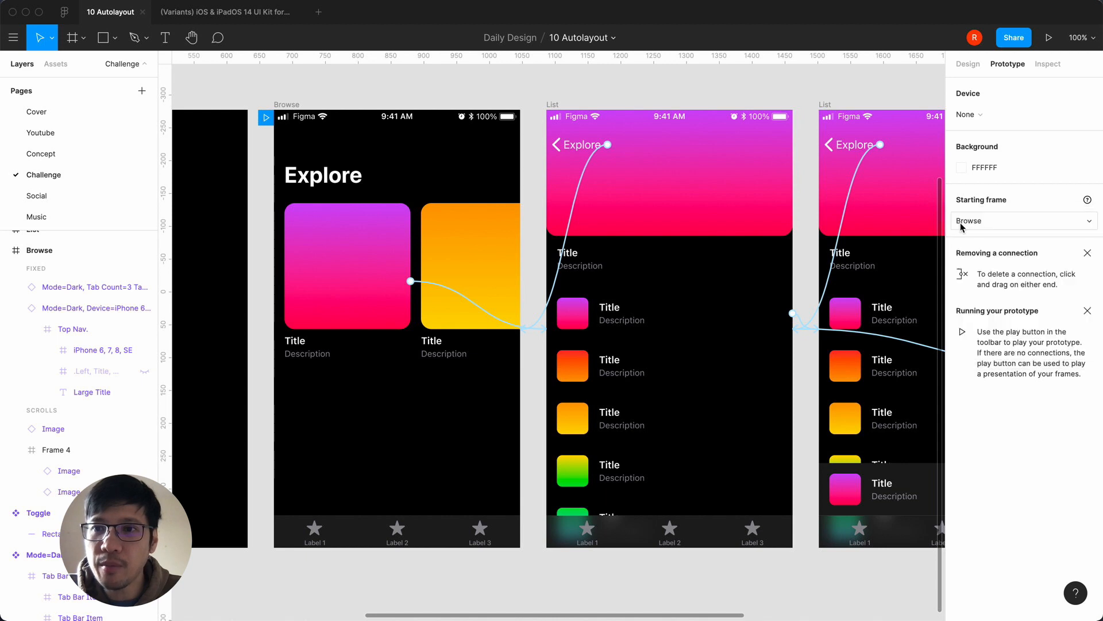
click(968, 115)
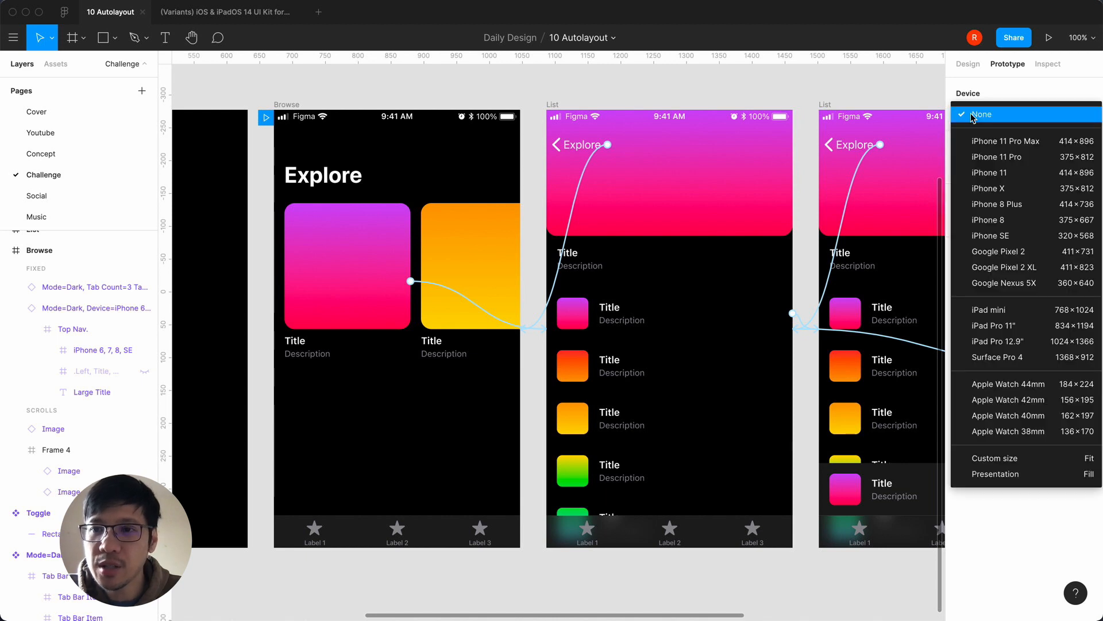
click(997, 220)
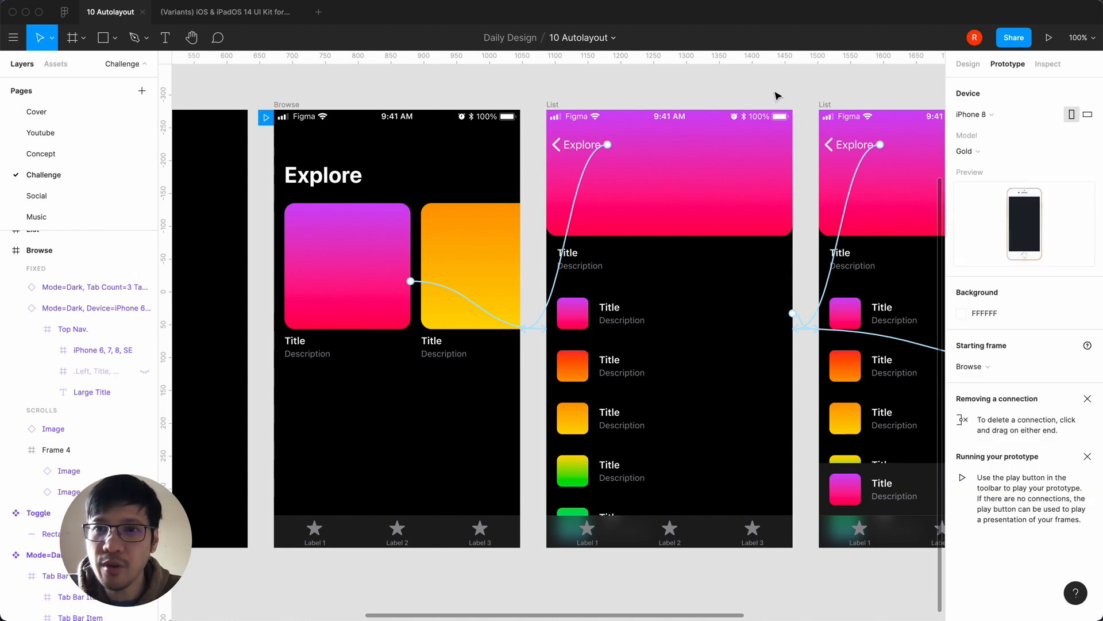
click(969, 152)
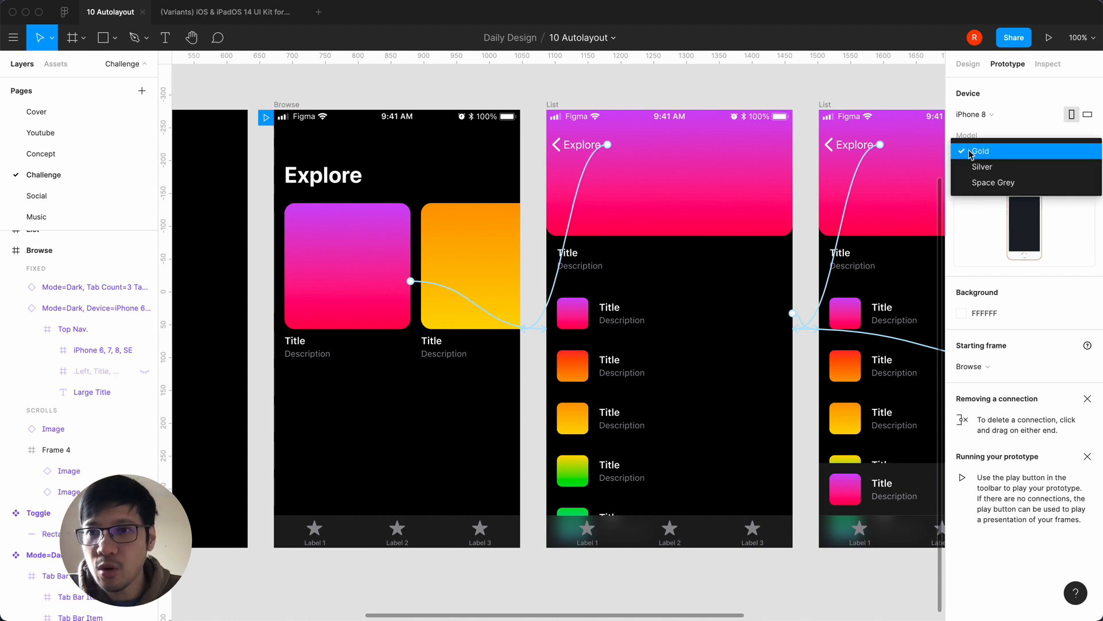
click(983, 180)
click(996, 155)
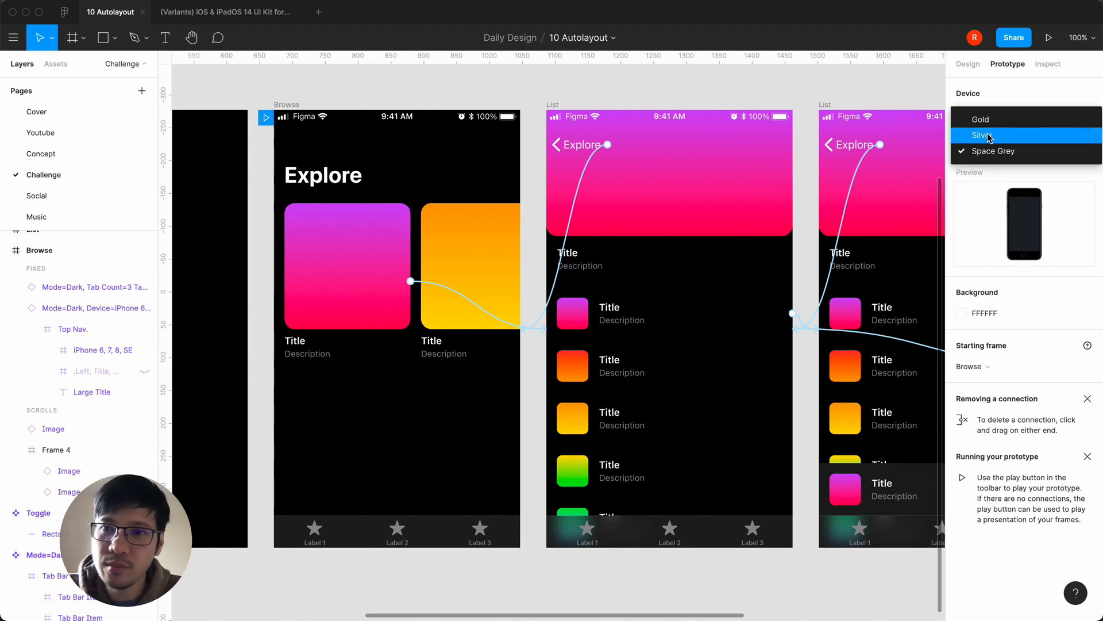
click(988, 136)
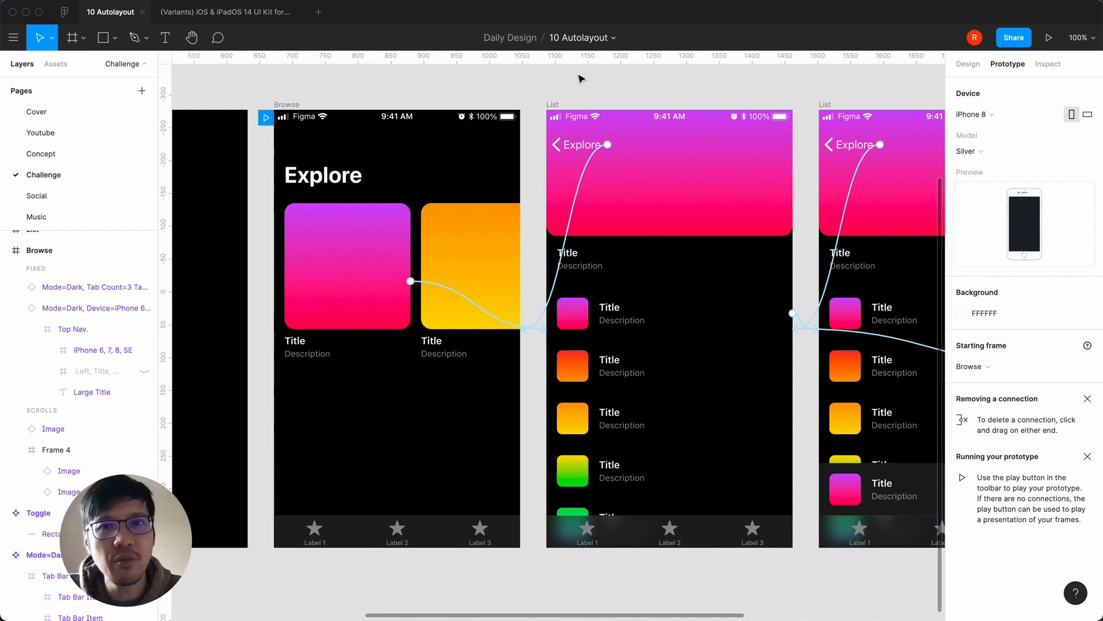
Preview the prototype from the Browse screen in the device frame and try scrolling its content
click(1049, 38)
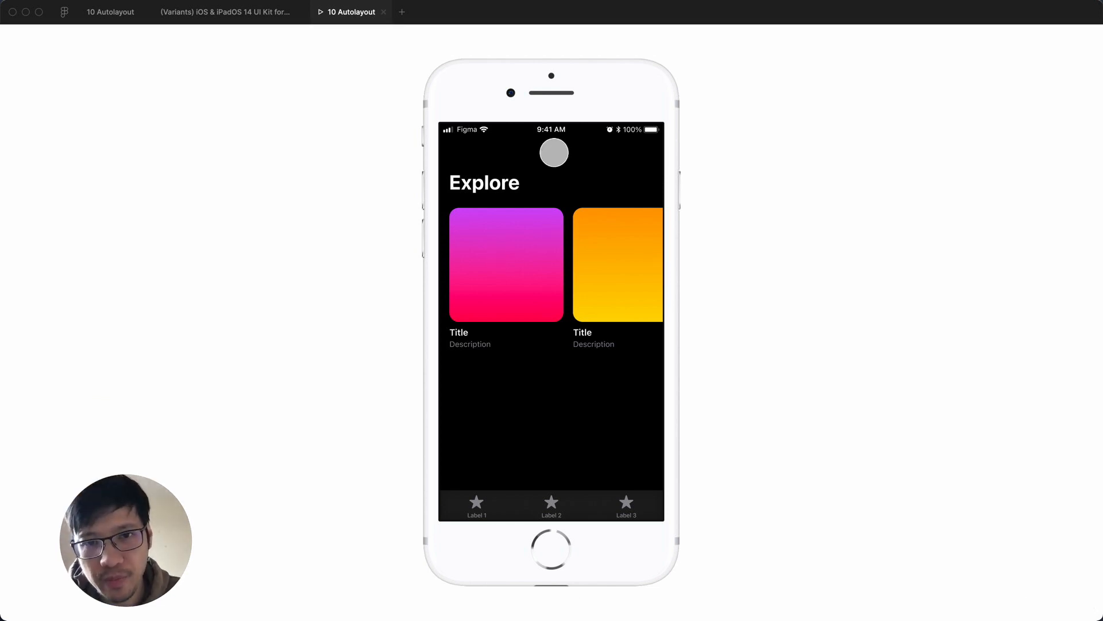
drag(627, 297, 621, 267)
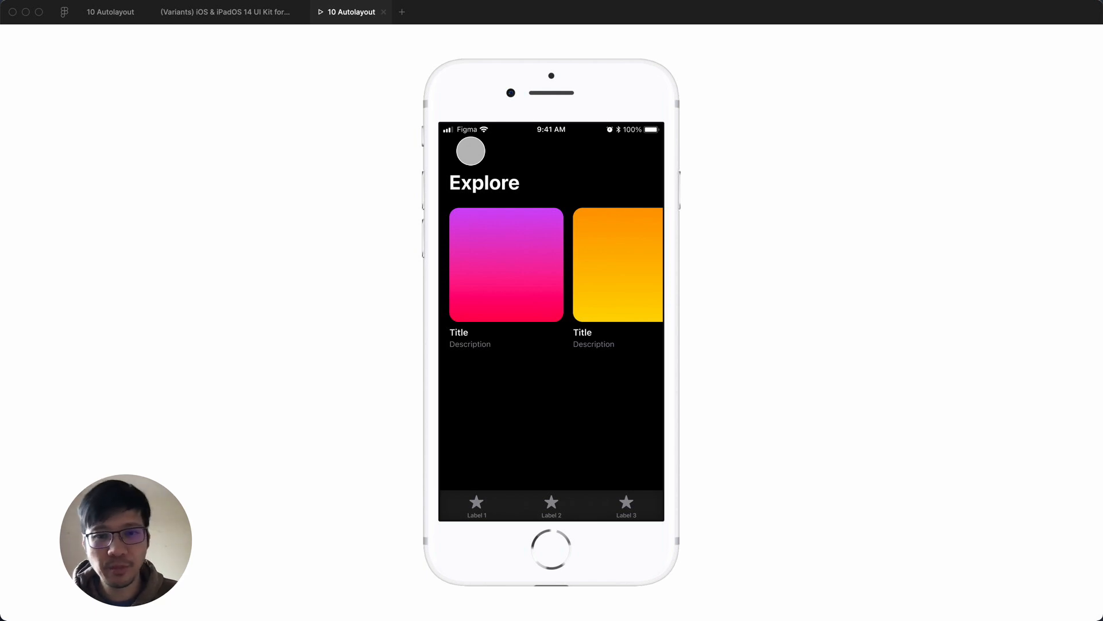
click(838, 0)
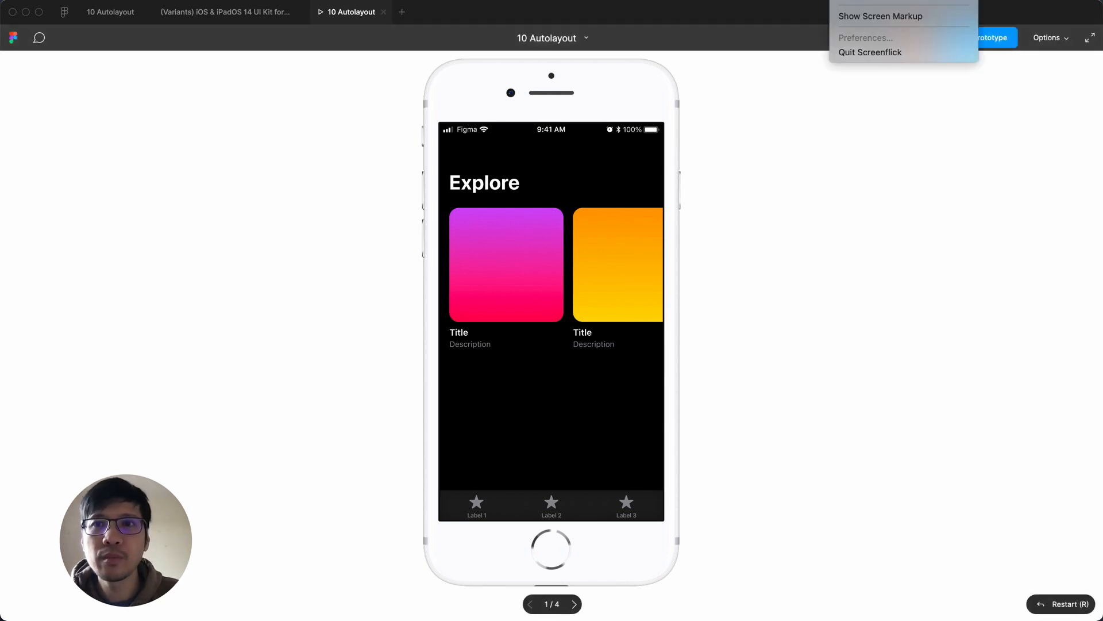